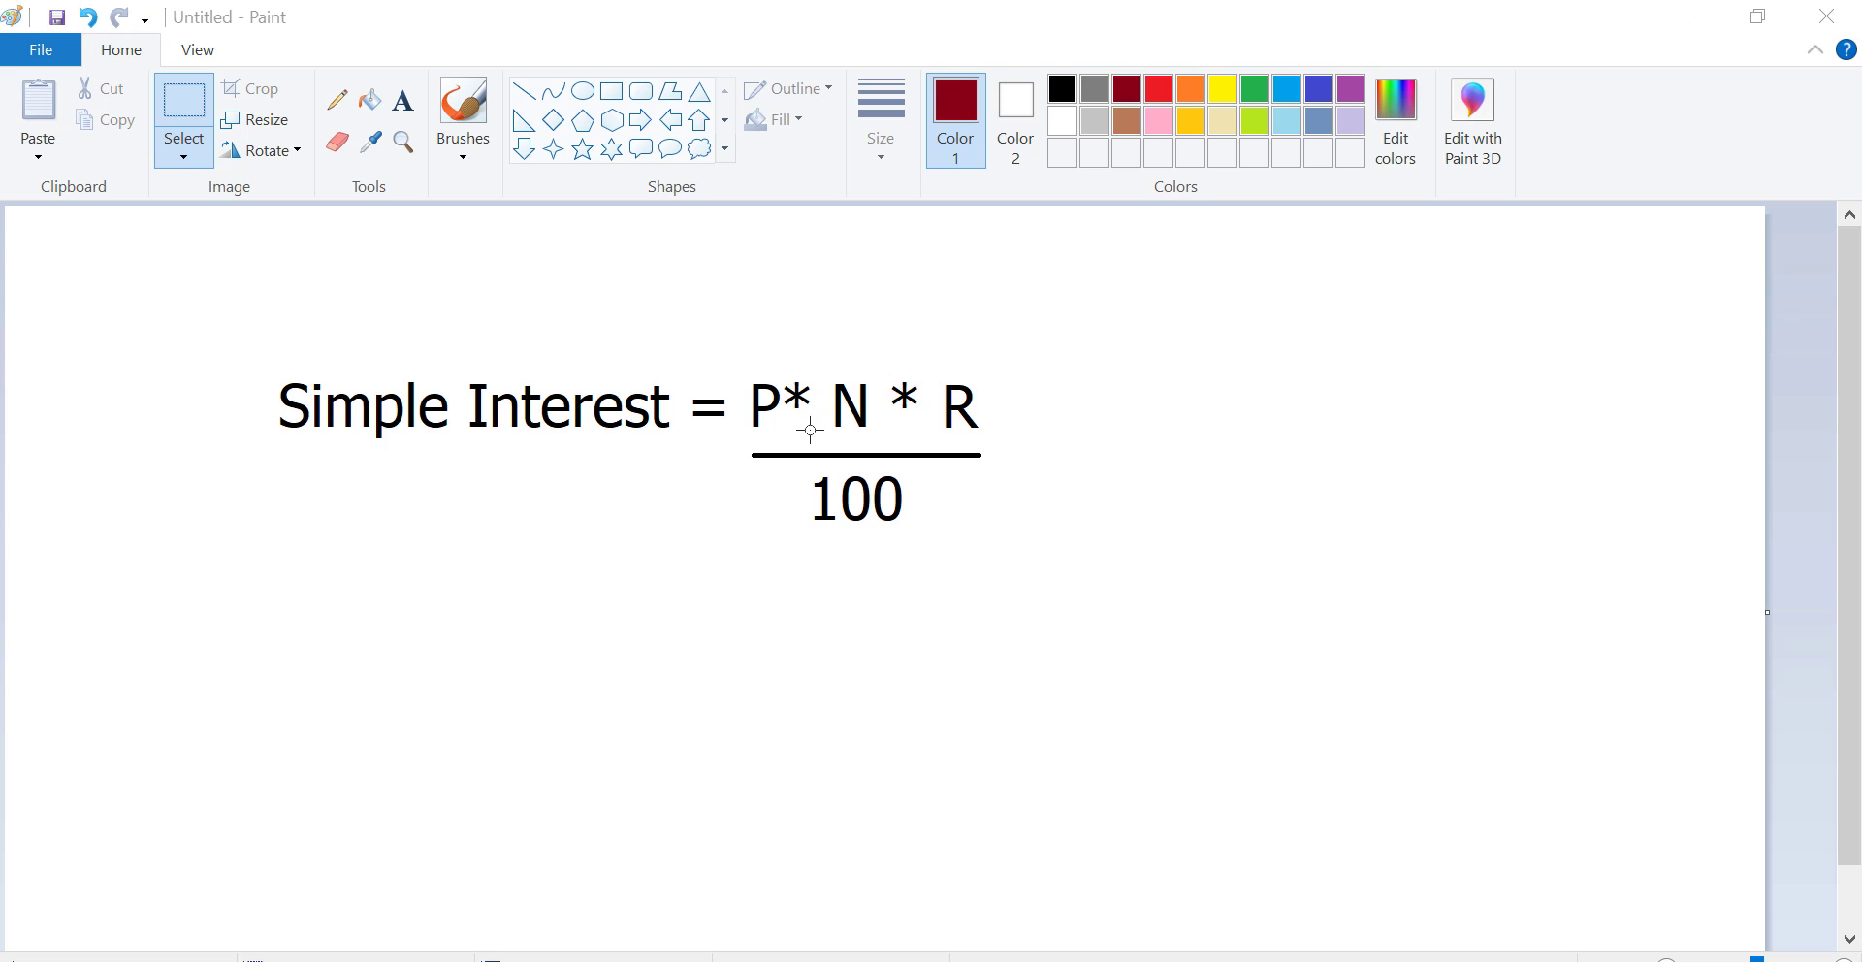
Add a text box beside the Simple Interest formula and enter the lines "Extract first Name" and "Last Name"
click(403, 101)
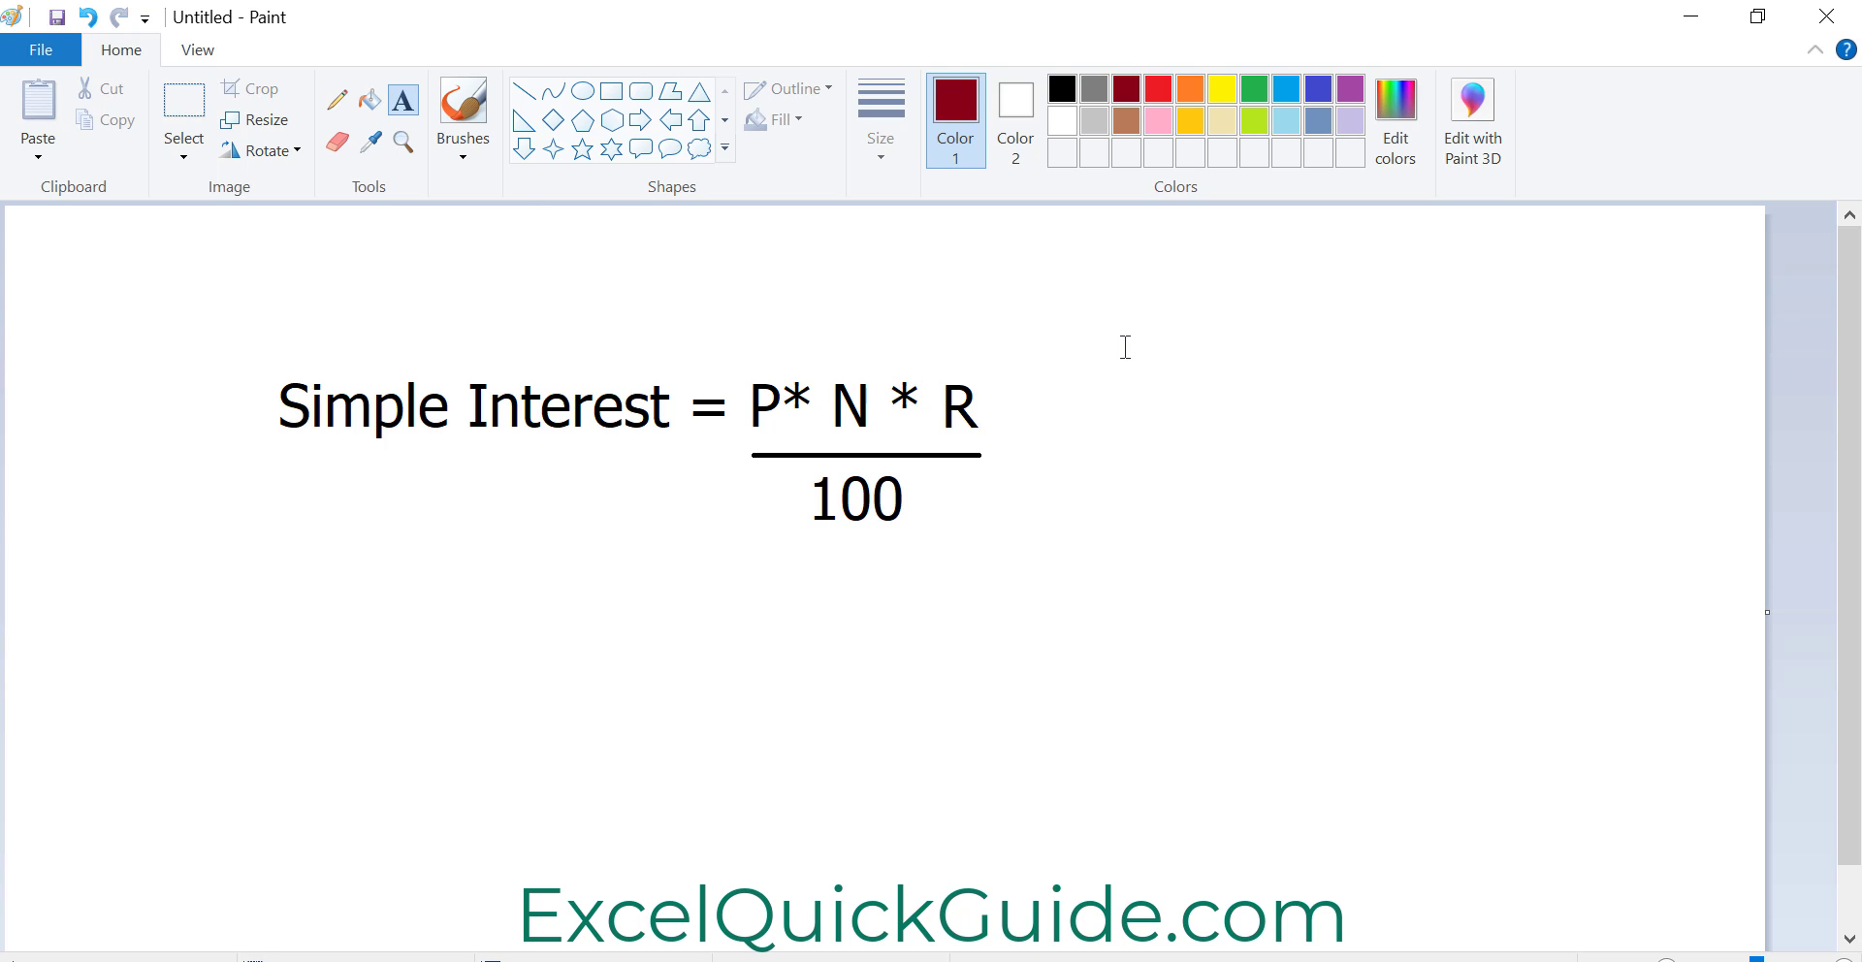
mouse_move(1074, 295)
mouse_down()
mouse_move(1397, 566)
mouse_move(1600, 683)
mouse_up()
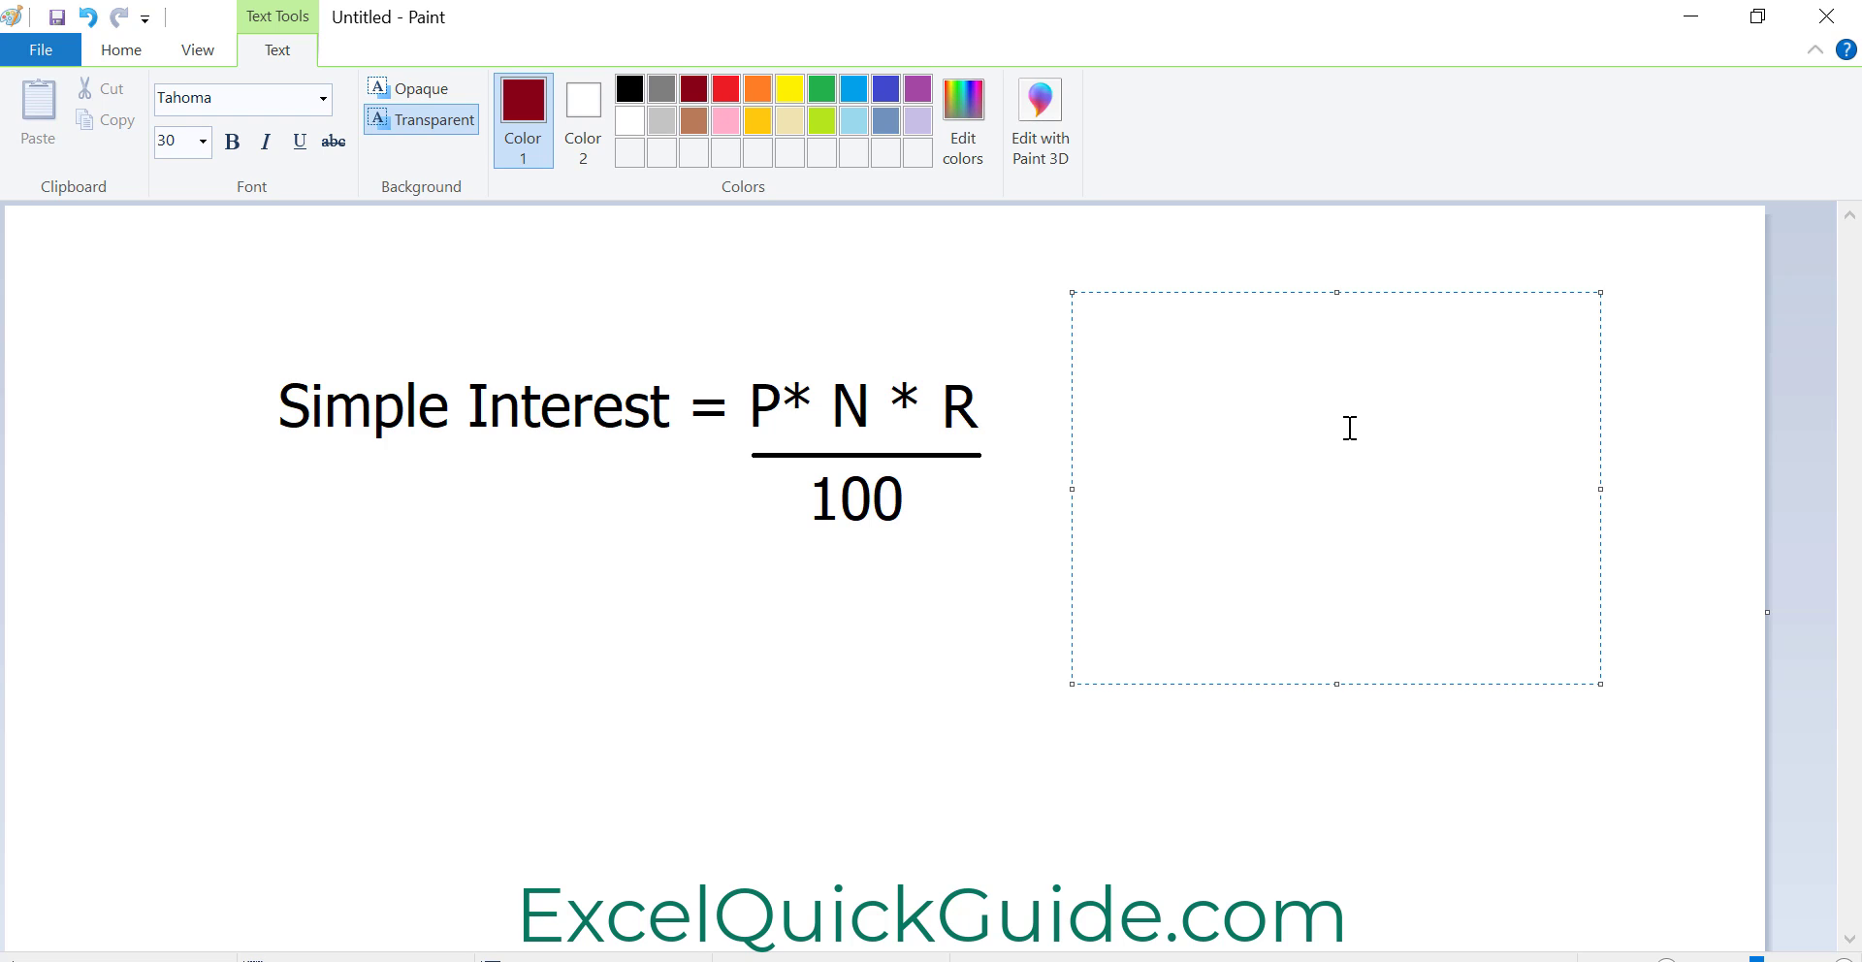
text(Extra)
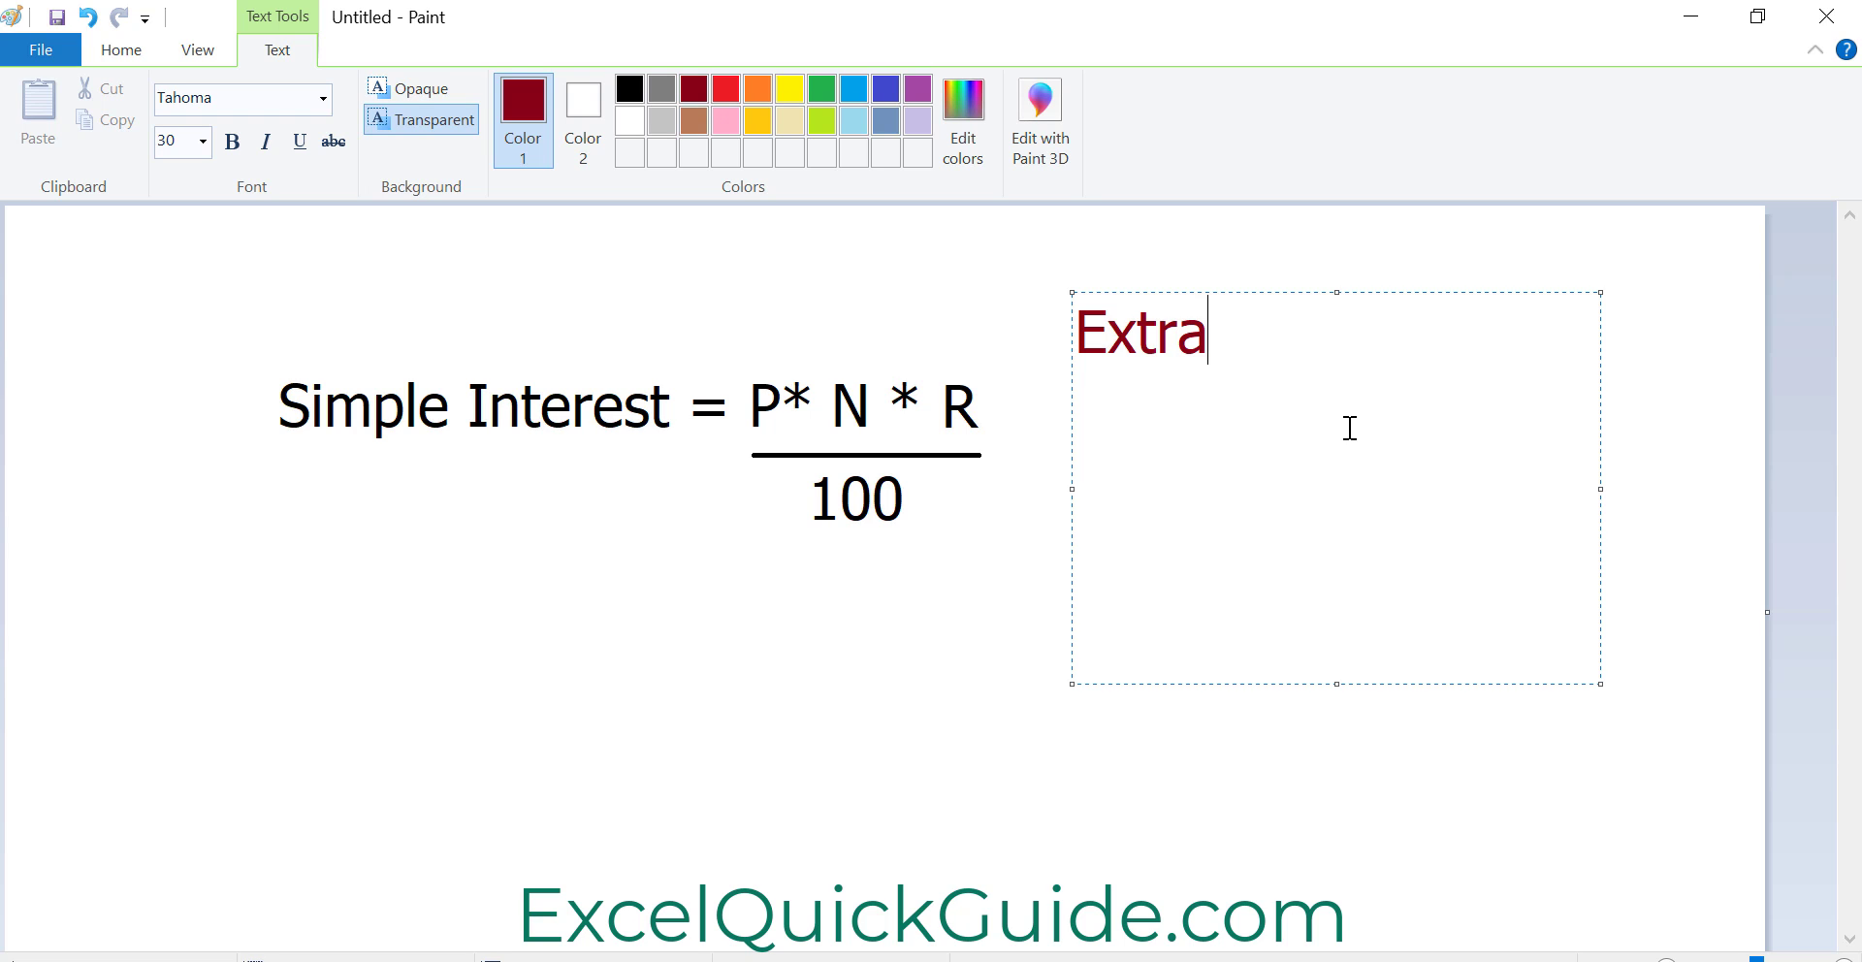
text(ct first)
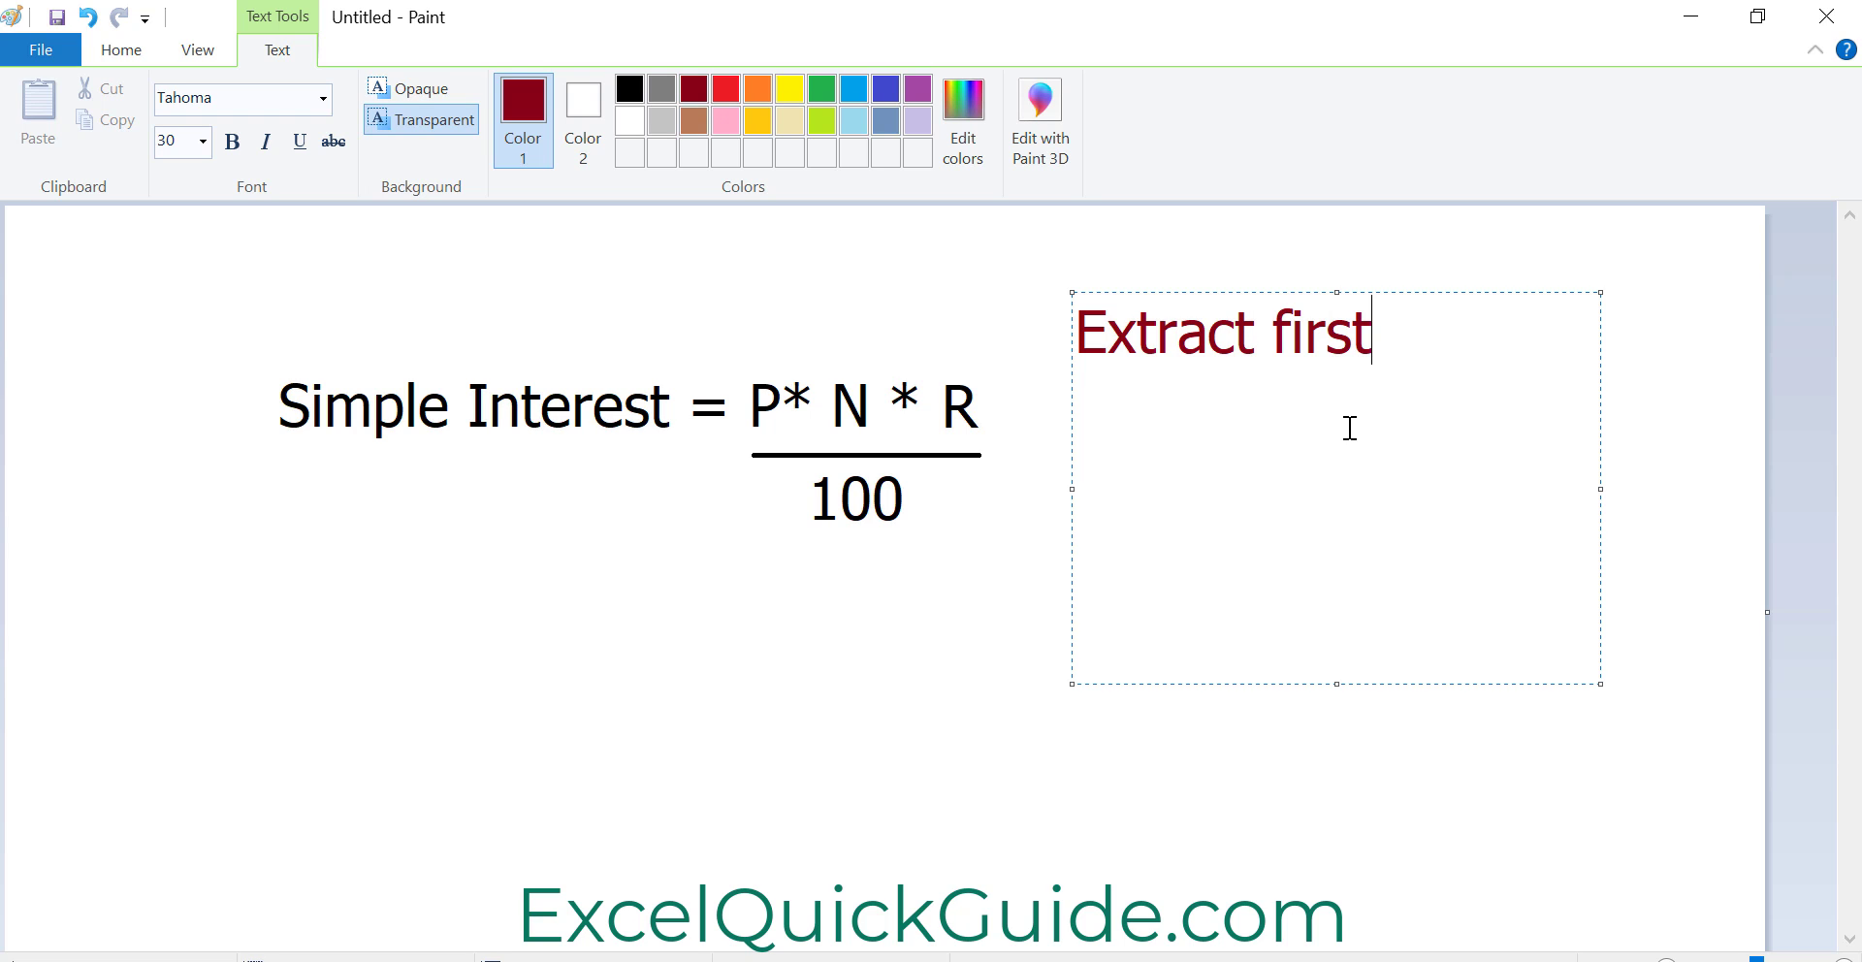
text( Name)
key(Return)
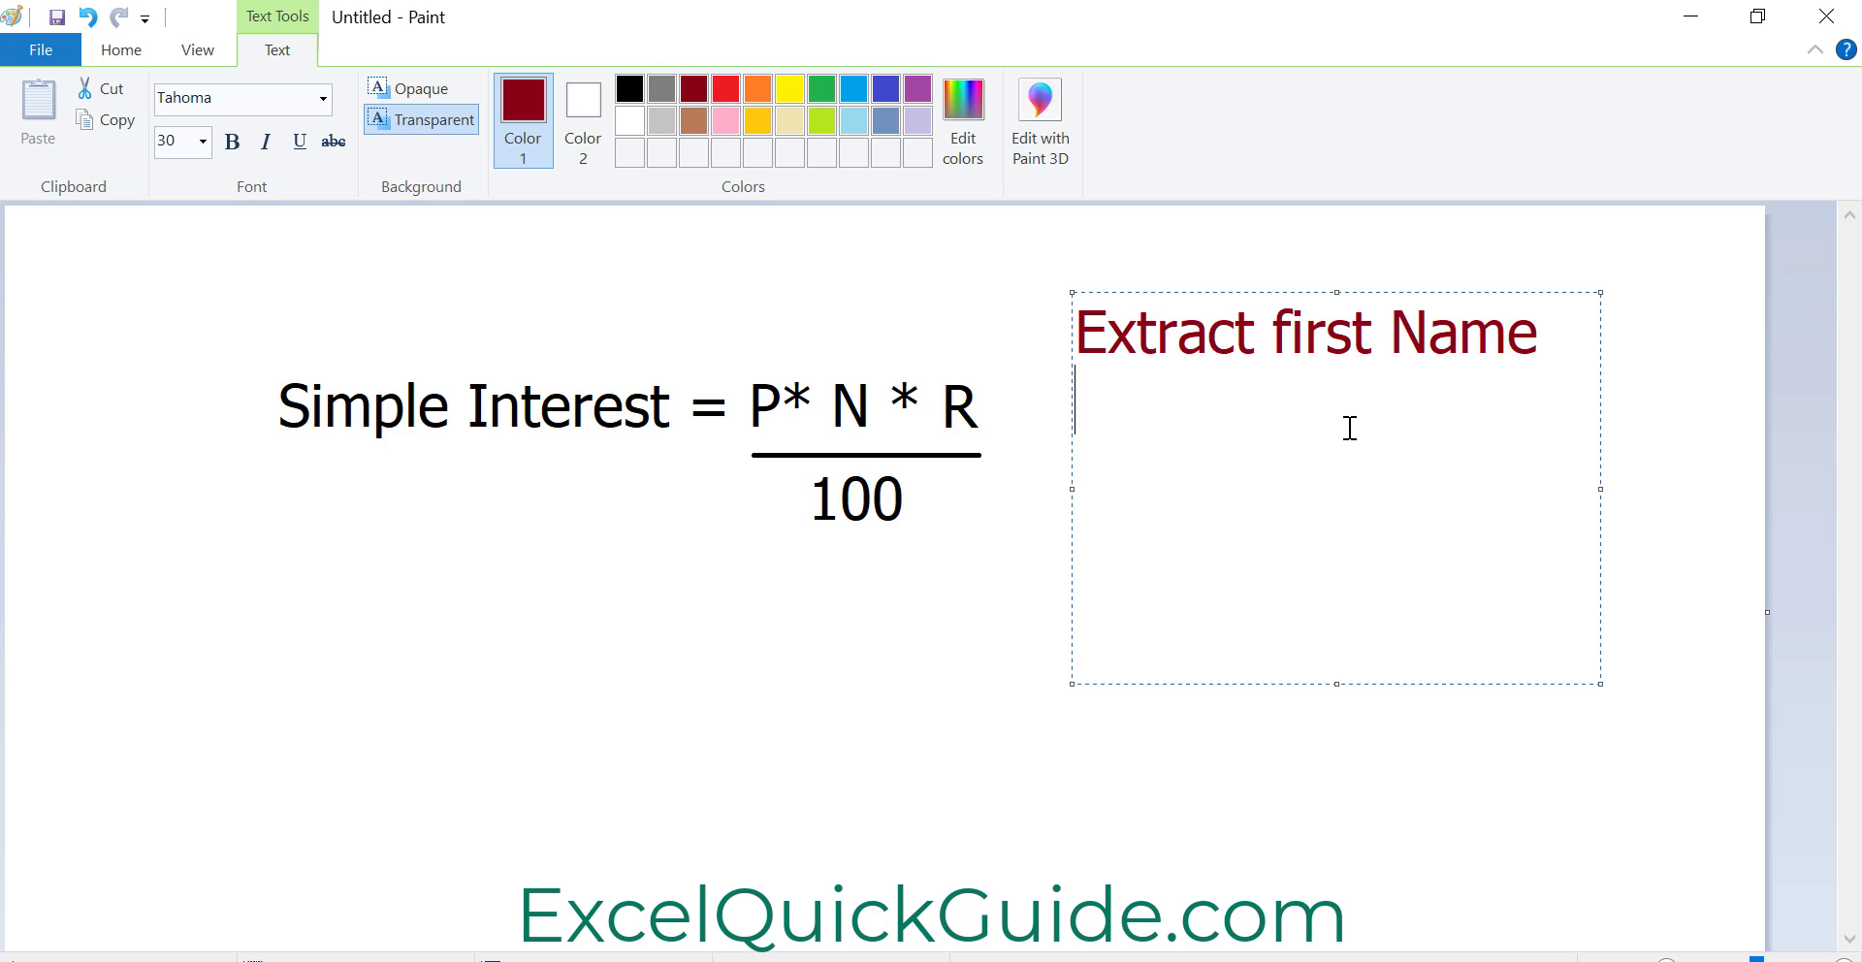
text(Last )
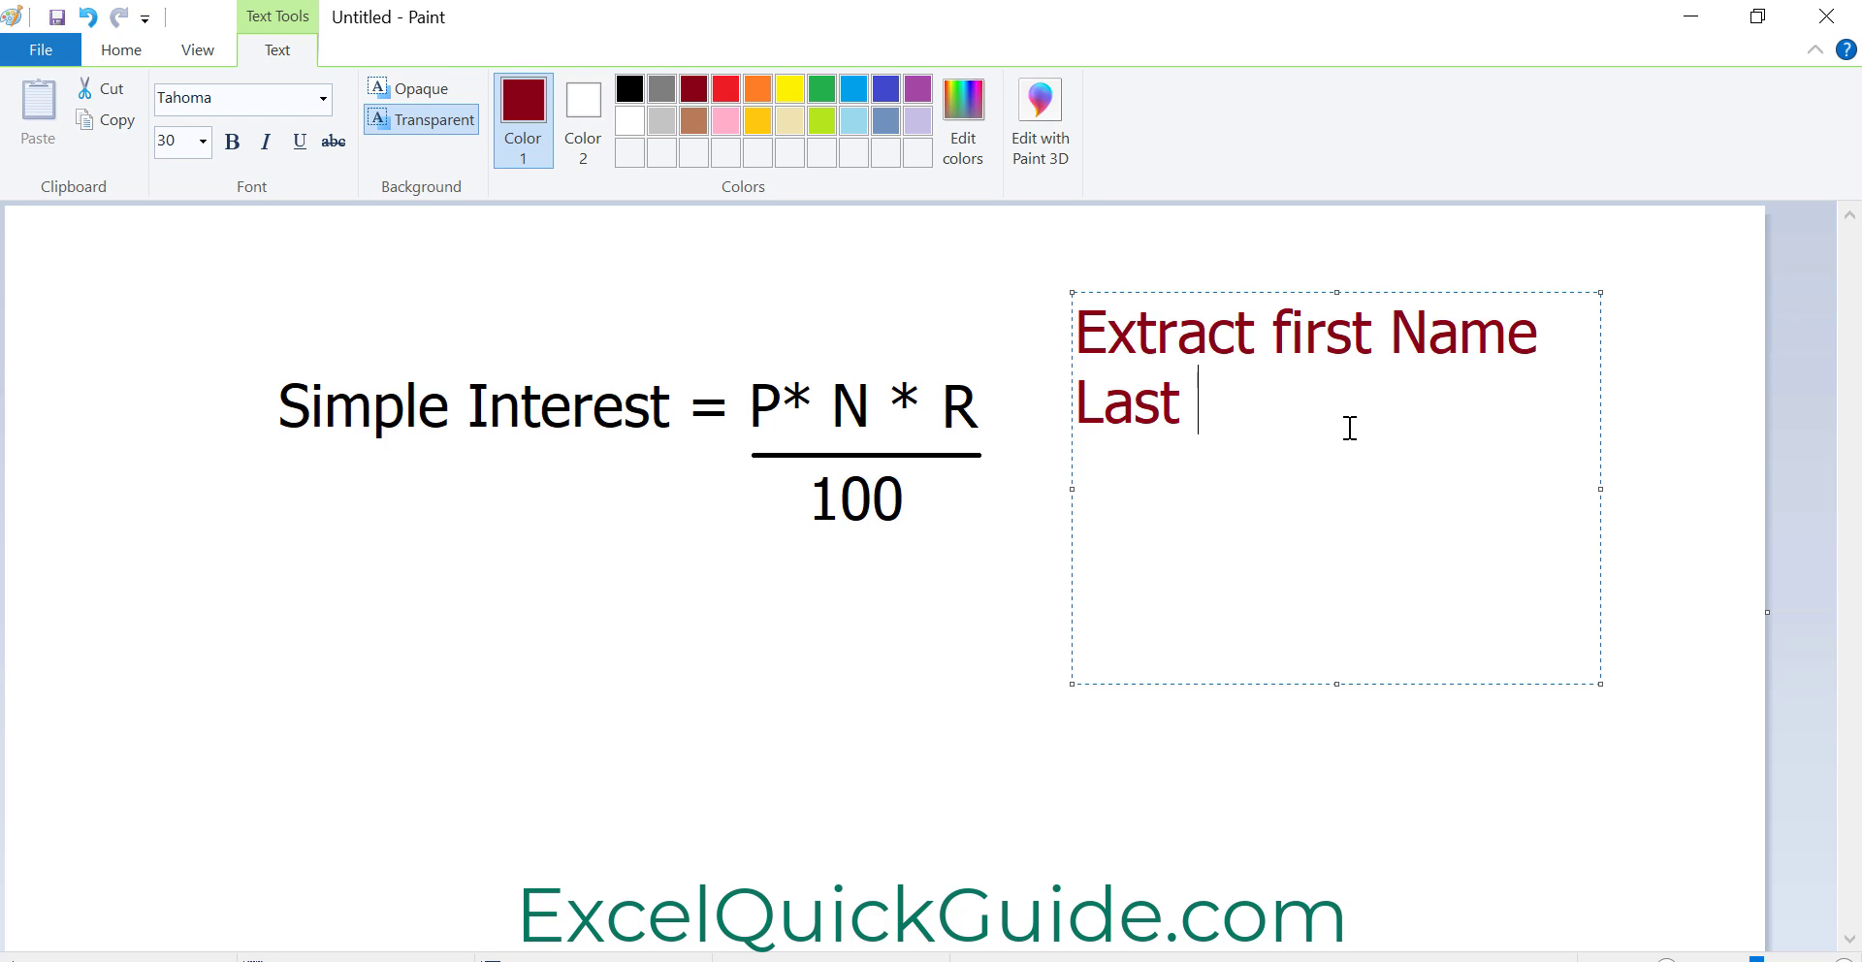
text(Name)
key(Return)
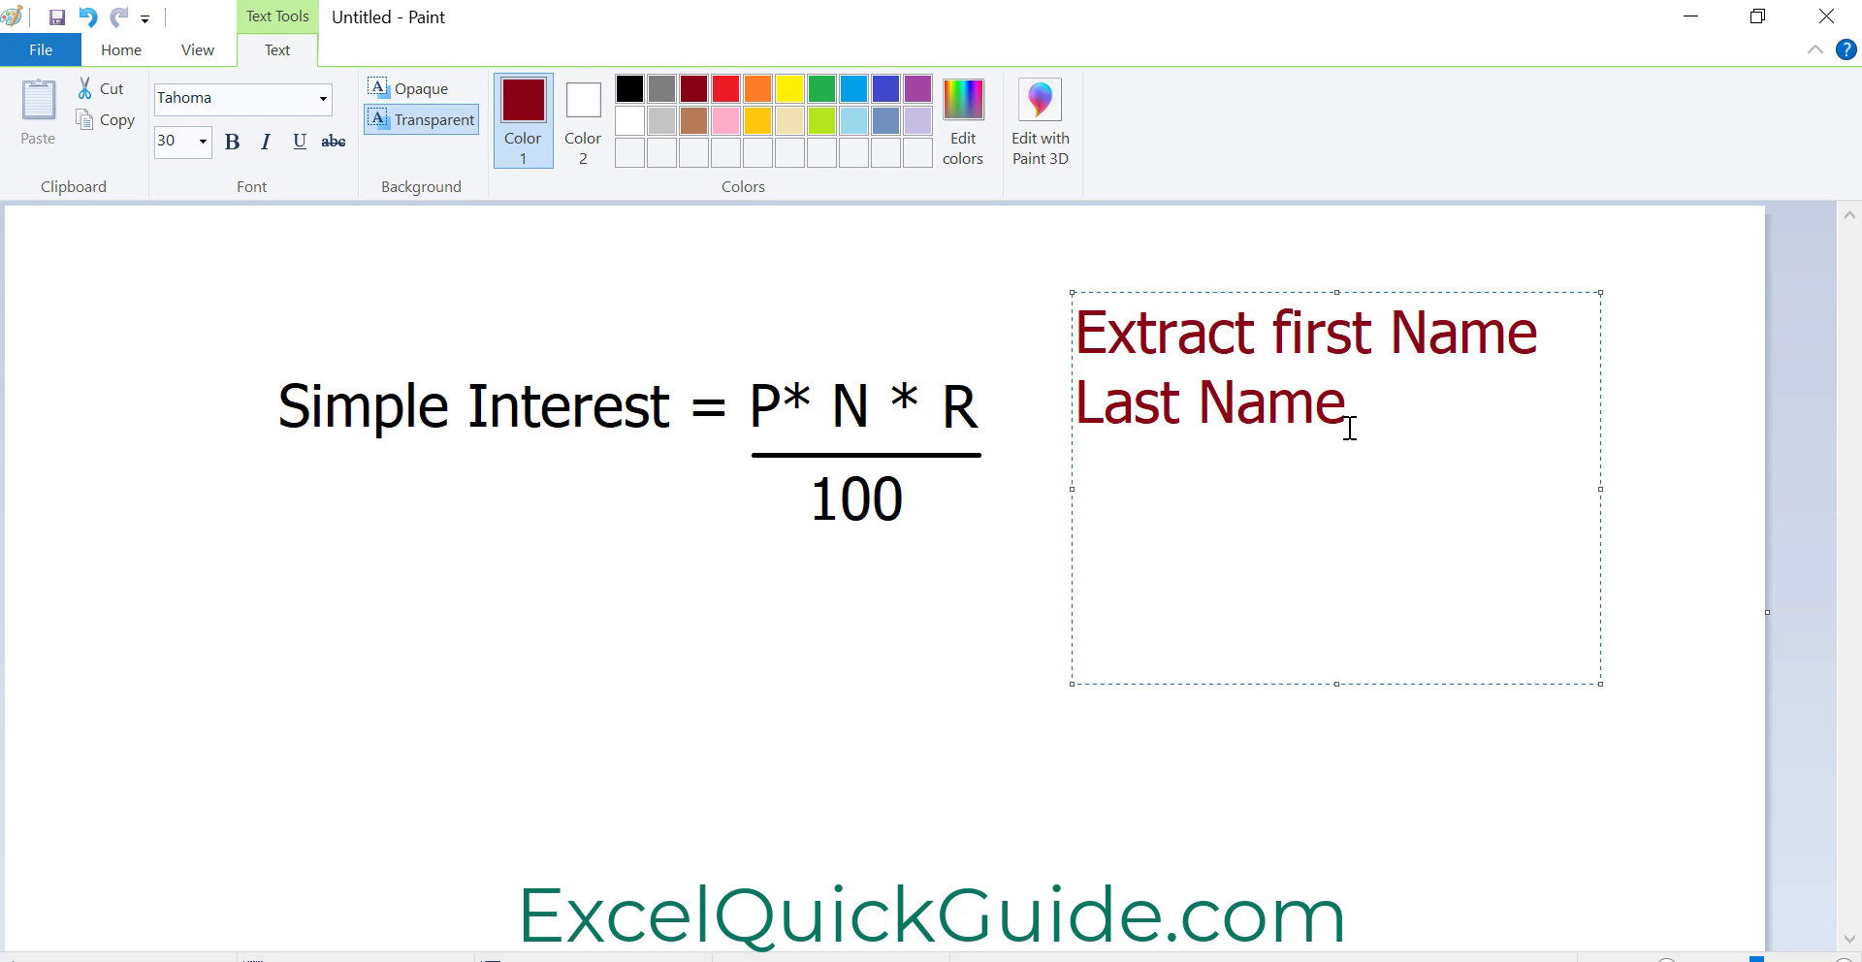
Add the lines "Auto Generate DOB" and "Calculate Age" to the topic list
text(Auto Generate DOB)
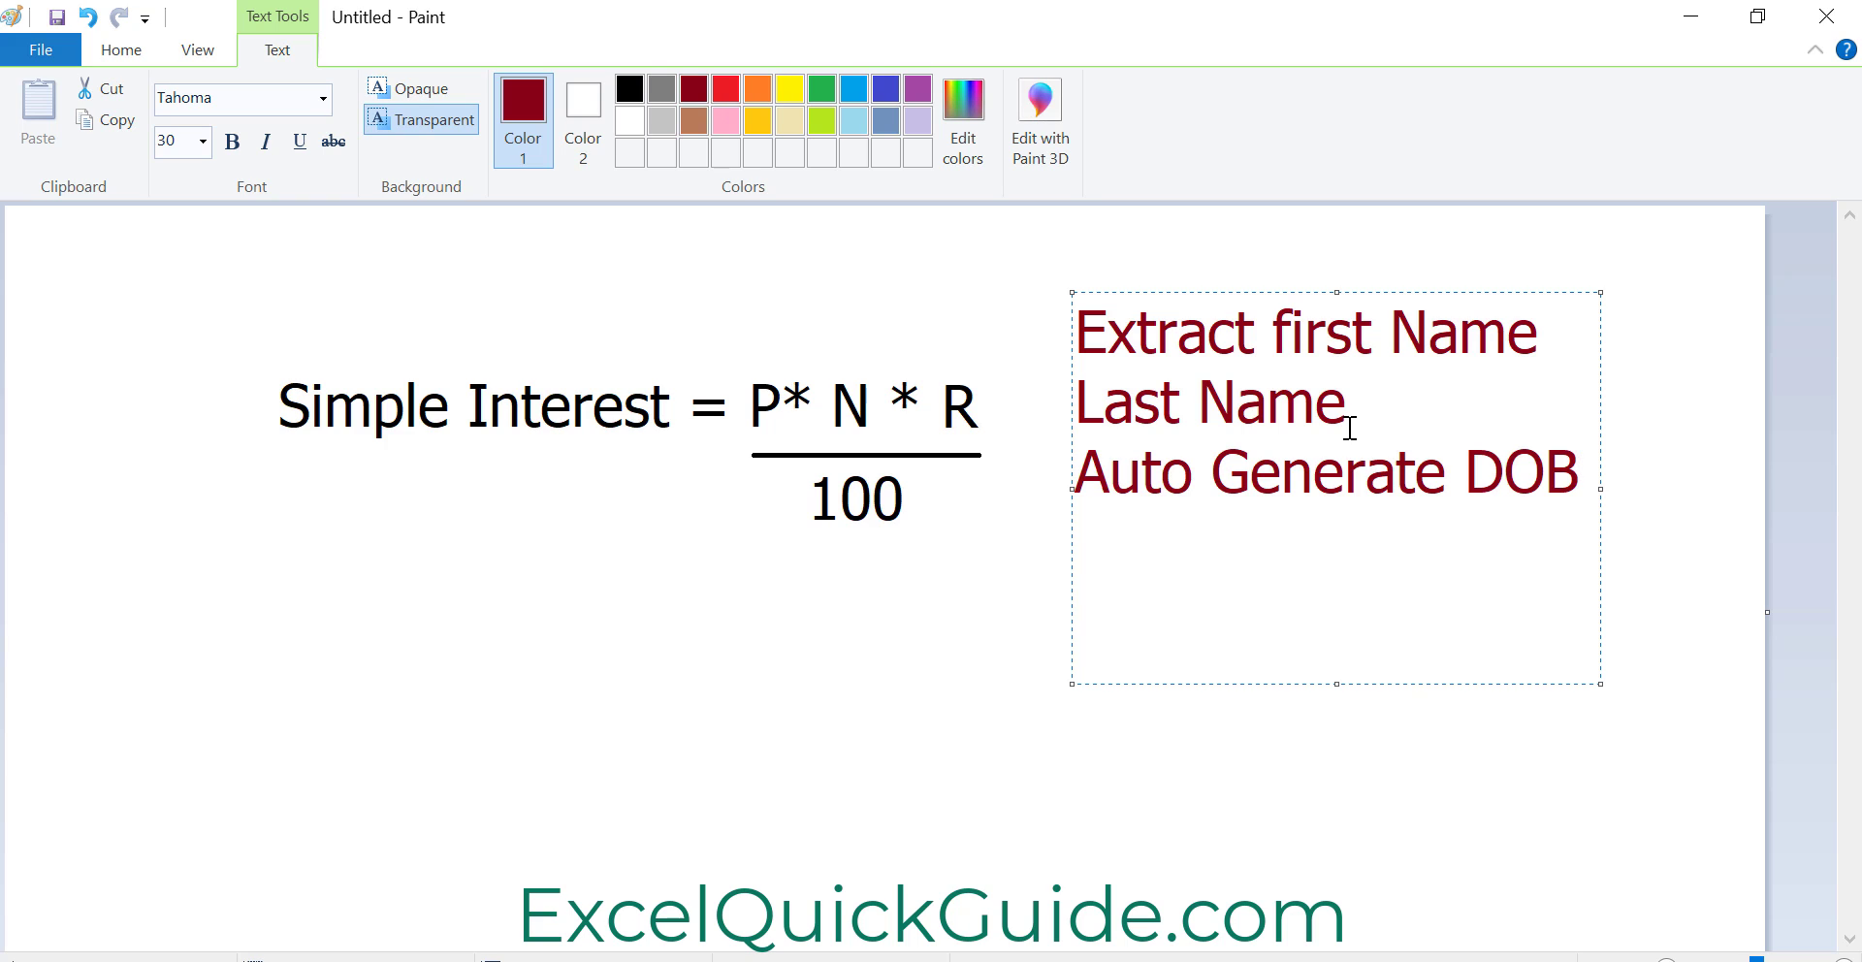
key(Return)
text(Calculate)
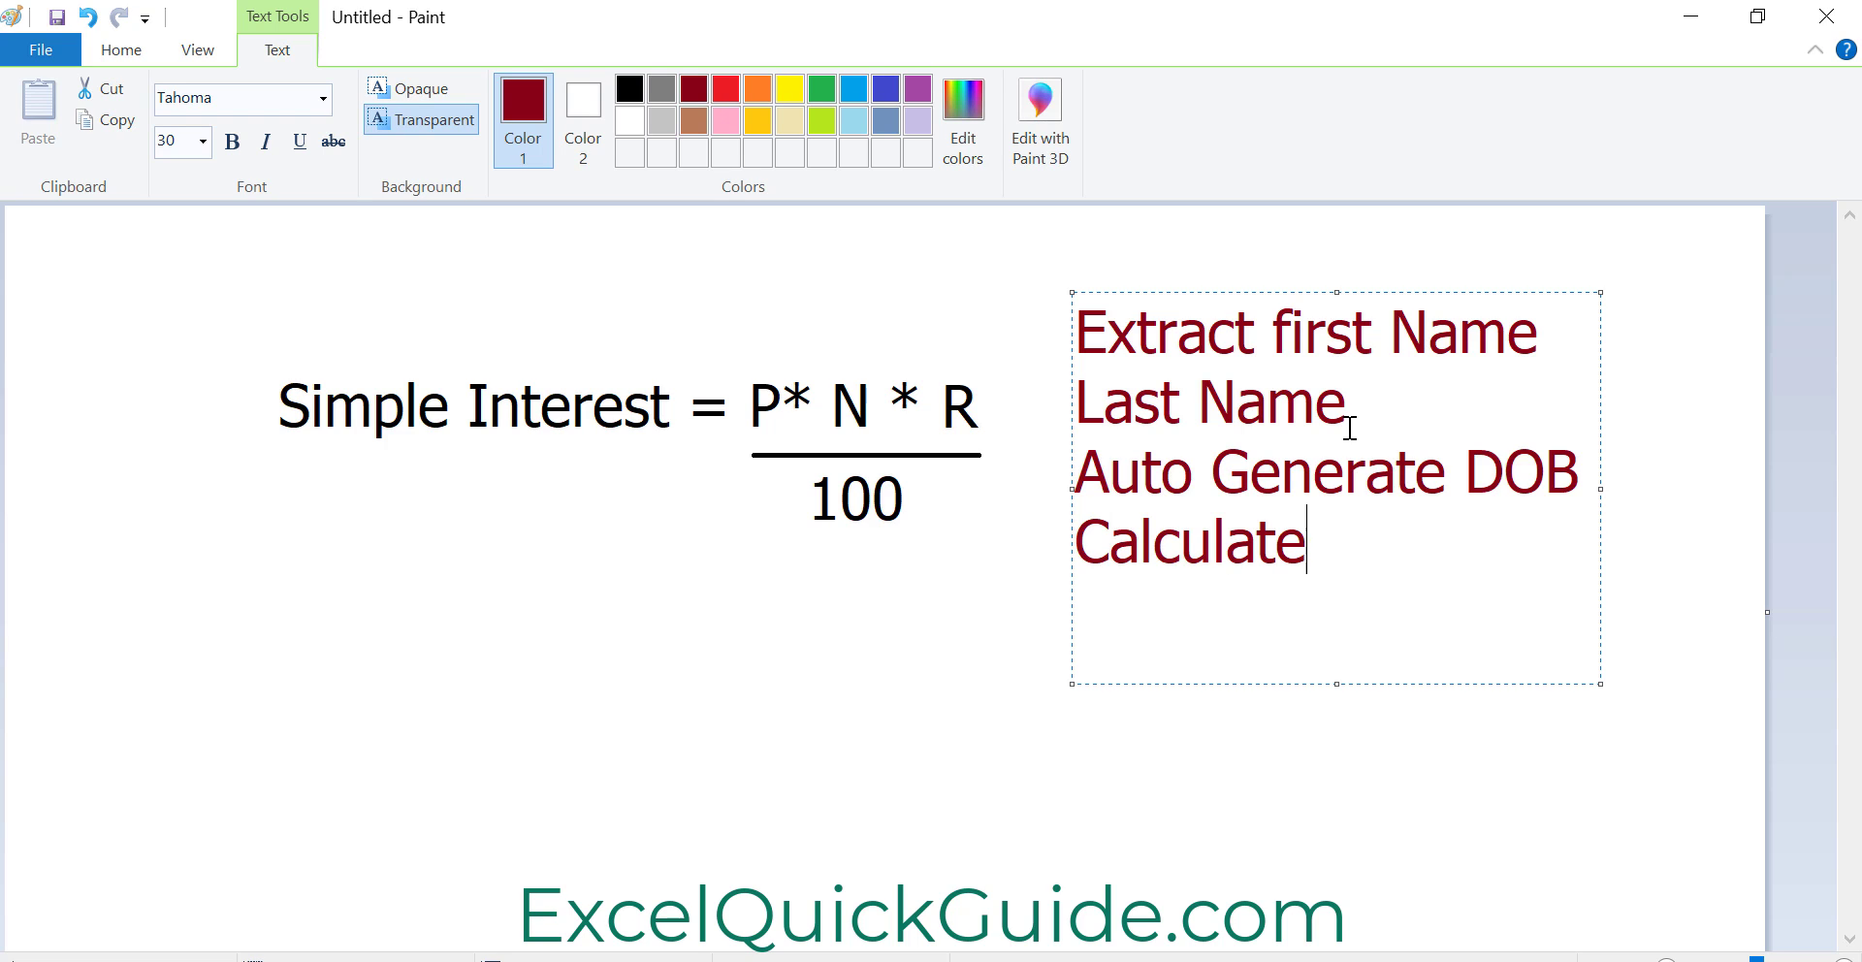
text( Age)
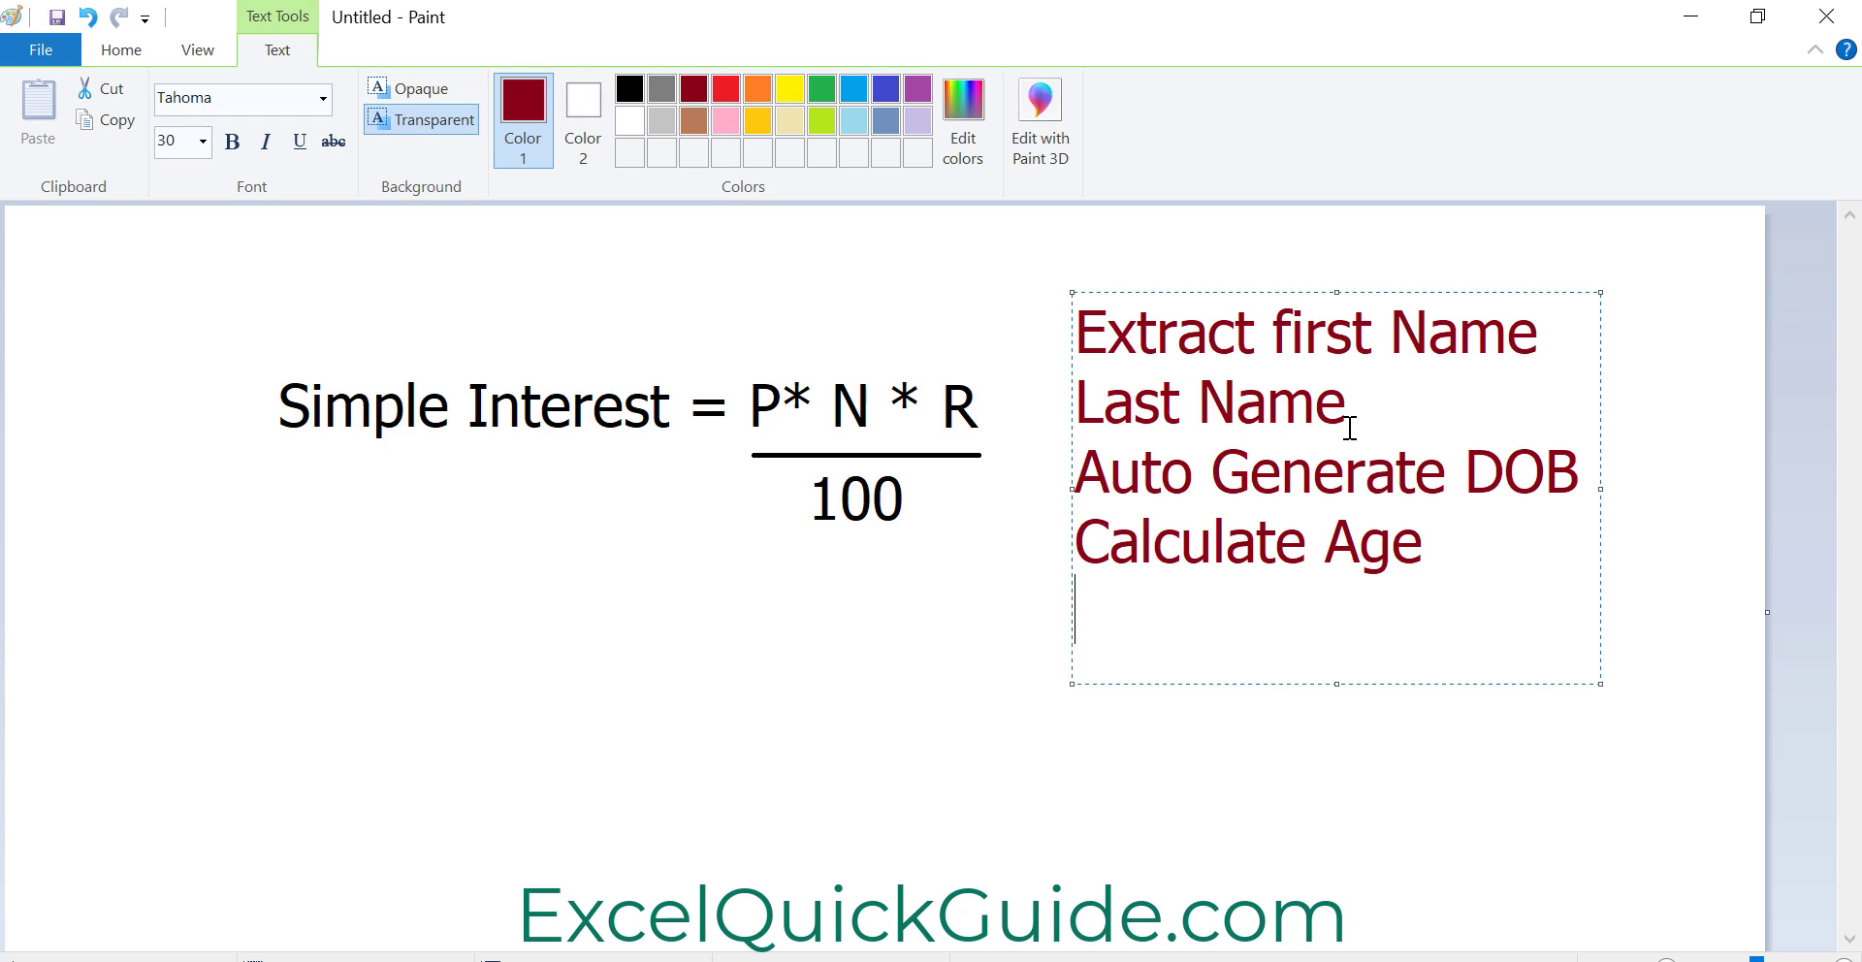
Add the line "Absolute Cell referencing" to the topic list, enlarging the text box so the line fits
key(Return)
text(Absolute )
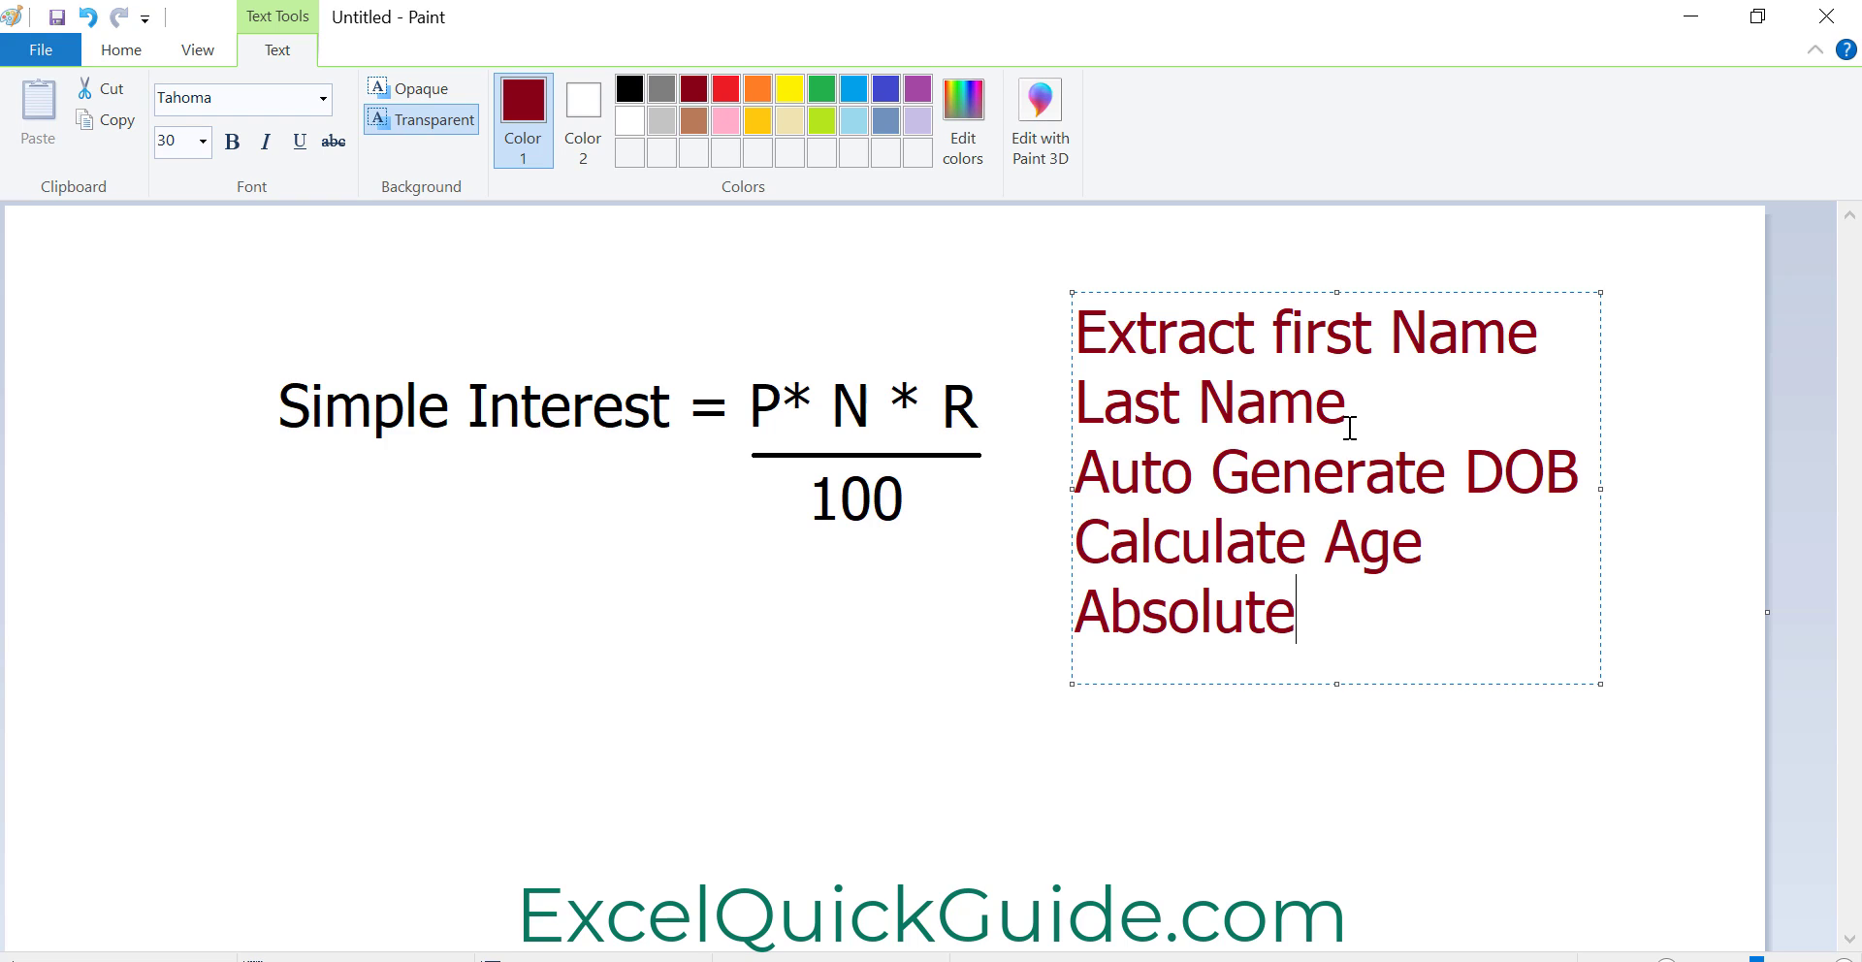
text(Cell re)
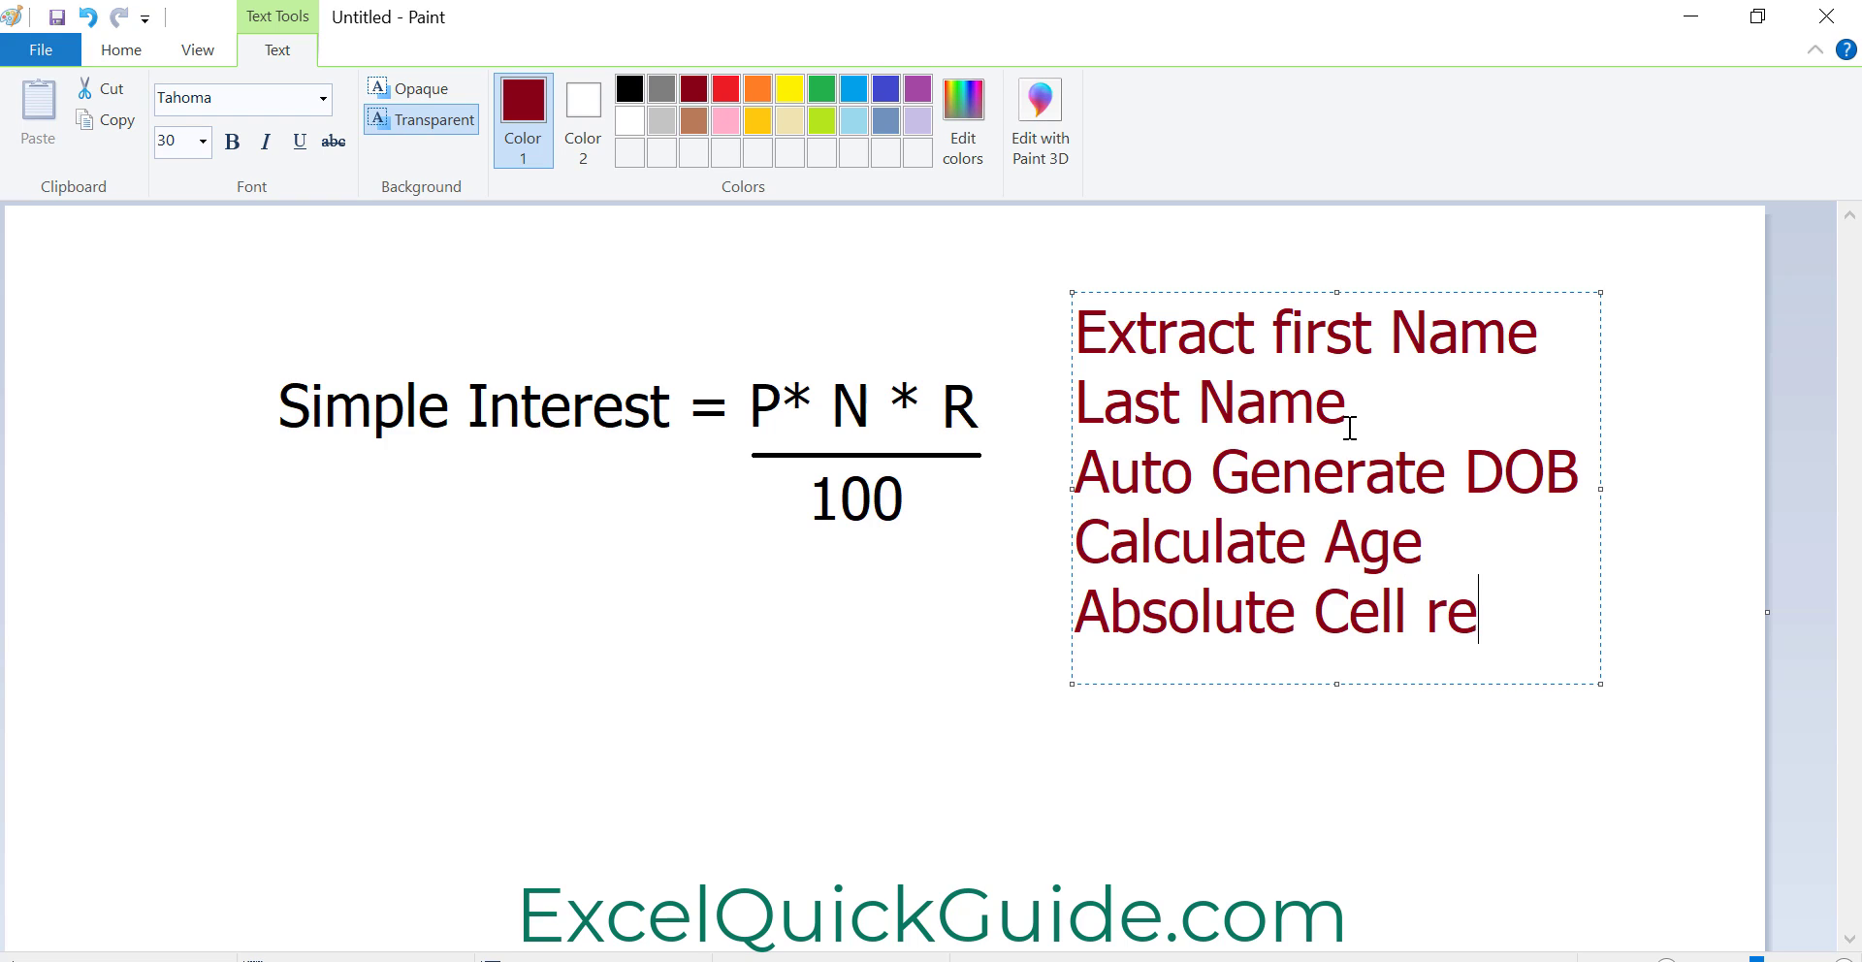
text(fef)
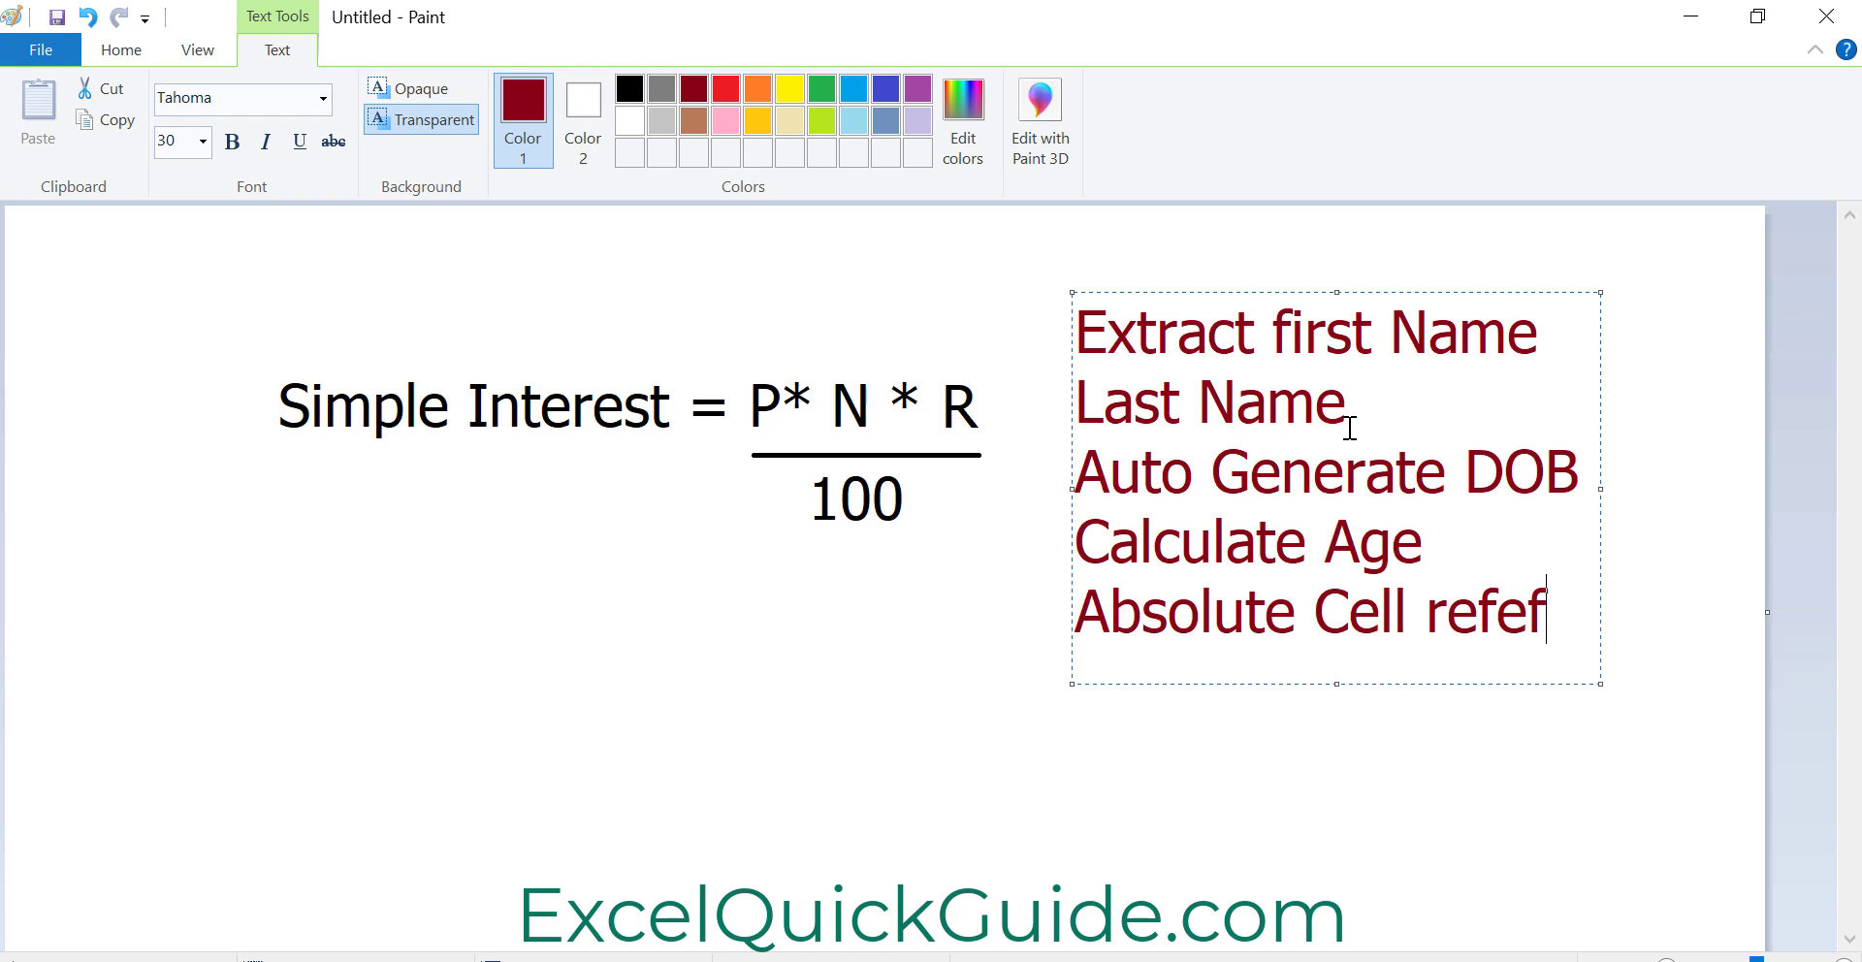
key(BackSpace)
text(re)
drag(1597, 681, 1720, 774)
click(1638, 612)
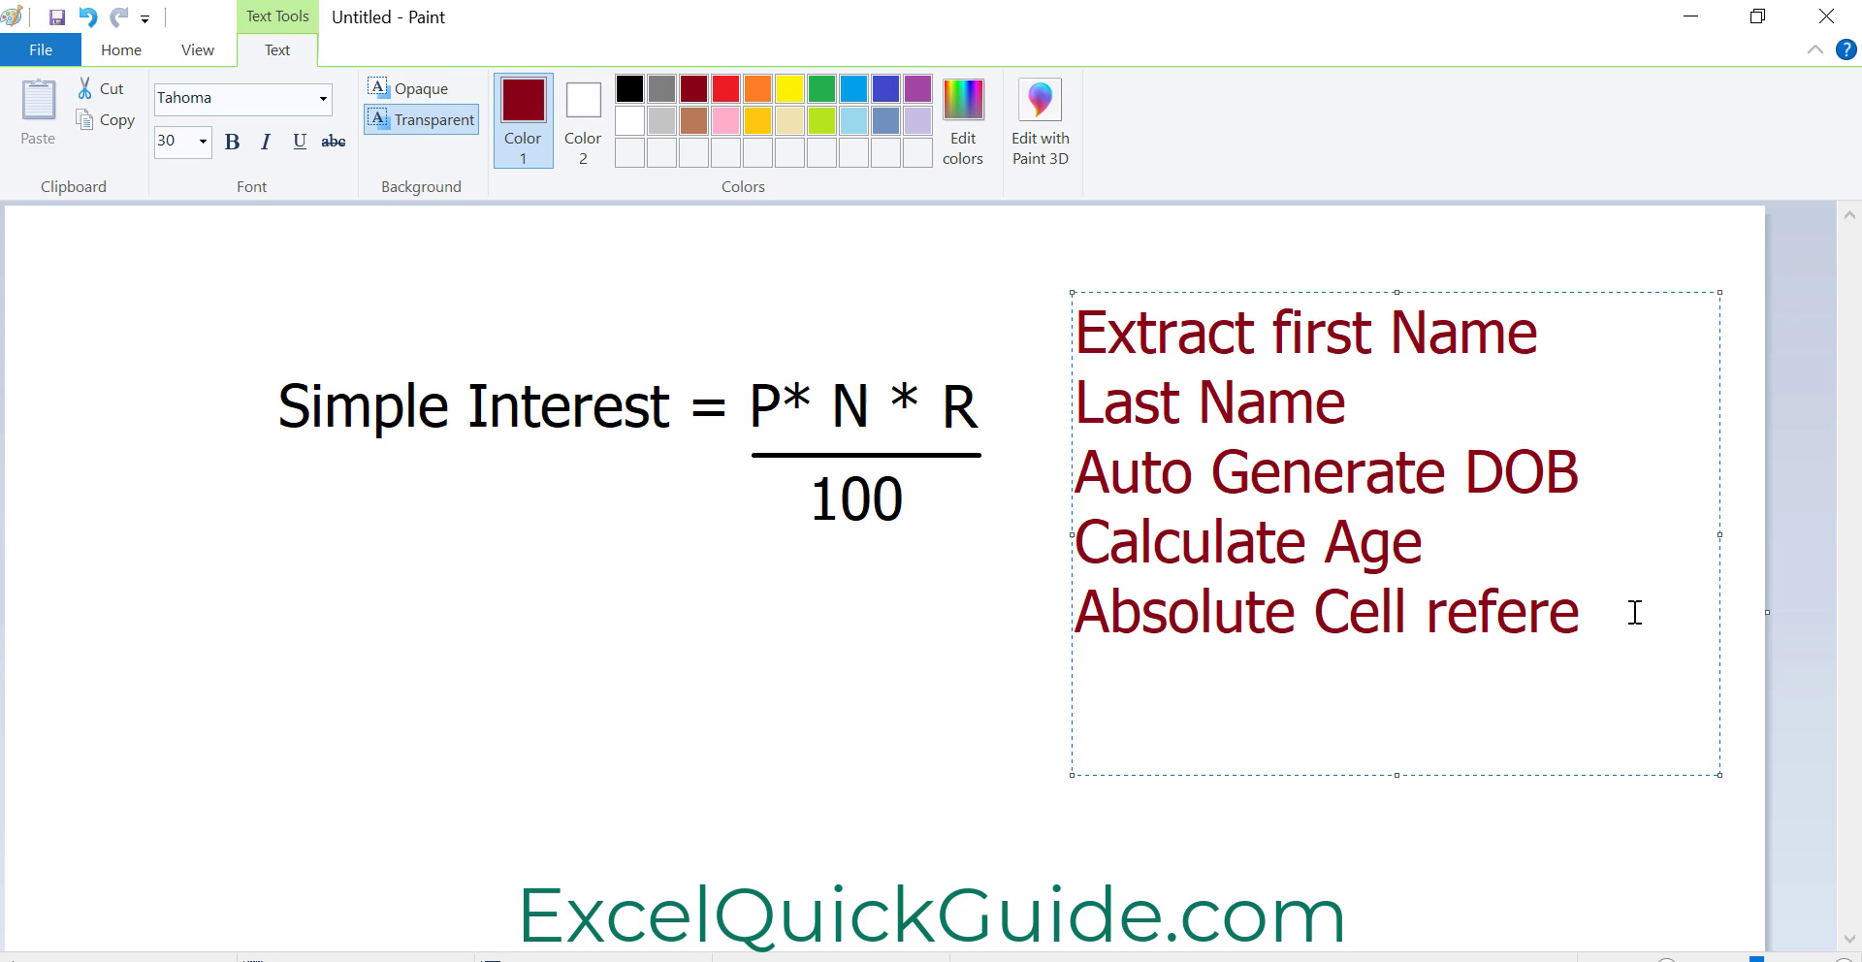
text(ncing)
key(Return)
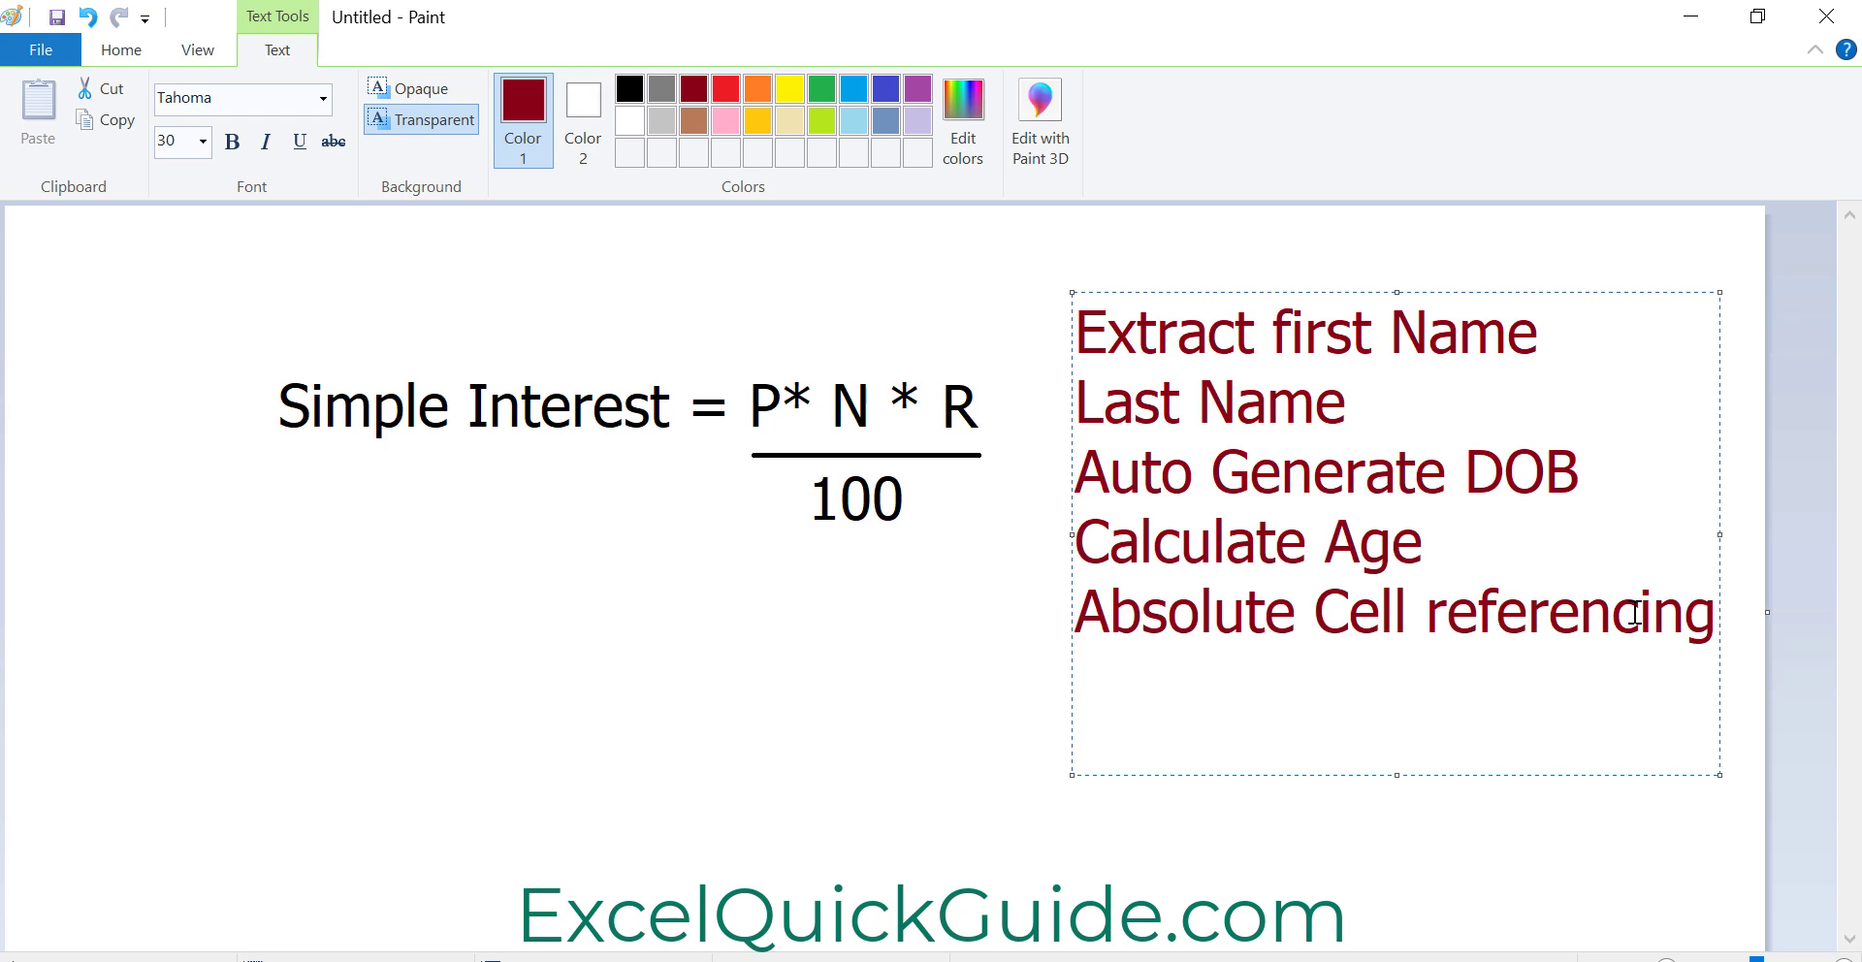
Enter "Mixed Cell referencing" on the line below "Absolute Cell referencing"
text(Mixed )
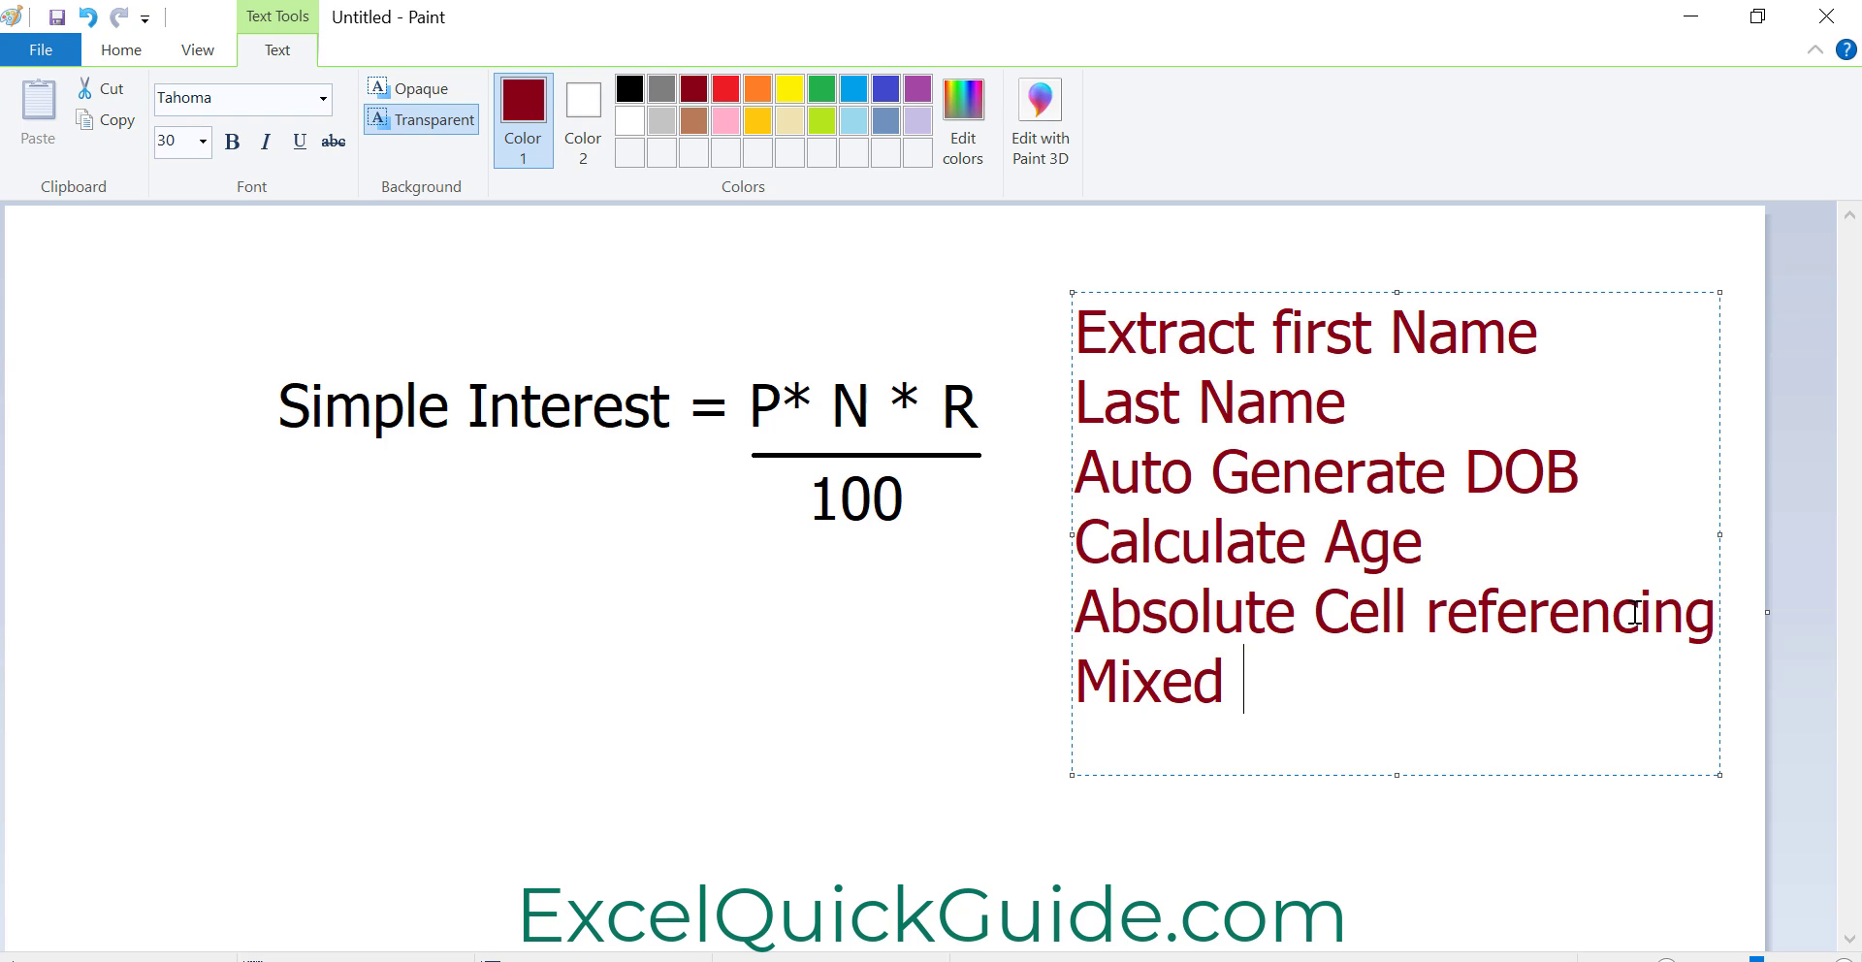
text(Cell re)
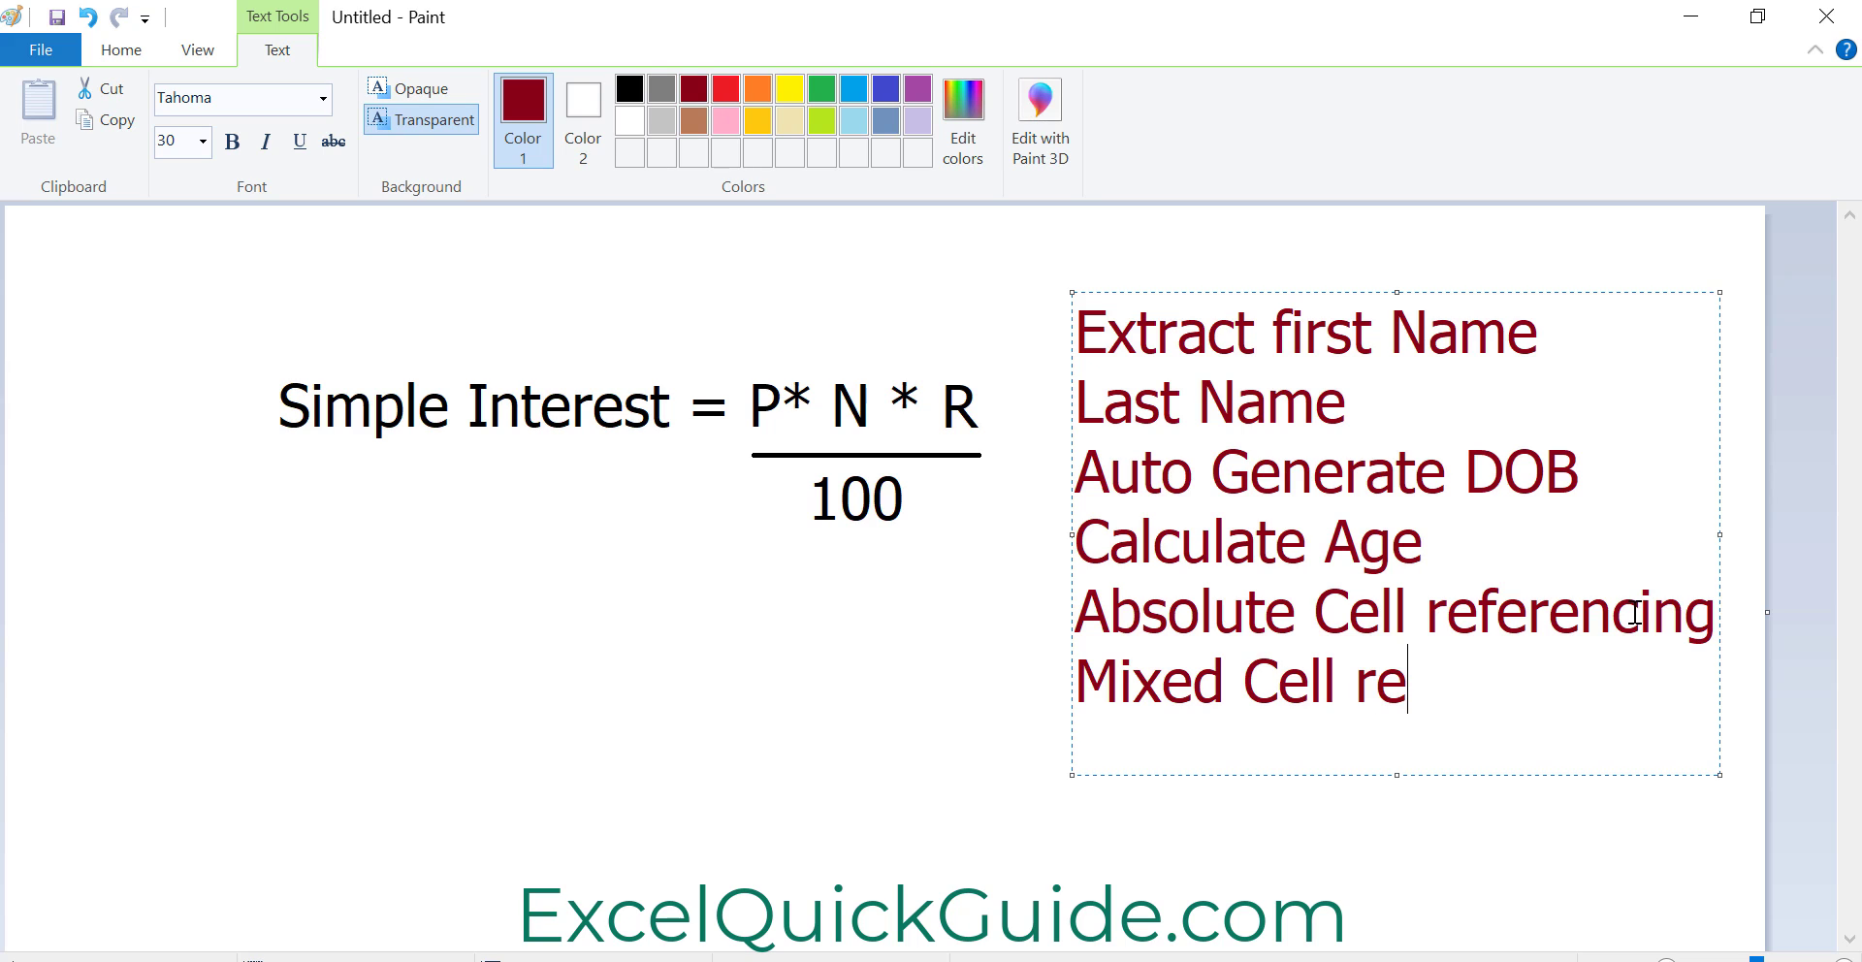
text(ferencing)
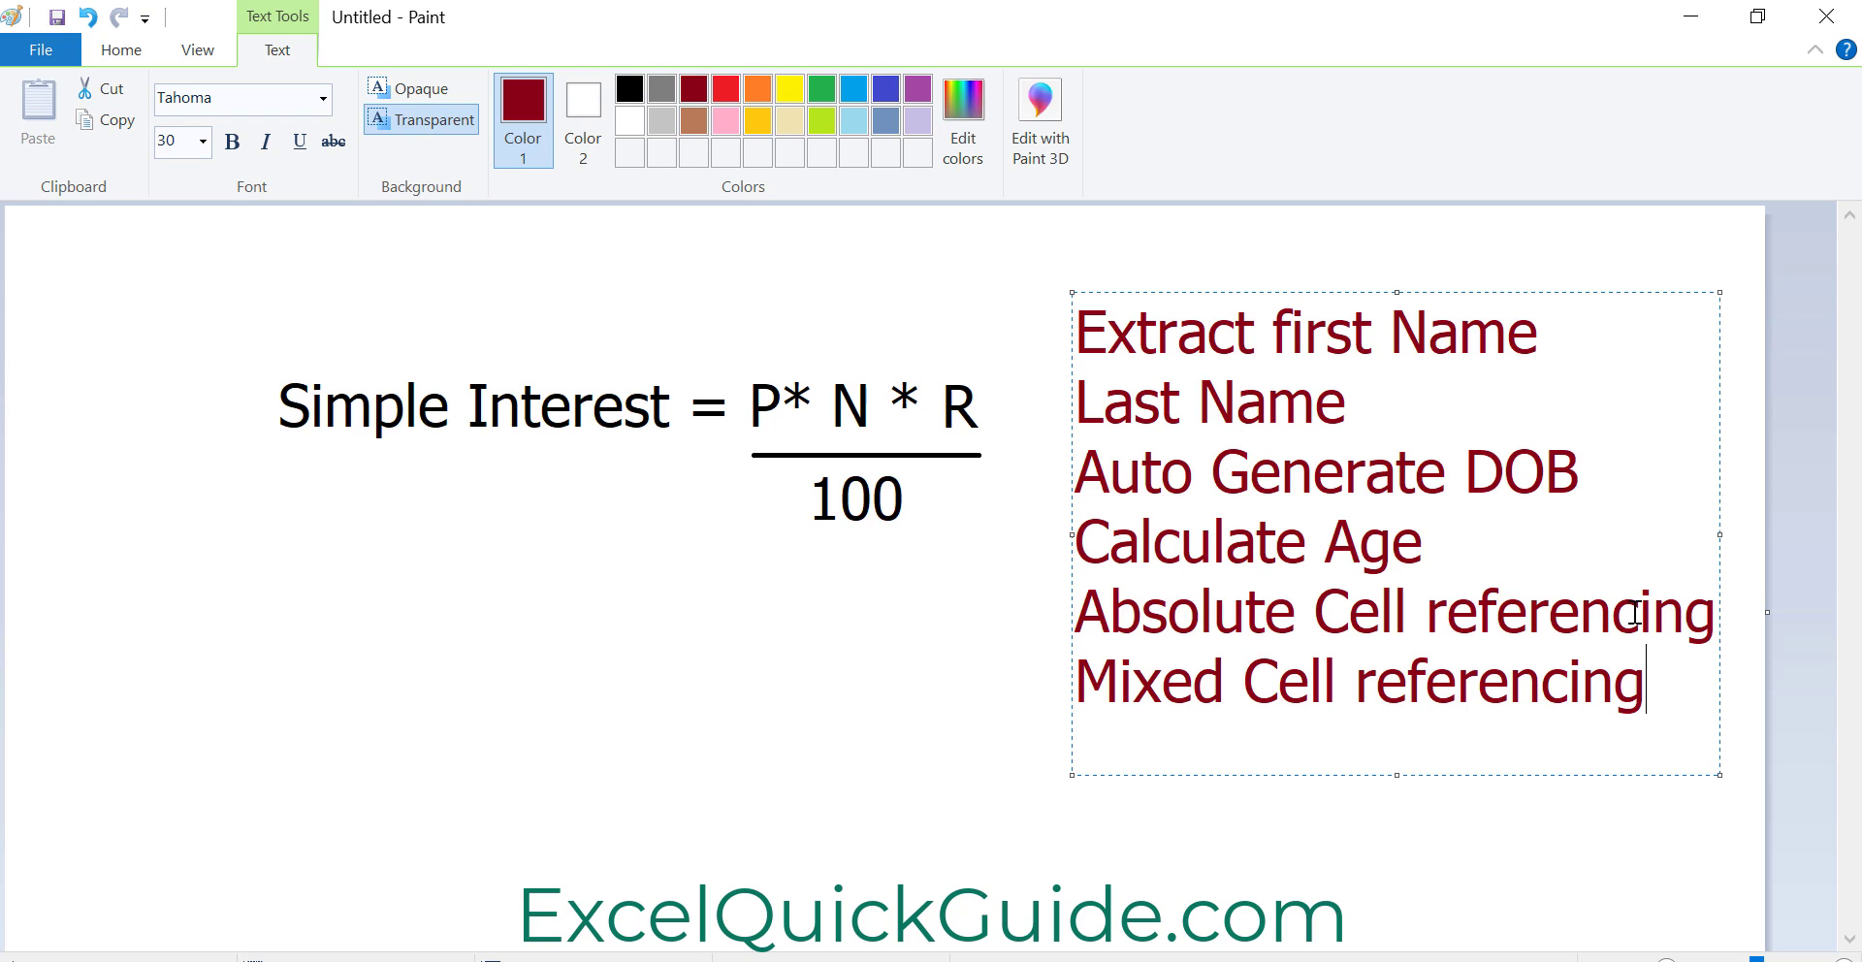
Add the line "Conditional formatting" to the topic list and extend the text box downward to make room
key(Return)
text(Co)
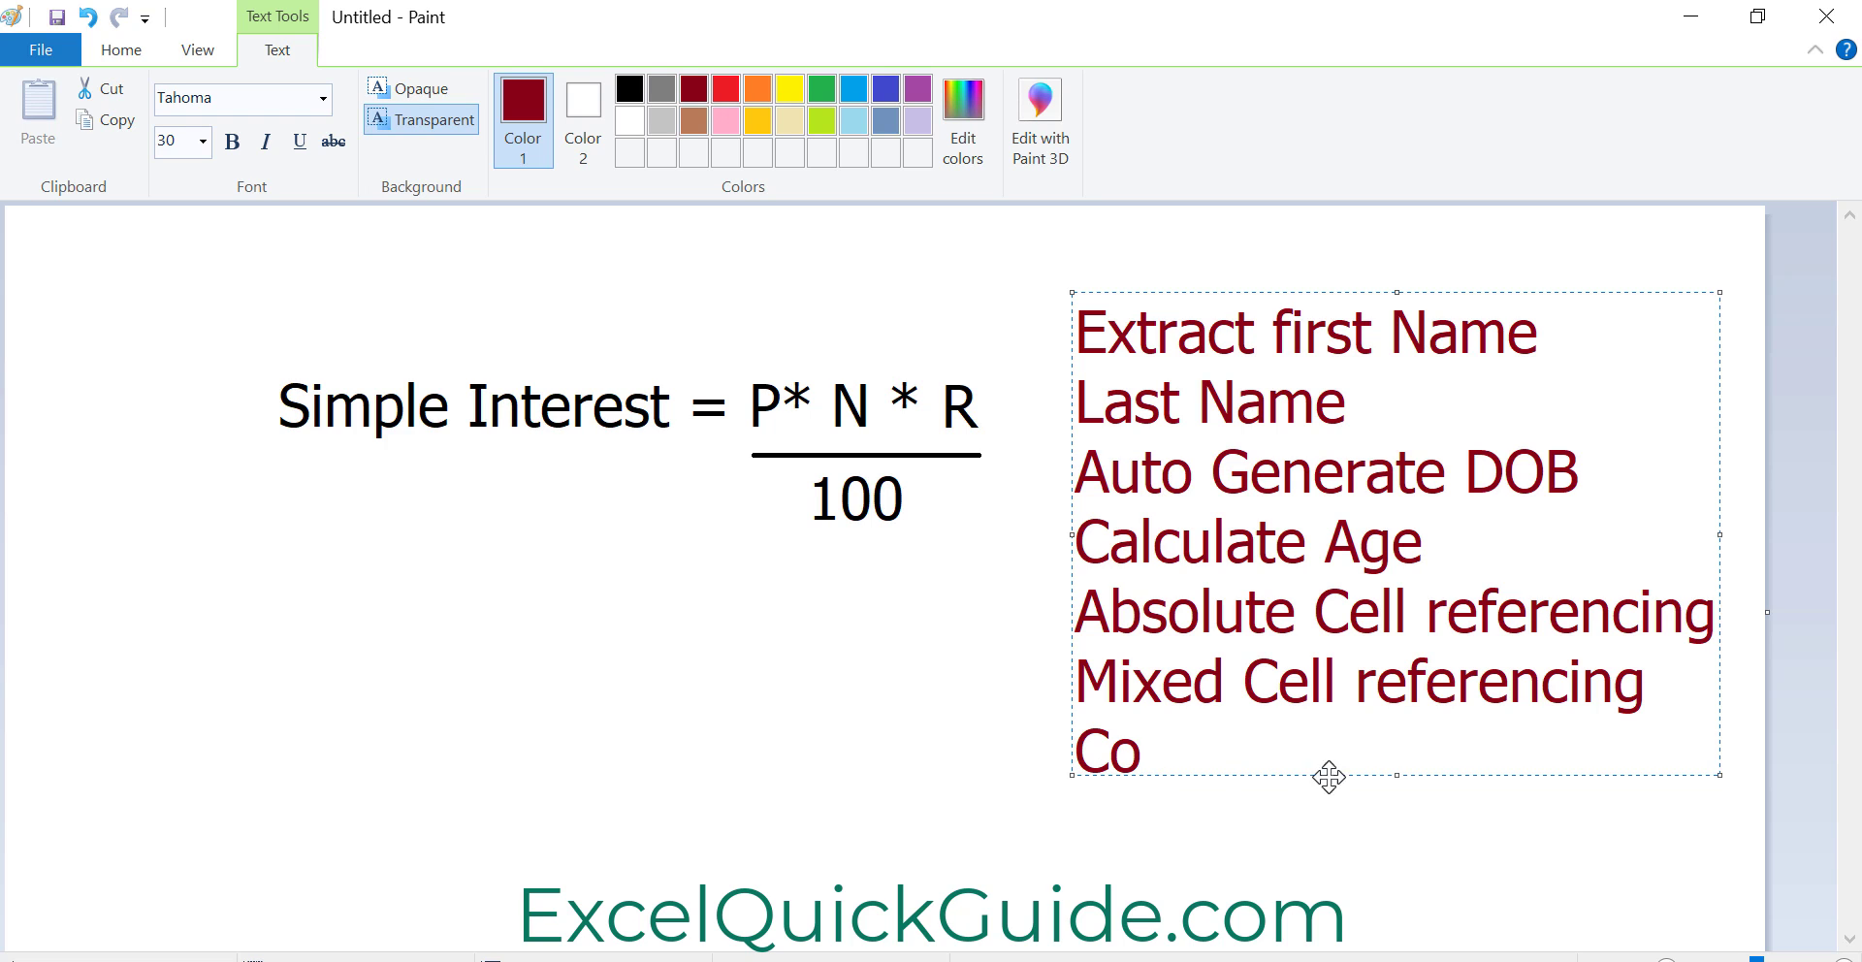
drag(1397, 775, 1401, 947)
text(nidt)
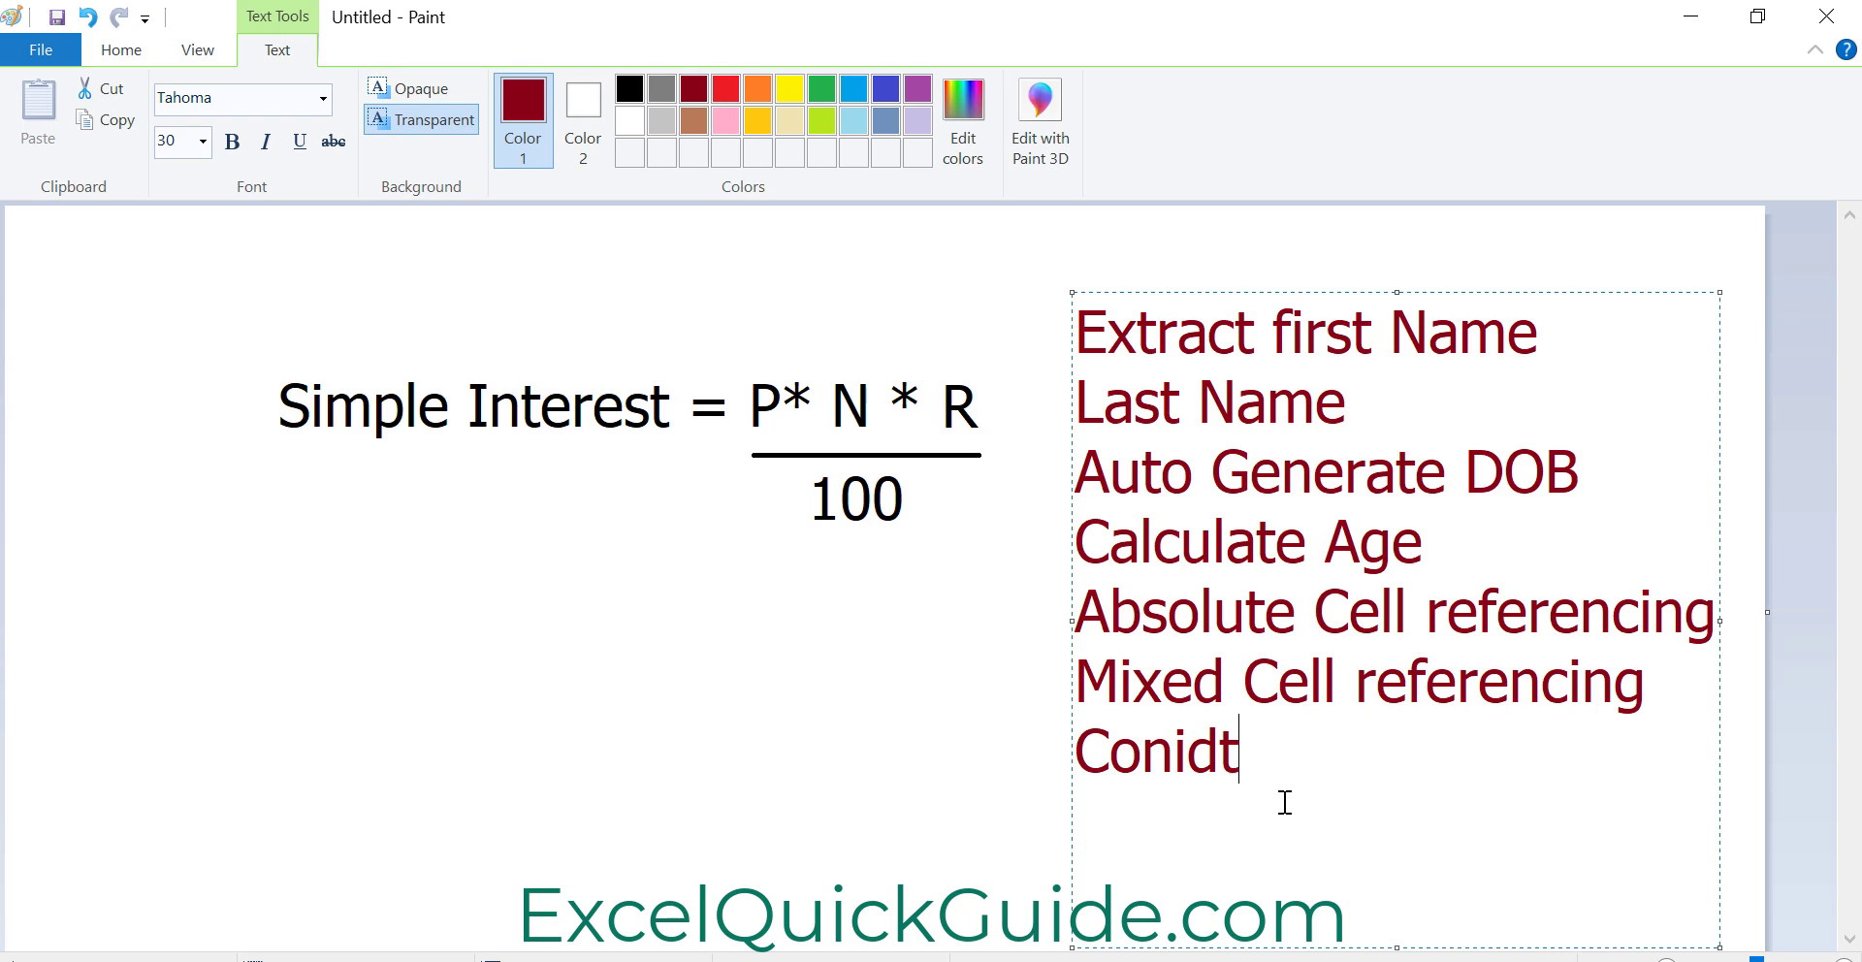
key(BackSpace)
key(BackSpace)
key(BackSpace)
text(dition)
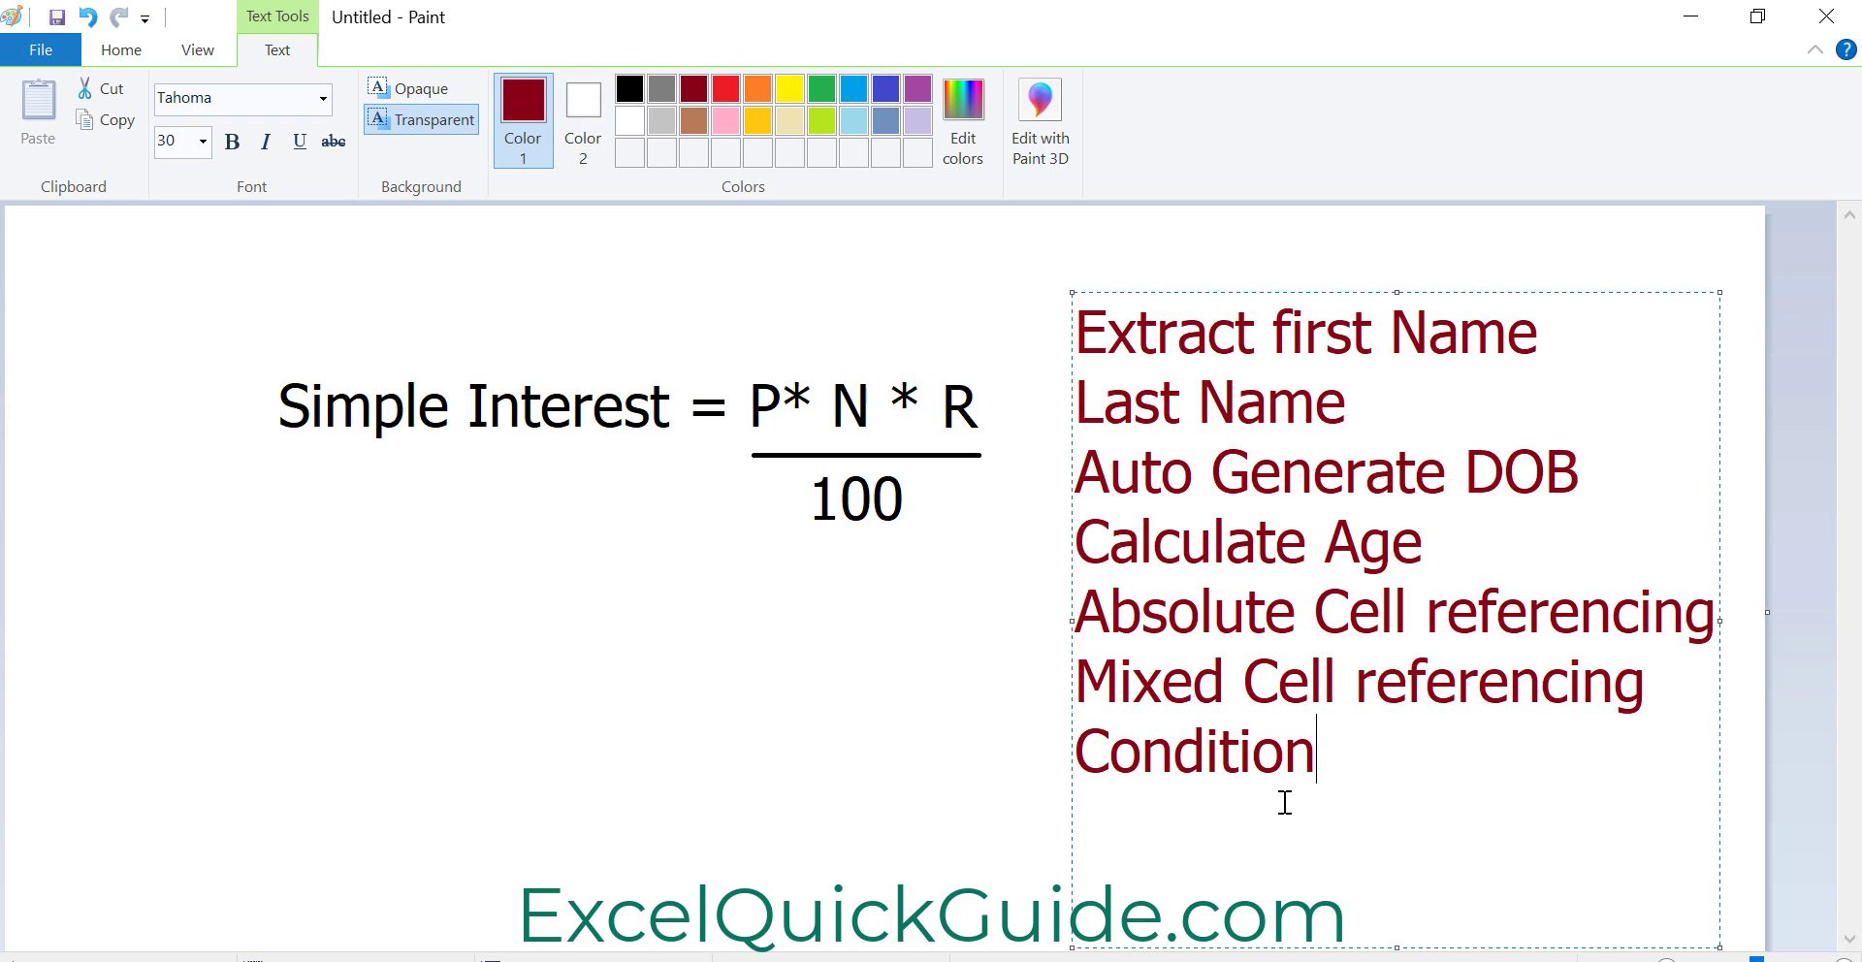
text(al formatting)
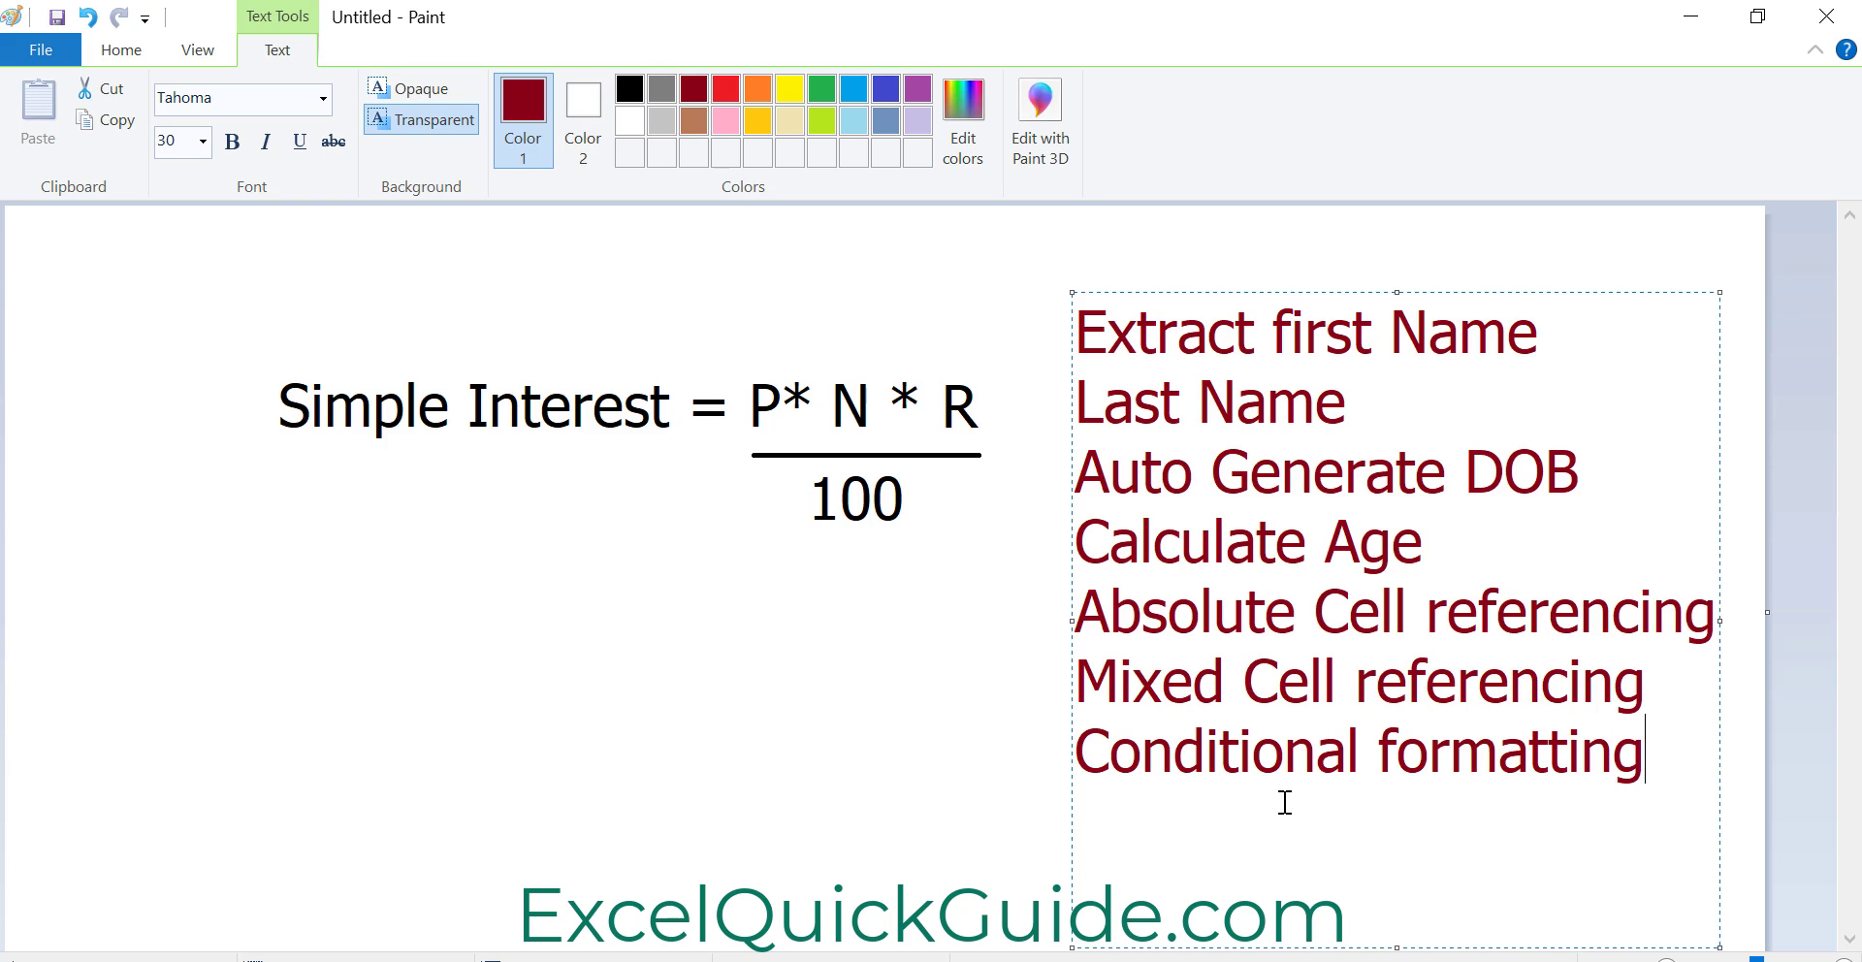
Add the lines "If-statement" and "Alternate Flash Fill" to the topic list and finish the text box
key(Return)
text(If-sta)
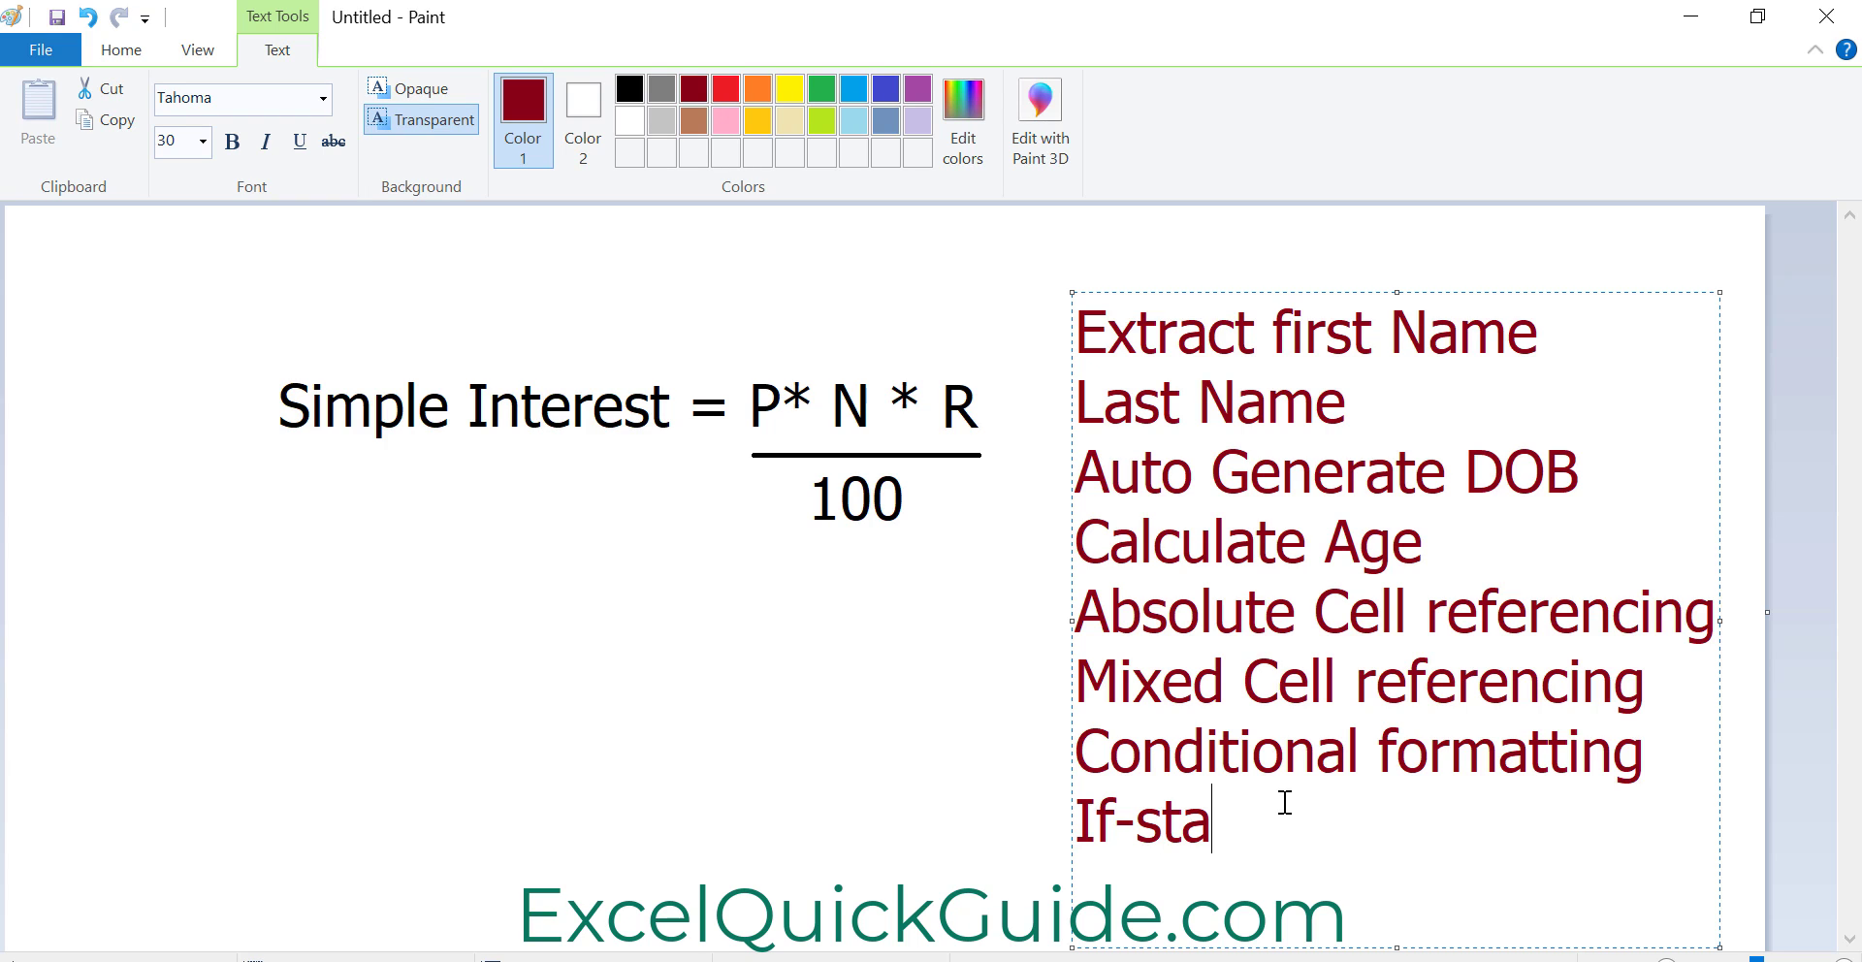
text(tement)
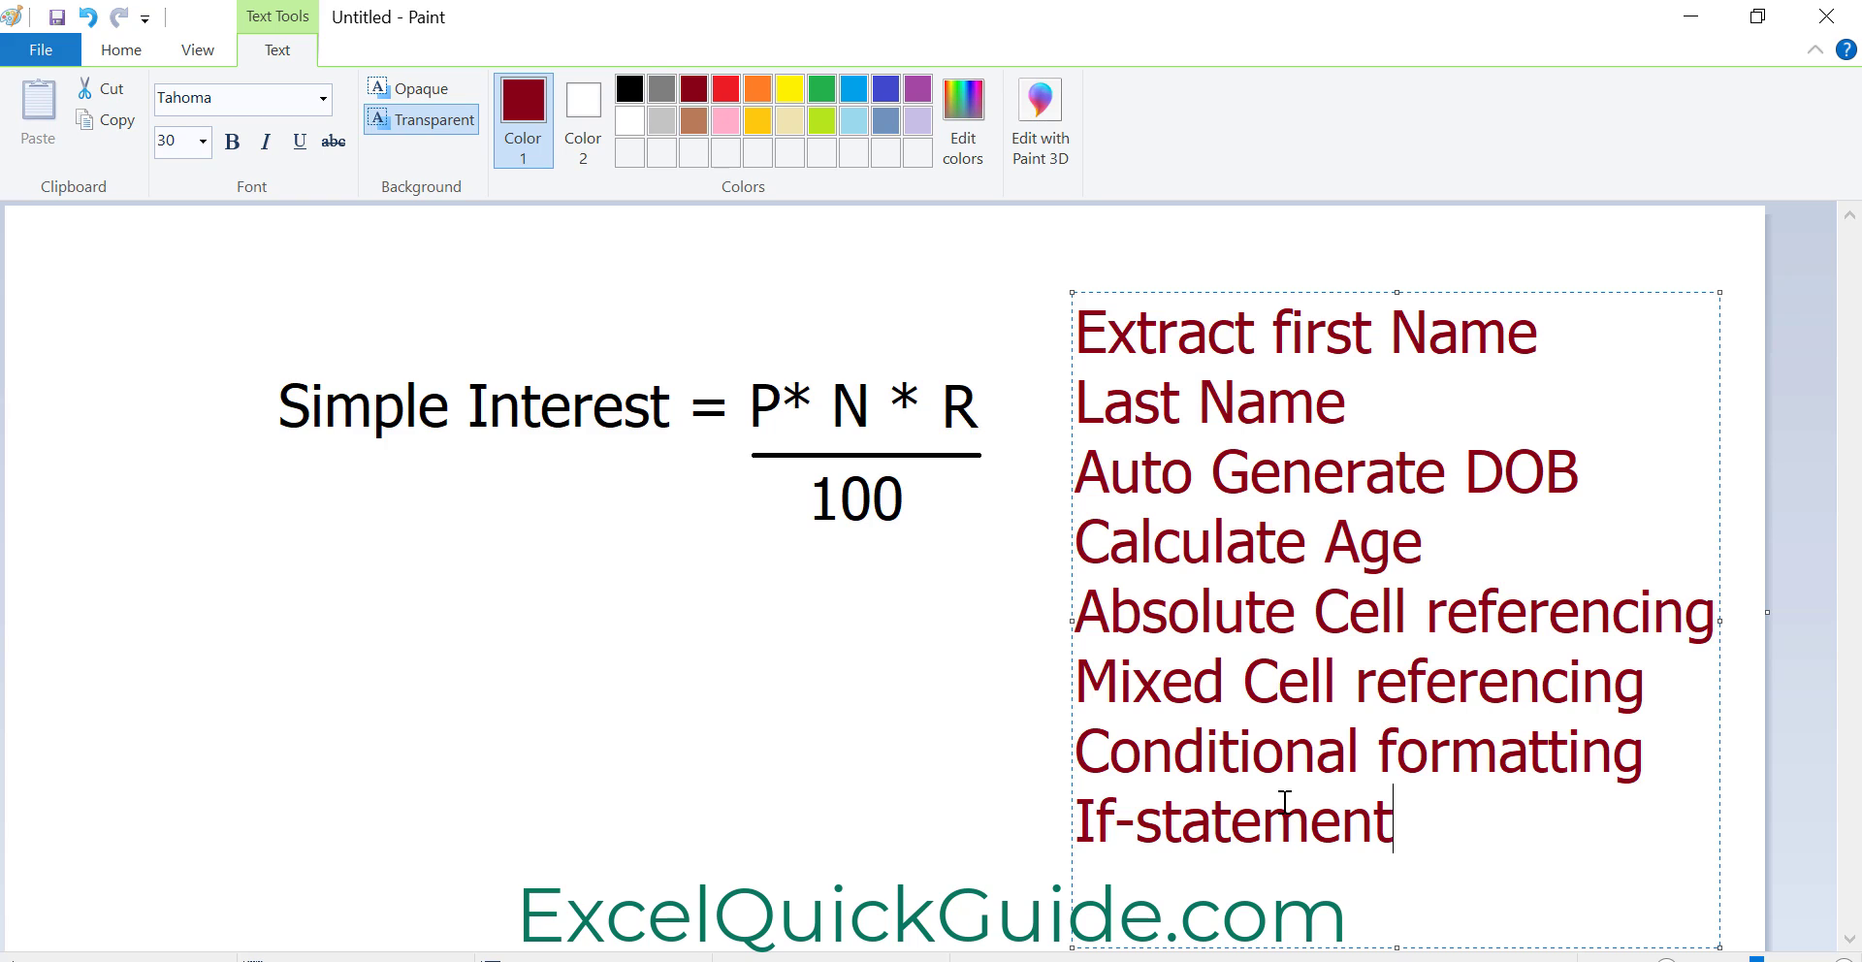
key(Return)
text(Alternati)
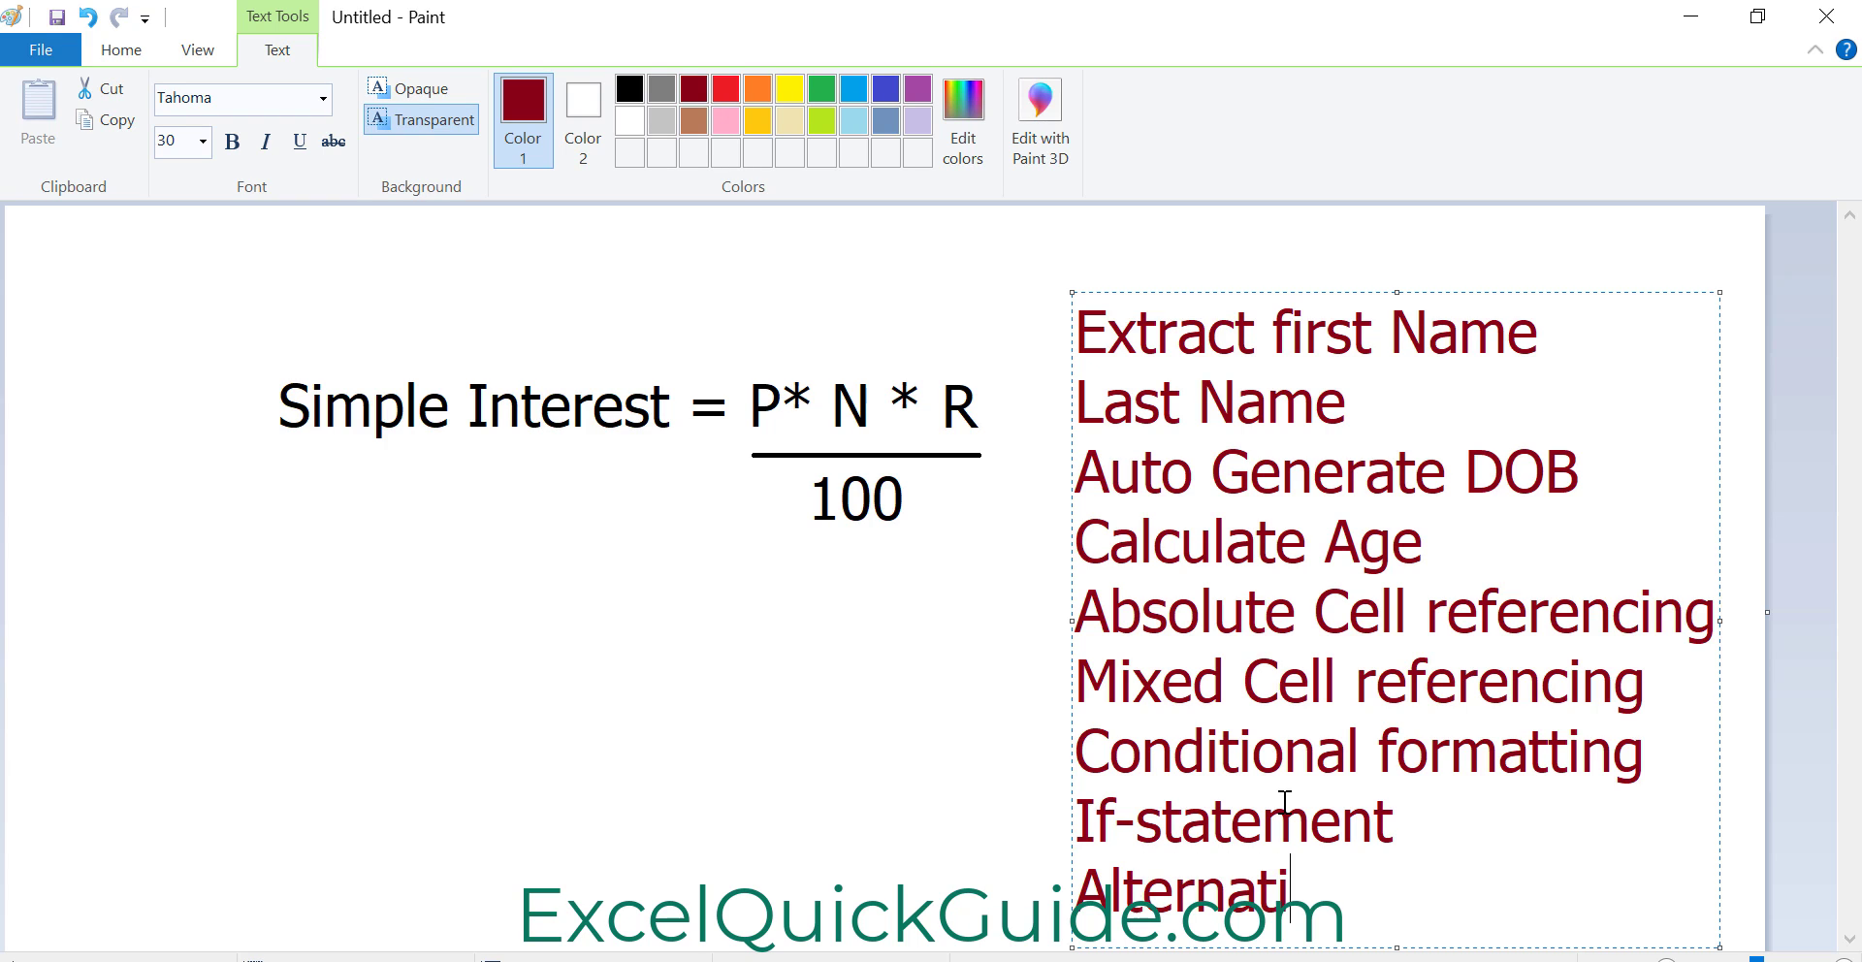
key(BackSpace)
text(e A)
key(BackSpace)
text(Flash Fill)
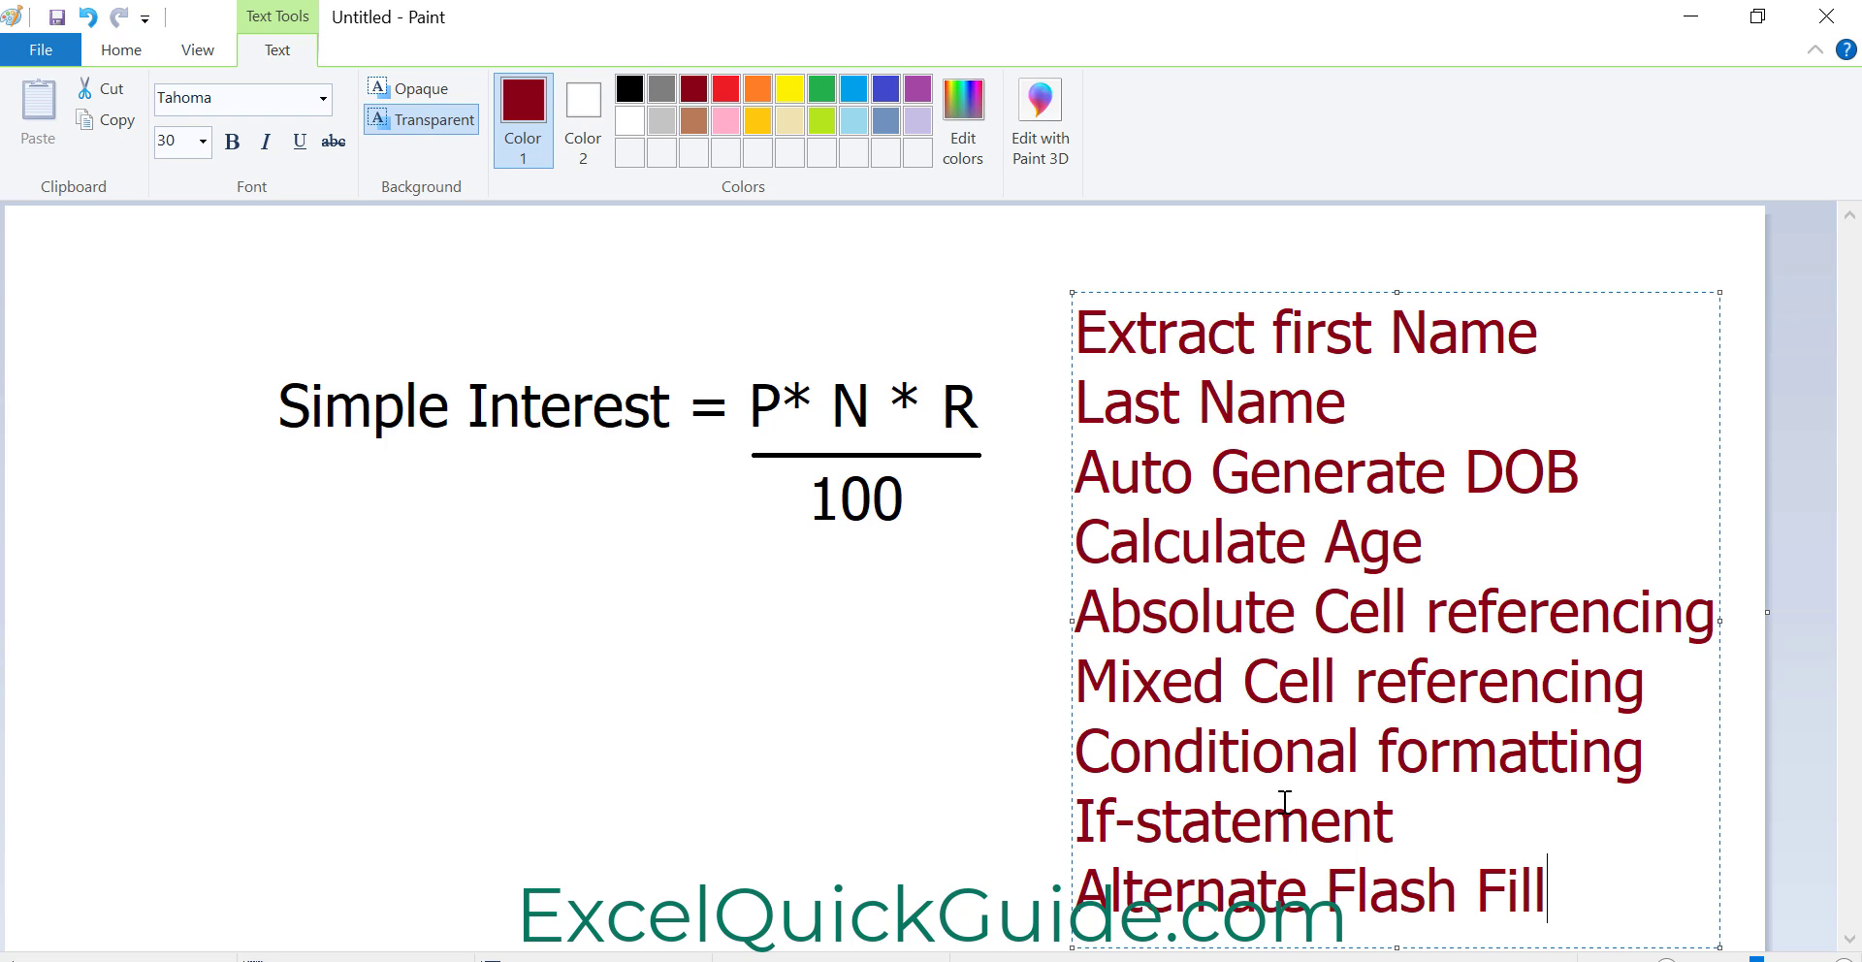
click(875, 647)
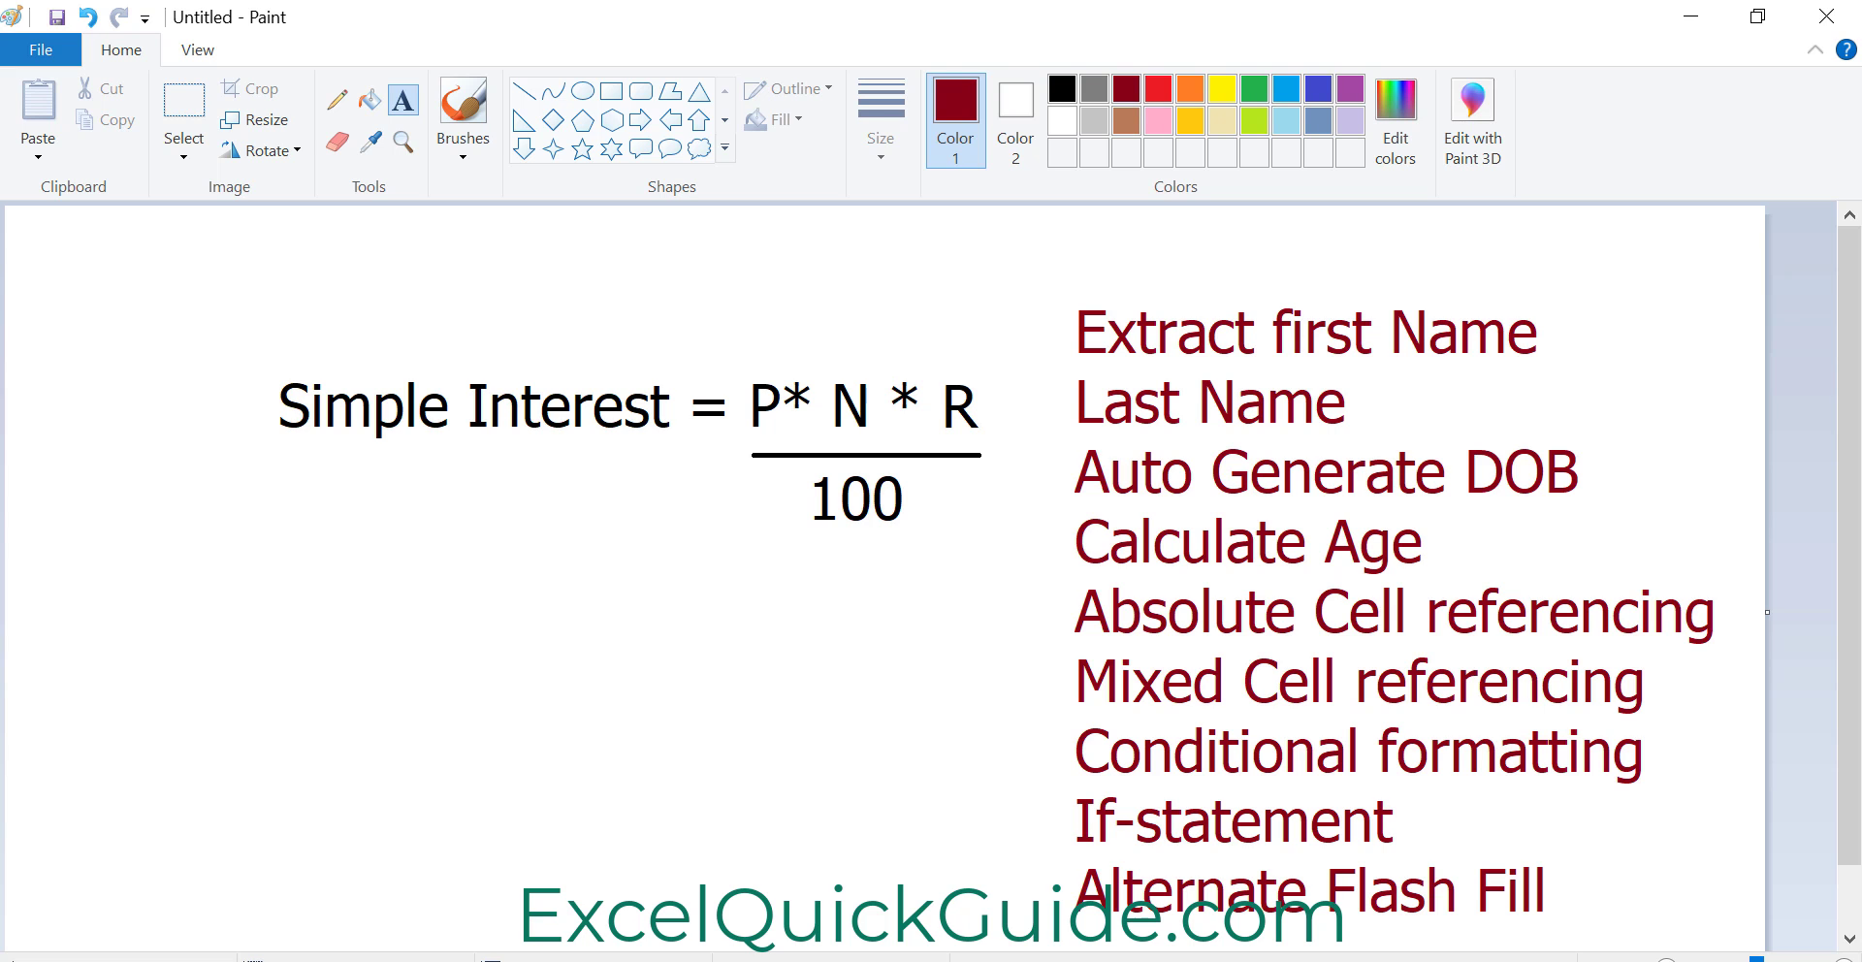
Switch to the Bank Details sheet in Excel and review the headers from S.no through Bank Name
click(970, 959)
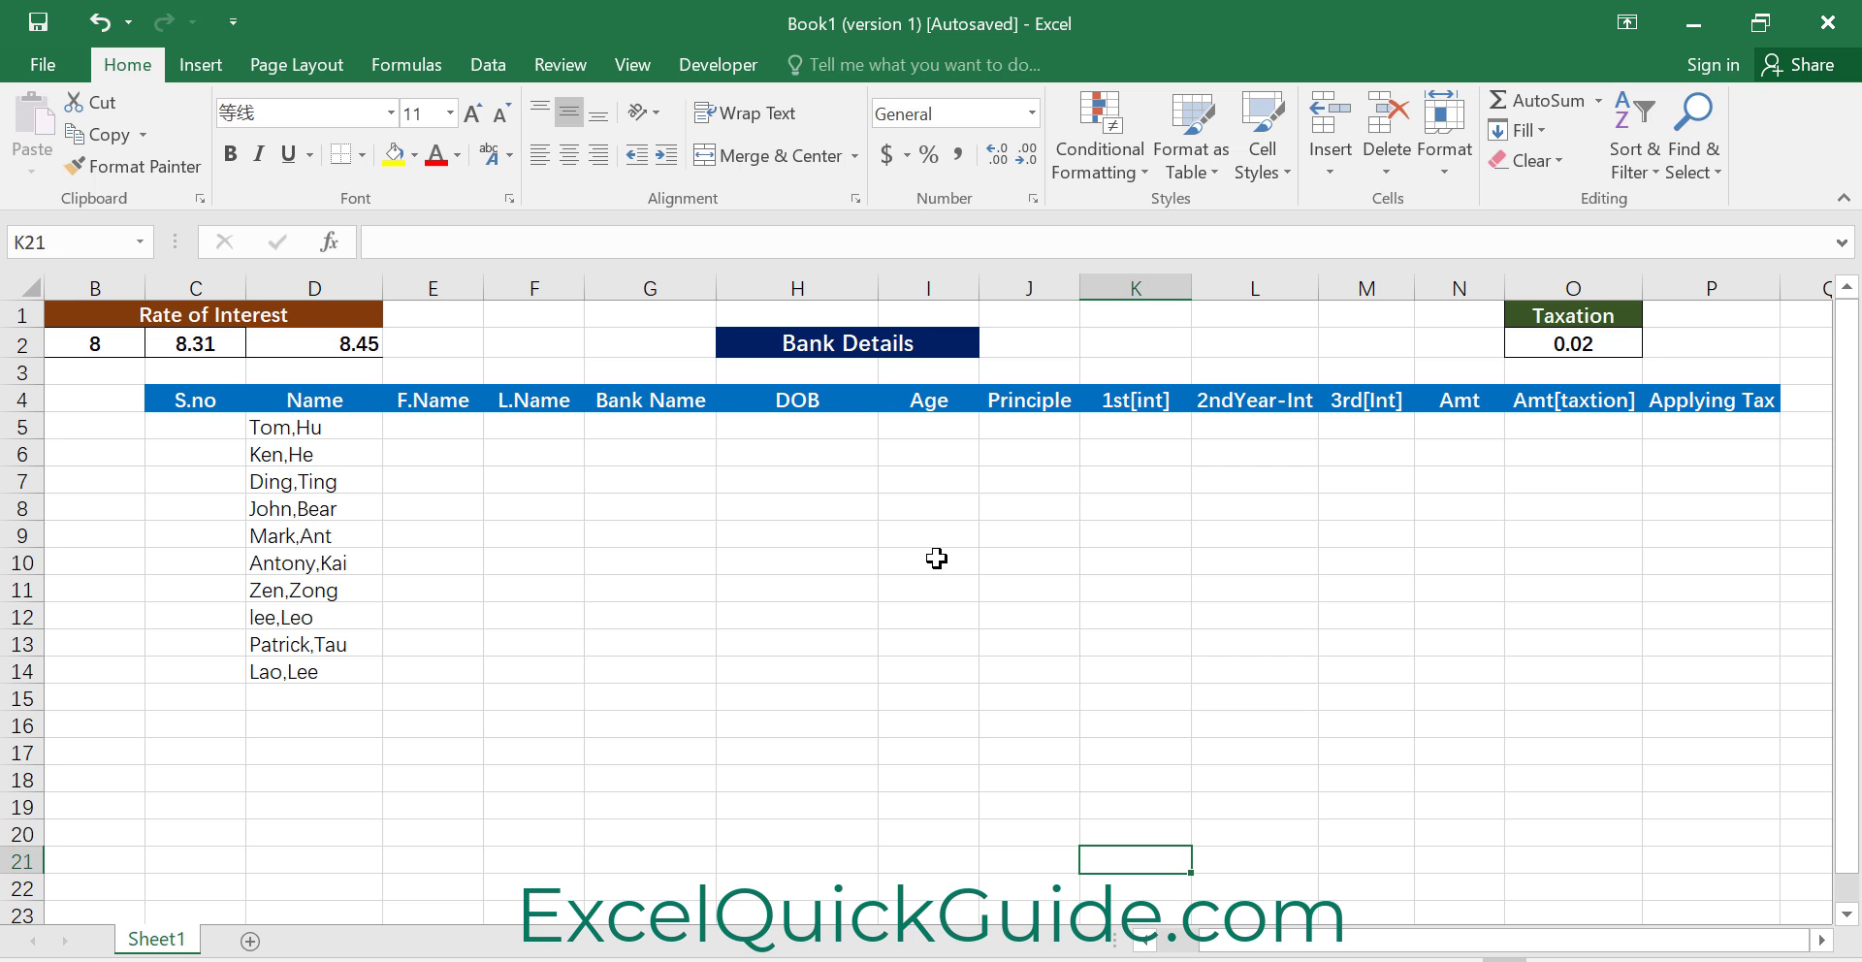
click(181, 405)
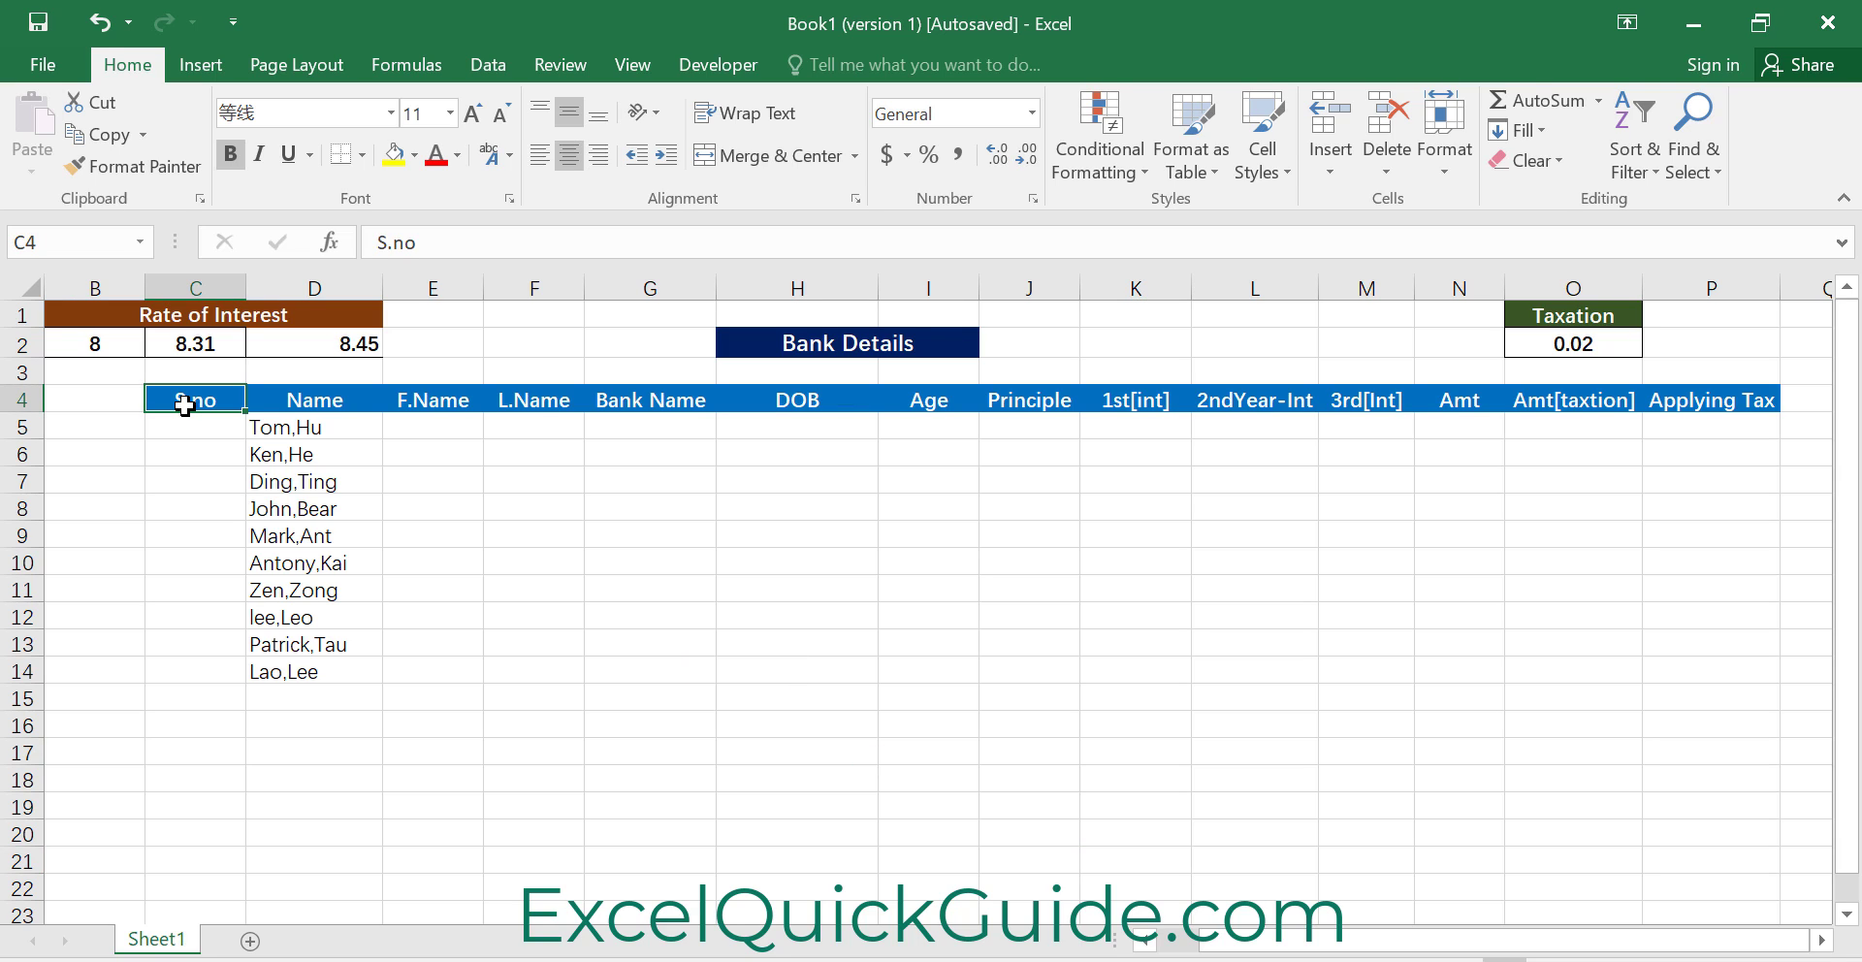
click(333, 403)
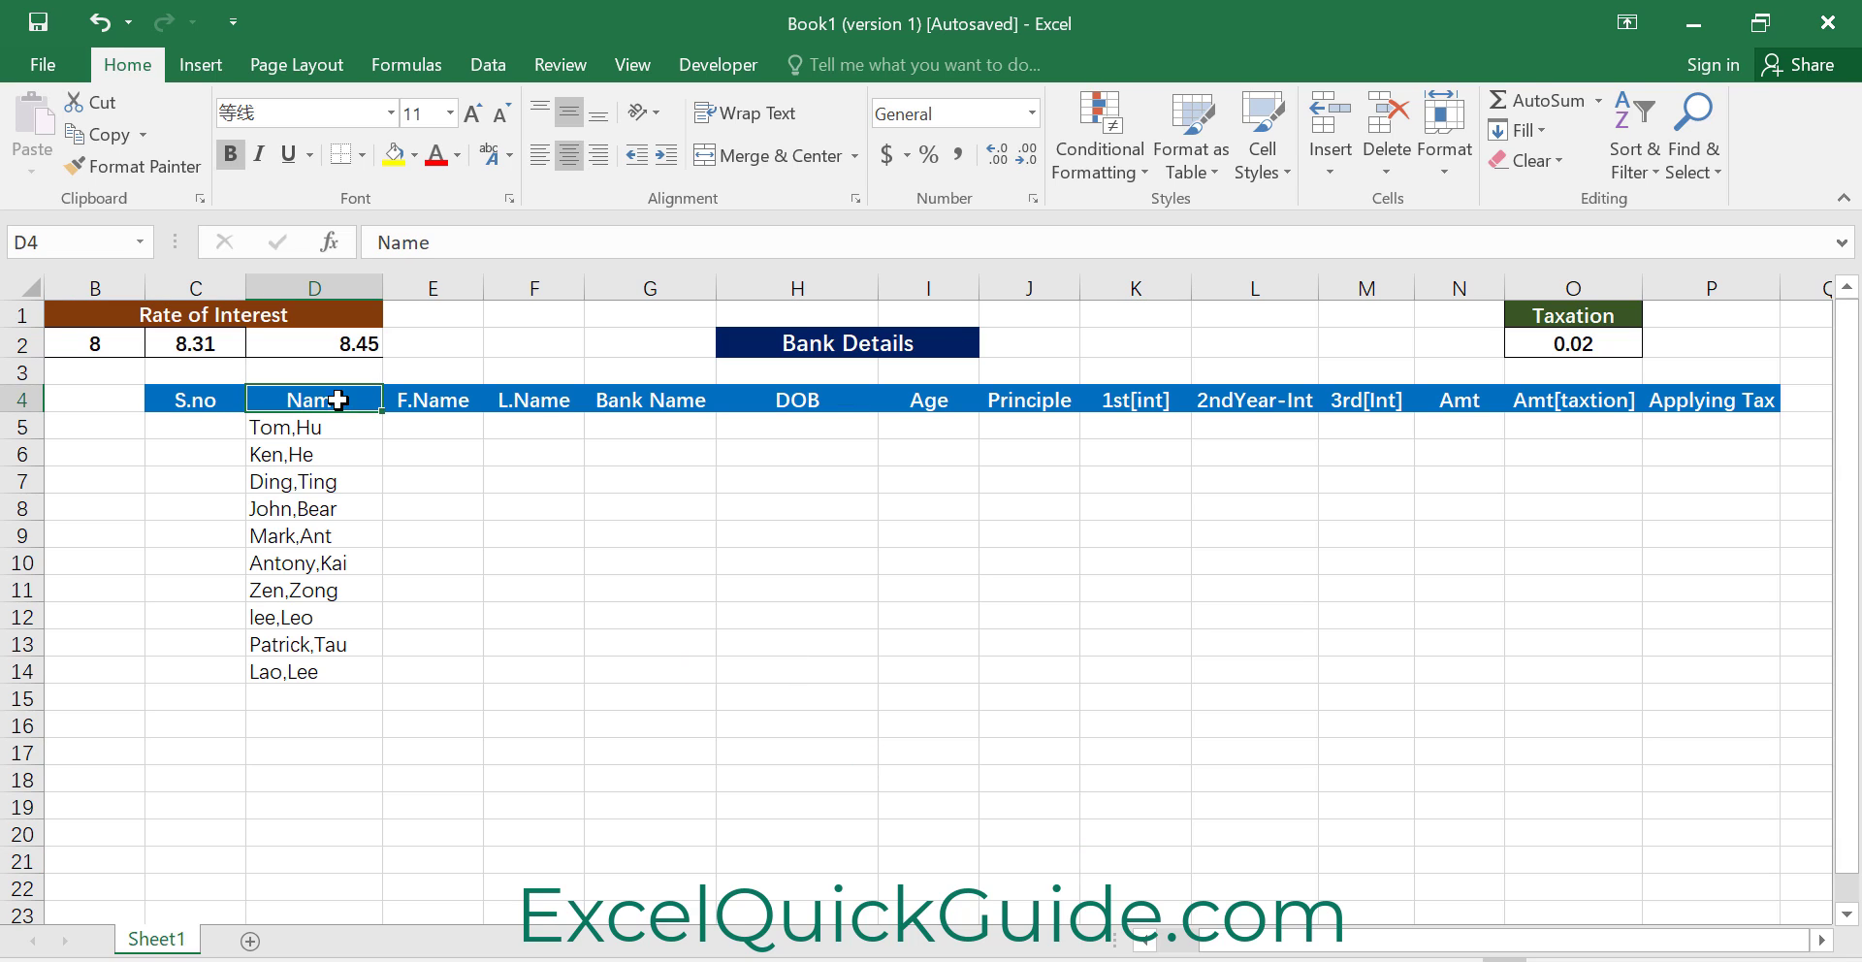
click(440, 408)
click(546, 407)
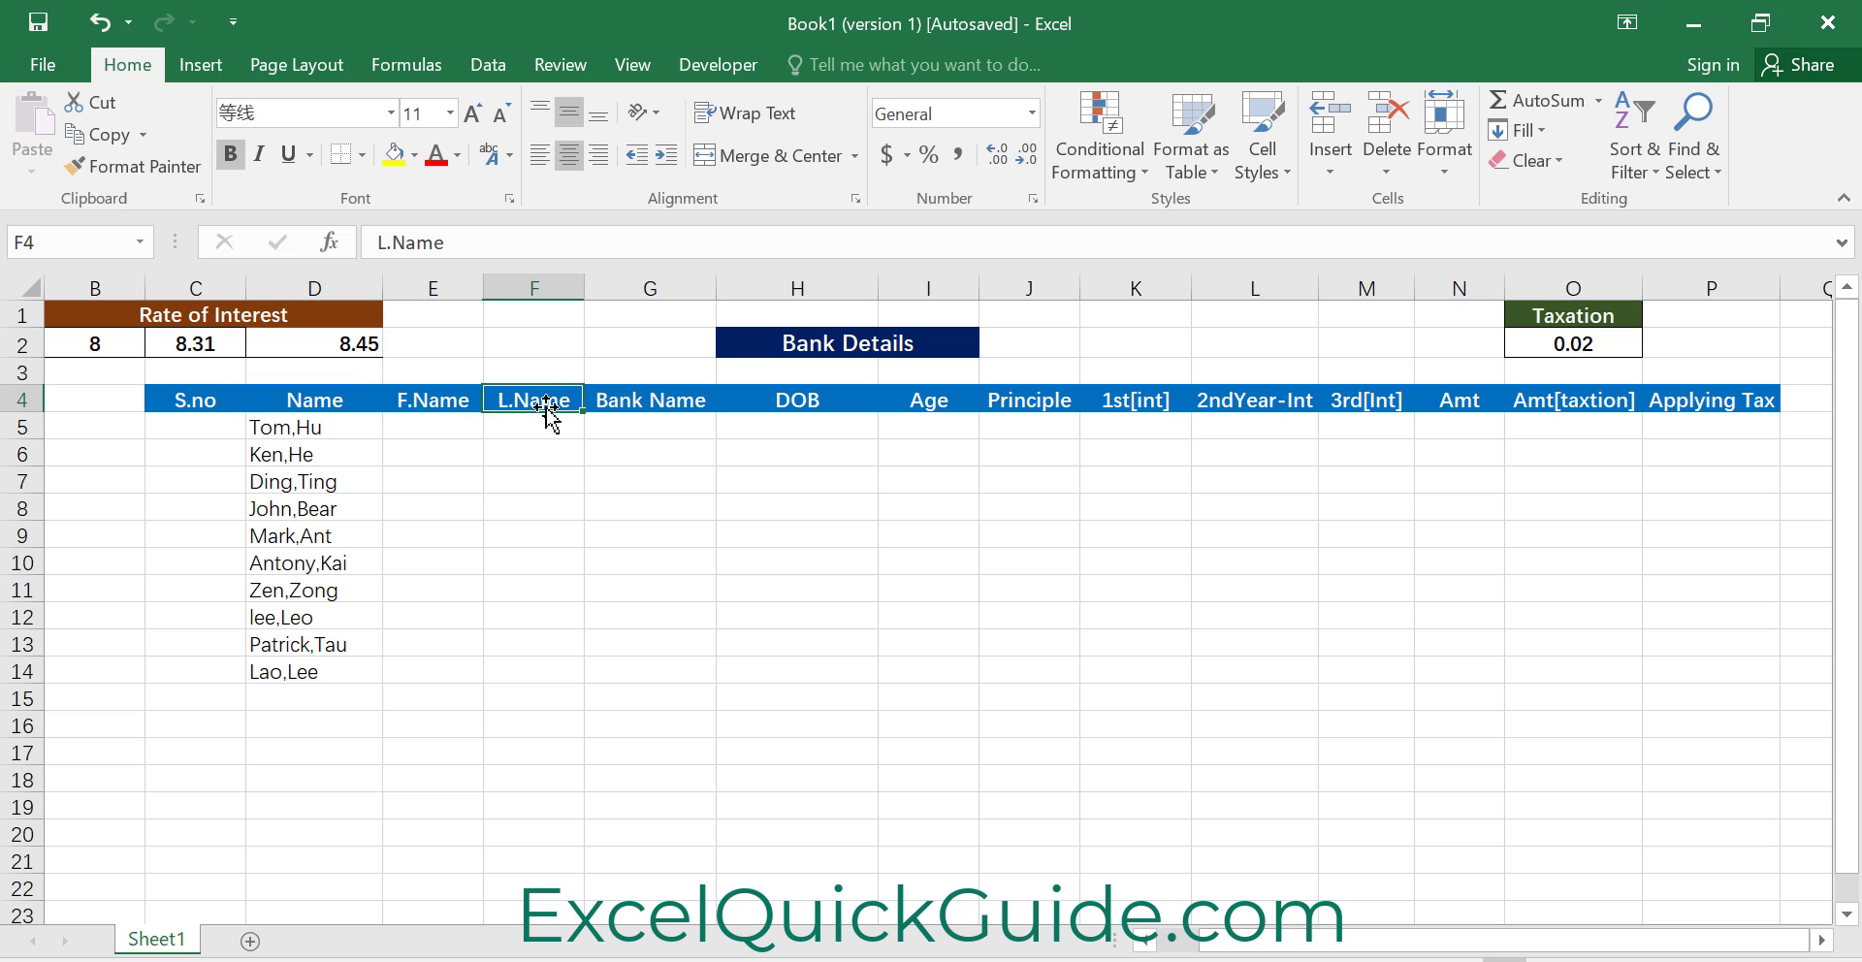
click(660, 408)
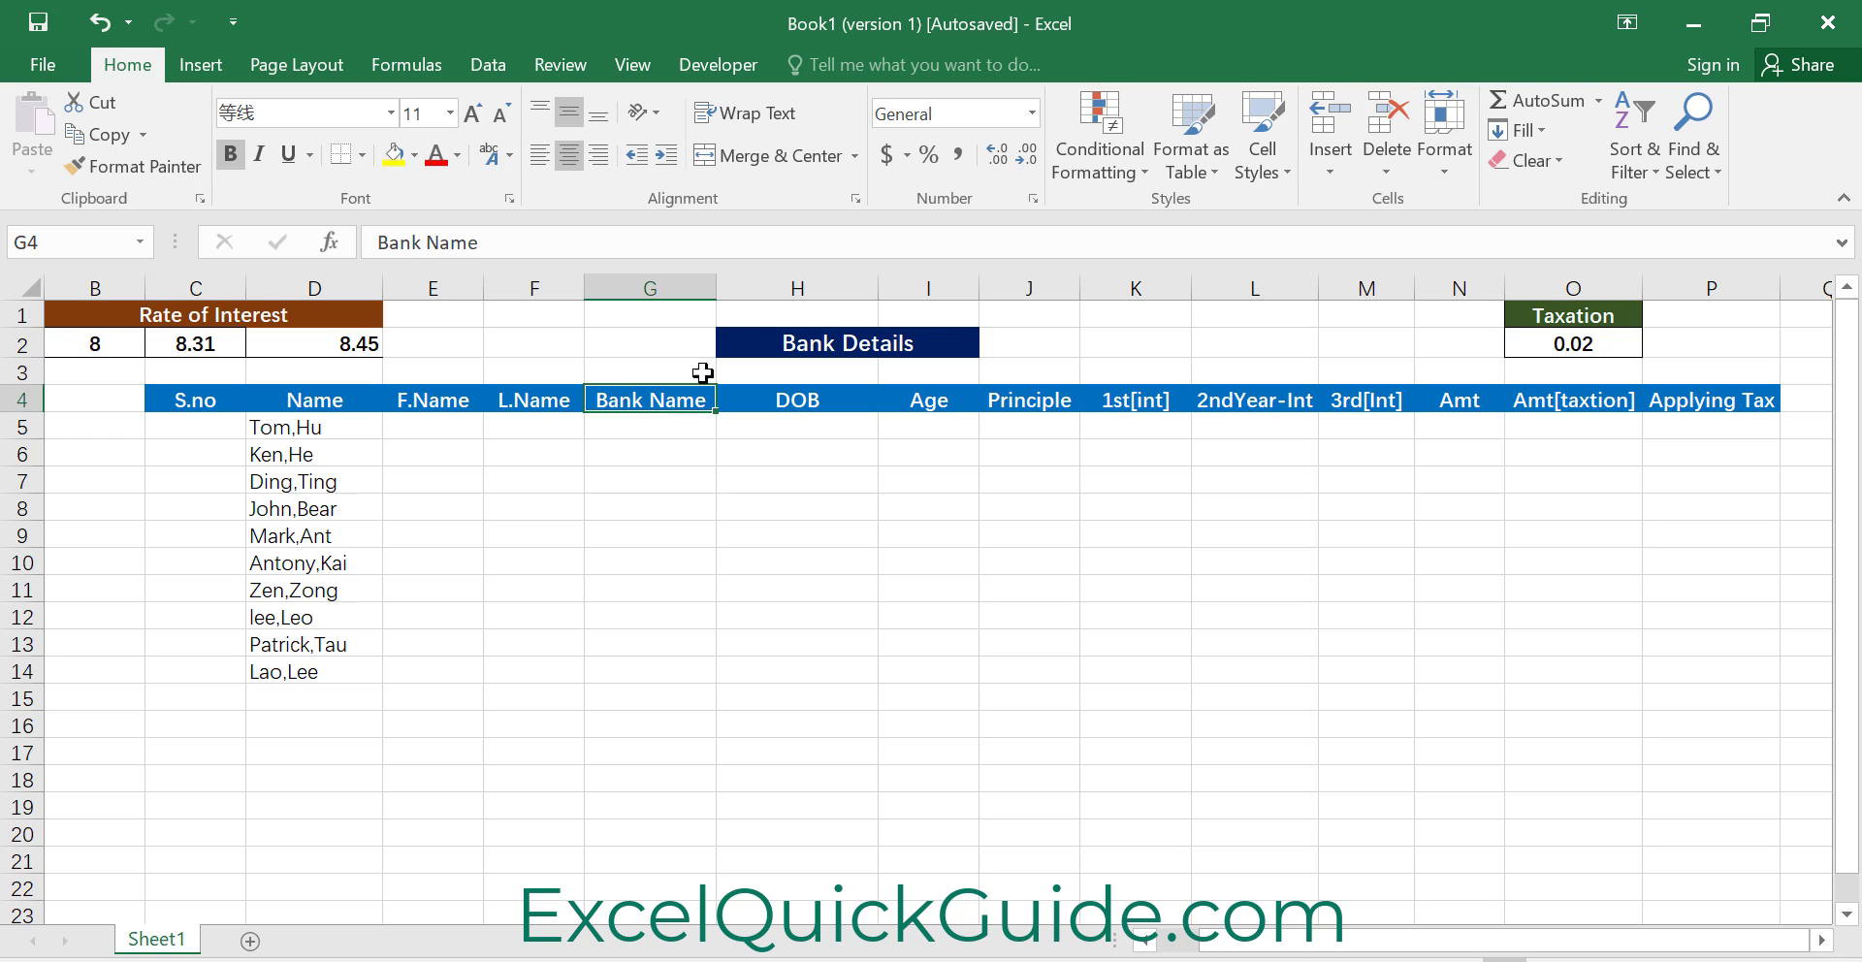
Widen the Bank Name column slightly, and select the first empty cell under Principle
drag(716, 288, 750, 288)
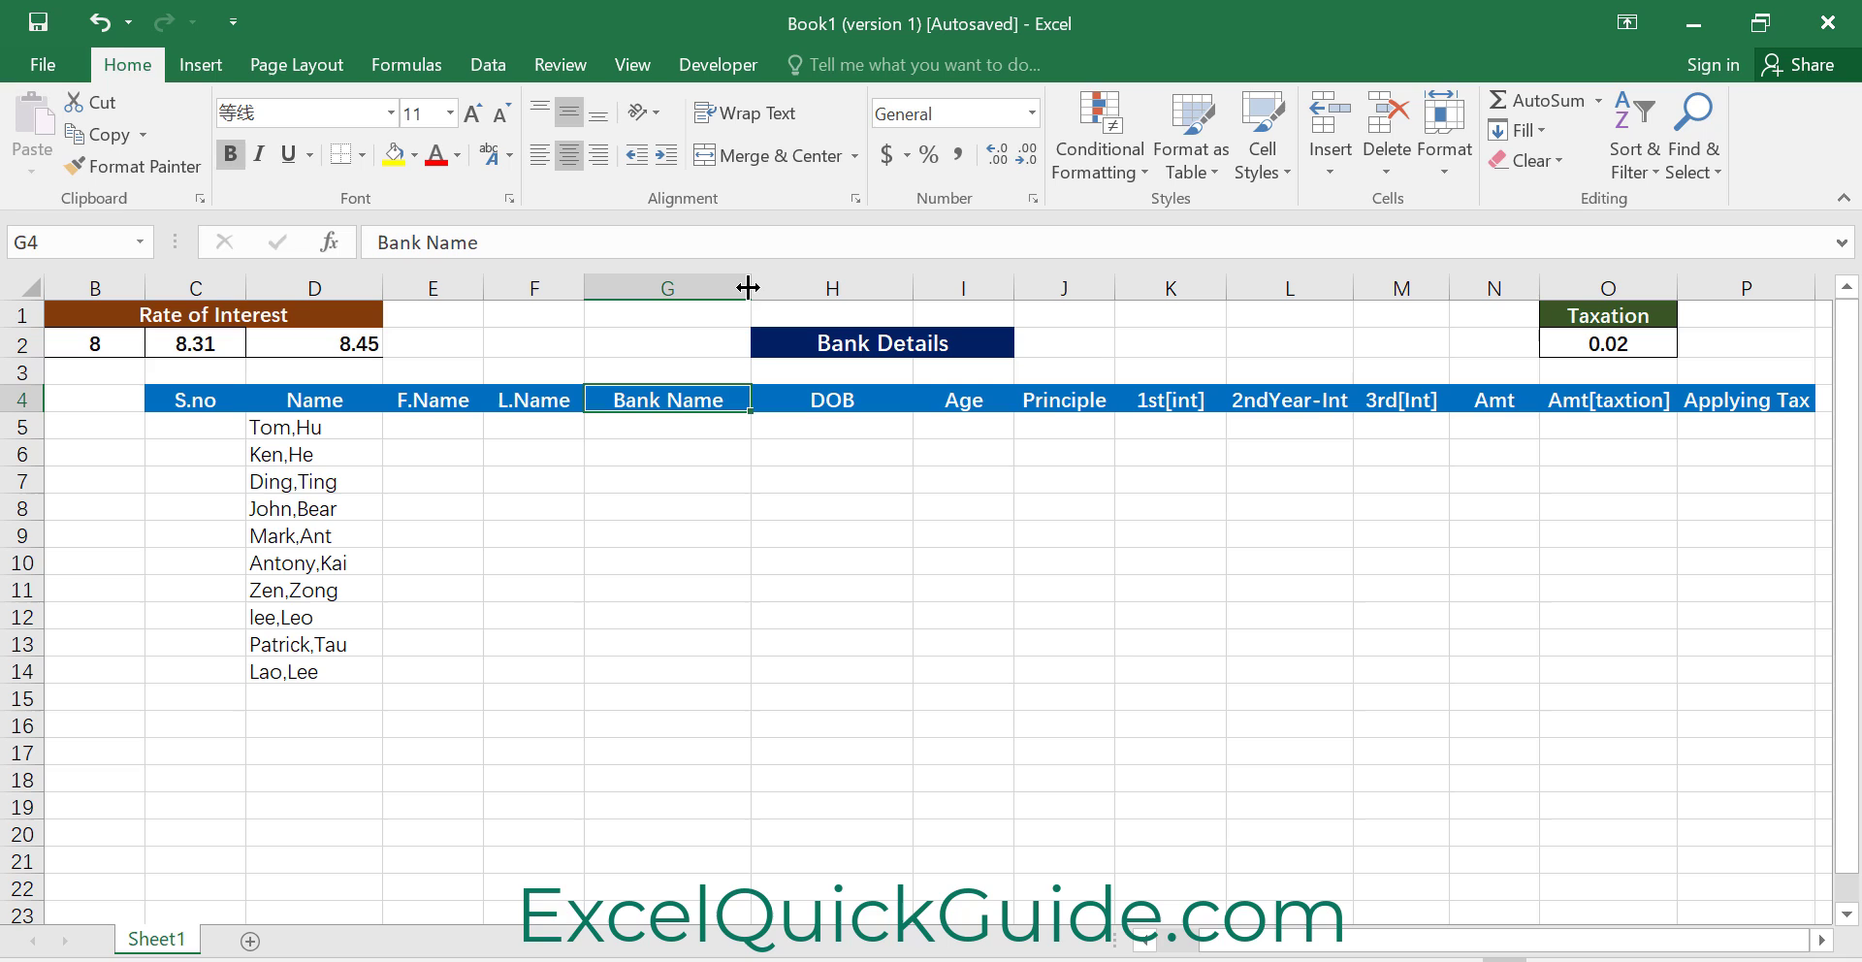
click(800, 431)
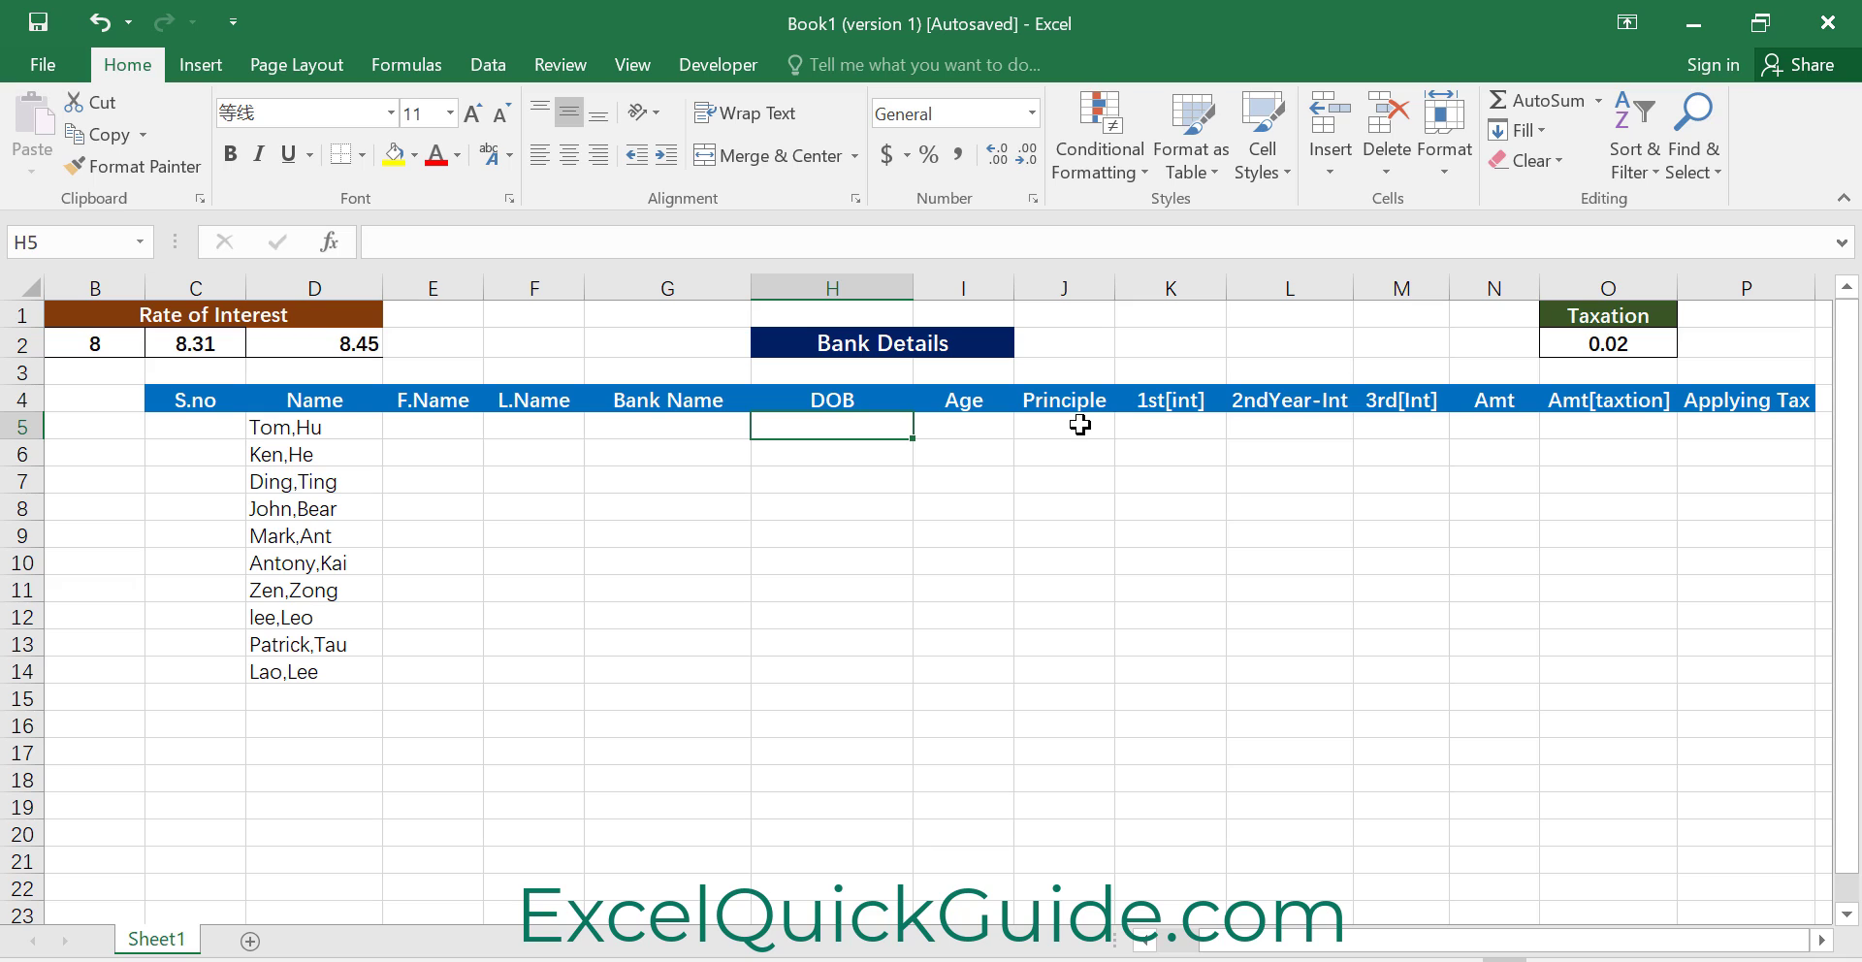
drag(1081, 423, 1071, 430)
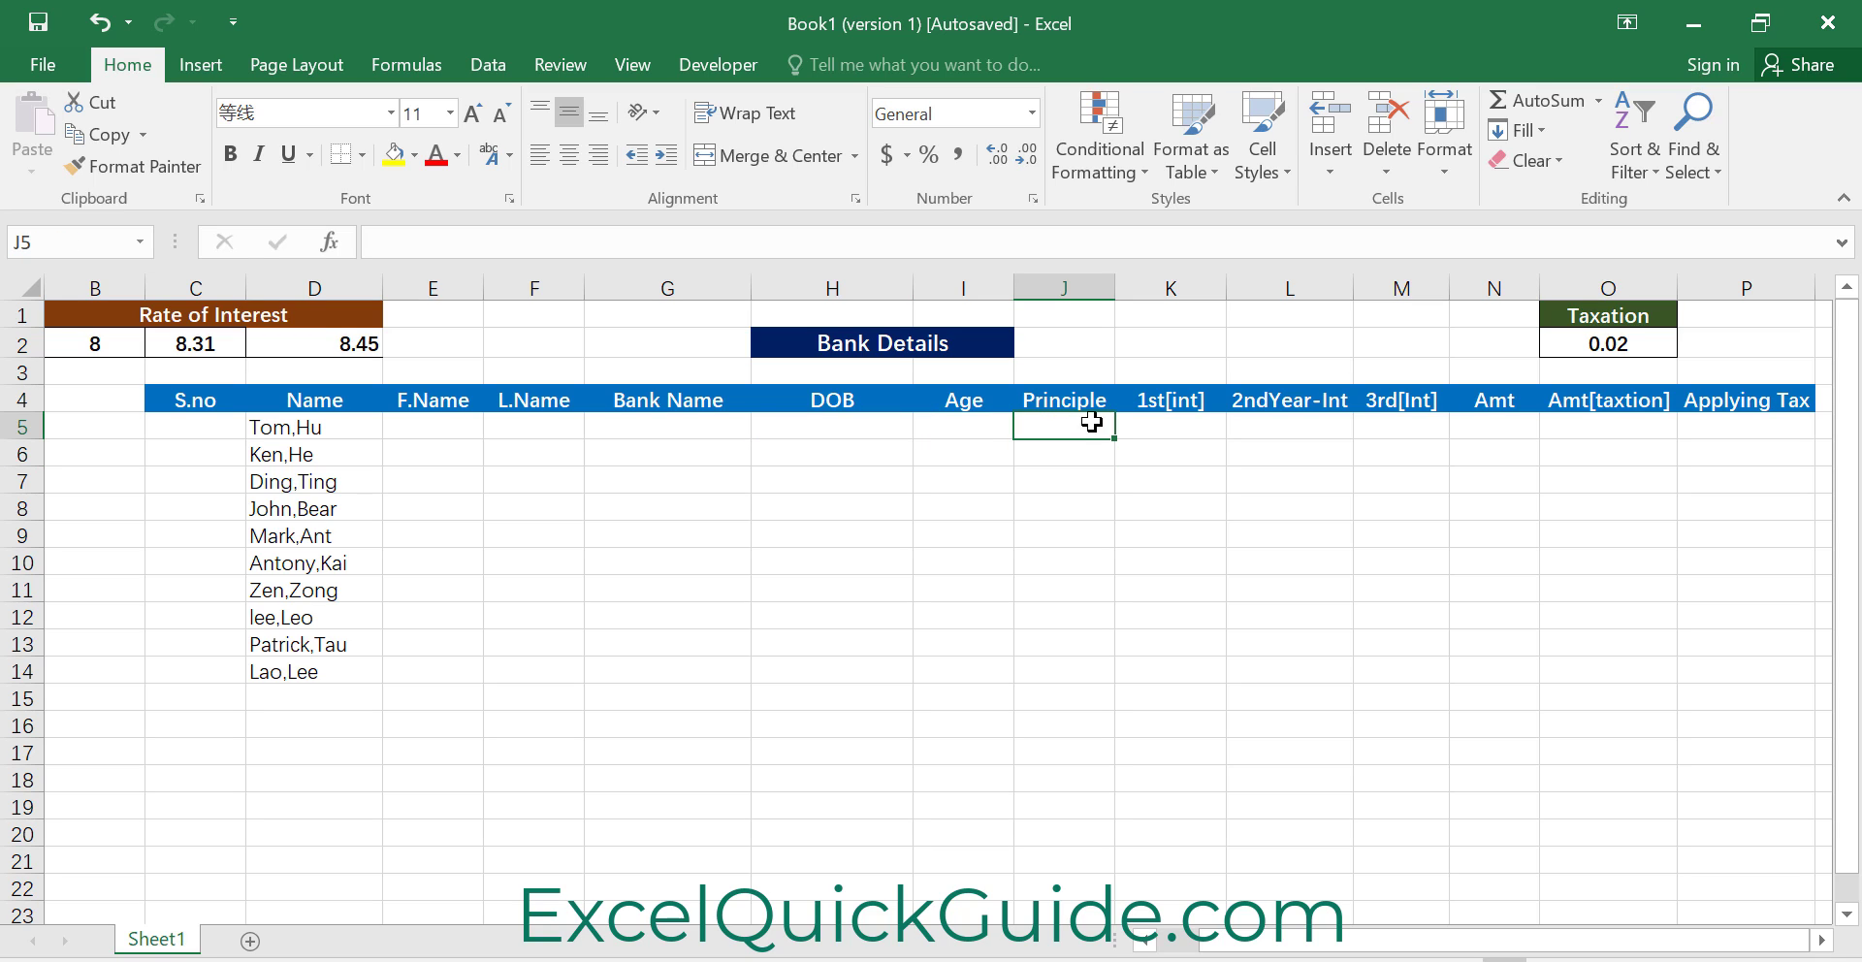
Review the interest, Amt[taxtion] and Applying Tax columns, and return the view to the start of the table
click(1167, 428)
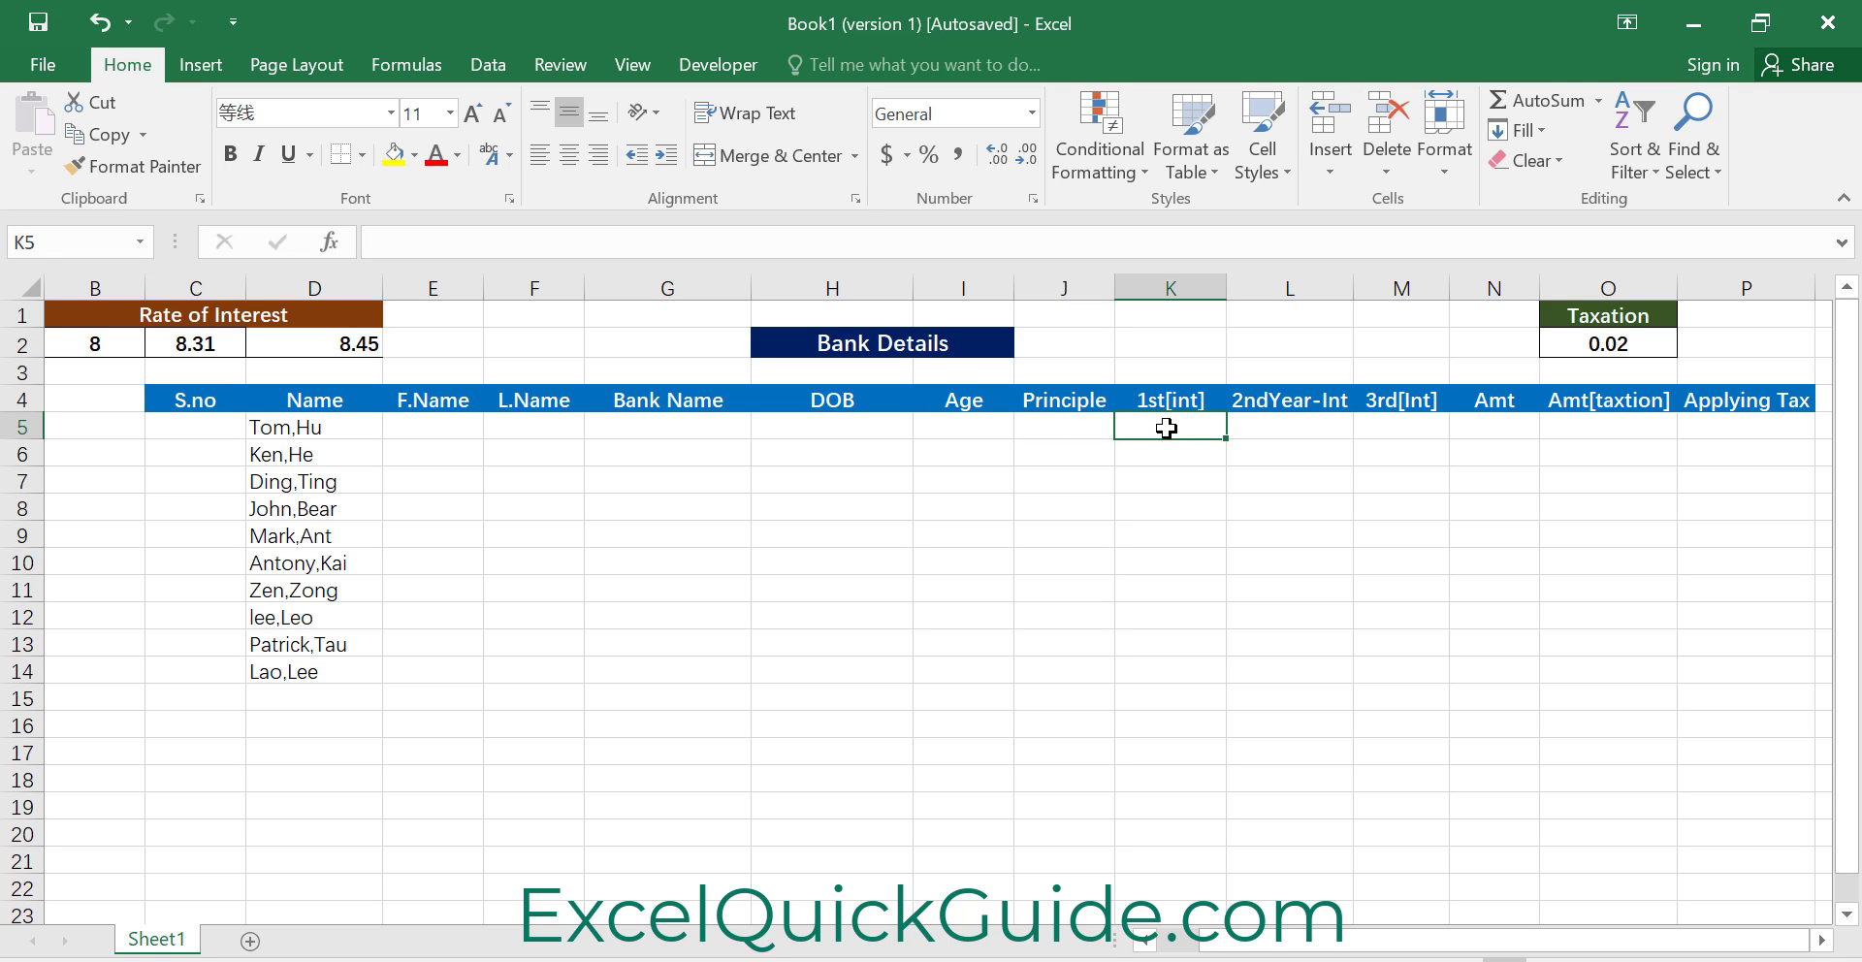
click(1303, 424)
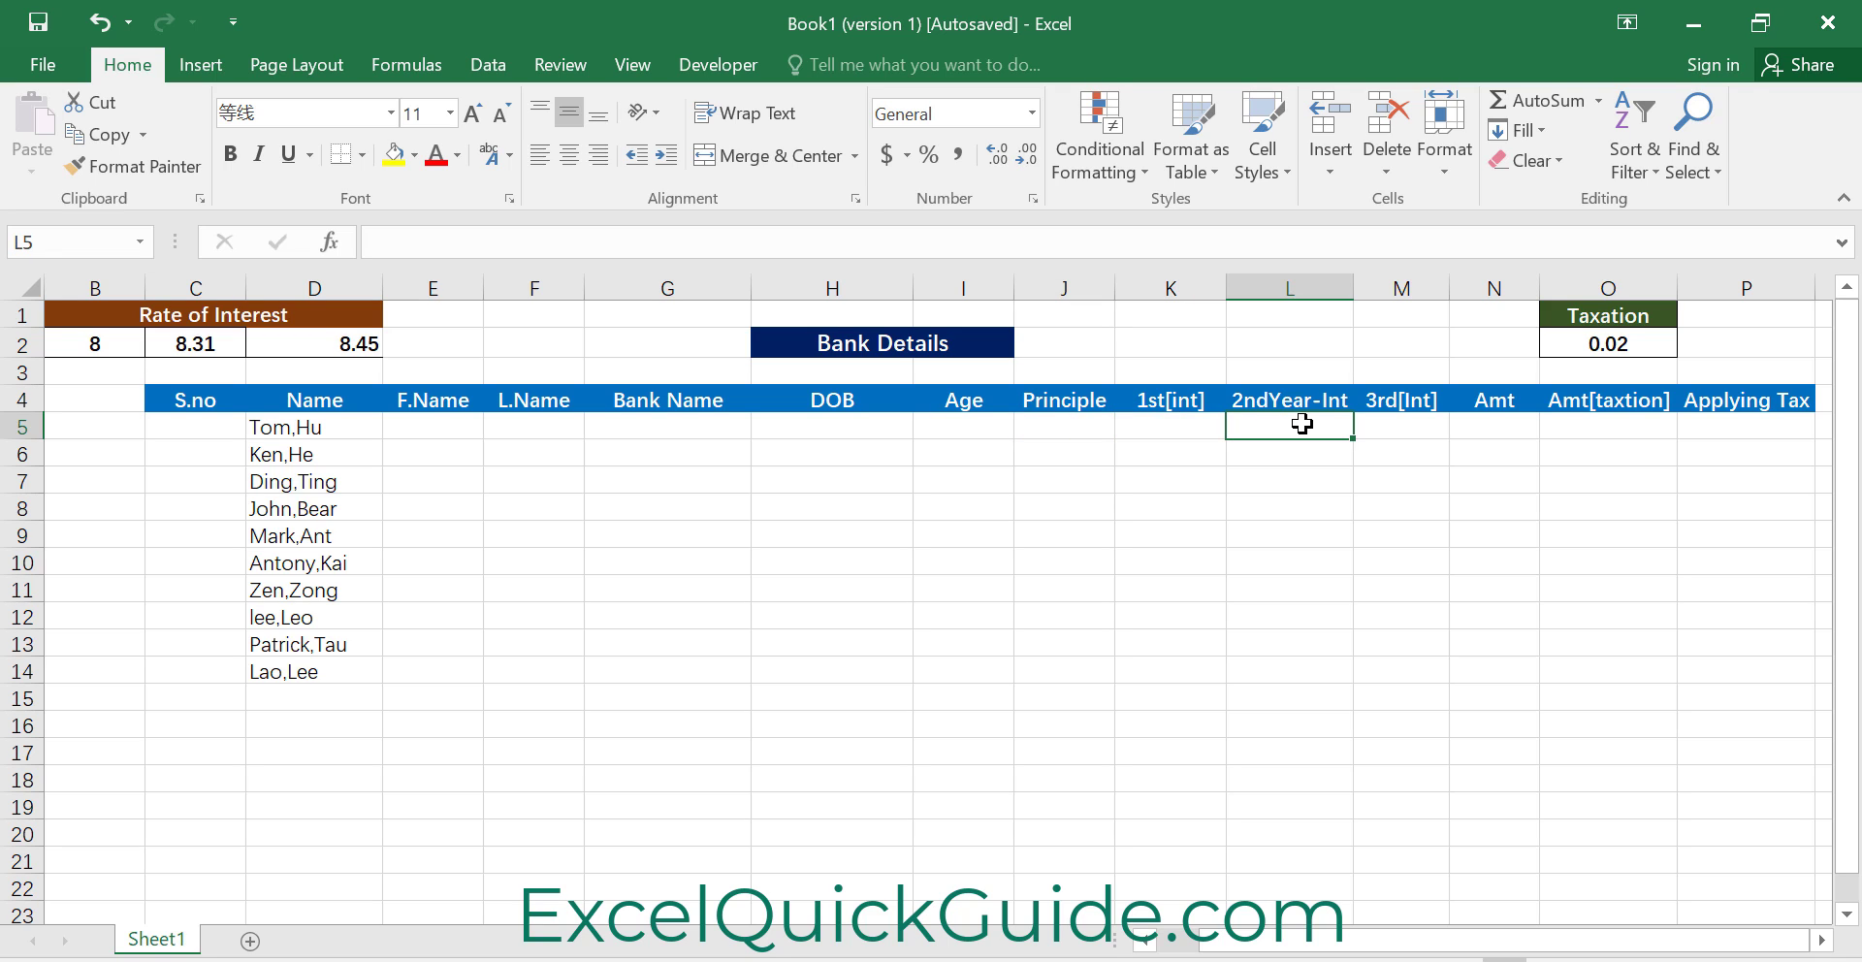
click(1417, 423)
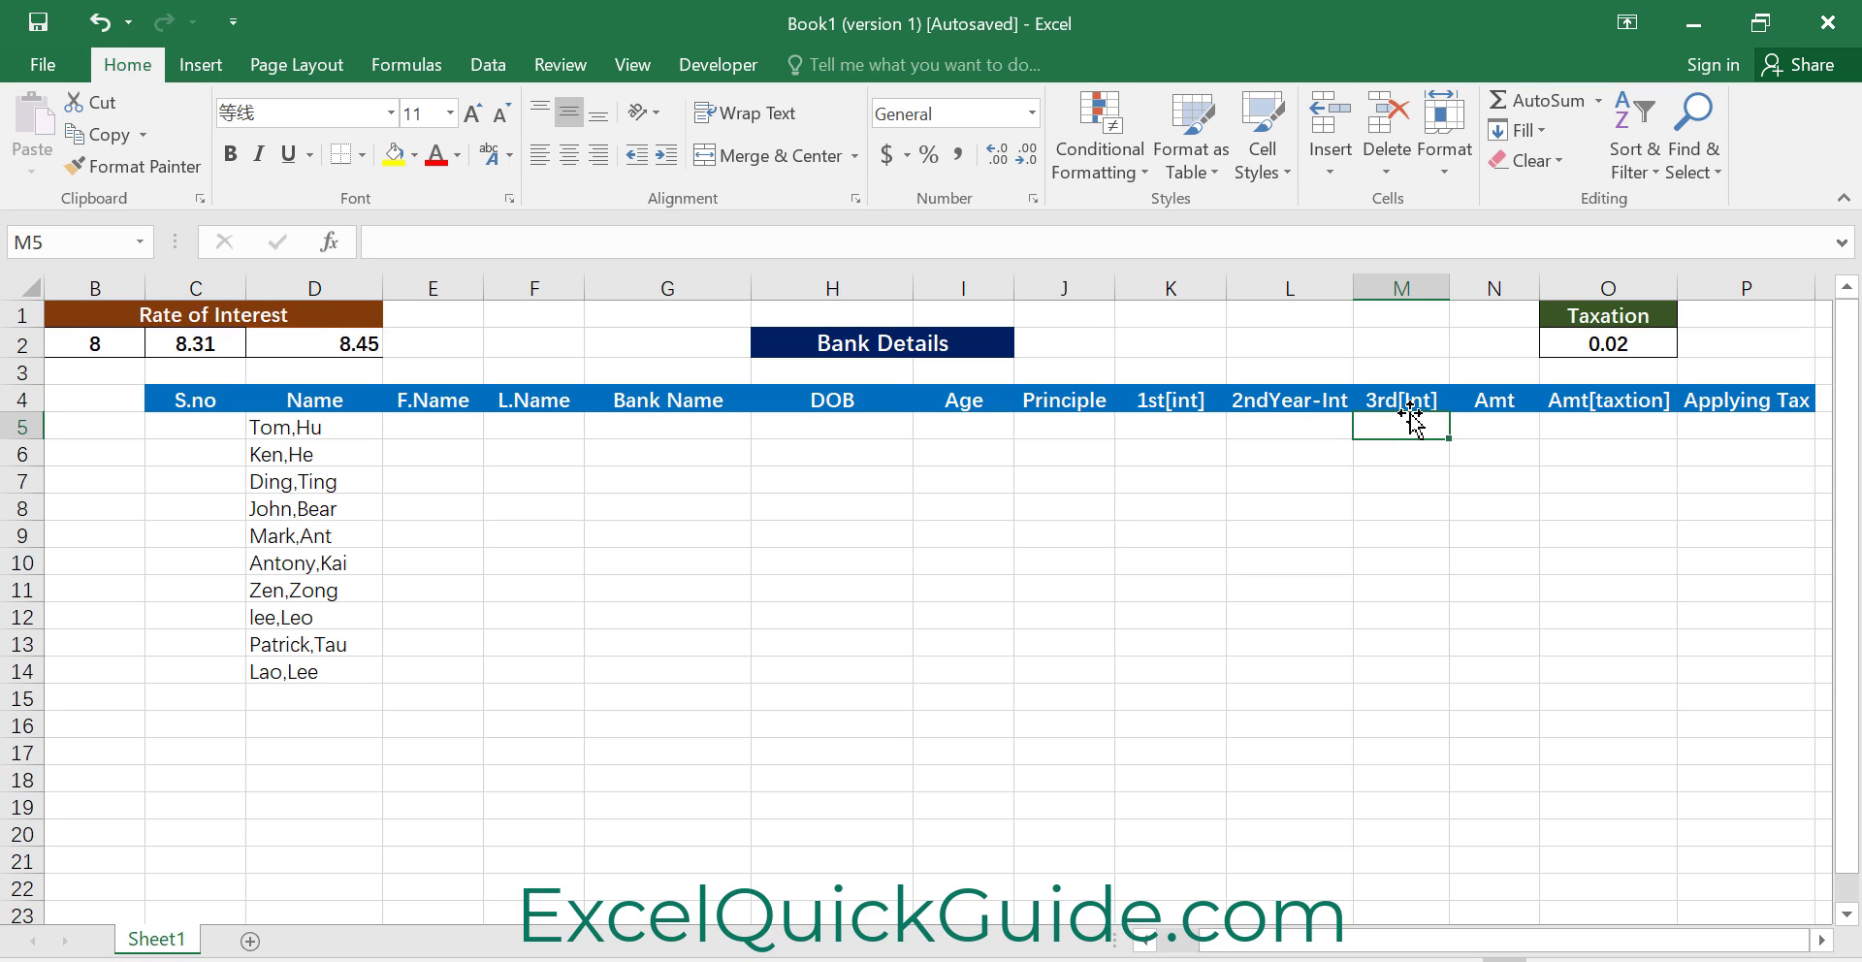
click(1608, 425)
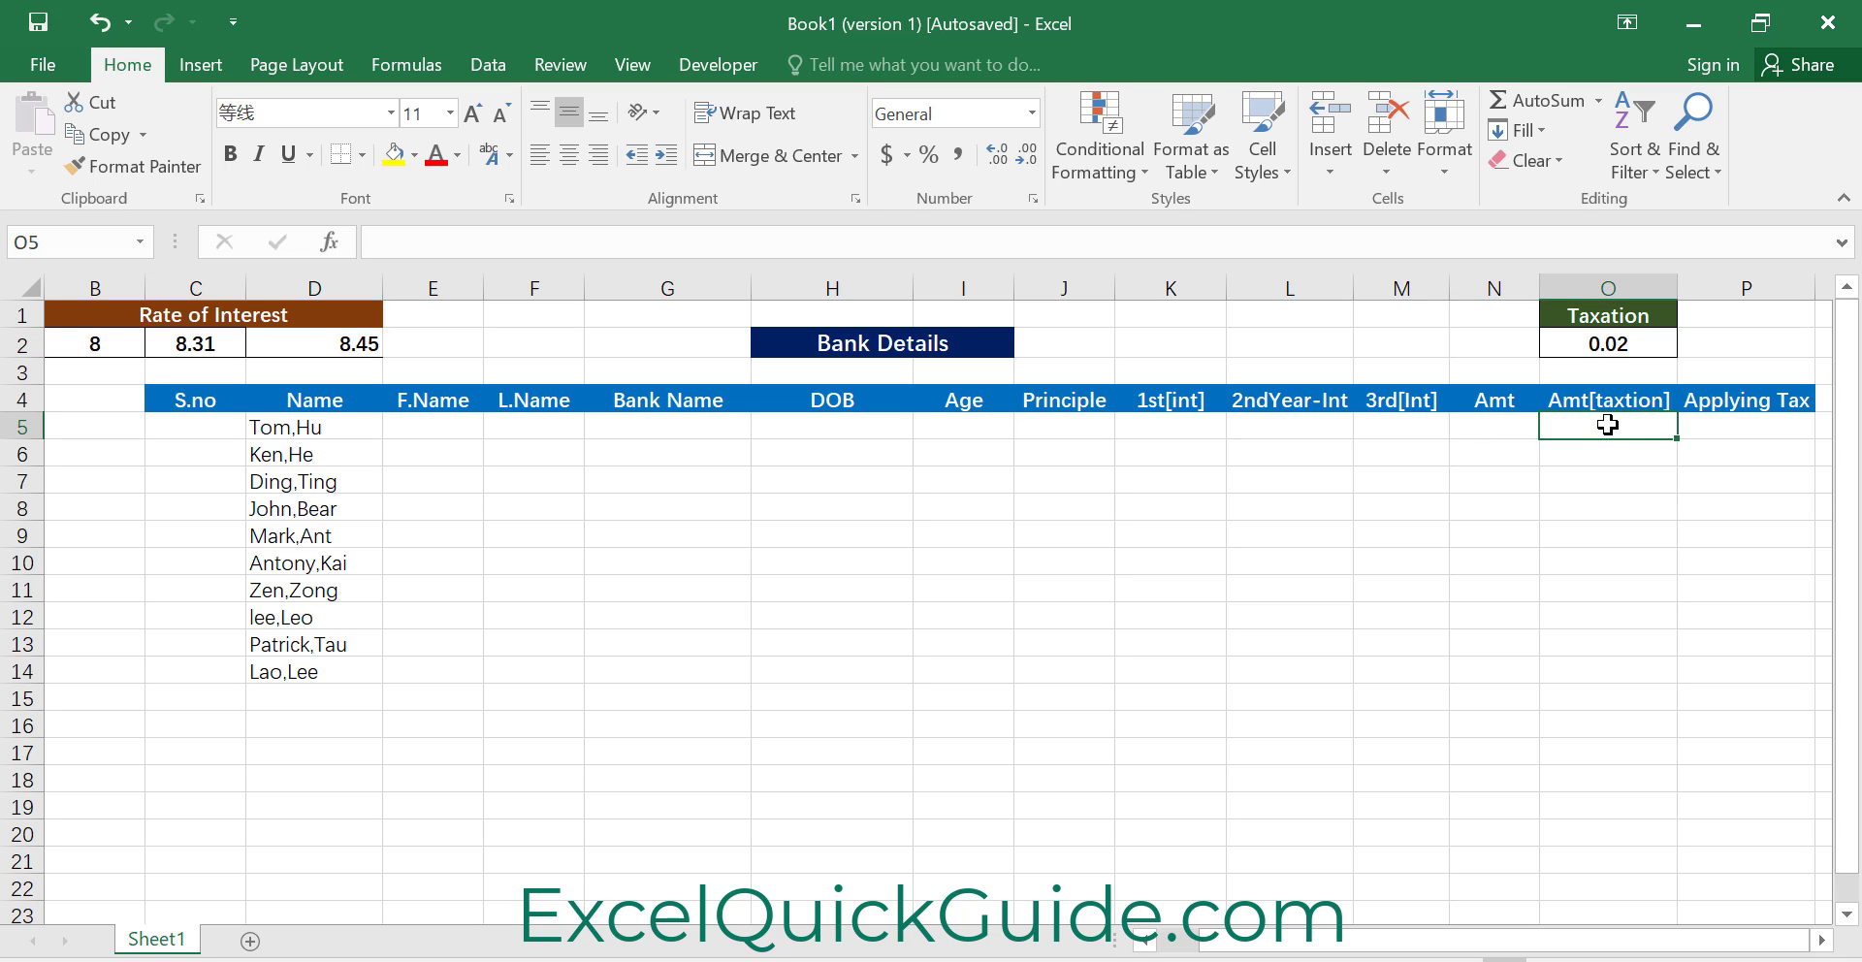
click(1822, 941)
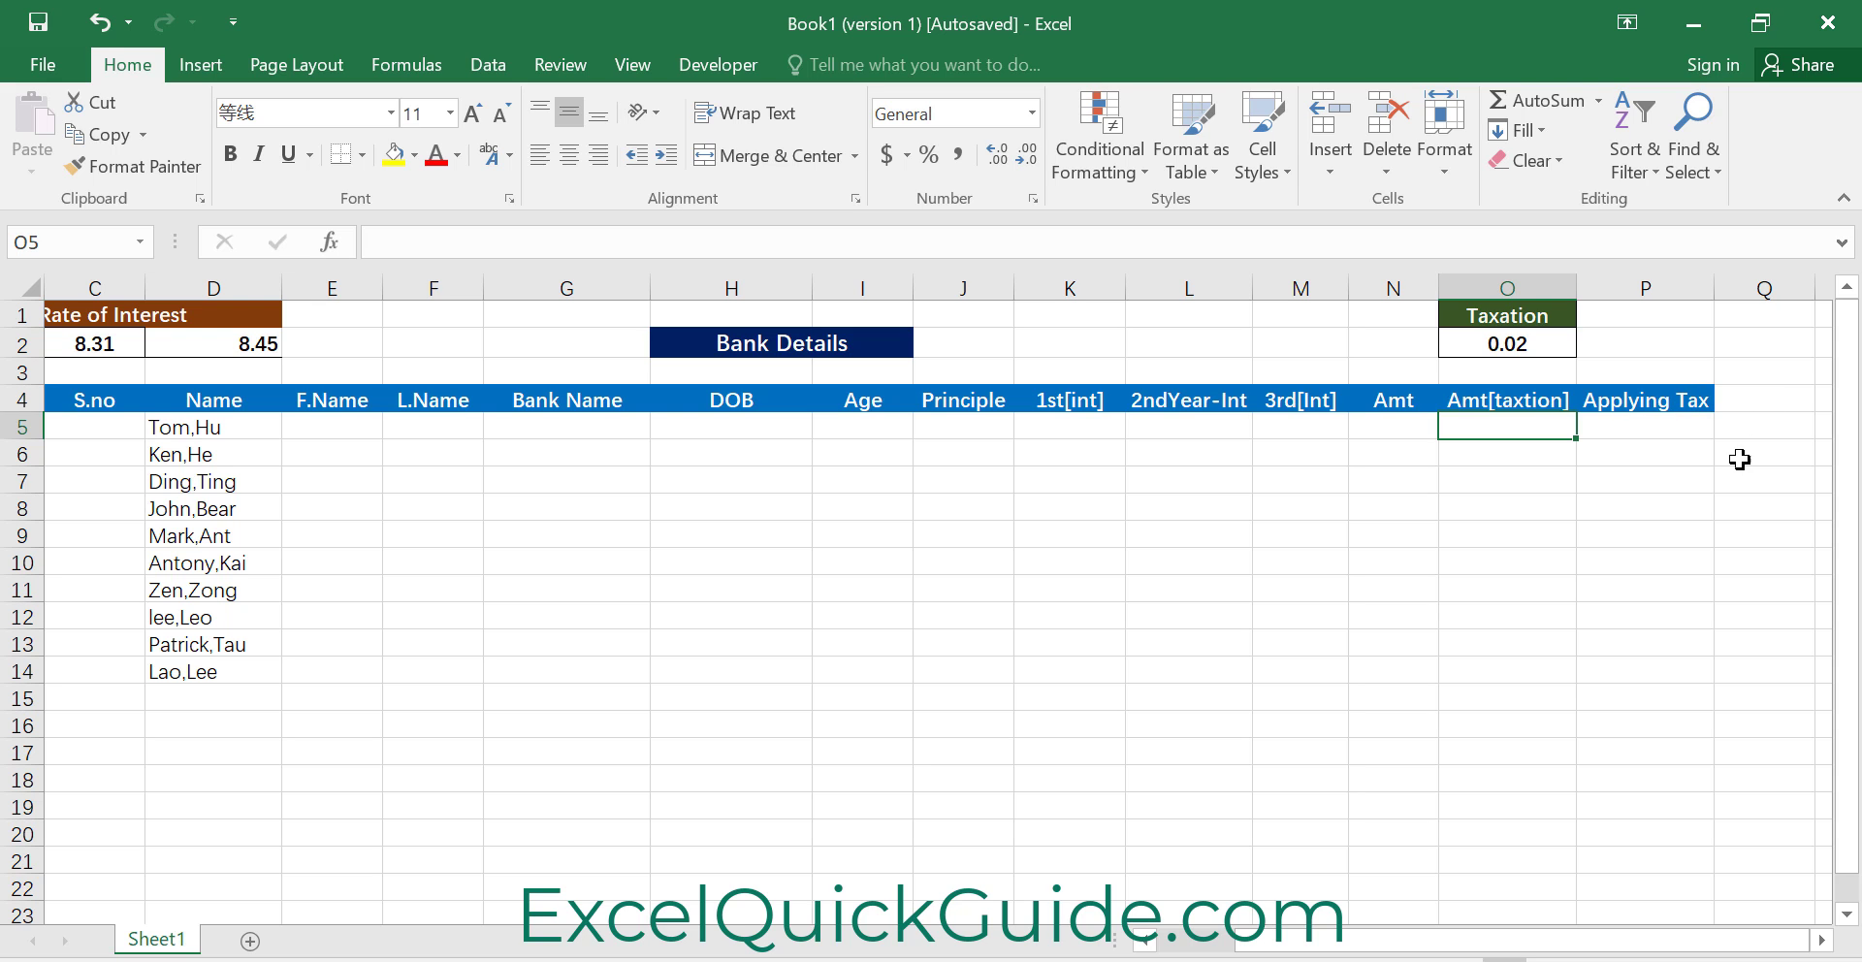
click(1146, 941)
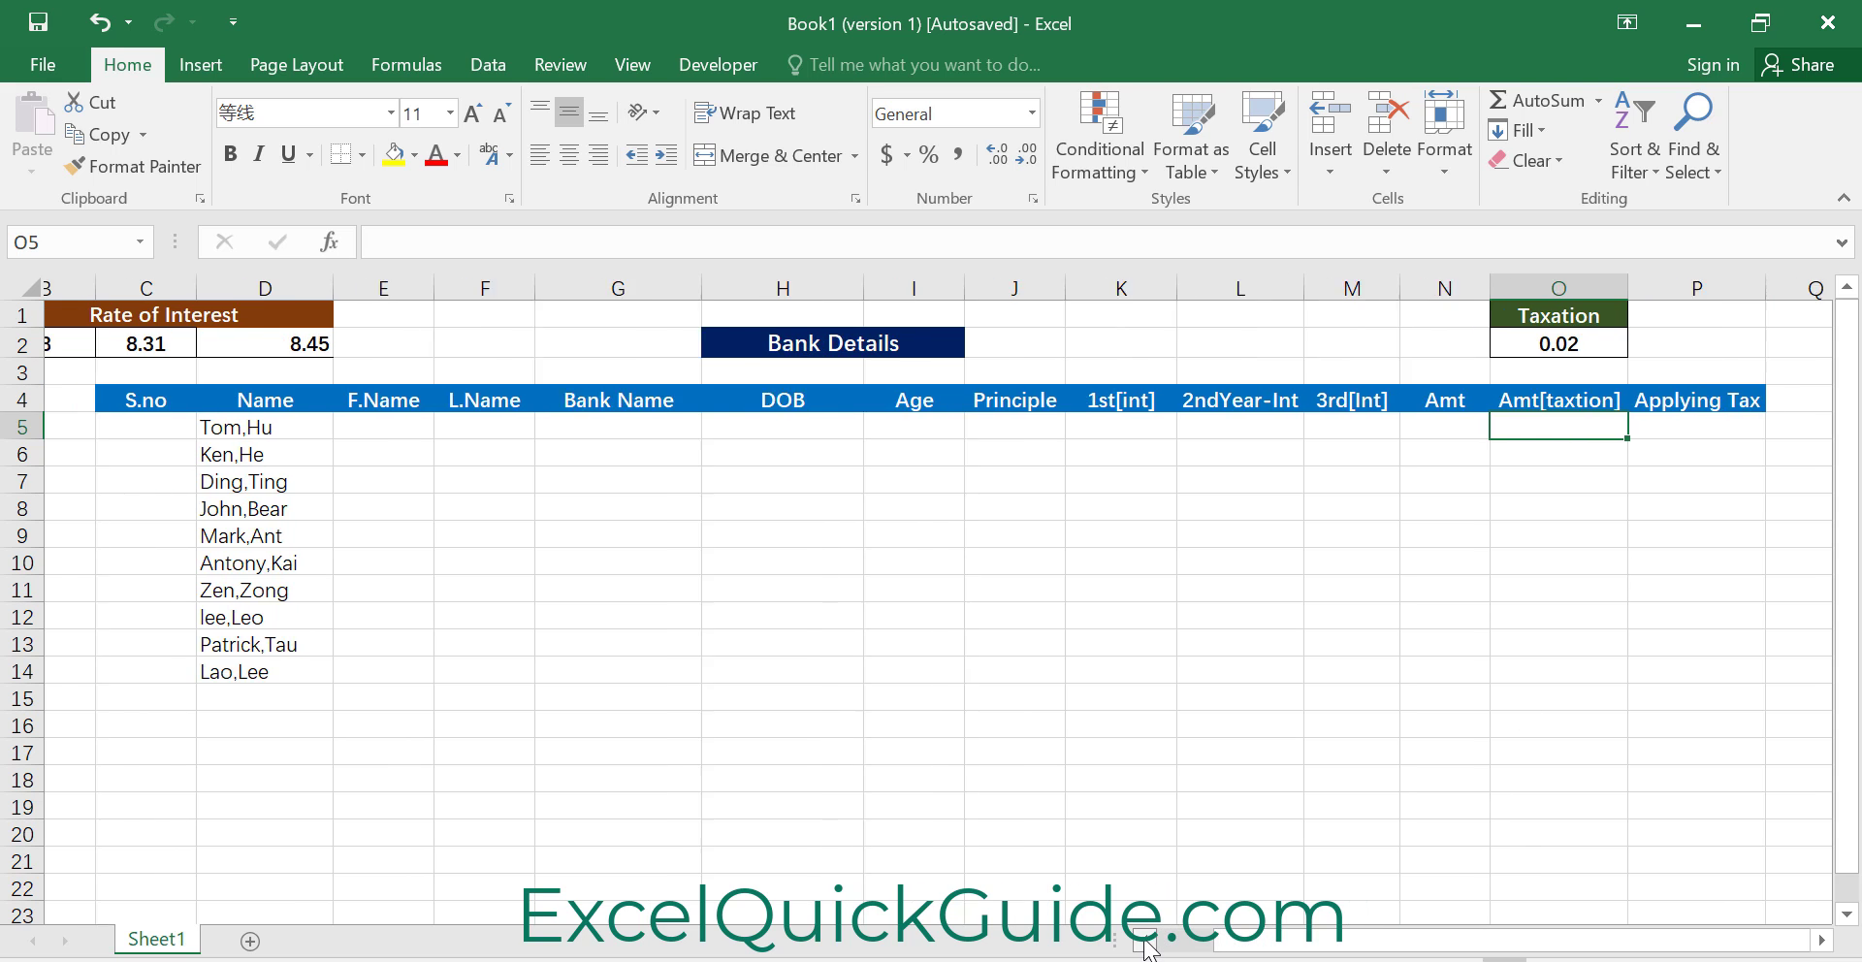
click(1146, 940)
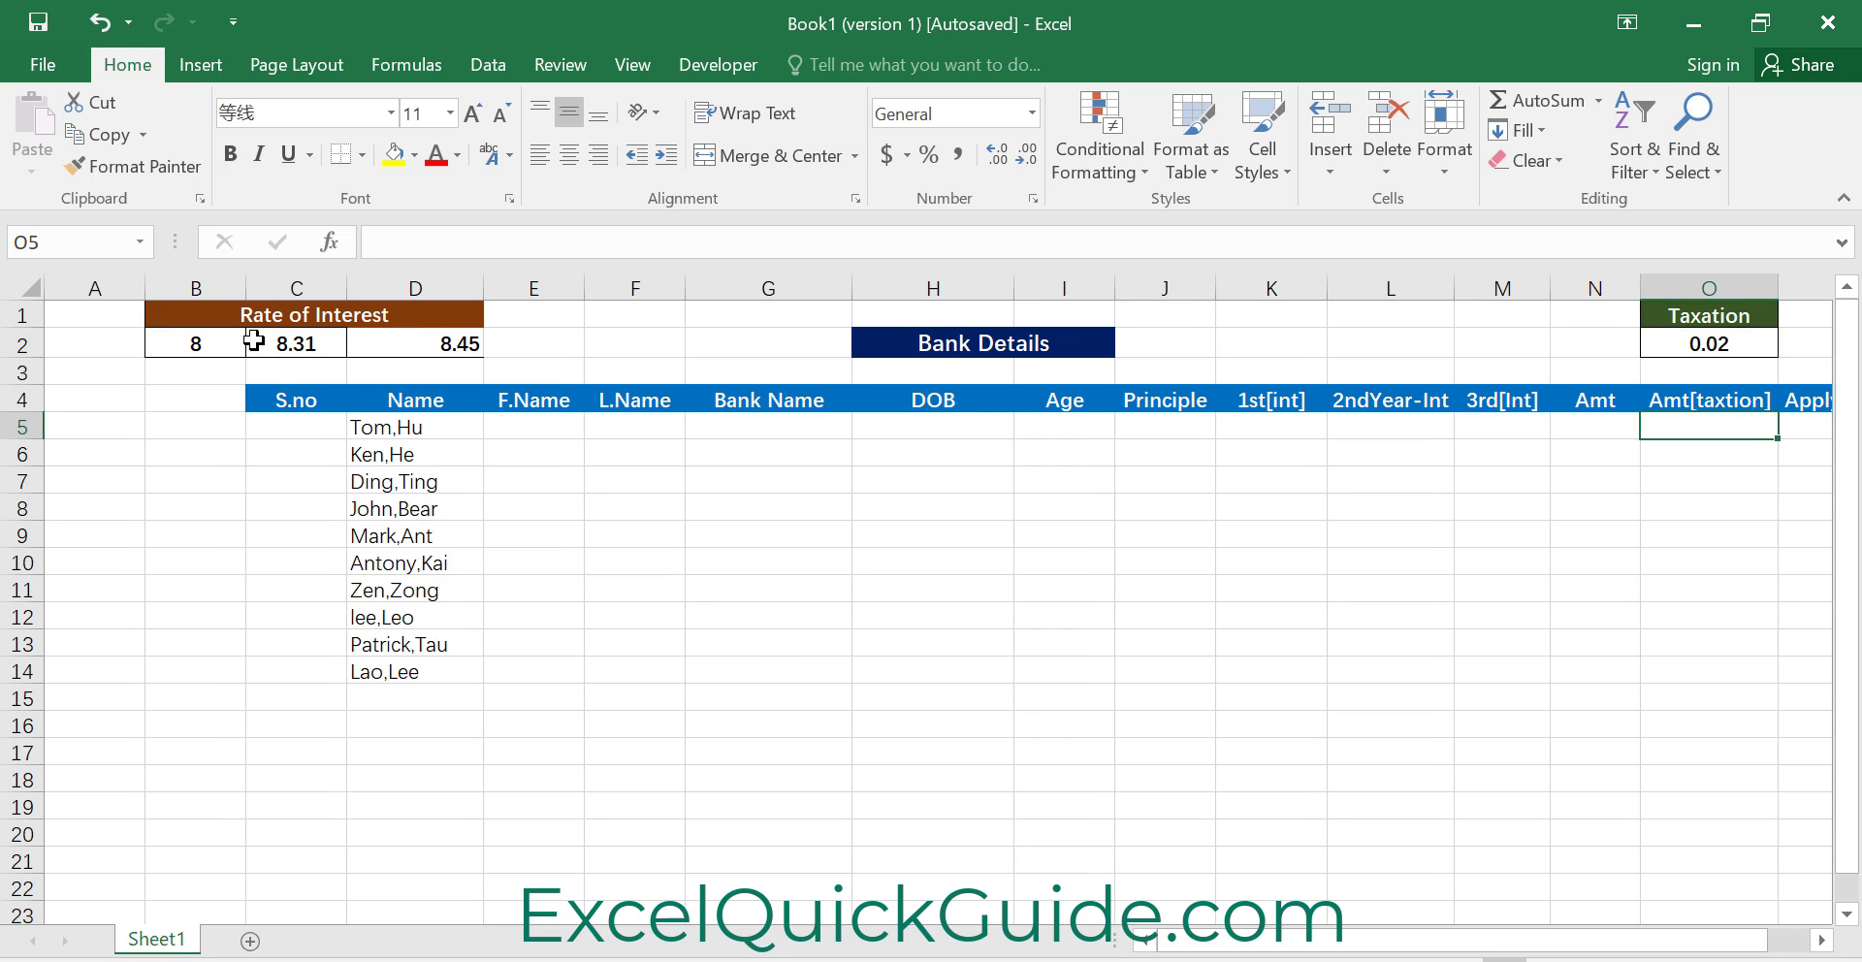
Enter 1 as the first serial number in cell C5 under S.no
click(304, 430)
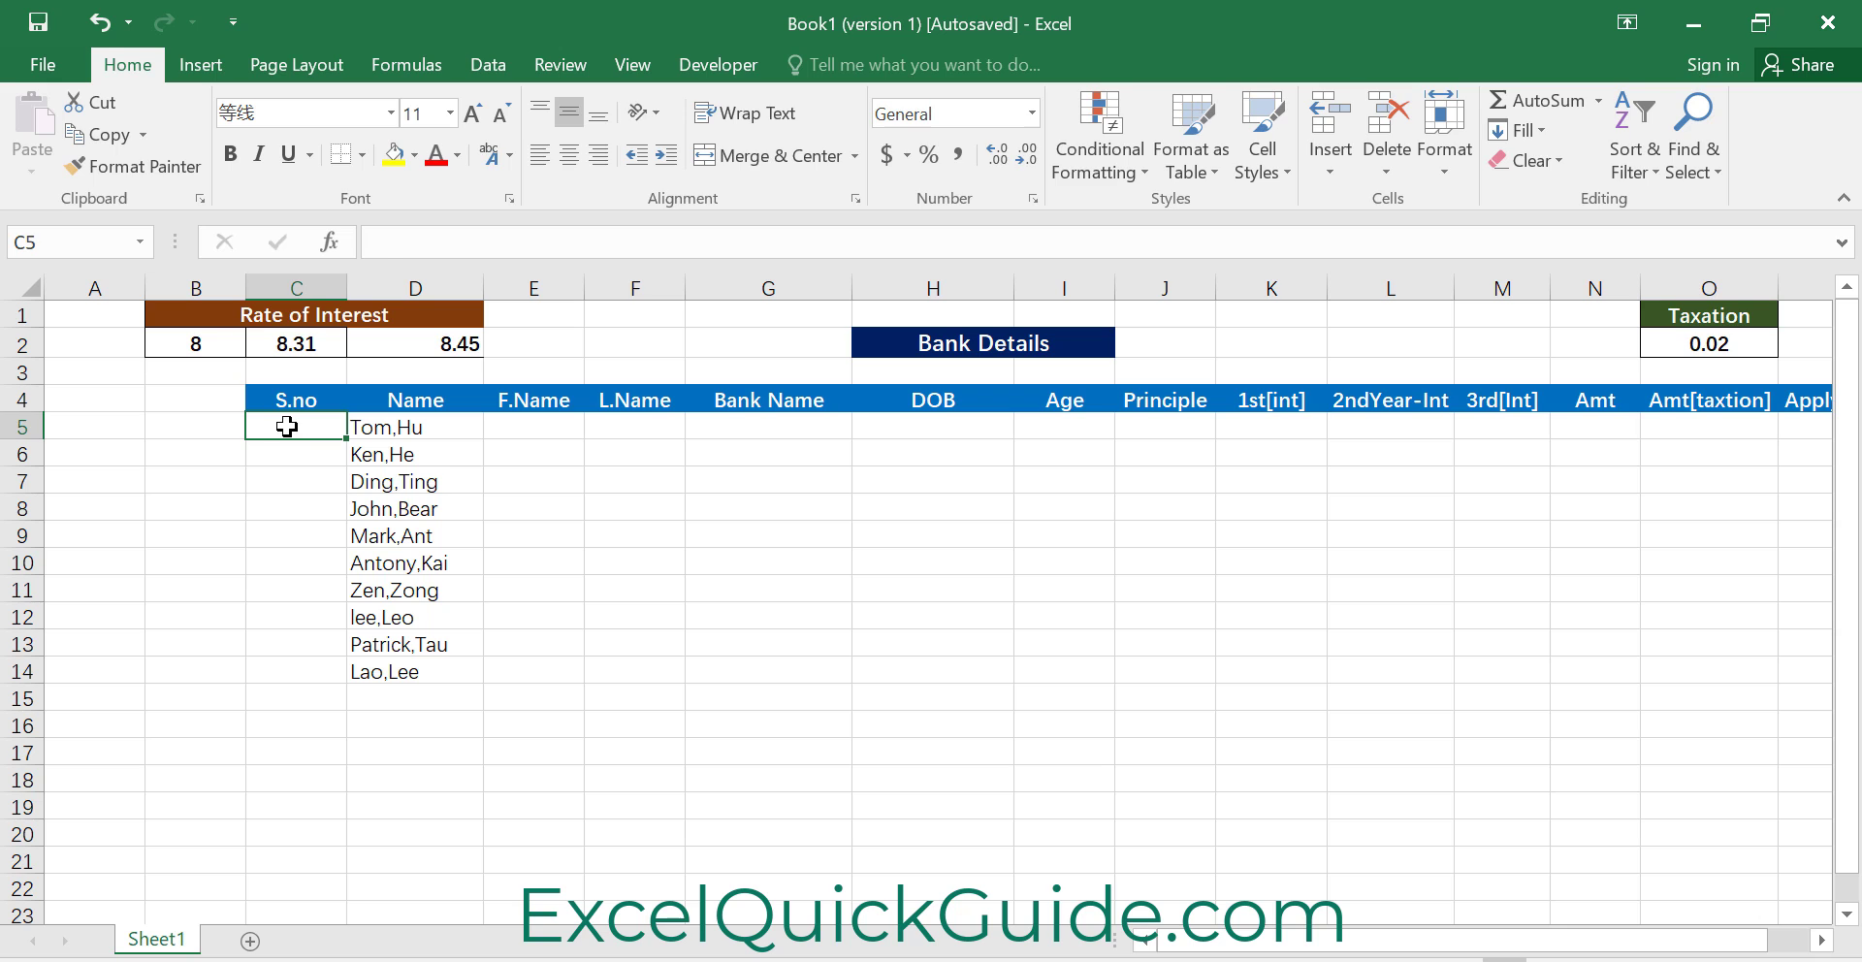
text(1)
key(Return)
Fill the S.no column downward from C5 with a linear series in columns, using step value 1 and stop value 10
click(294, 428)
click(1545, 130)
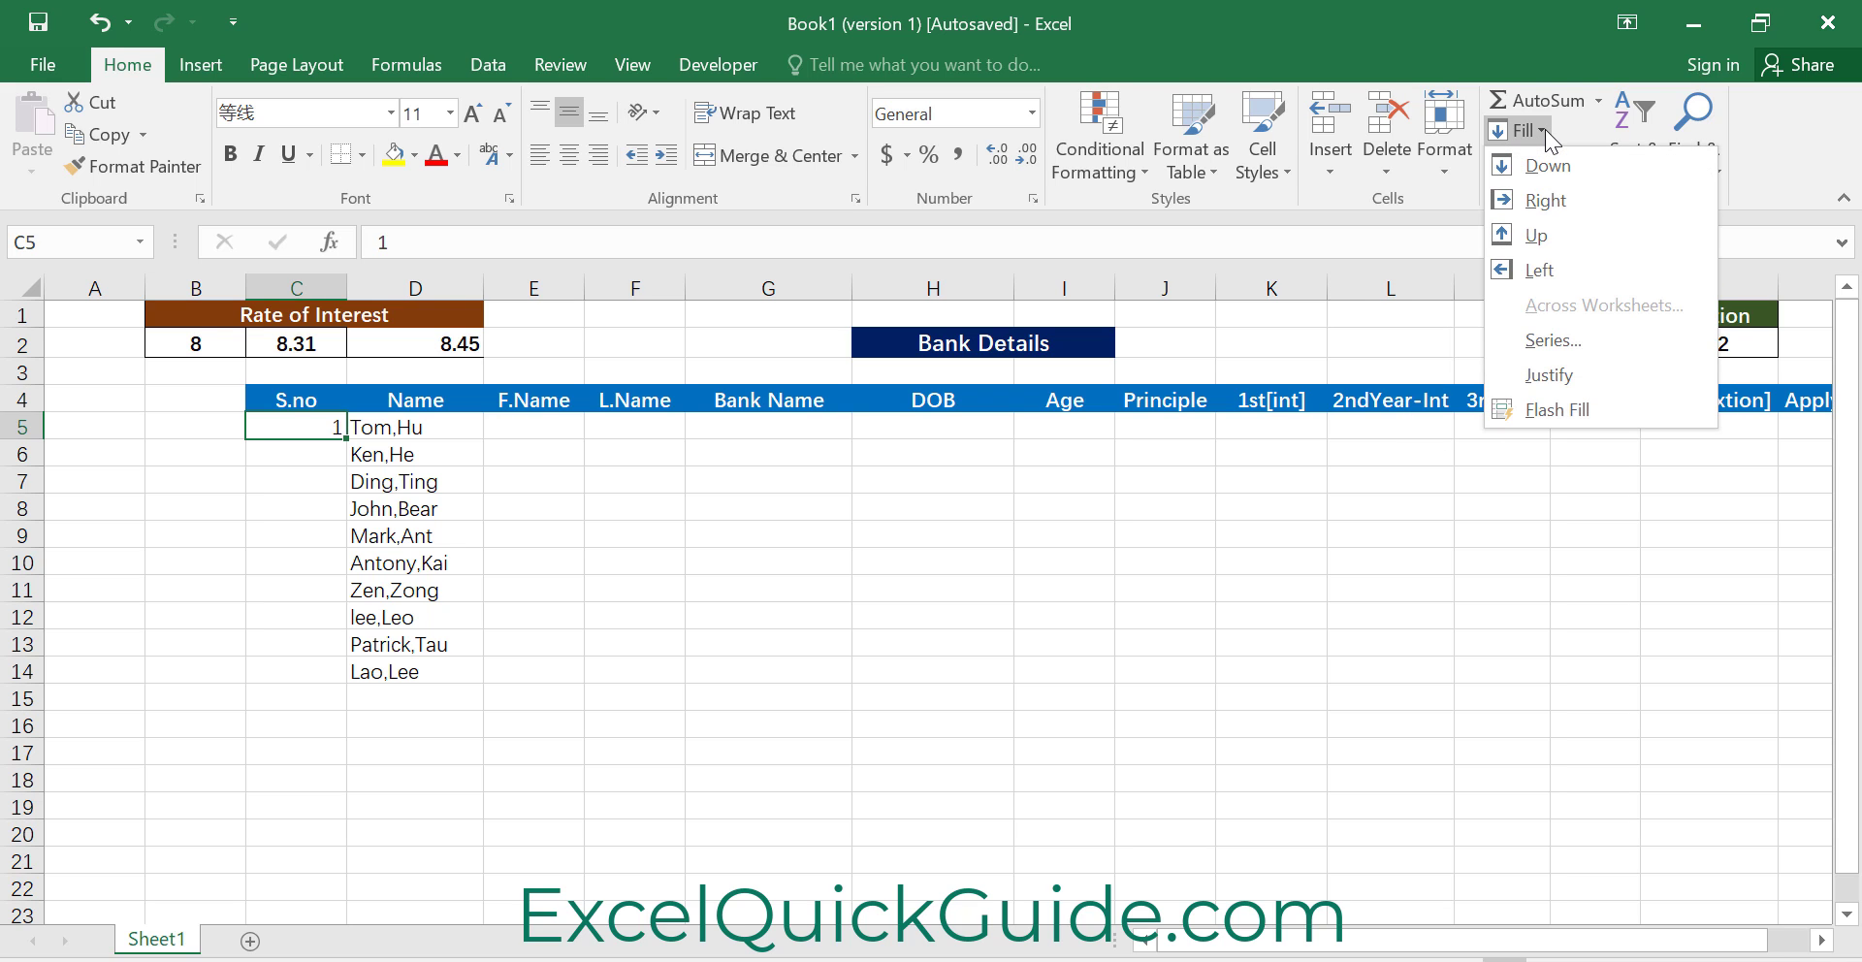
click(1554, 339)
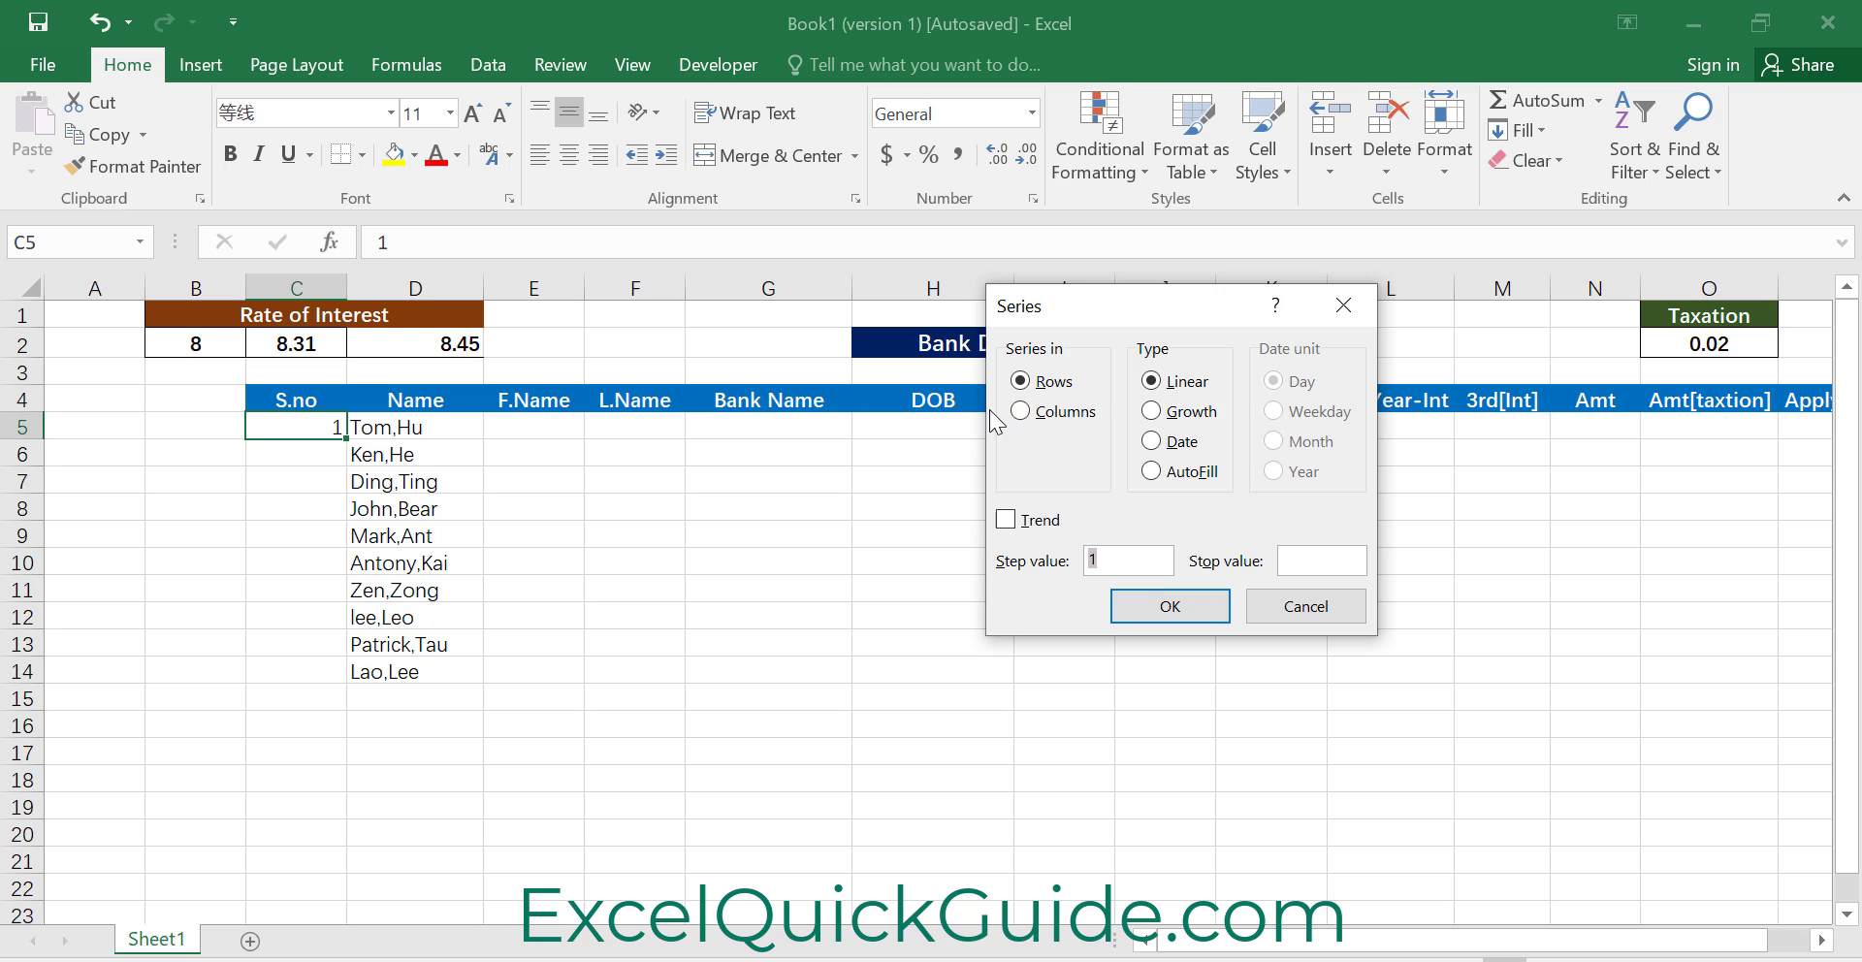
click(1021, 417)
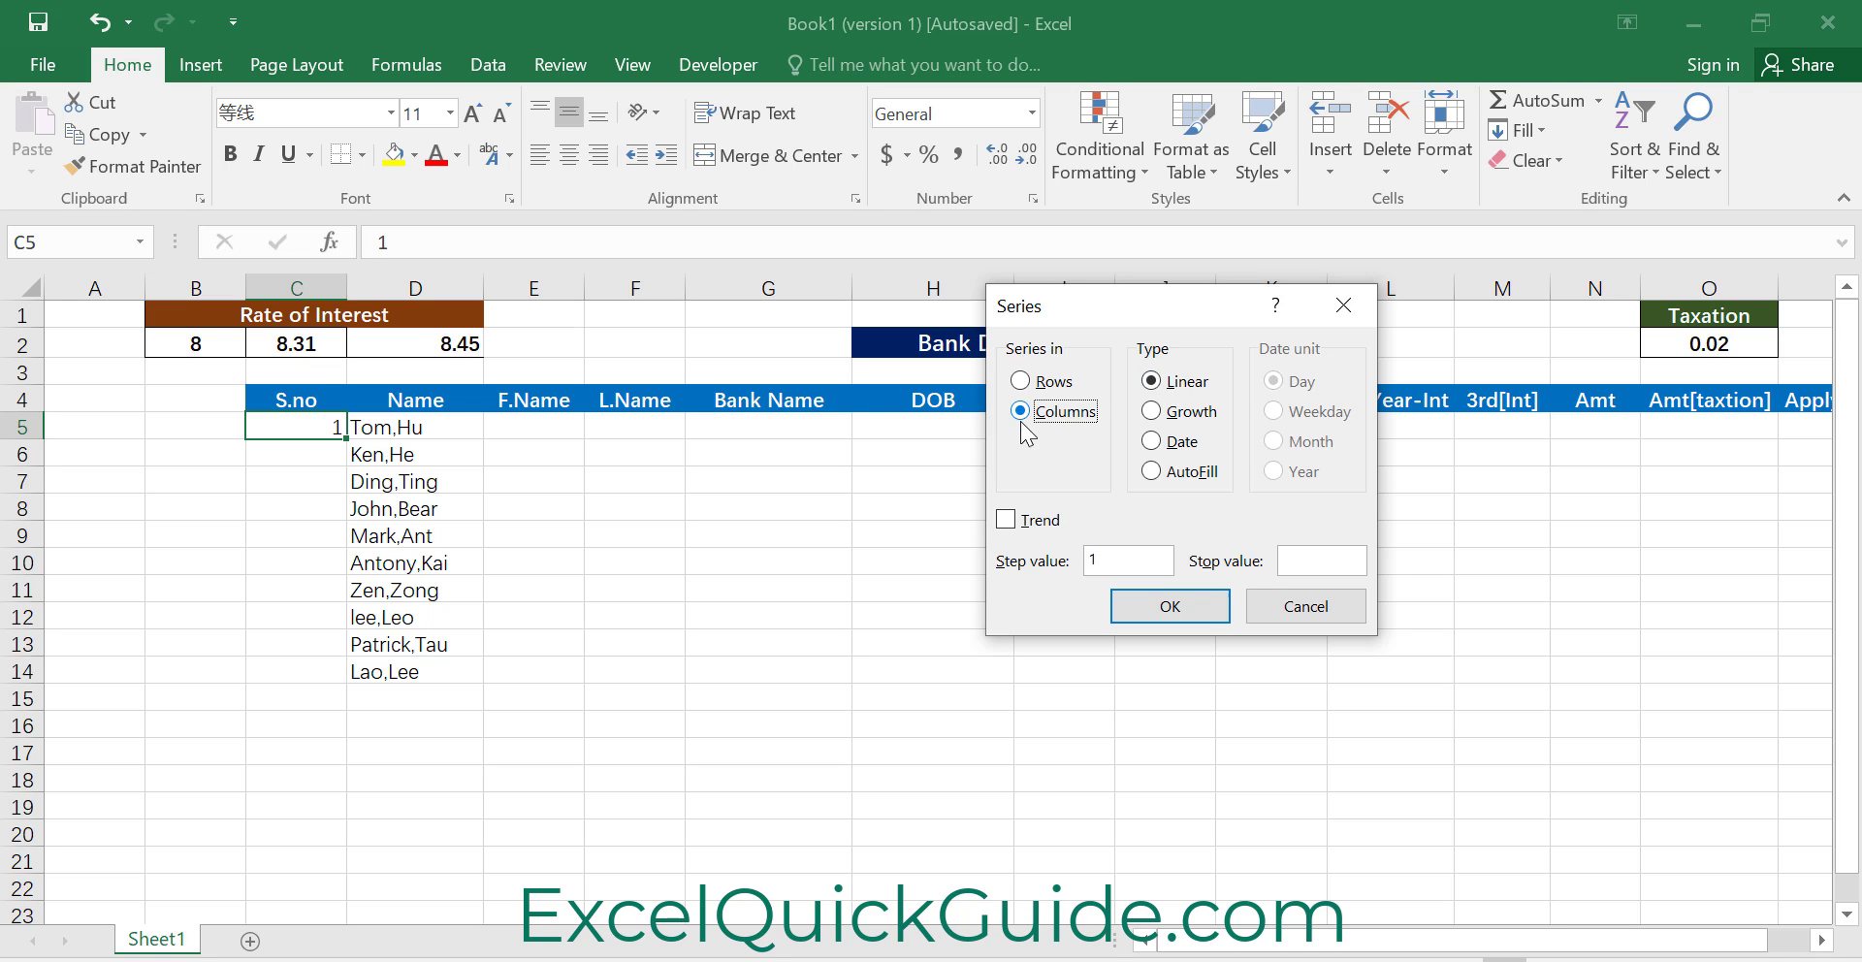
click(1111, 553)
click(1313, 561)
text(10)
click(1170, 609)
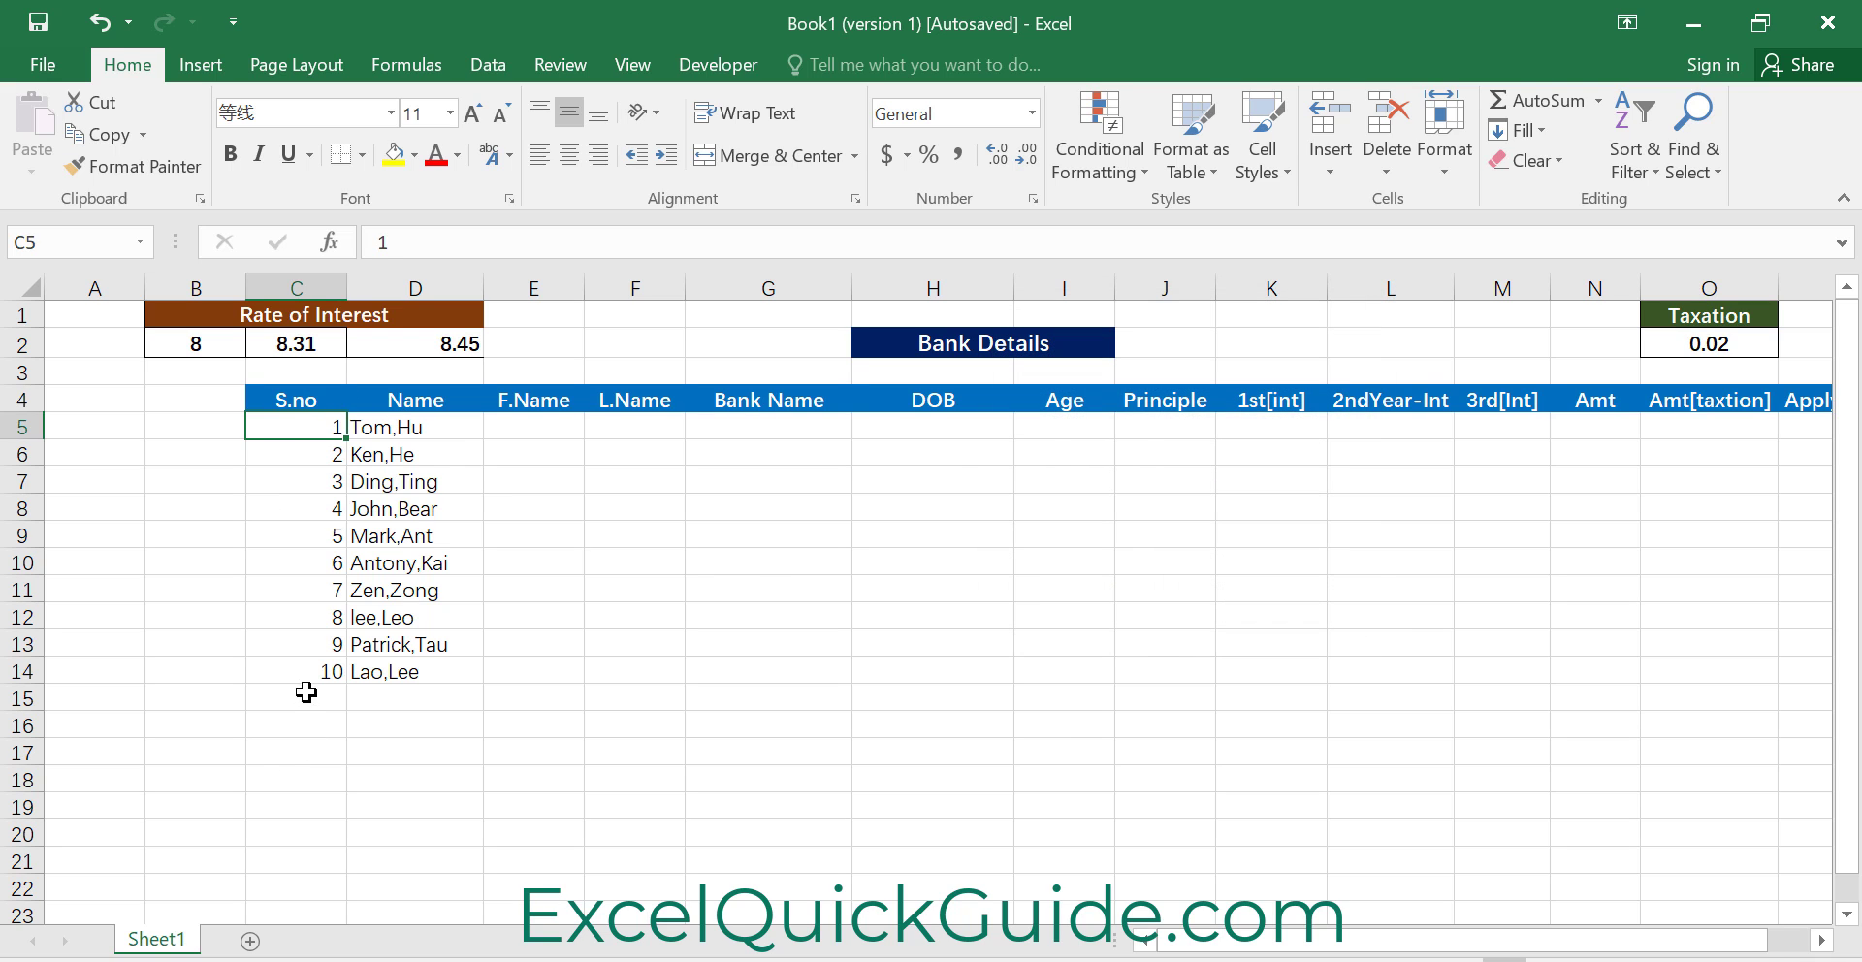
drag(287, 427, 271, 657)
click(317, 735)
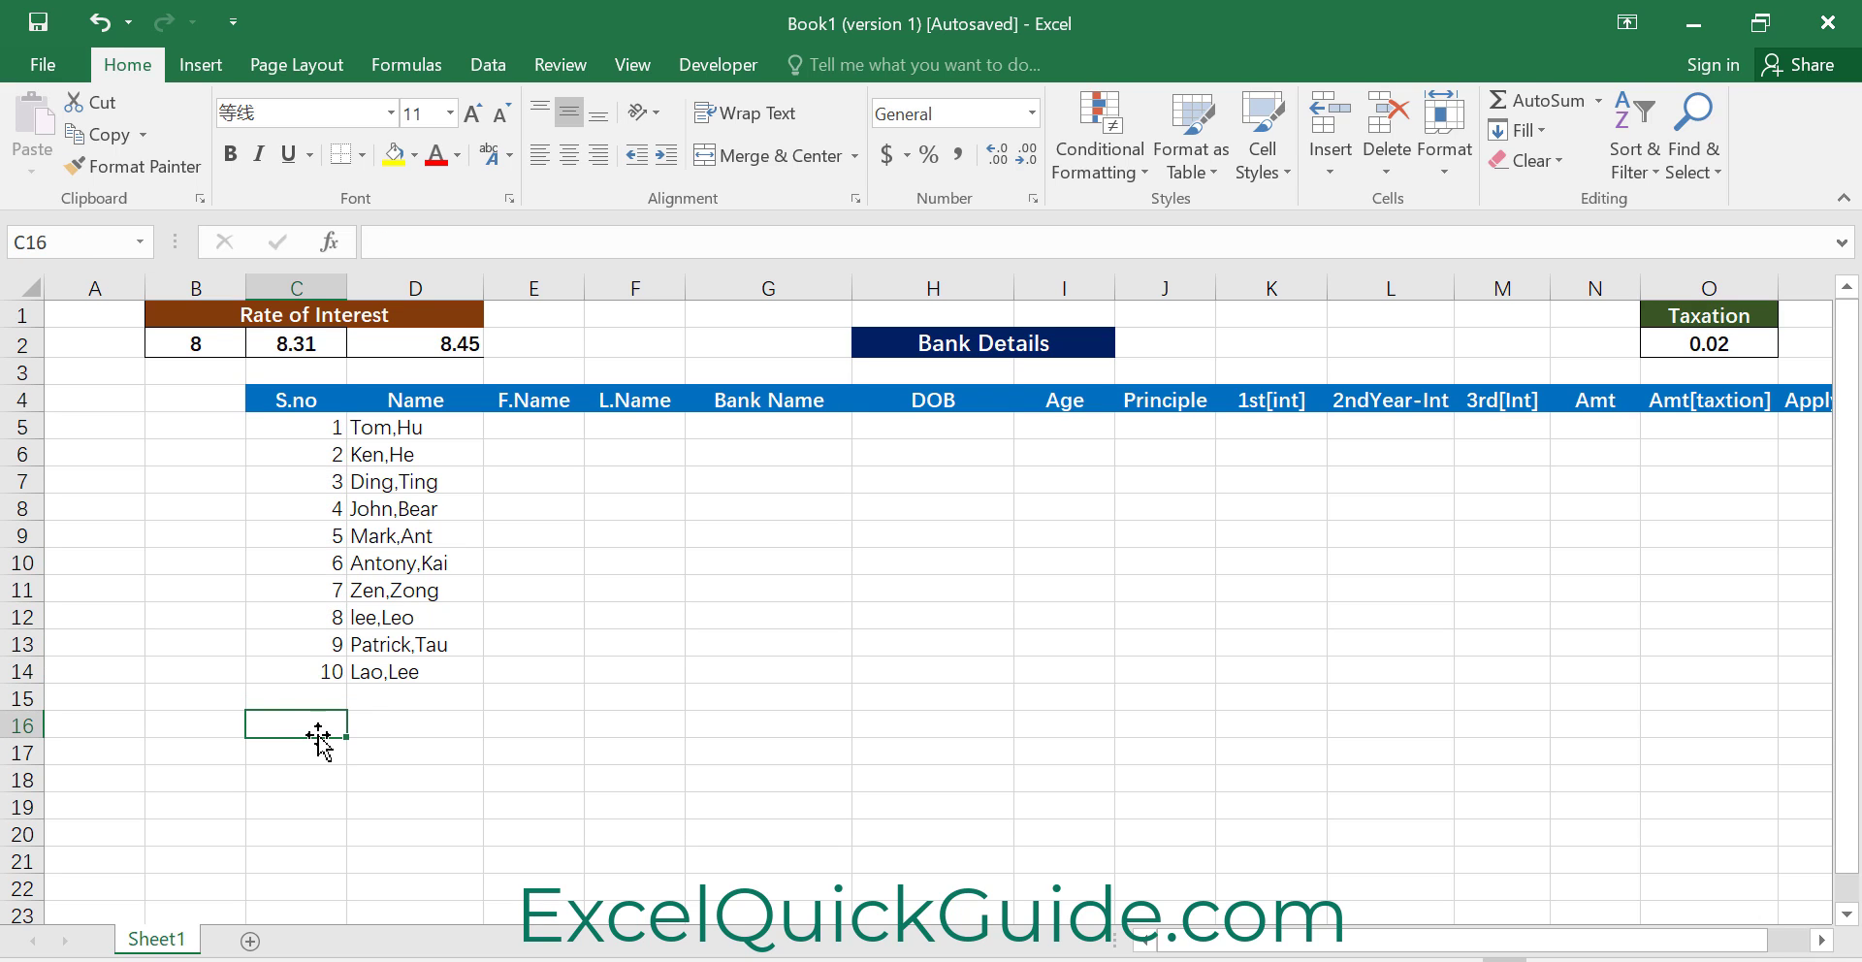
Set up Text to Columns for the names in D5:D14 as delimited data, with Comma as the only delimiter
click(400, 428)
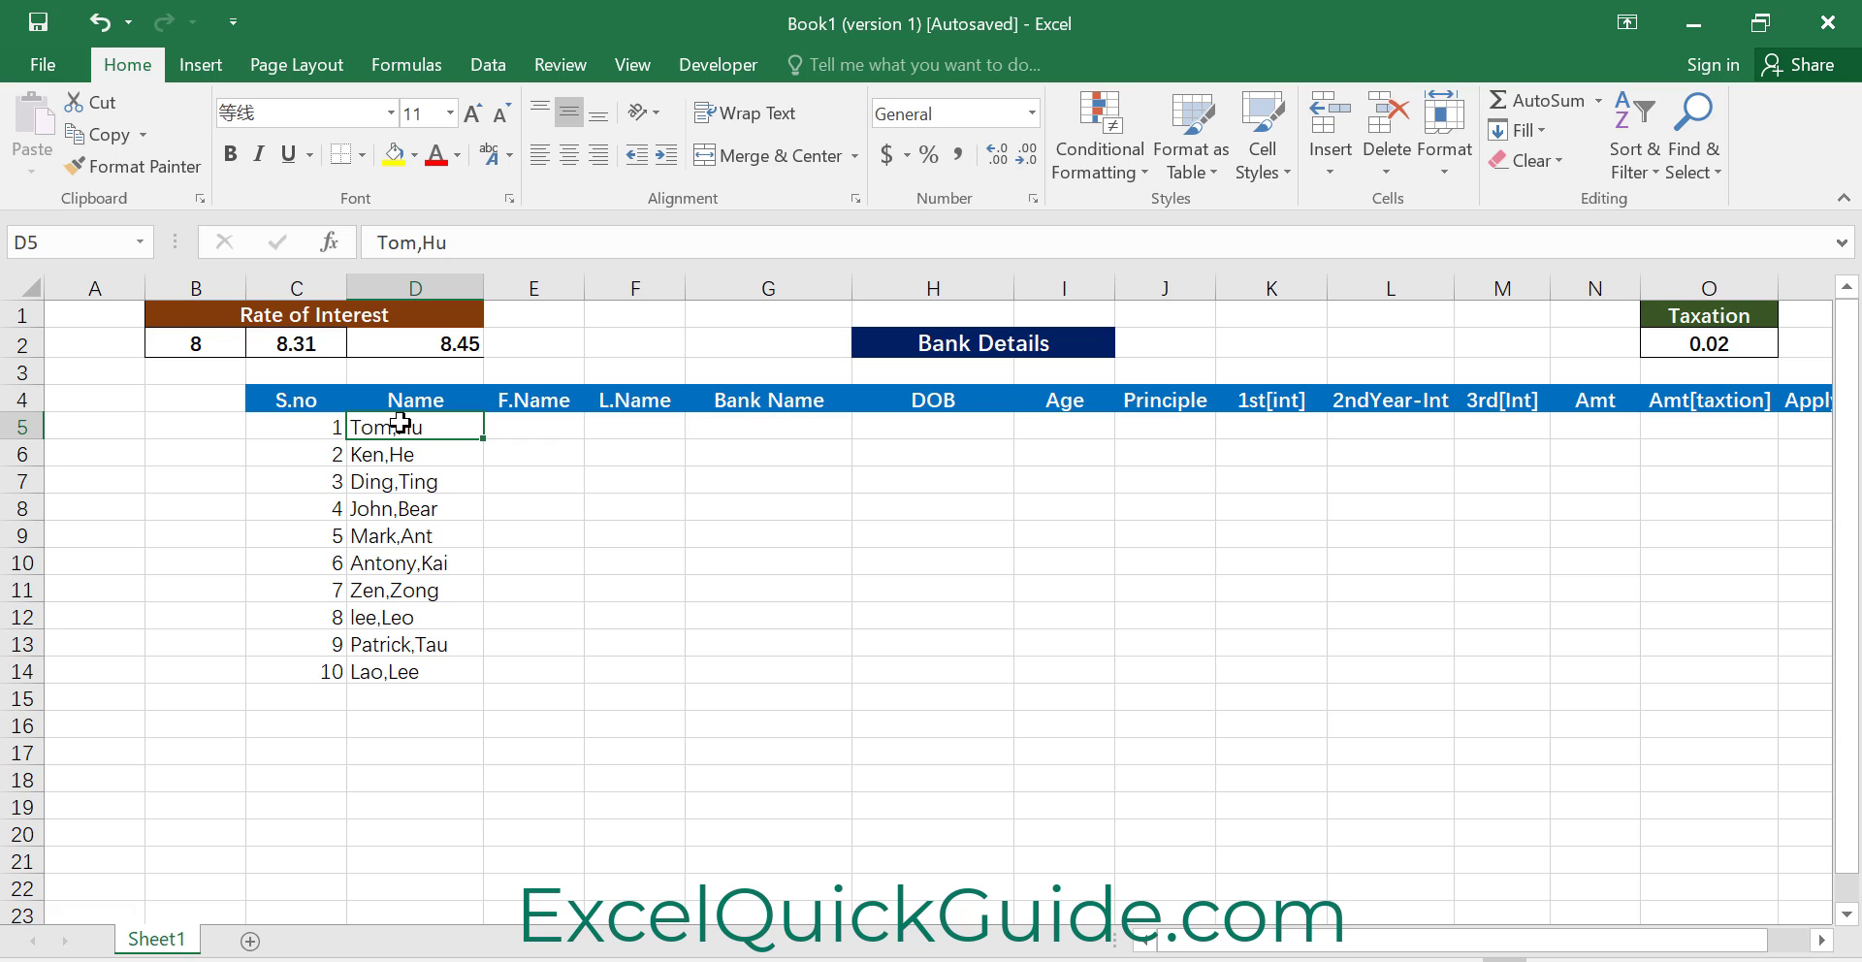
drag(399, 431, 402, 671)
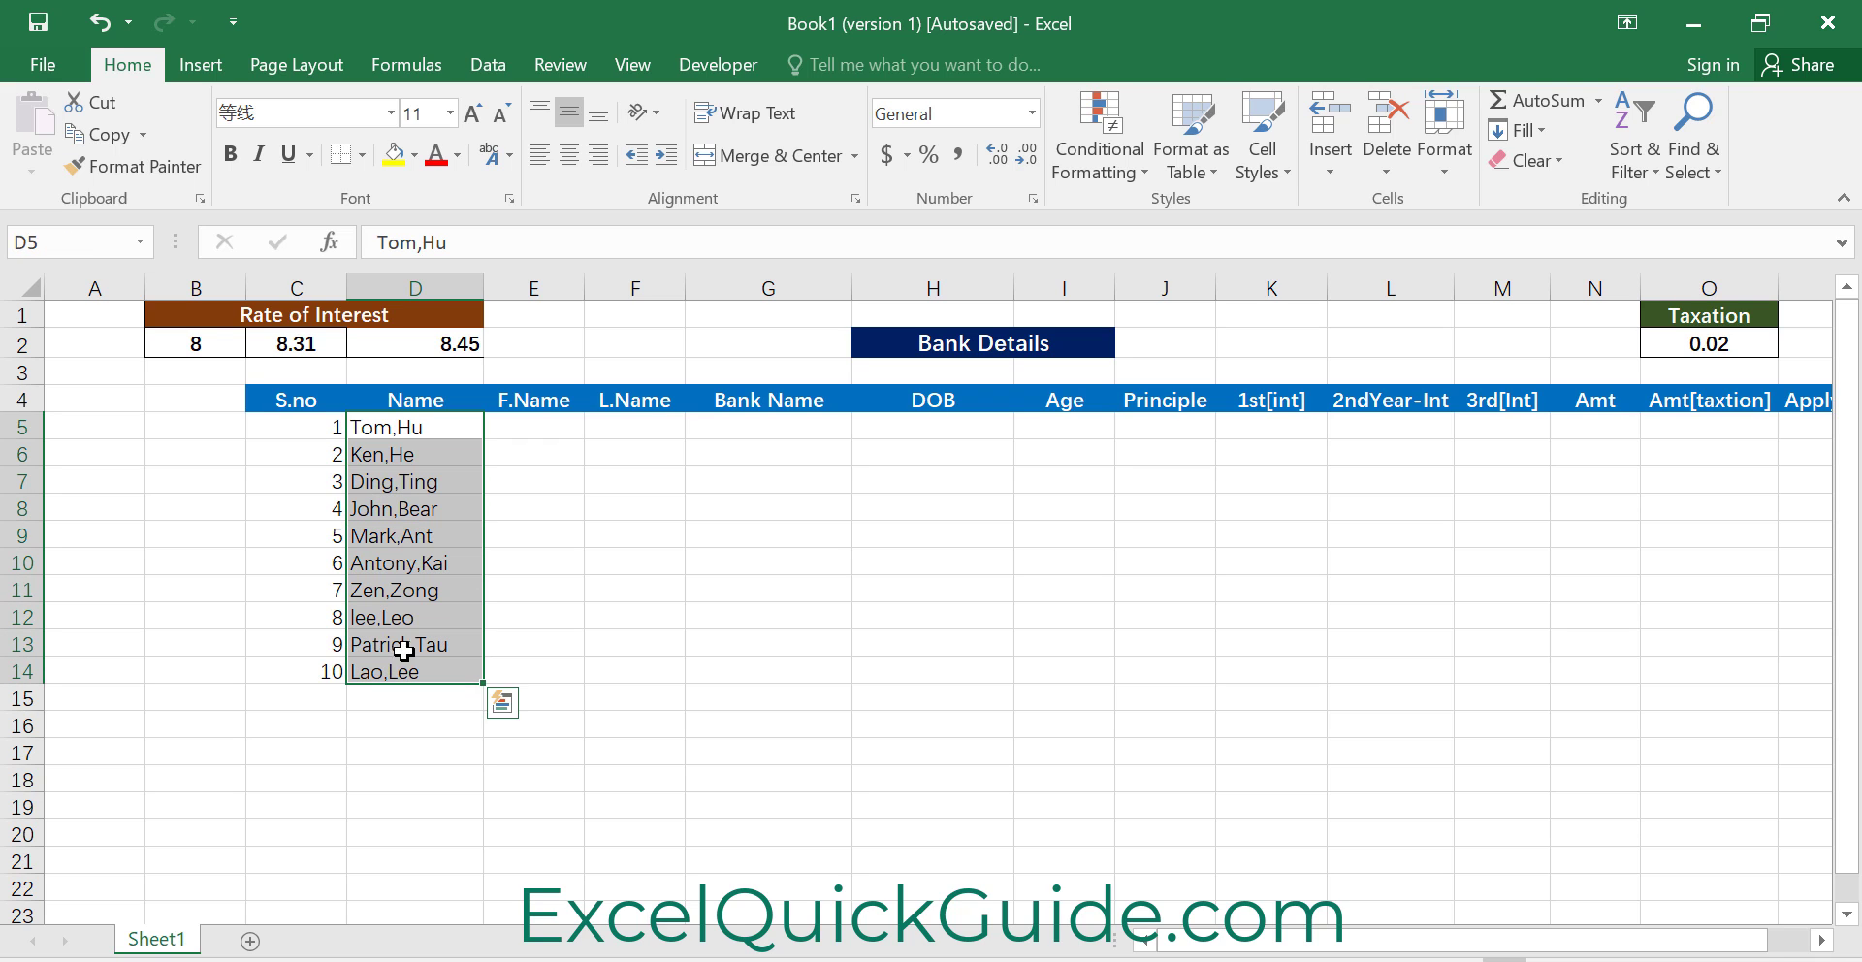
click(489, 65)
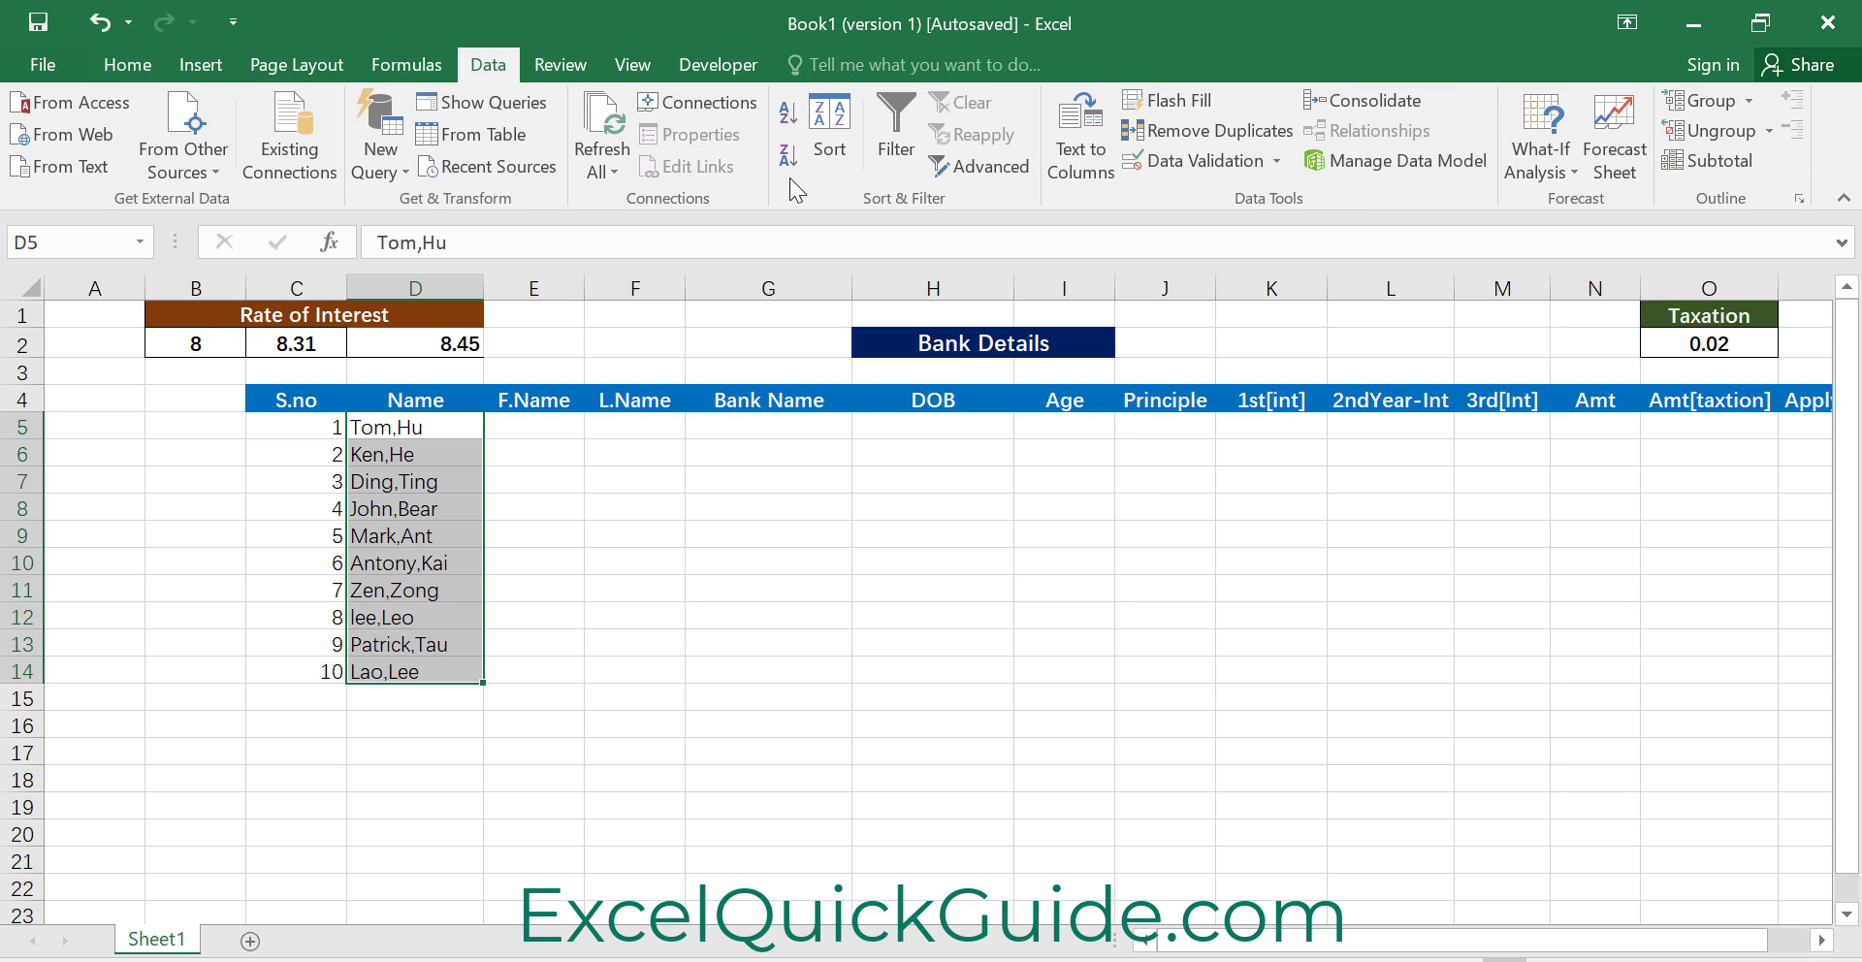
click(1084, 140)
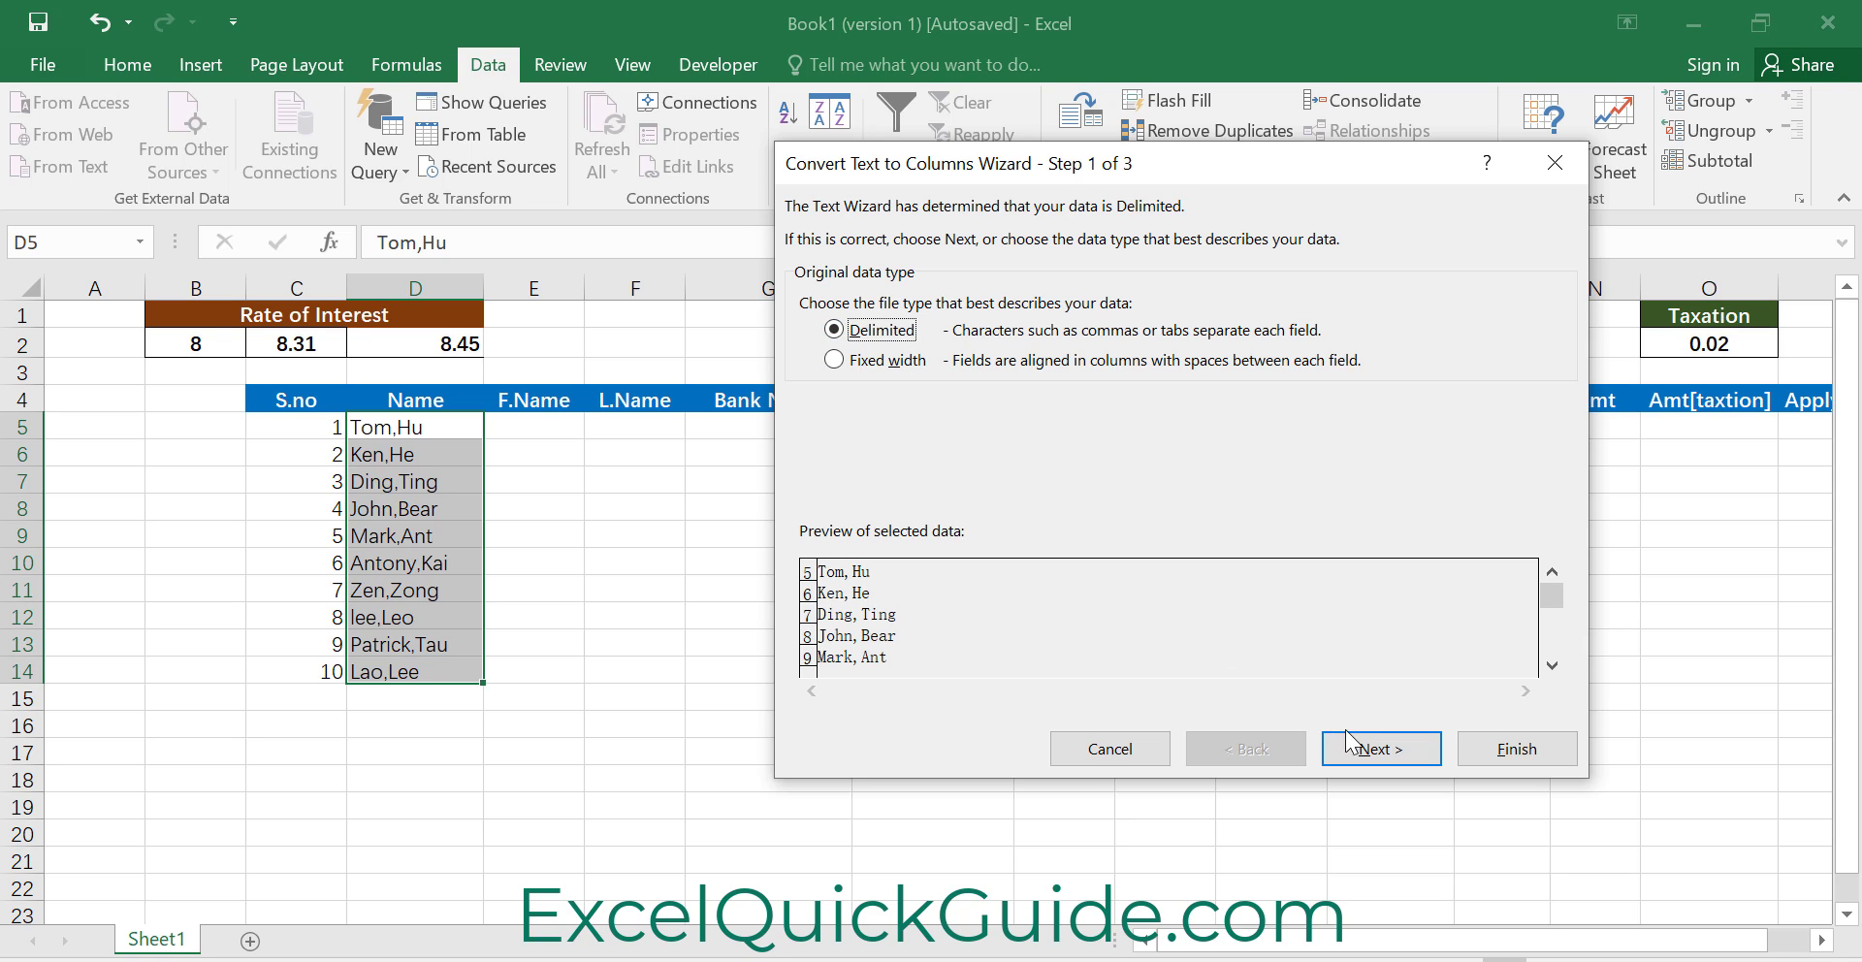
click(1397, 749)
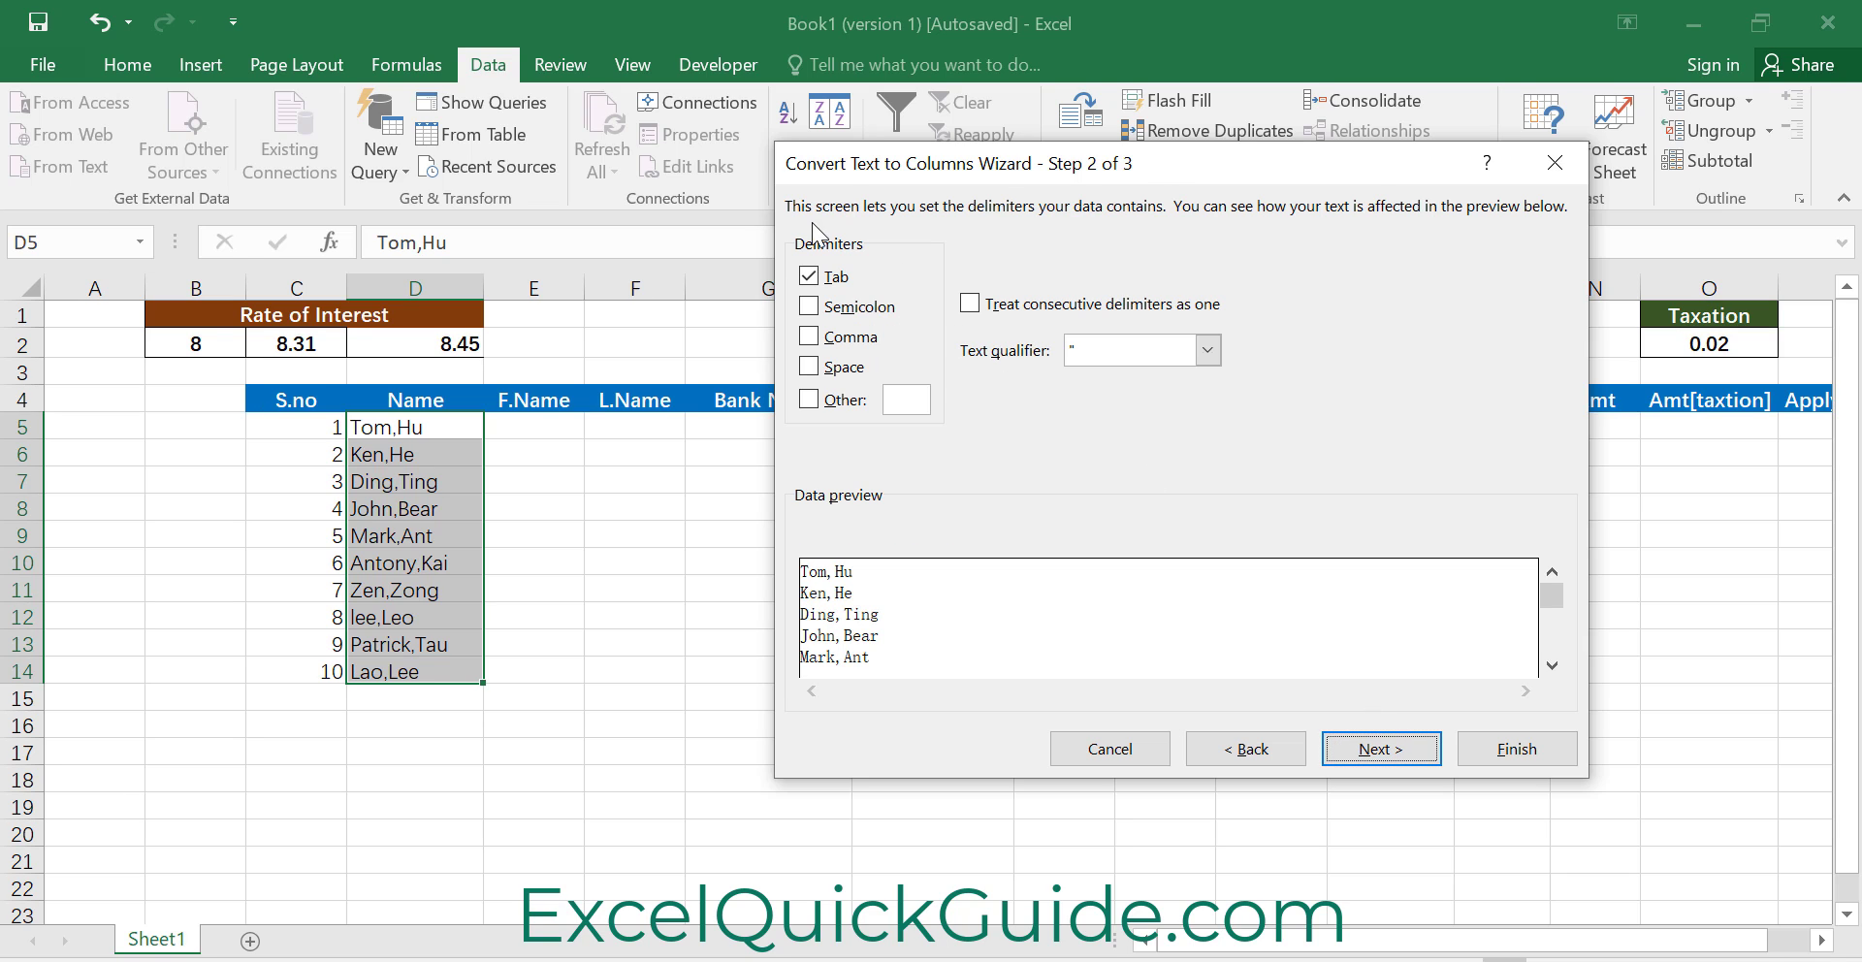
click(810, 277)
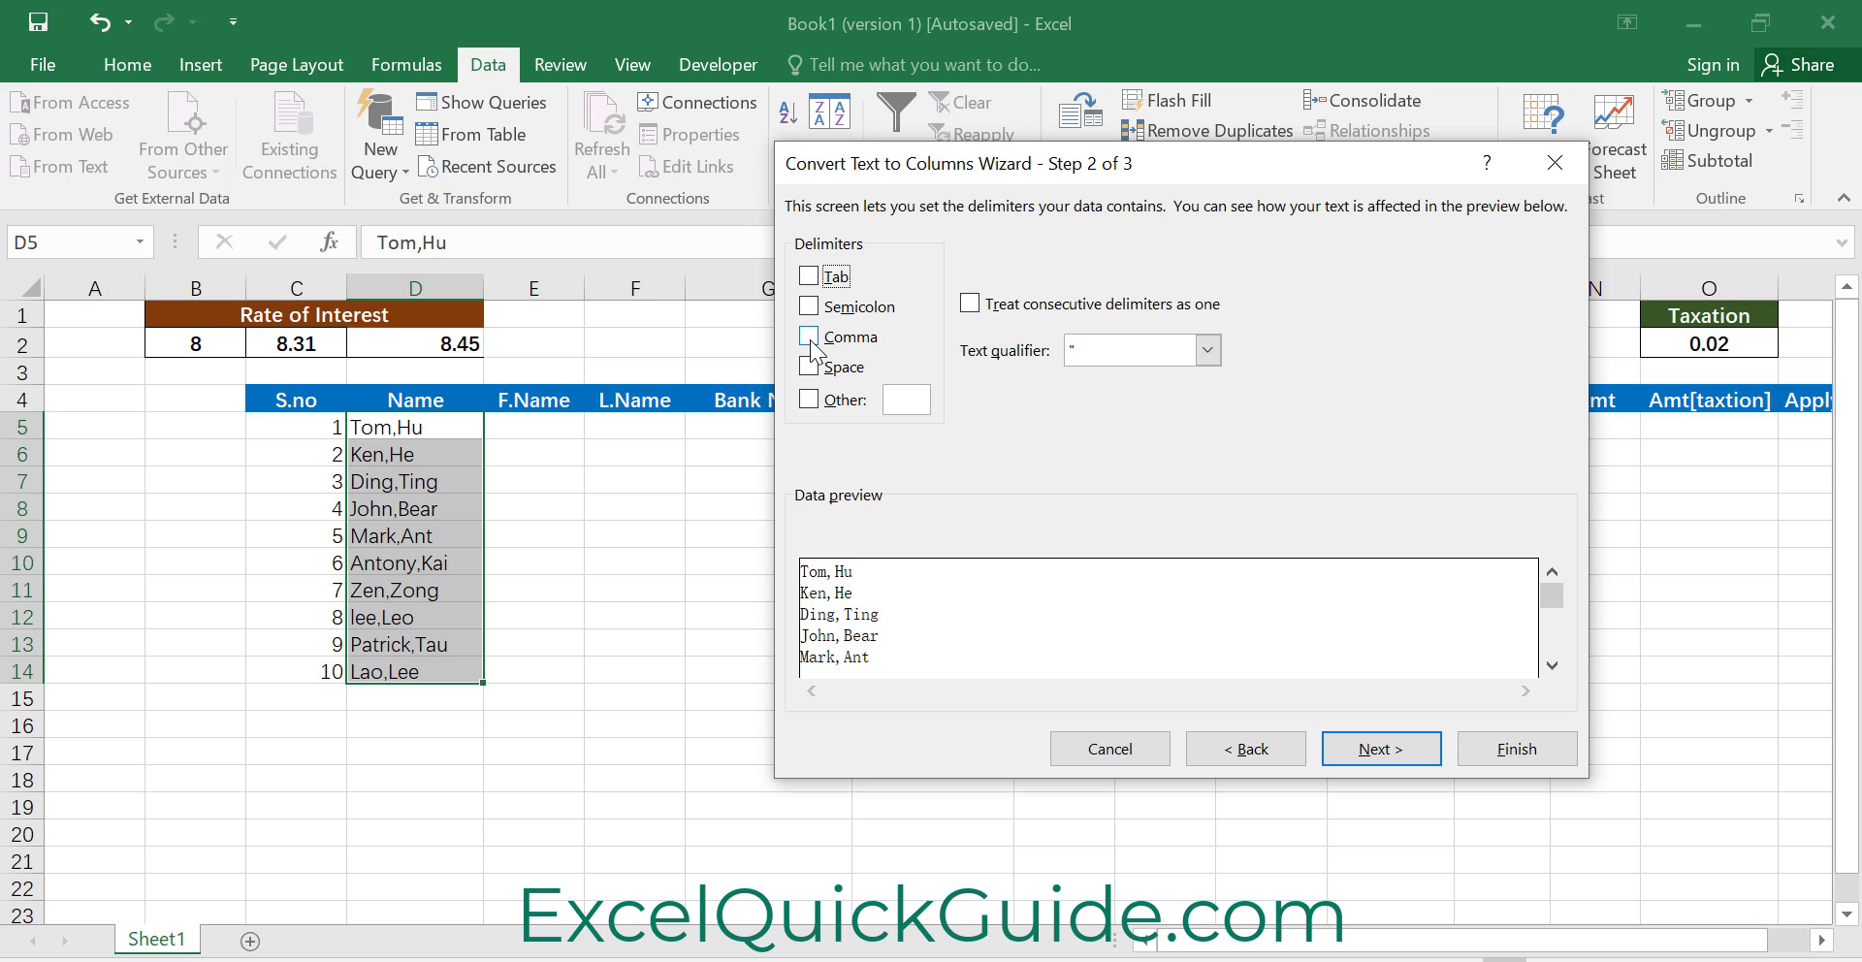
click(809, 338)
click(1408, 753)
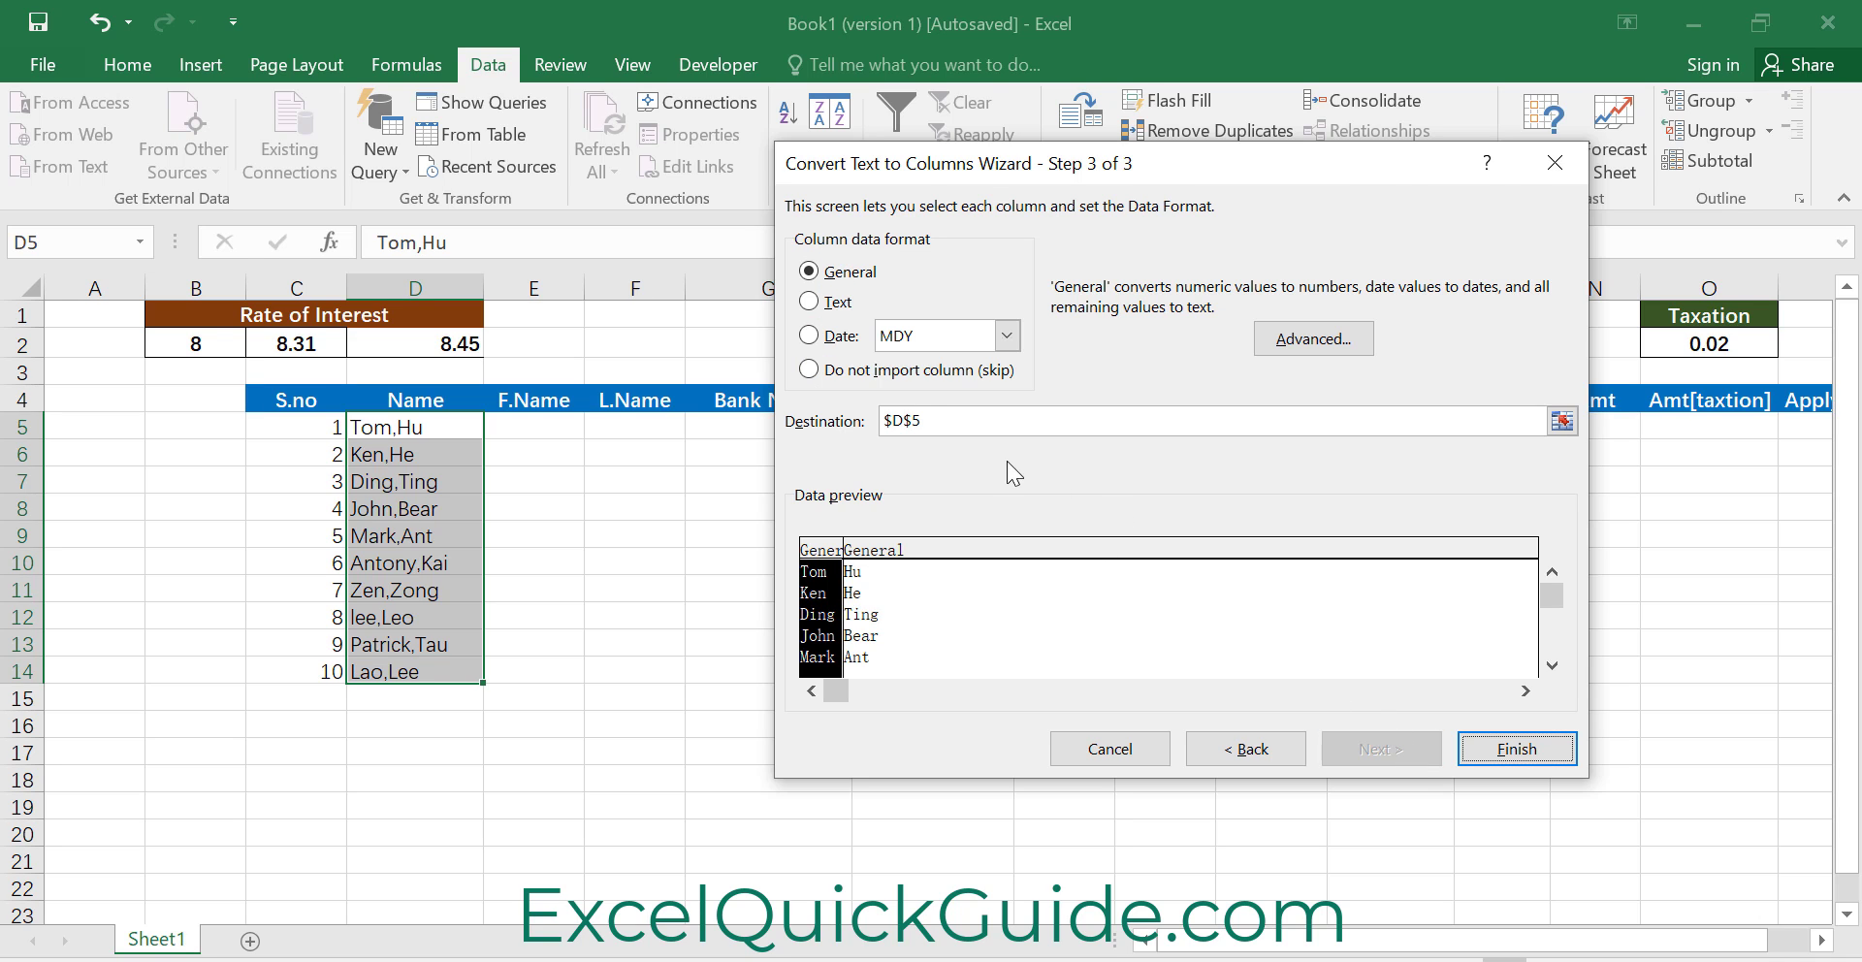
Set the split destination to $E$5 and finish the conversion to fill the F.Name and L.Name columns
click(902, 420)
key(BackSpace)
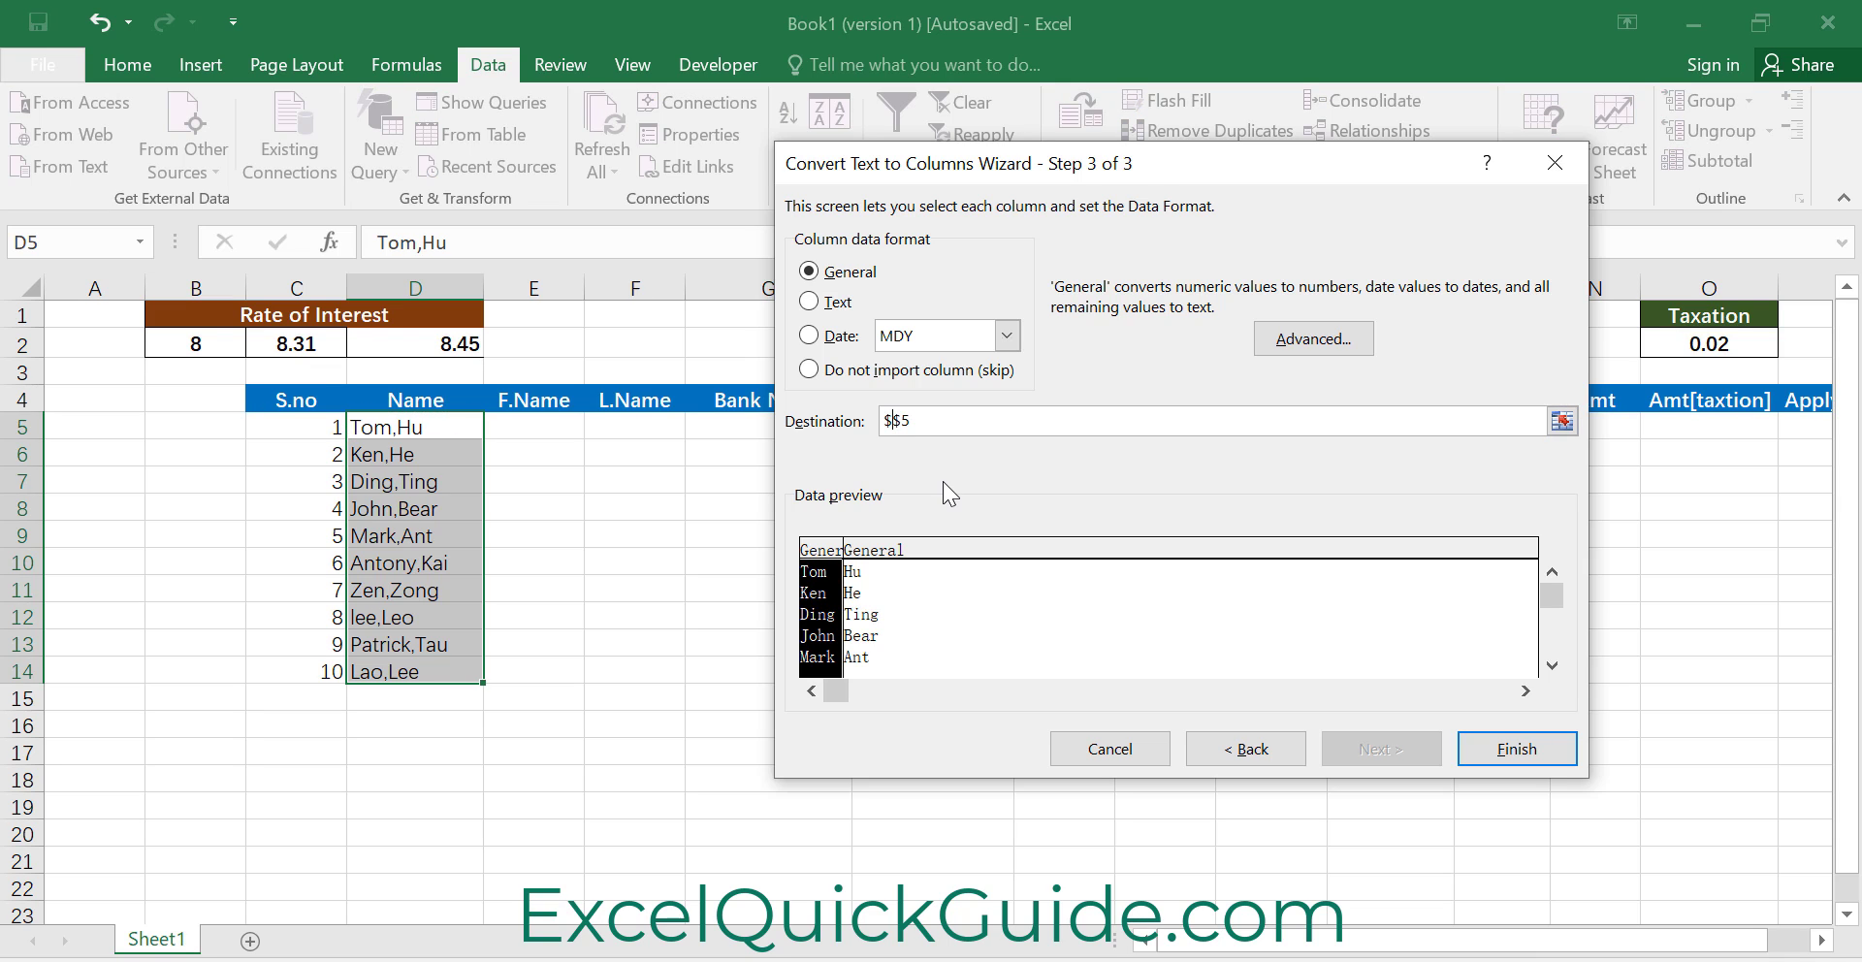
text(E)
click(1534, 746)
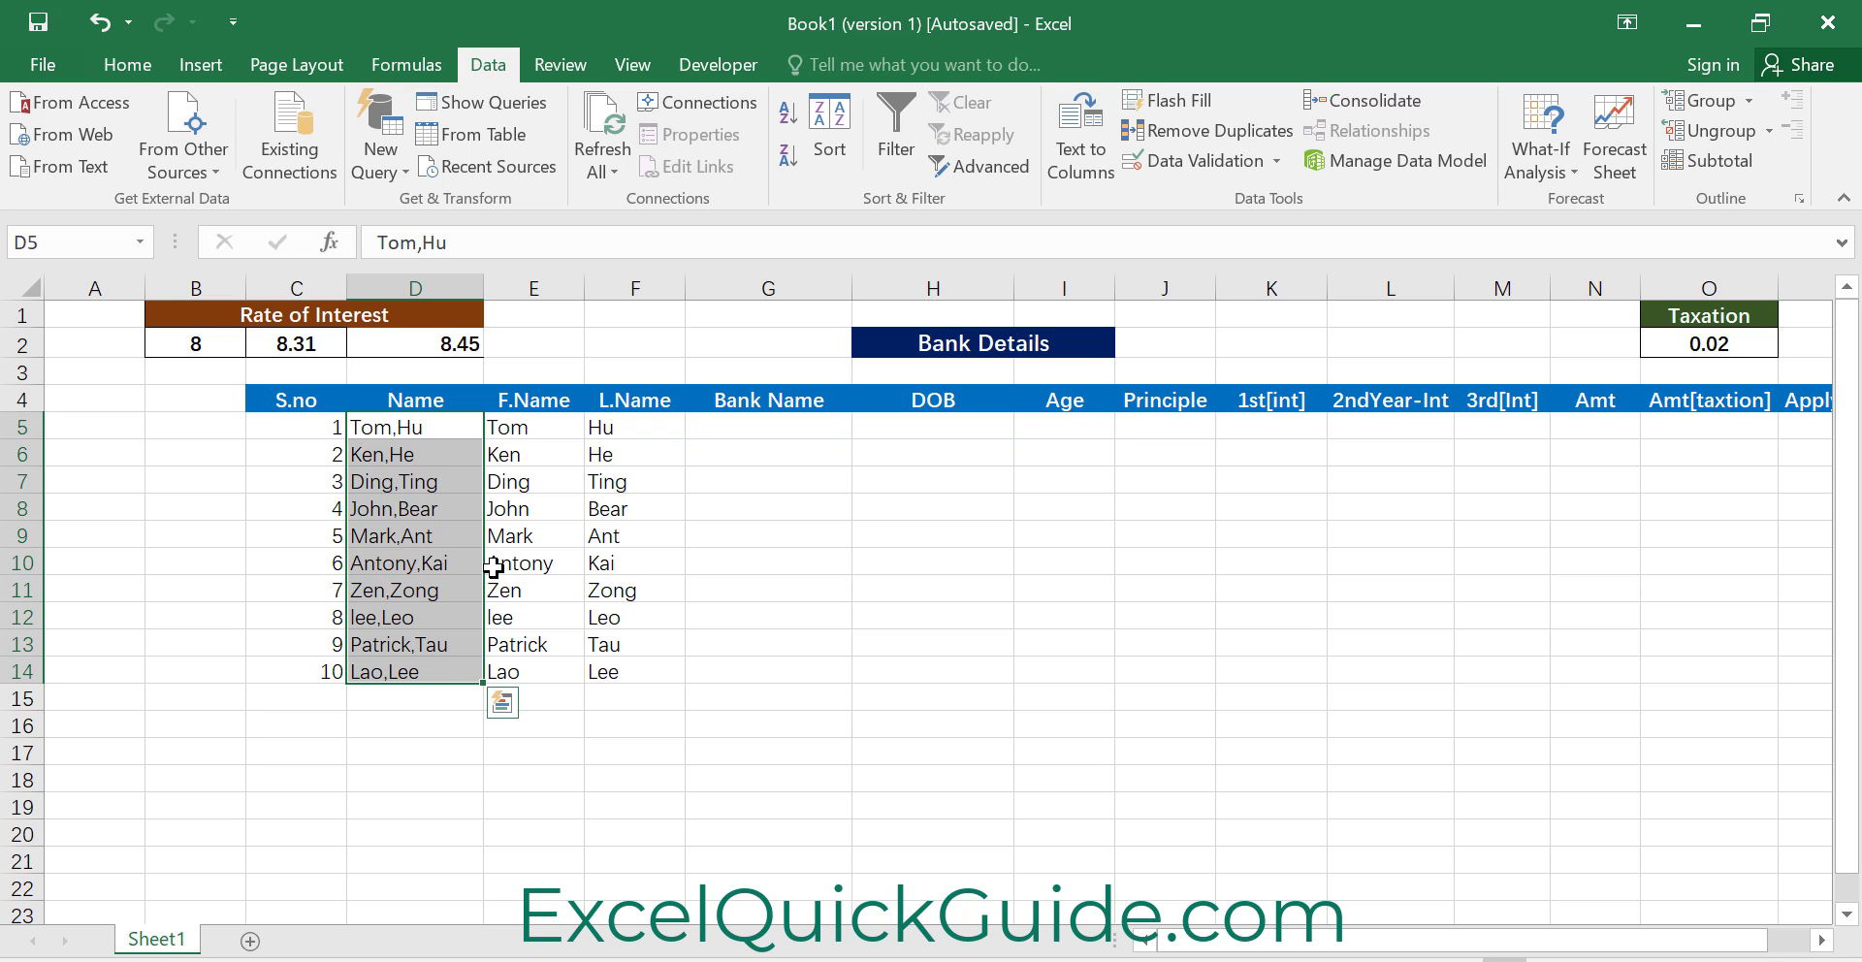
click(628, 698)
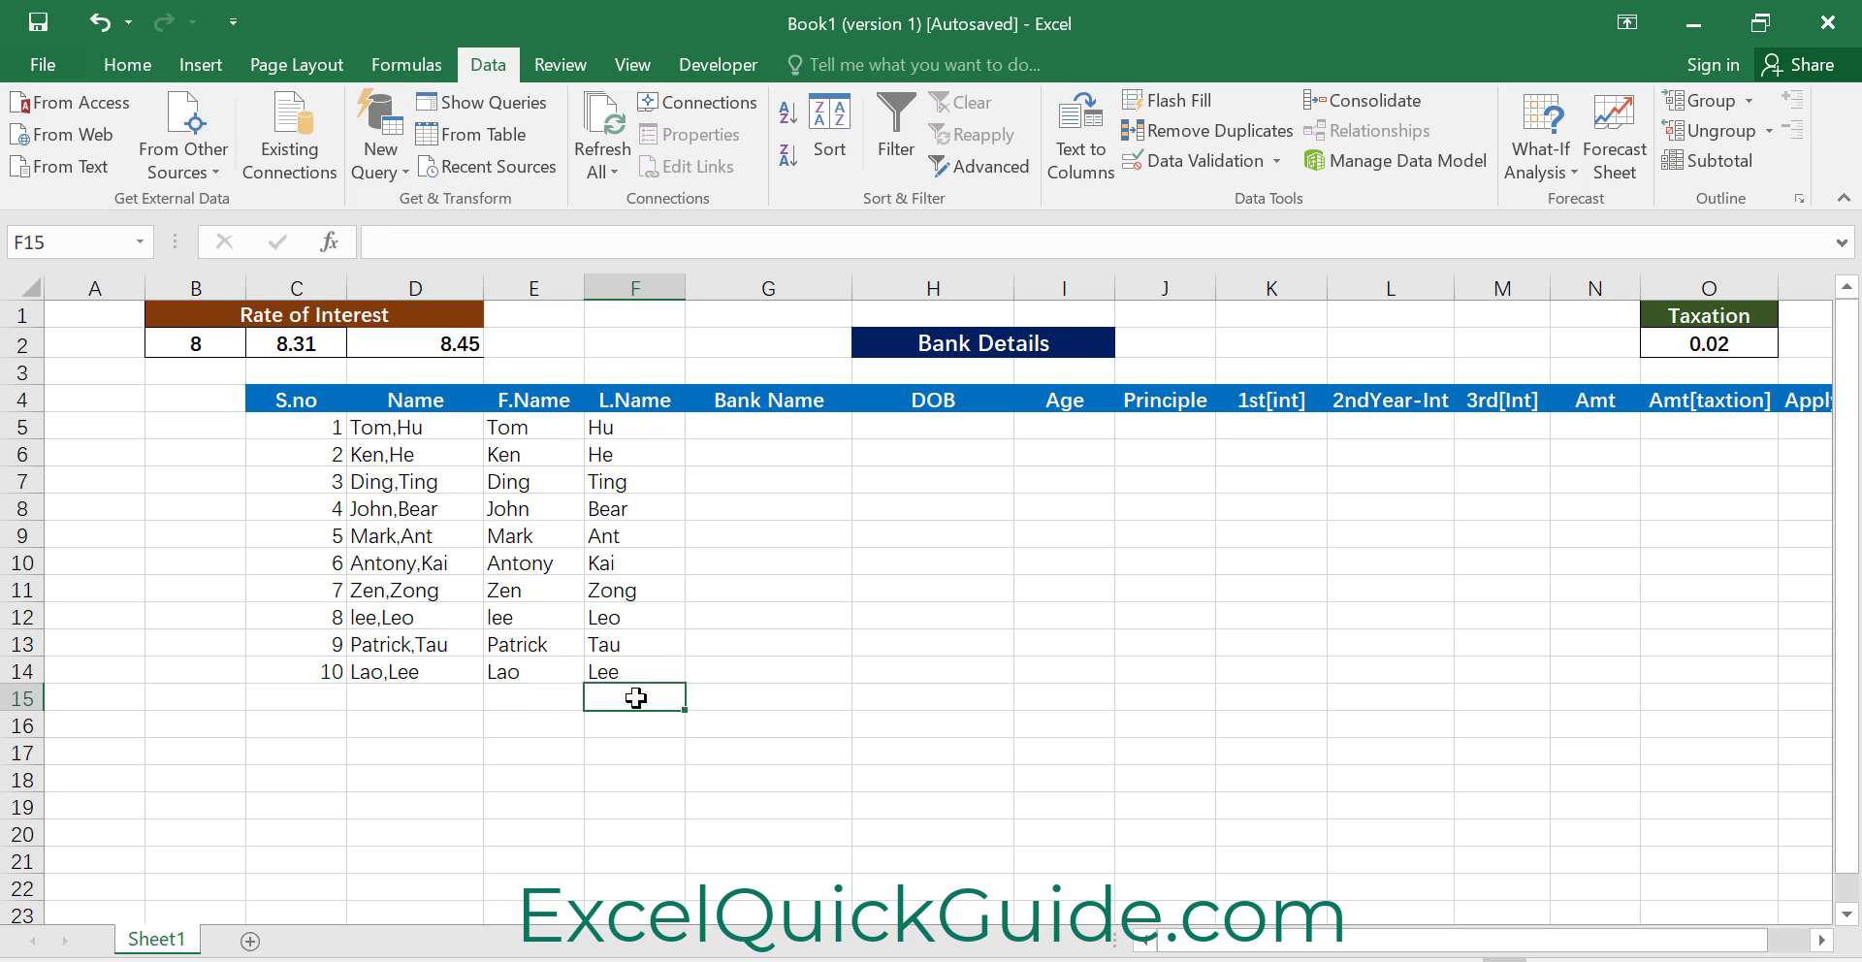
Widen the Bank Name column slightly and enter =CONCATENATE(F5," ",E5) in cell G5 to join last and first name
click(754, 423)
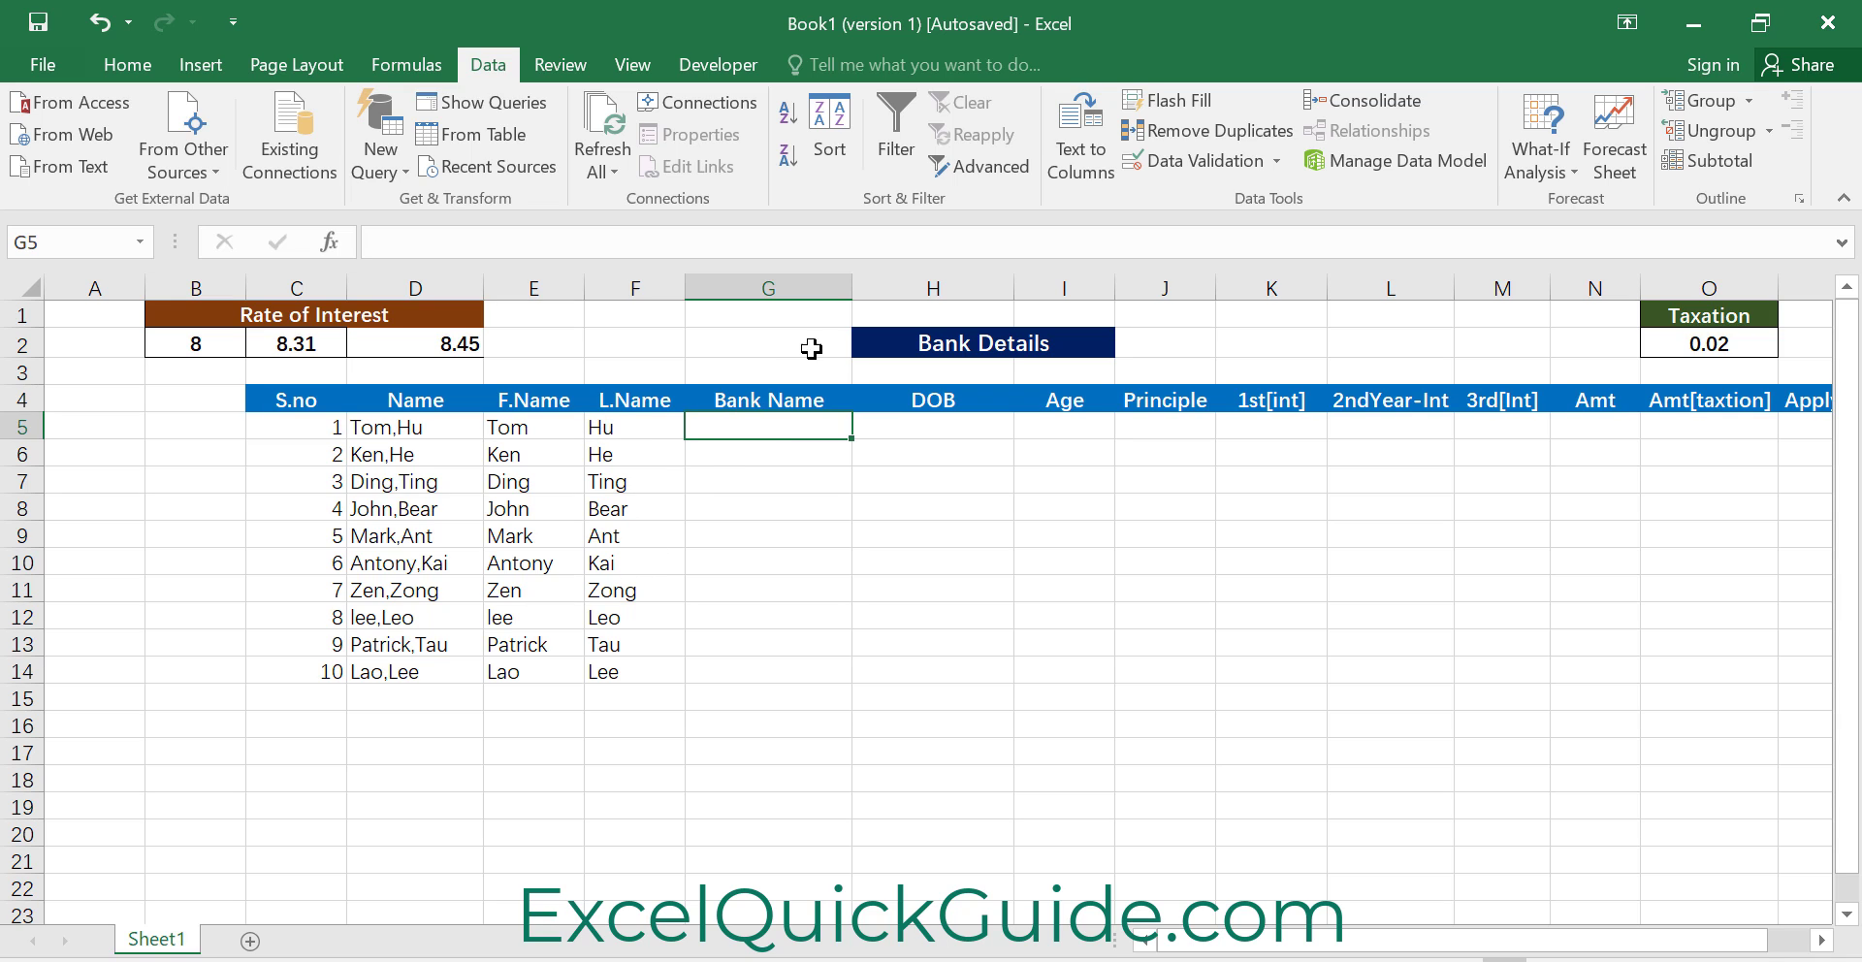
drag(851, 285, 868, 286)
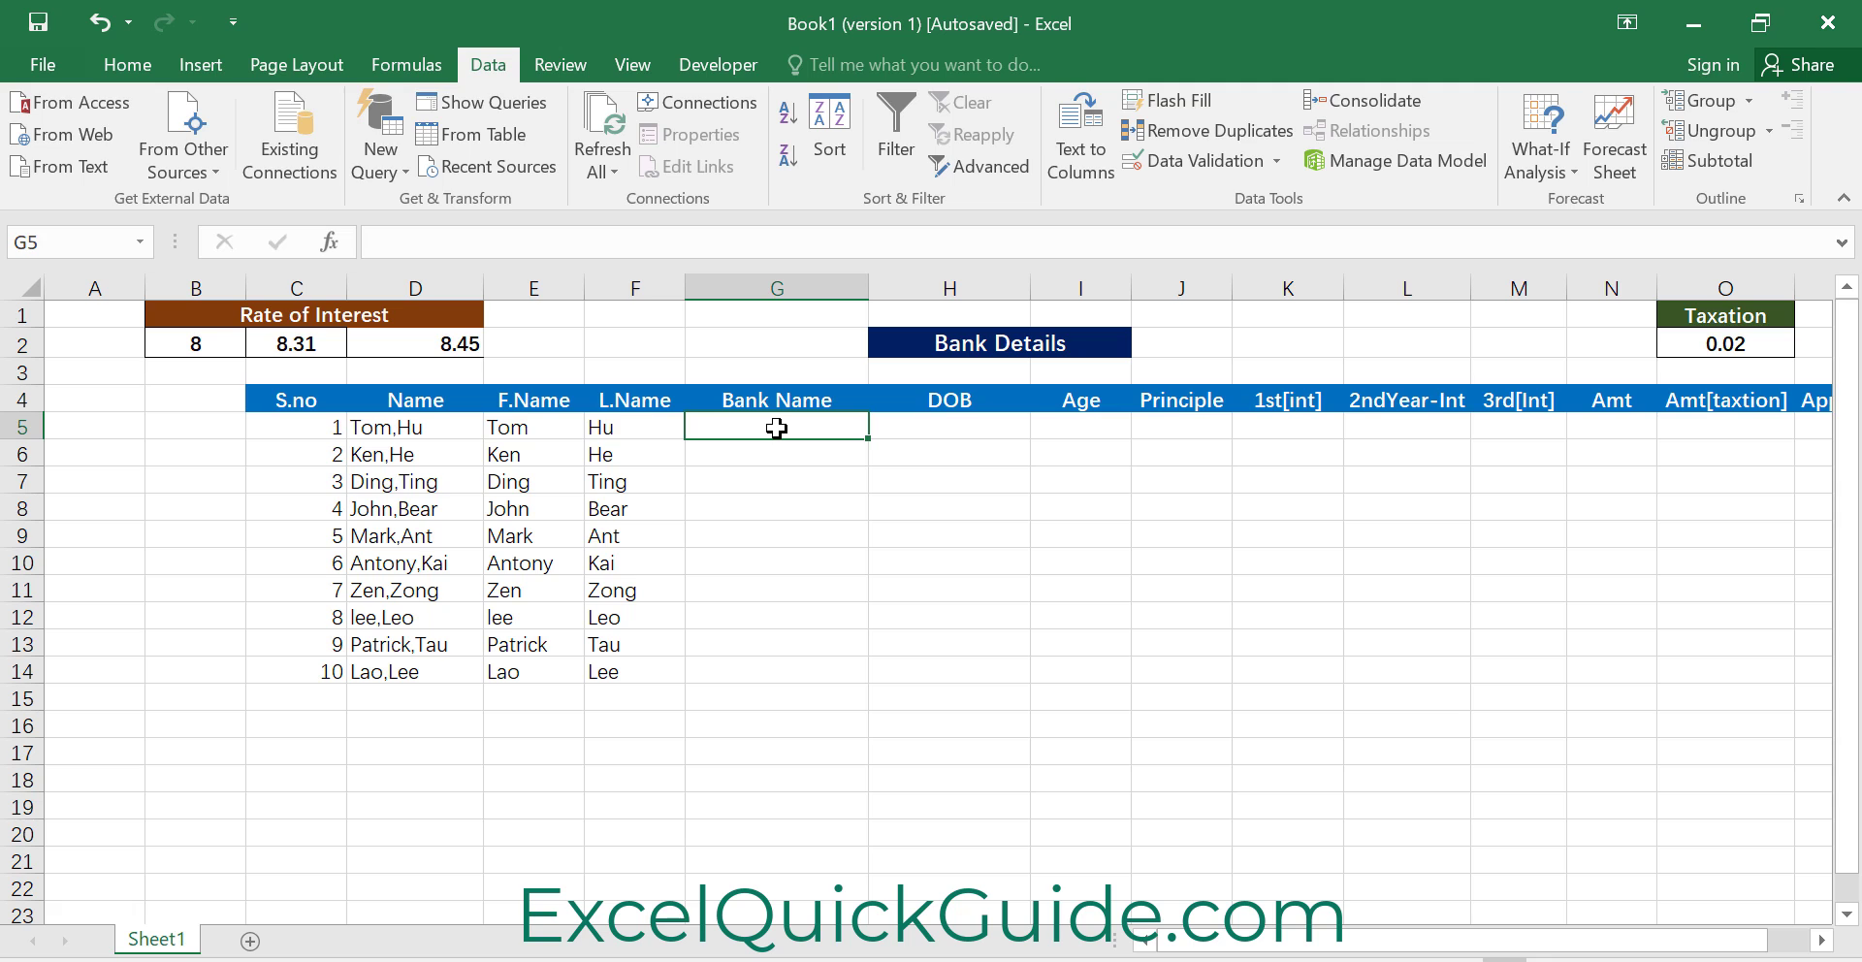
text(=)
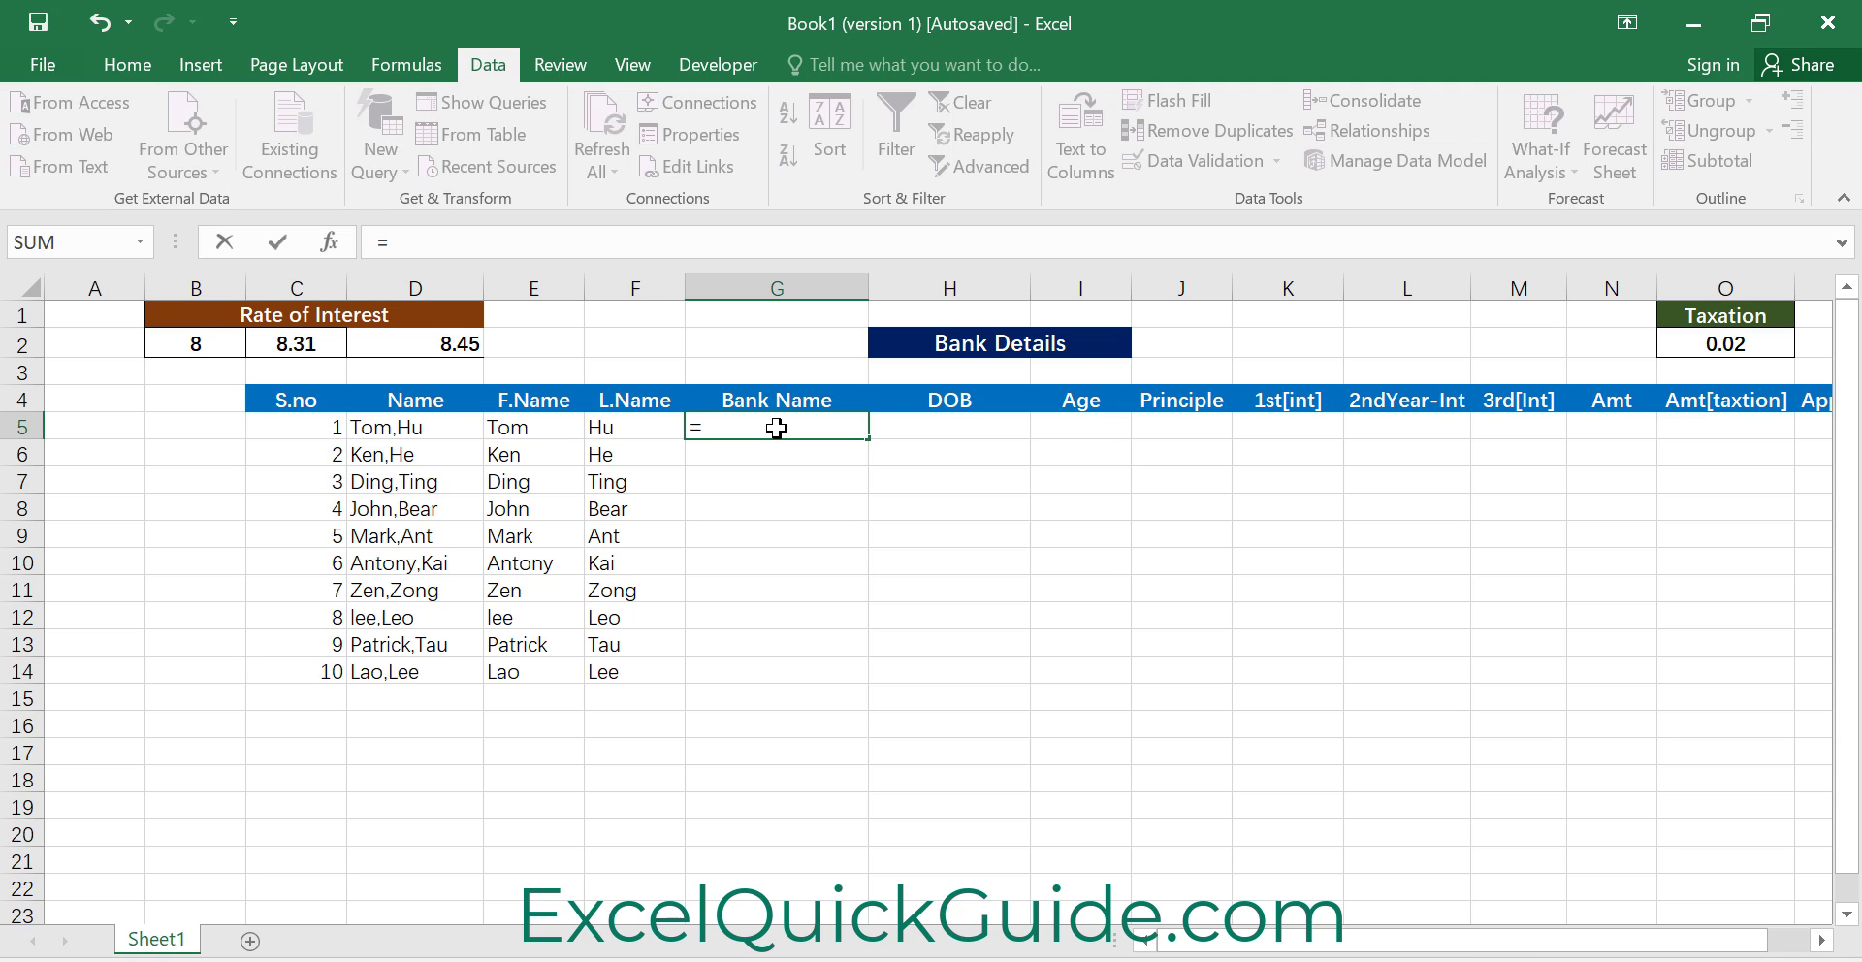
text(co)
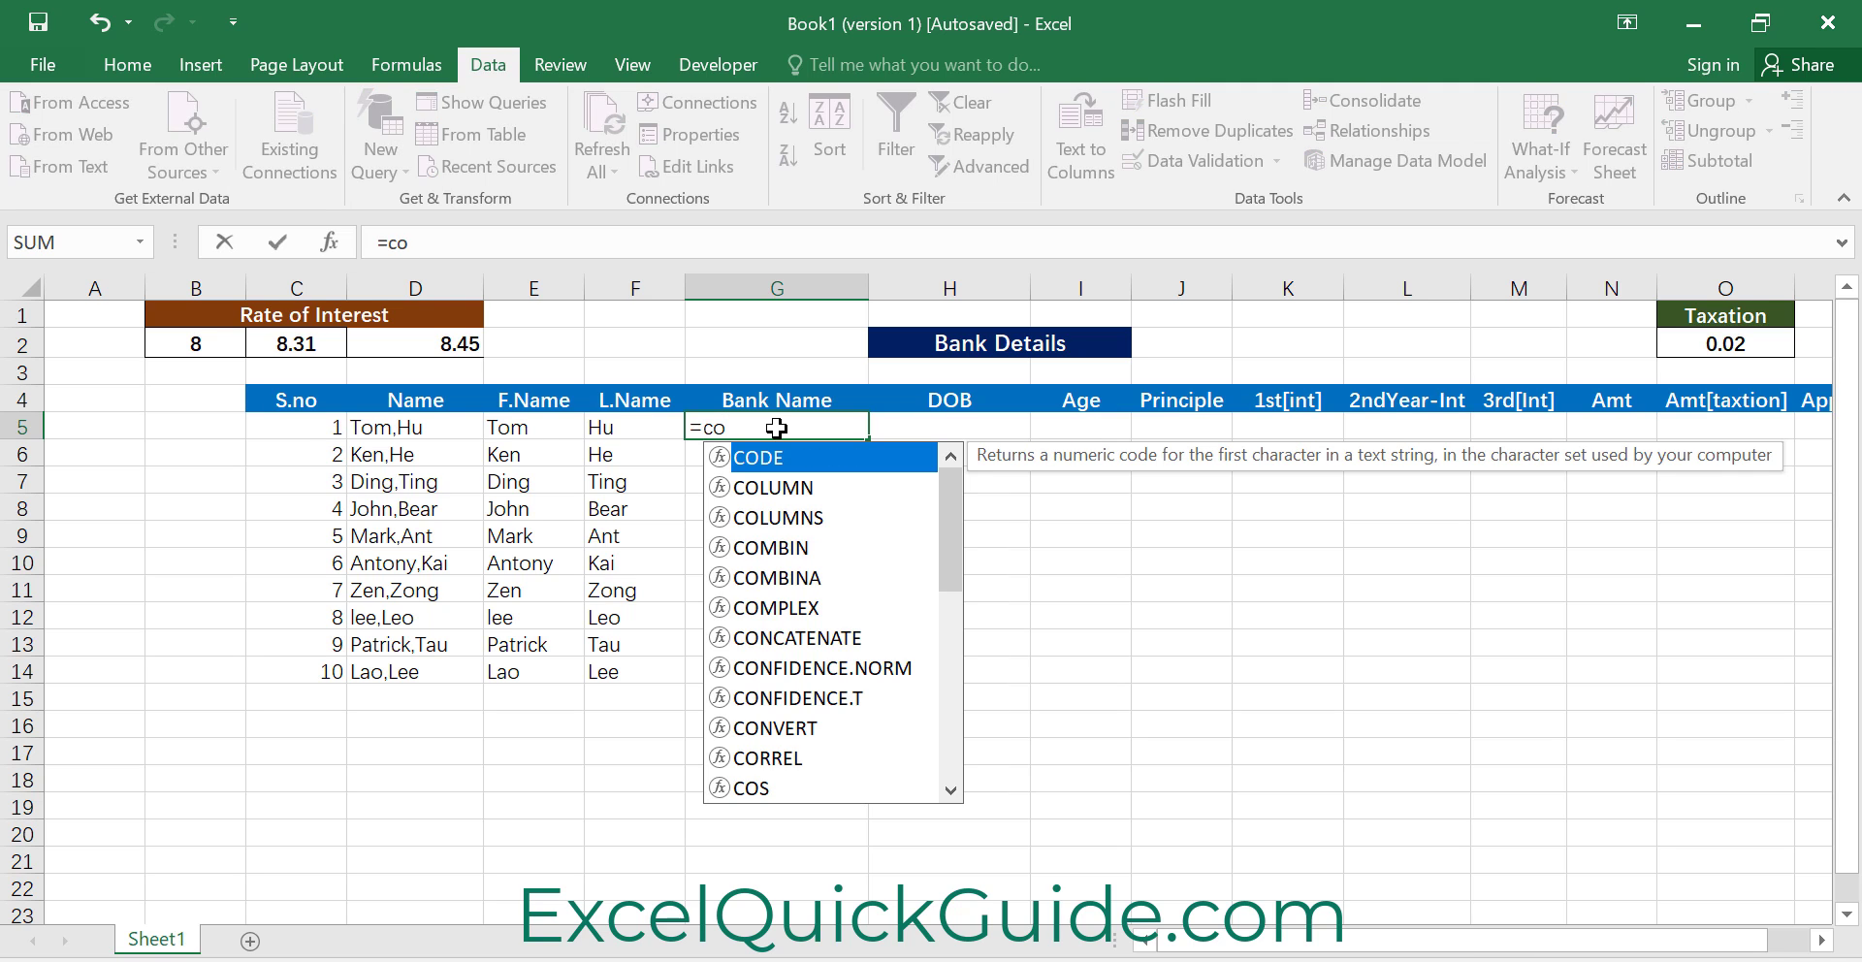
text(n)
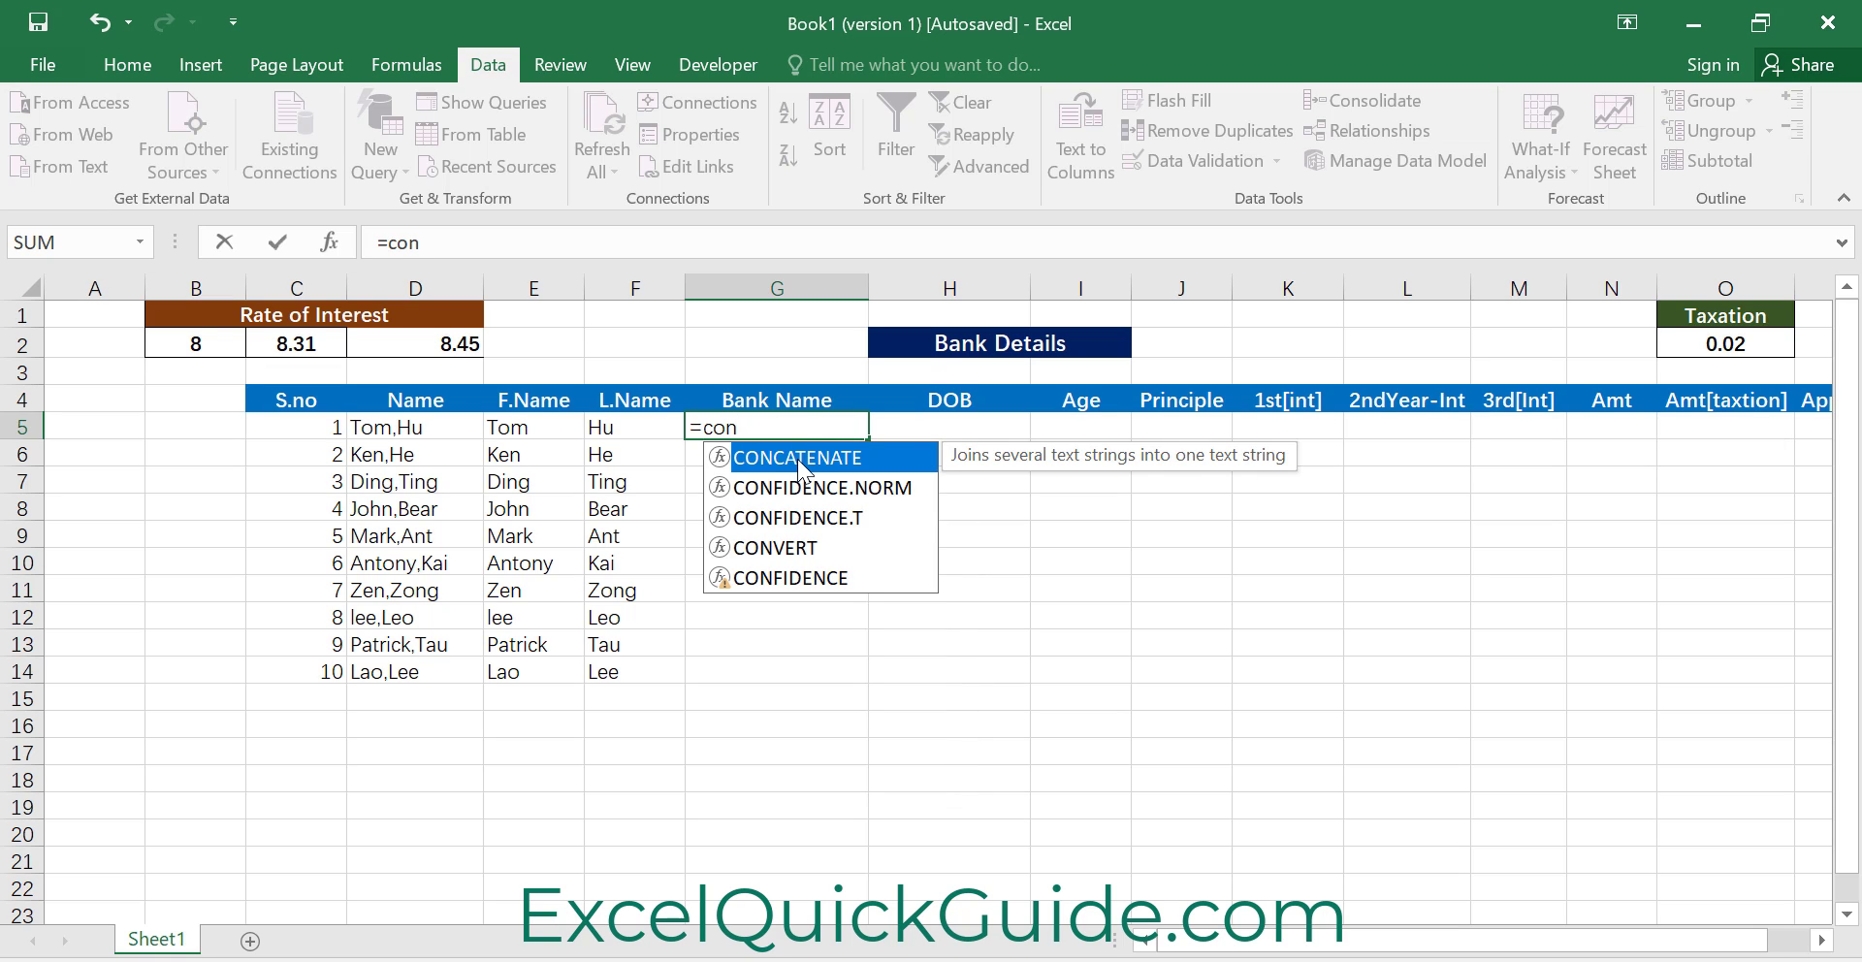
double_click(797, 458)
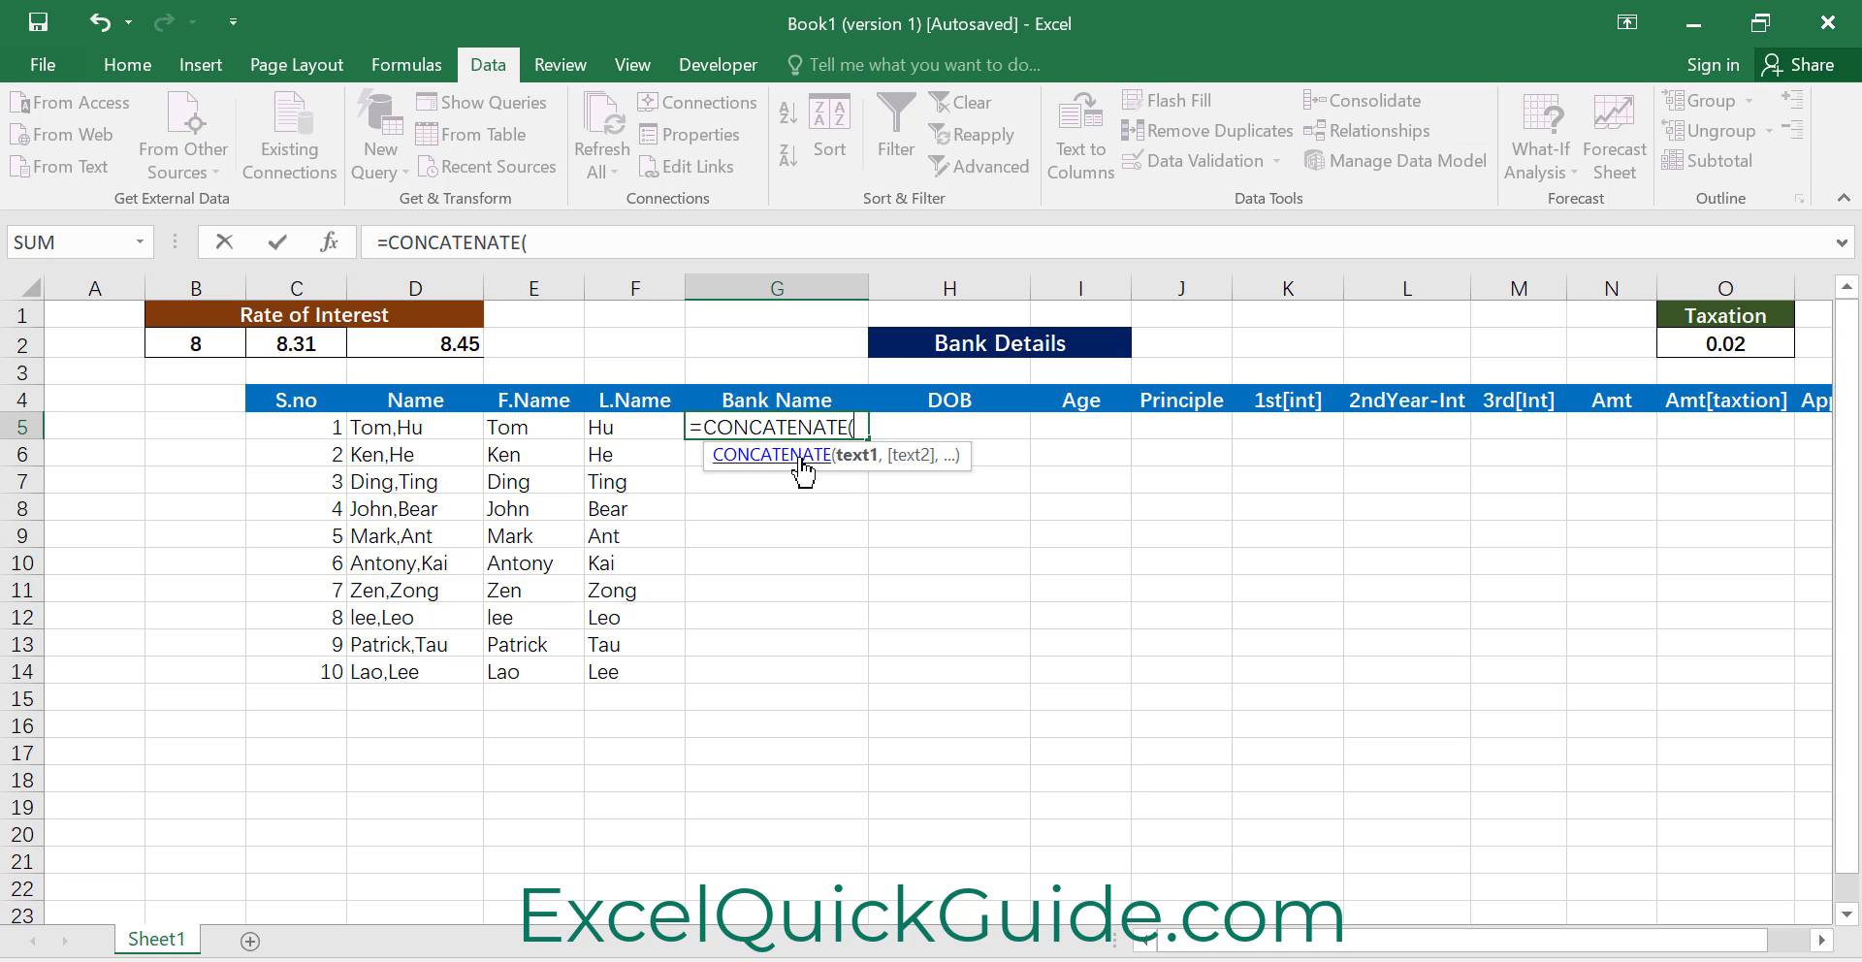
click(612, 424)
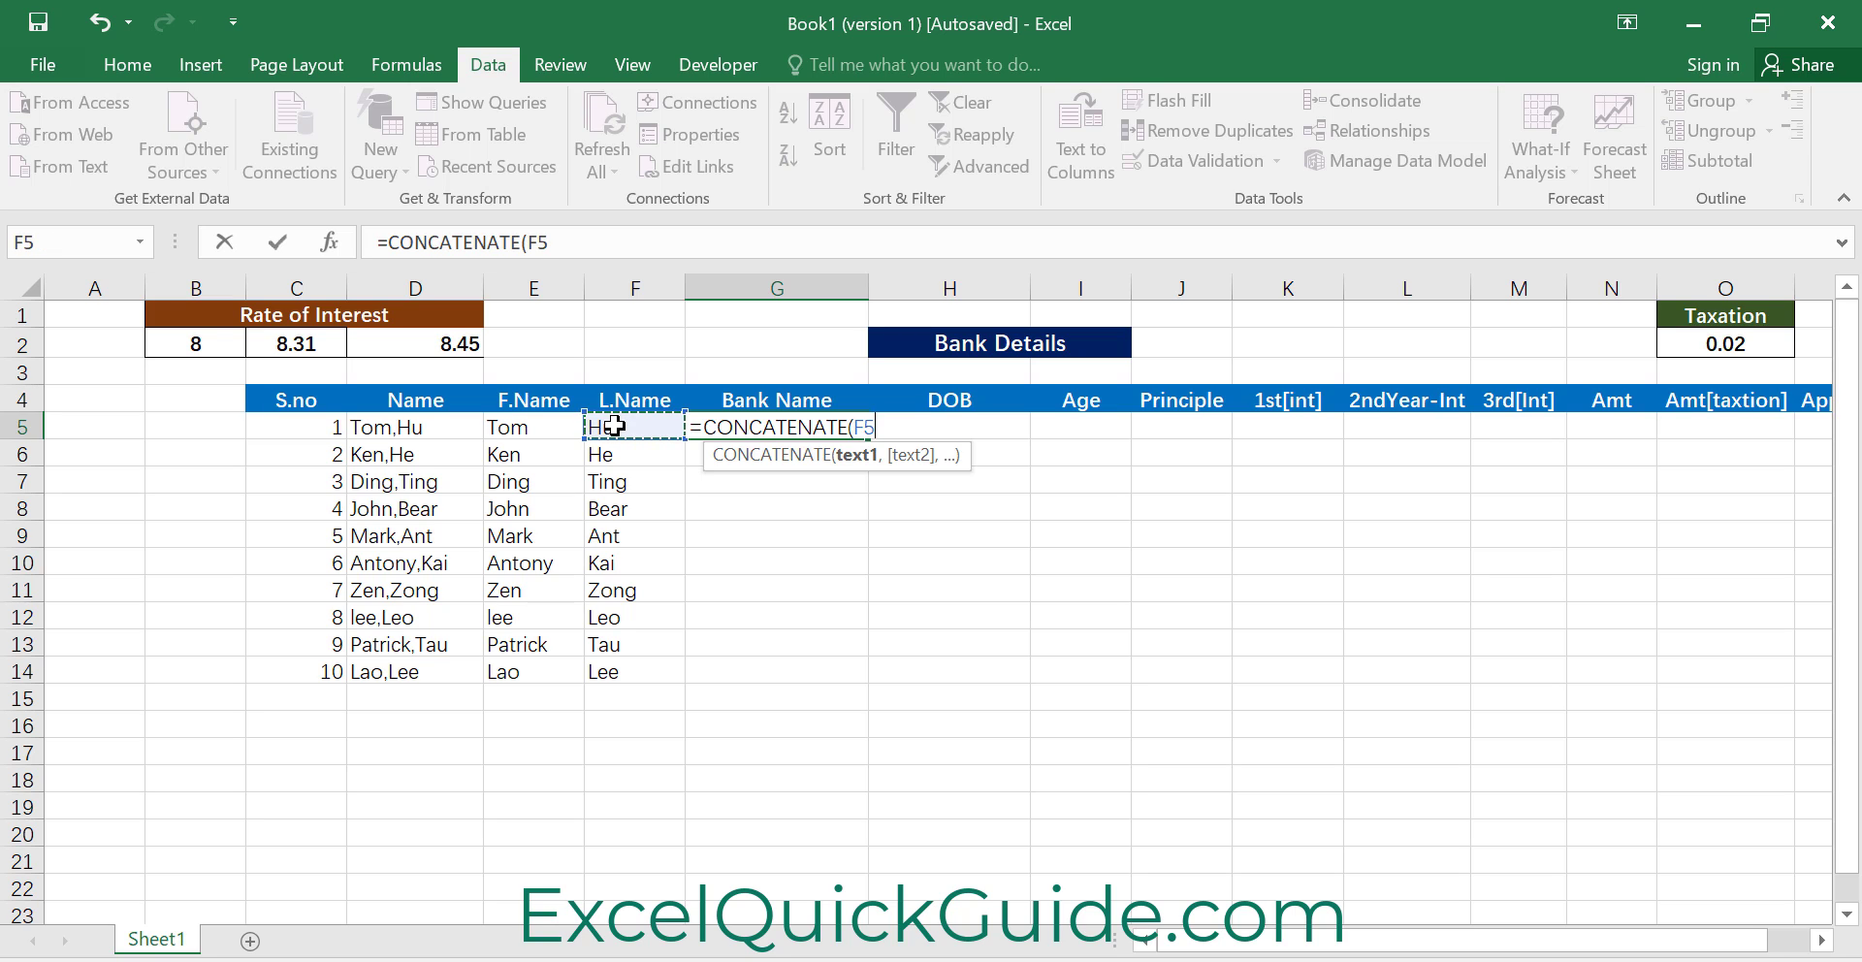
text(,)
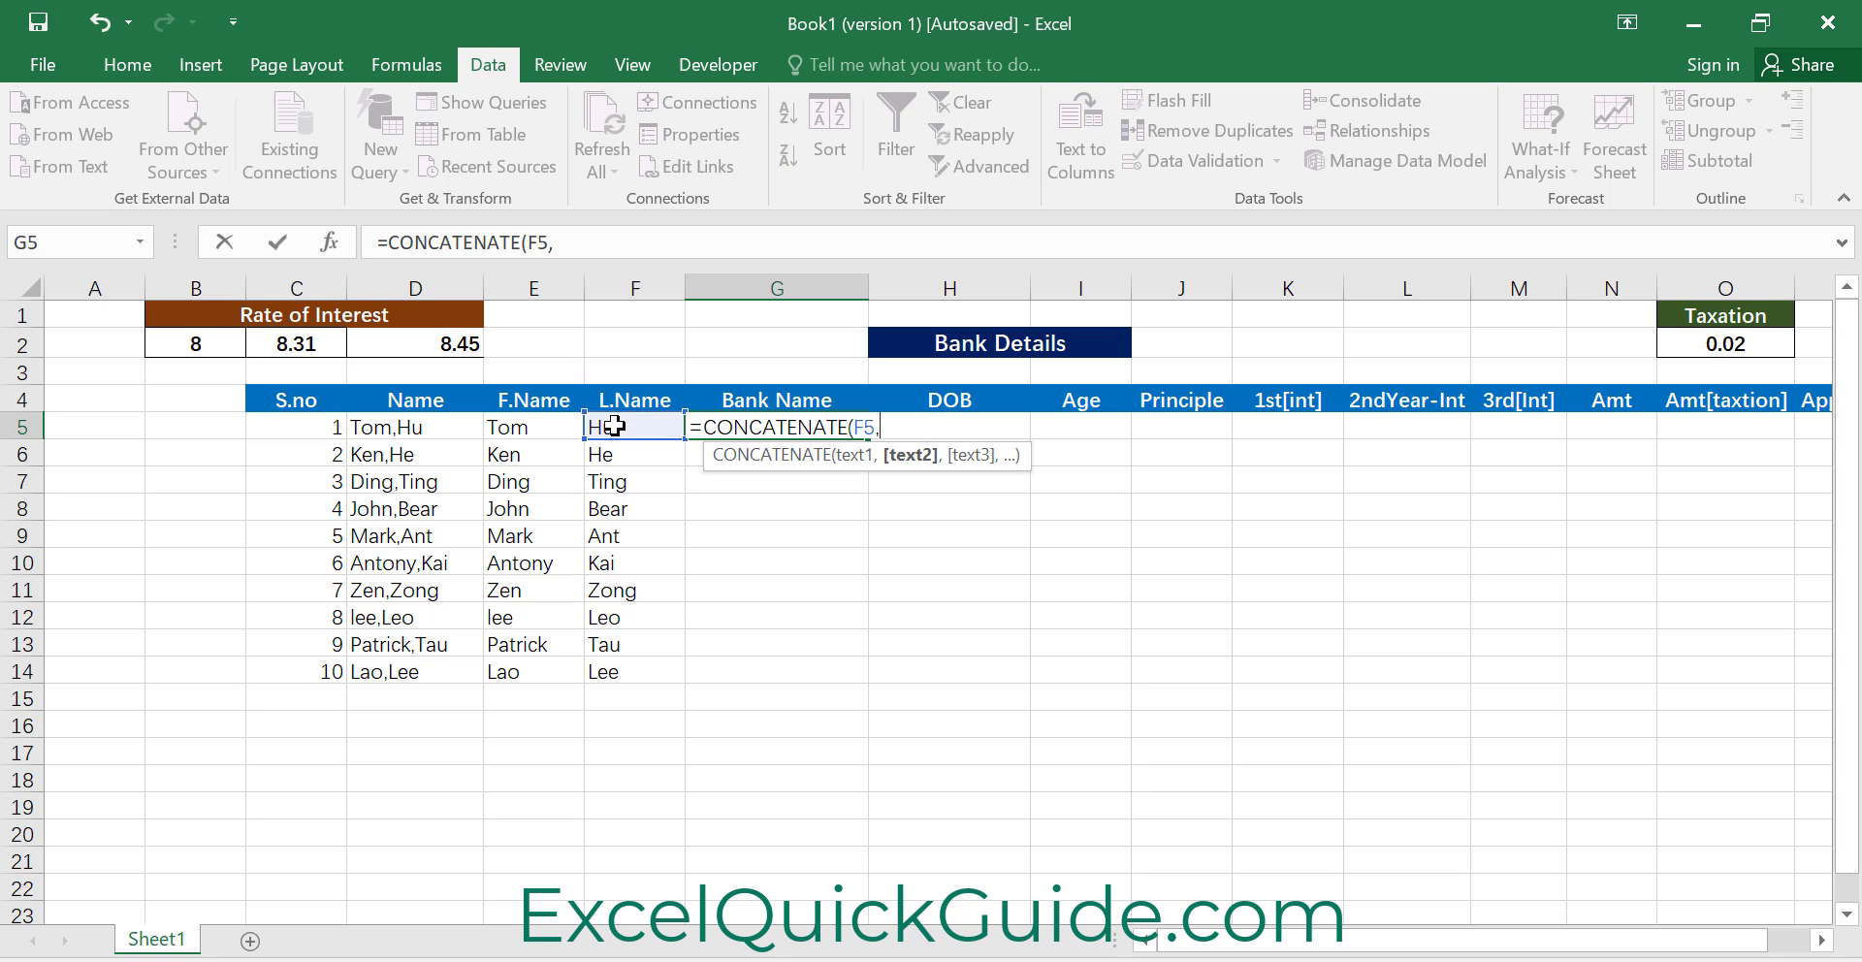
text(" ",)
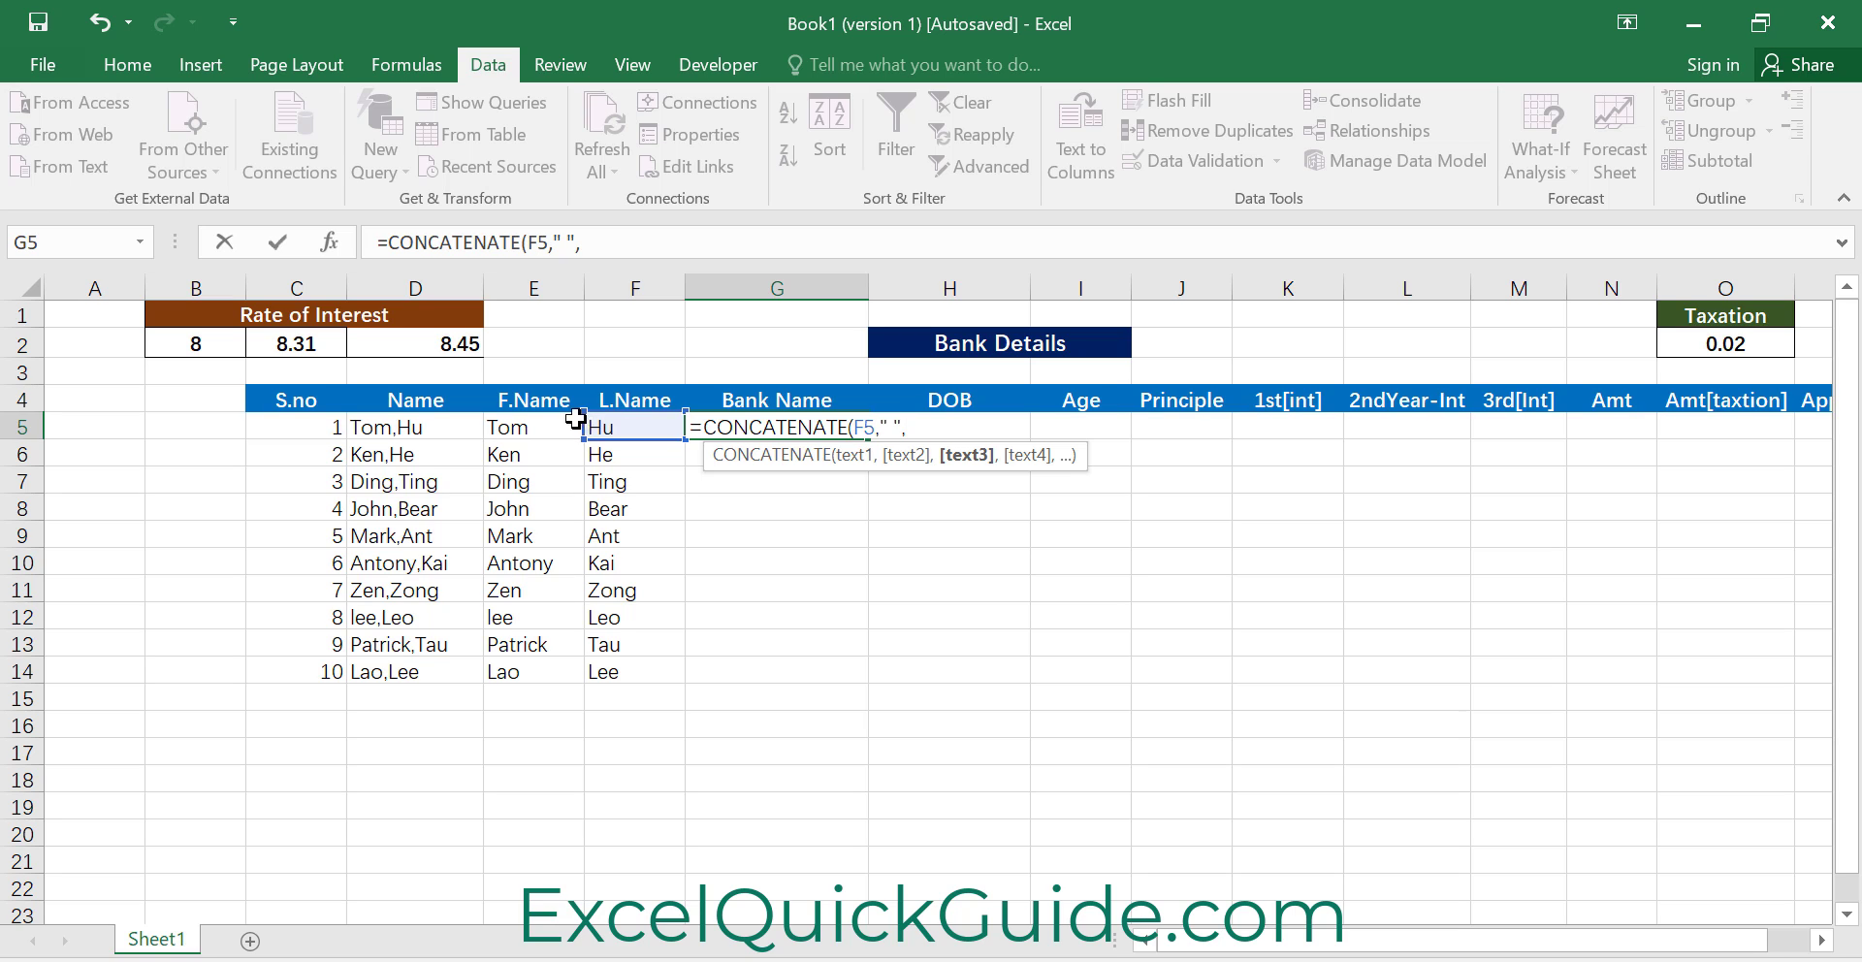
click(515, 425)
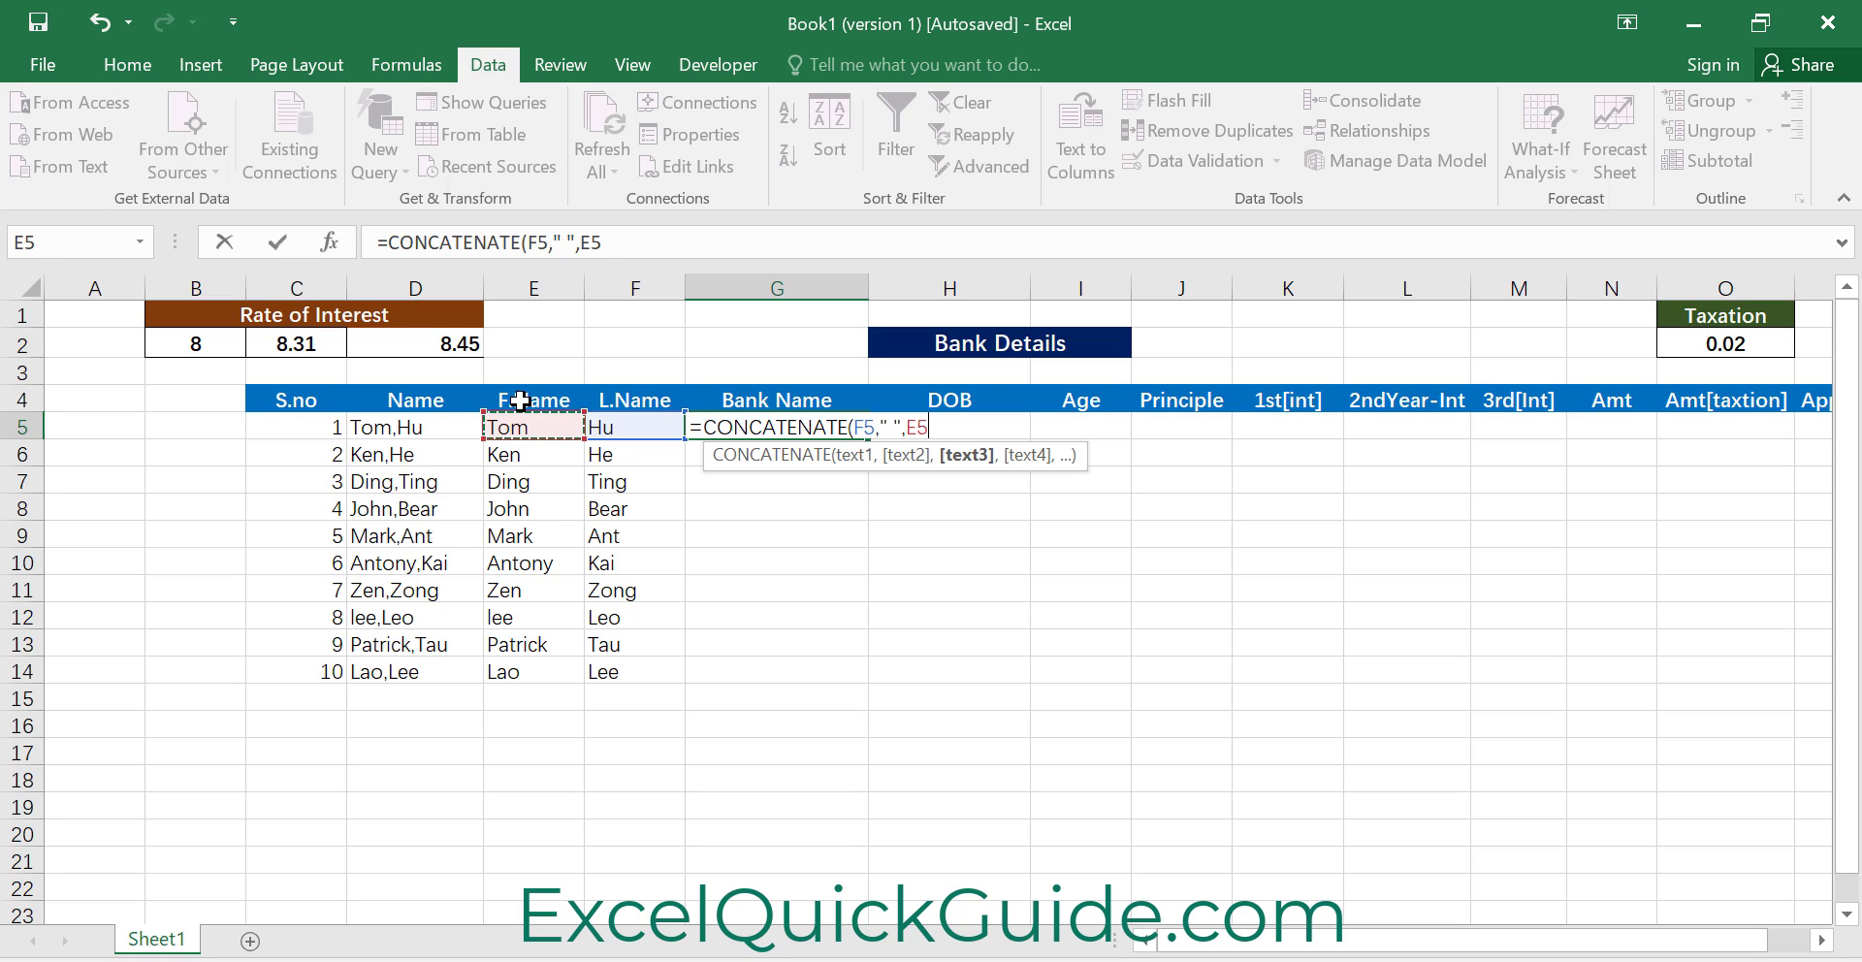
text())
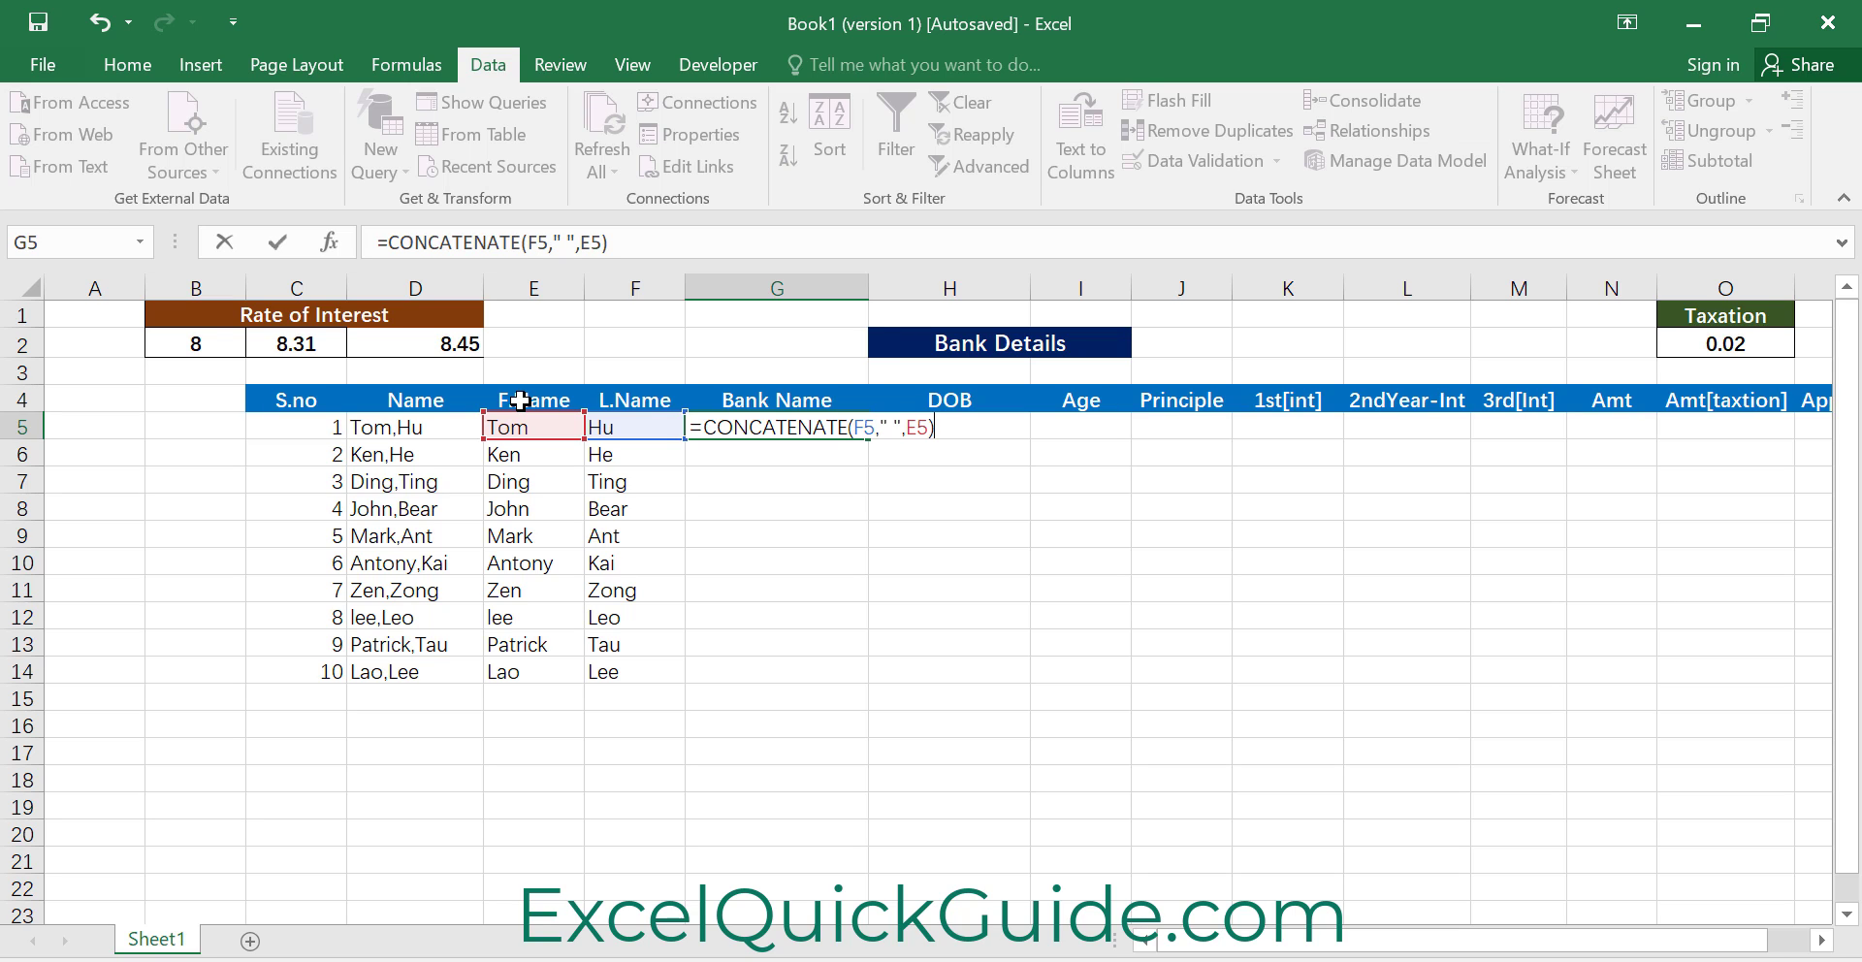
key(Return)
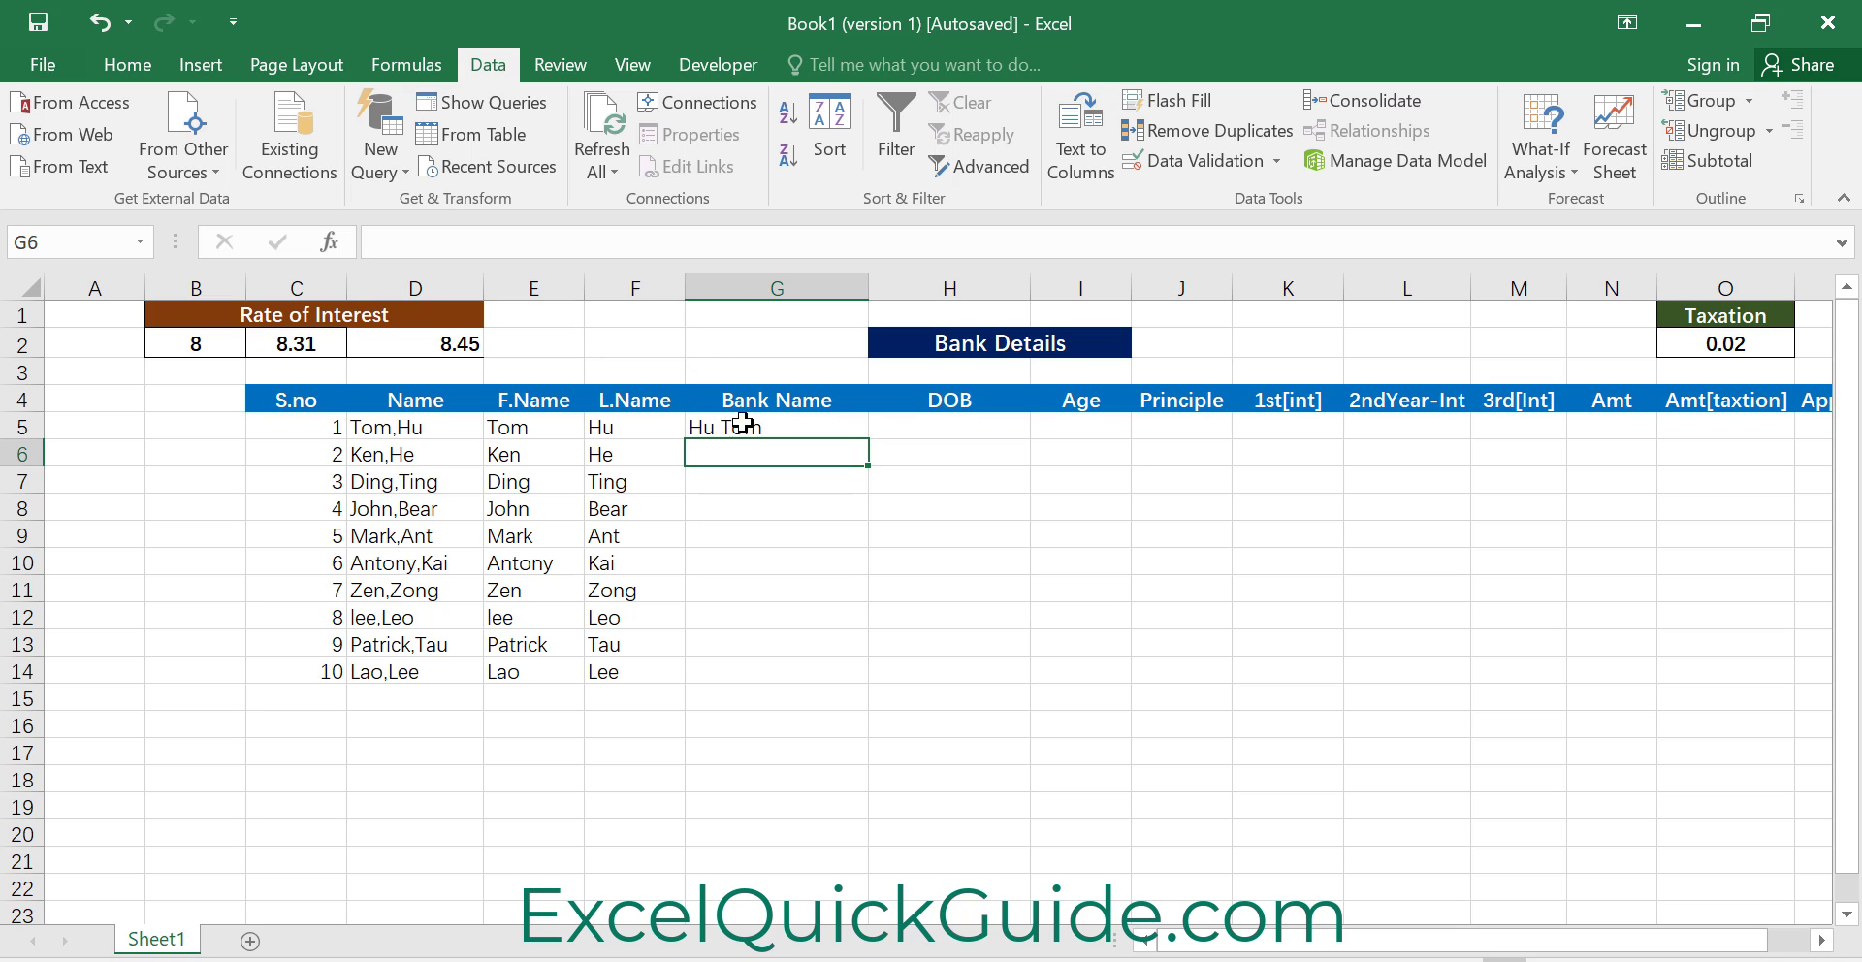
Copy the Bank Name formula from G5 down through G14 and narrow column G slightly
click(791, 426)
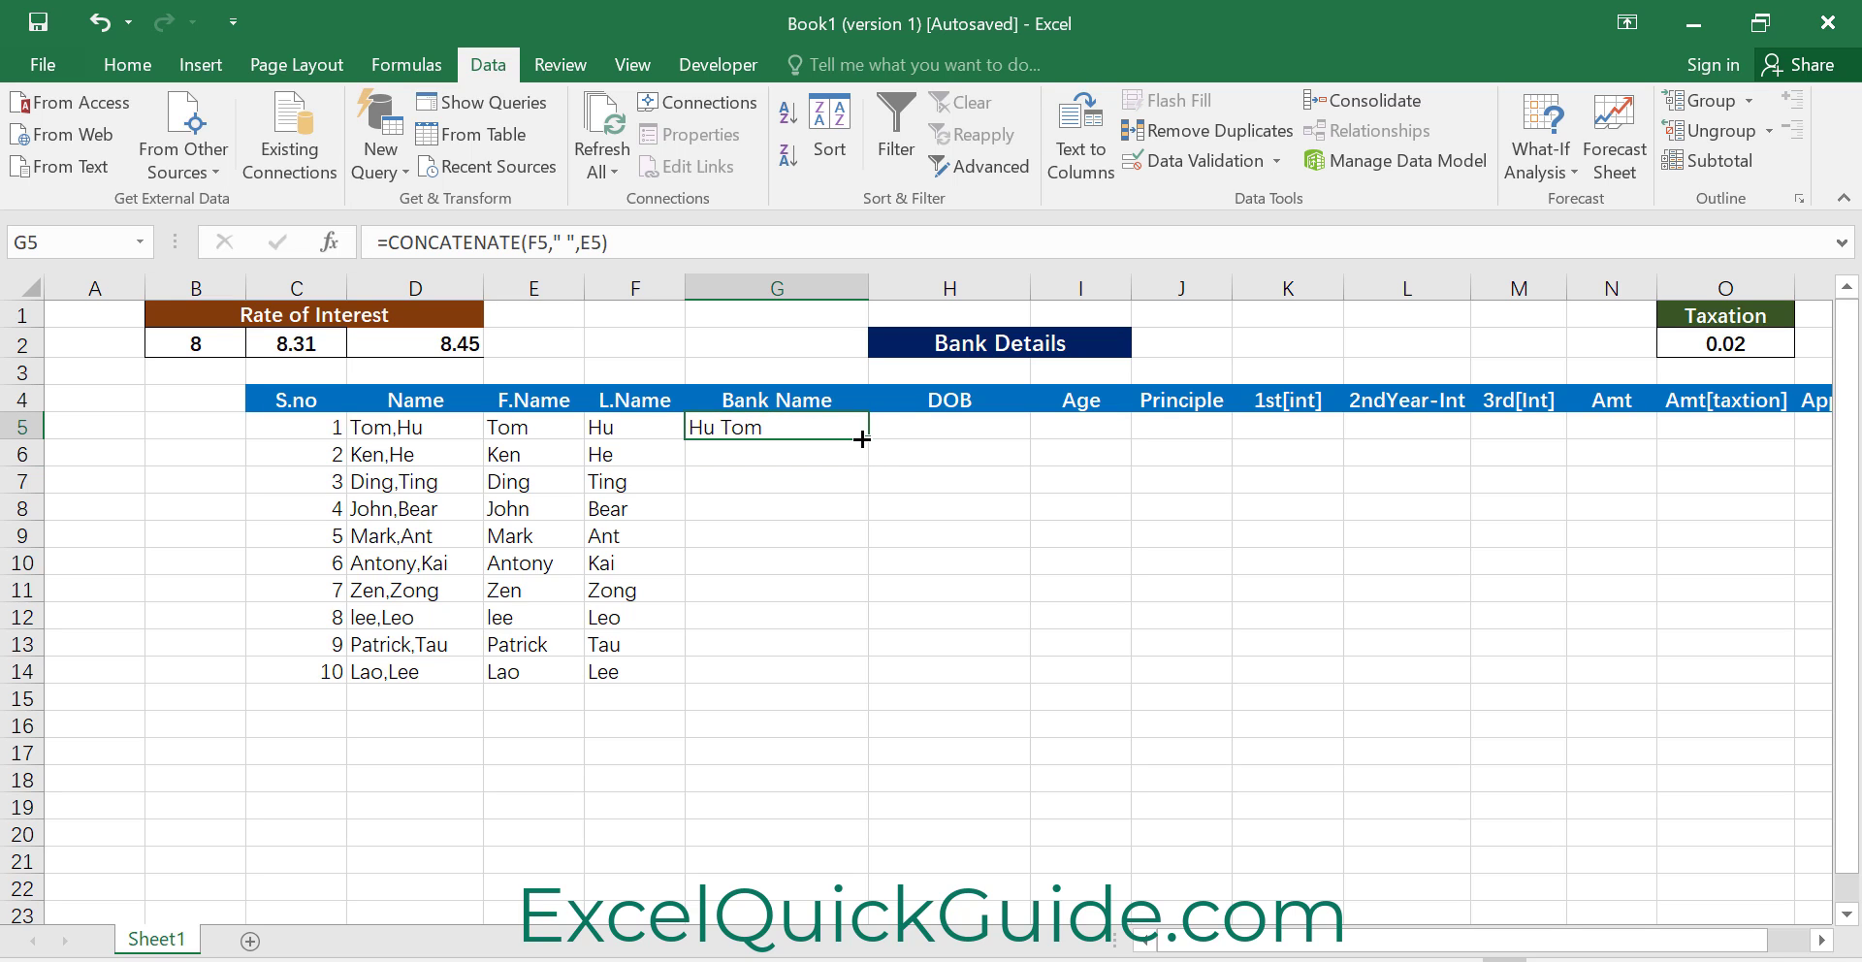
drag(864, 440, 832, 645)
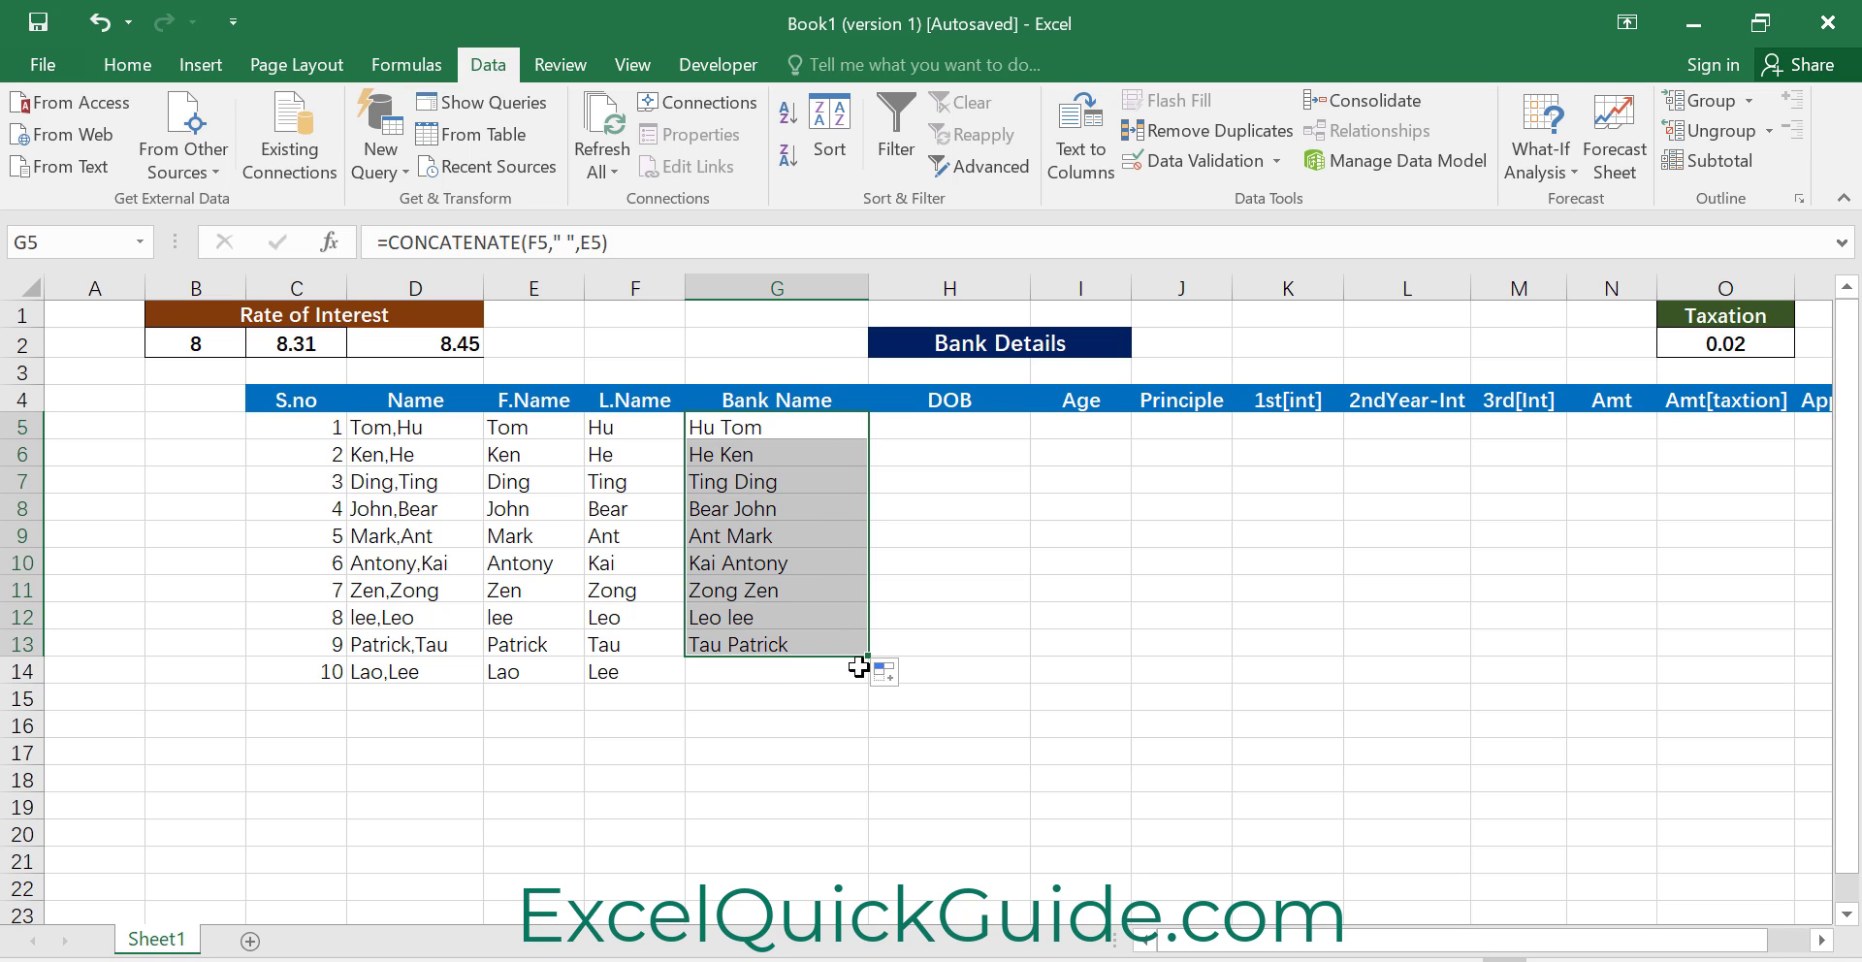
drag(869, 659, 869, 685)
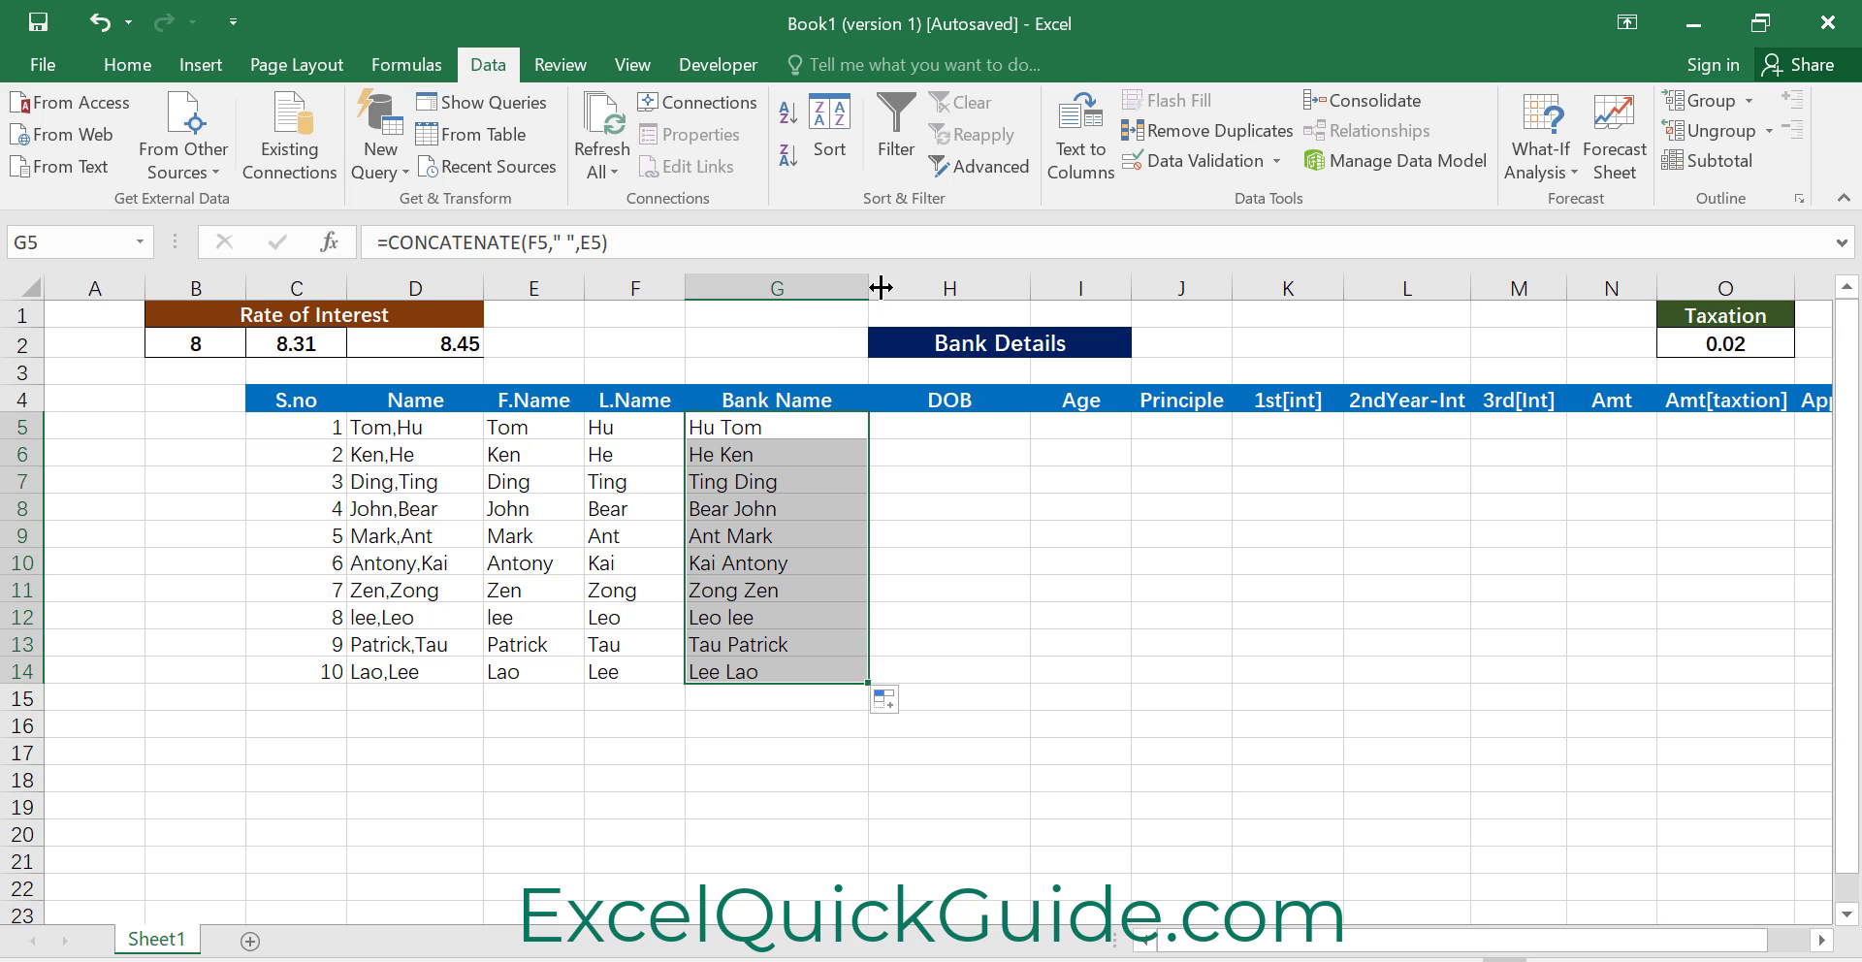
drag(872, 288, 849, 288)
Enter =RANDBETWEEN(DATE(1980,1,1),DATE(2000,1,1)) in DOB cell H5 to generate a random date
click(907, 422)
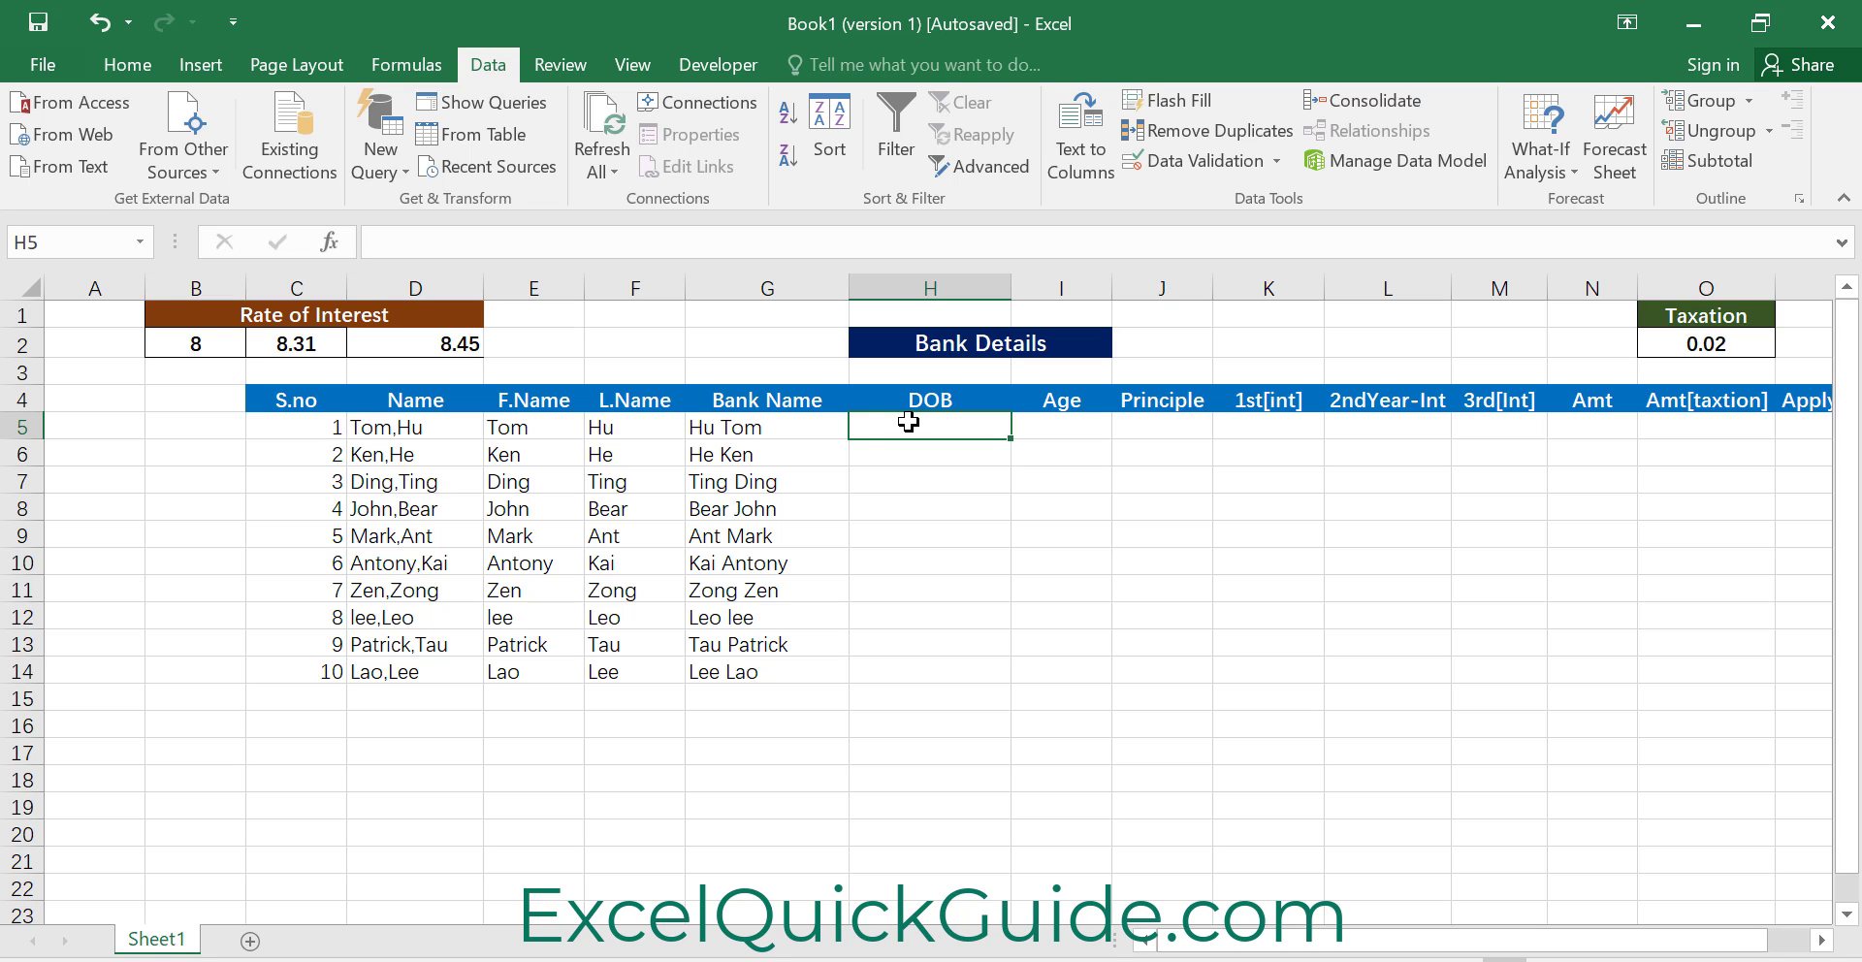
text(=)
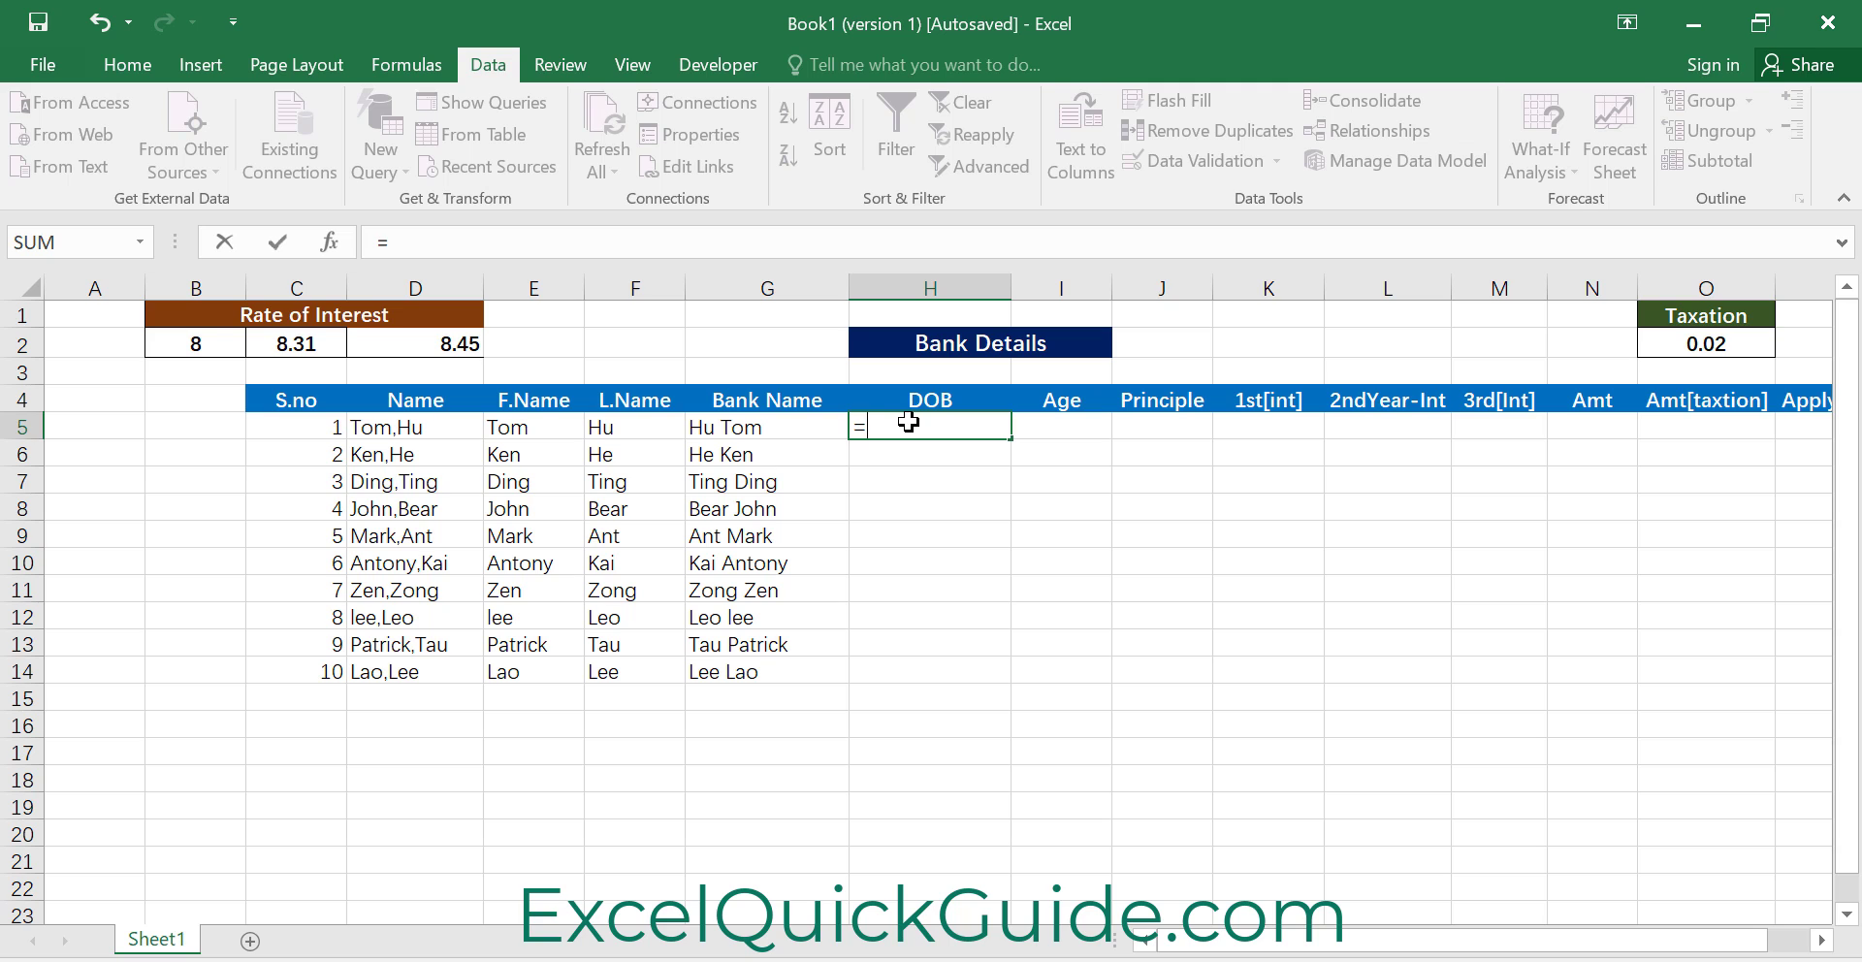
text(ra)
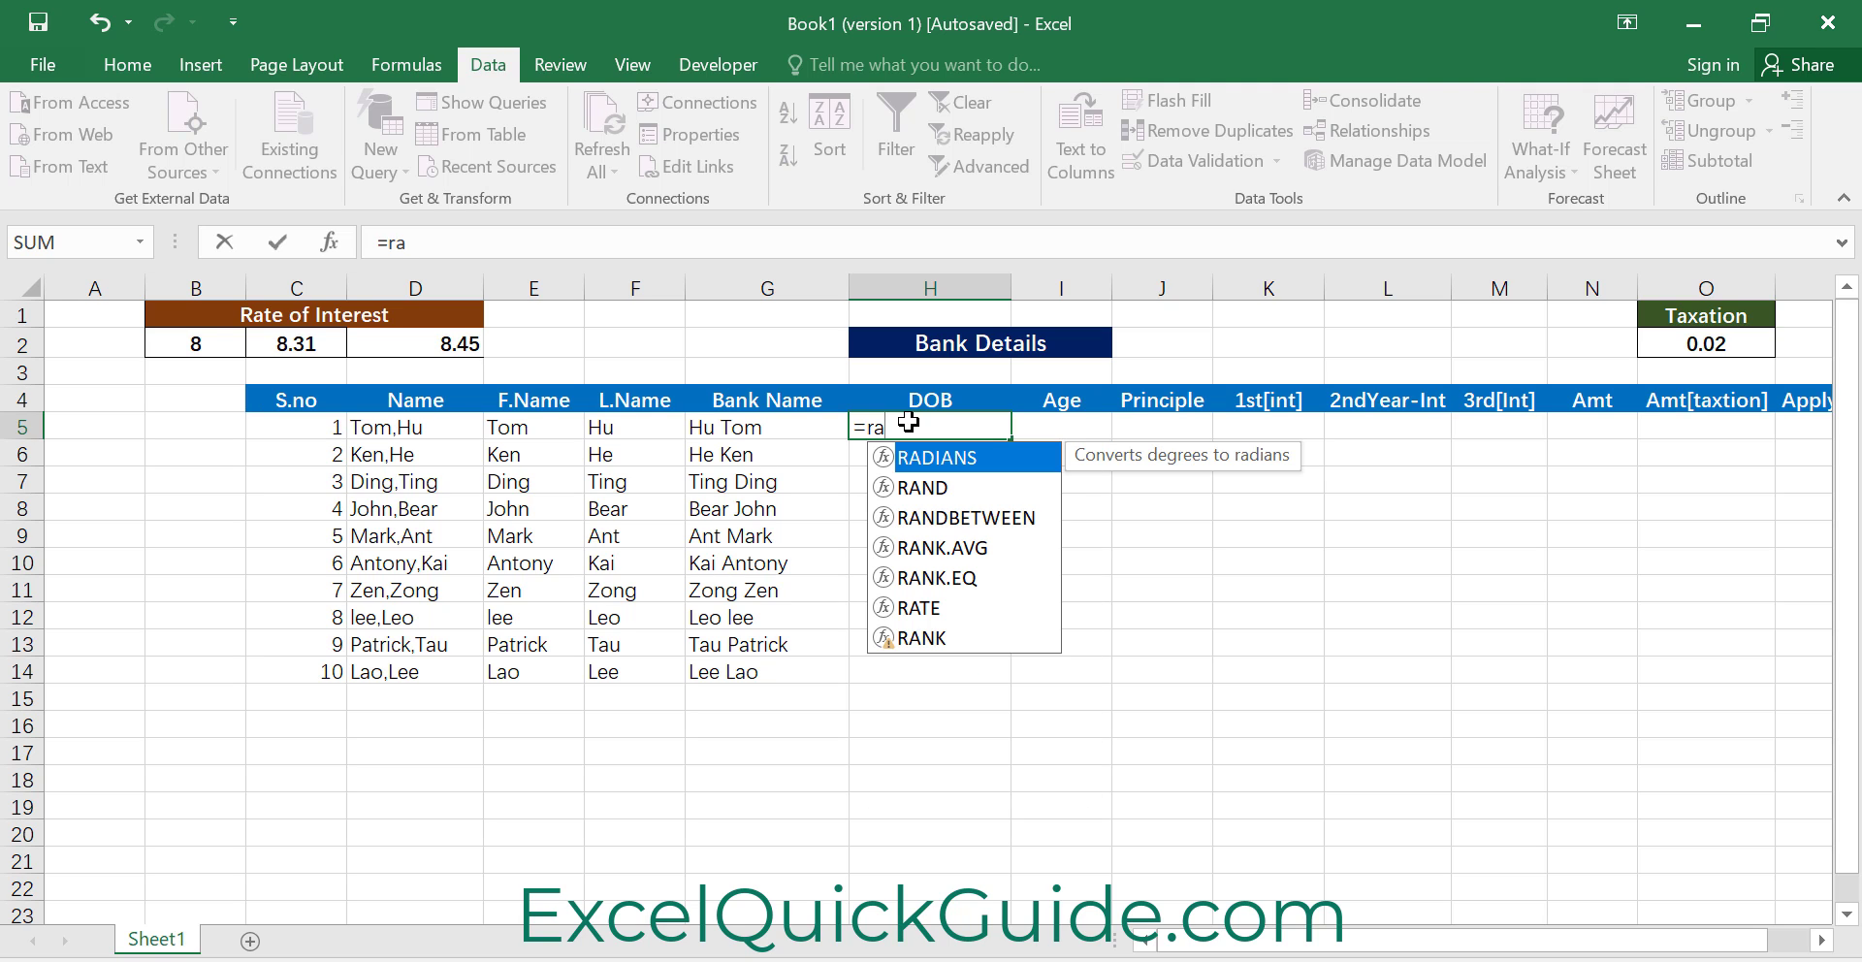
double_click(944, 516)
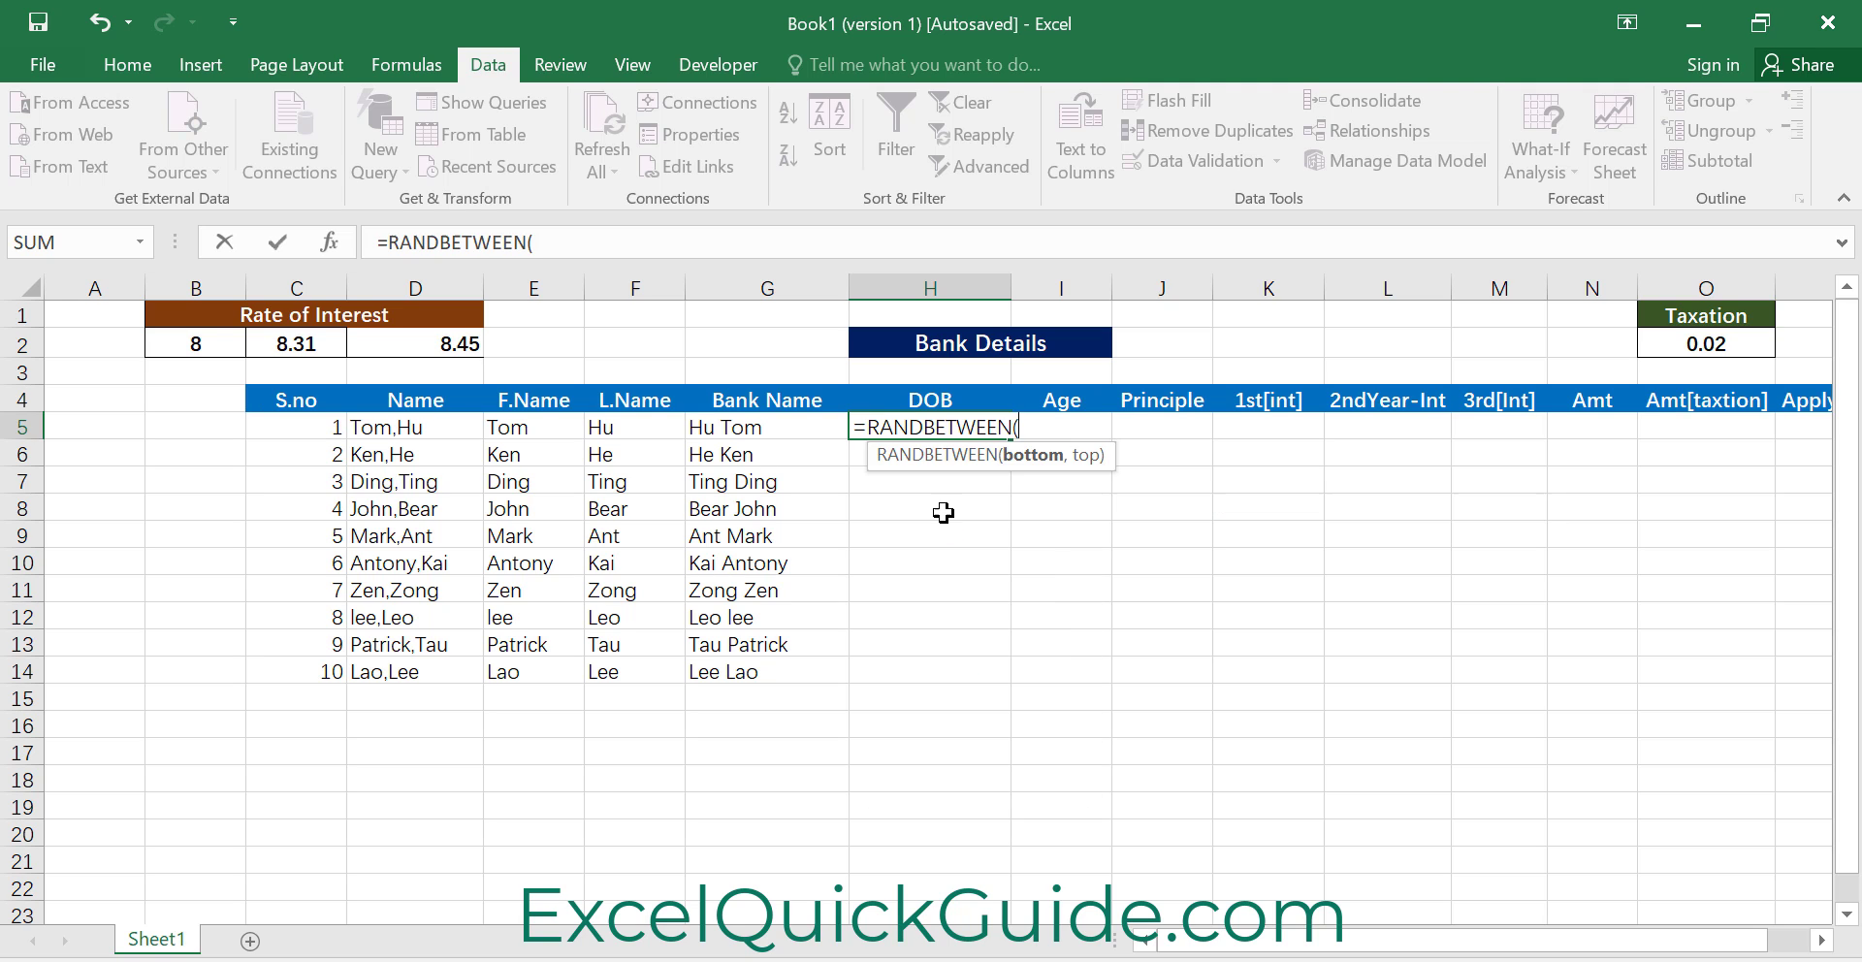
text(date)
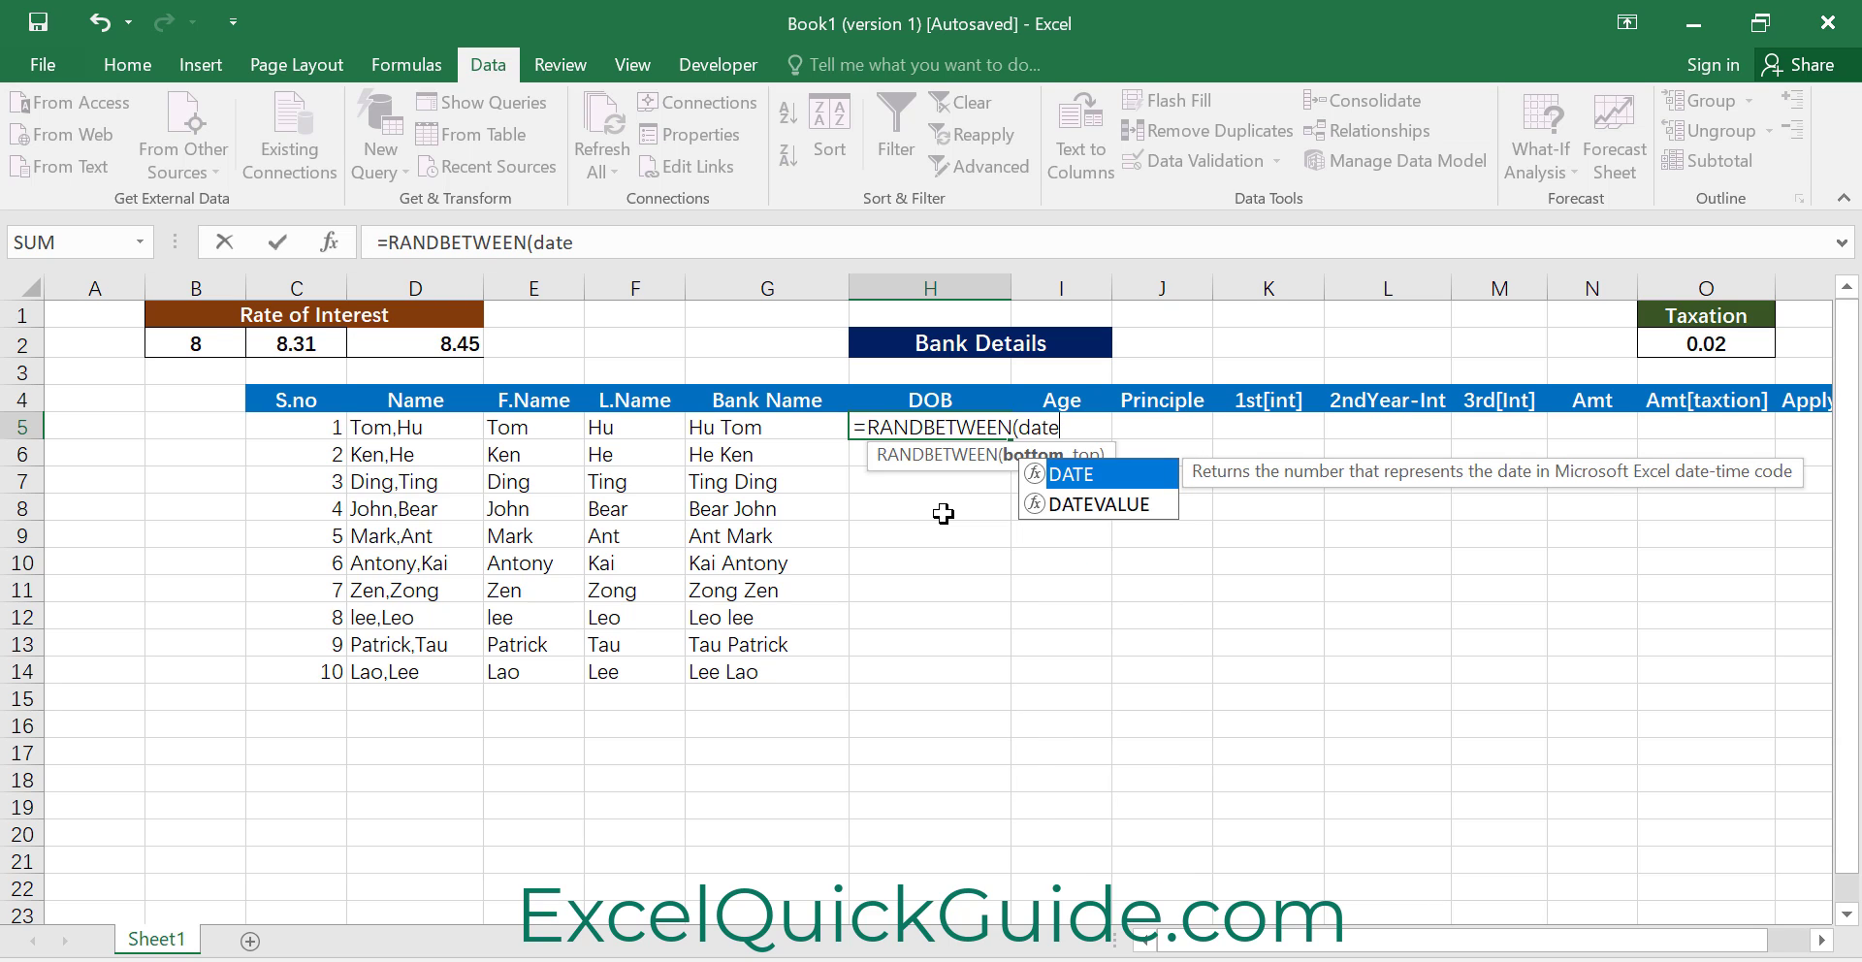
text(()
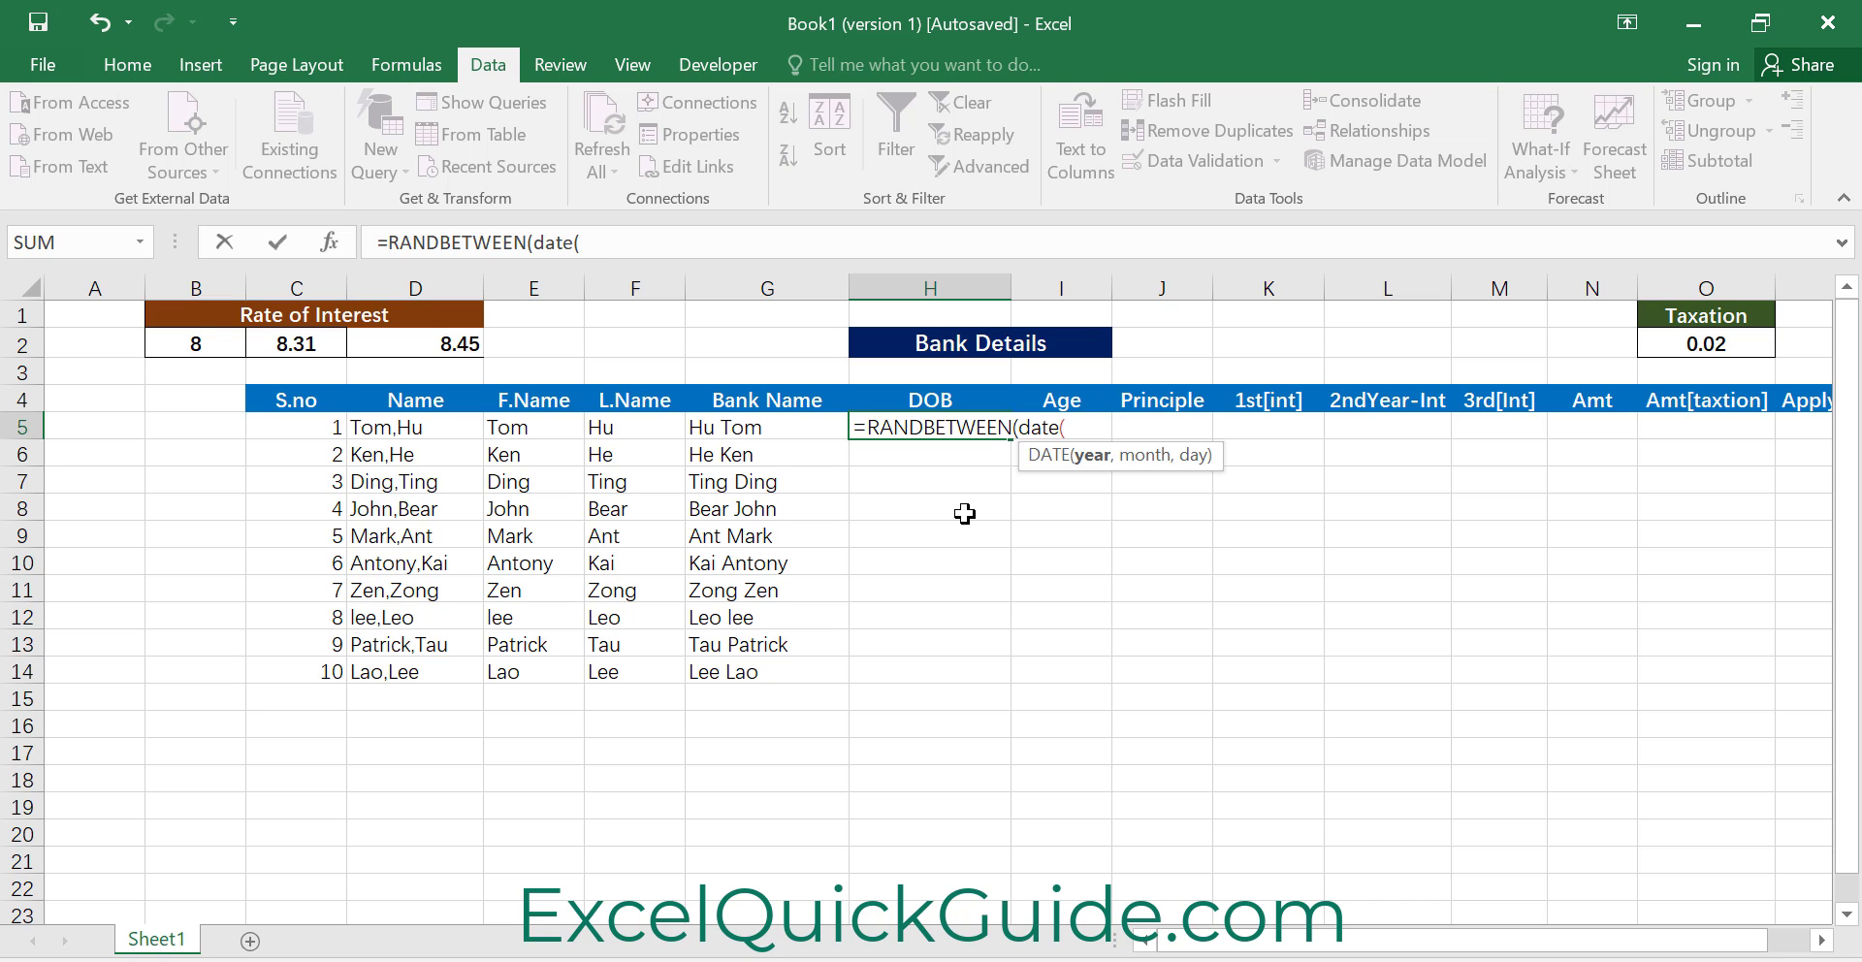
text(199)
key(BackSpace)
text(80,1)
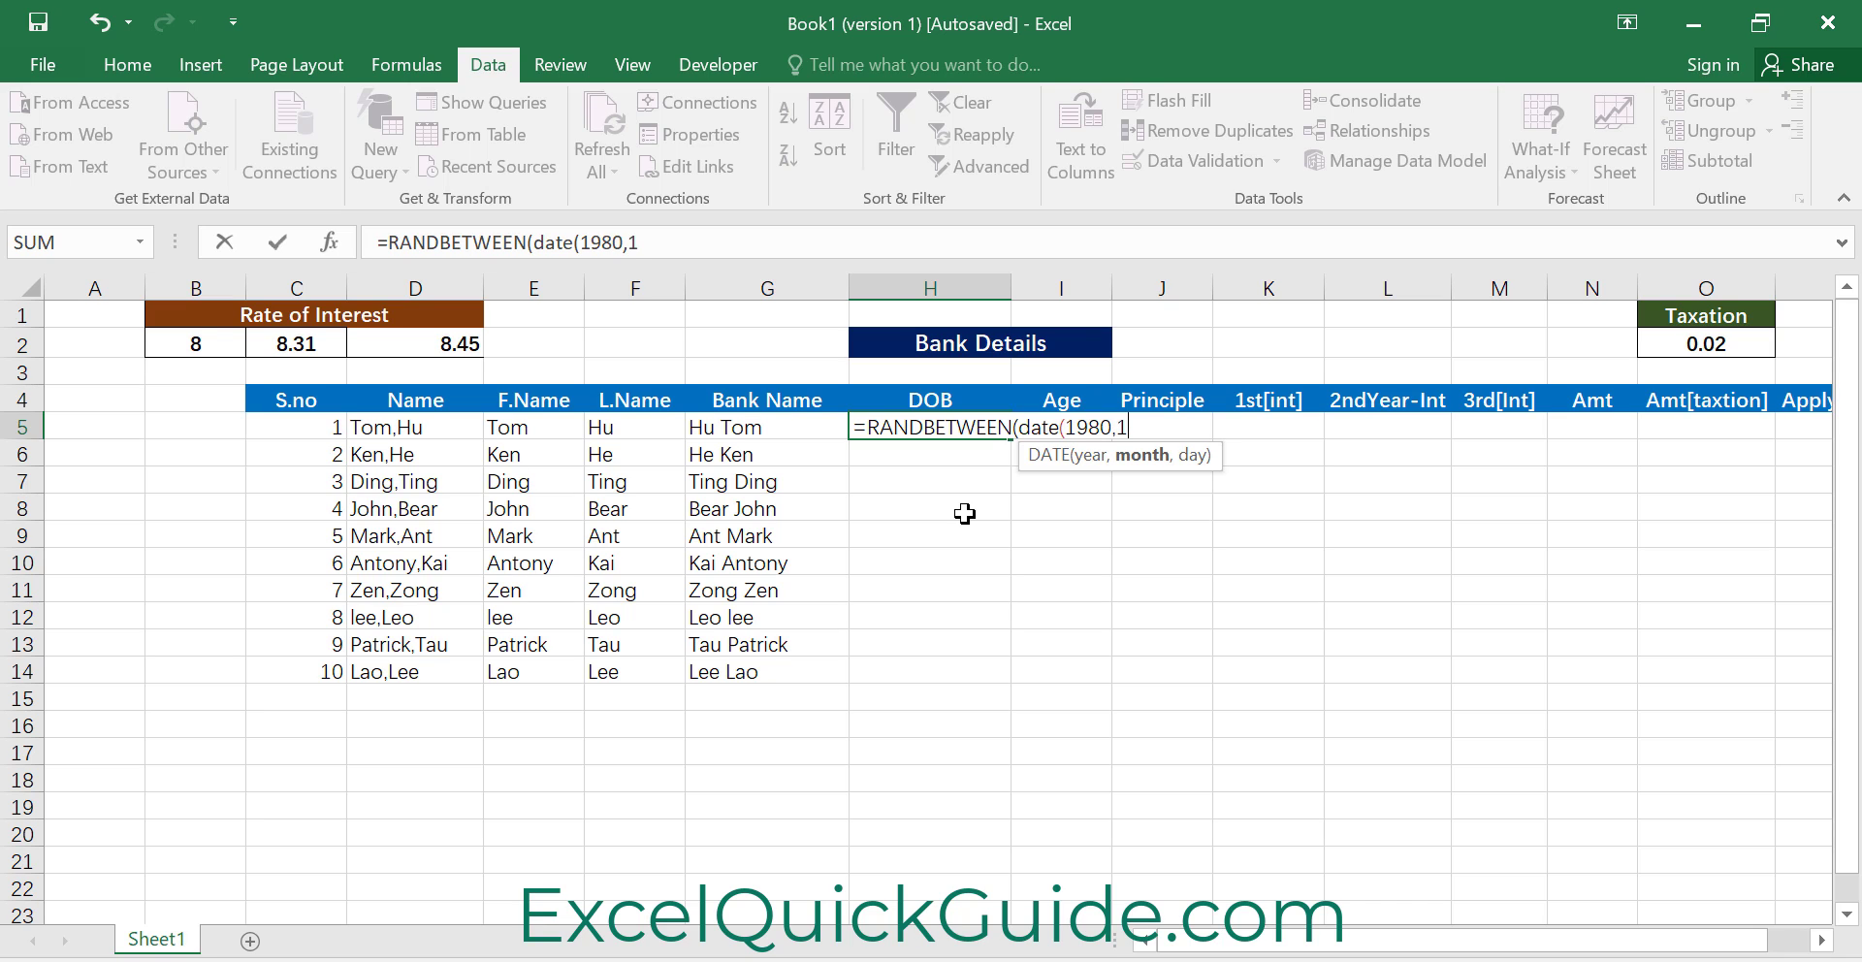
text(,1)
text(),dat)
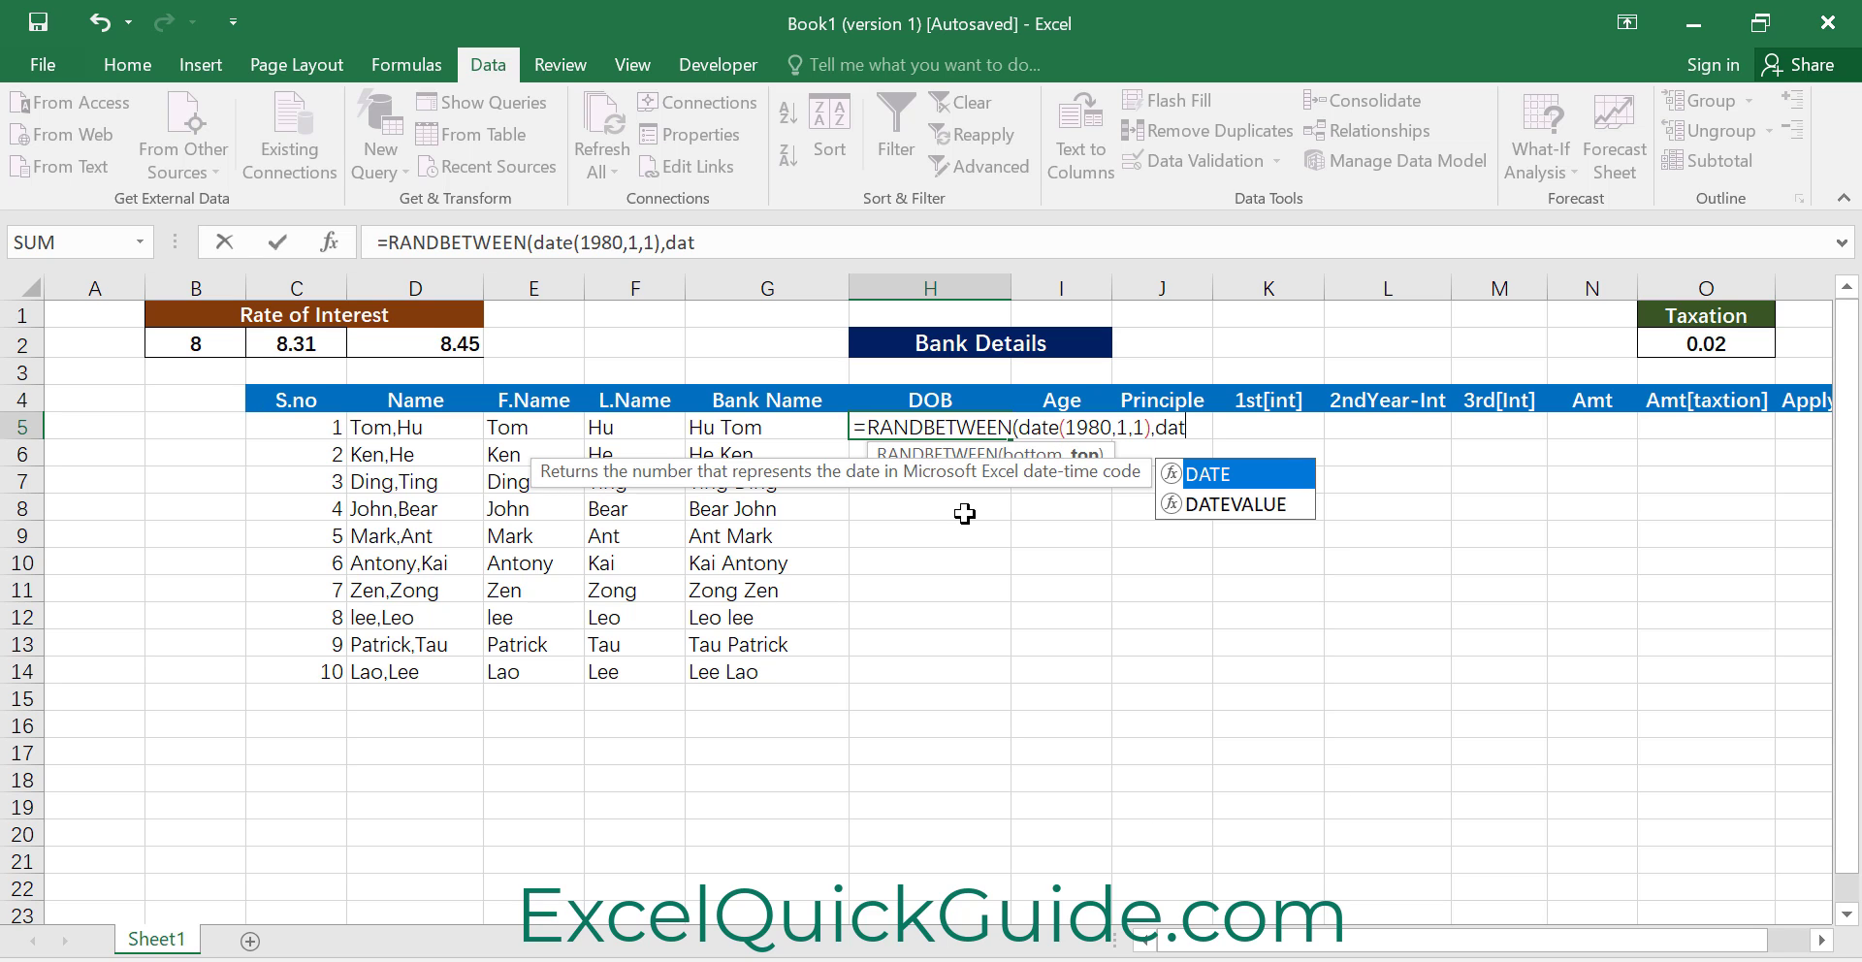
text(e()
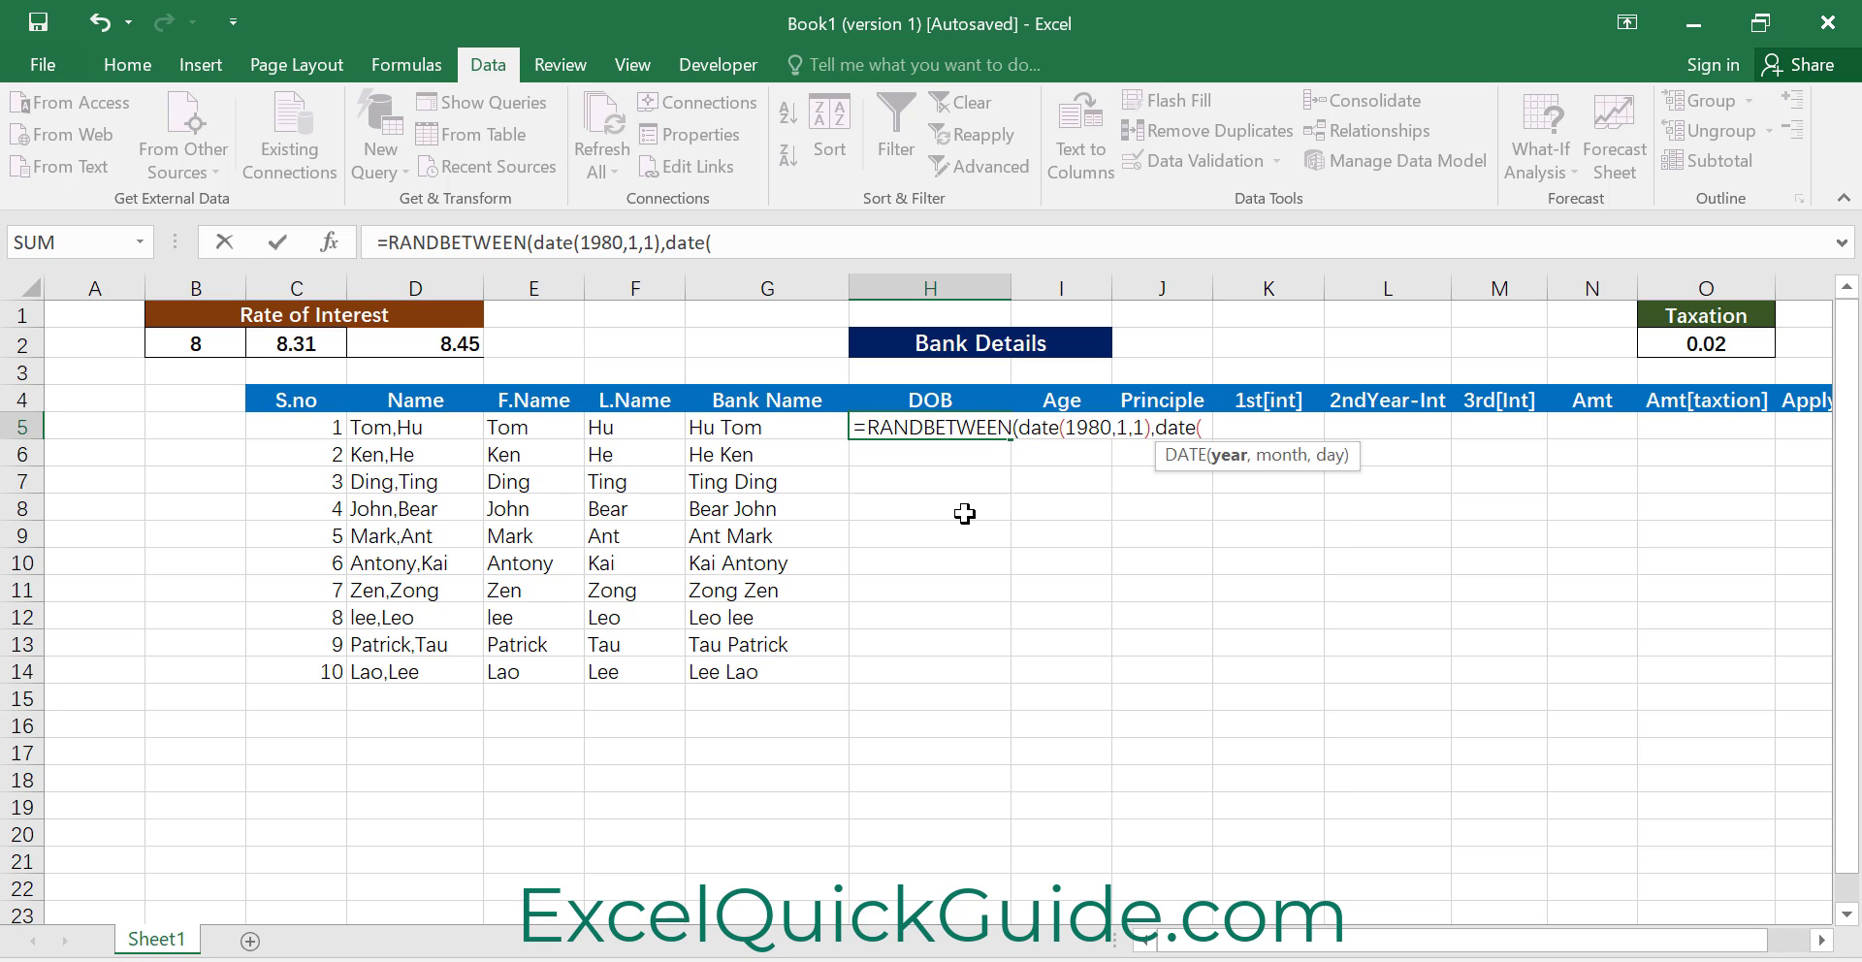
text(2000,)
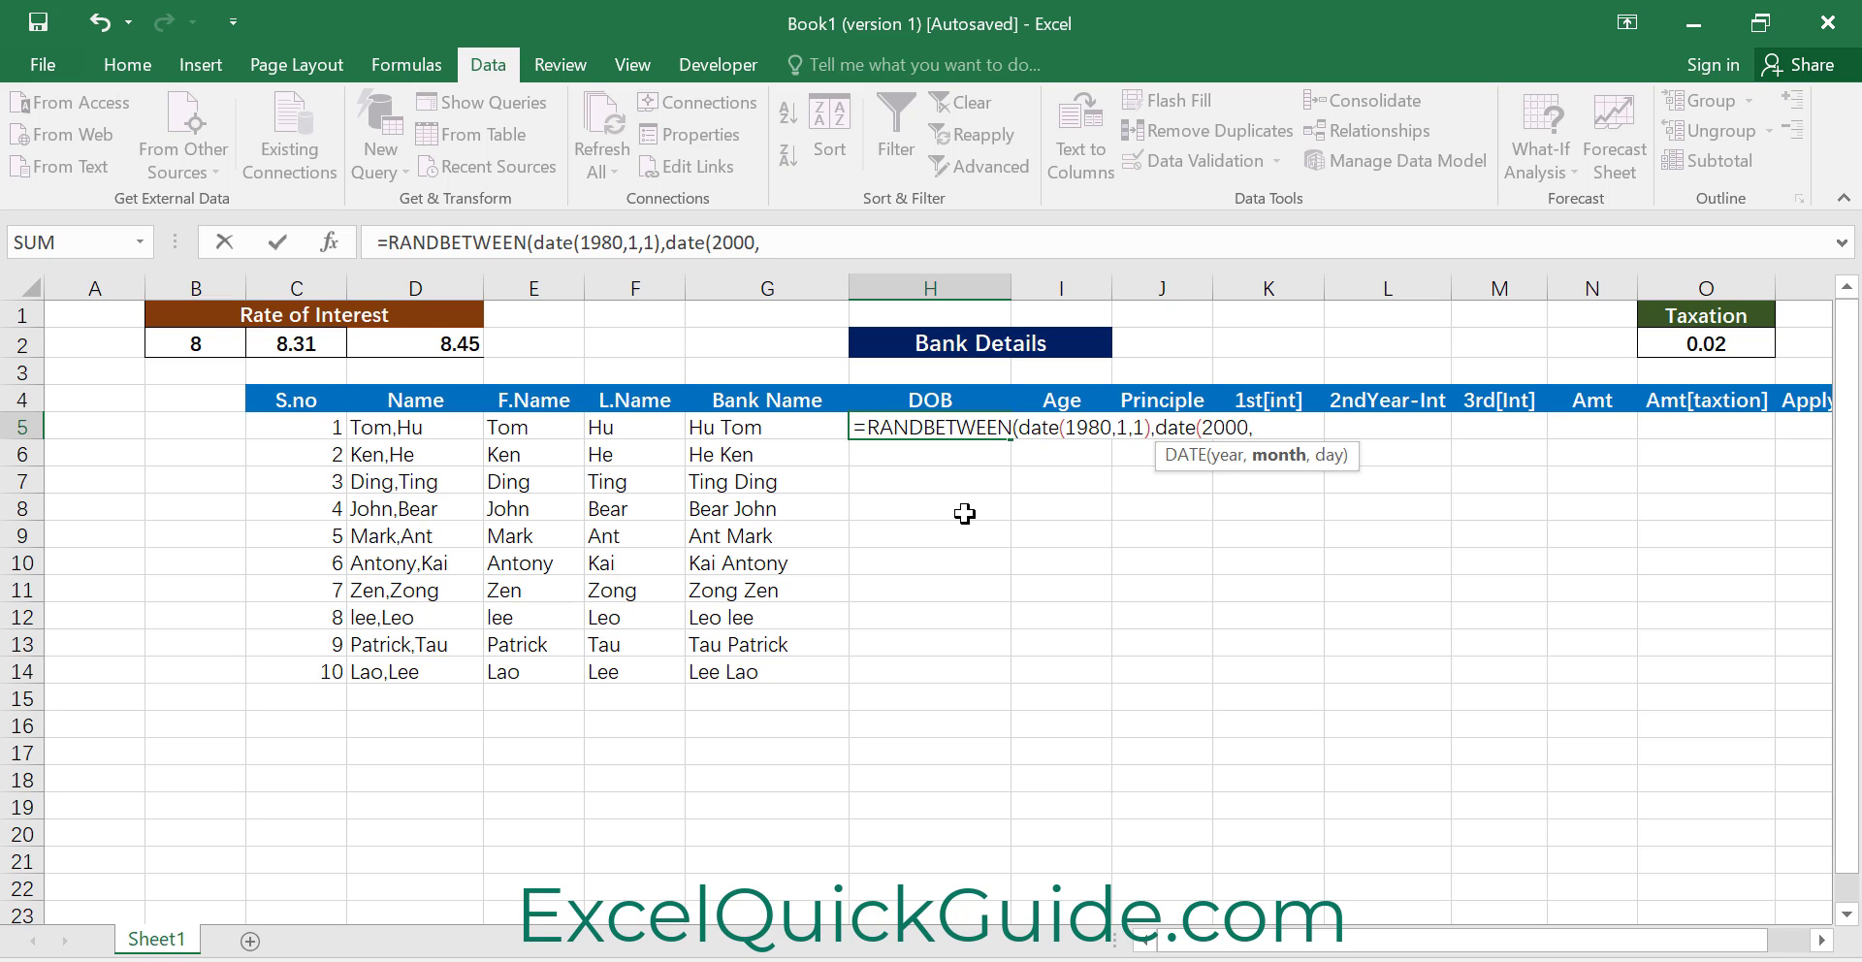
text(1,1)))
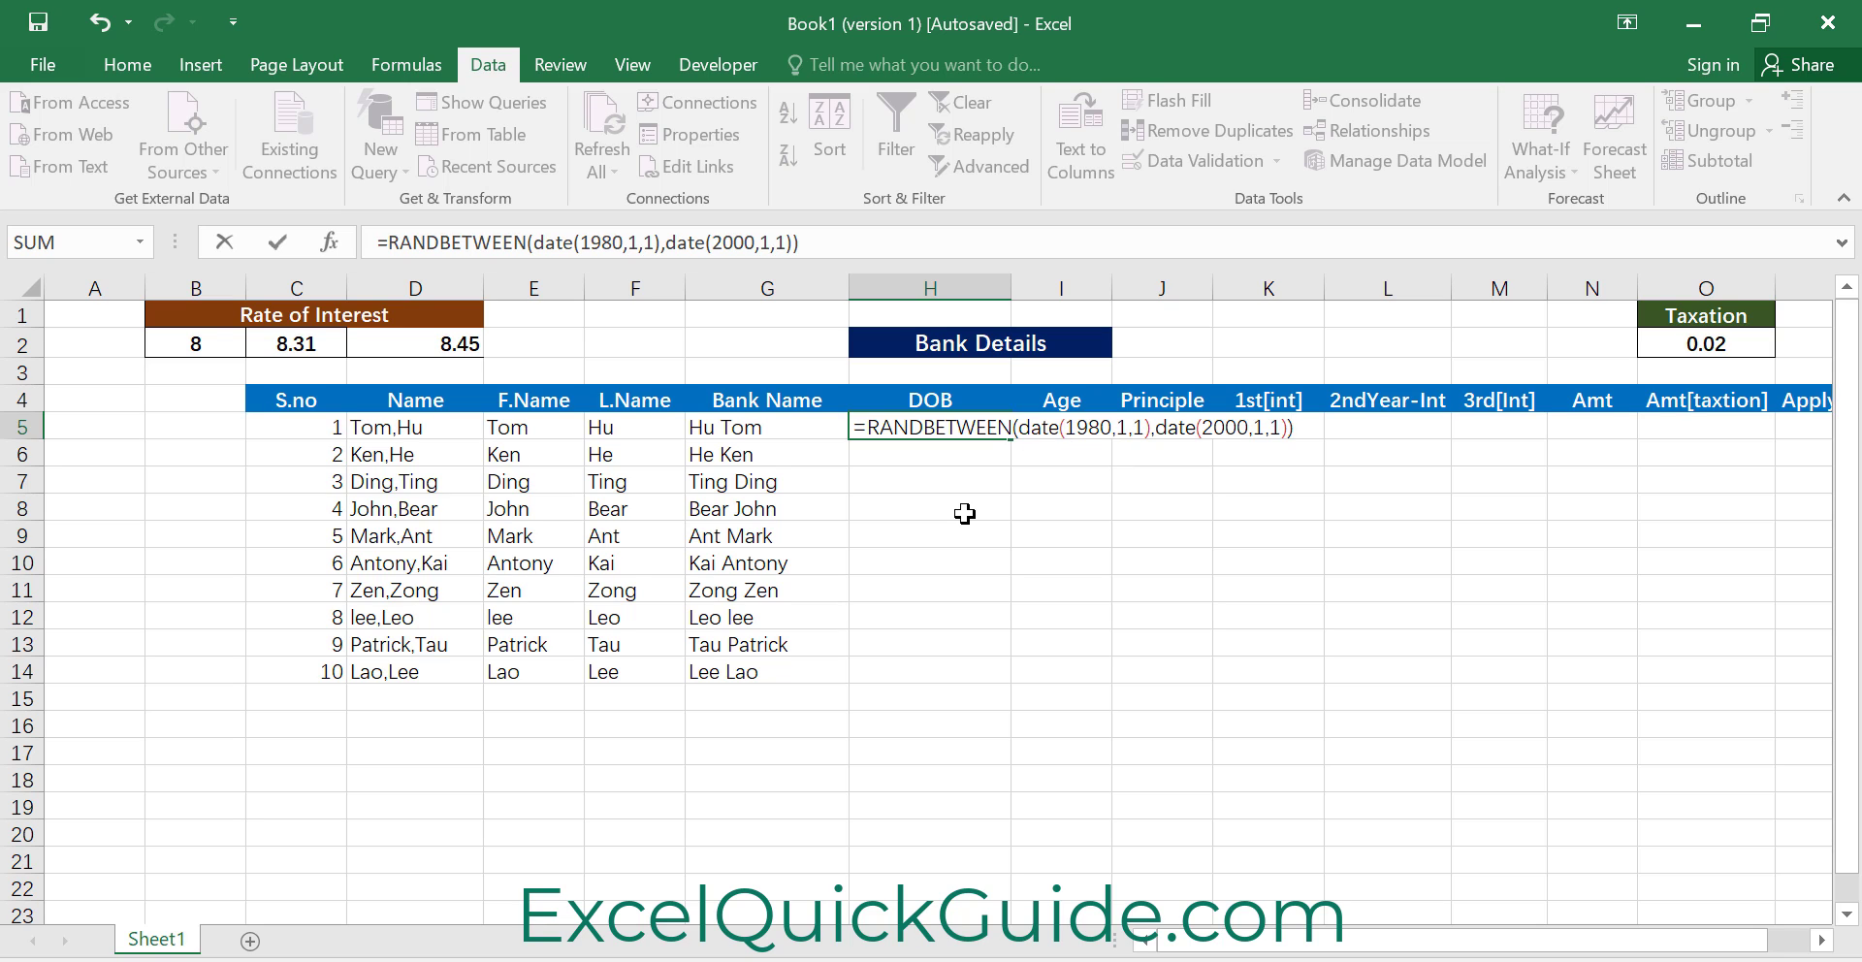
key(Return)
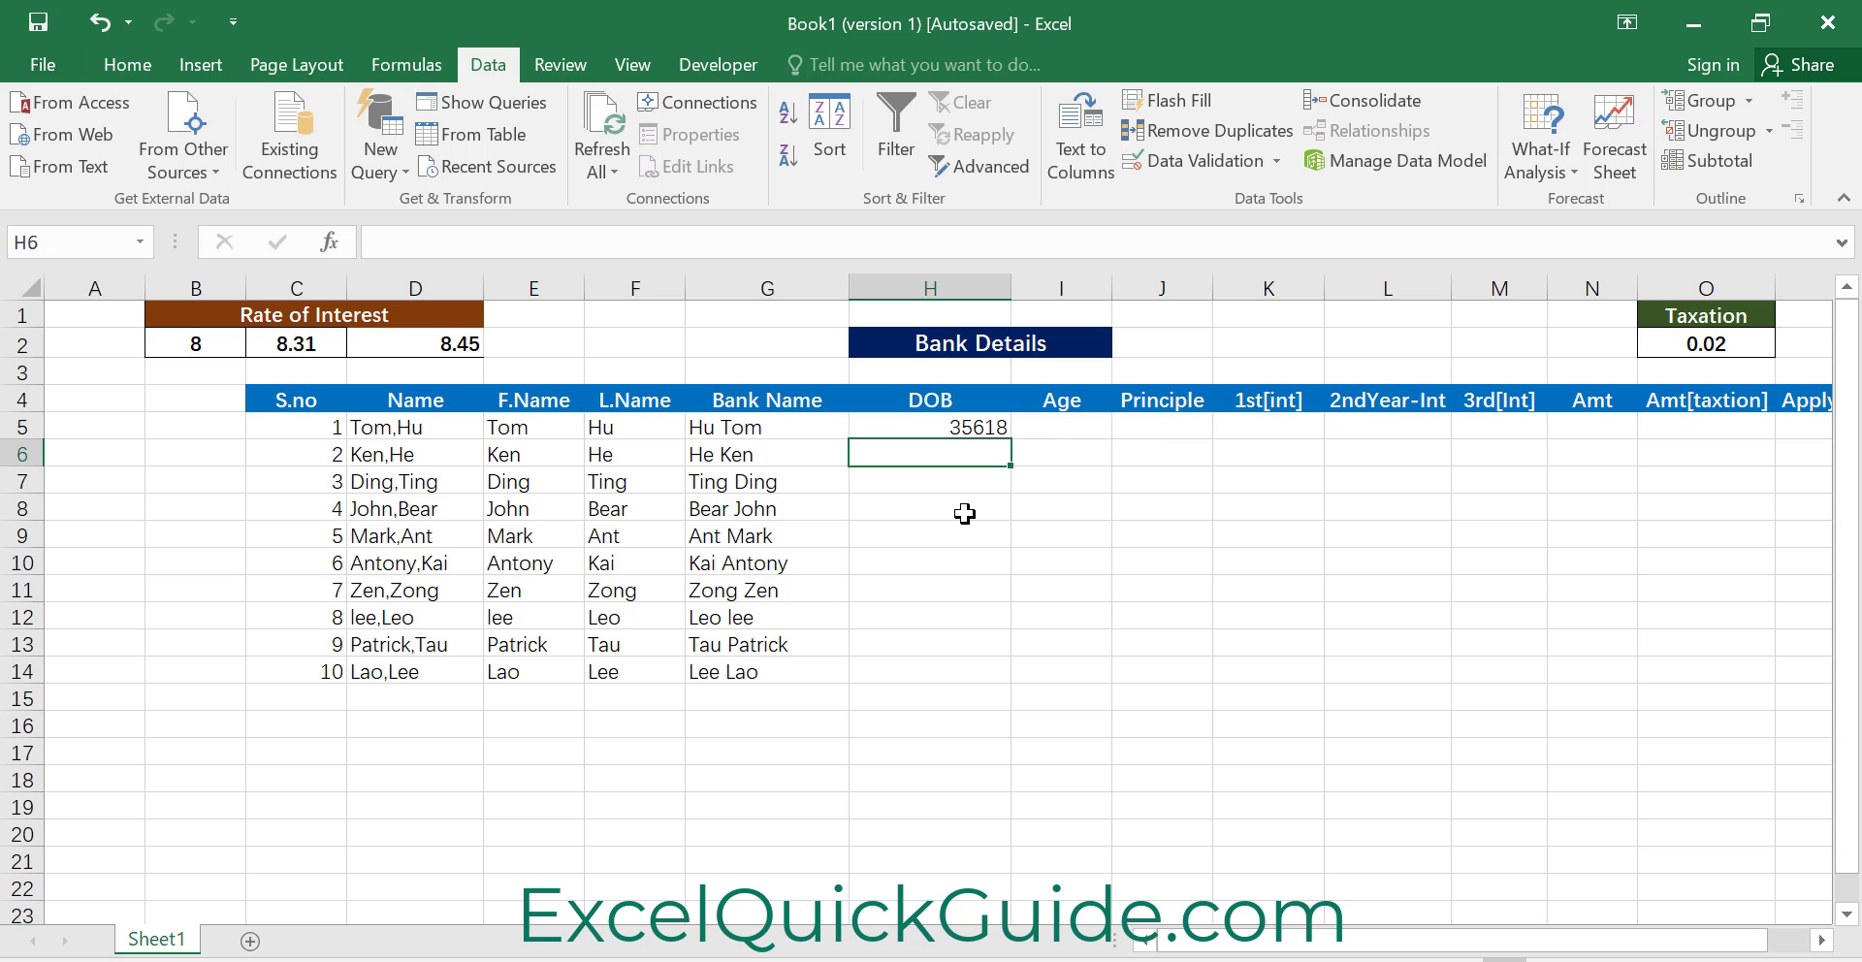
Format DOB cell H5 as a Date of type *3/14/2012 and copy its formula down through H14
click(973, 423)
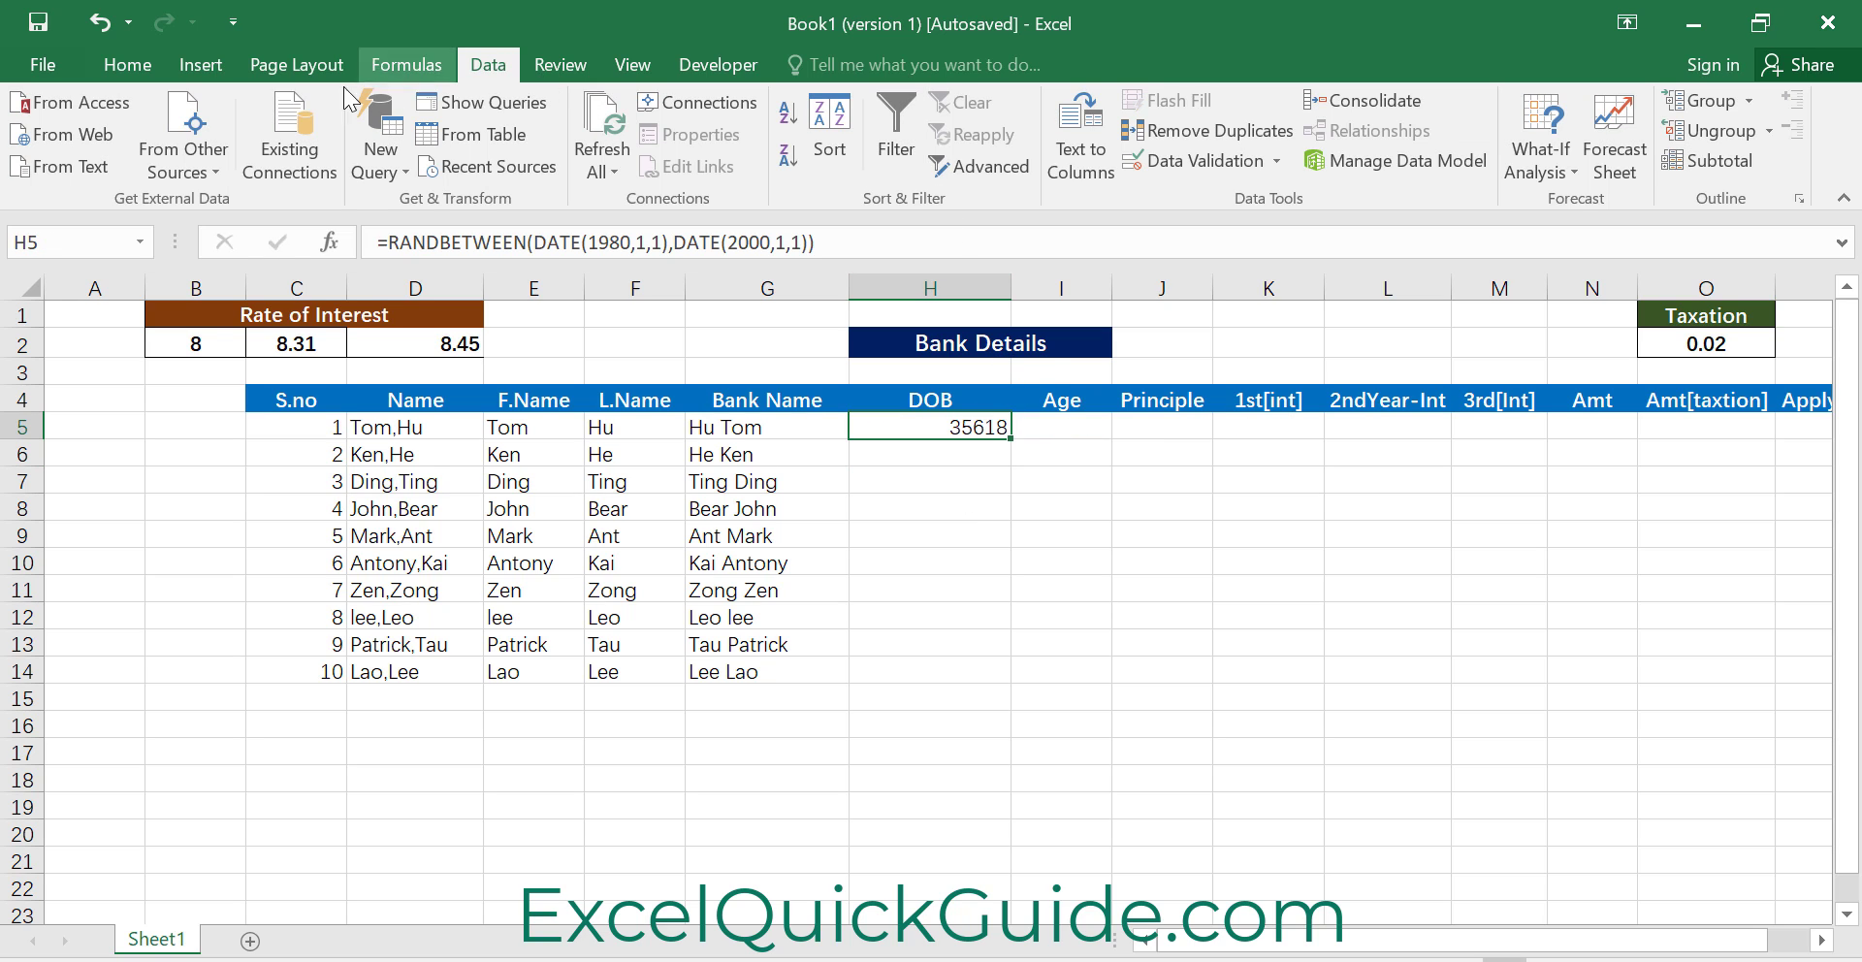
click(136, 62)
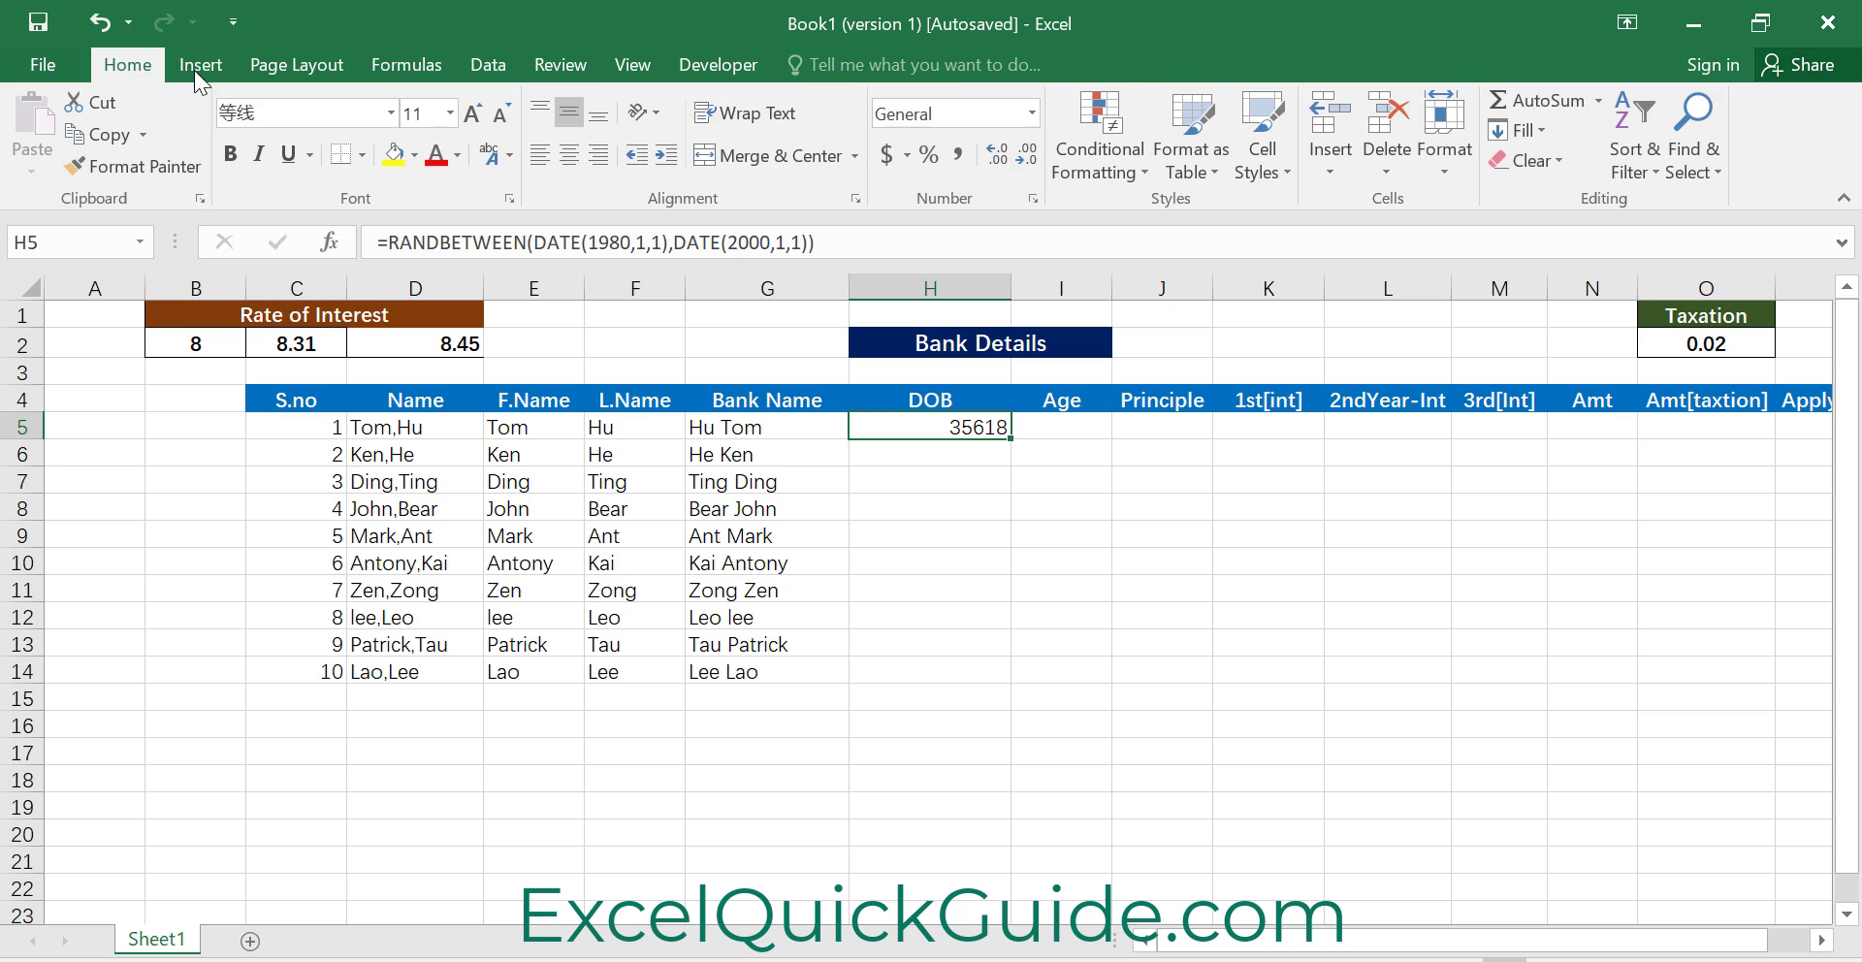
click(1033, 198)
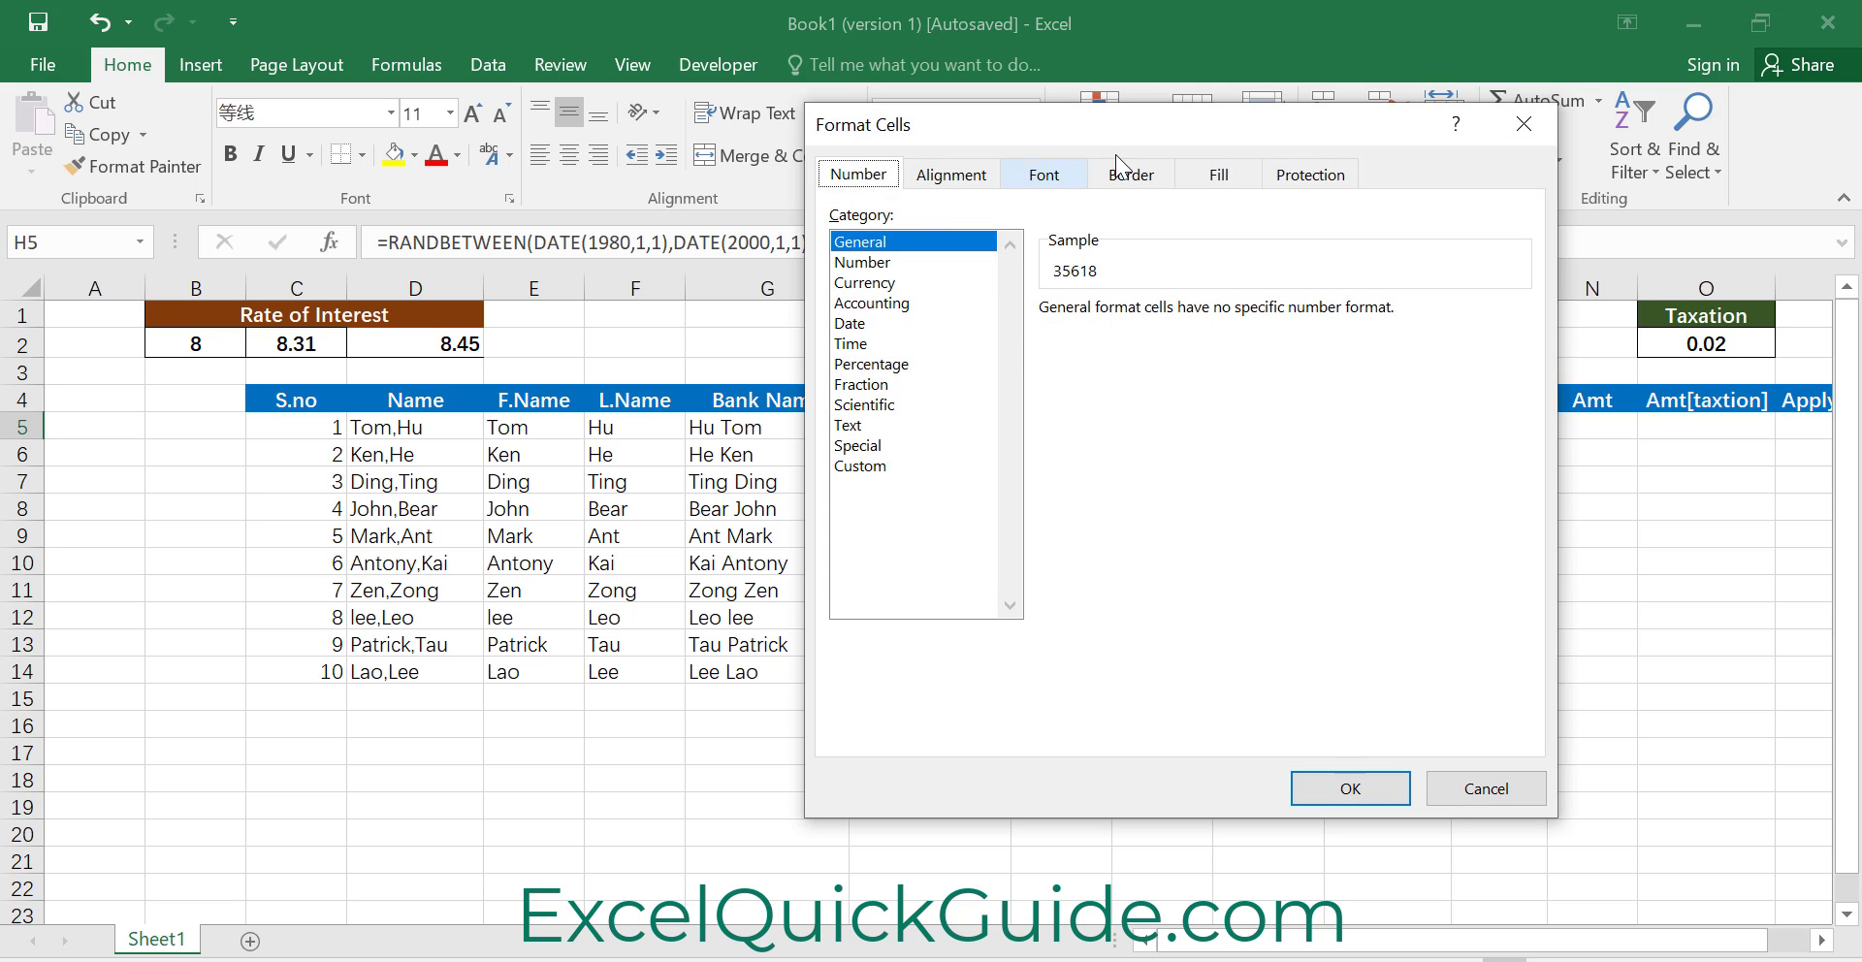
click(862, 324)
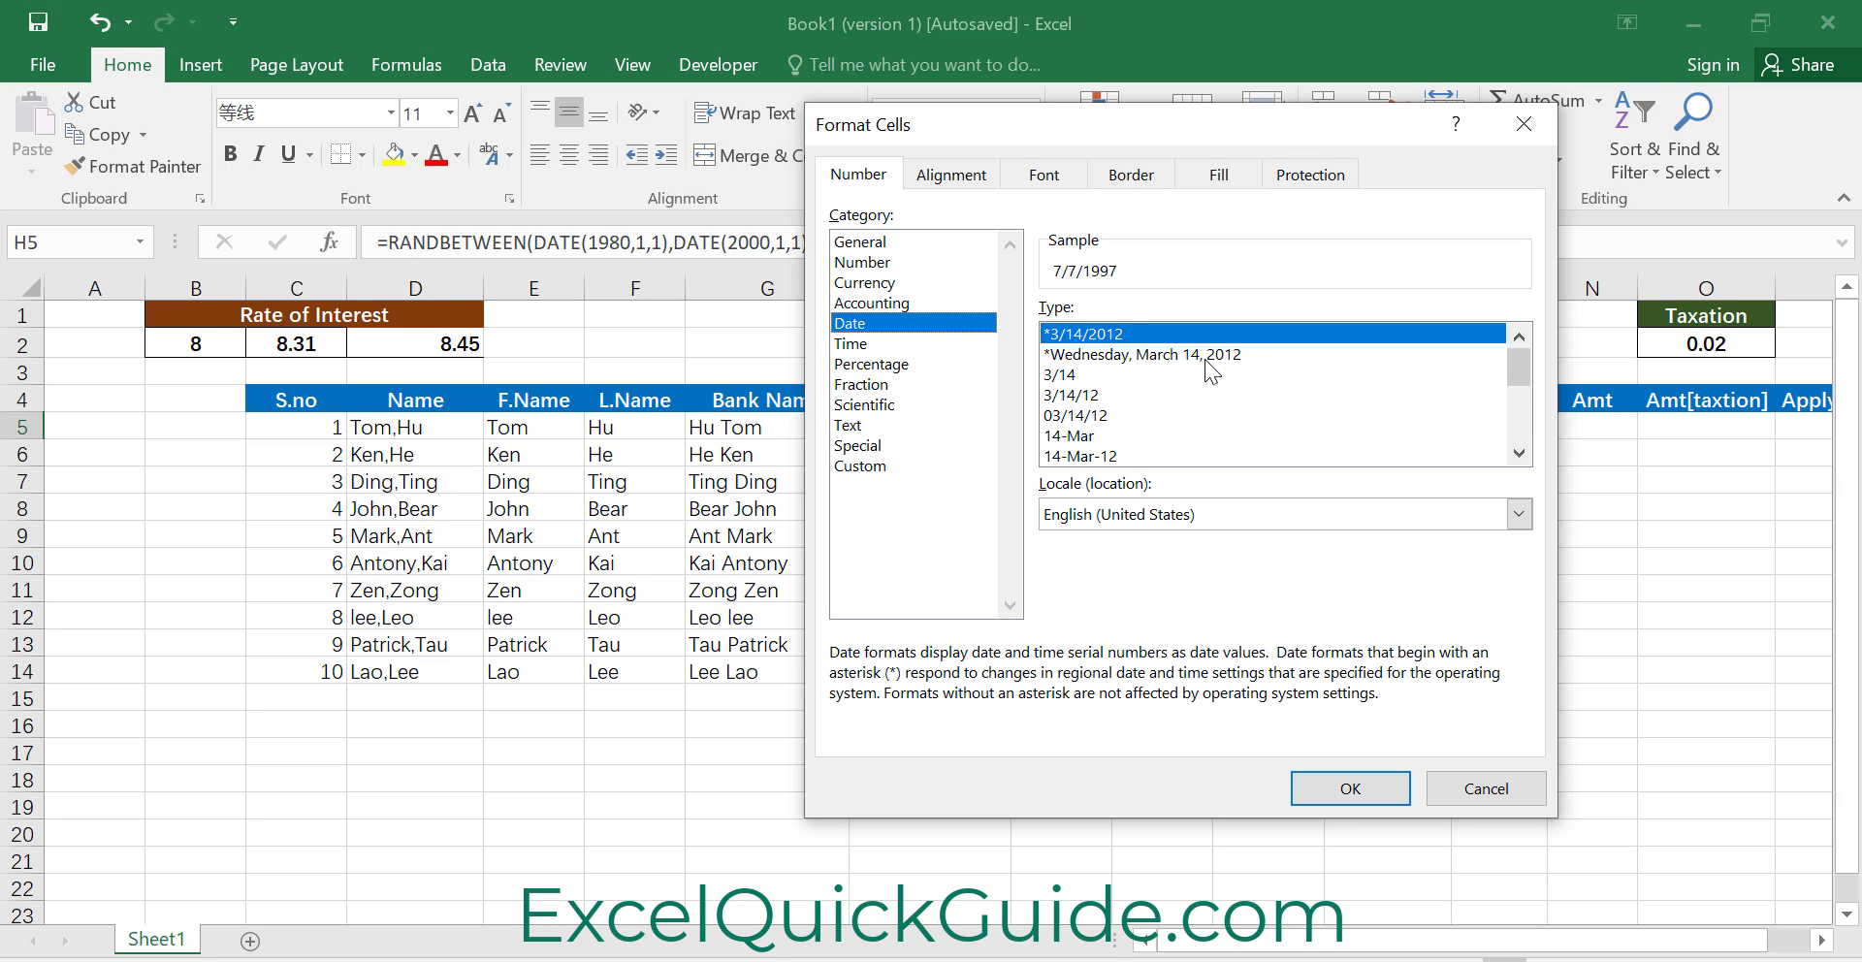
click(1354, 791)
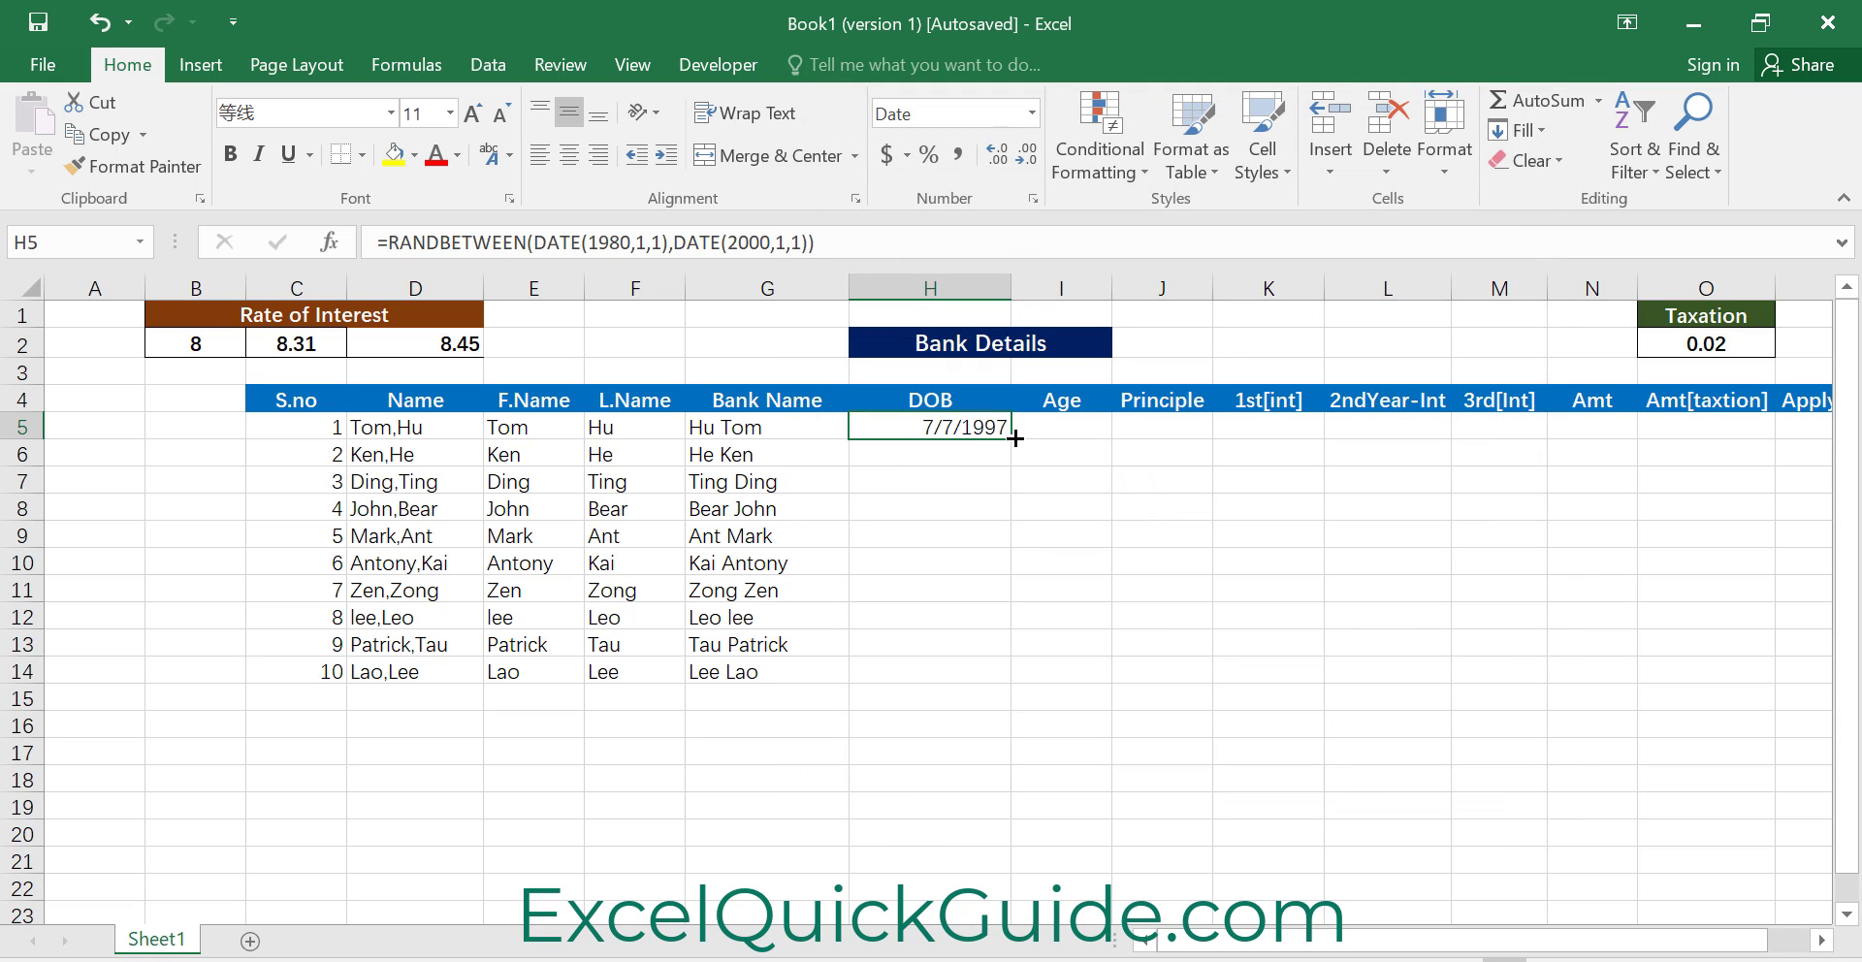
drag(1015, 438, 1002, 684)
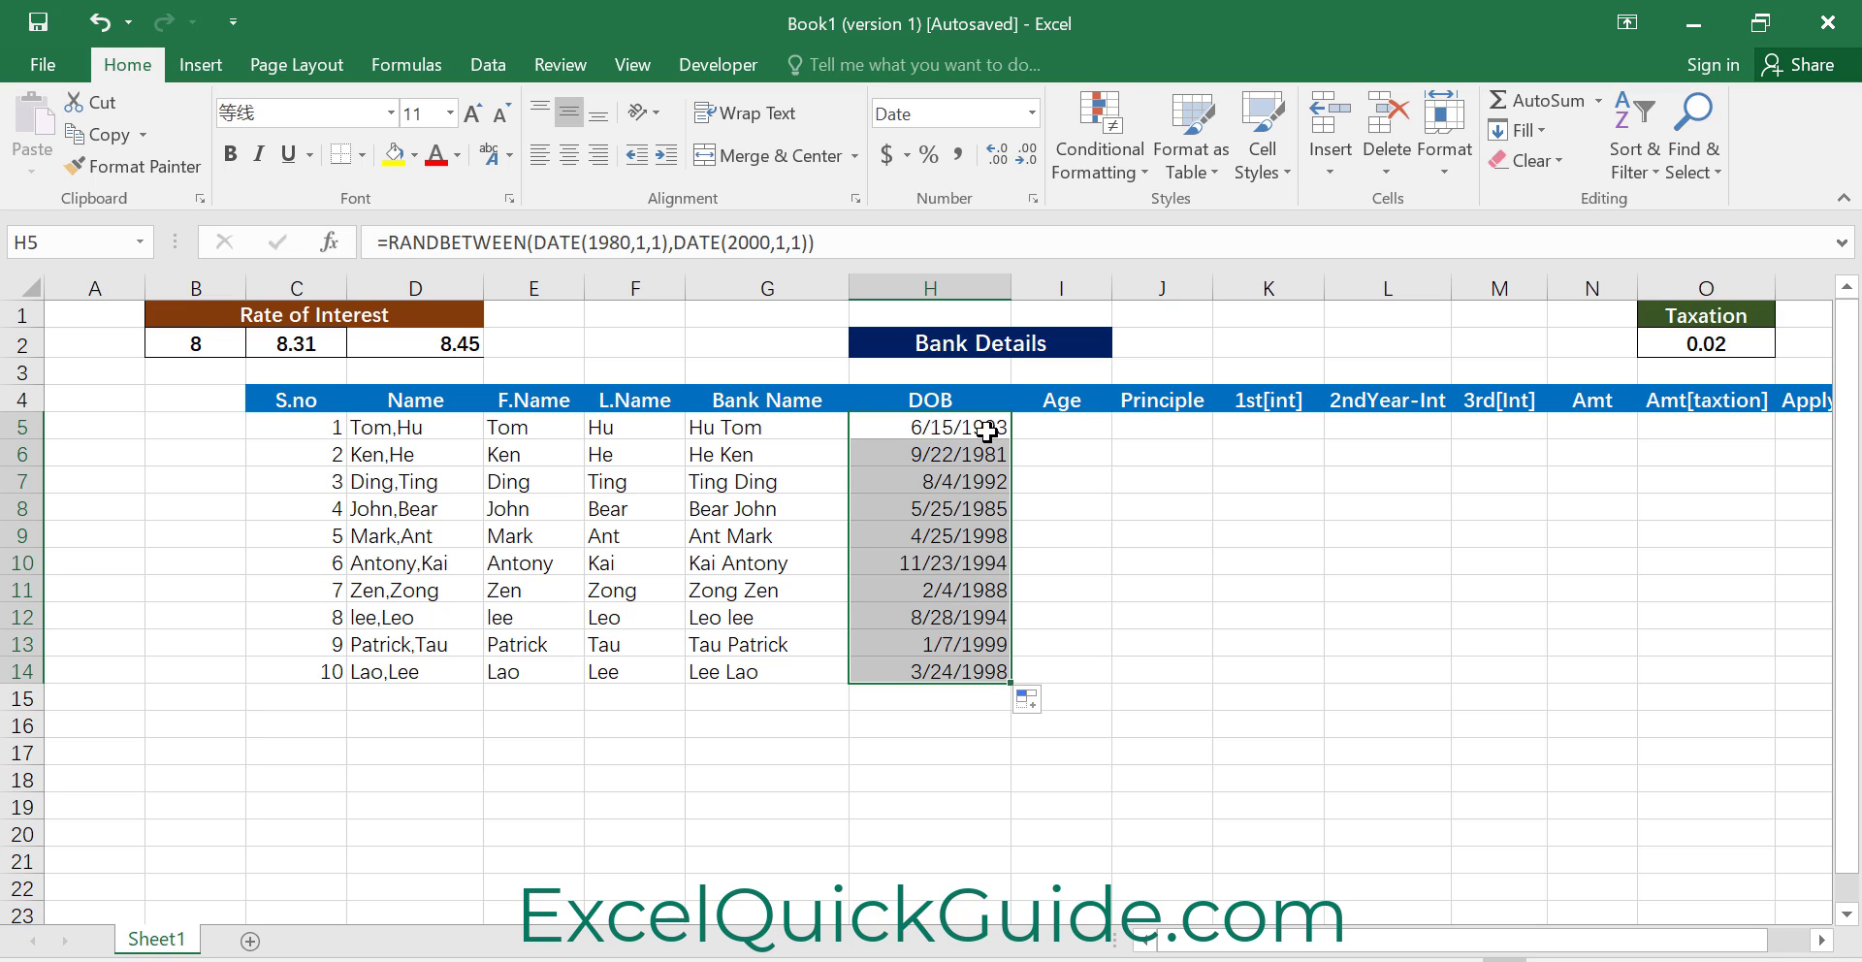
click(971, 592)
click(984, 515)
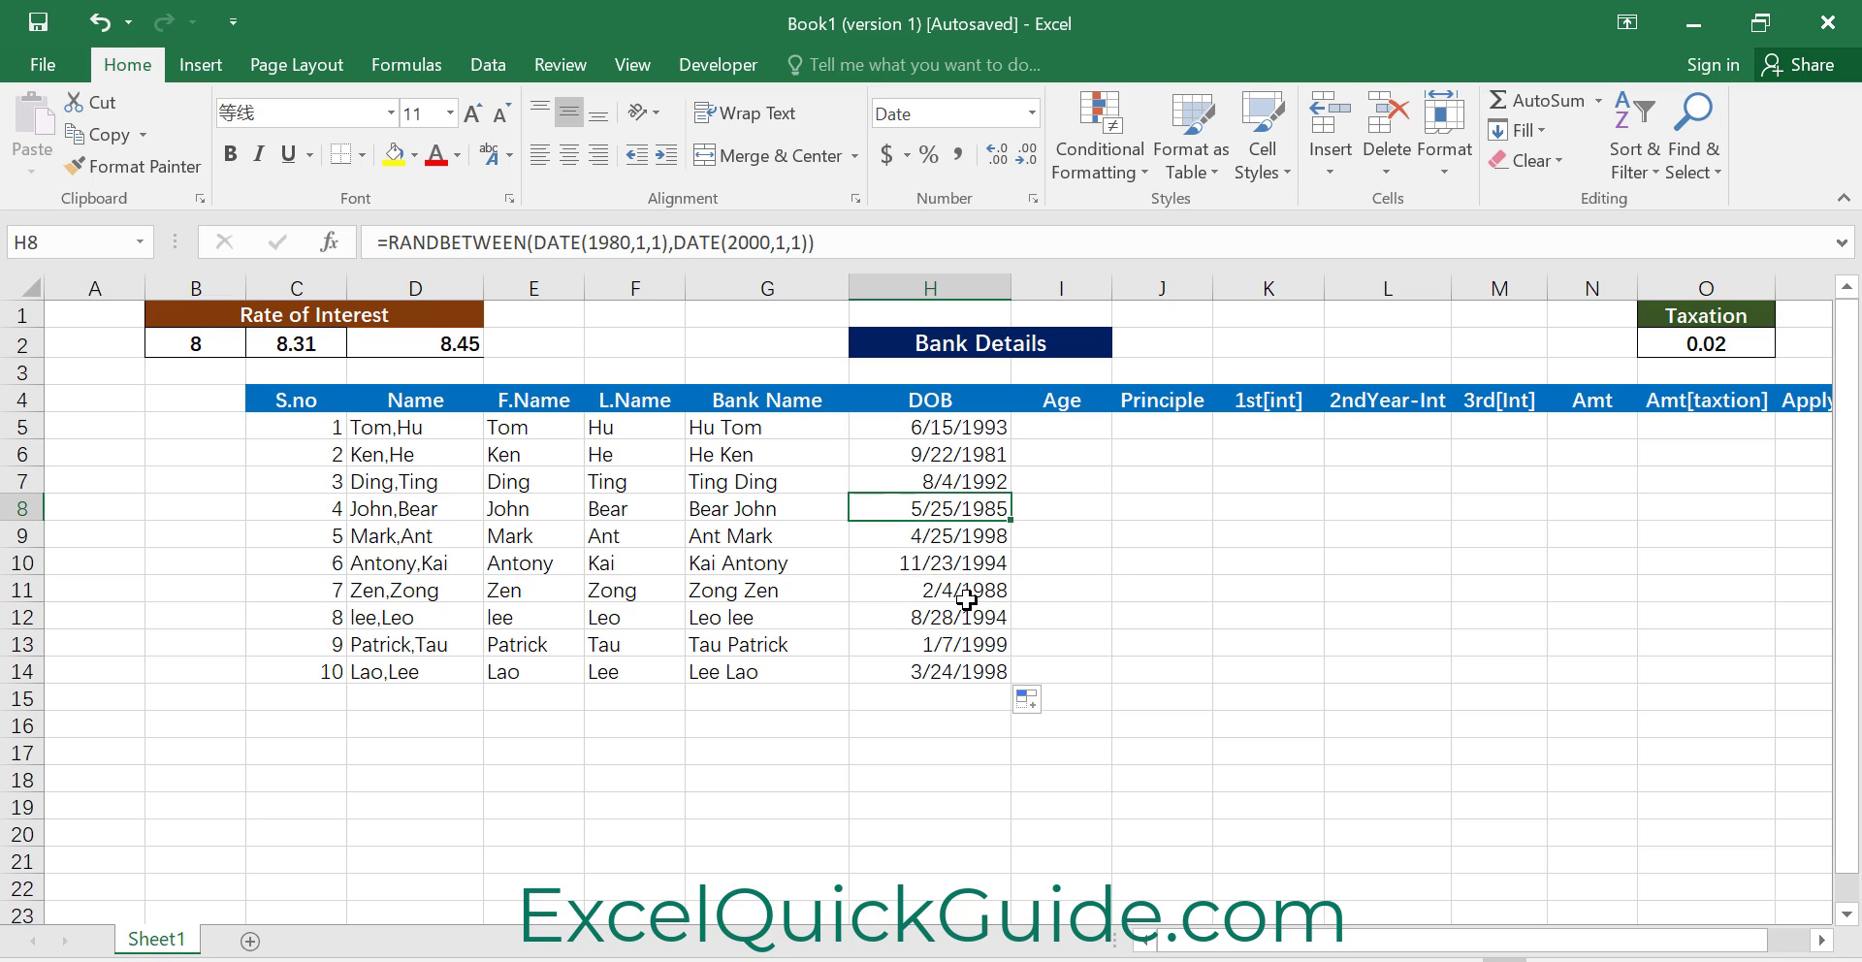
Widen the Age column slightly and fill I5:I14 with ages in years, copying =DATEDIF(H5,TODAY(),"Y") down from I5
click(1067, 424)
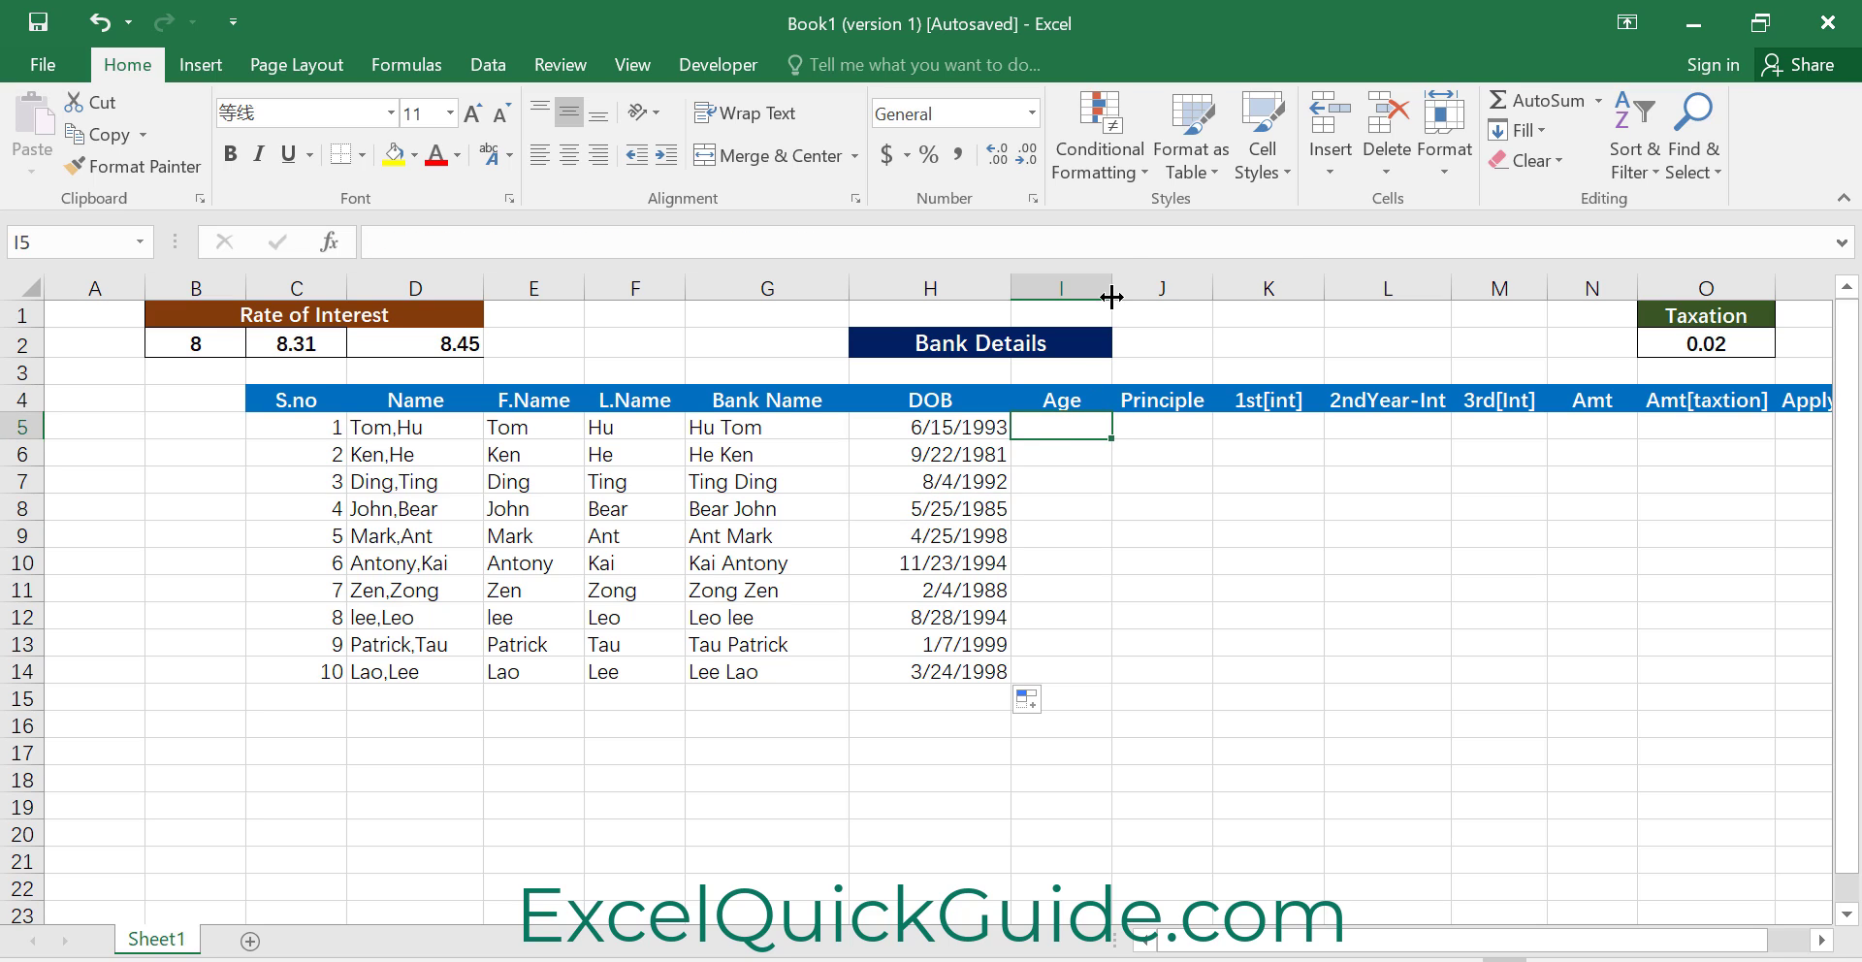
drag(1112, 289, 1129, 288)
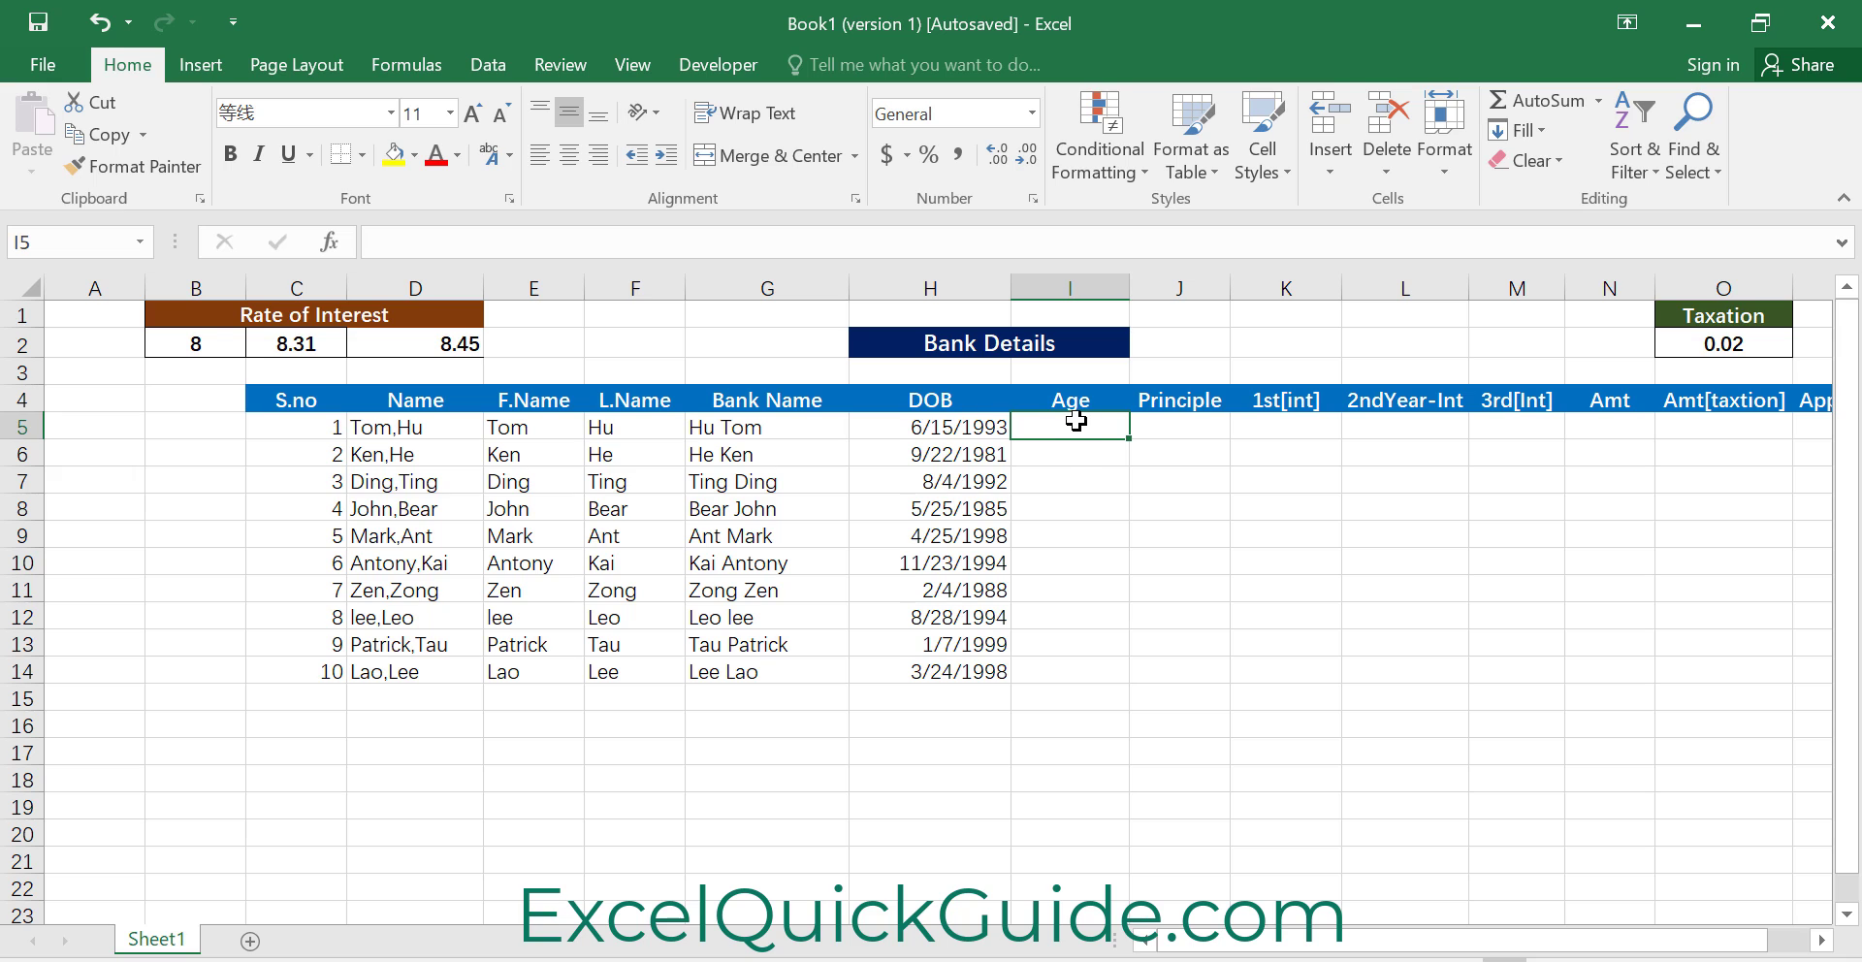
text(=da)
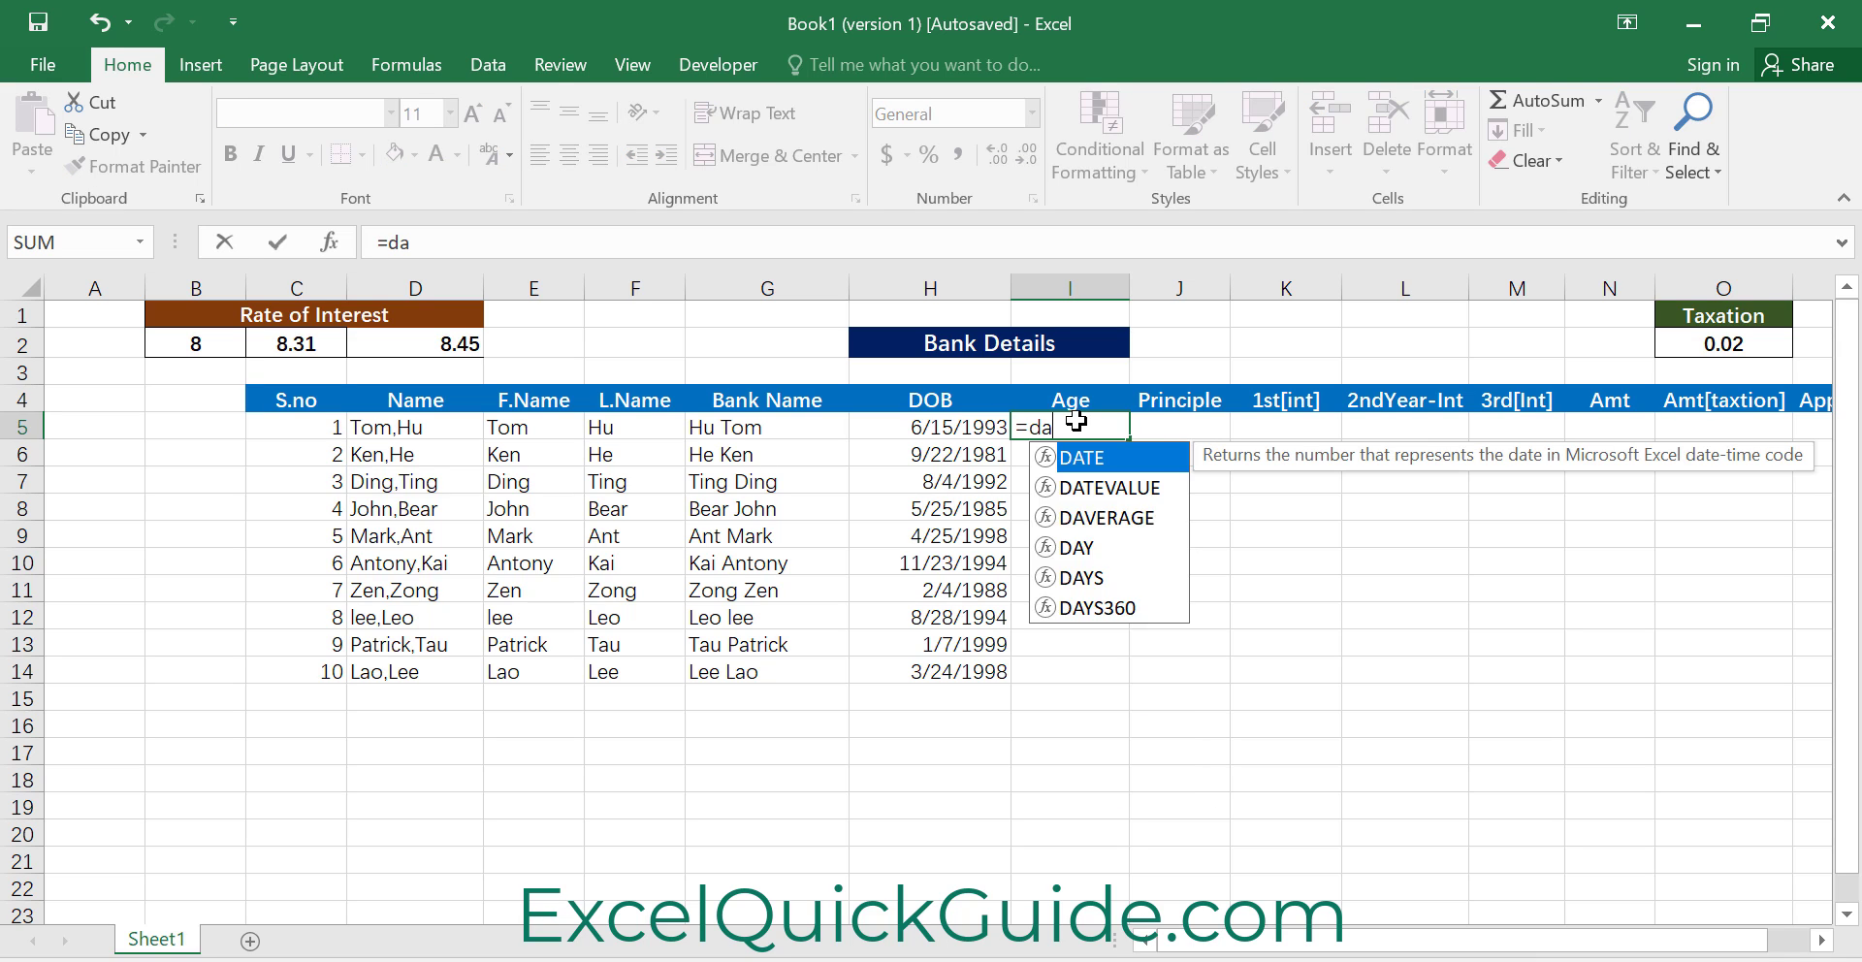
text(tedif)
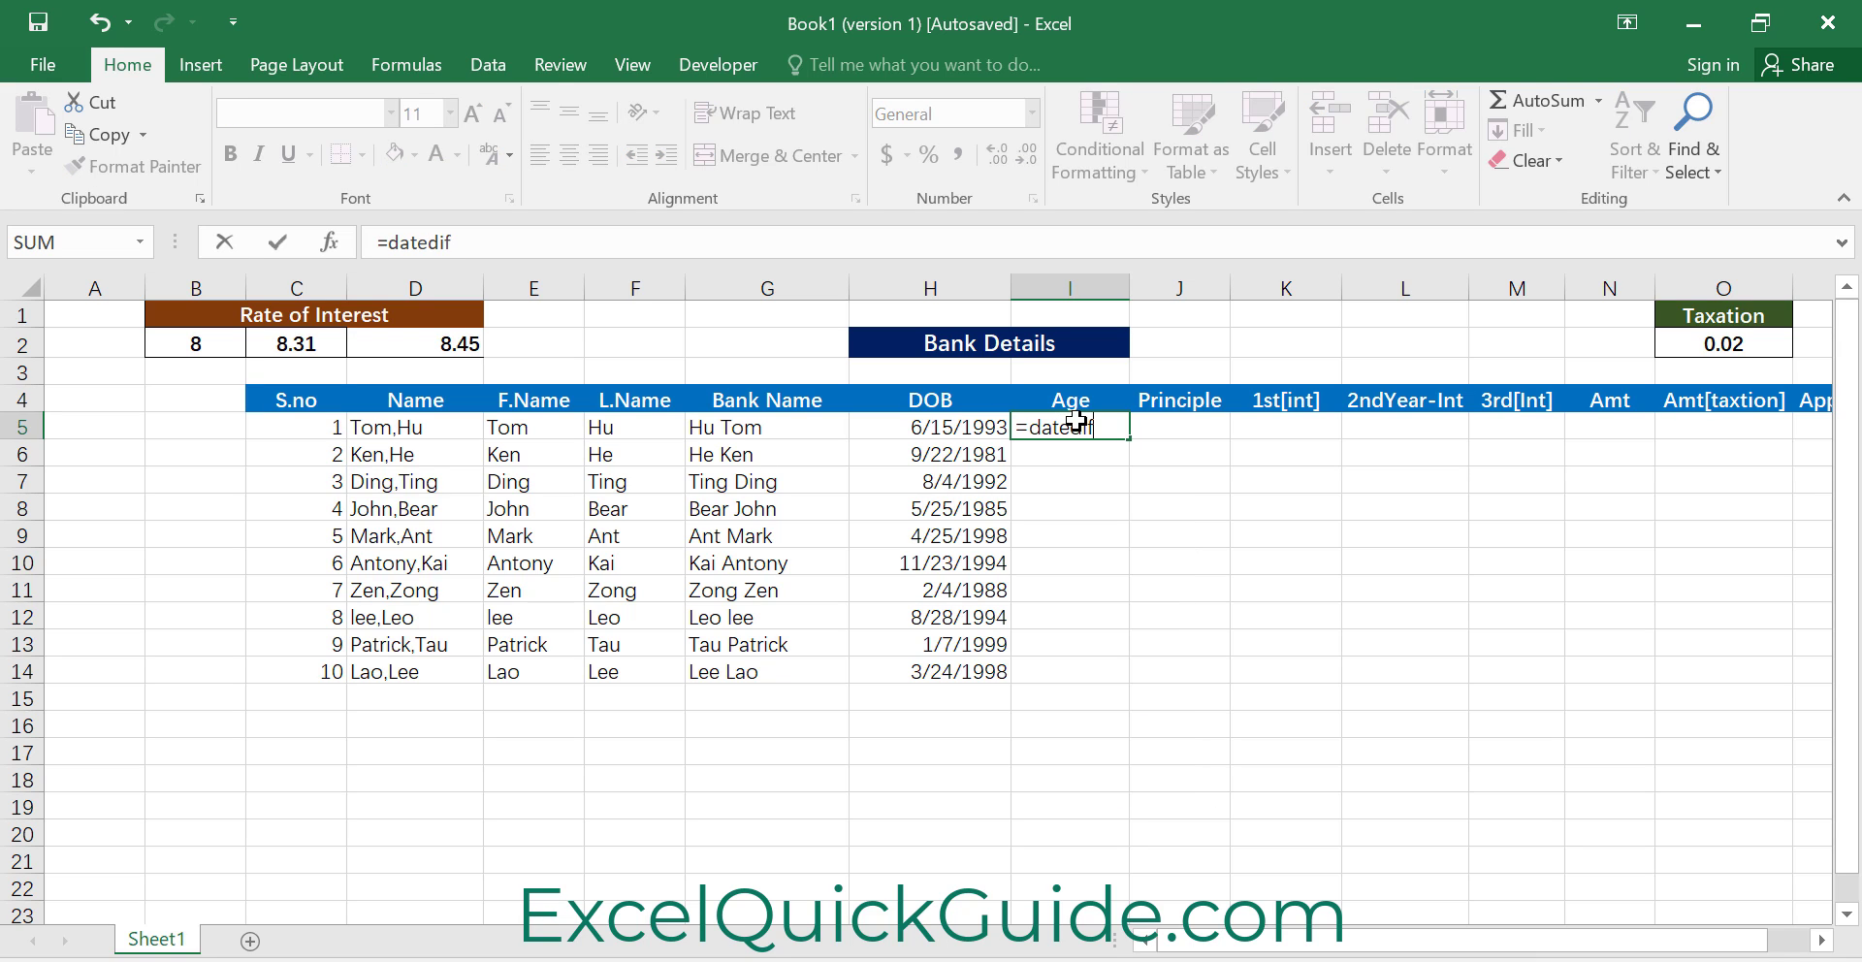
text(()
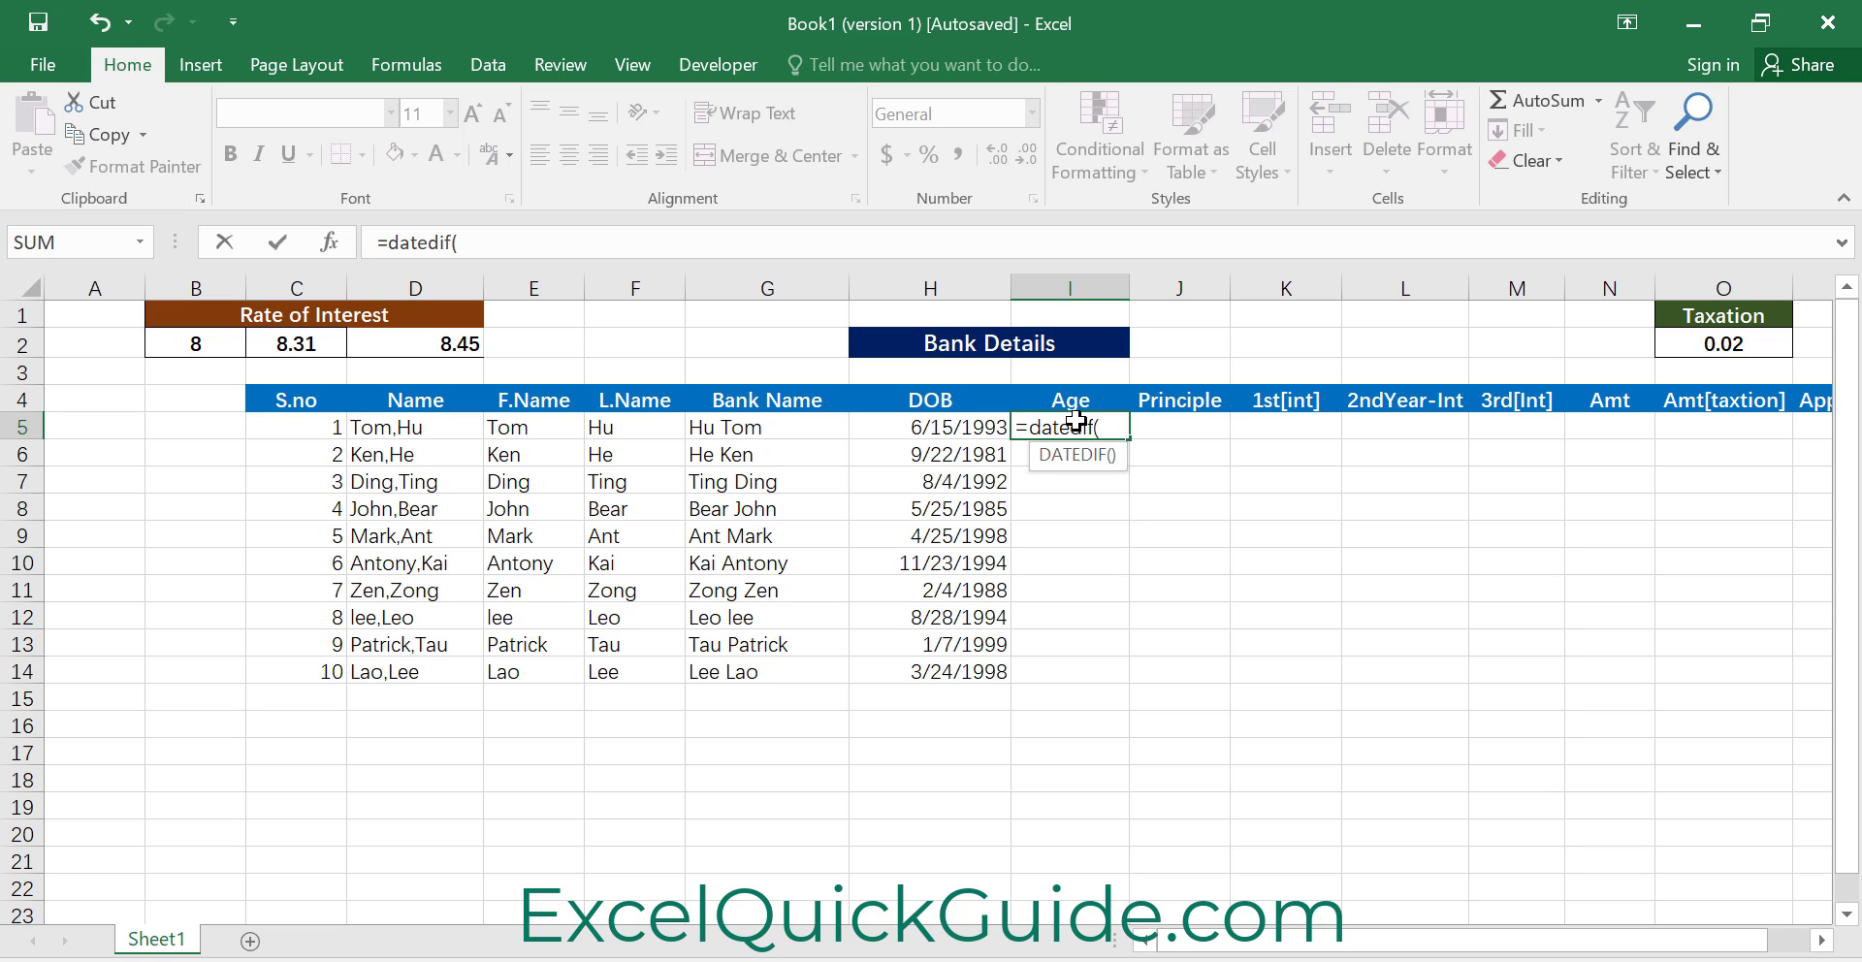
click(944, 426)
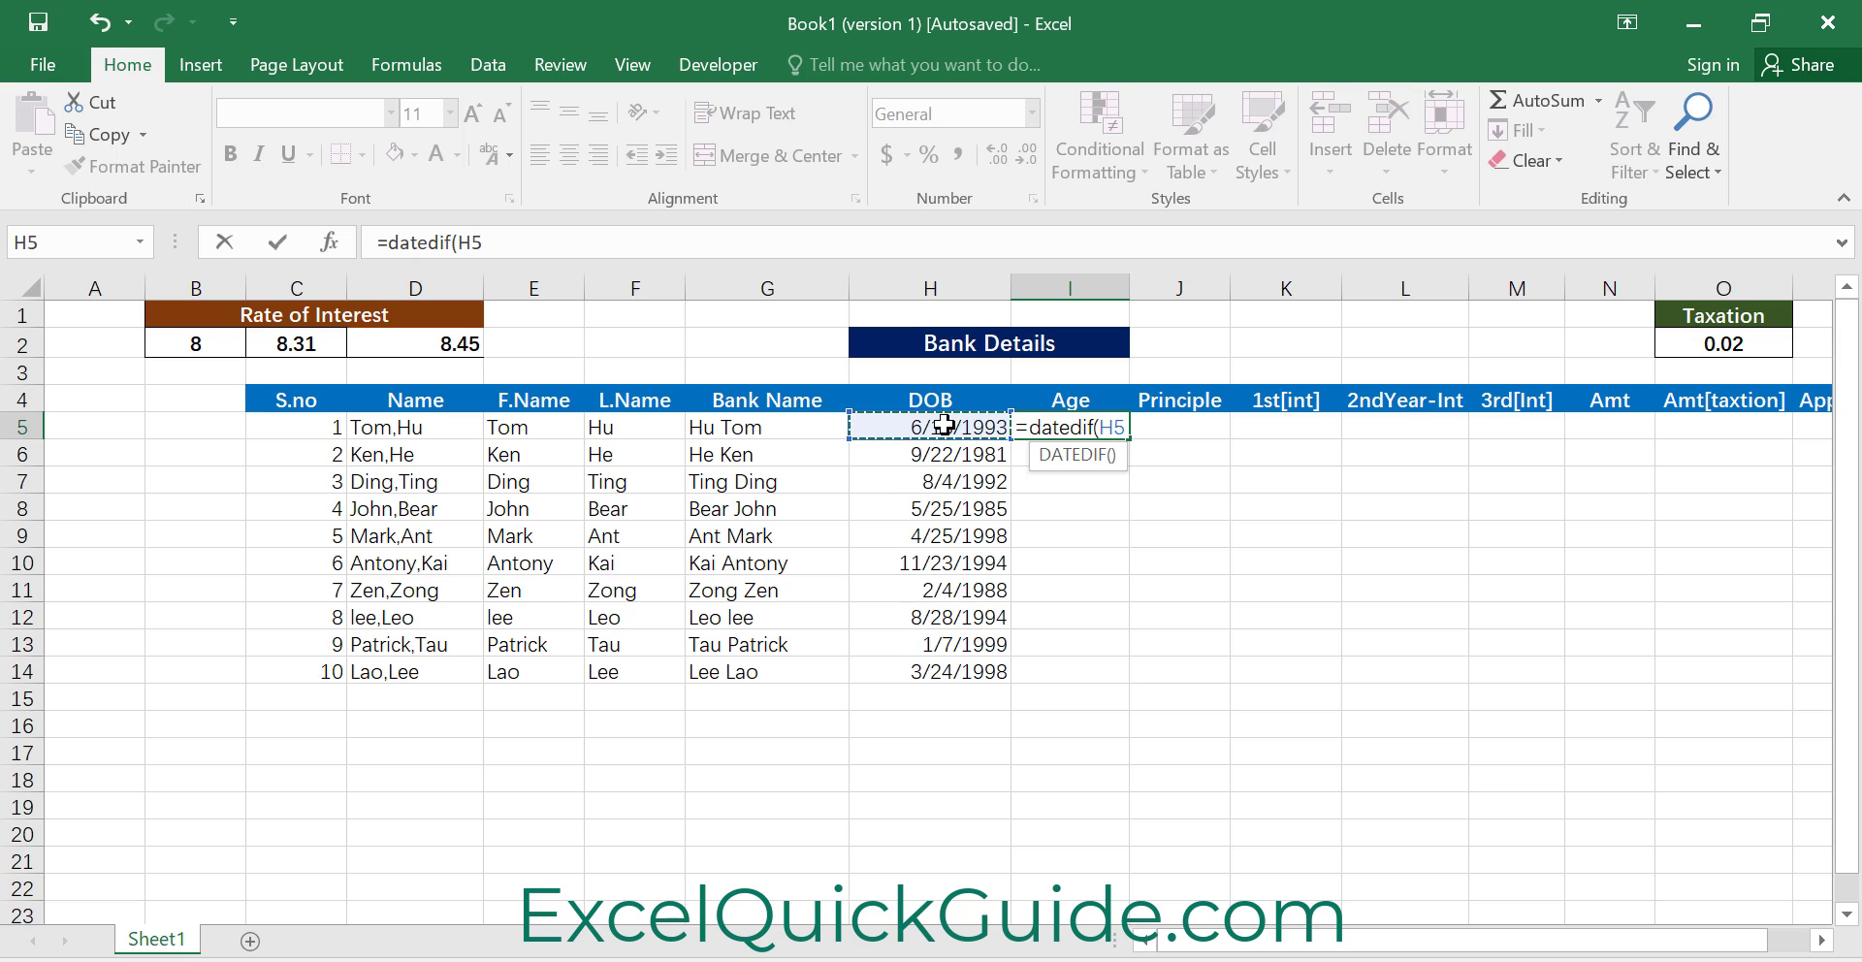
text(,today)
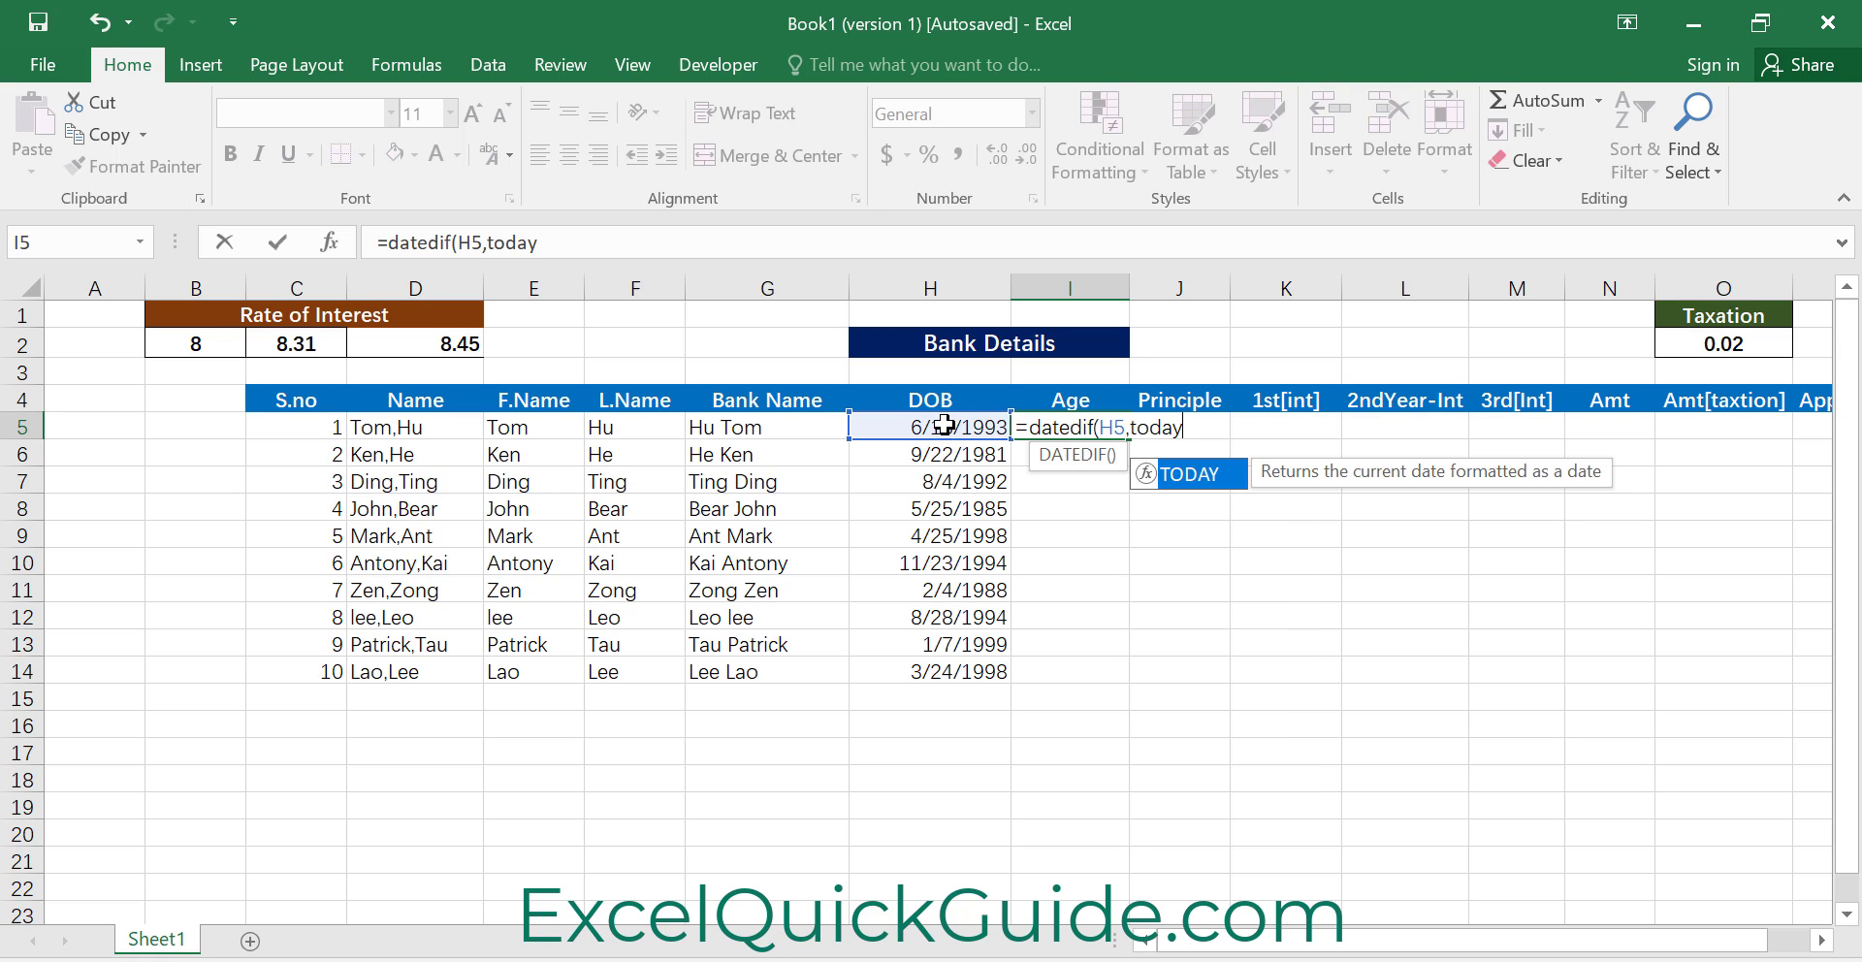
text((),)
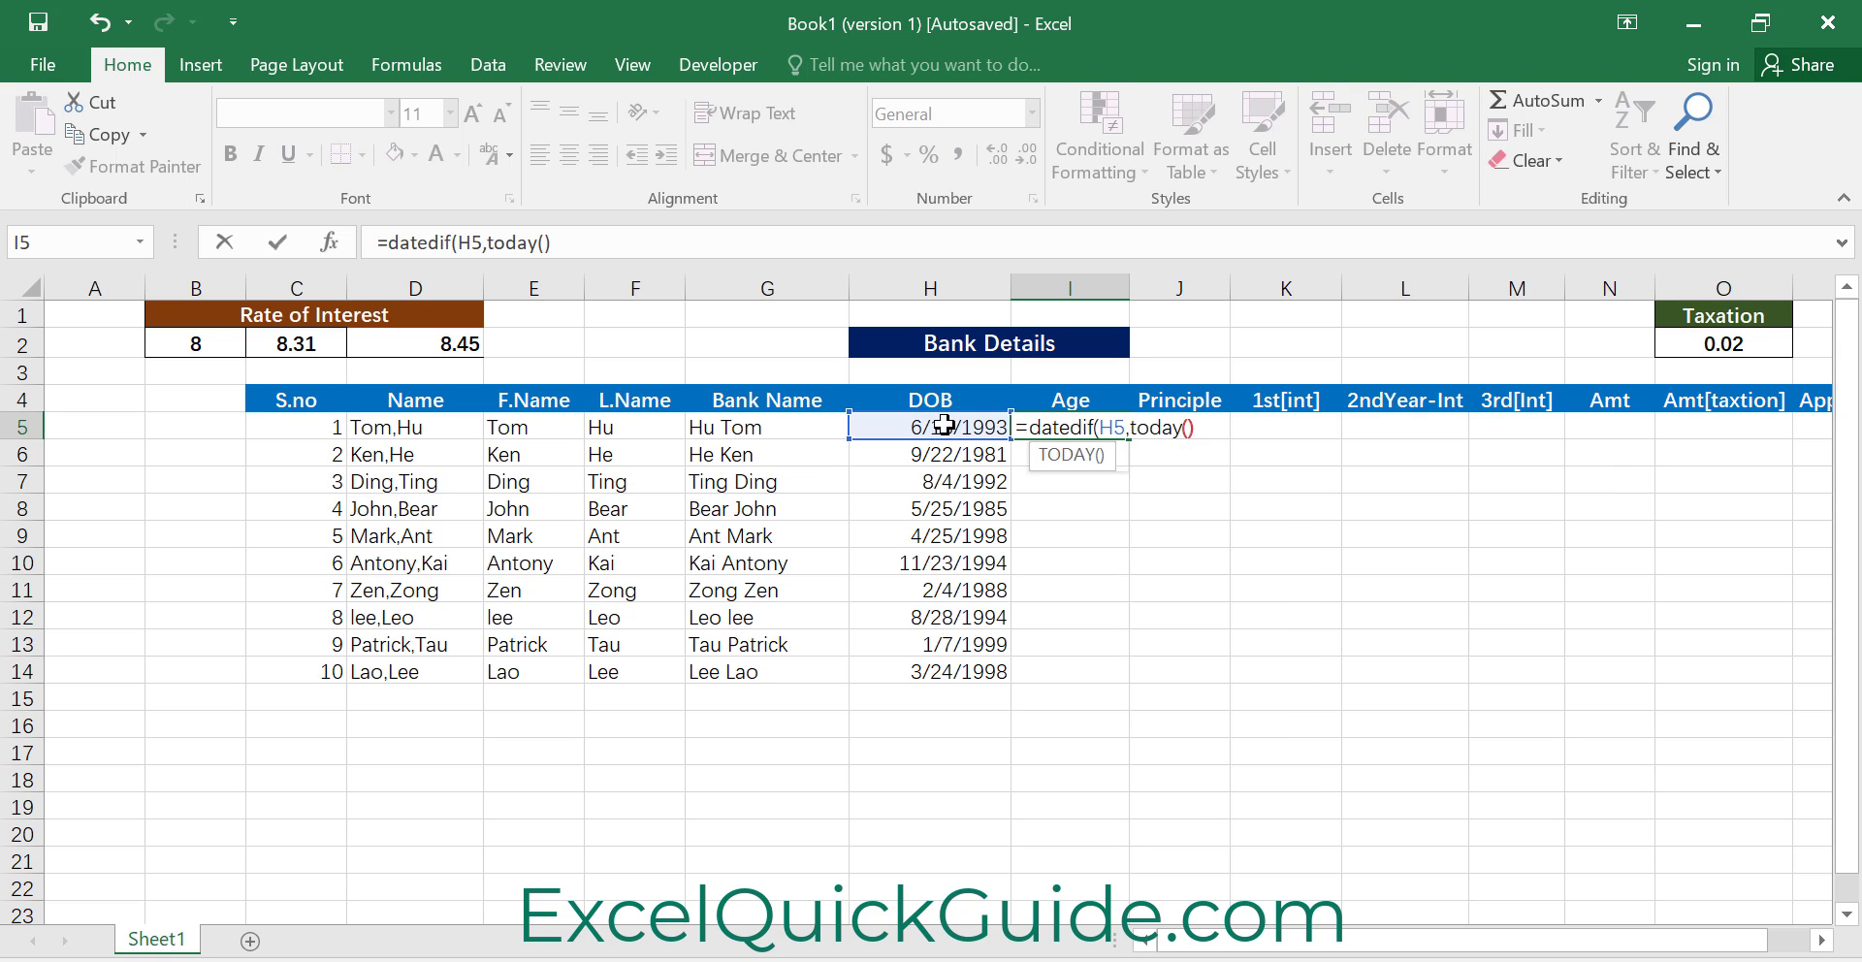
text("Y")
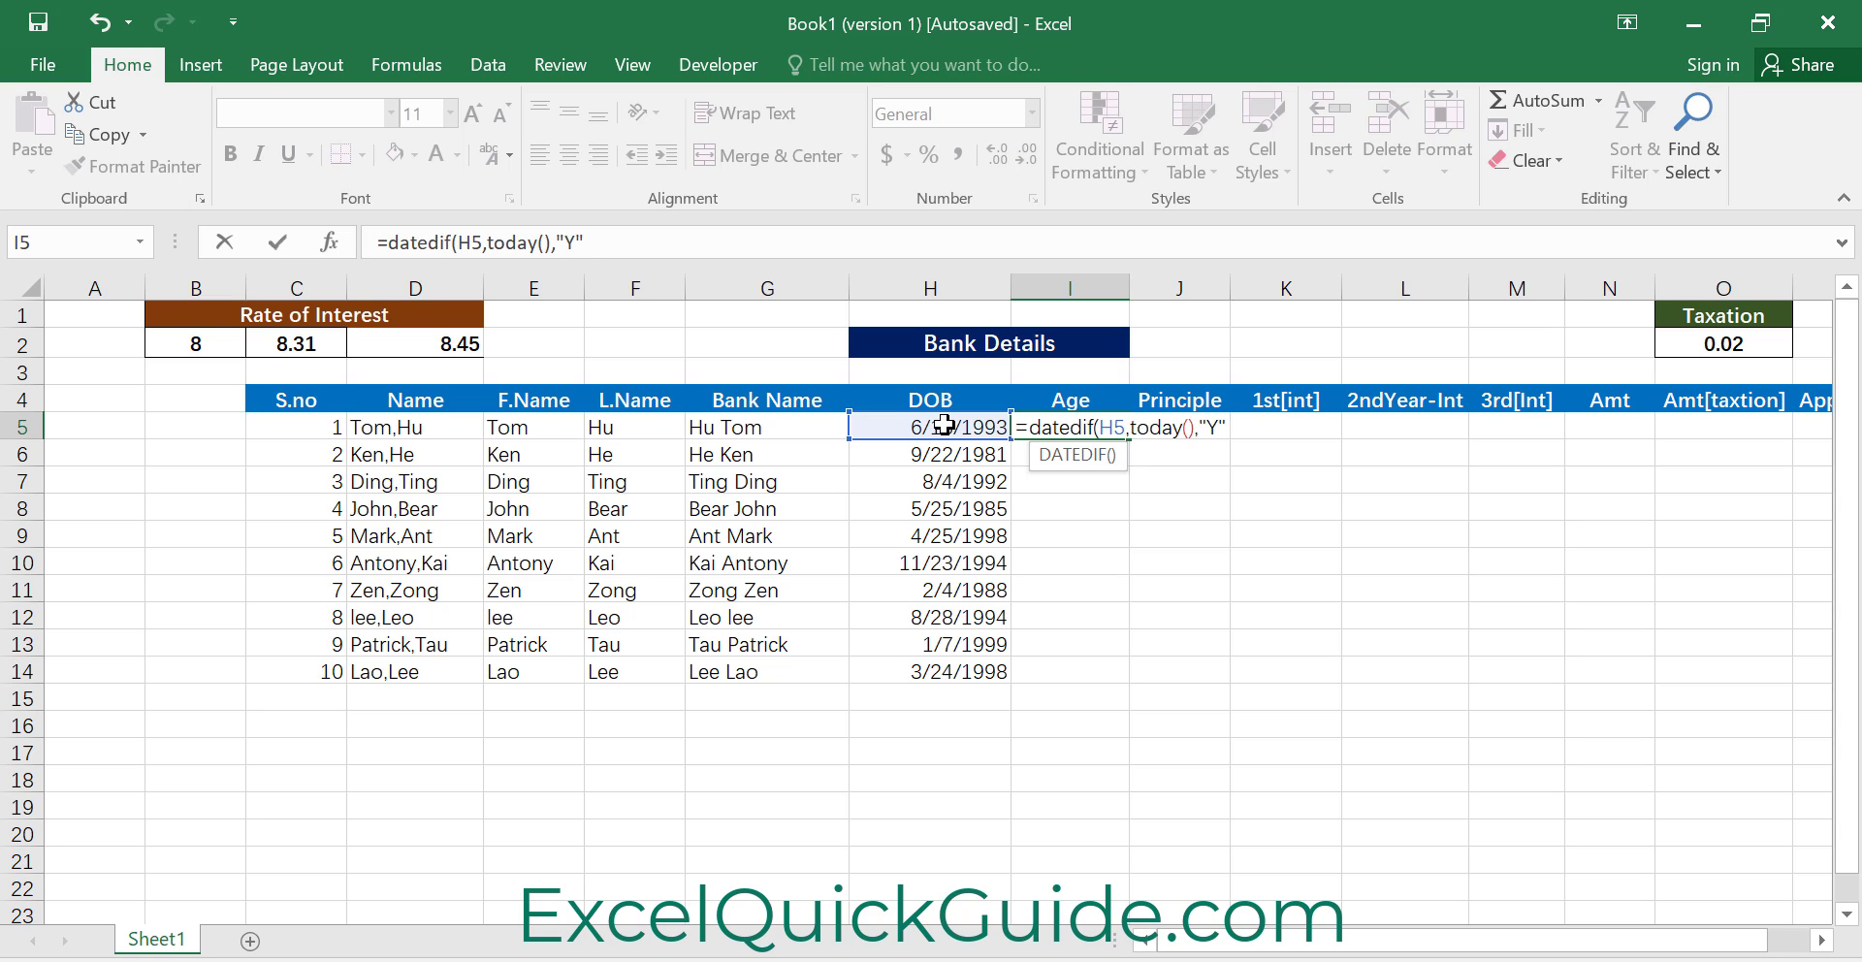
text())
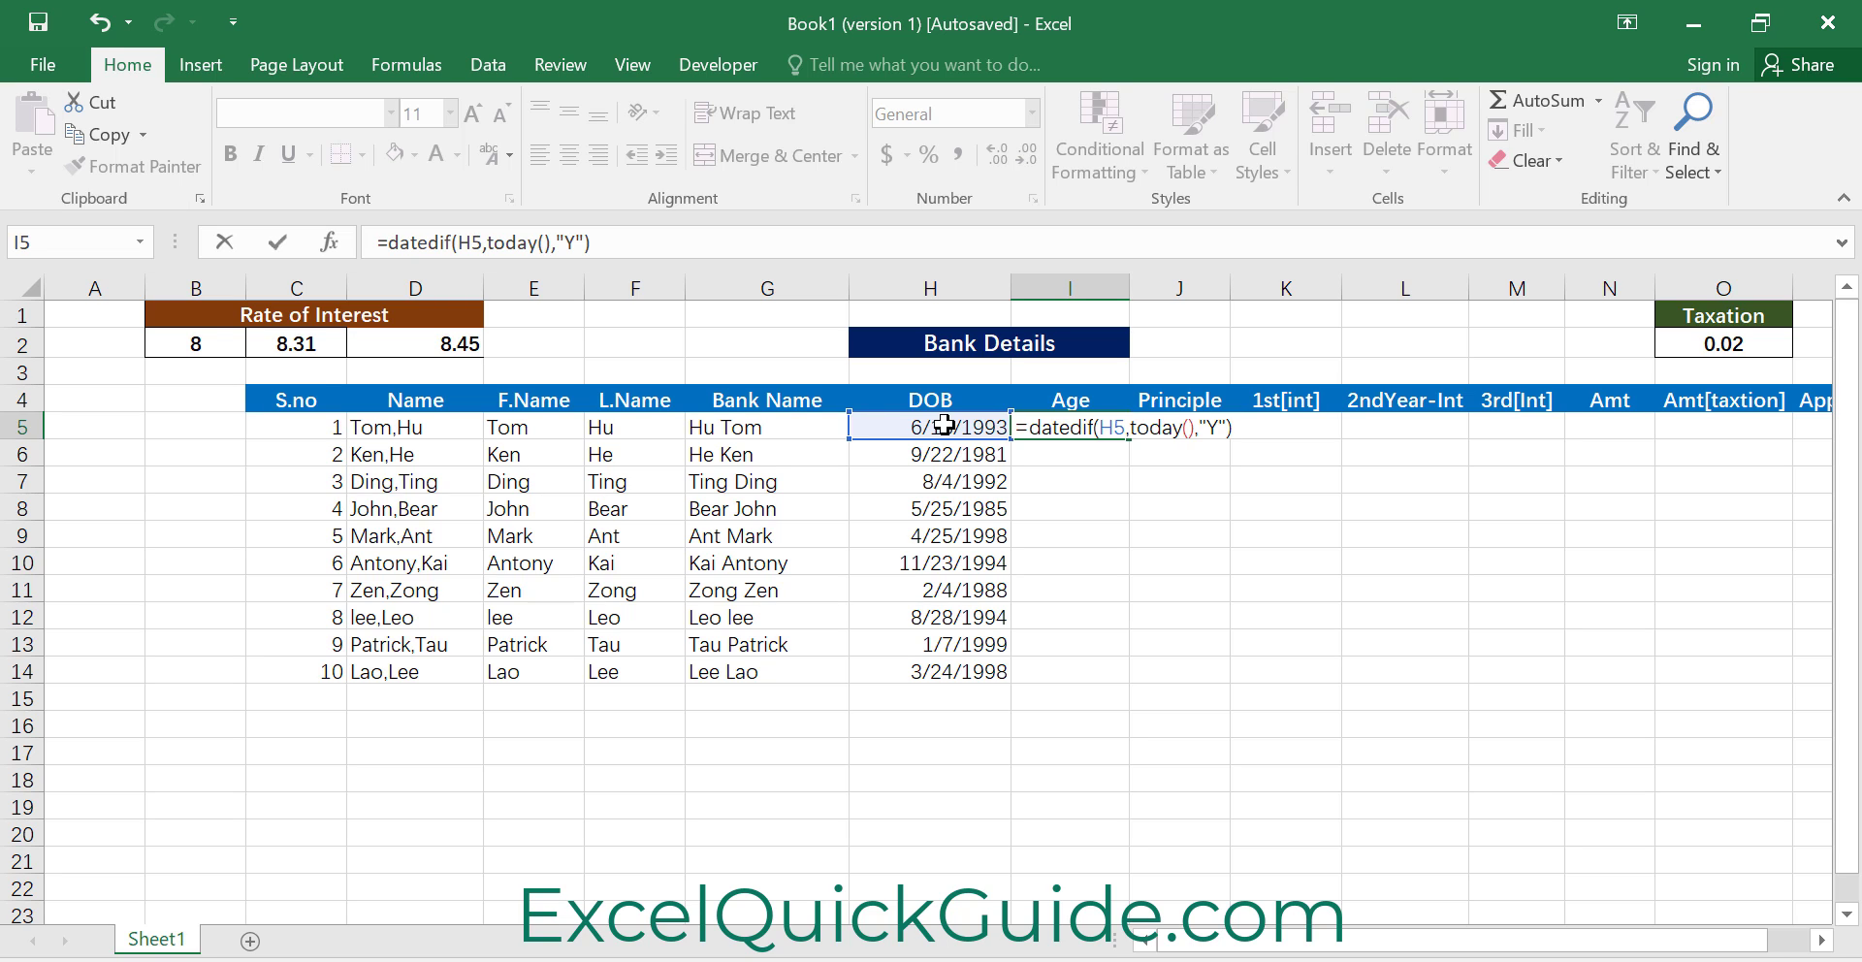
key(Return)
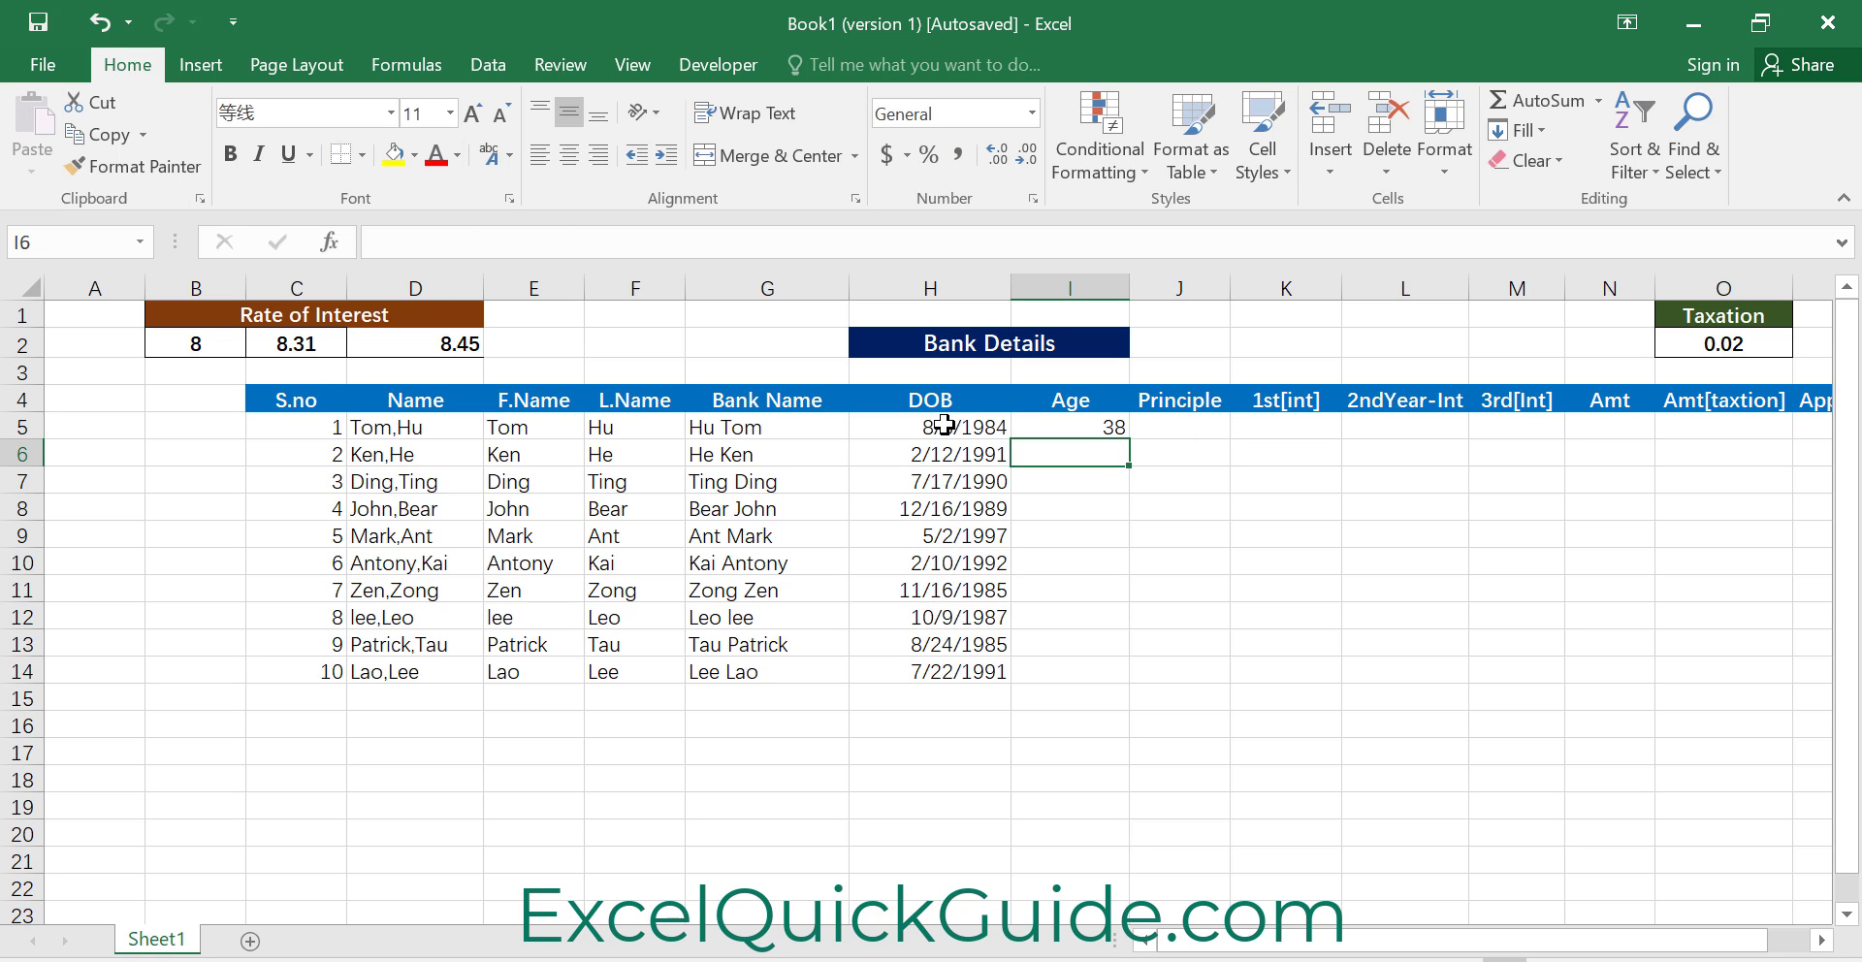
click(1095, 419)
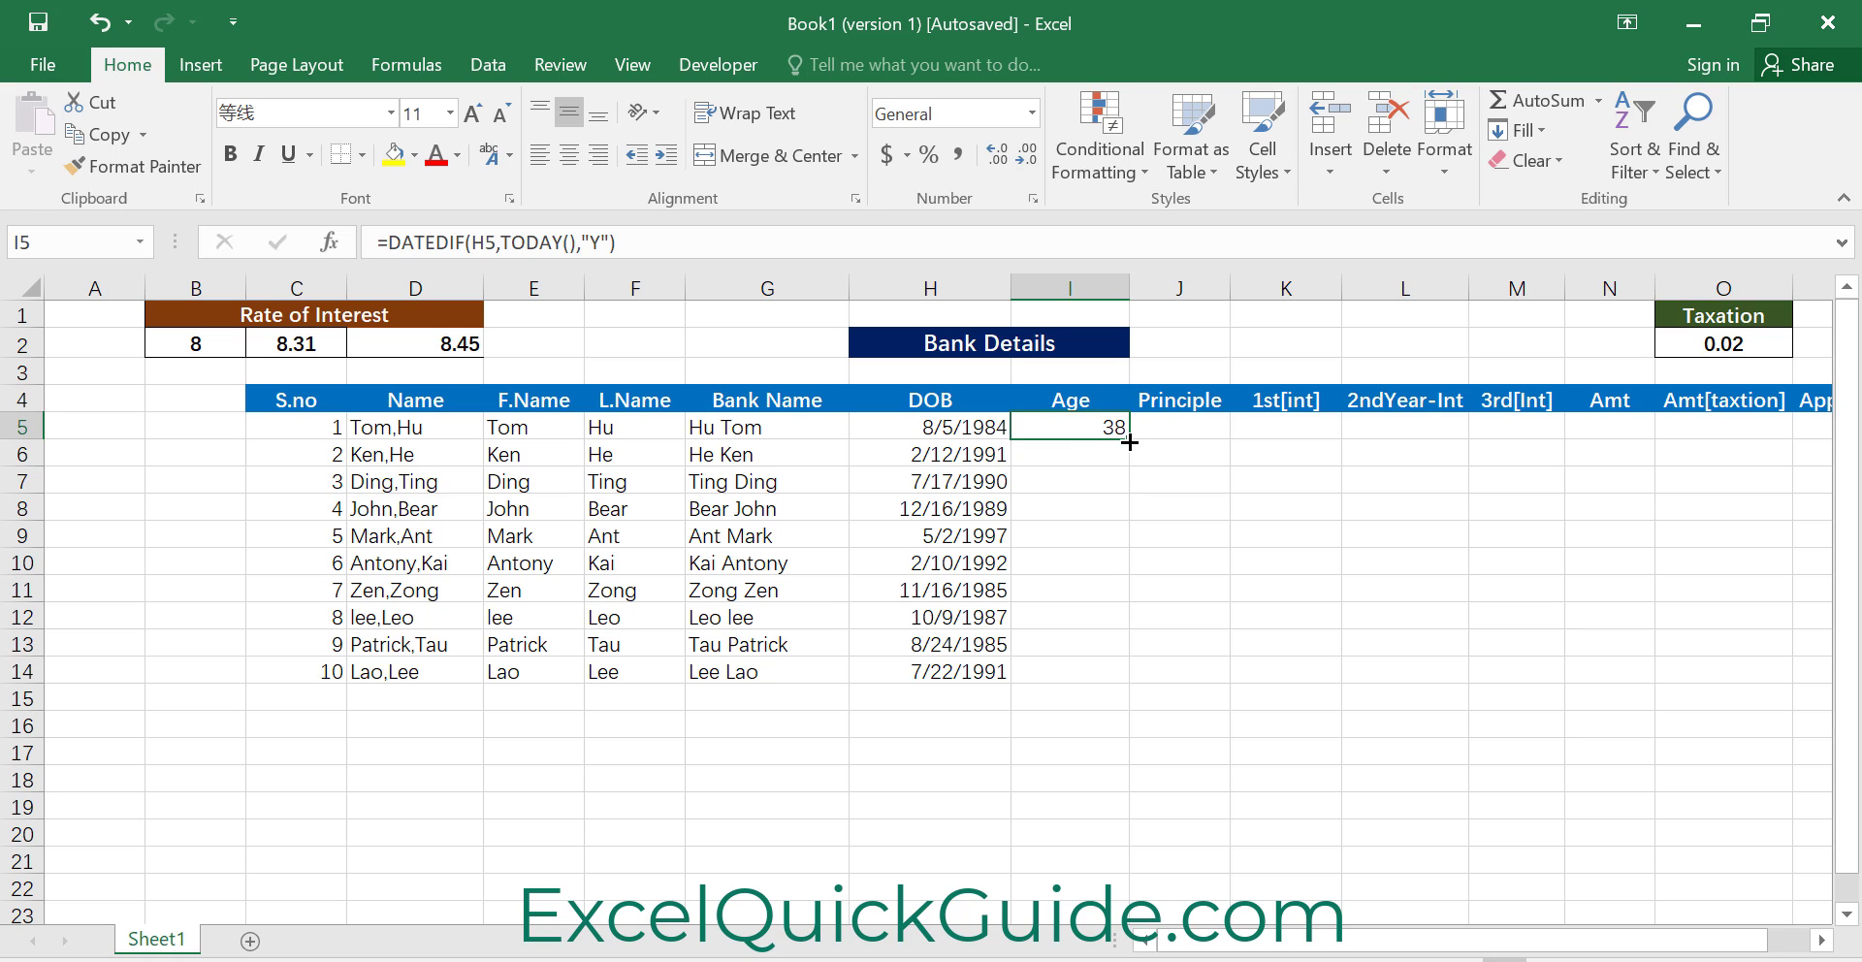
drag(1129, 442, 1102, 670)
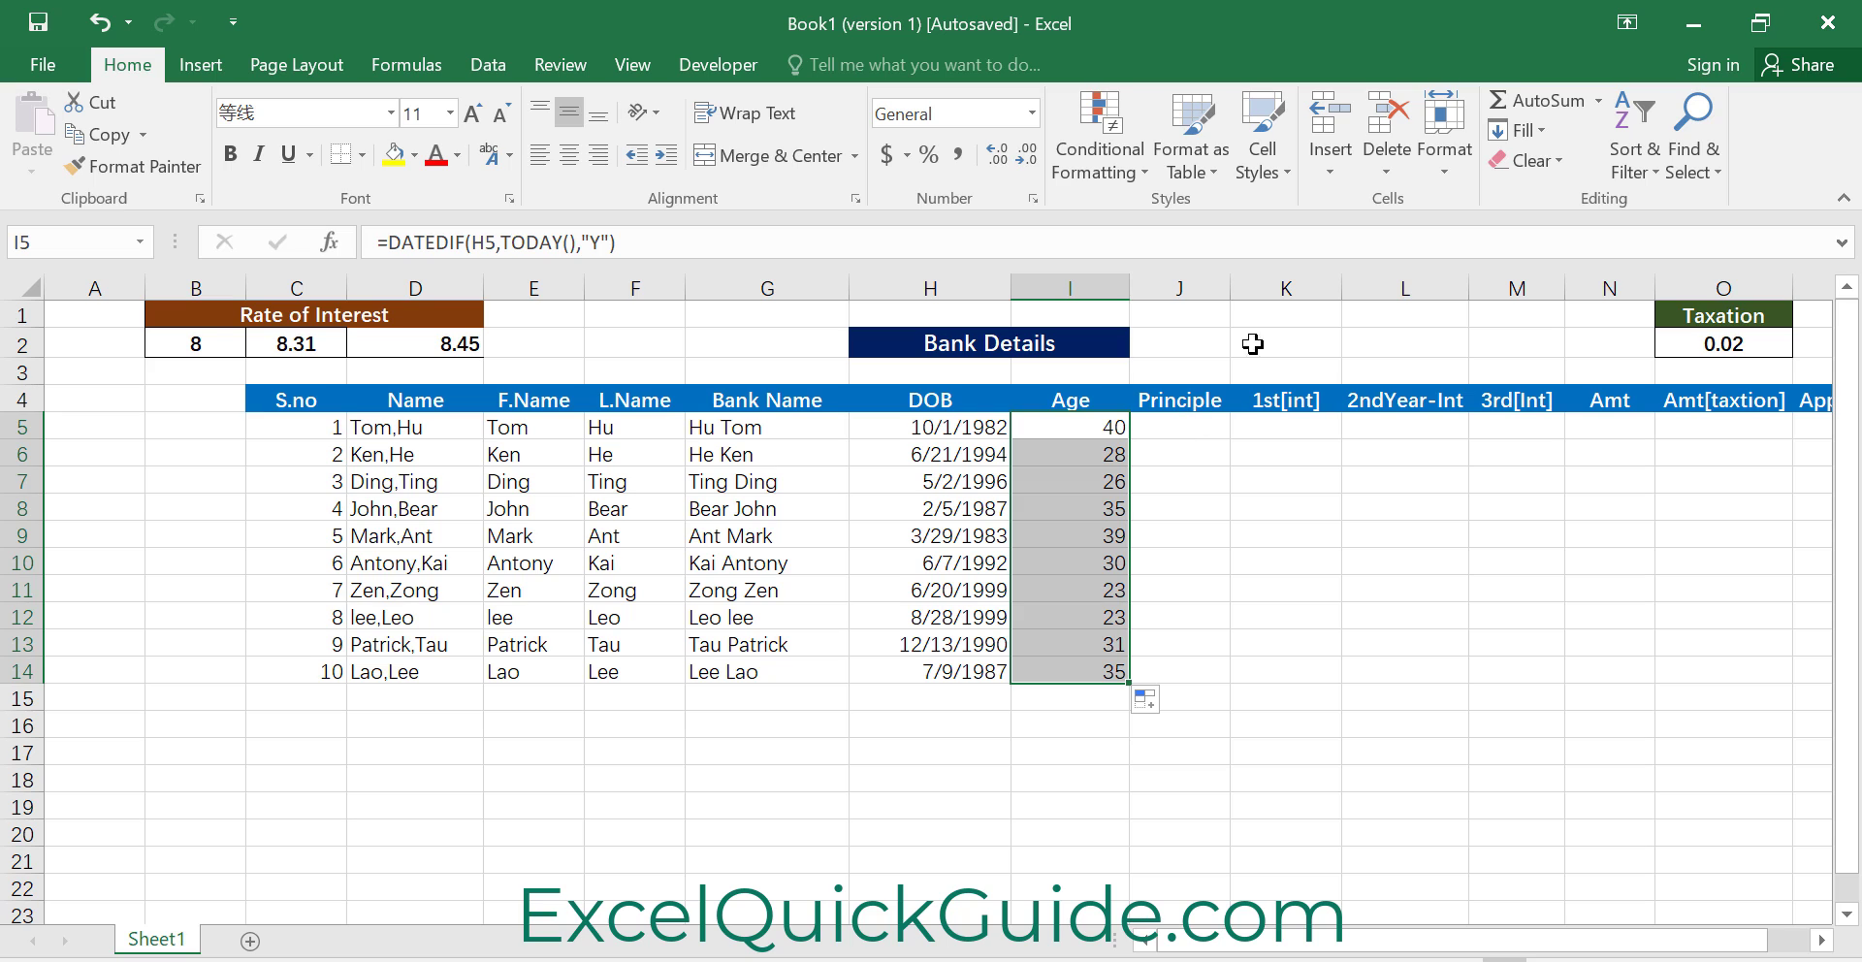
Widen the Principle column slightly and enter =RANDBETWEEN(10000,100000) in J5 to generate a random principal
drag(1230, 288, 1241, 288)
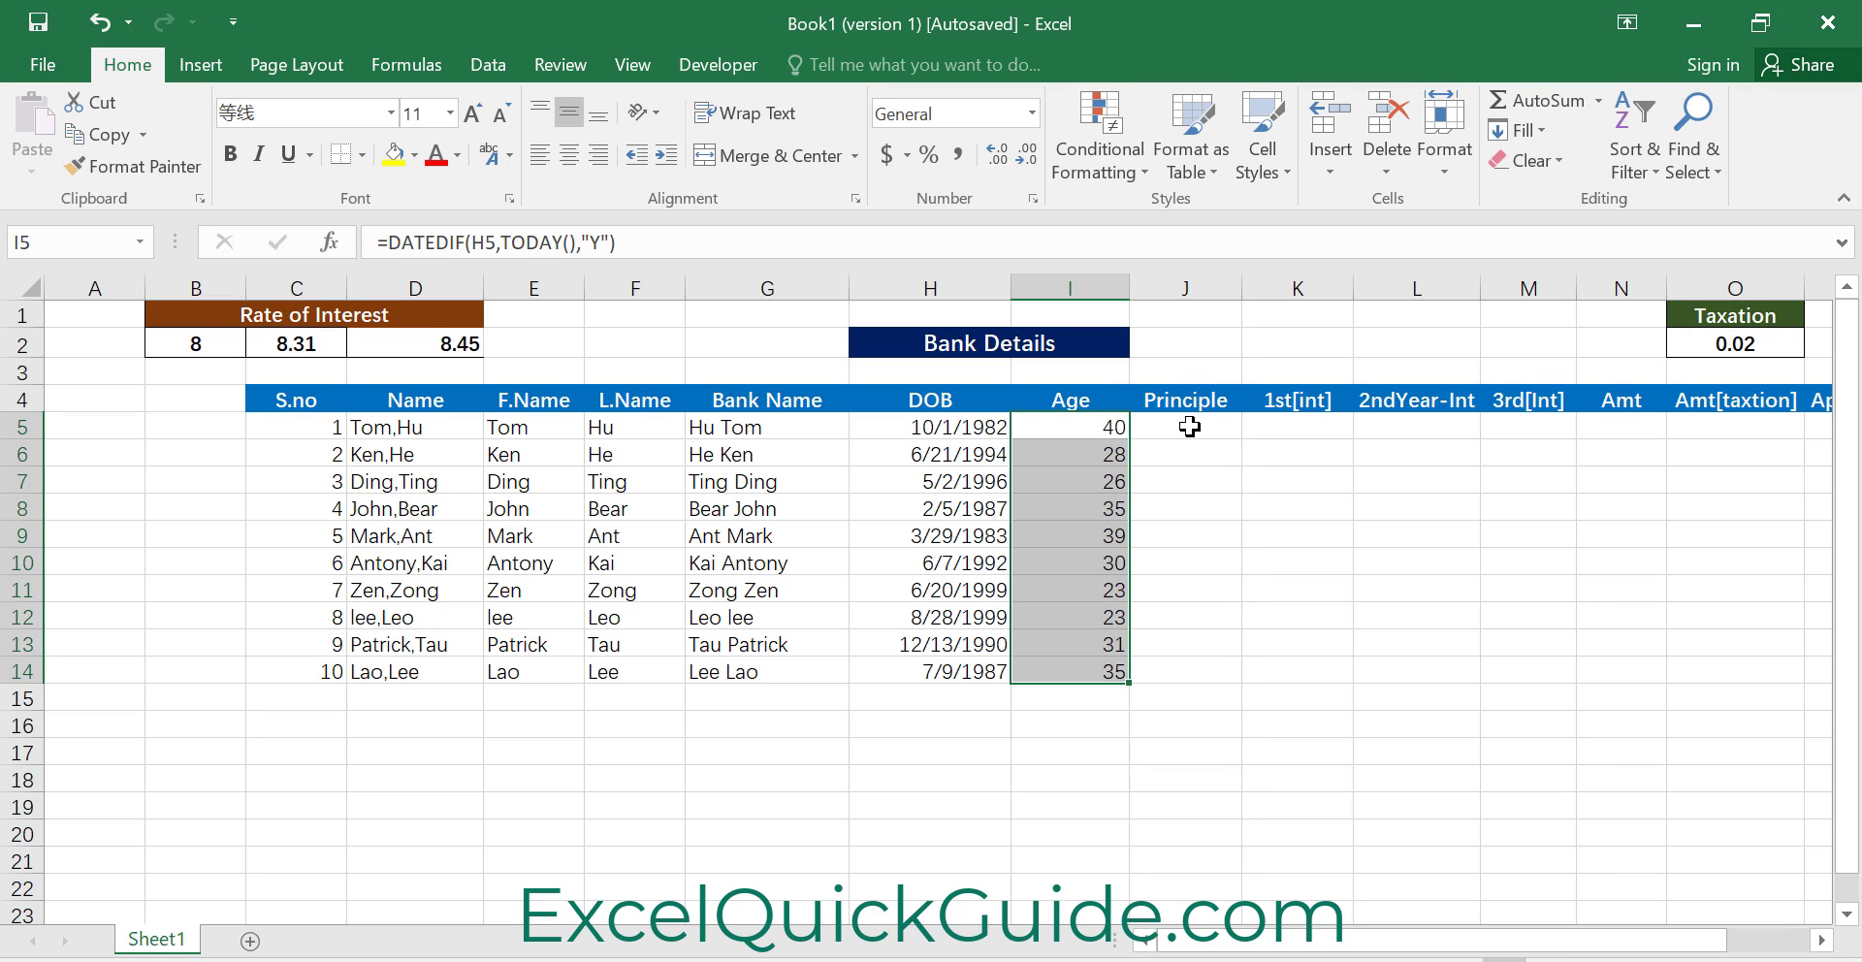
click(1191, 429)
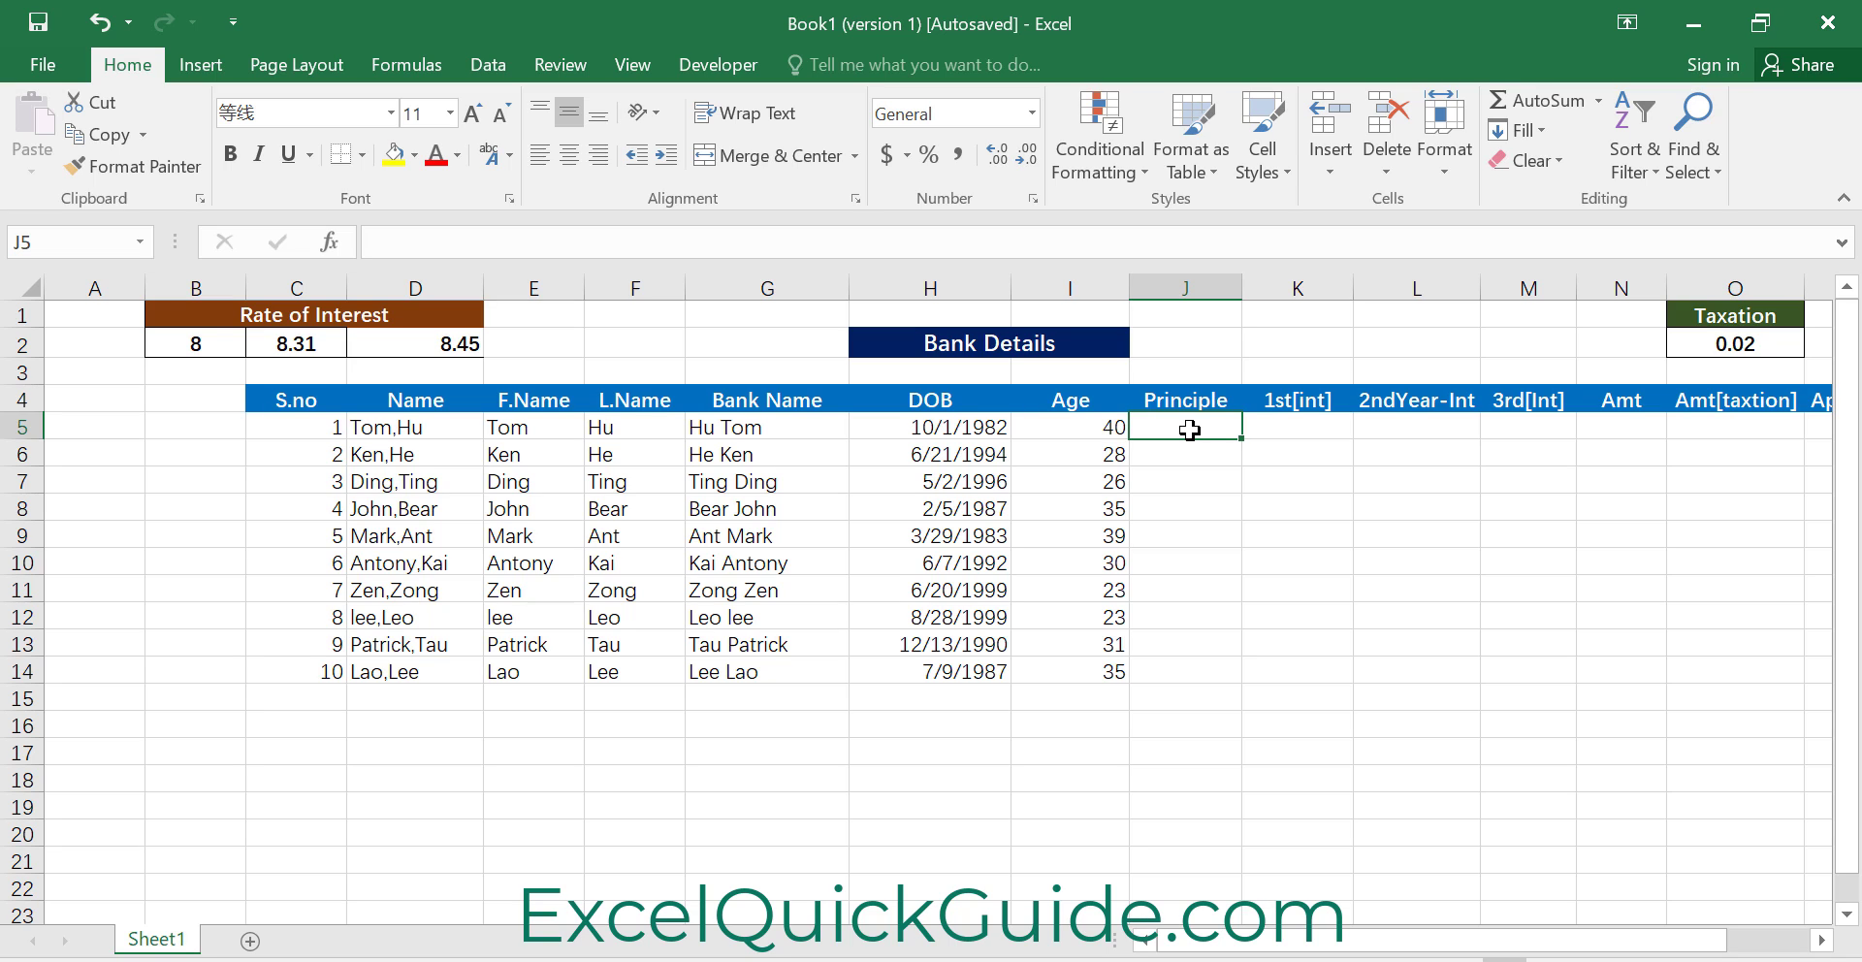
text(=)
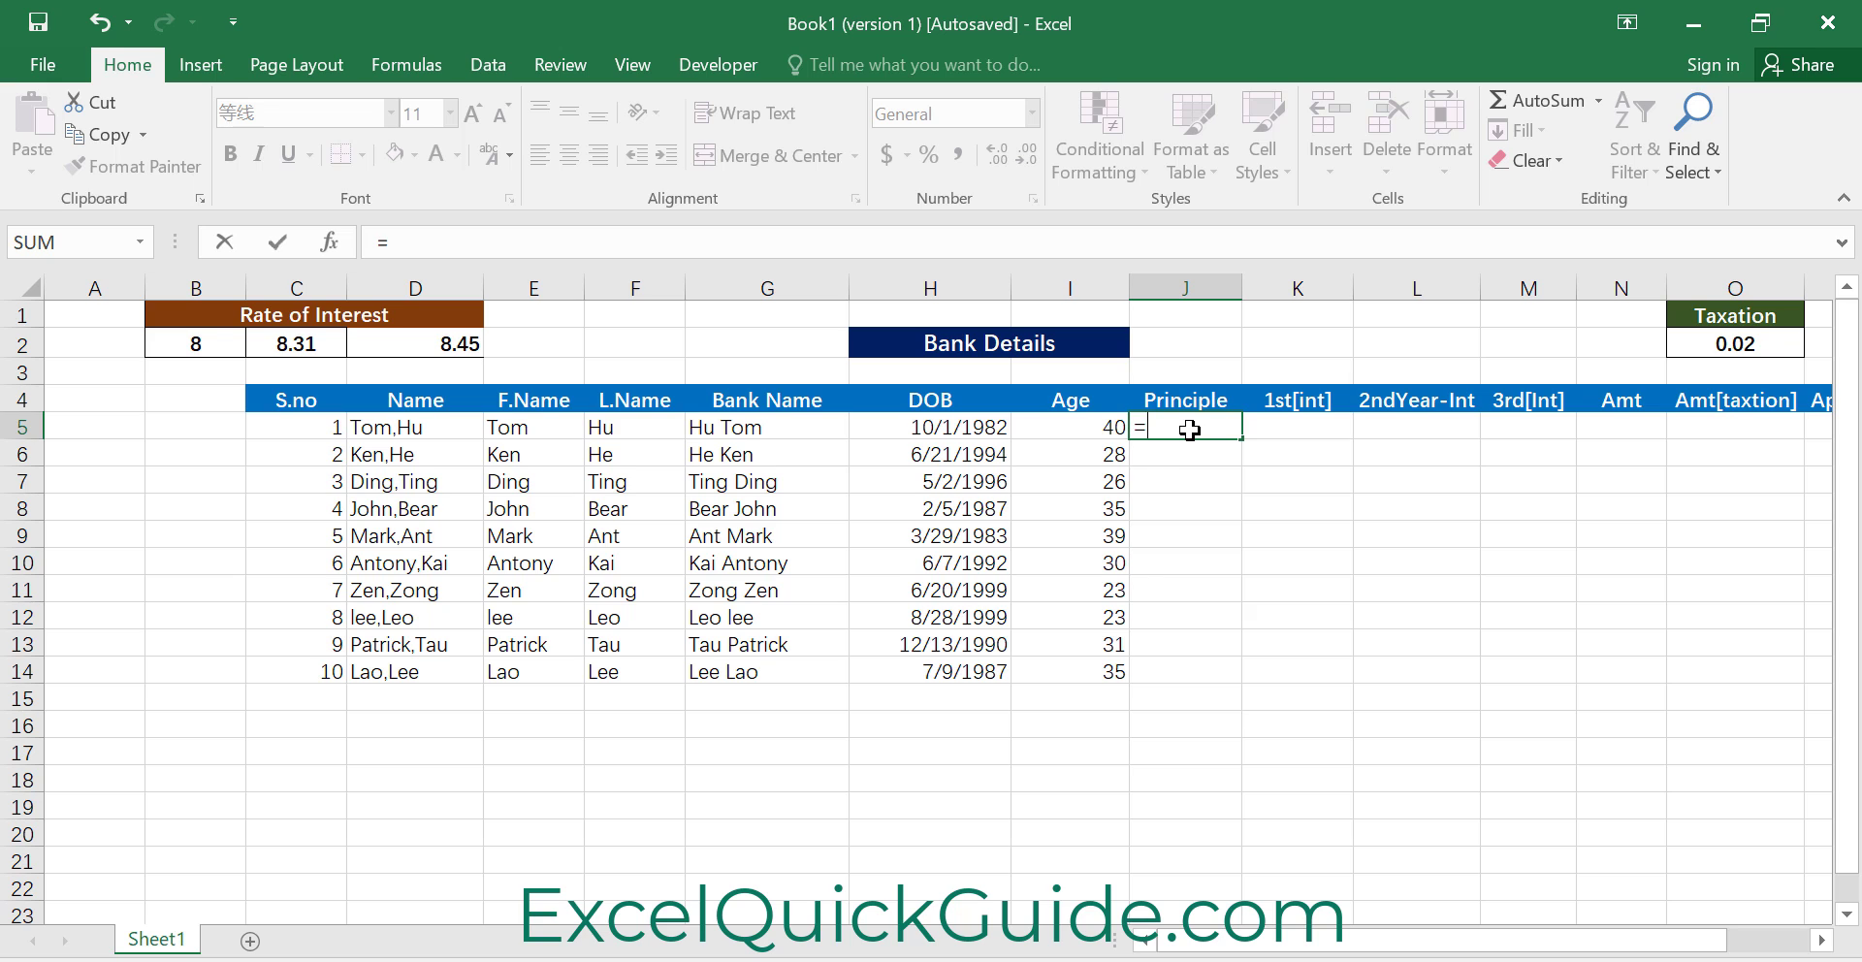
text(ran)
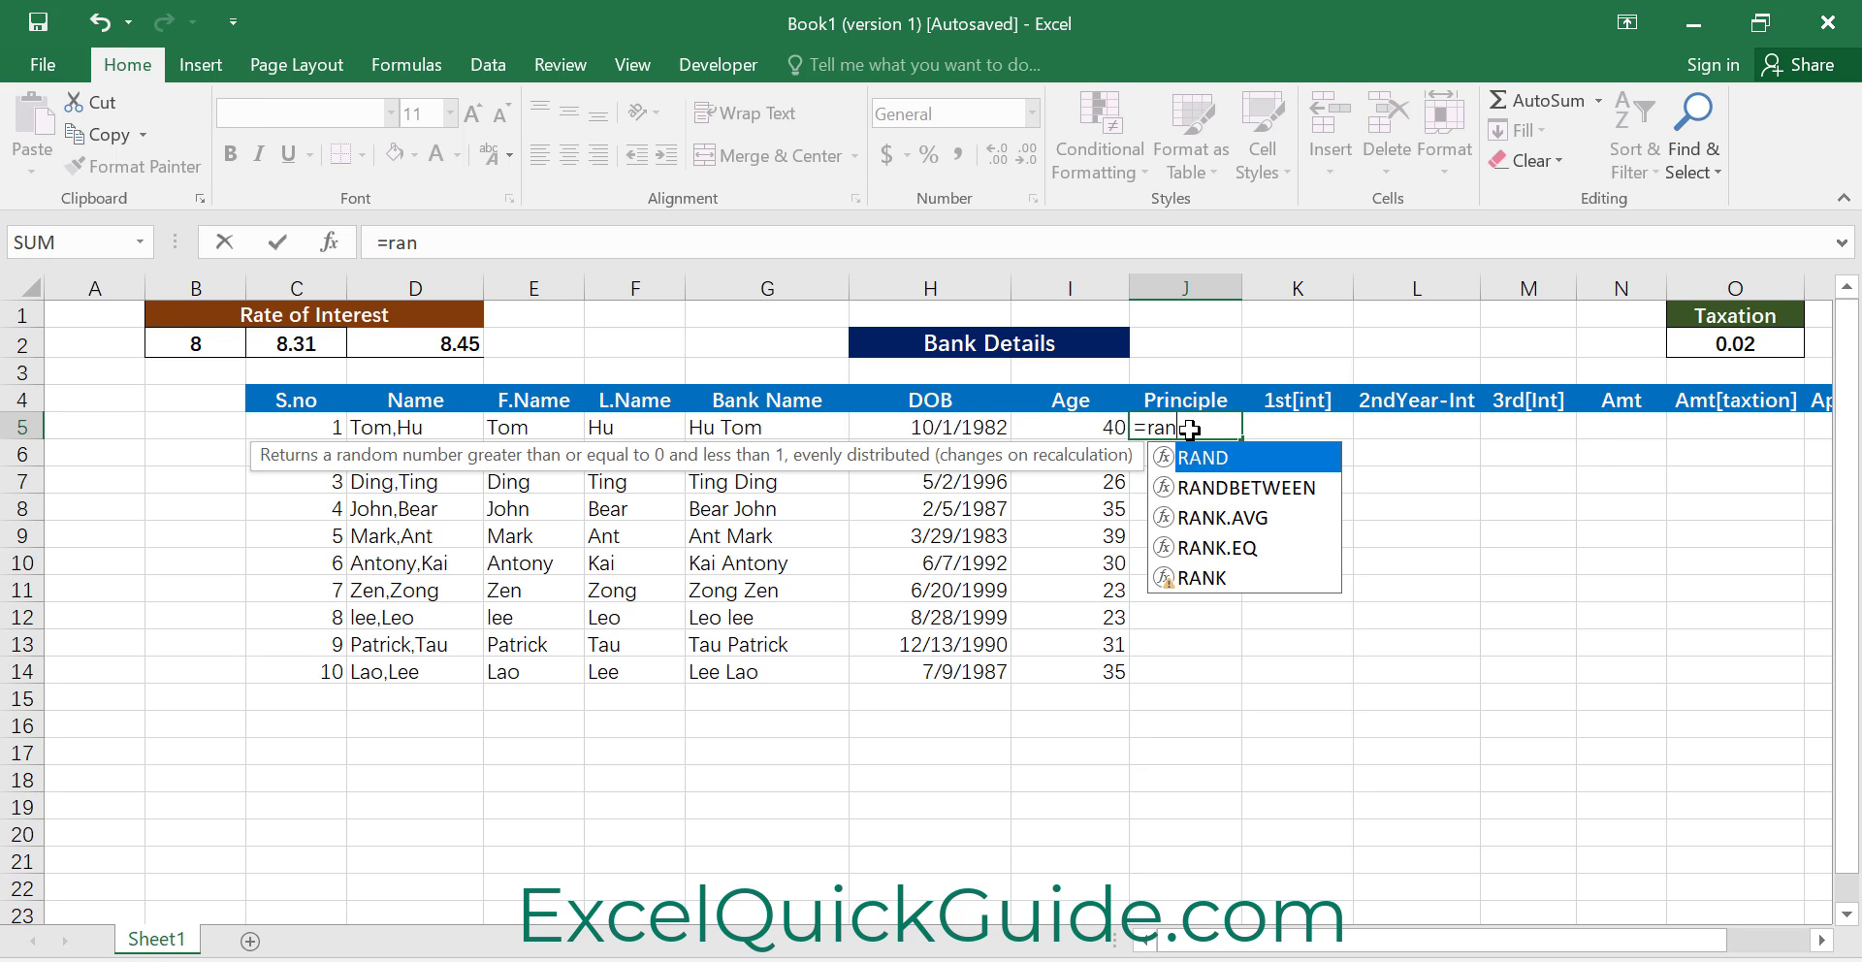
double_click(1218, 487)
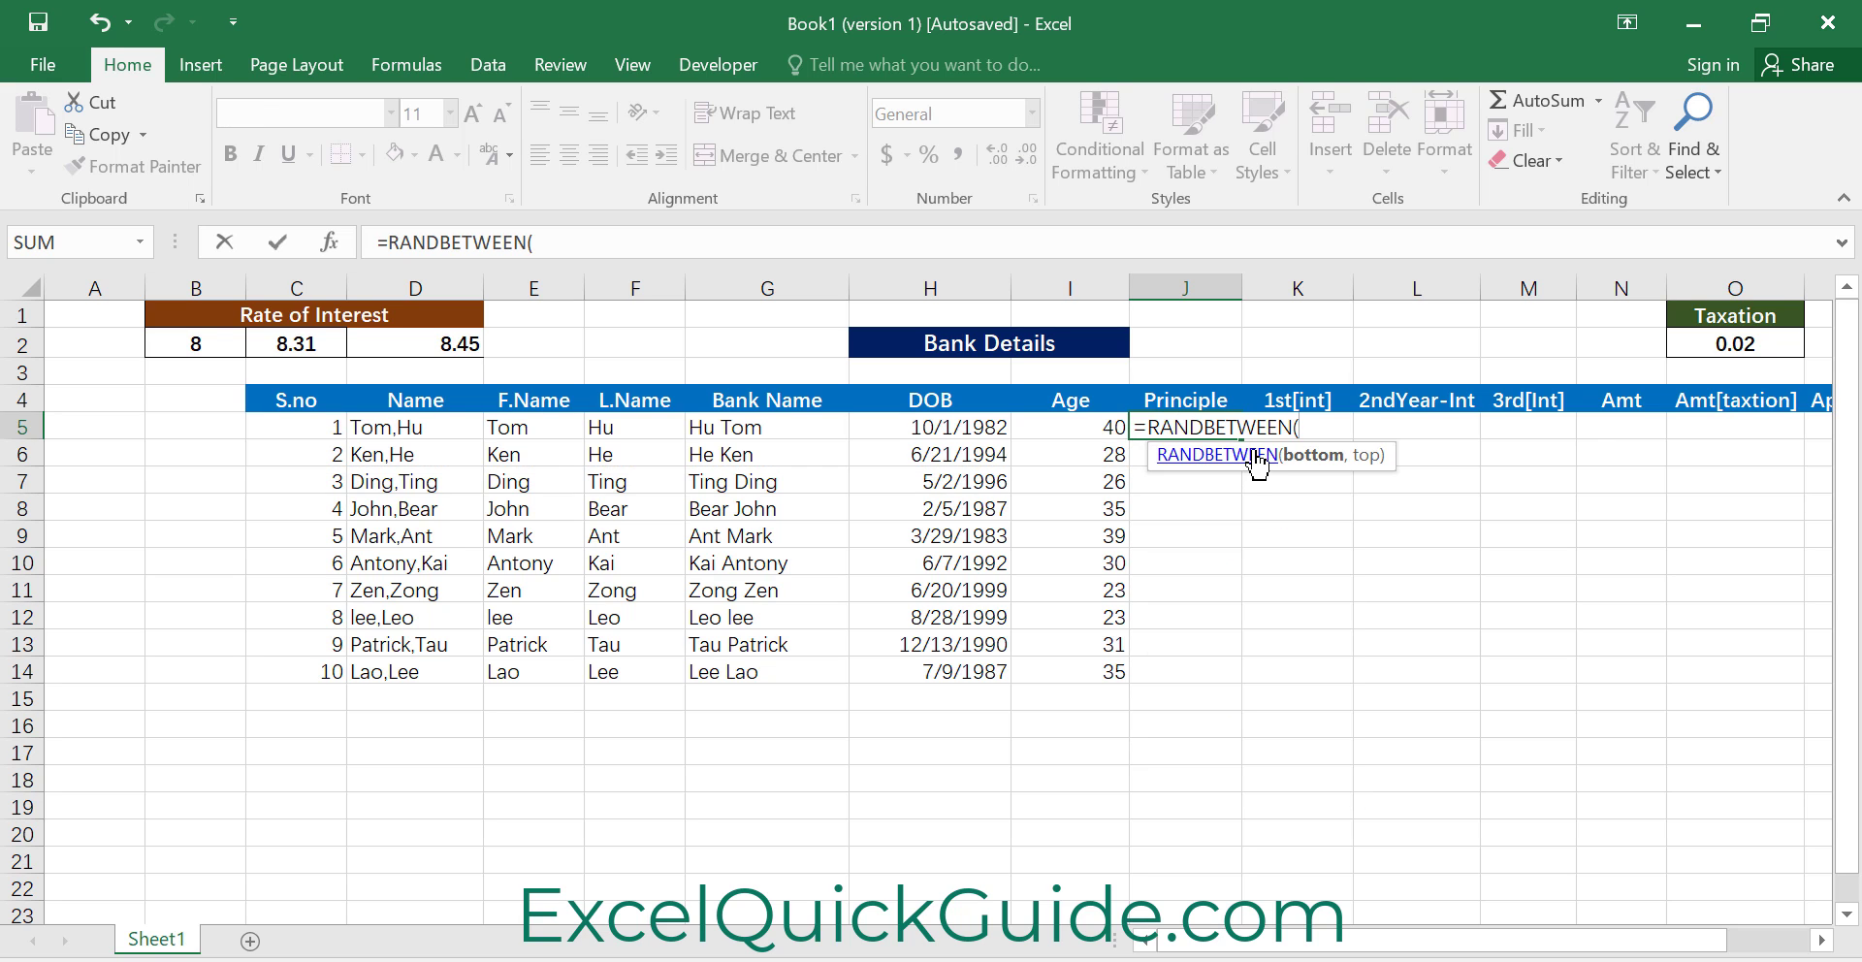
text(10000)
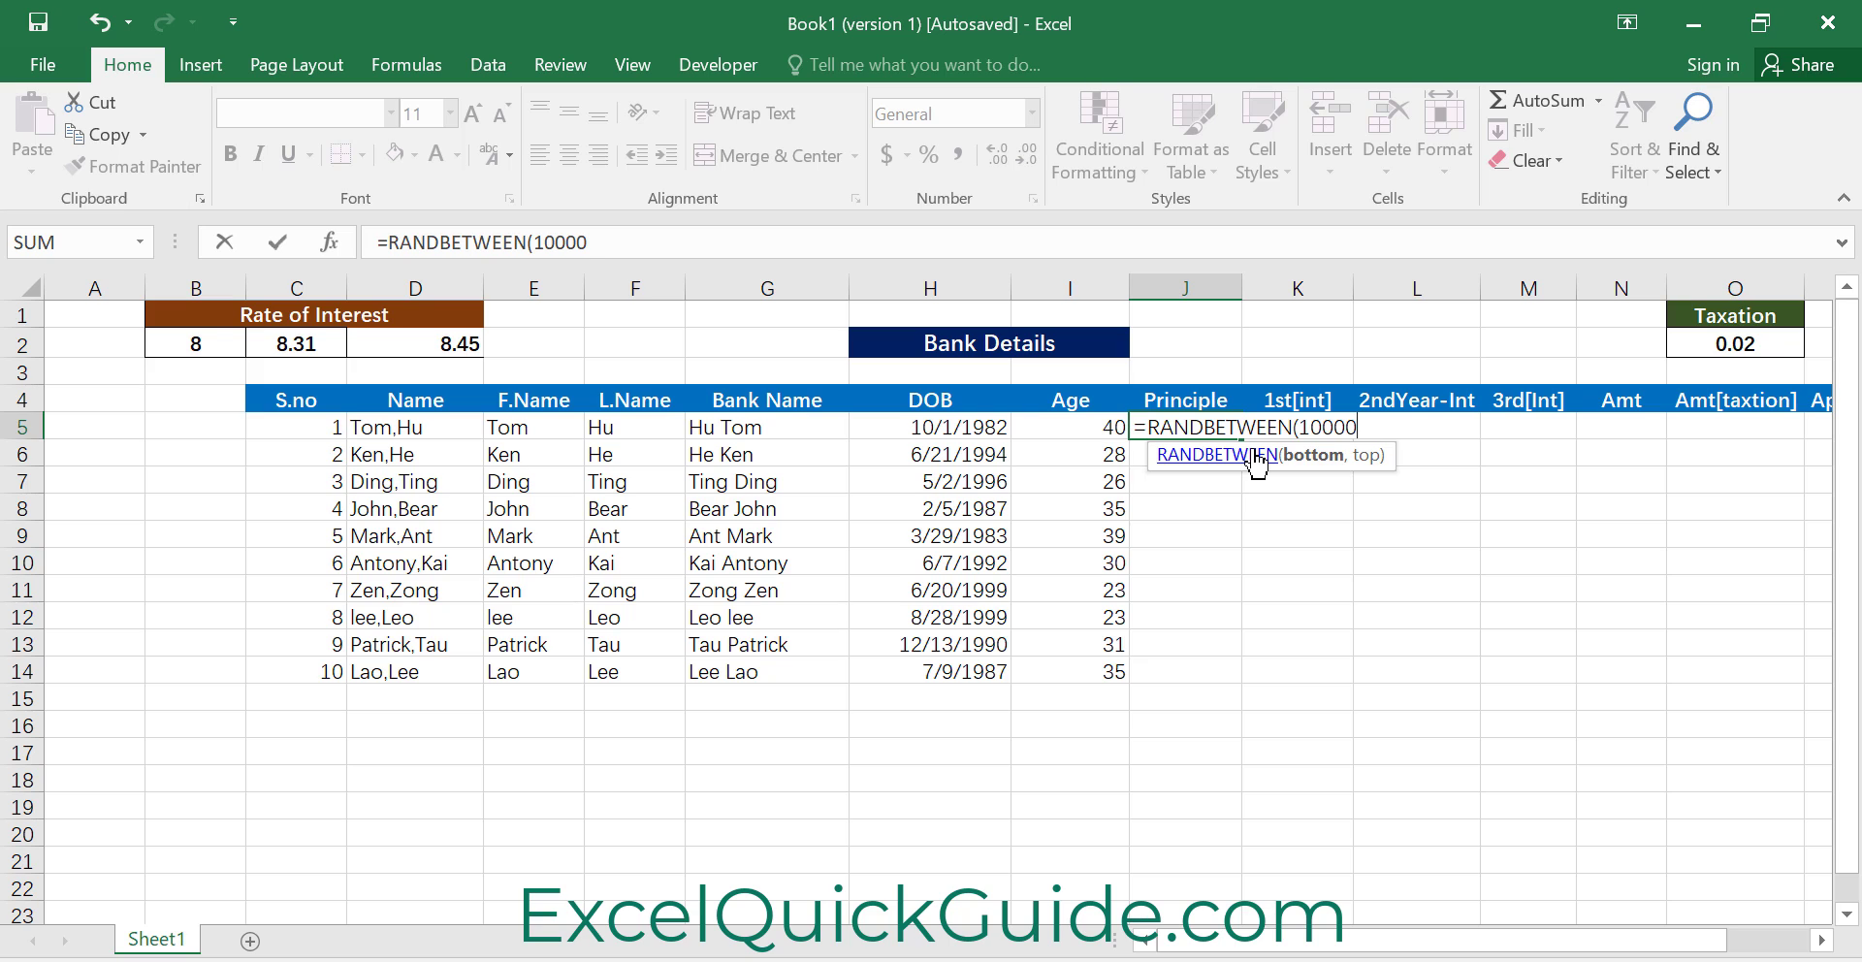
text(,100000)
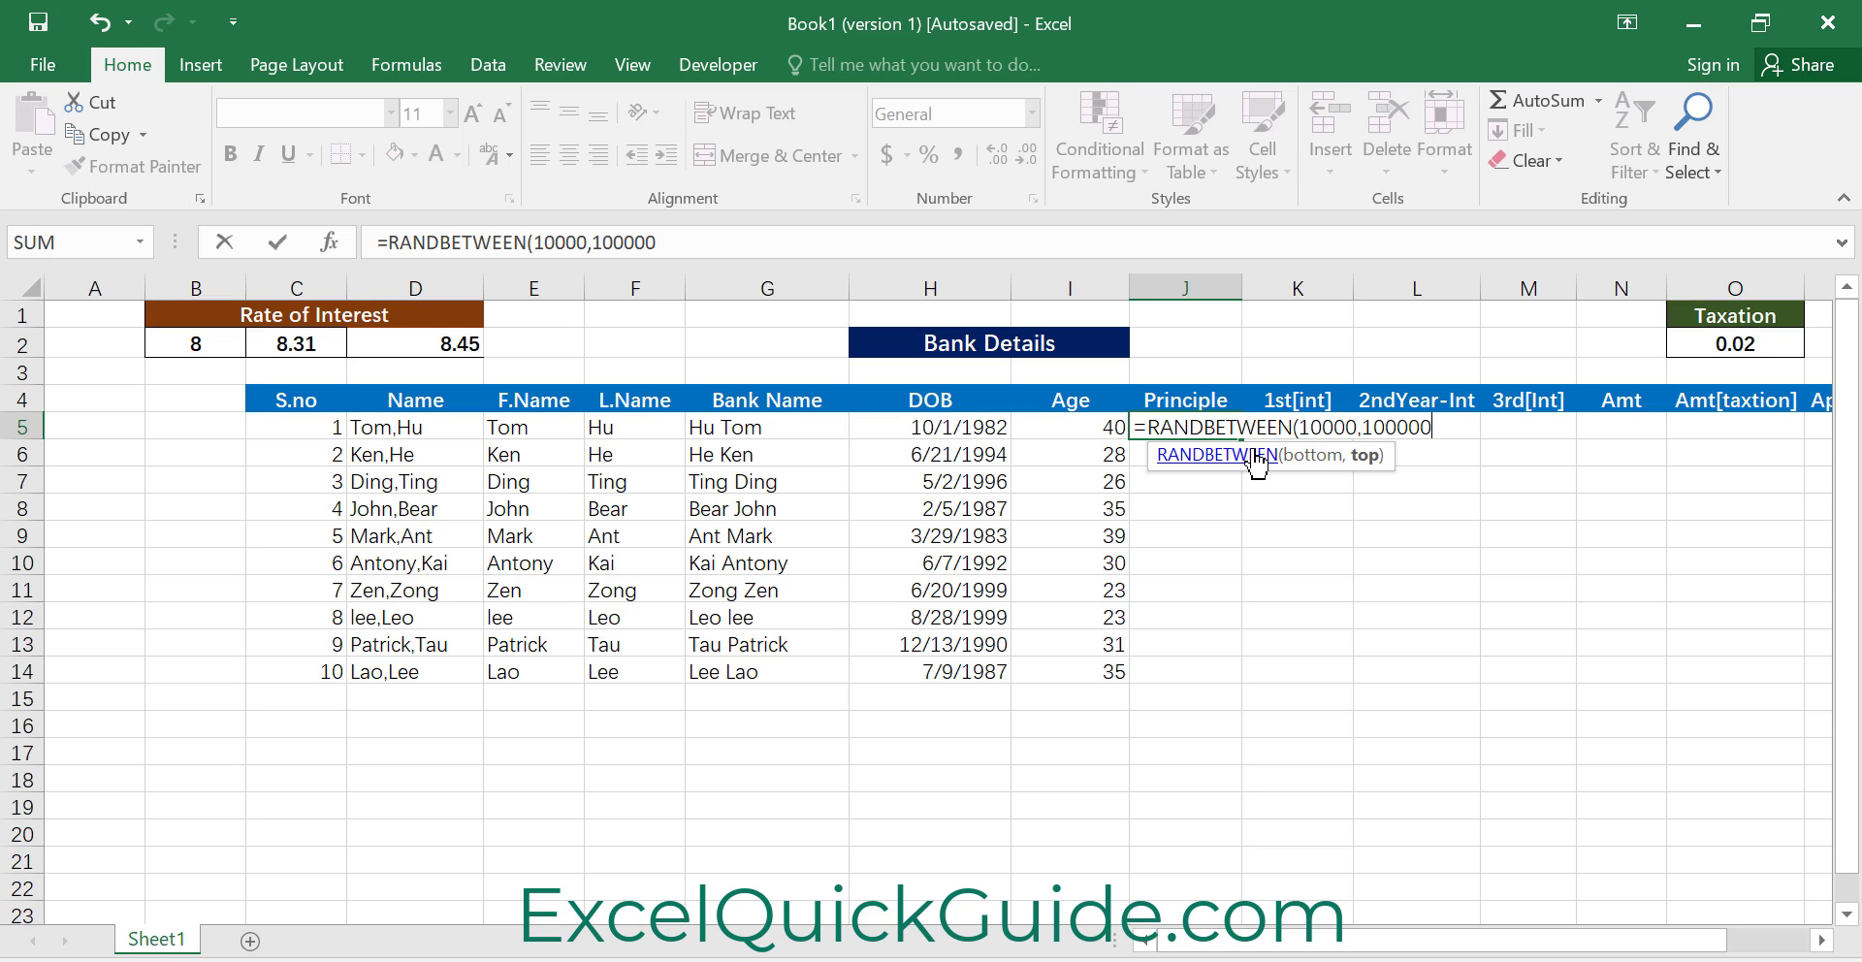
text())
key(Return)
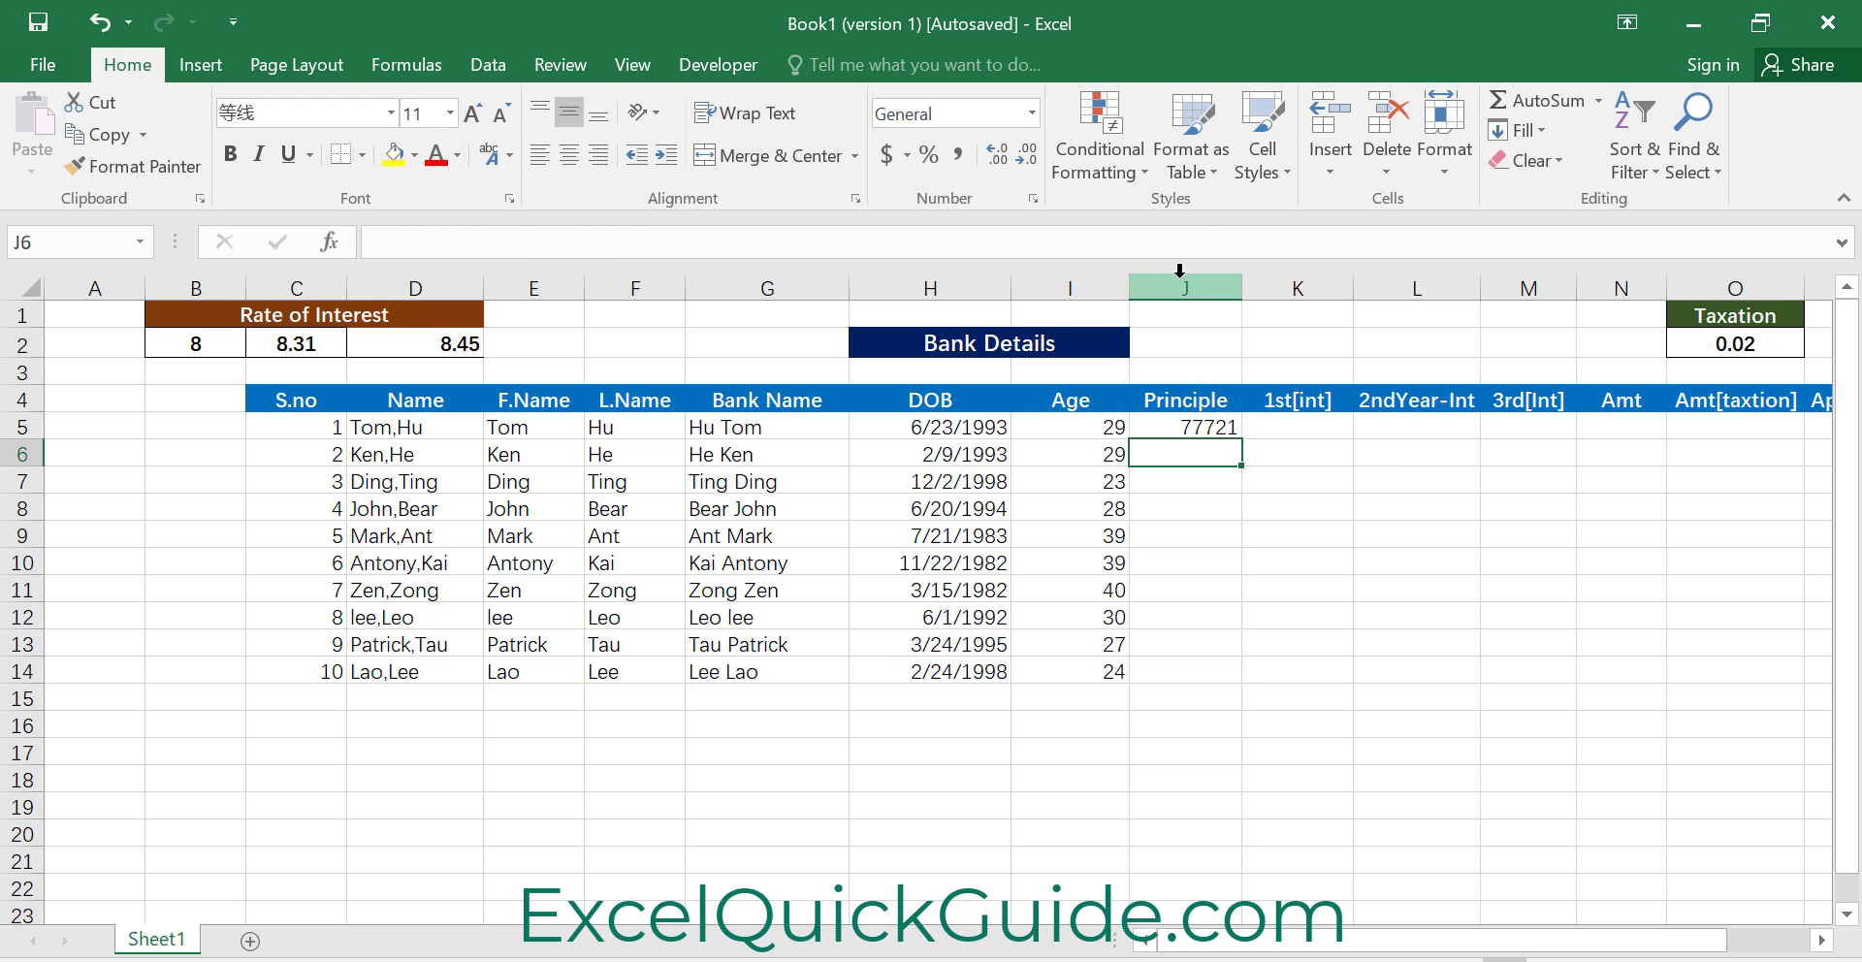
Format Principle cell J5 as Currency with the $ symbol and copy its formula down through J14, widening column J slightly
click(1192, 427)
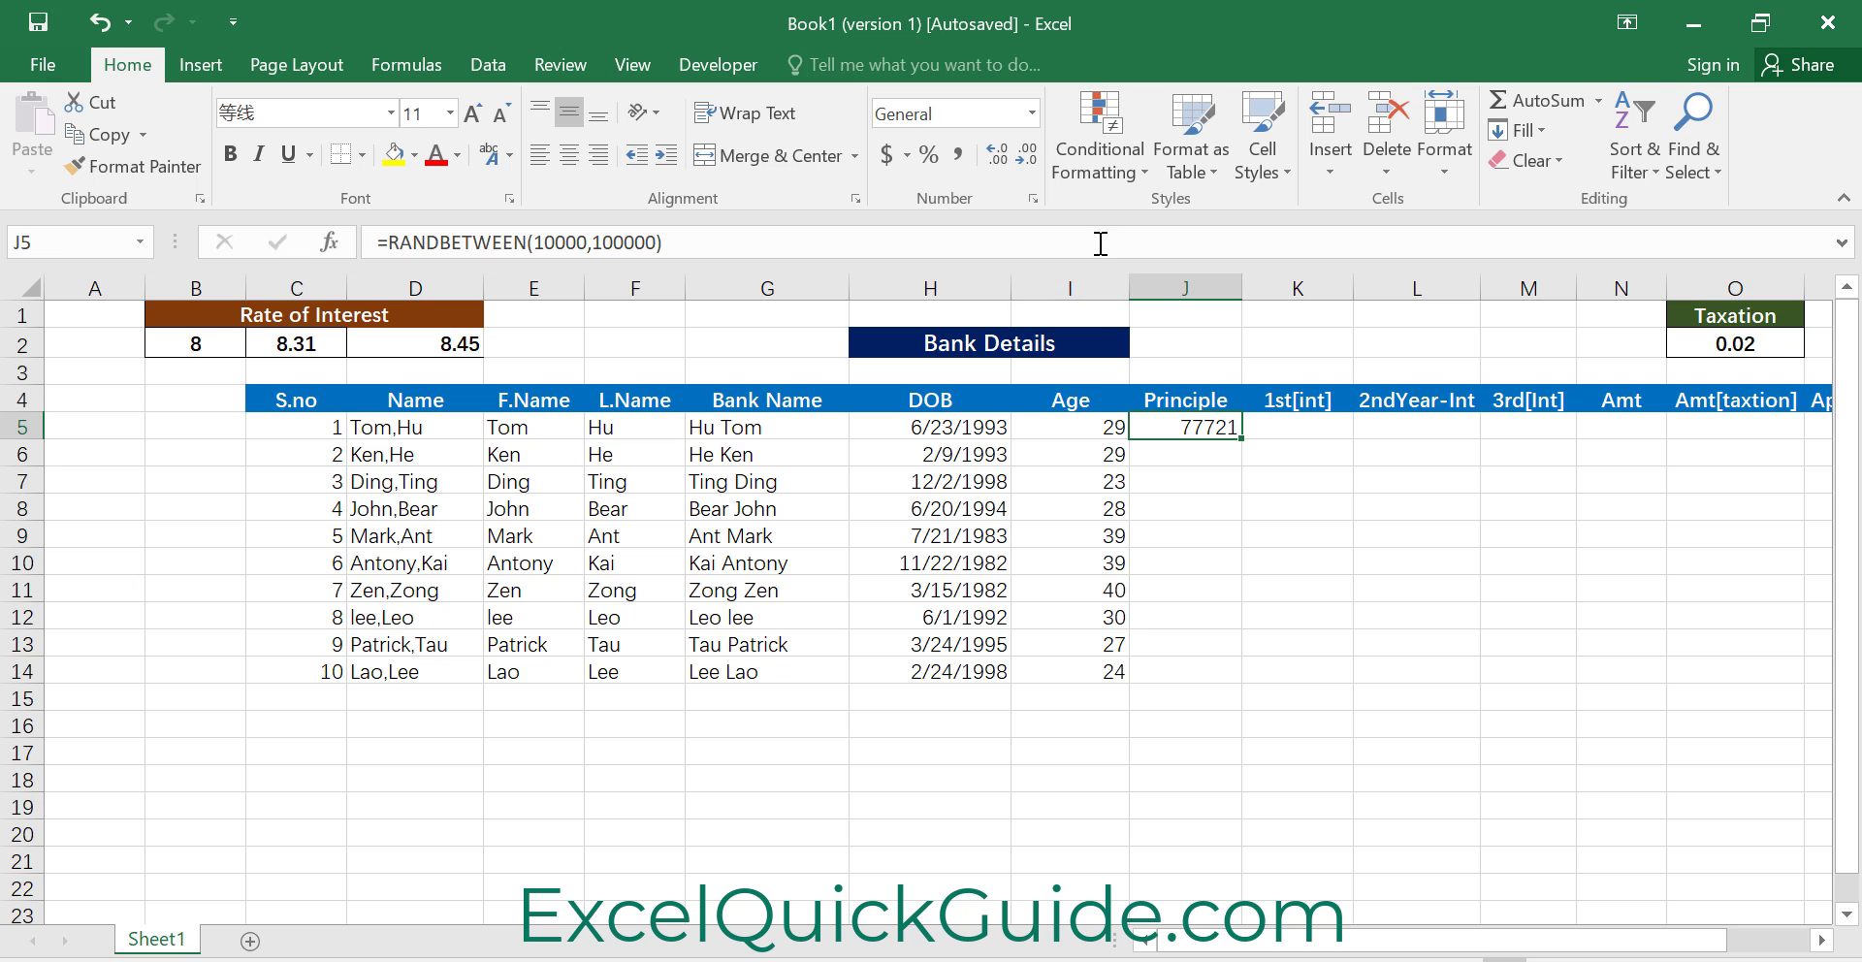
click(1034, 197)
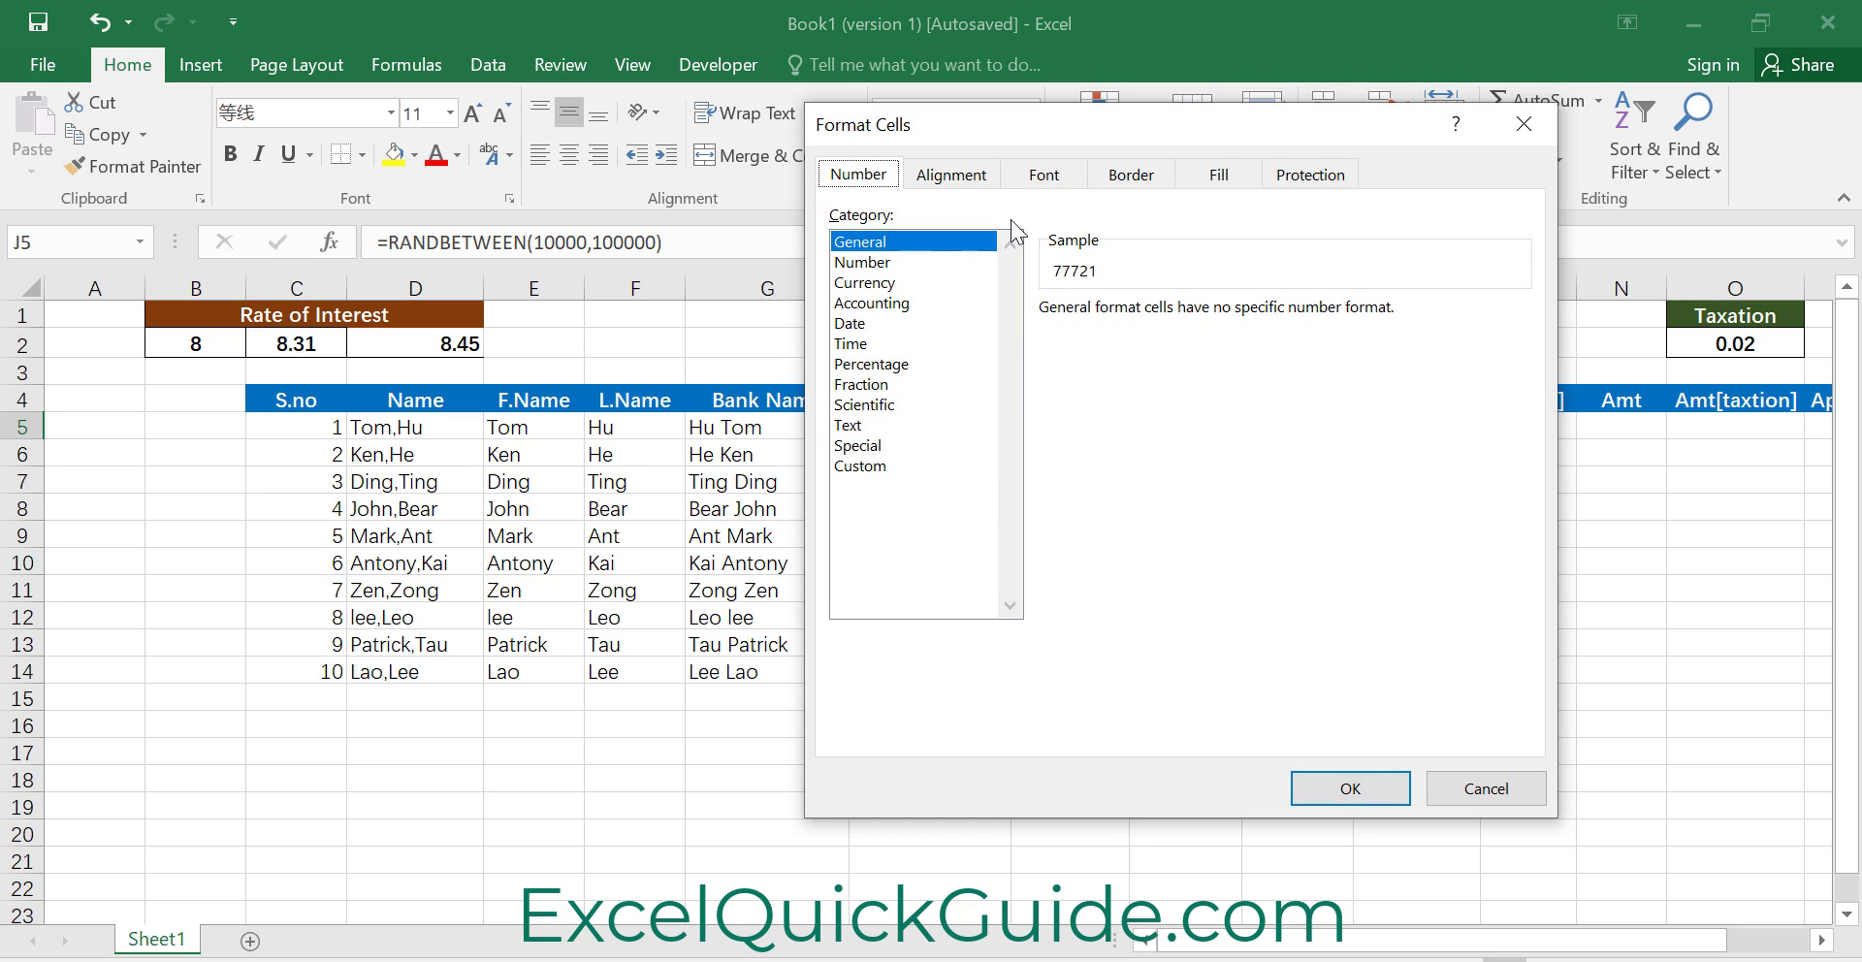
click(883, 280)
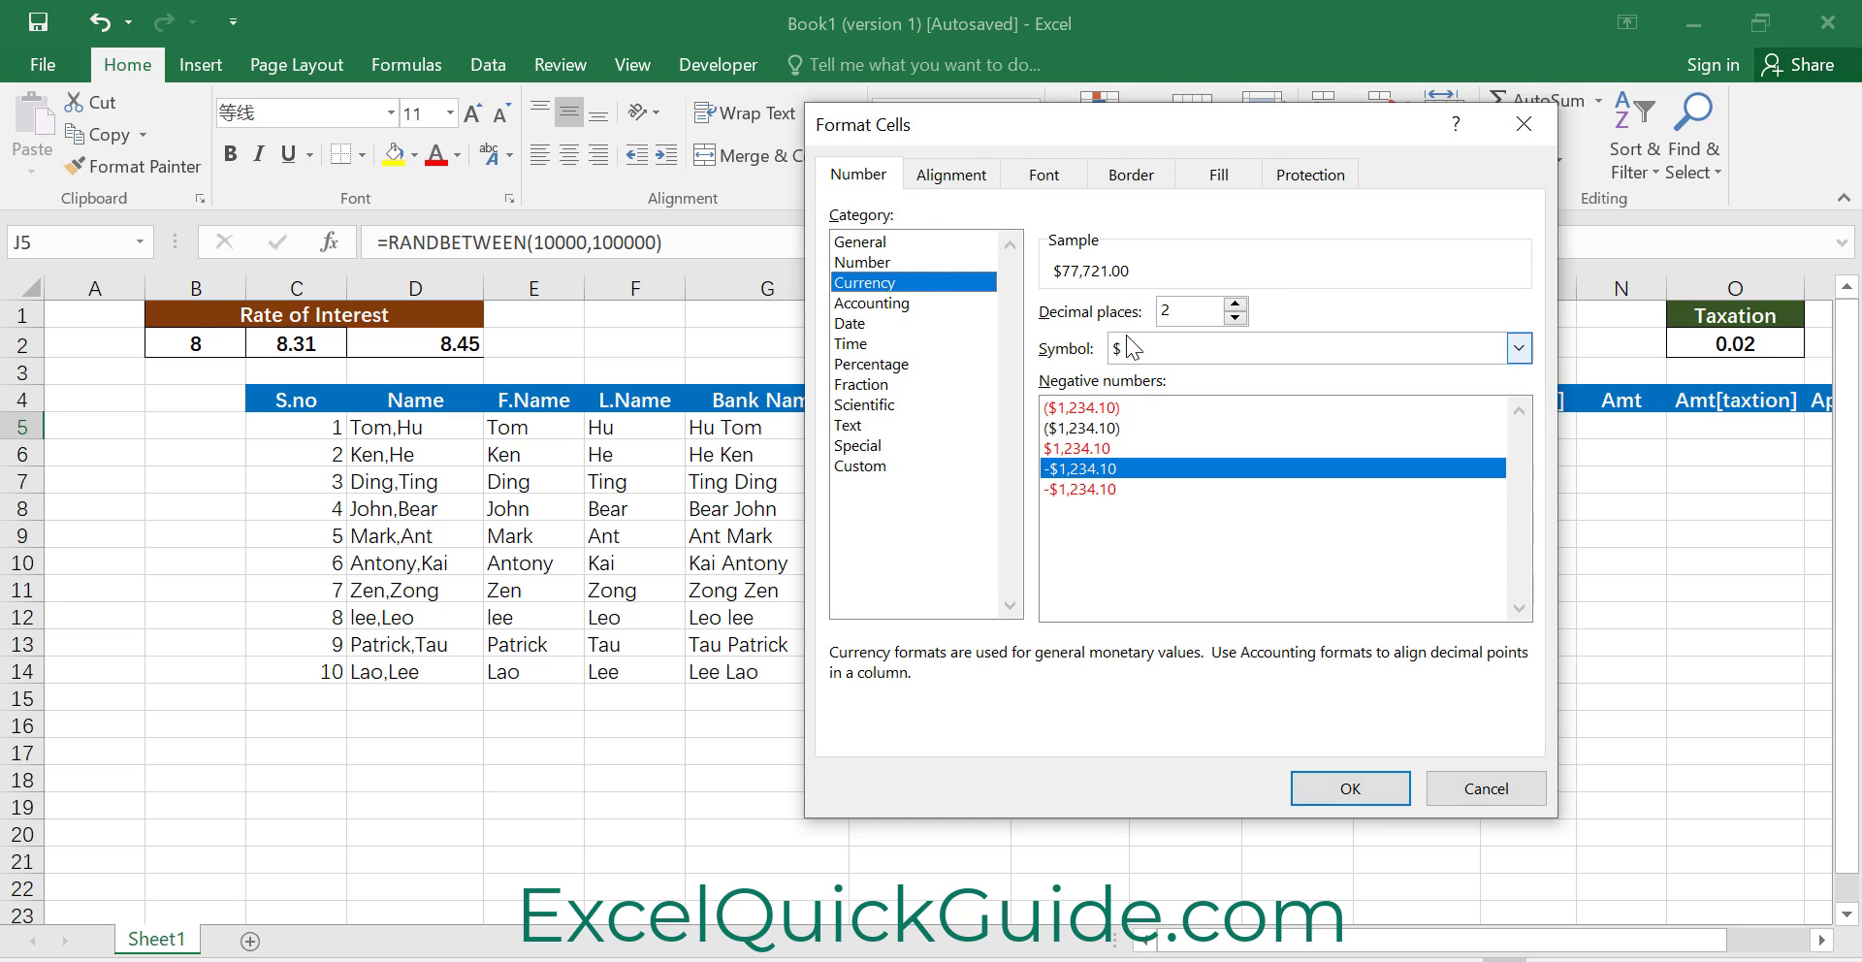
click(1521, 347)
scroll(1300, 427, down, 2)
scroll(1300, 431, up, 2)
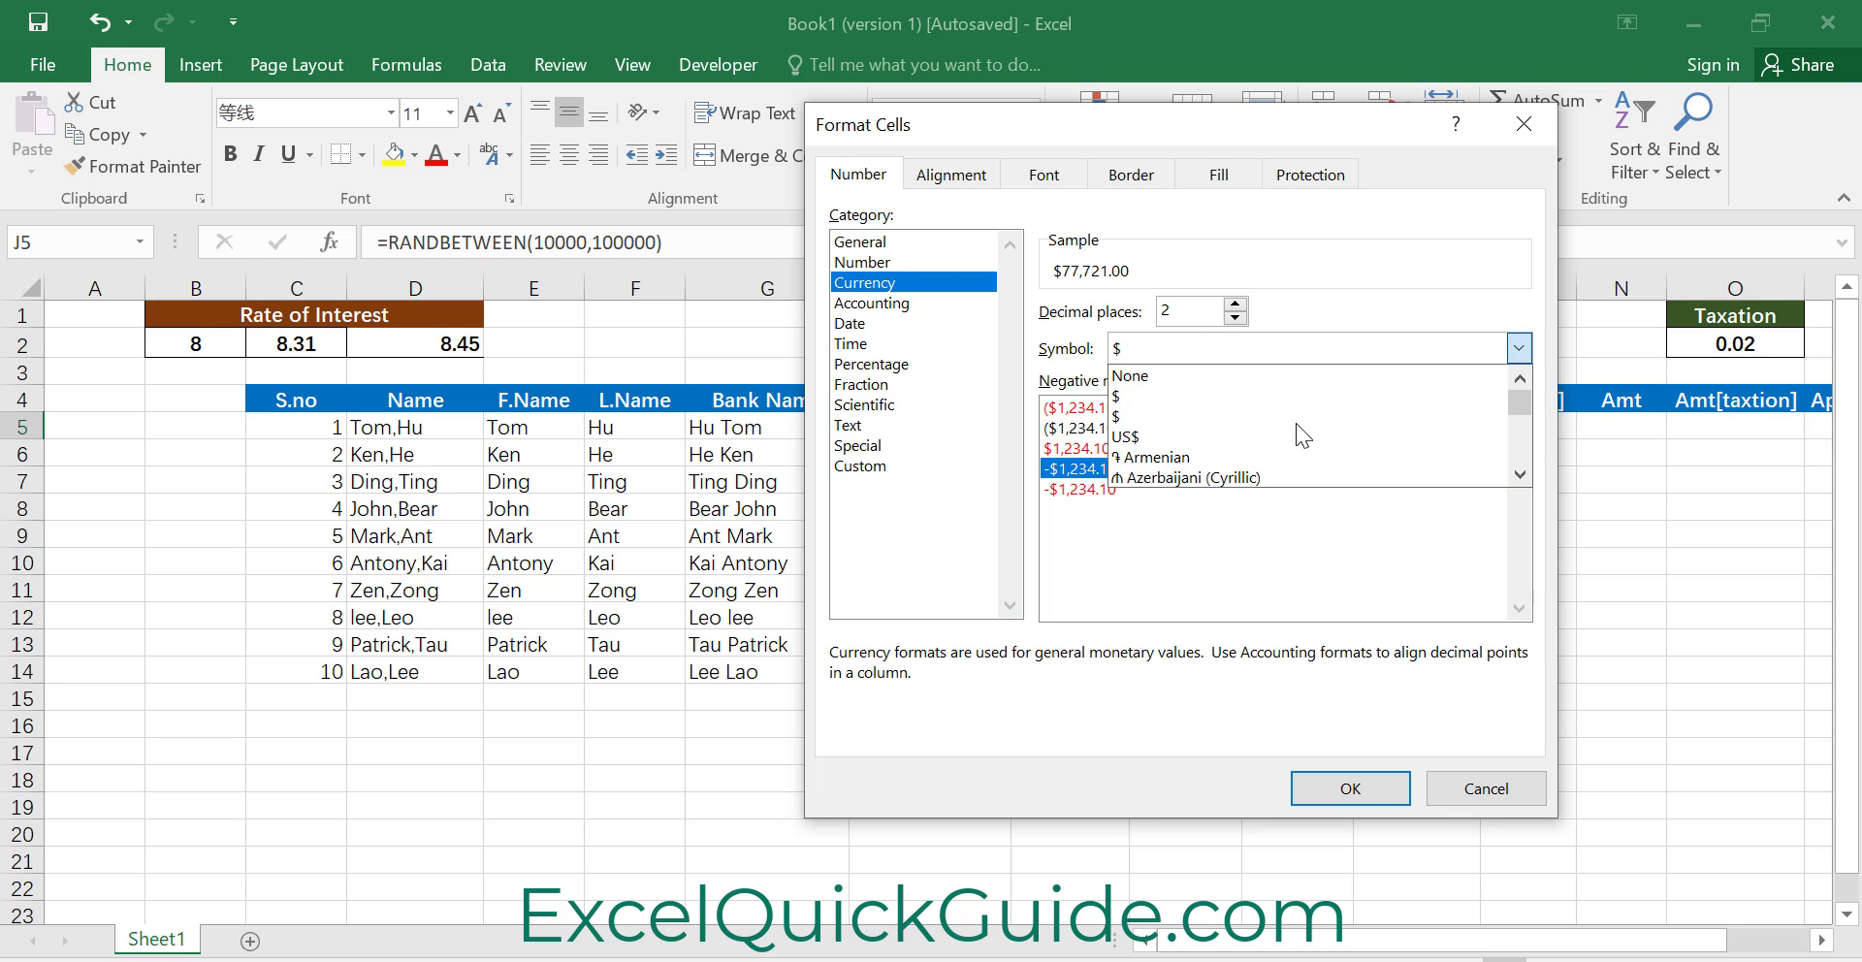
scroll(1300, 432, down, 1)
scroll(1296, 423, up, 1)
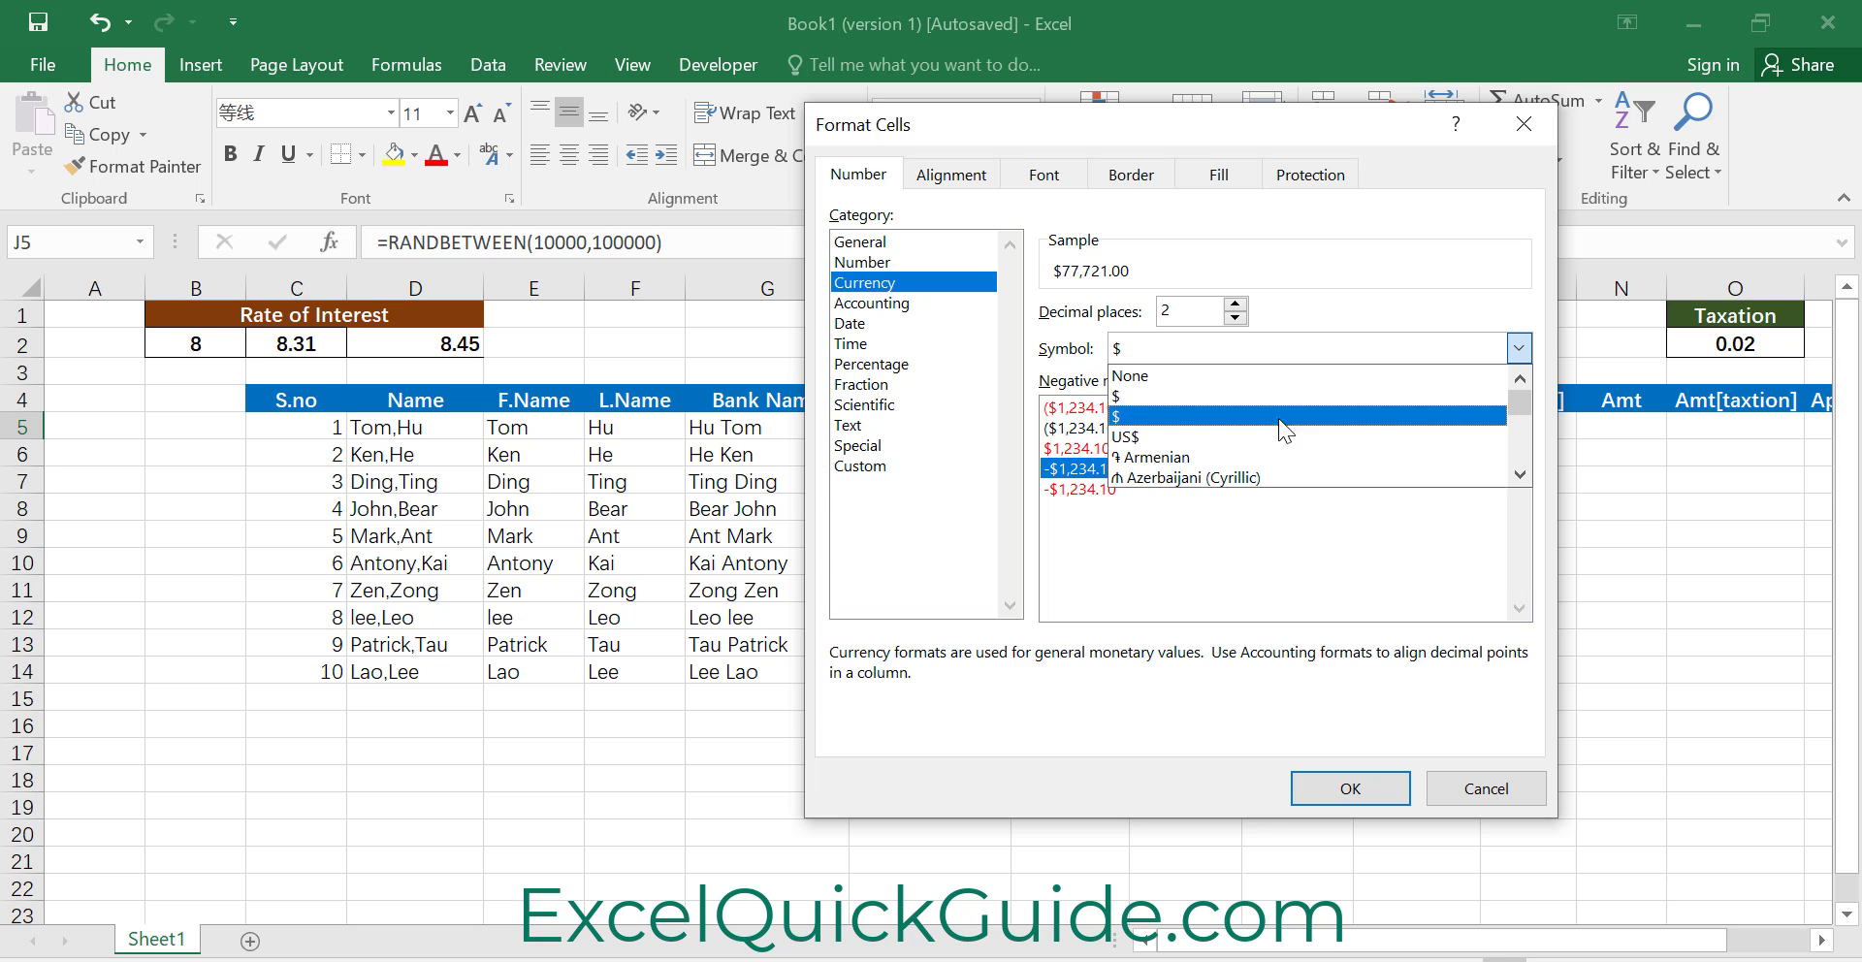
click(1207, 394)
key(Return)
drag(1242, 439, 1242, 691)
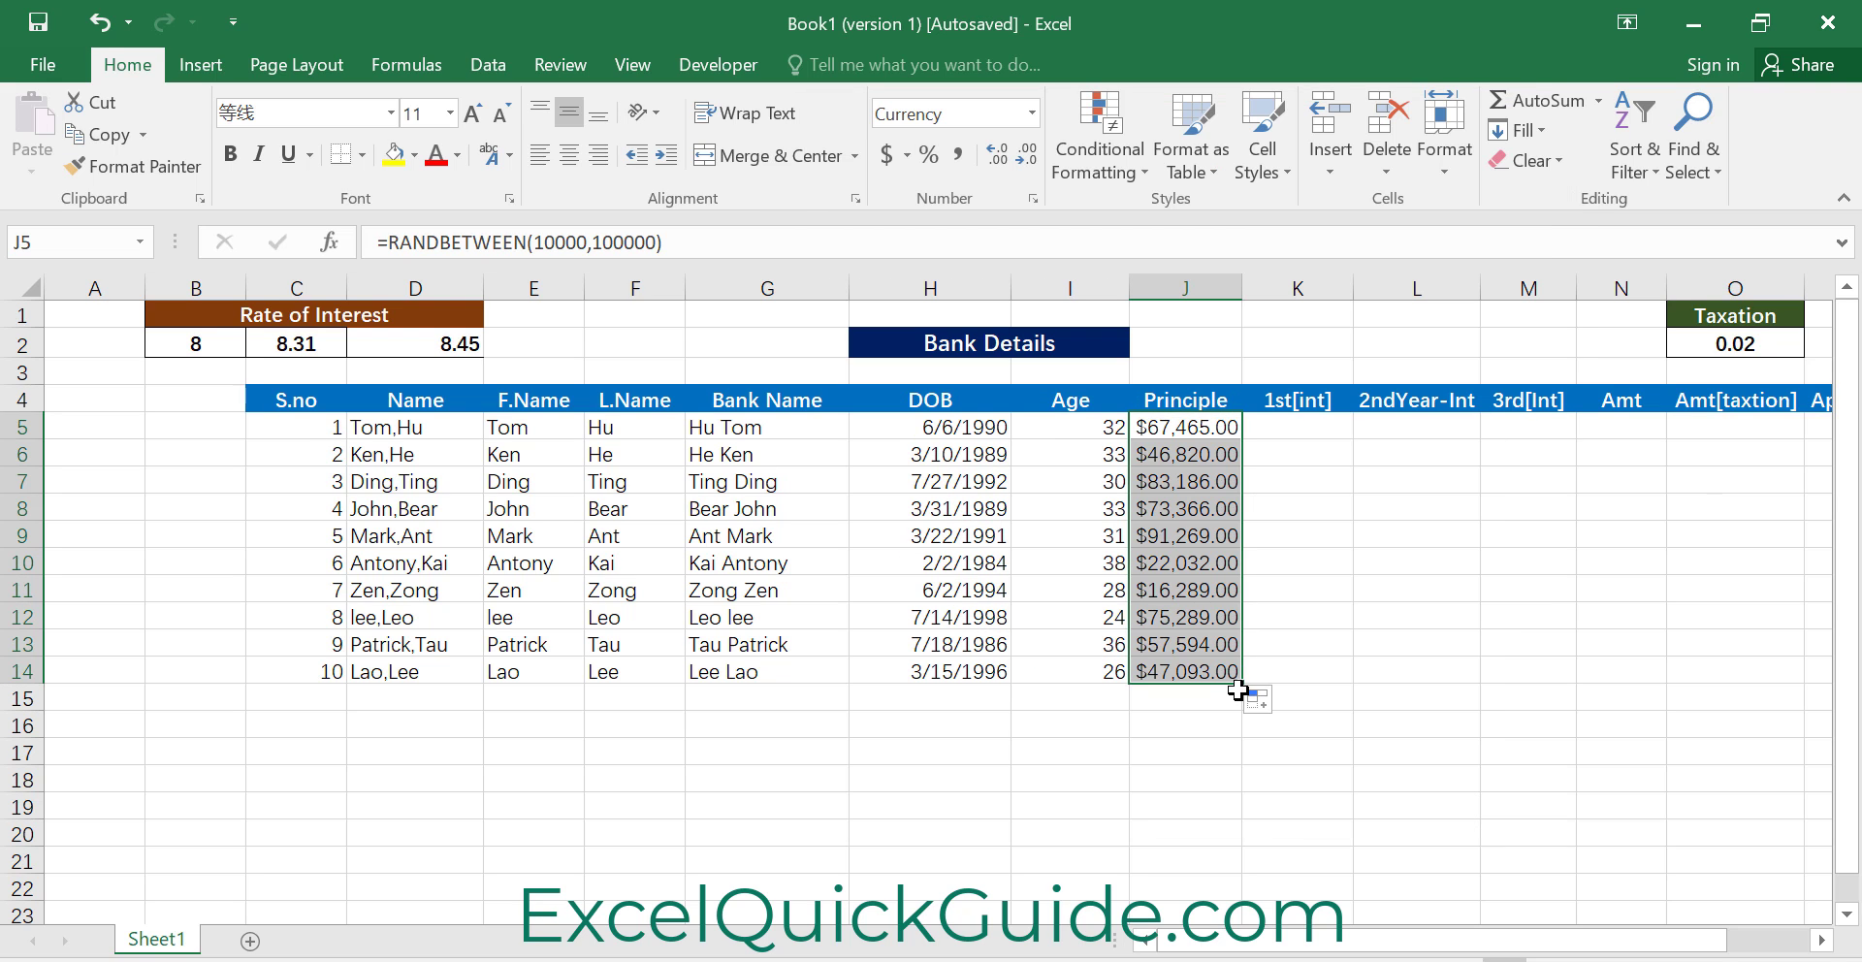
drag(1244, 288, 1265, 288)
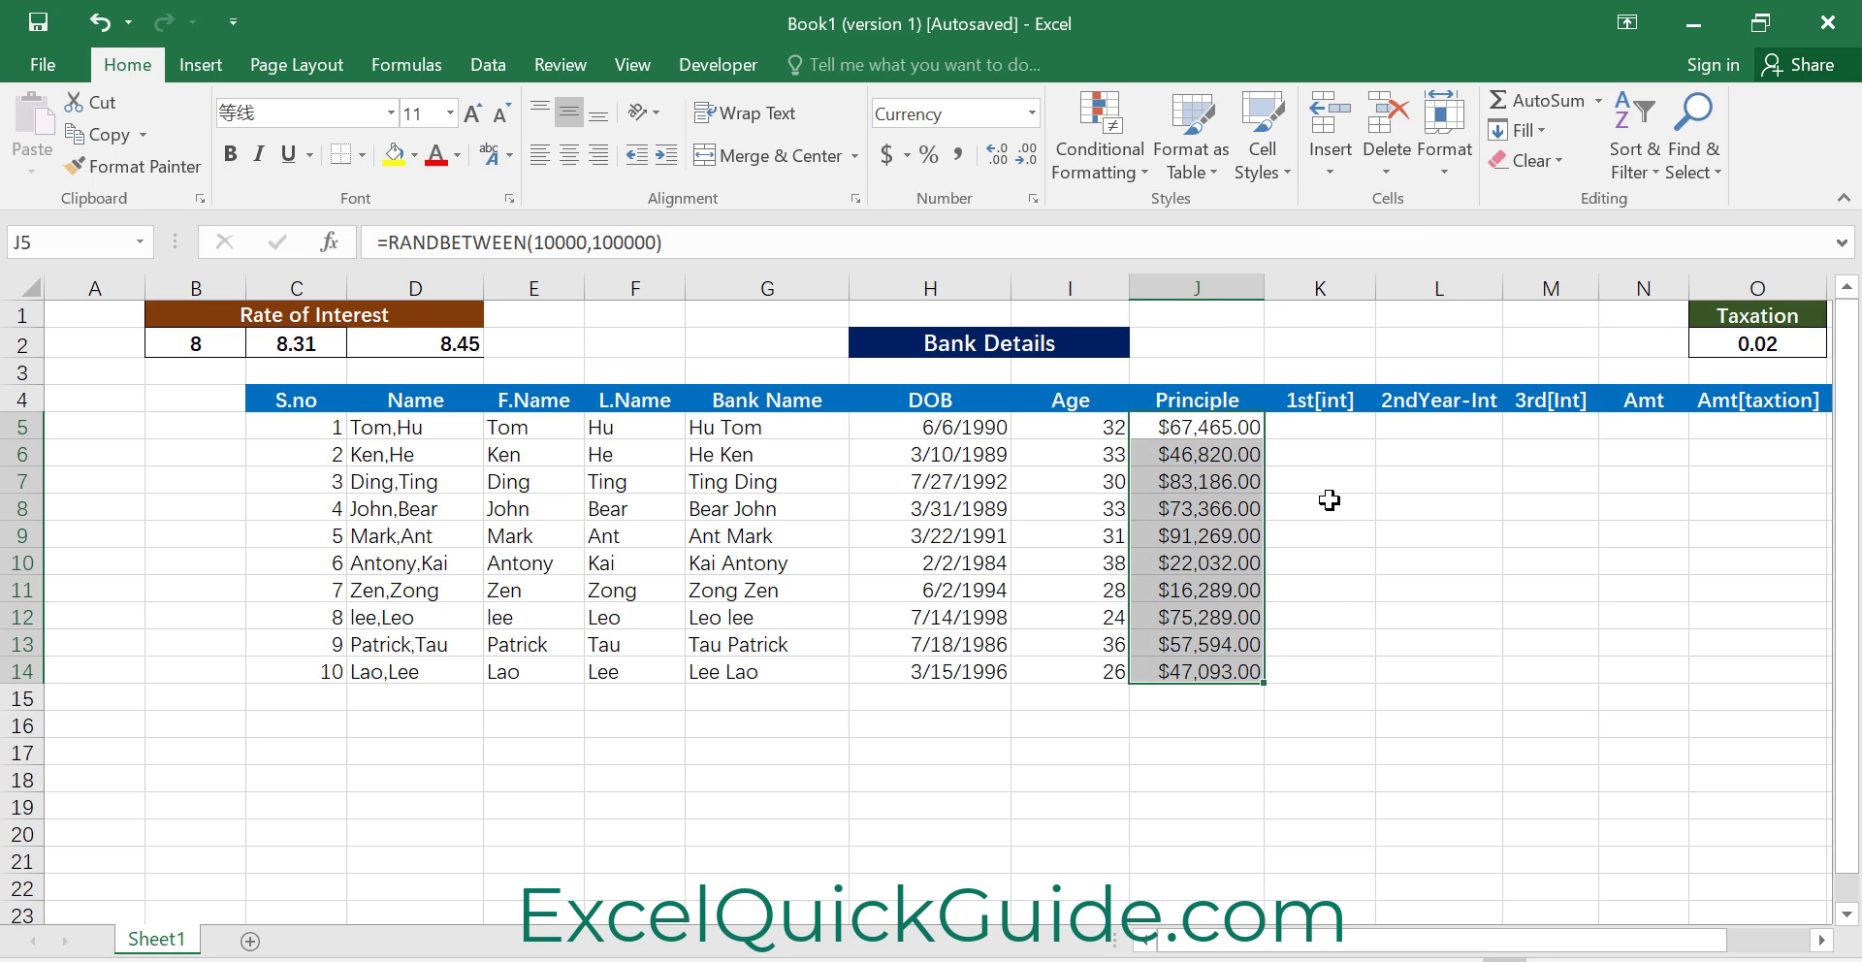
Examine the three rates of interest in B2:D2 and the first Principle amount in J5
click(1310, 431)
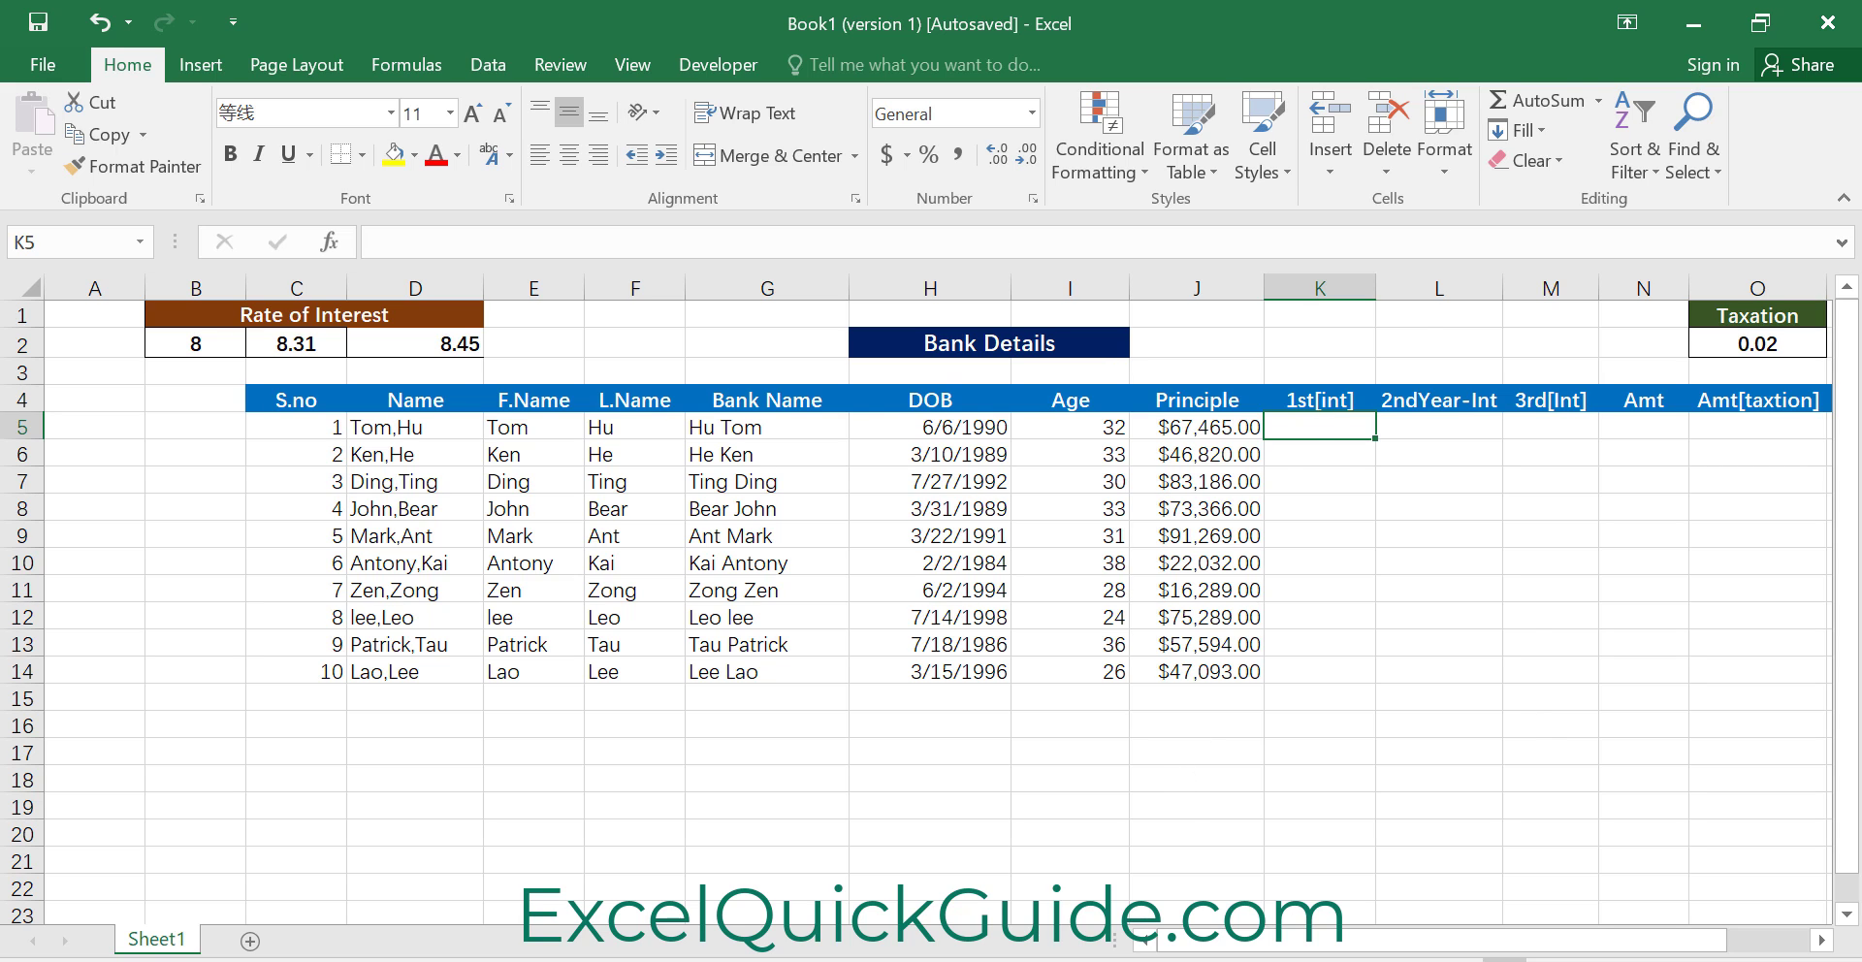
click(1018, 960)
click(197, 343)
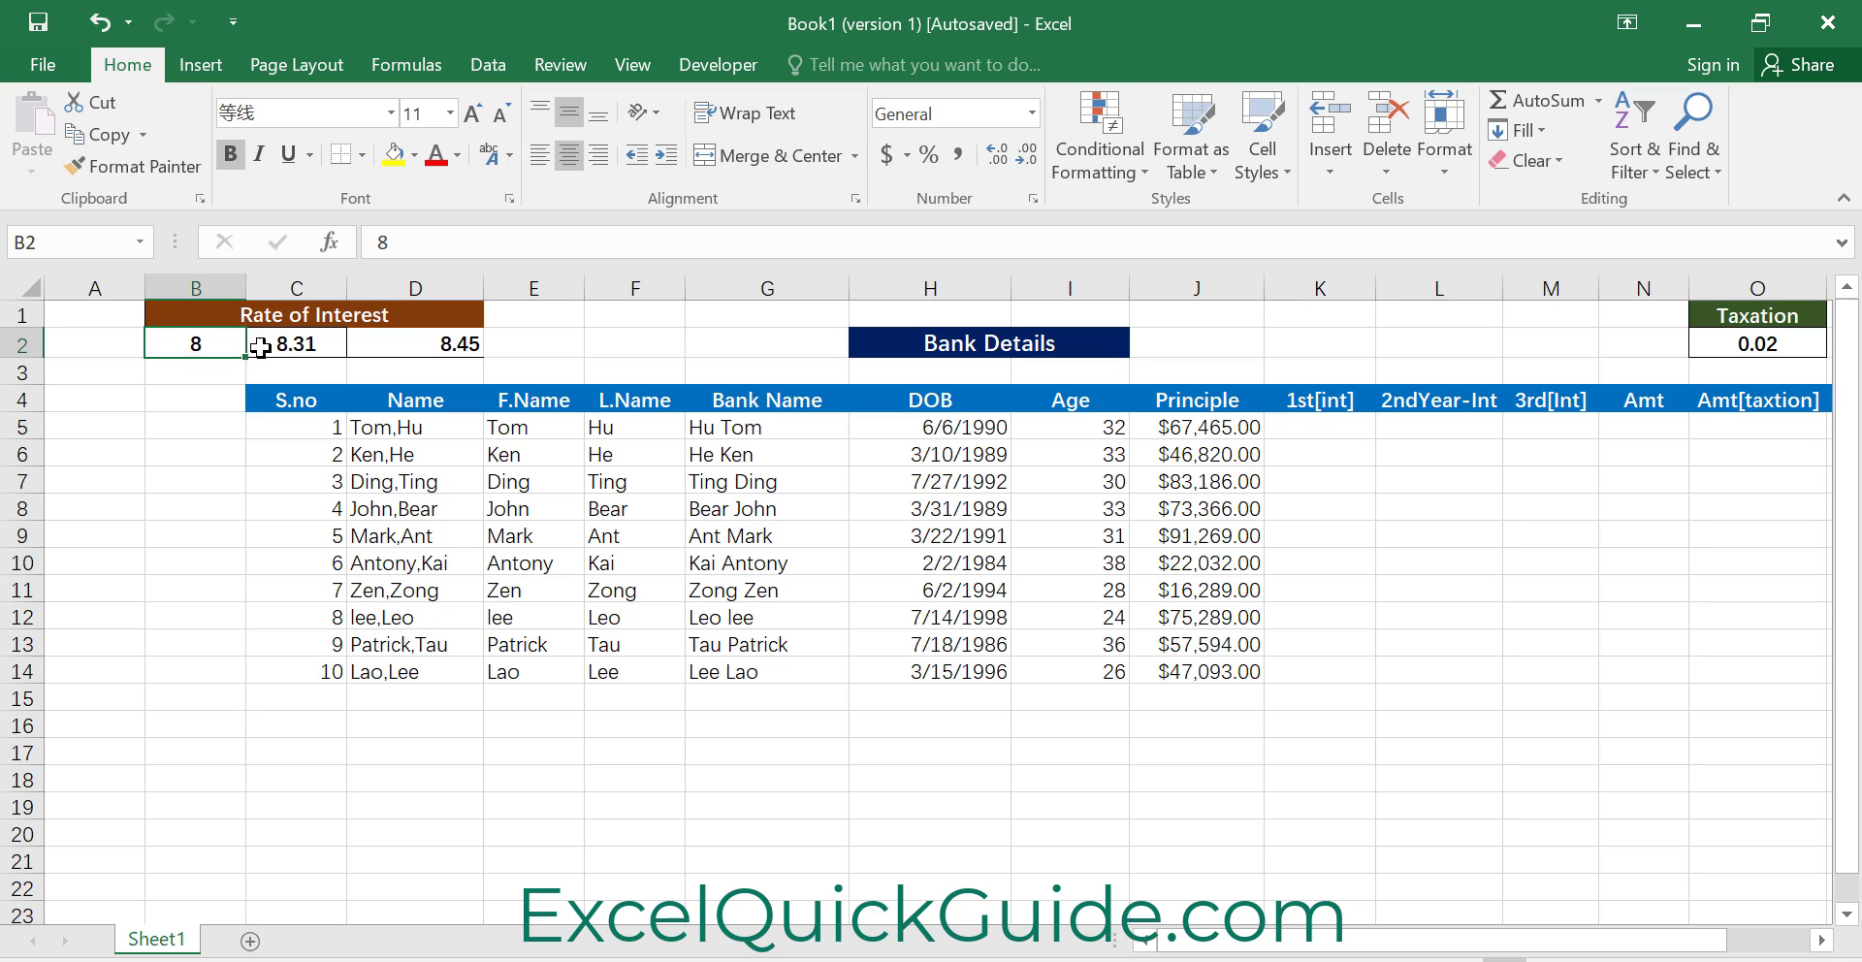
click(304, 342)
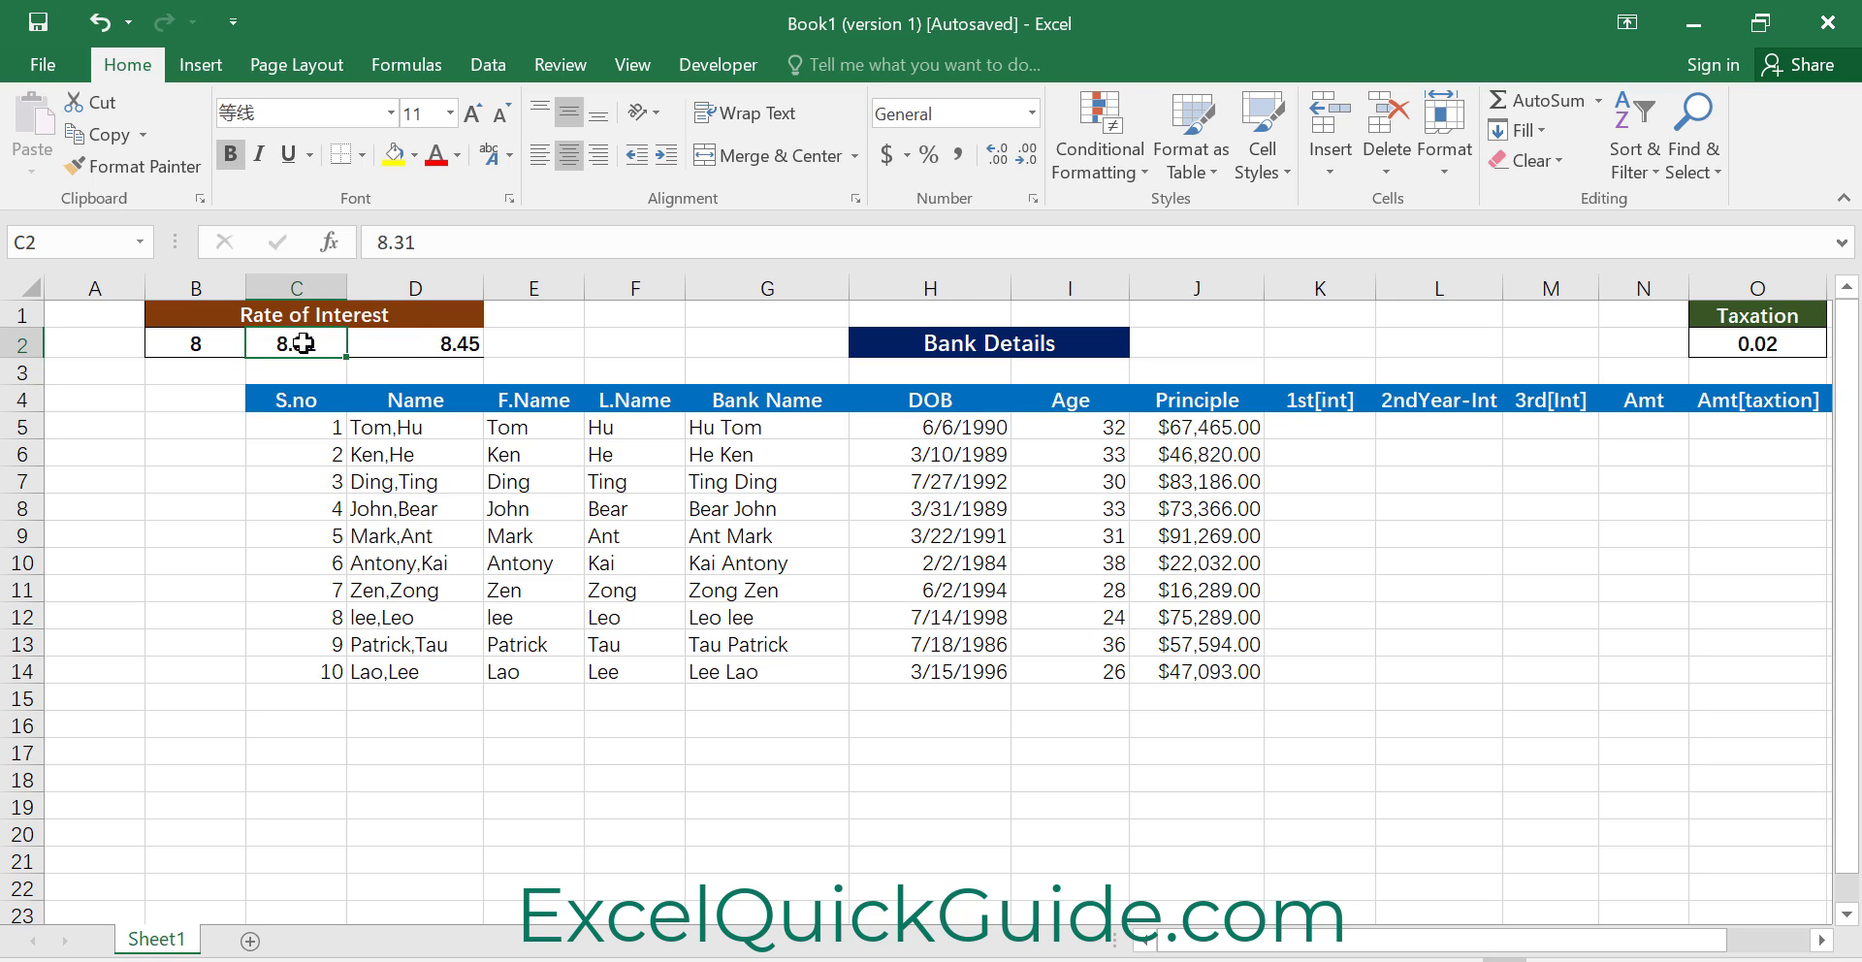
click(450, 346)
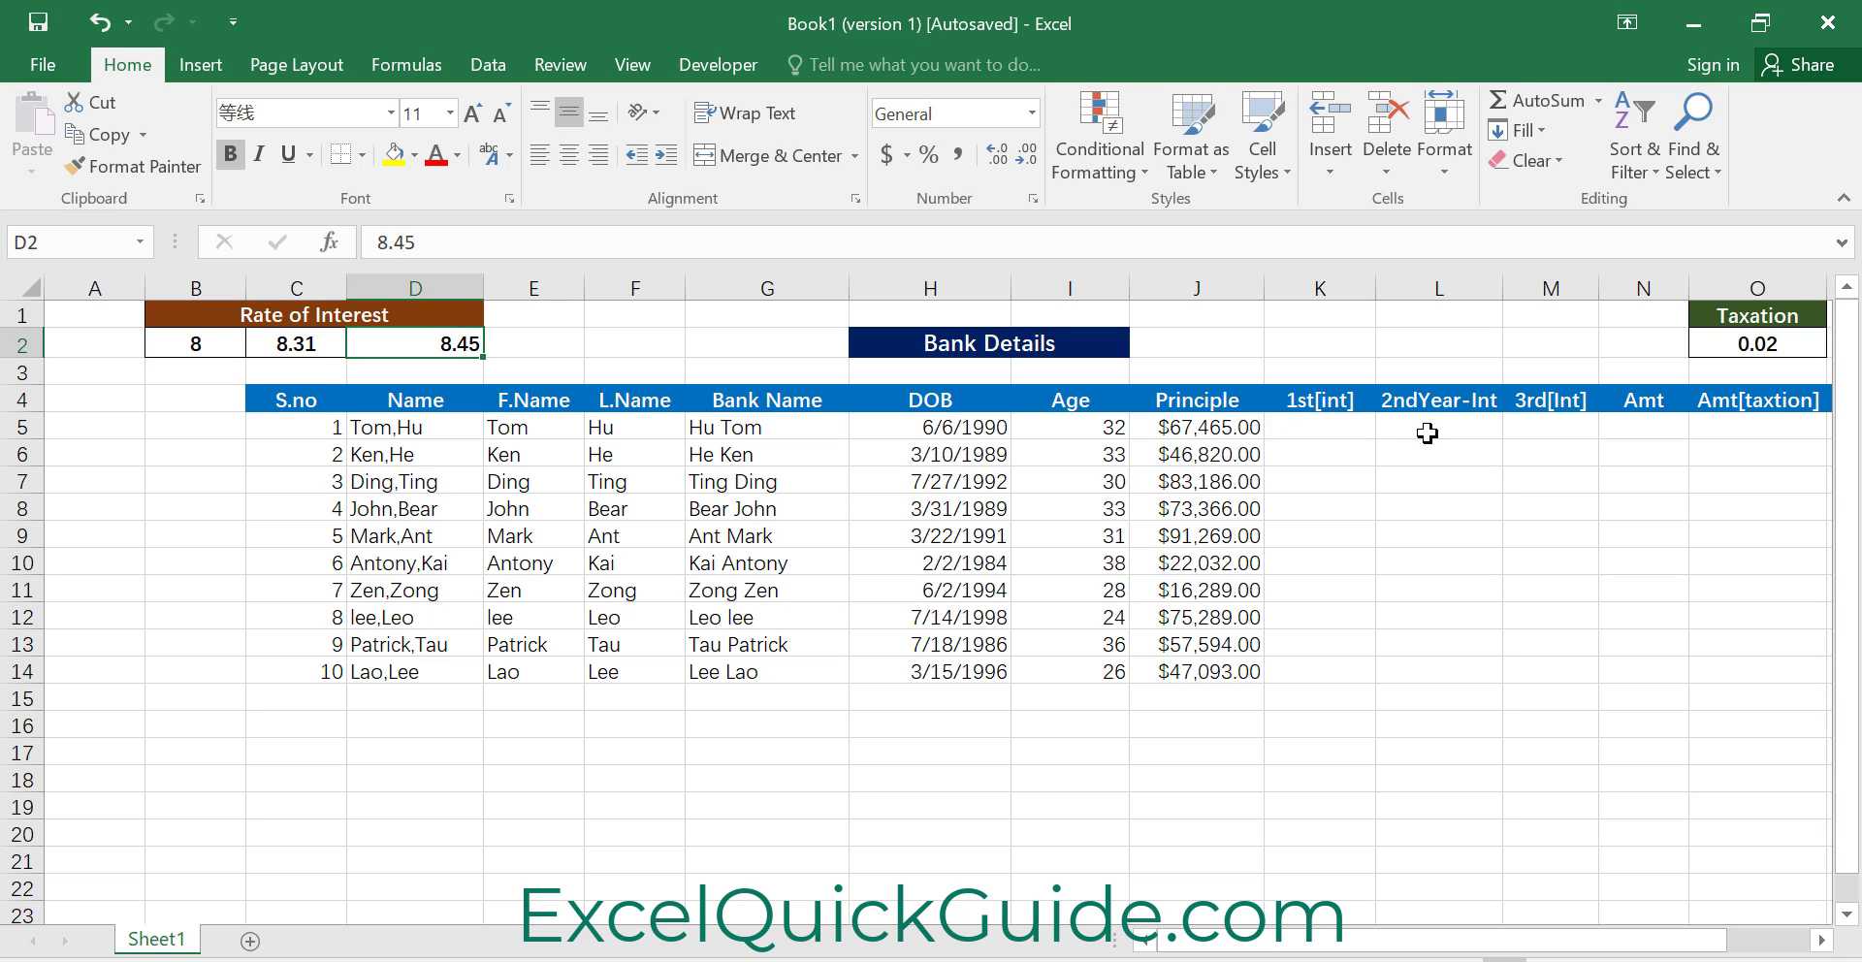
click(1204, 428)
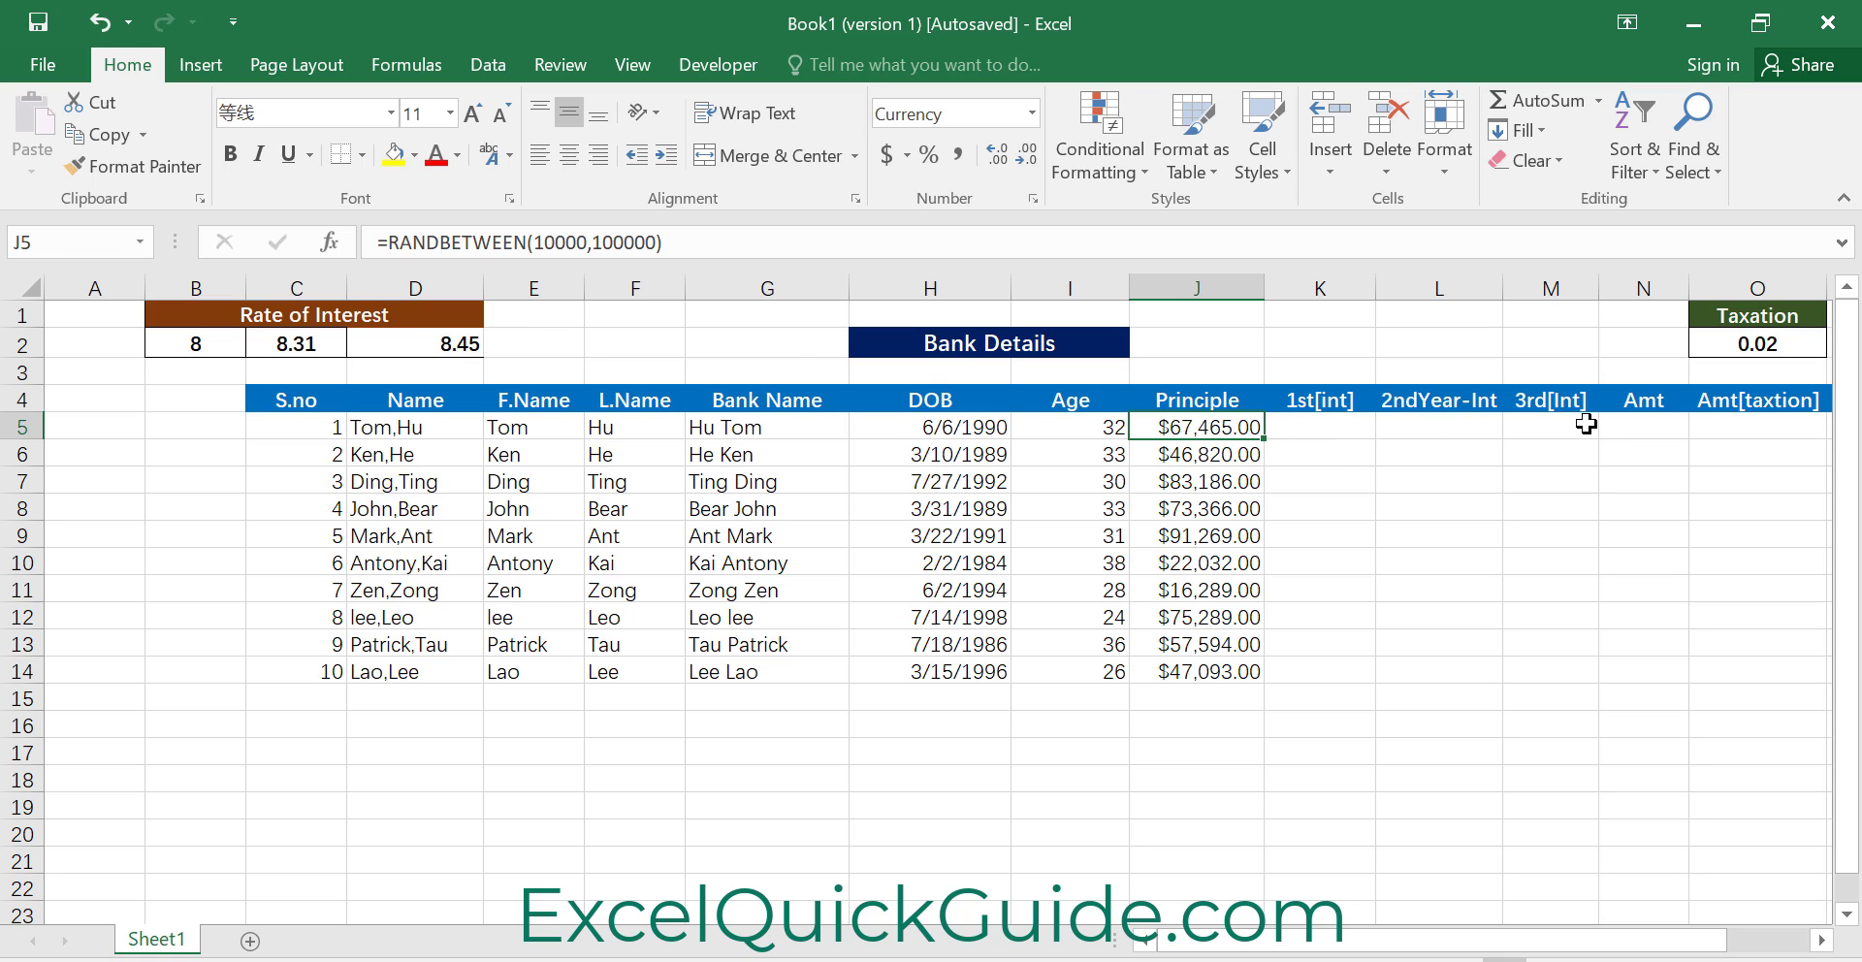
Enter =($J5*B$2*1)/100 in K5 to calculate the first year's simple interest
click(1319, 428)
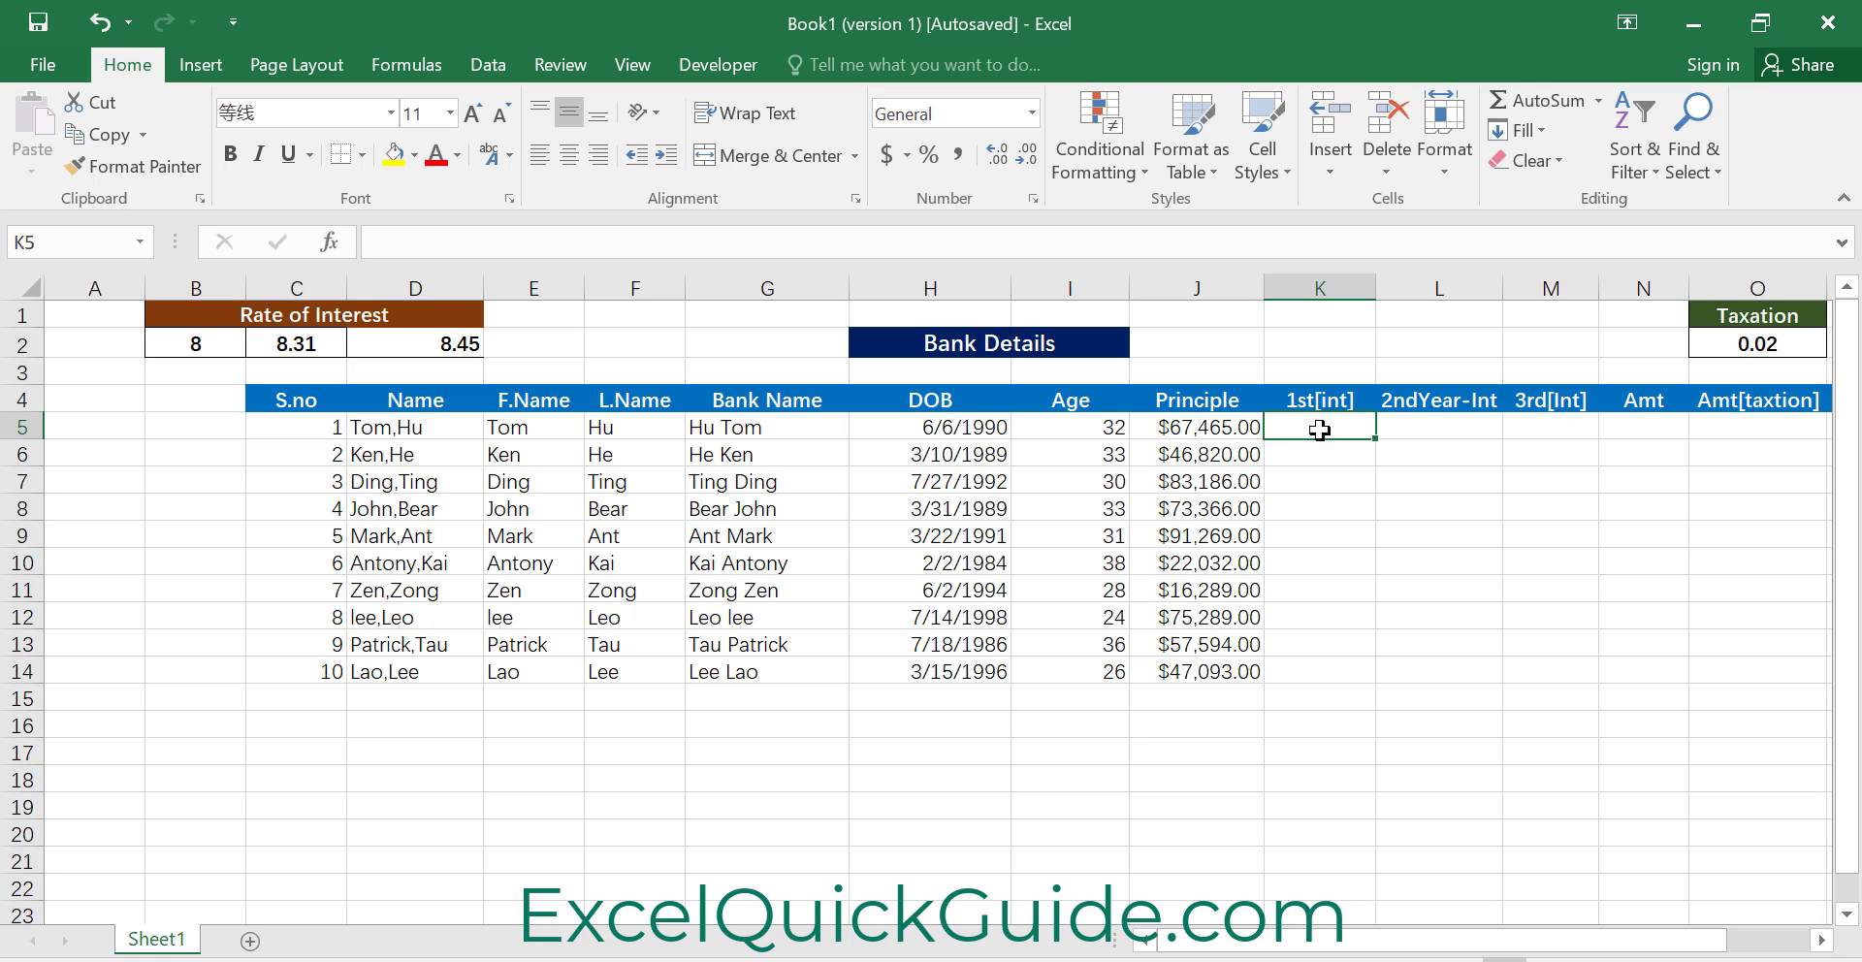
text(=)
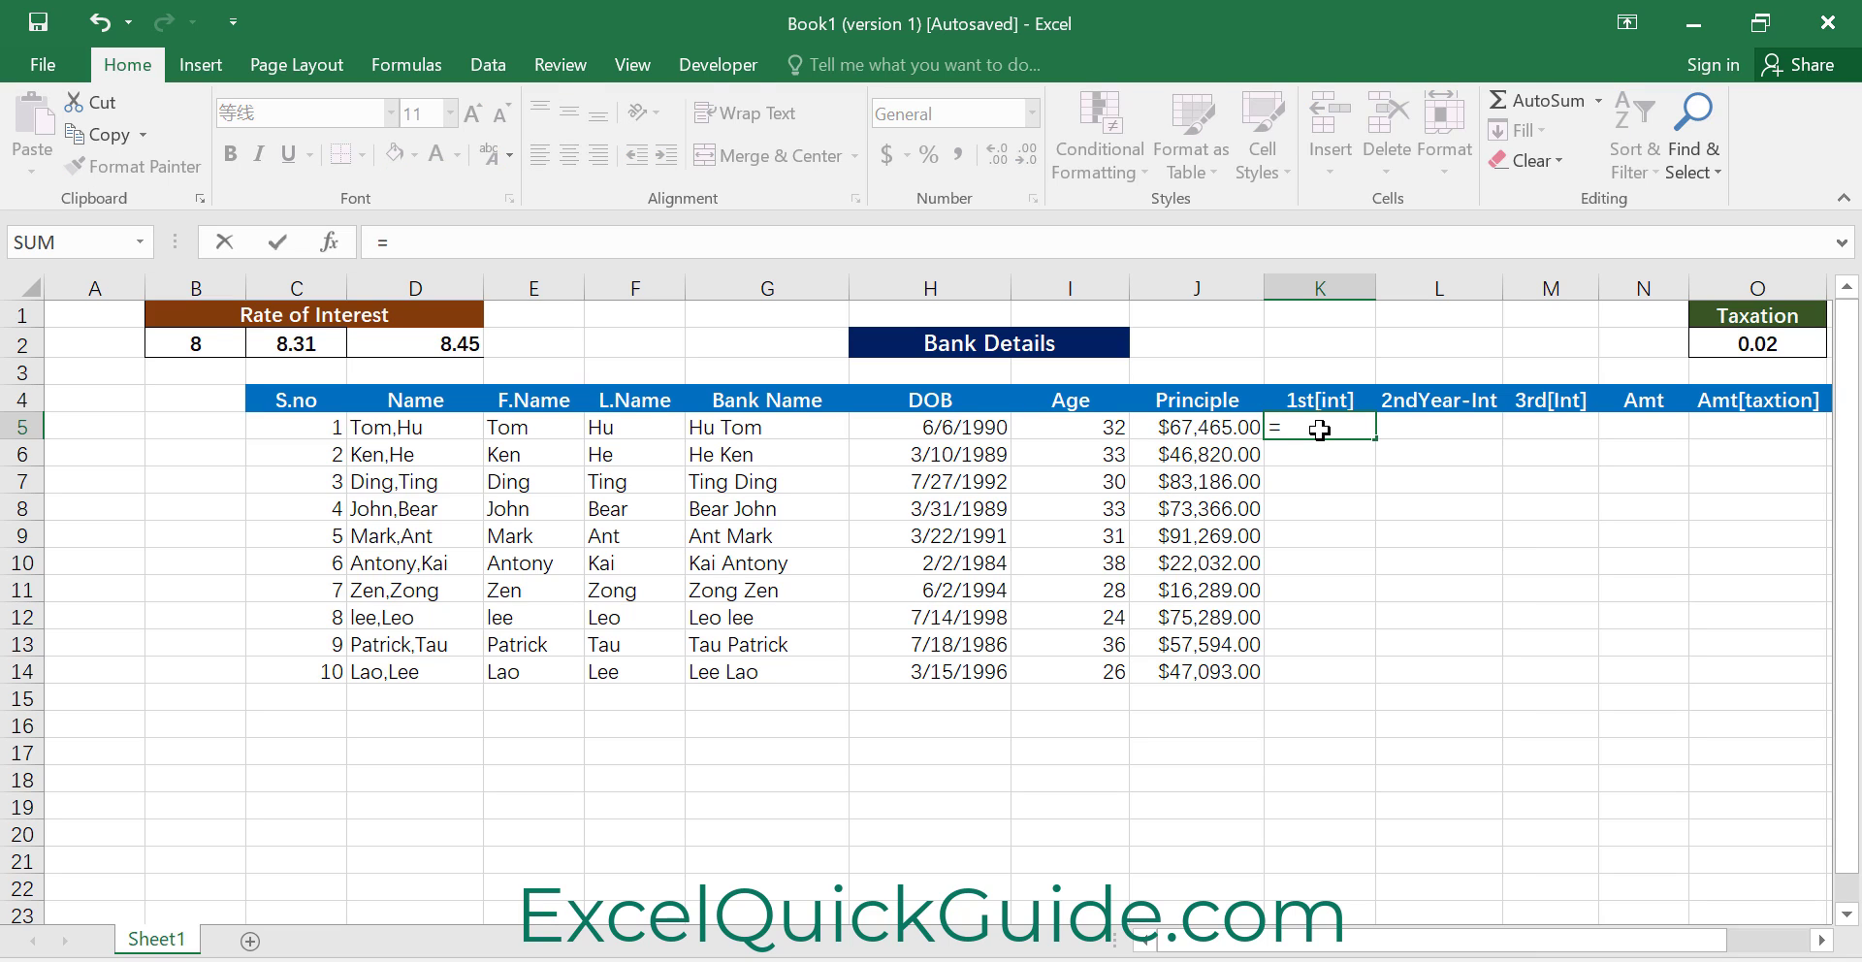
text(()
text($)
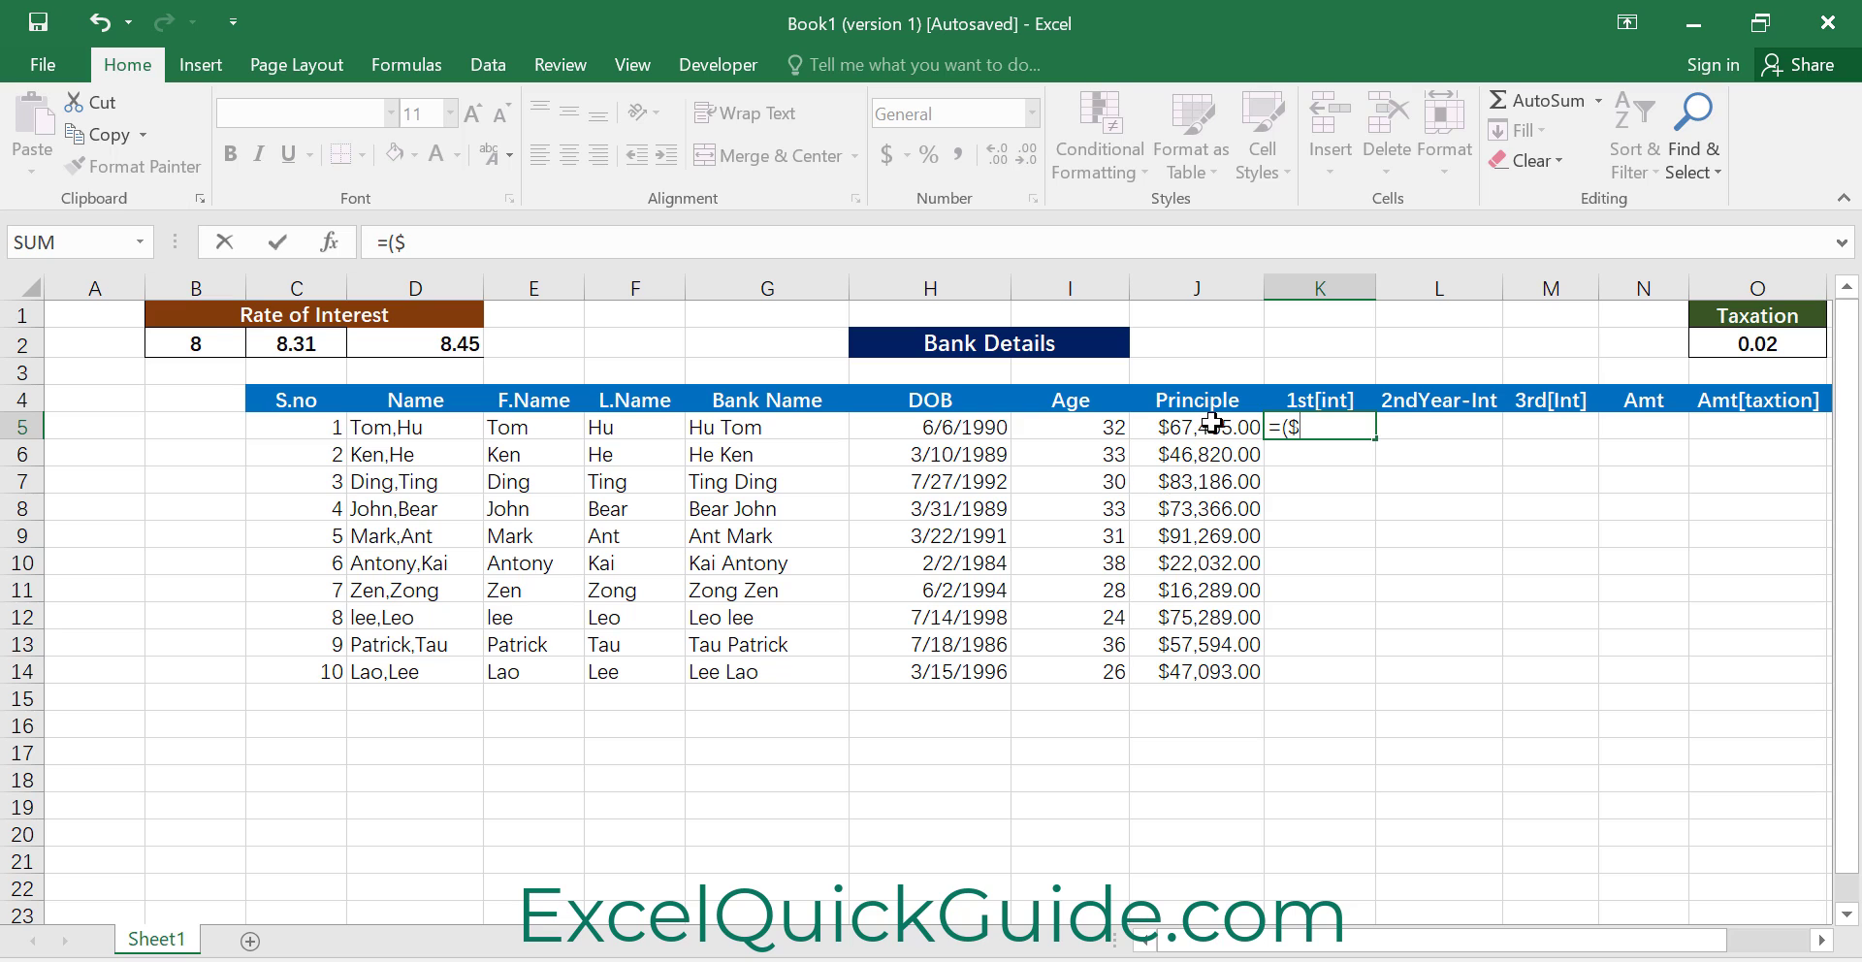
text(J)
text(5*)
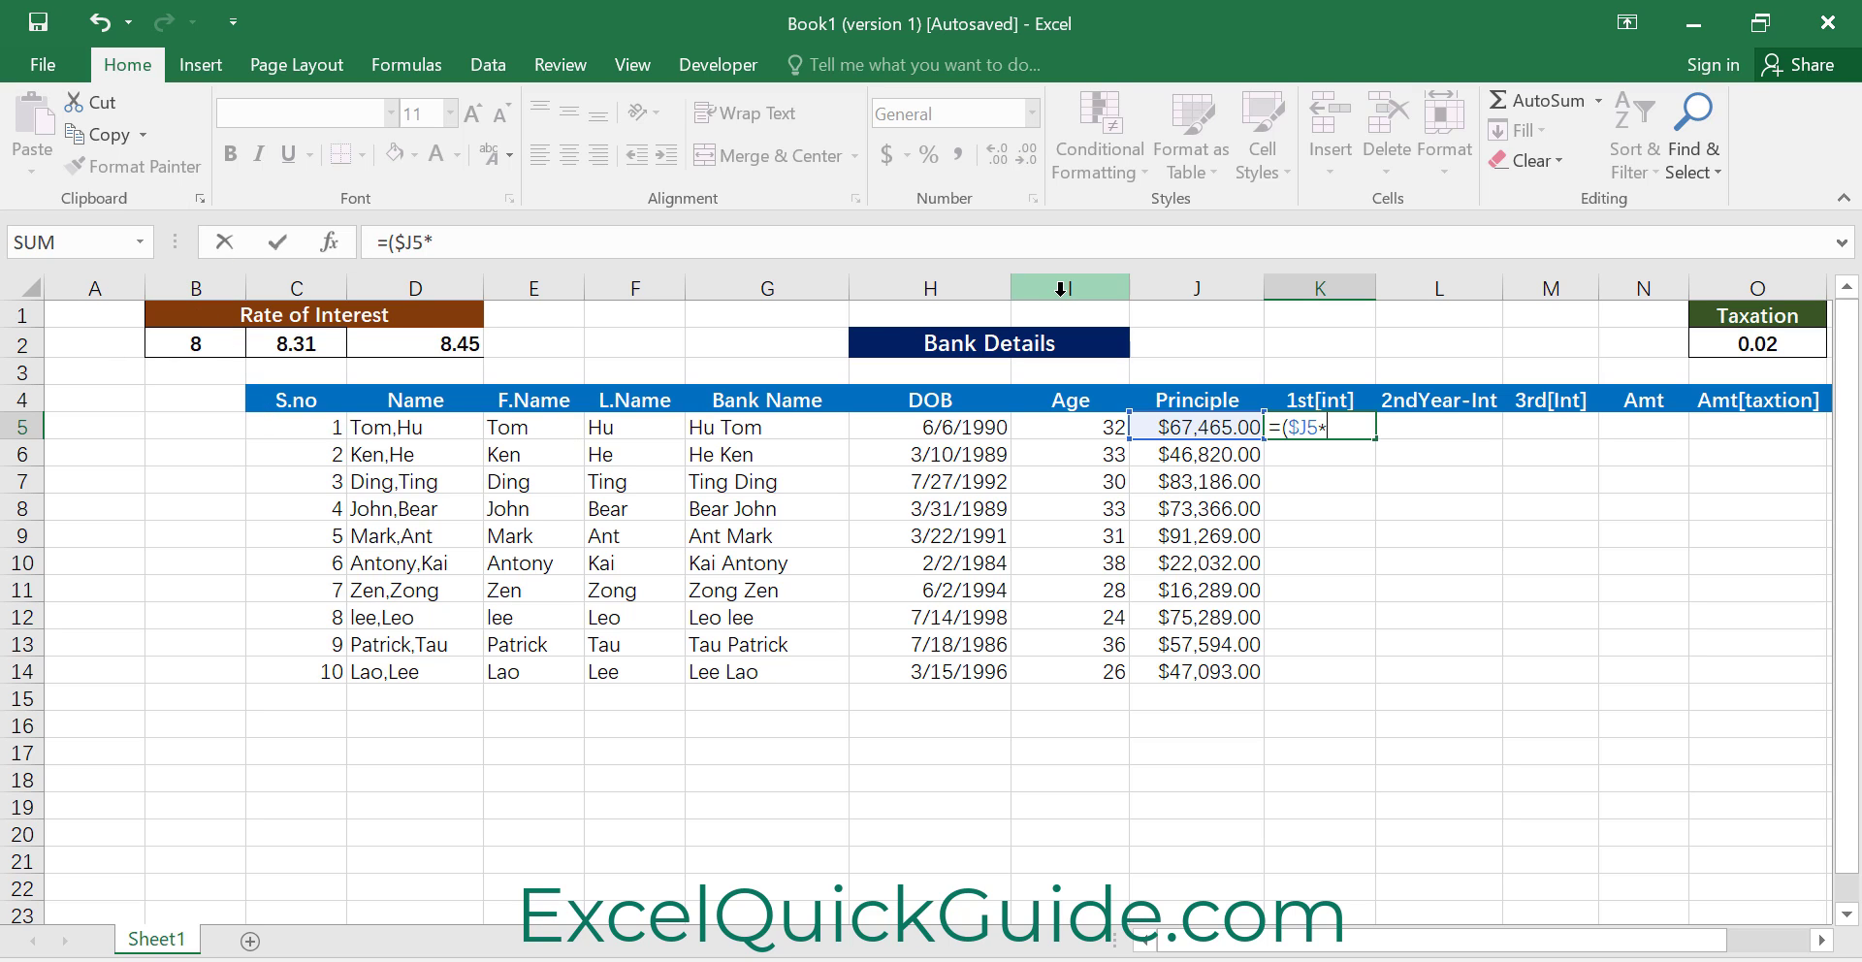
text(B)
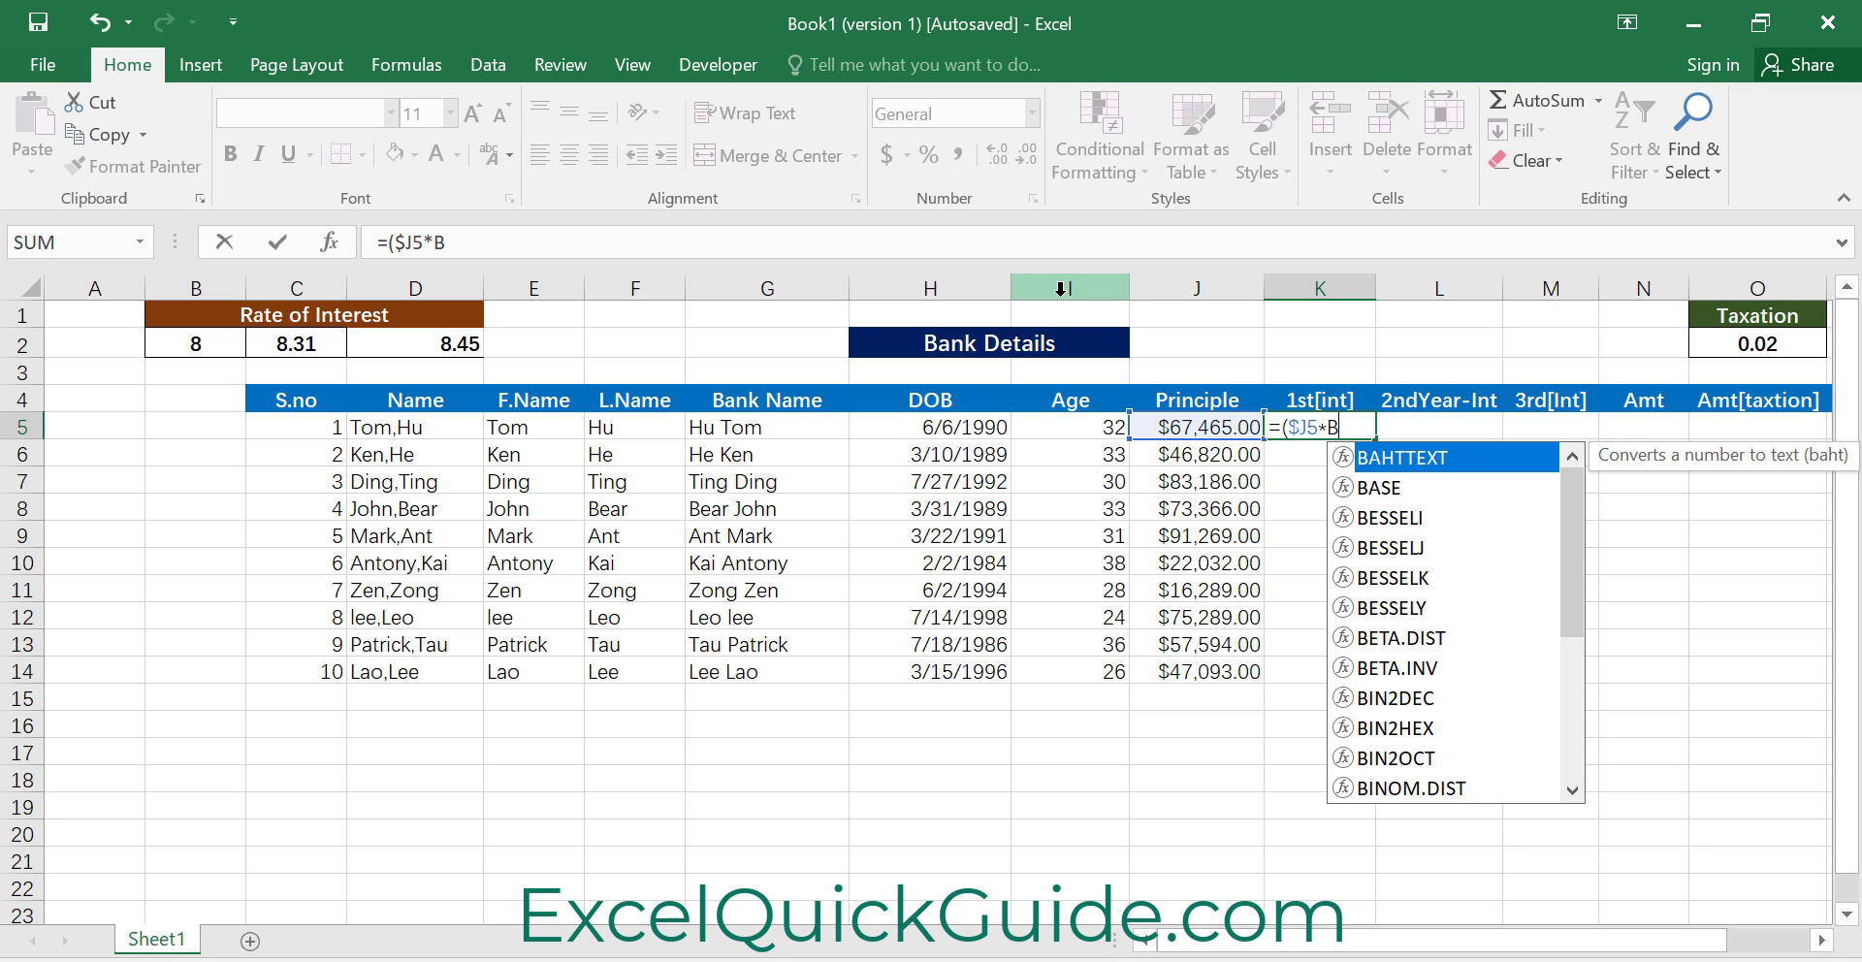
text($)
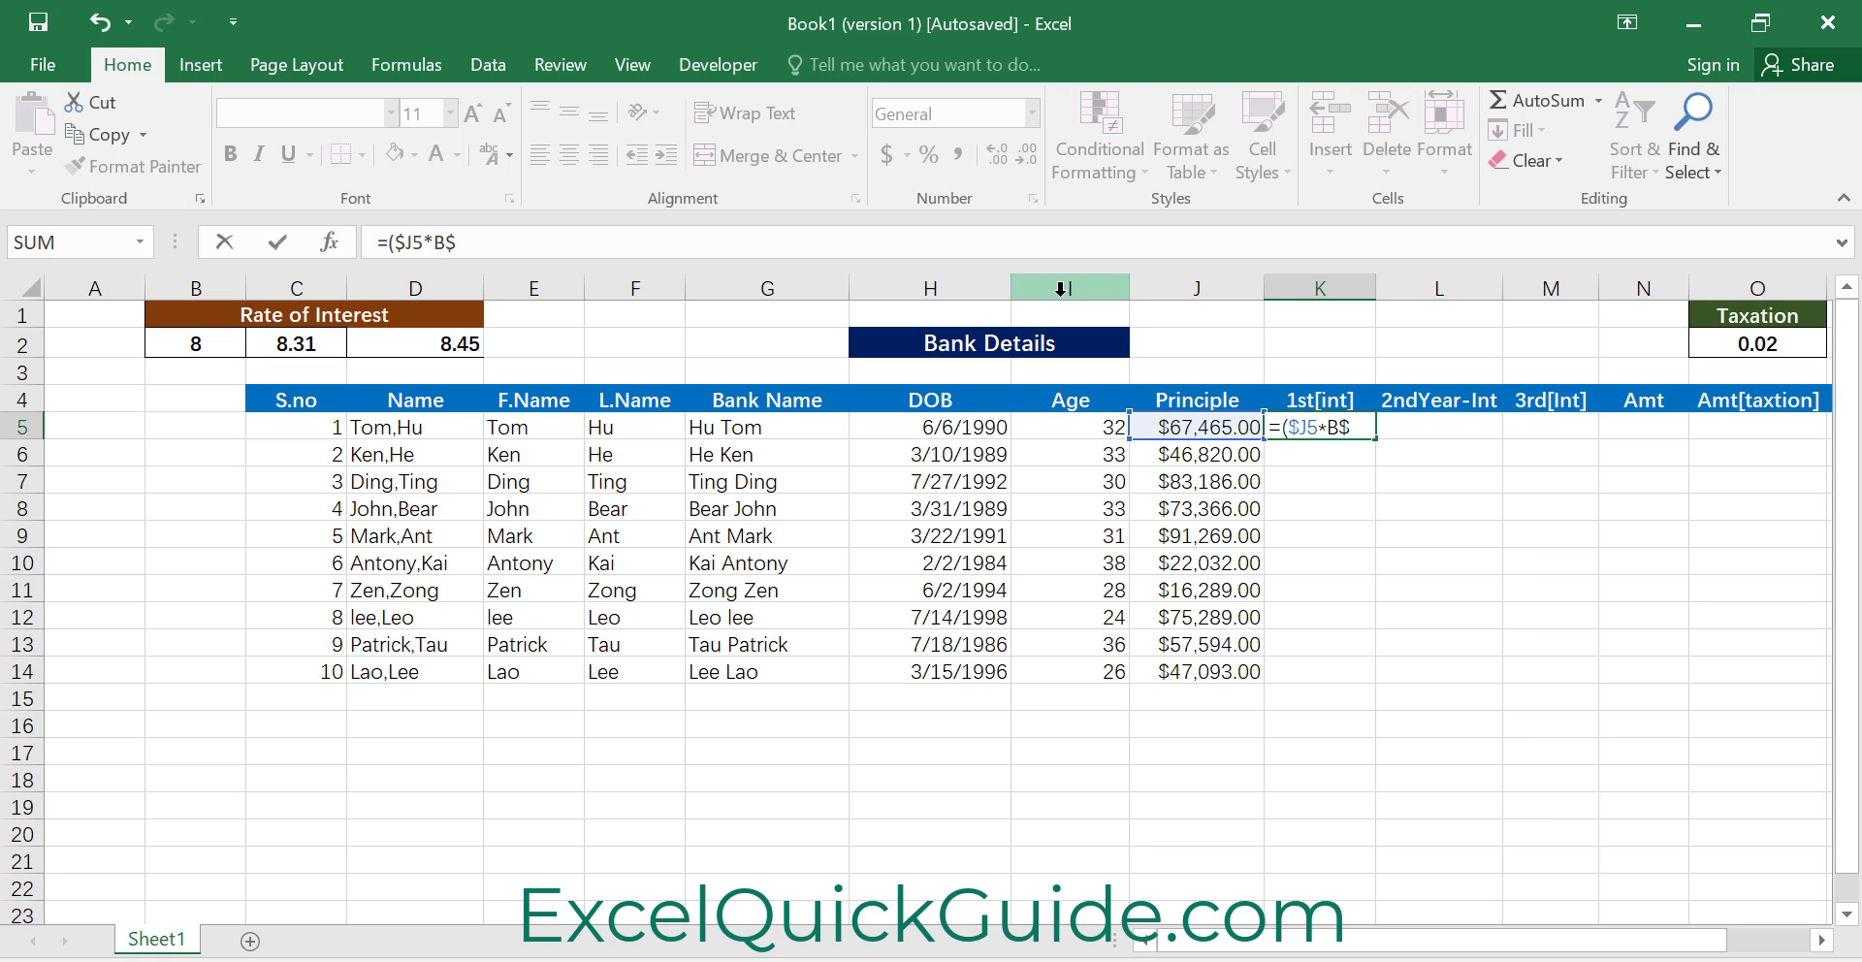
text(2)
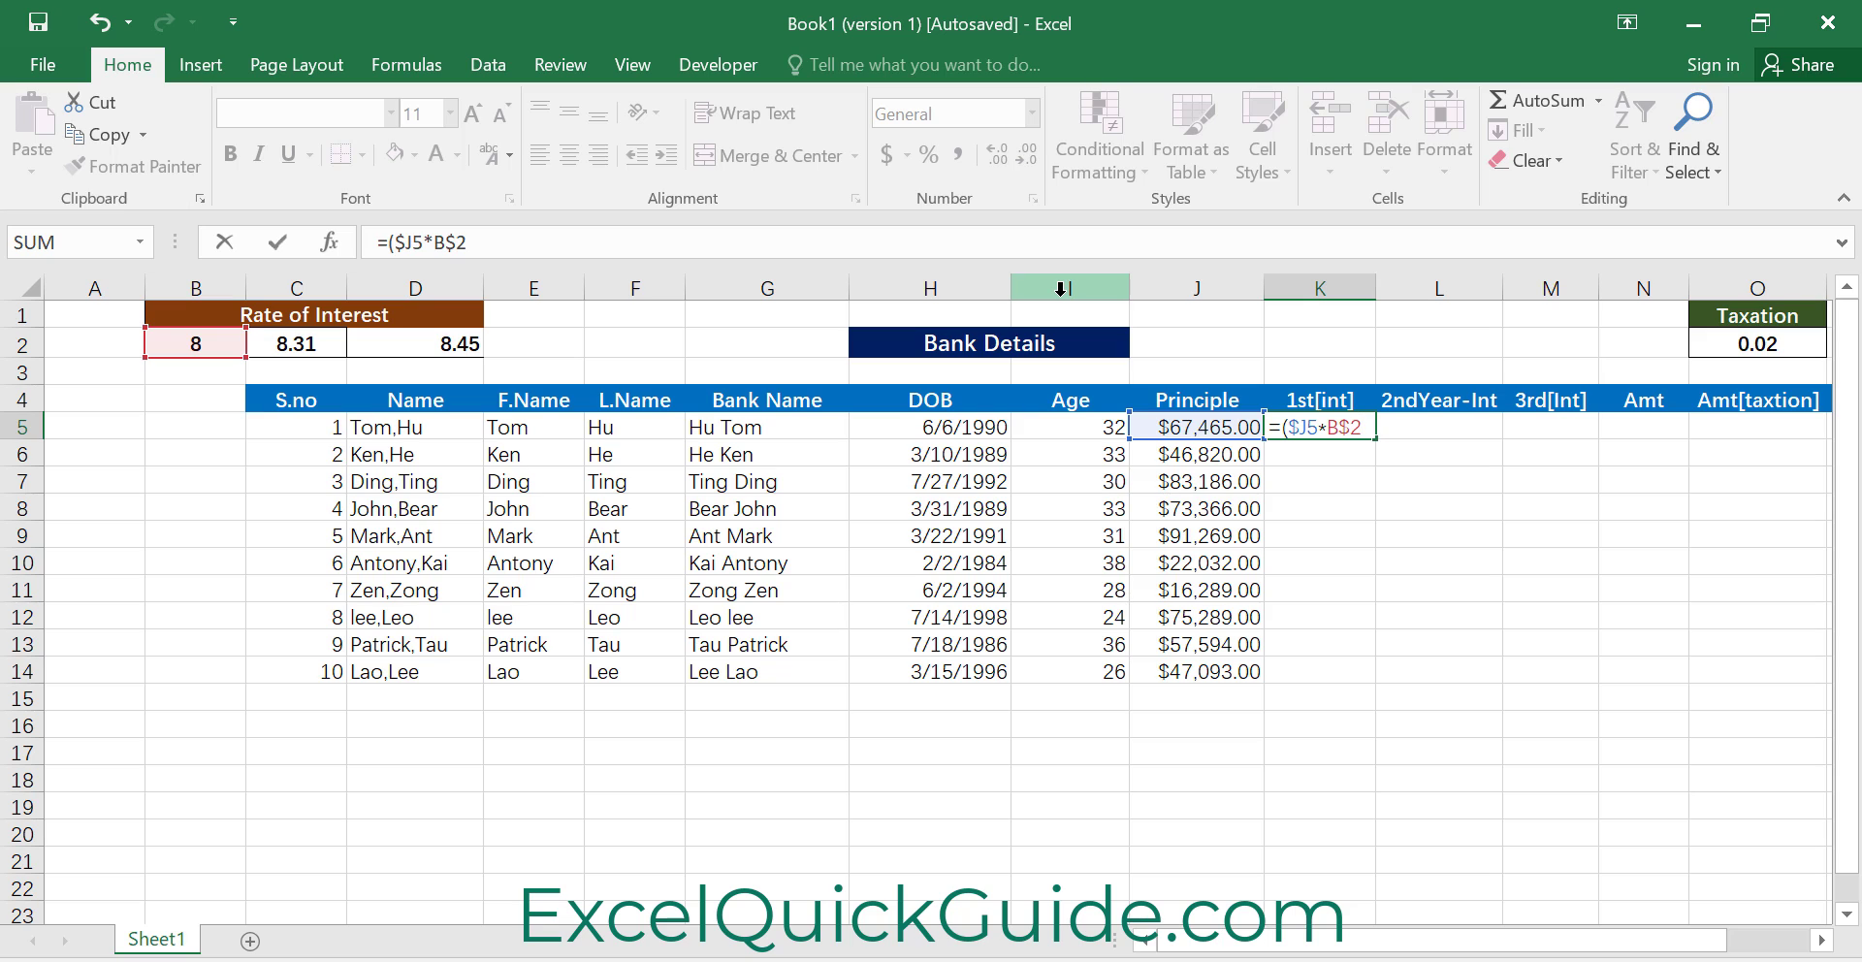
text(*)
text(1)/100)
key(Return)
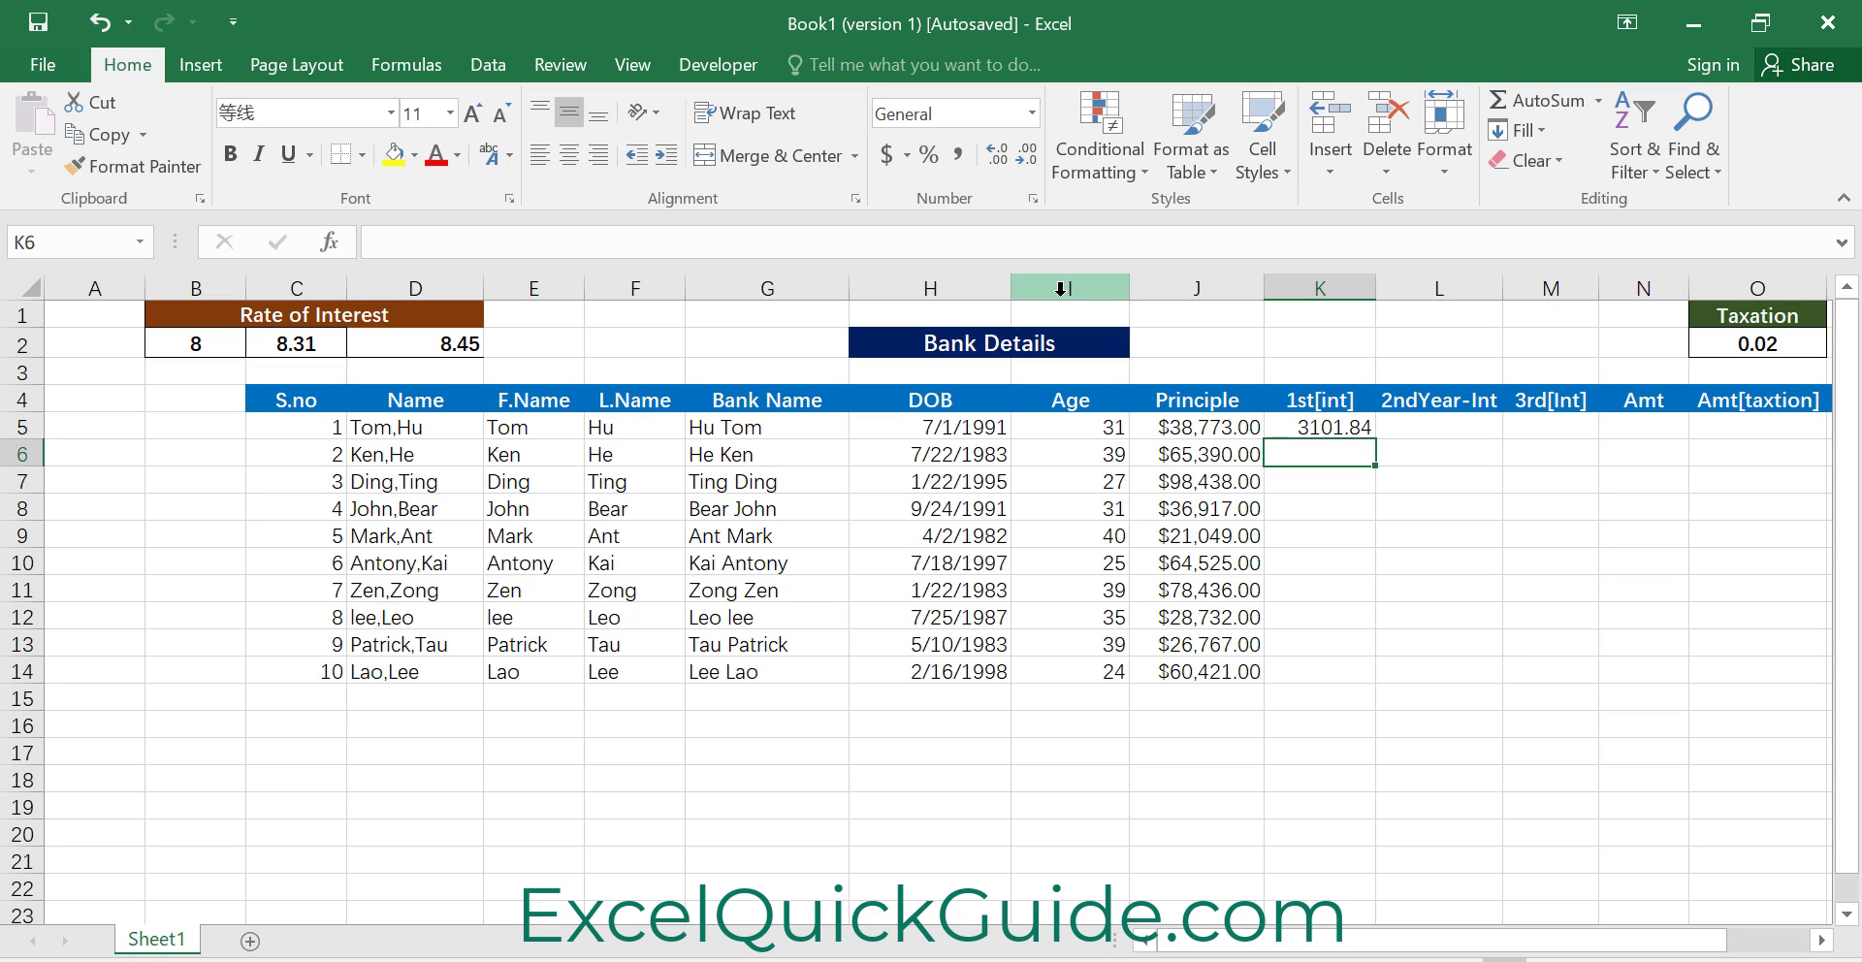
click(1350, 428)
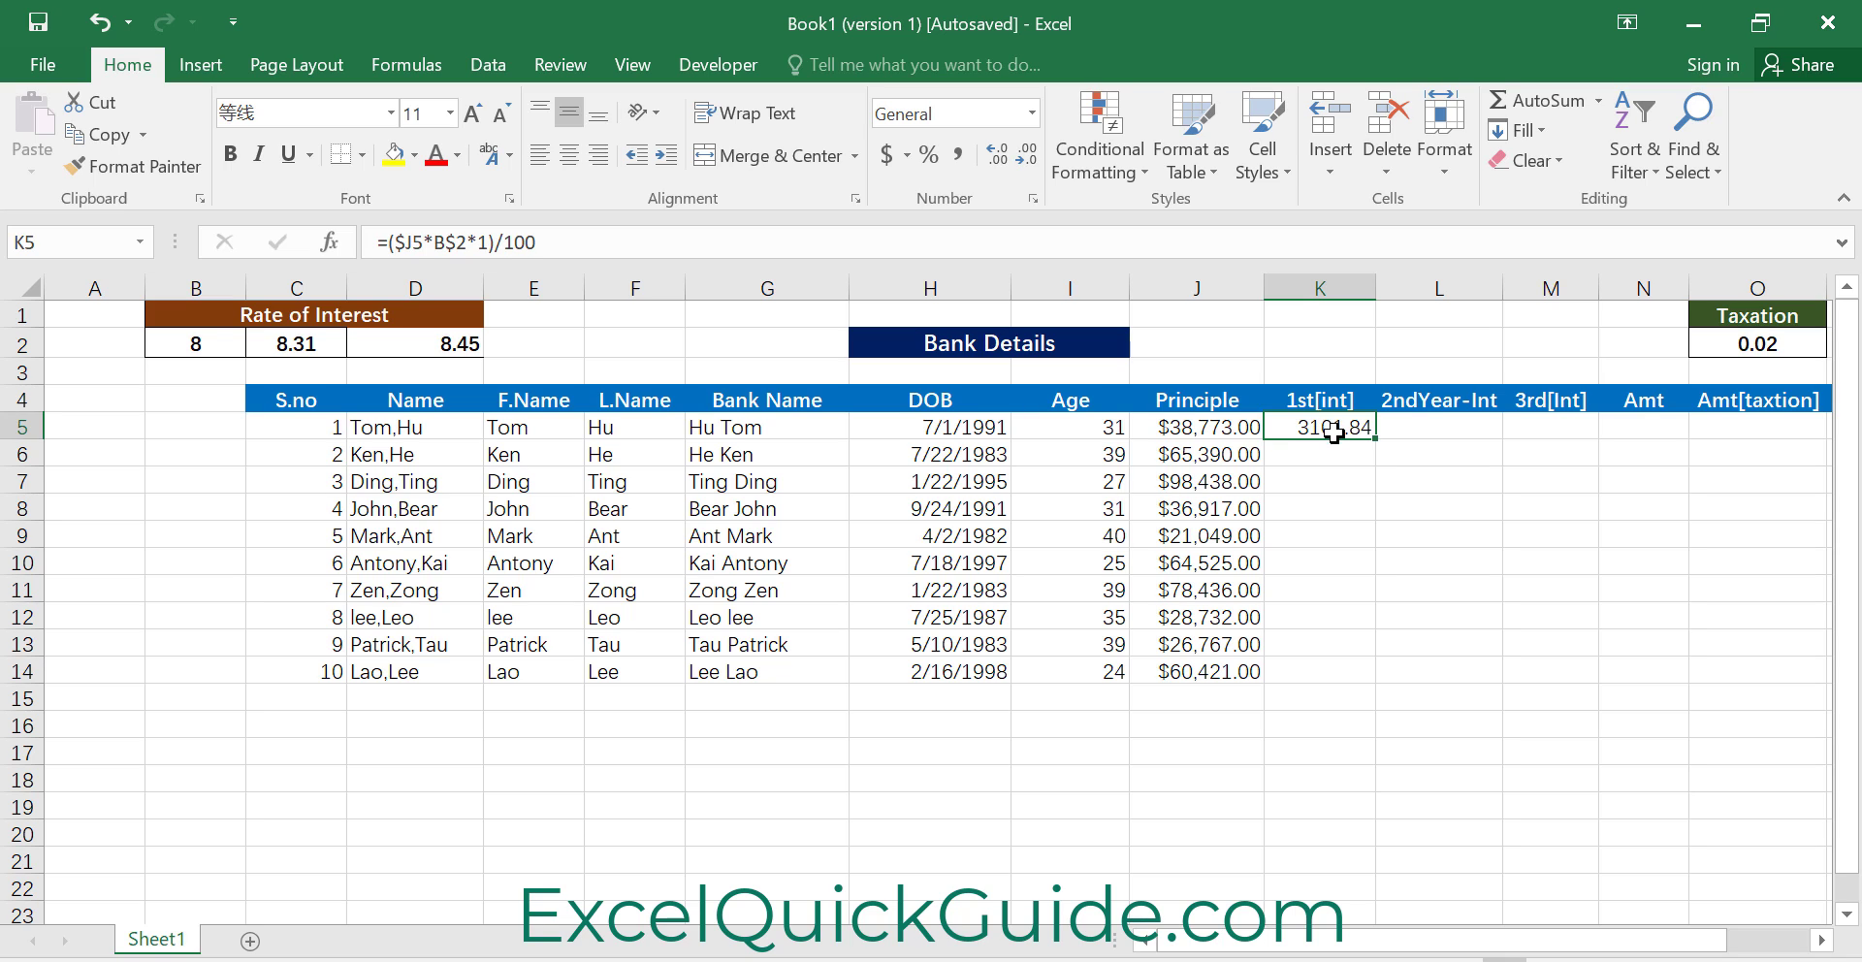
Enter =($J5*C$2*2)/100 in L5 to calculate the simple interest for the second year
click(1438, 423)
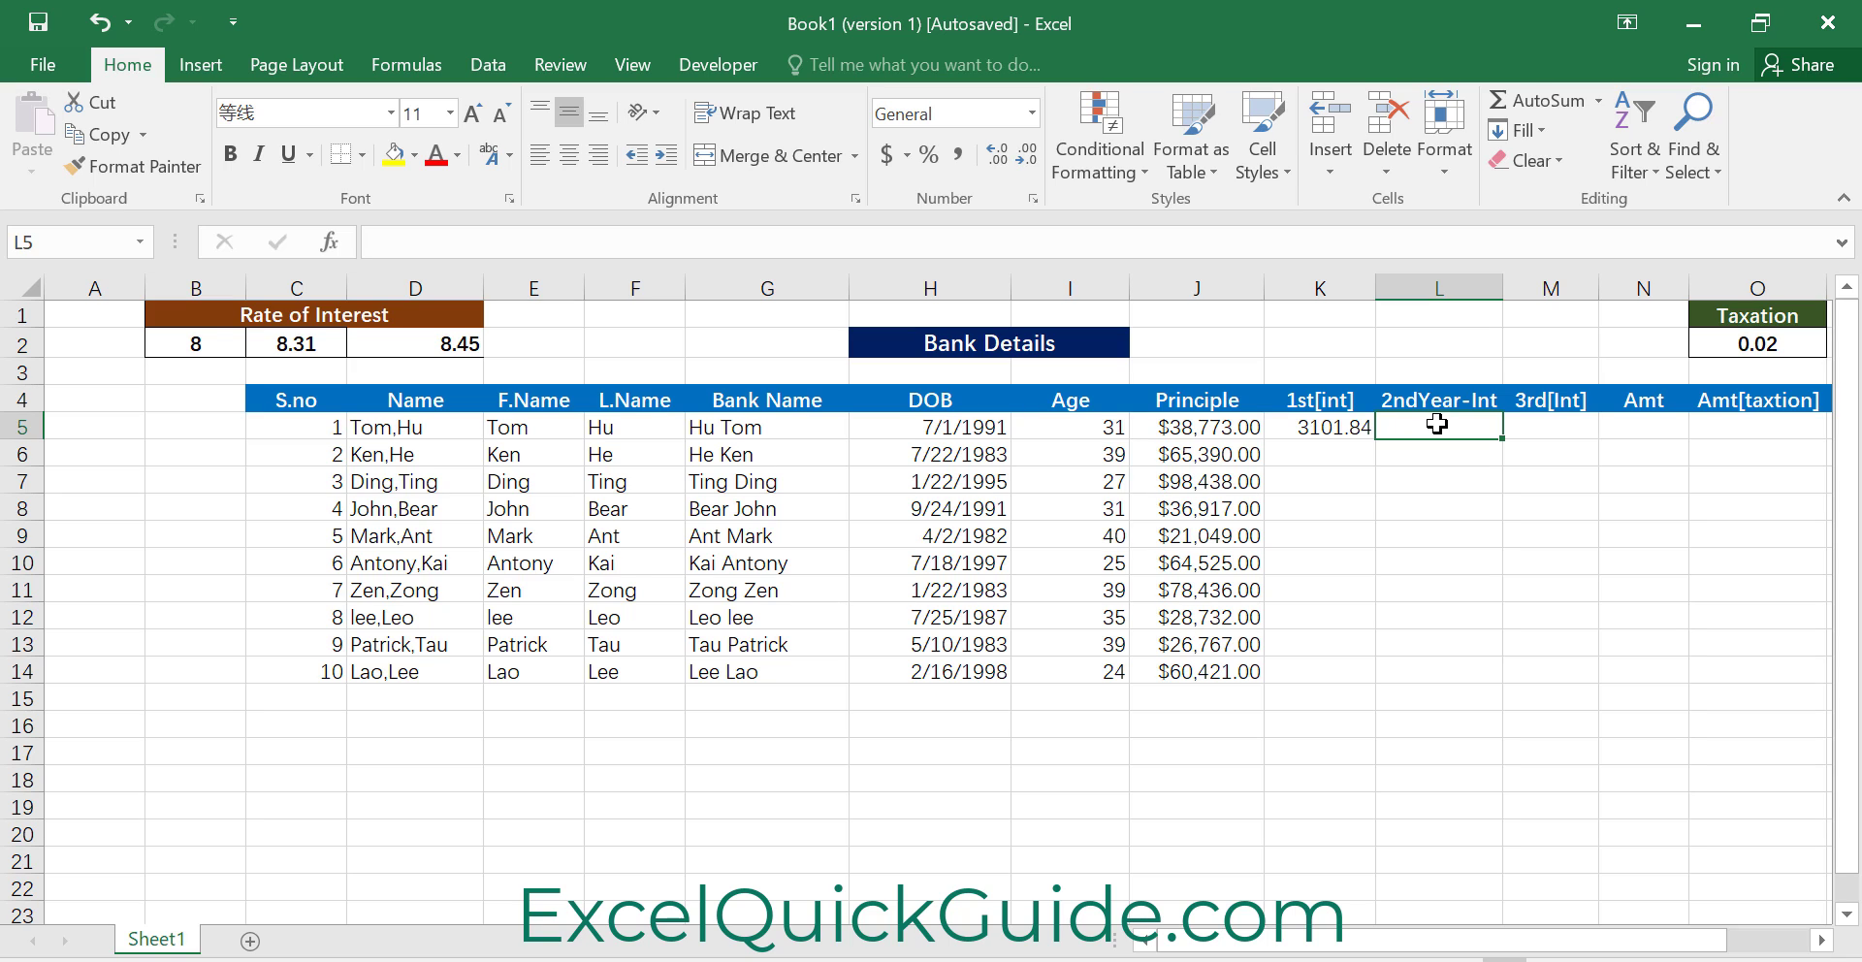
text(=)
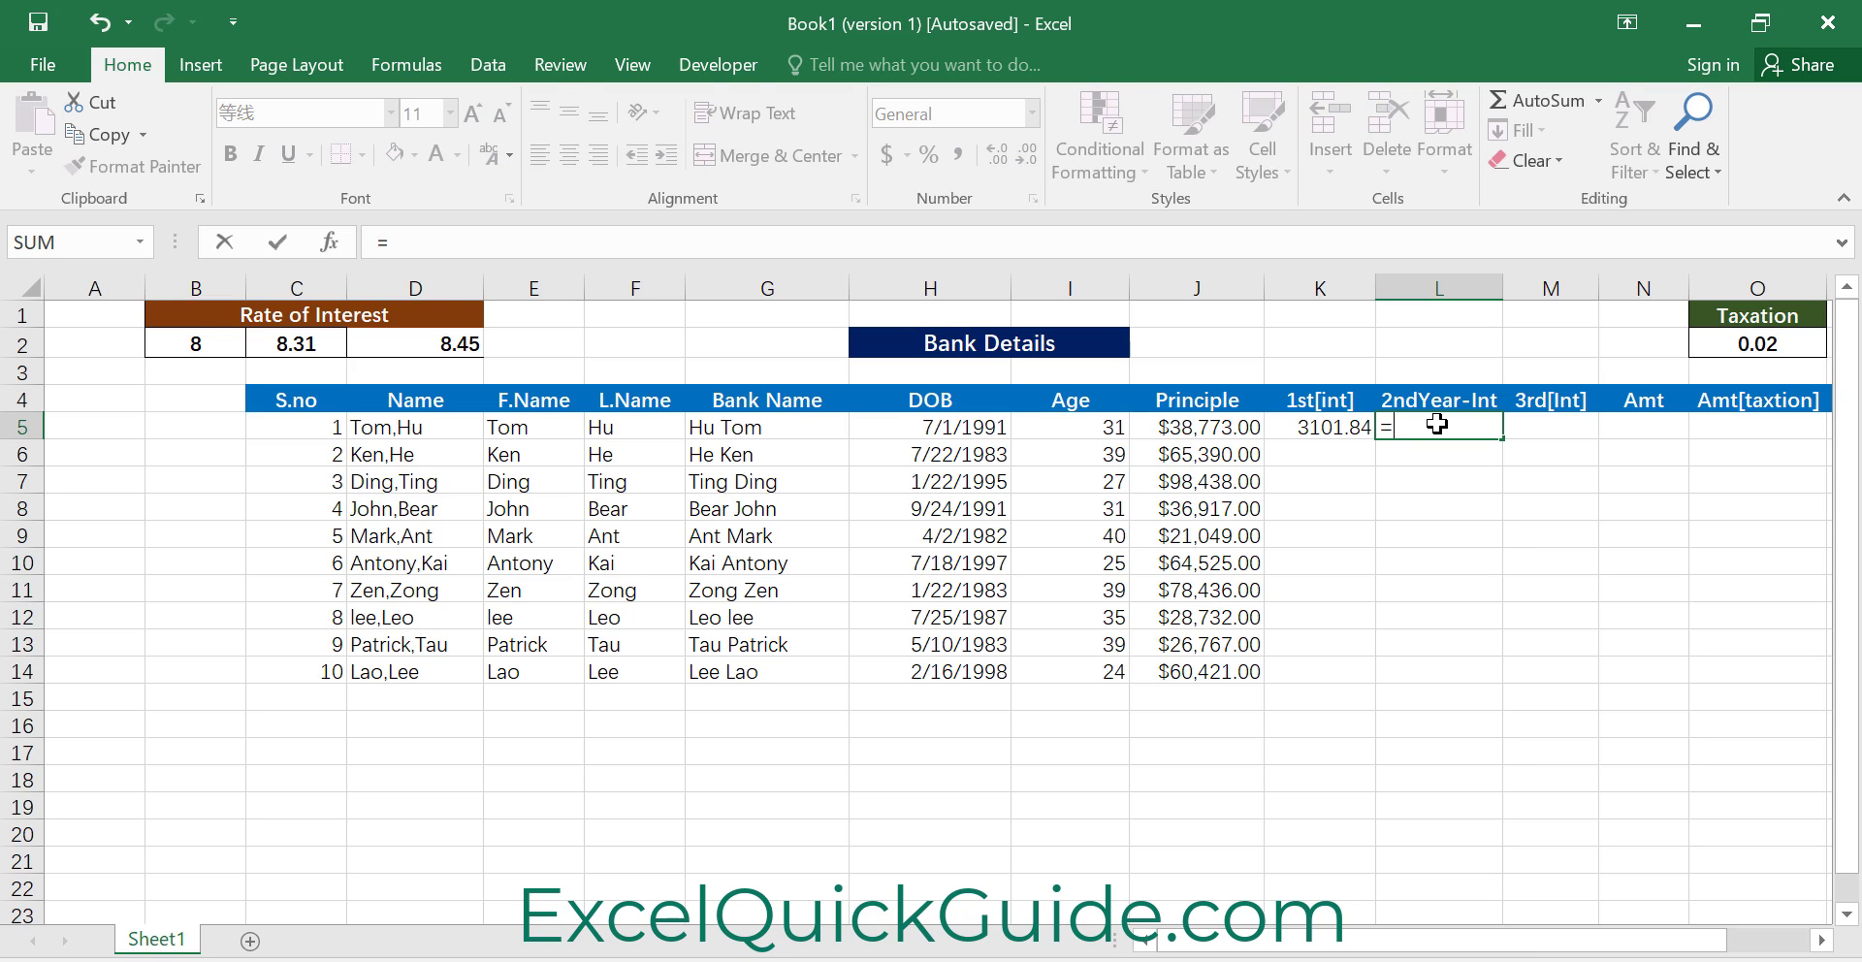
text(($J5)
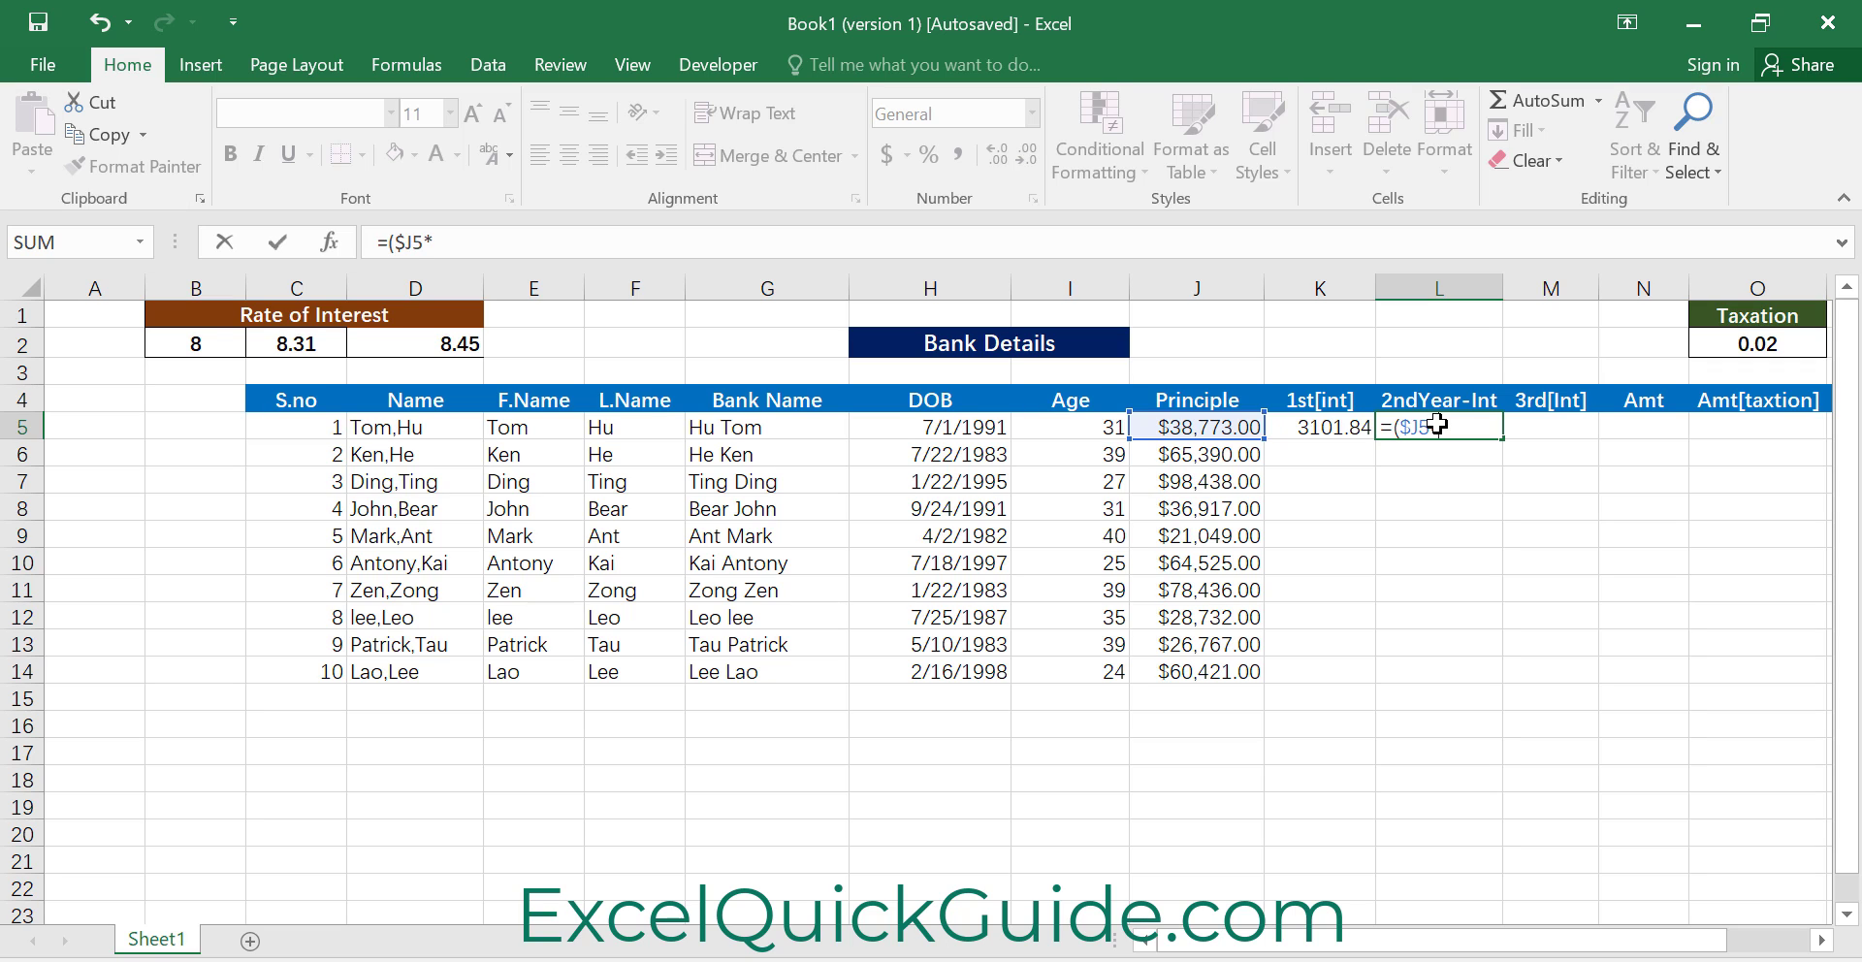
text(*C$2)
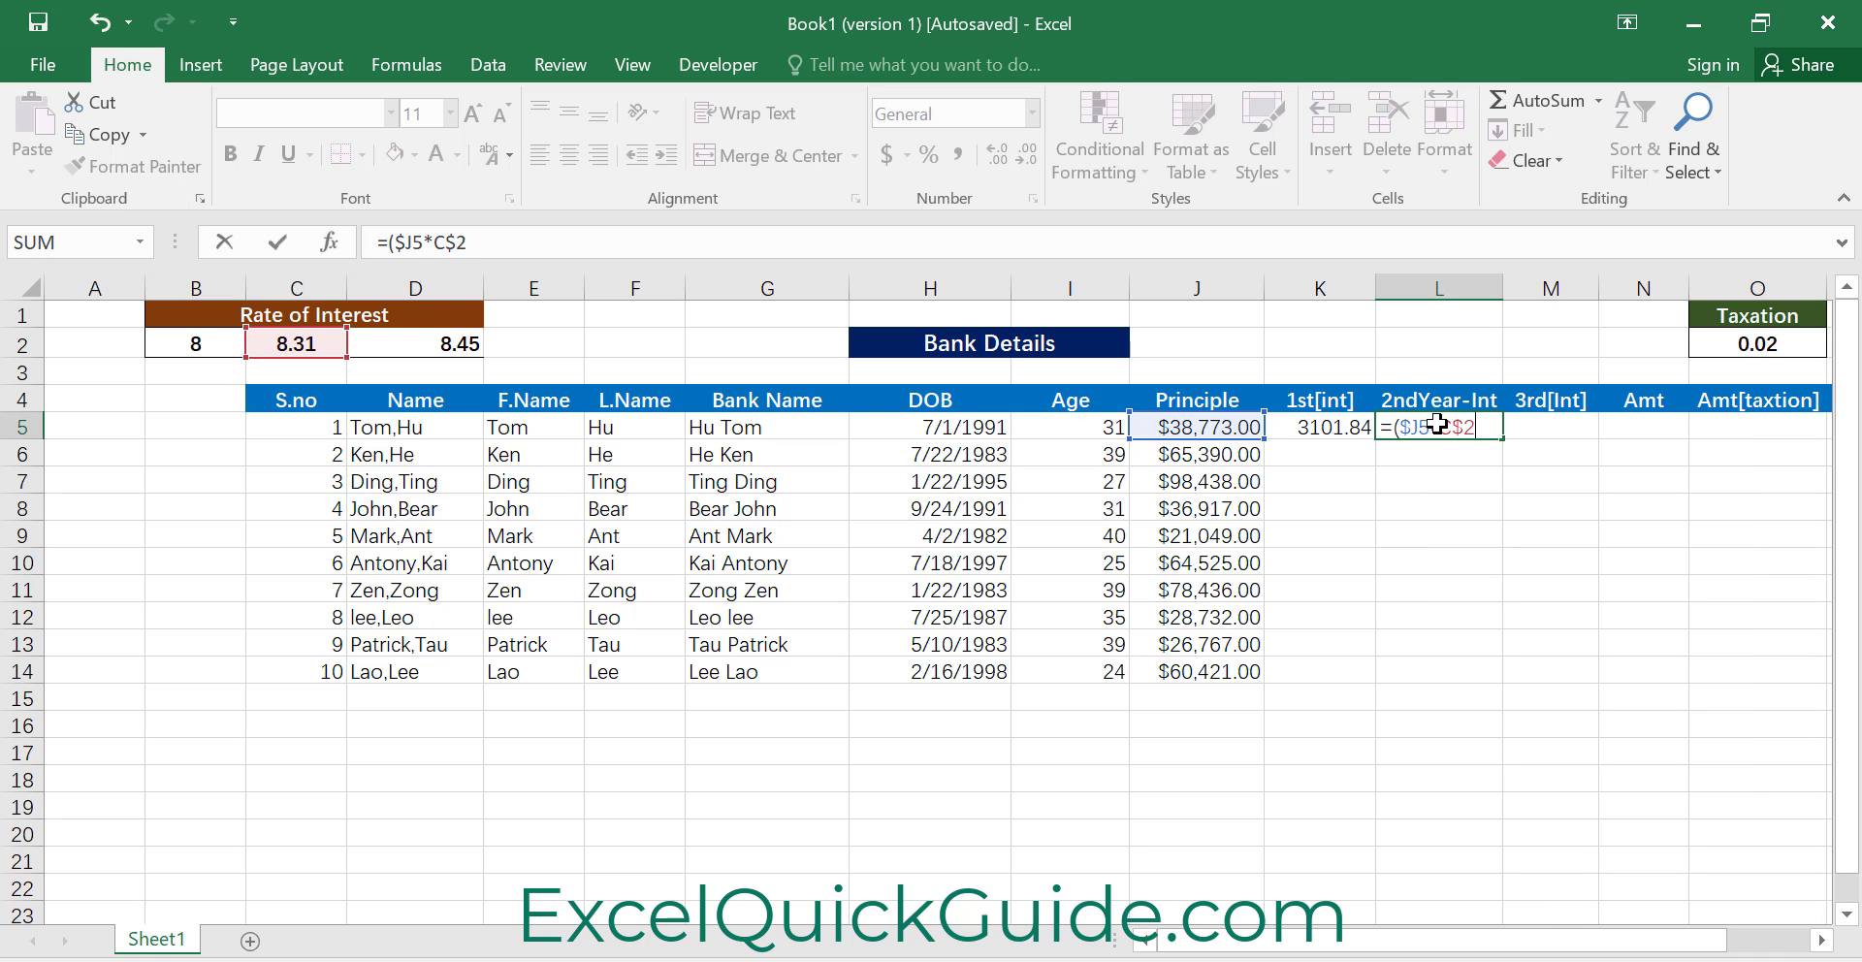
text(*2)
text()/10)
text(00)
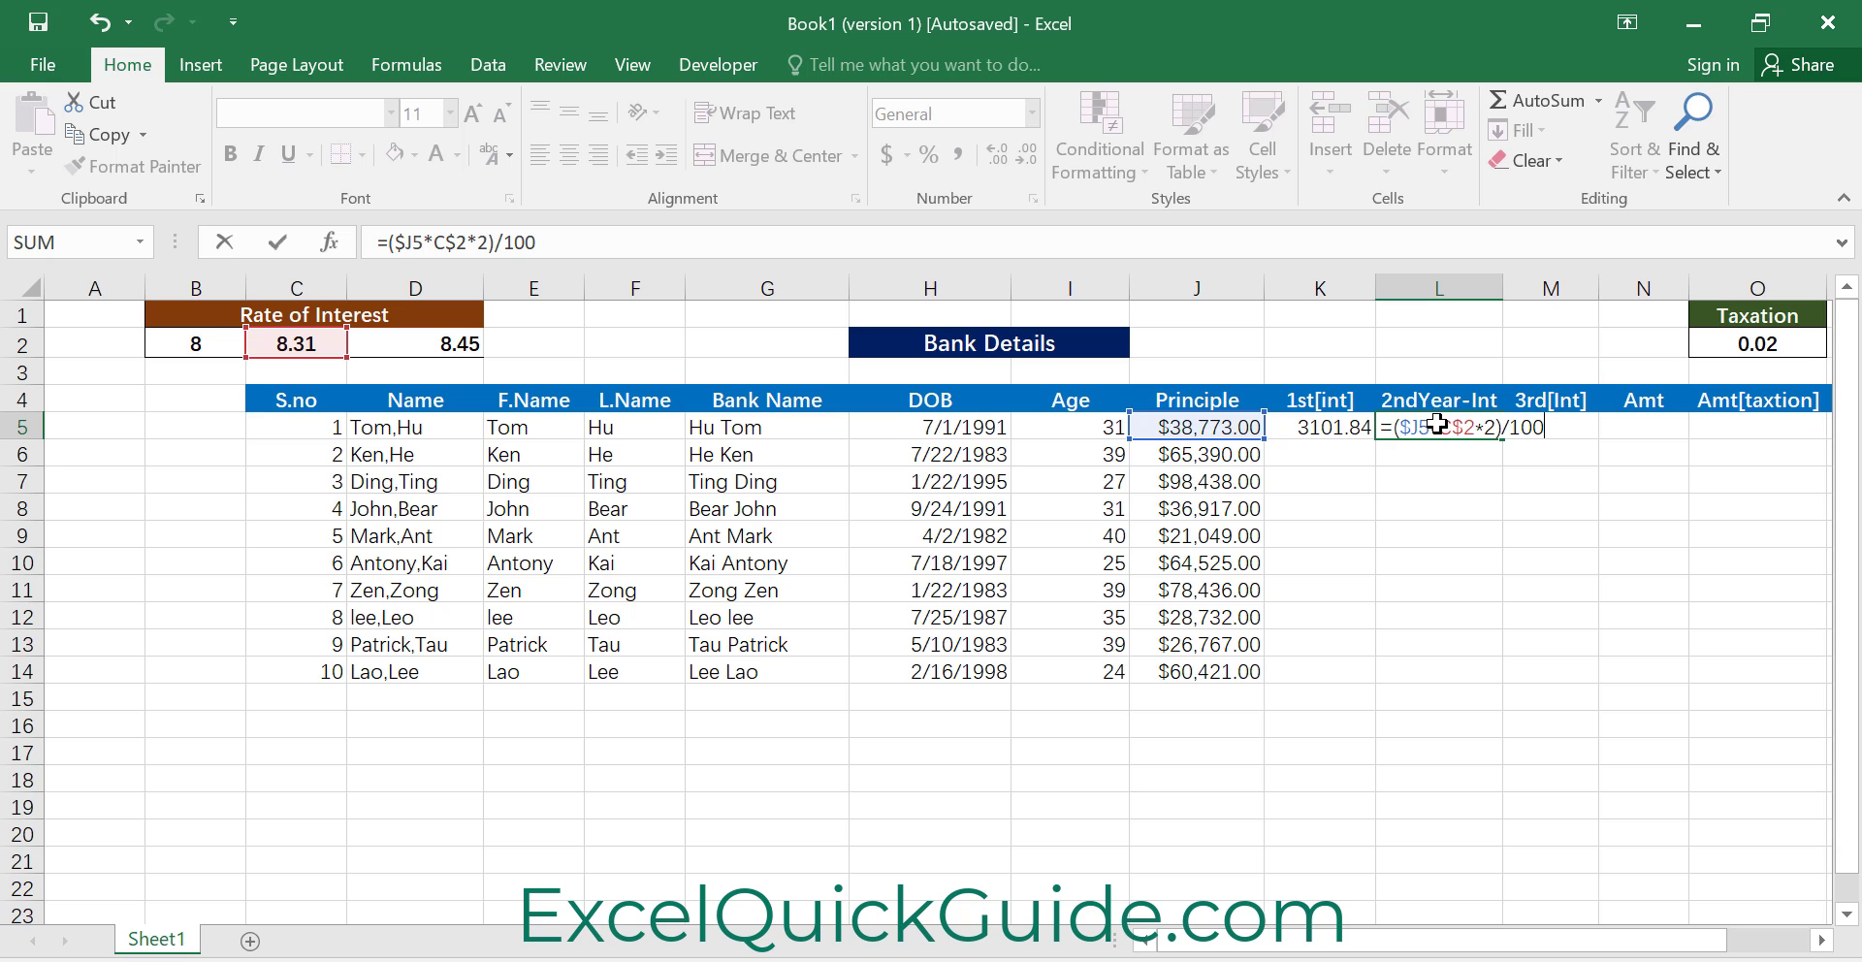
key(Return)
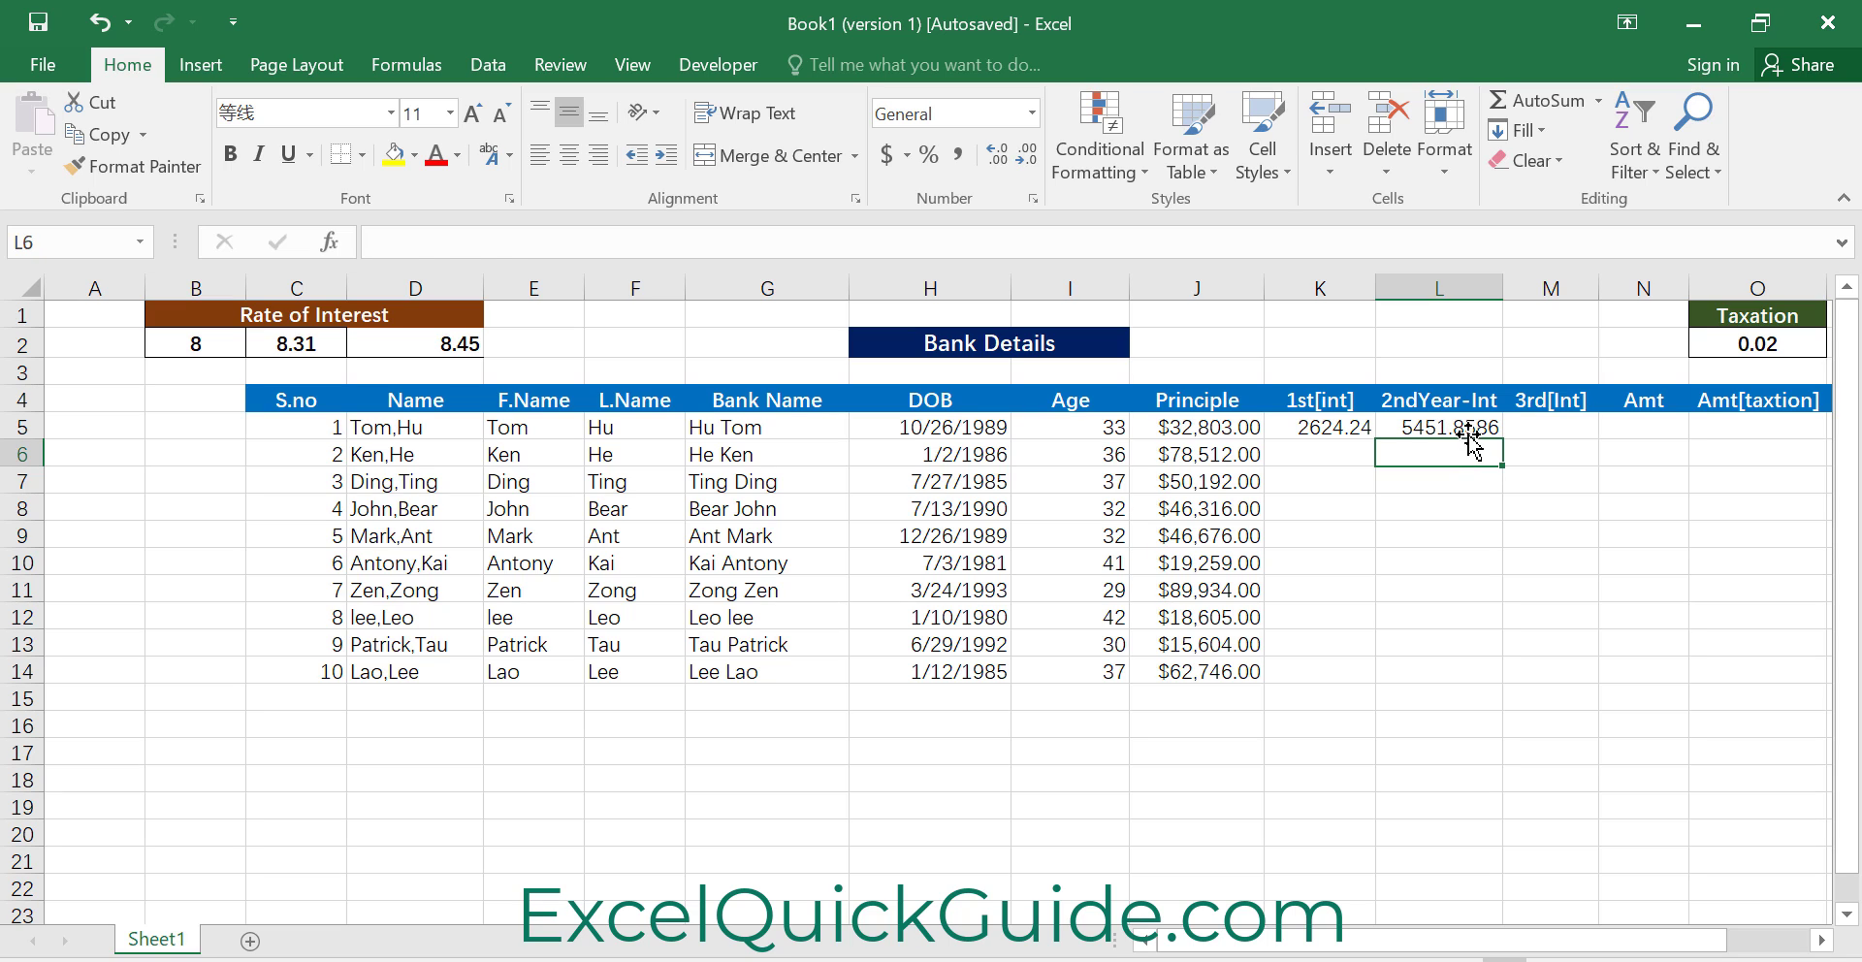
Enter =($J5*D$2*3)/100 in M5 to calculate the third year's simple interest
click(1466, 434)
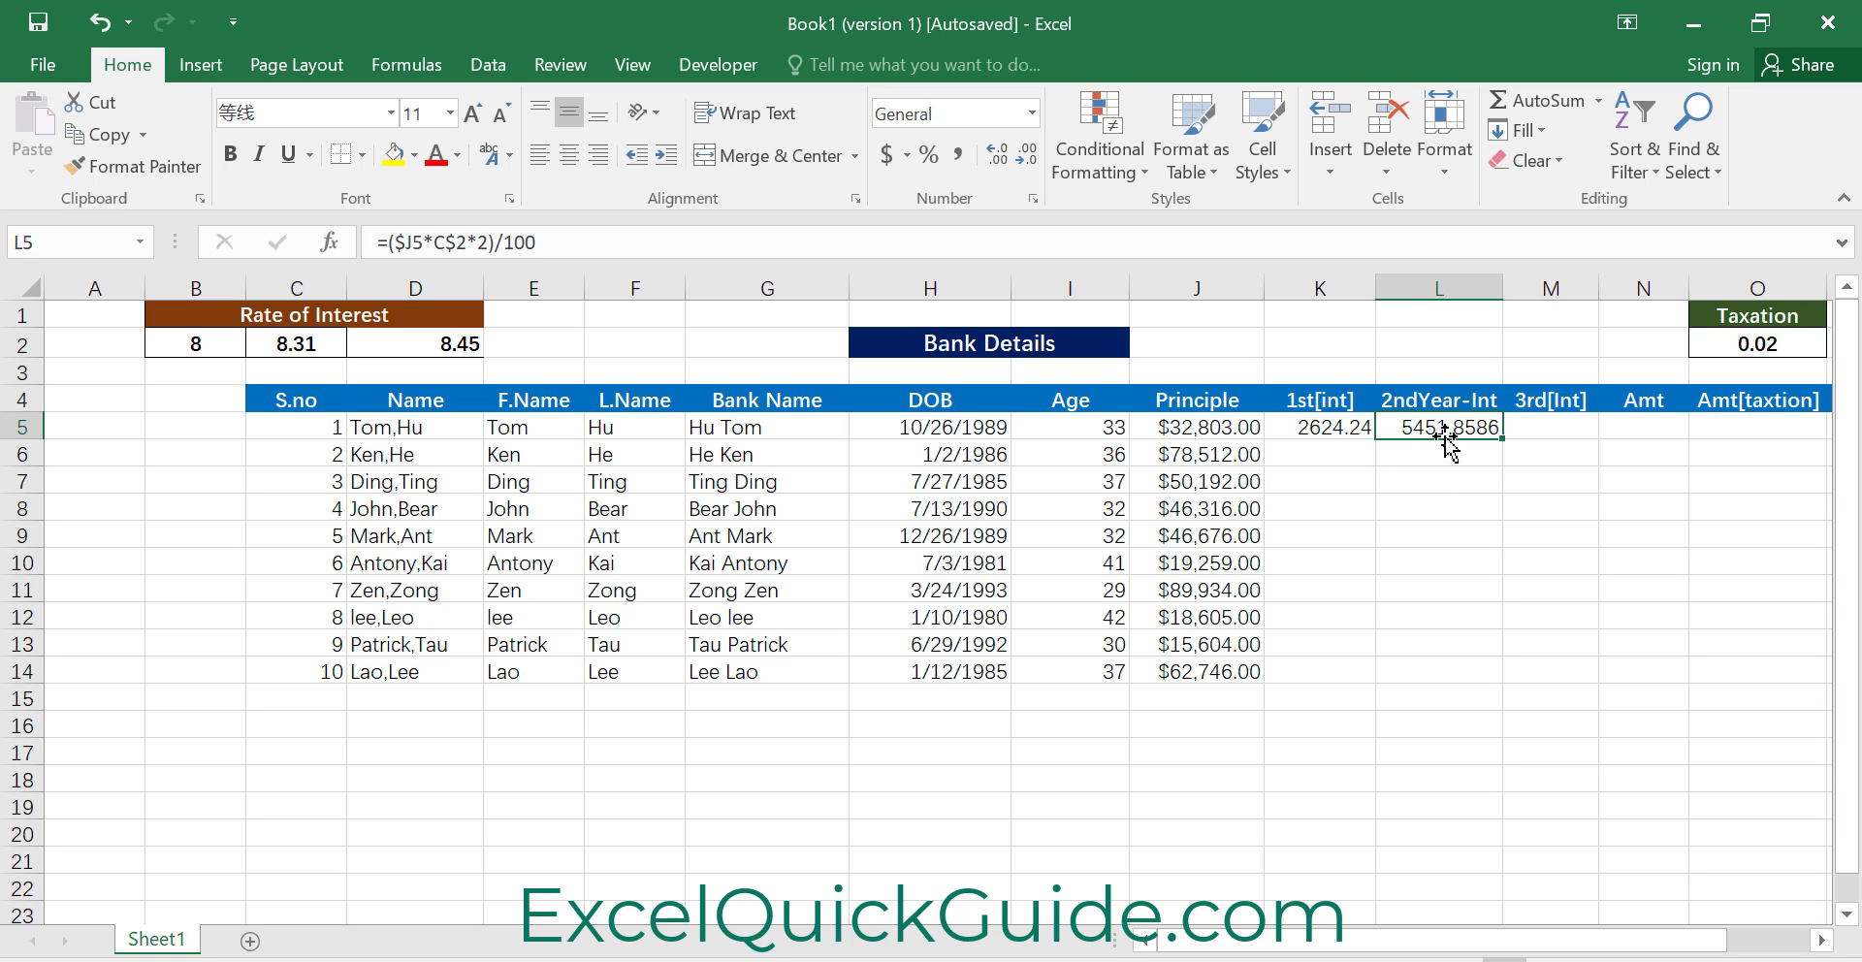
click(1542, 425)
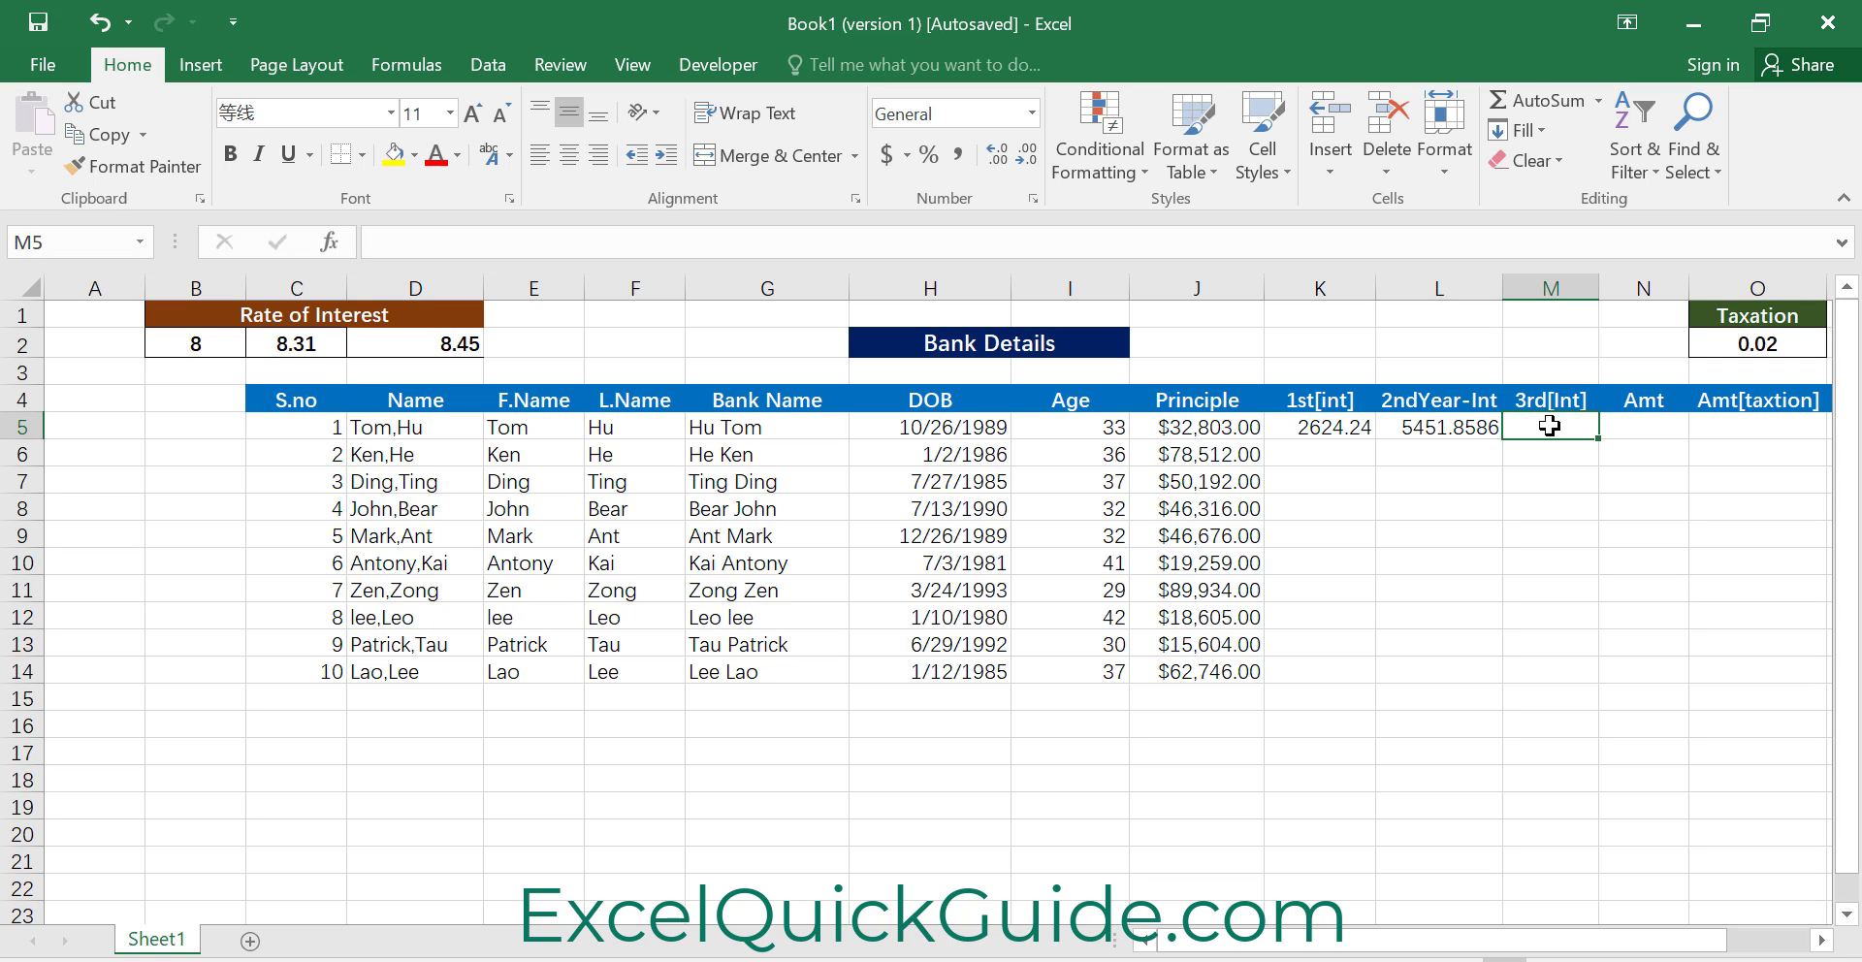
text(=()
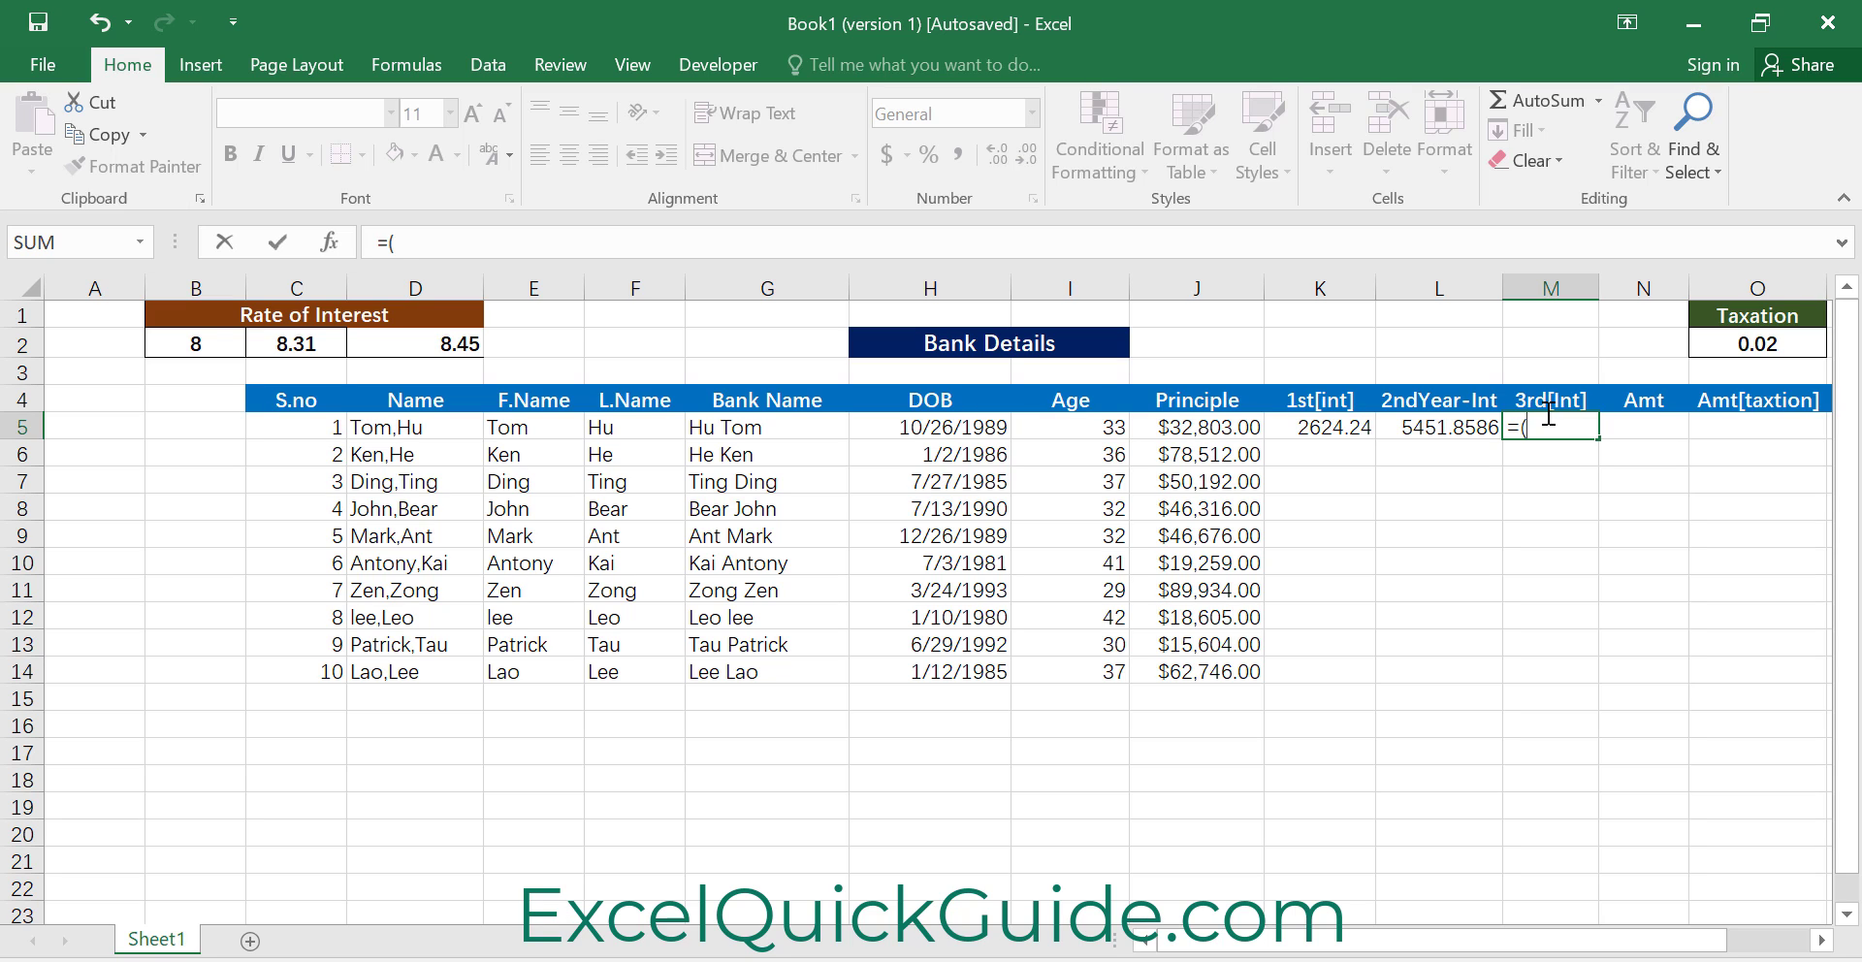
text($J5)
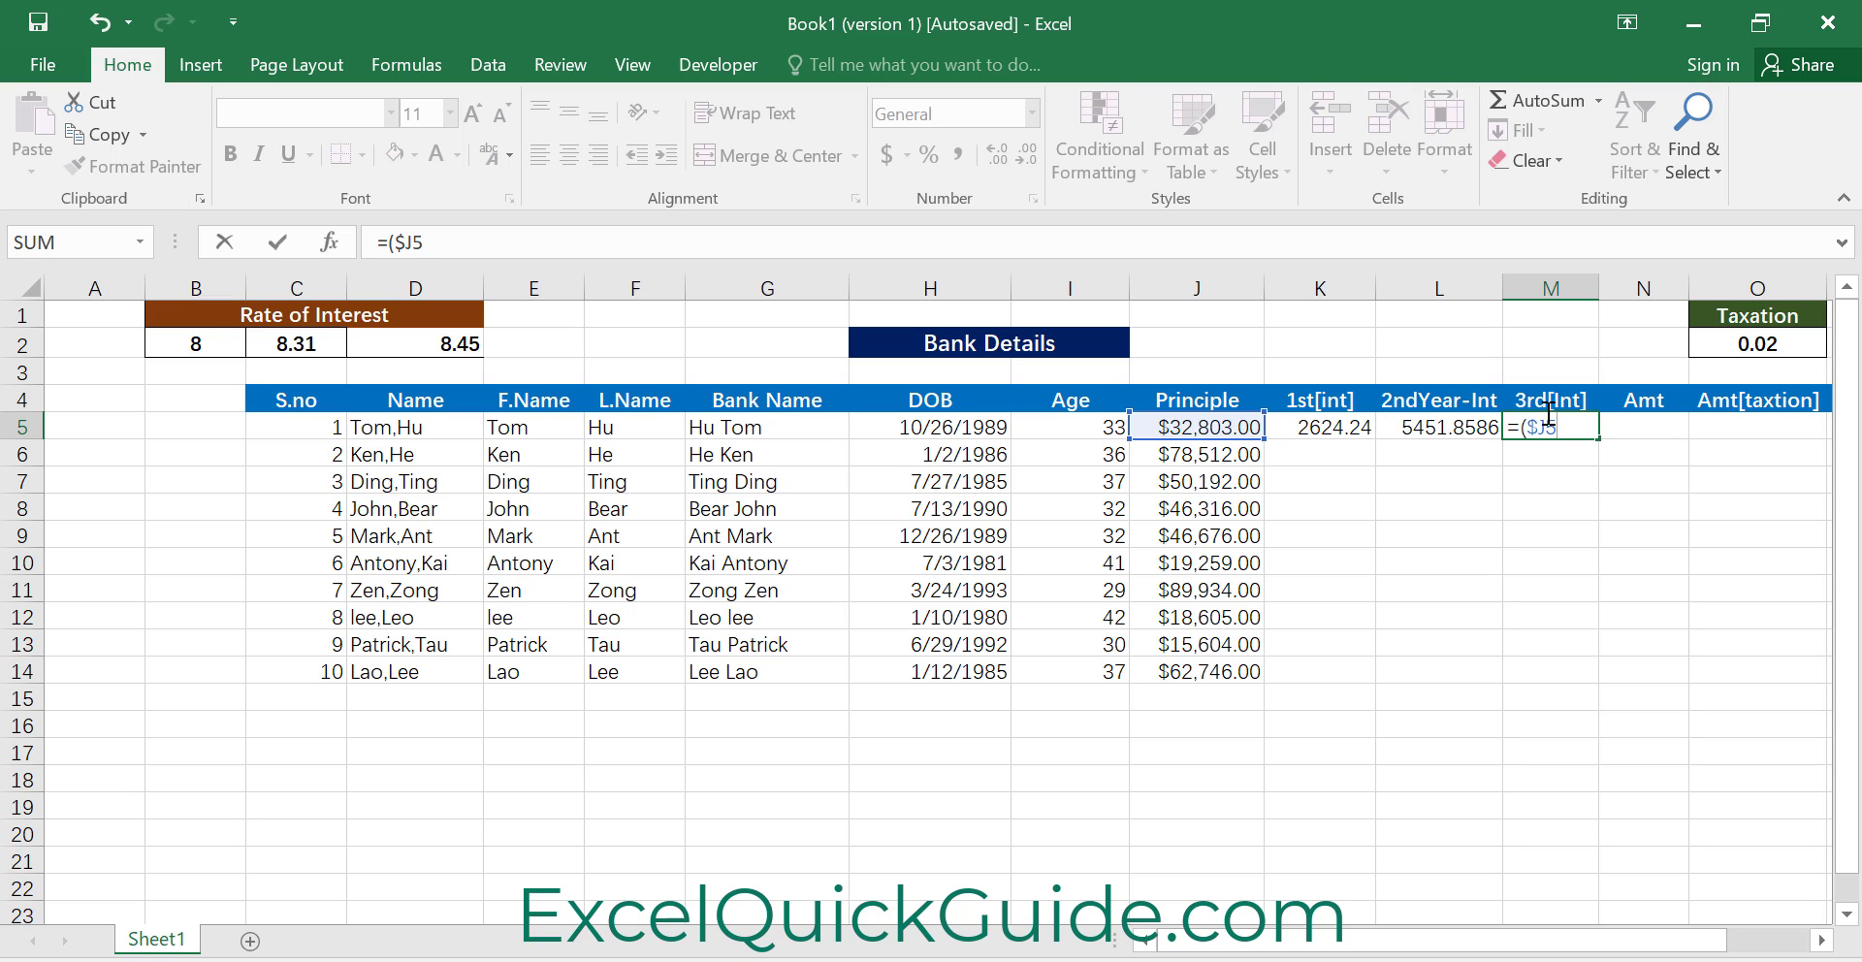
text(*)
text(D)
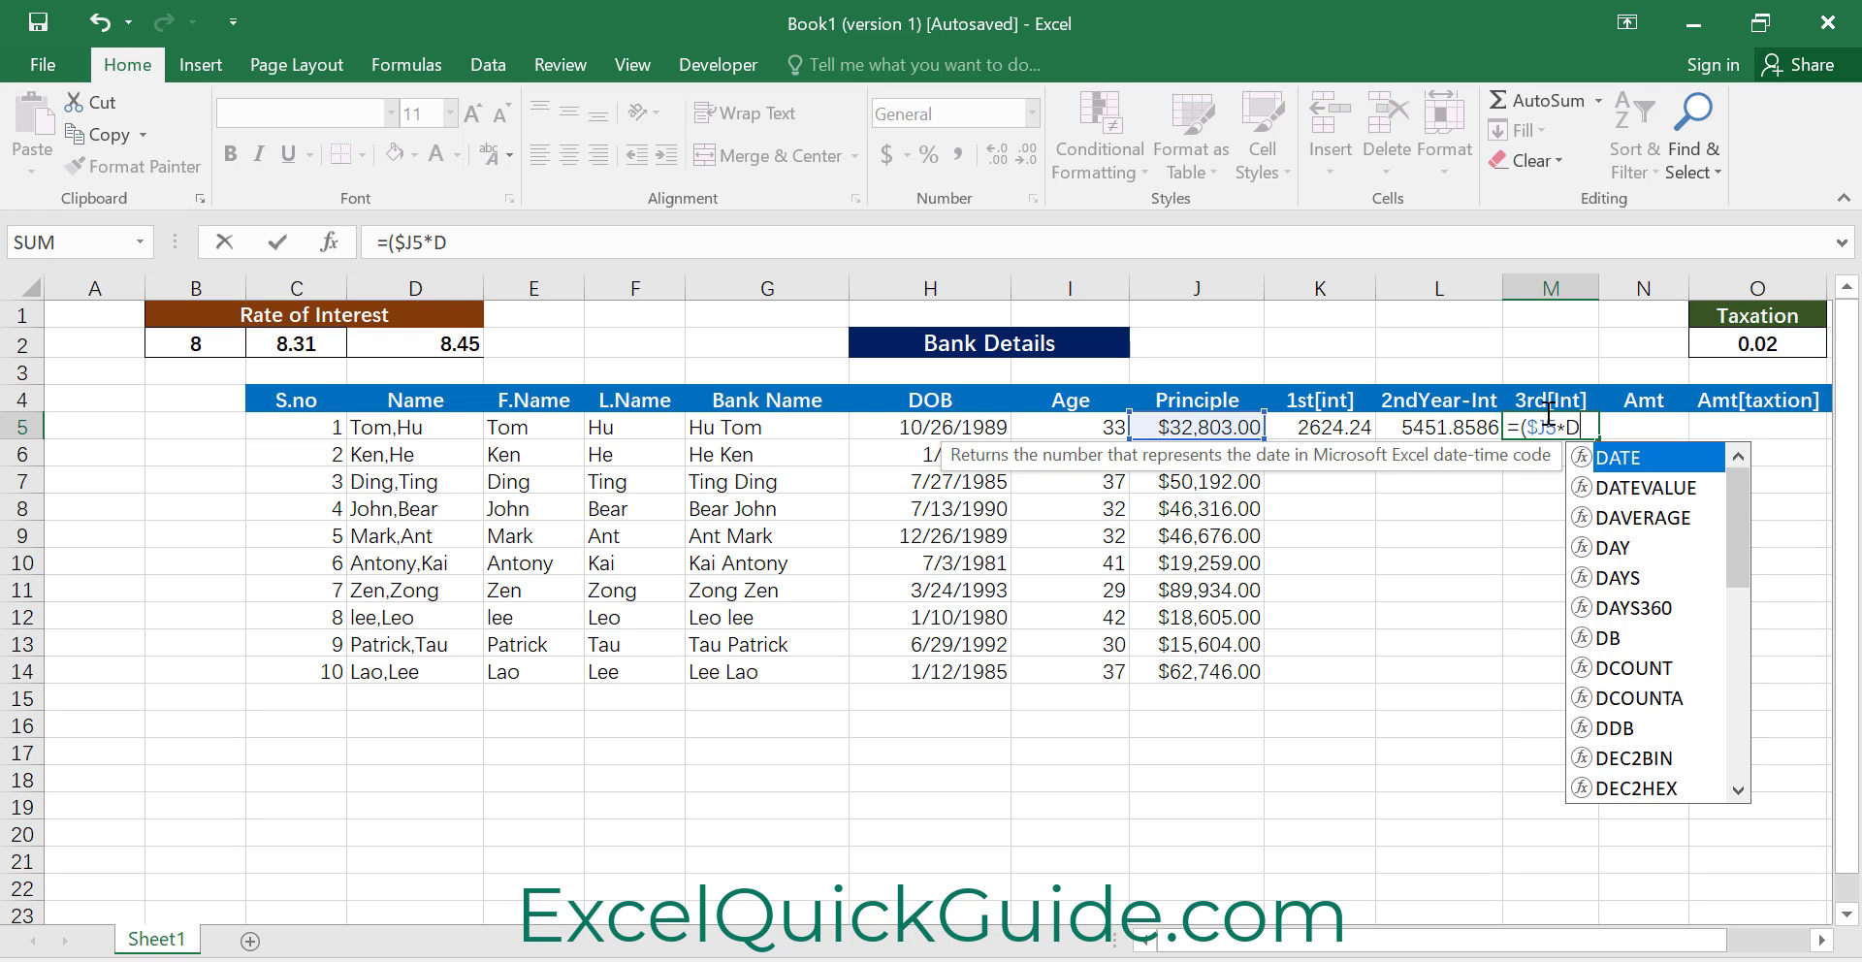
text($)
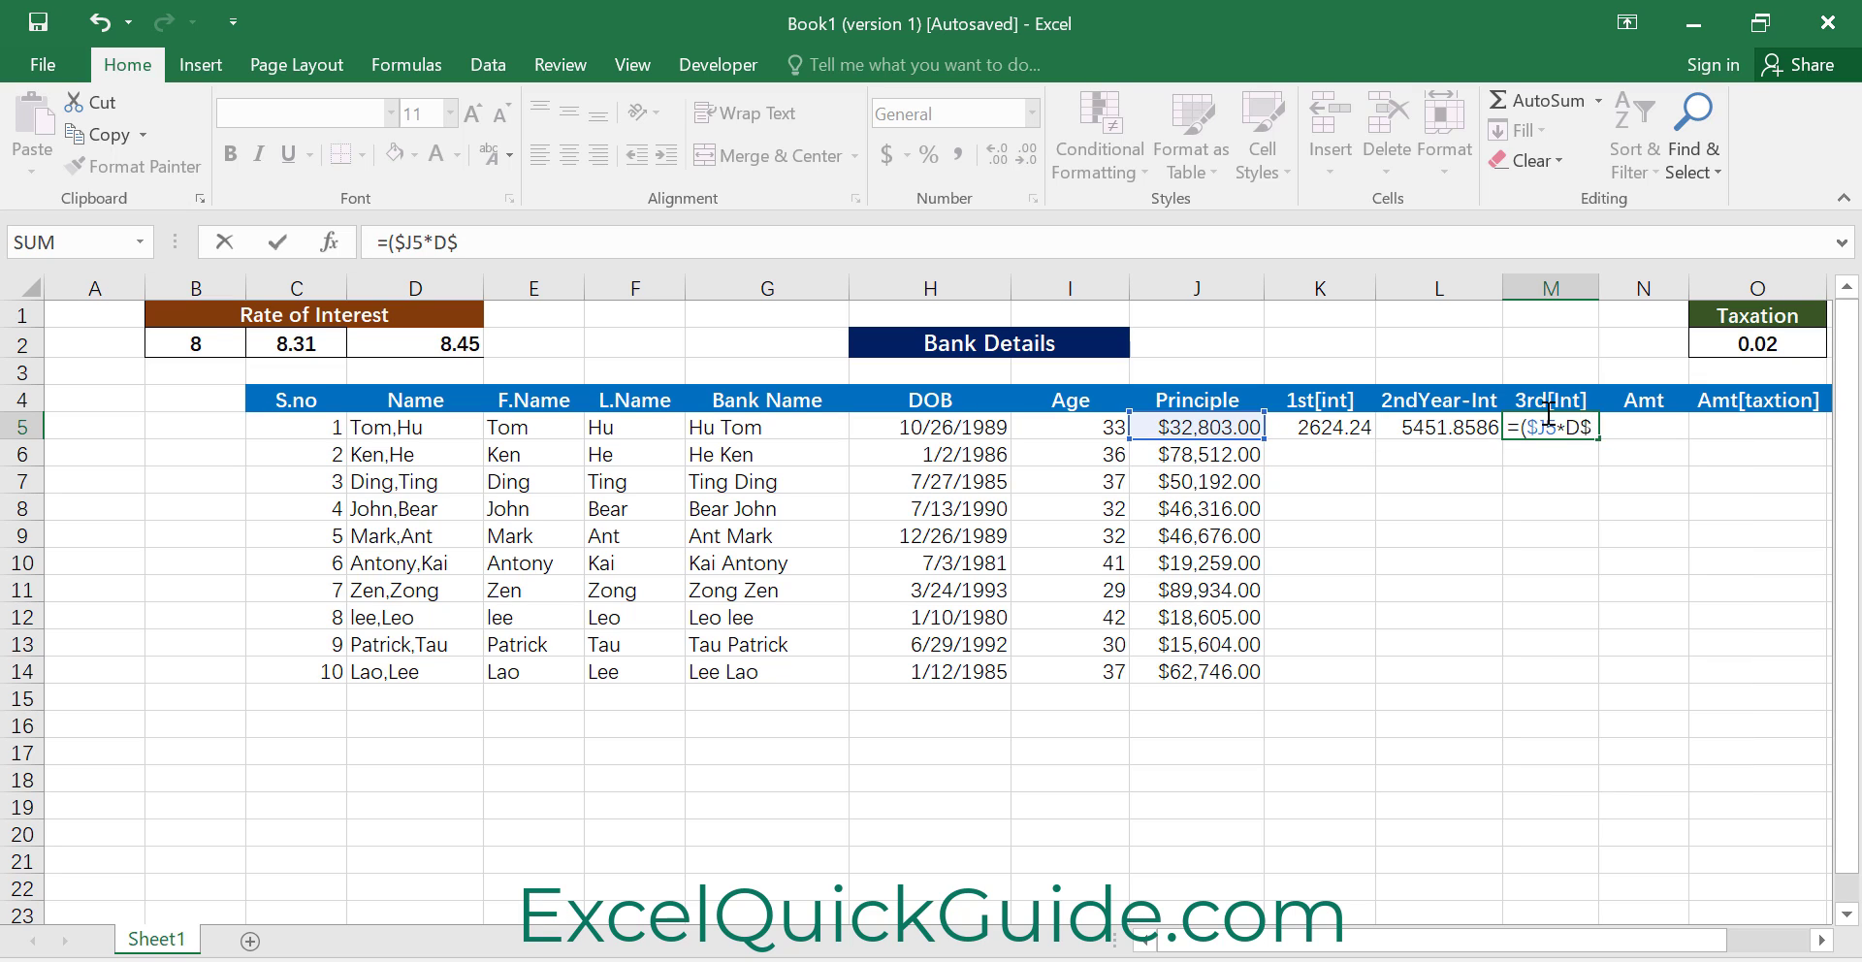
text(2)
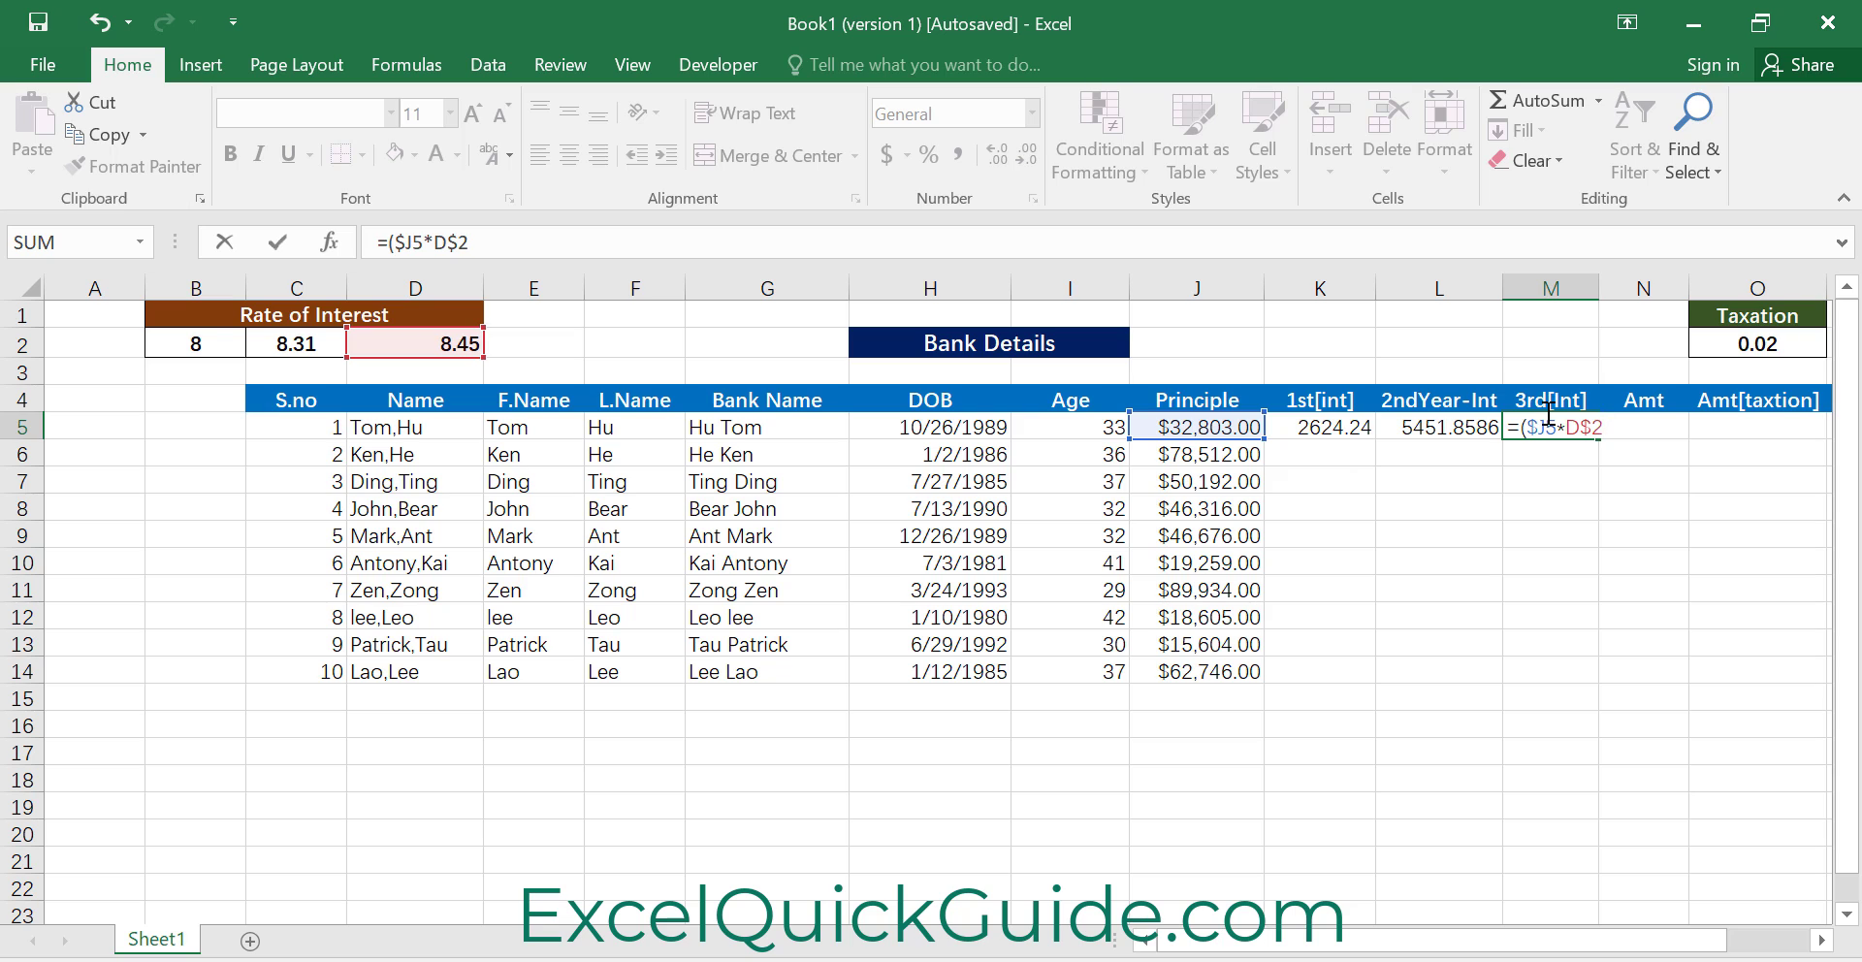
text(*3)/100)
key(Return)
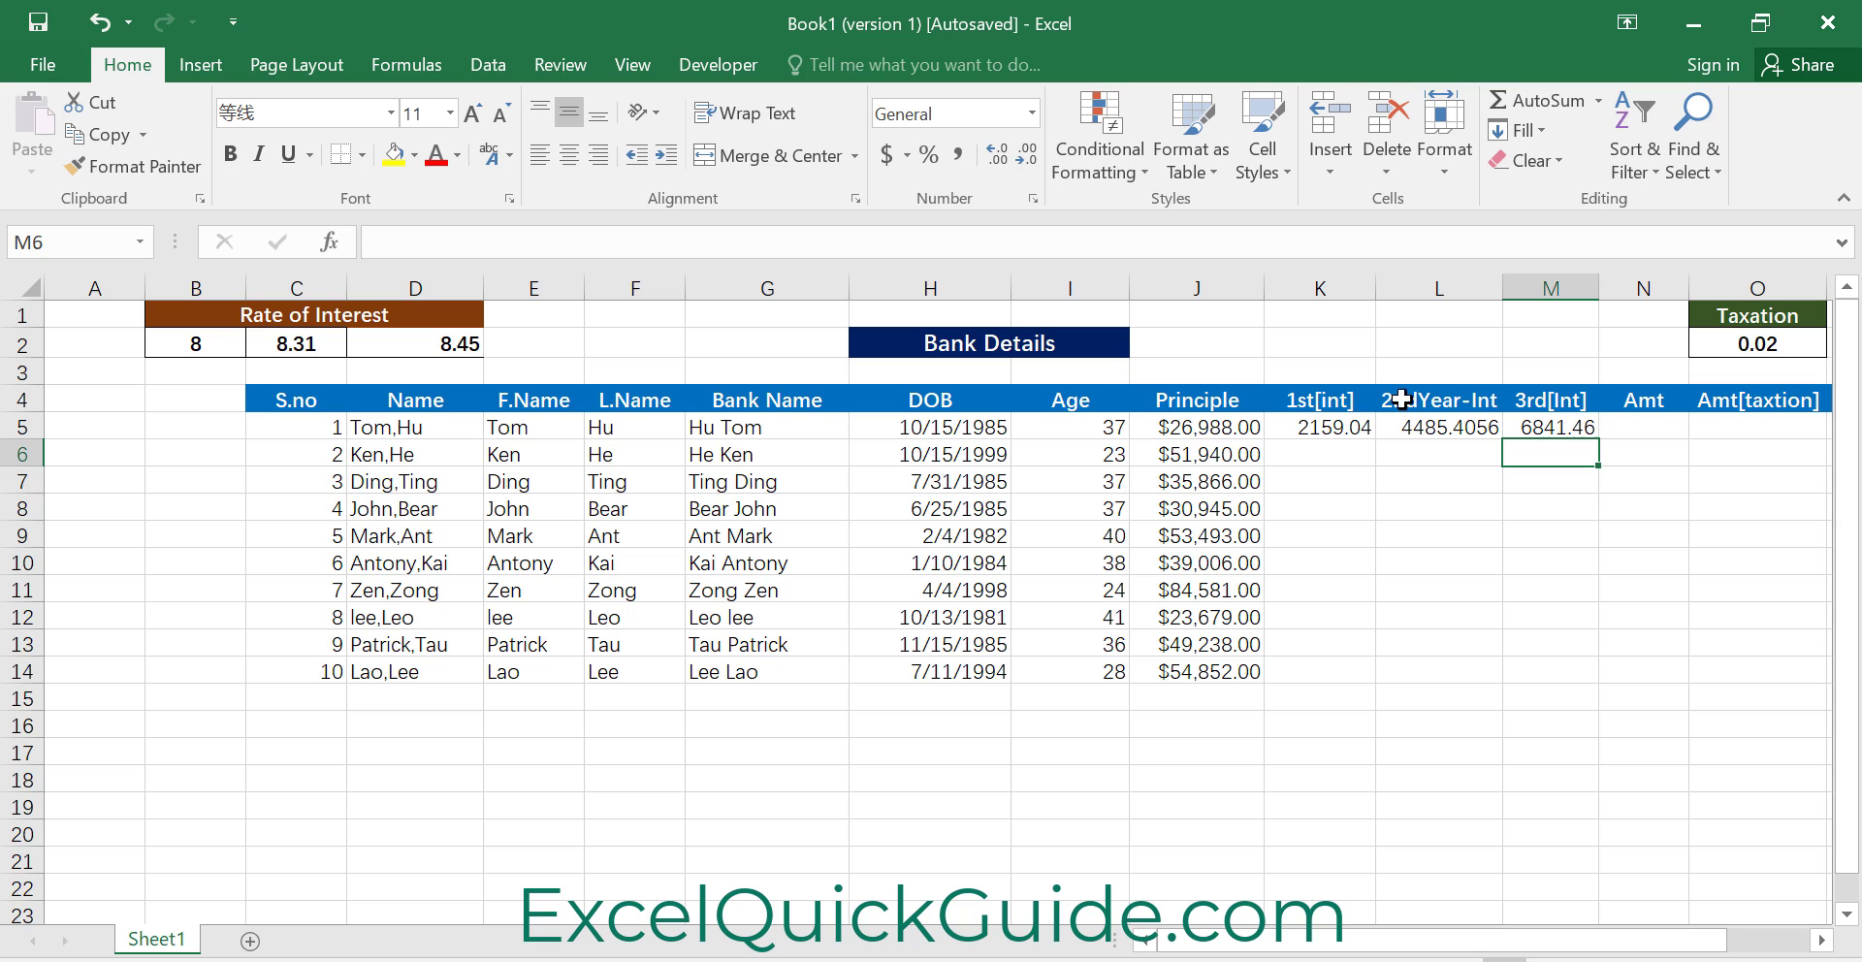
Format the second and third year interest cells L5 and M5 as Number with 2 decimal places
click(1450, 428)
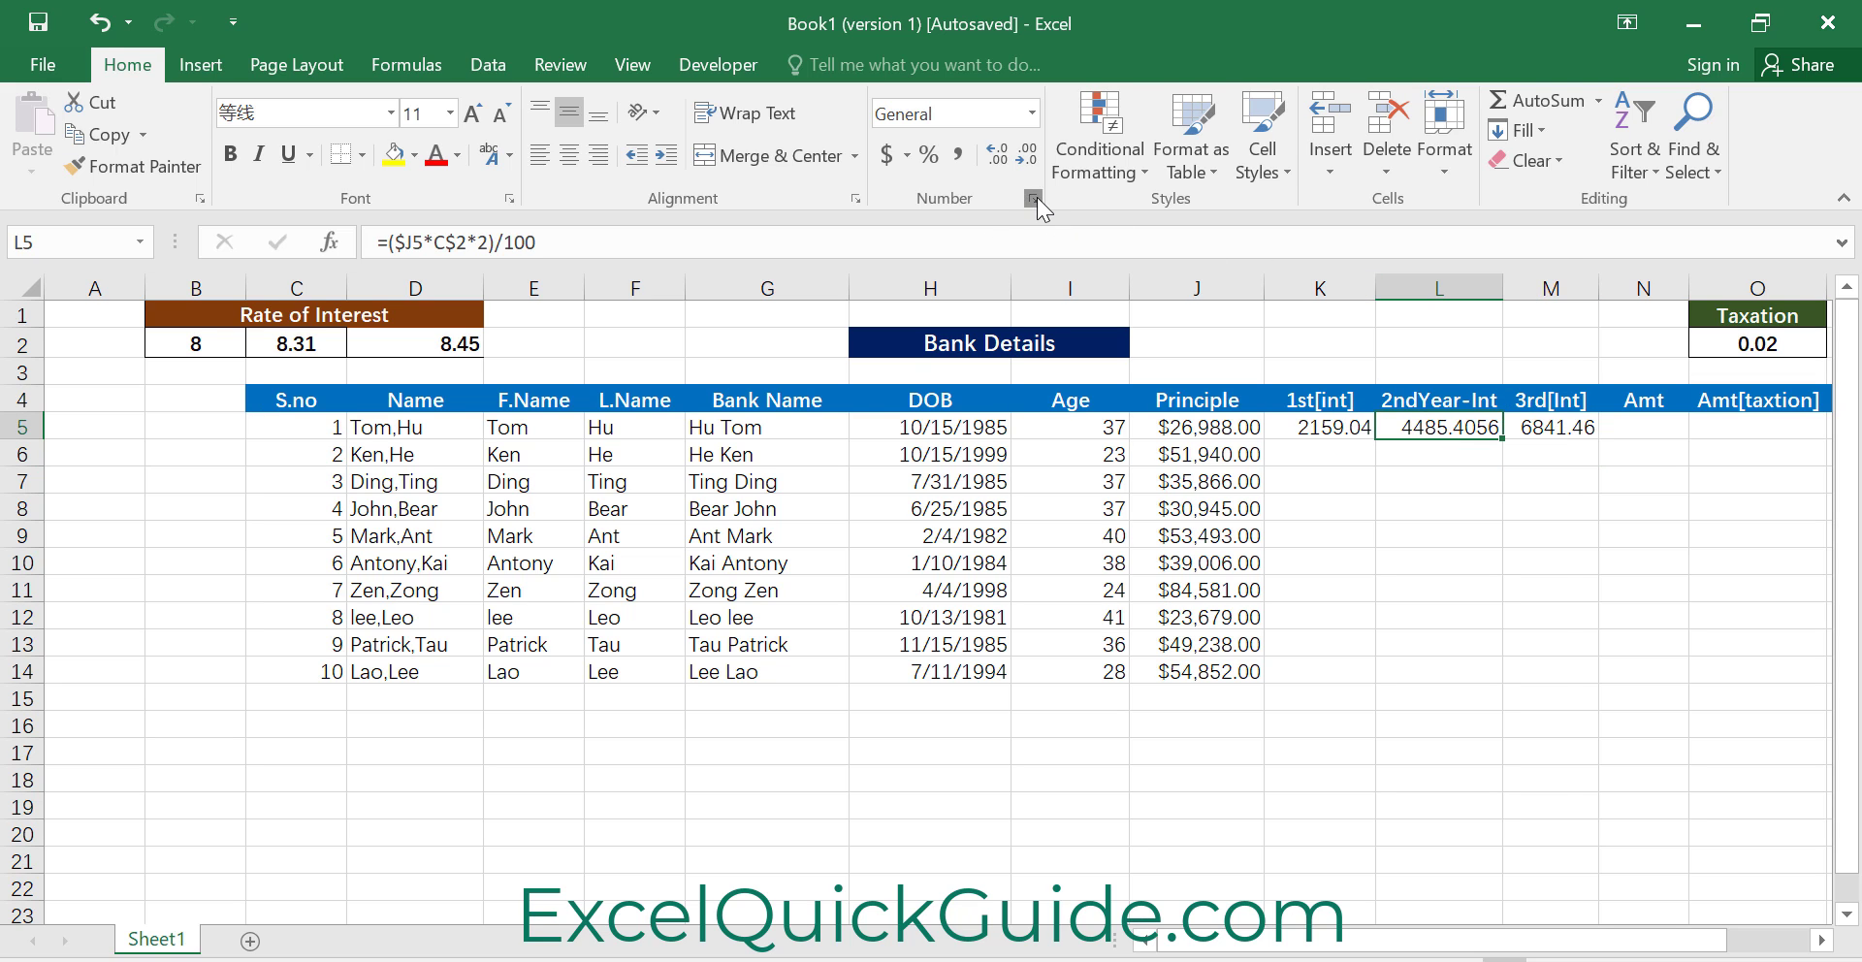
click(1034, 198)
click(862, 262)
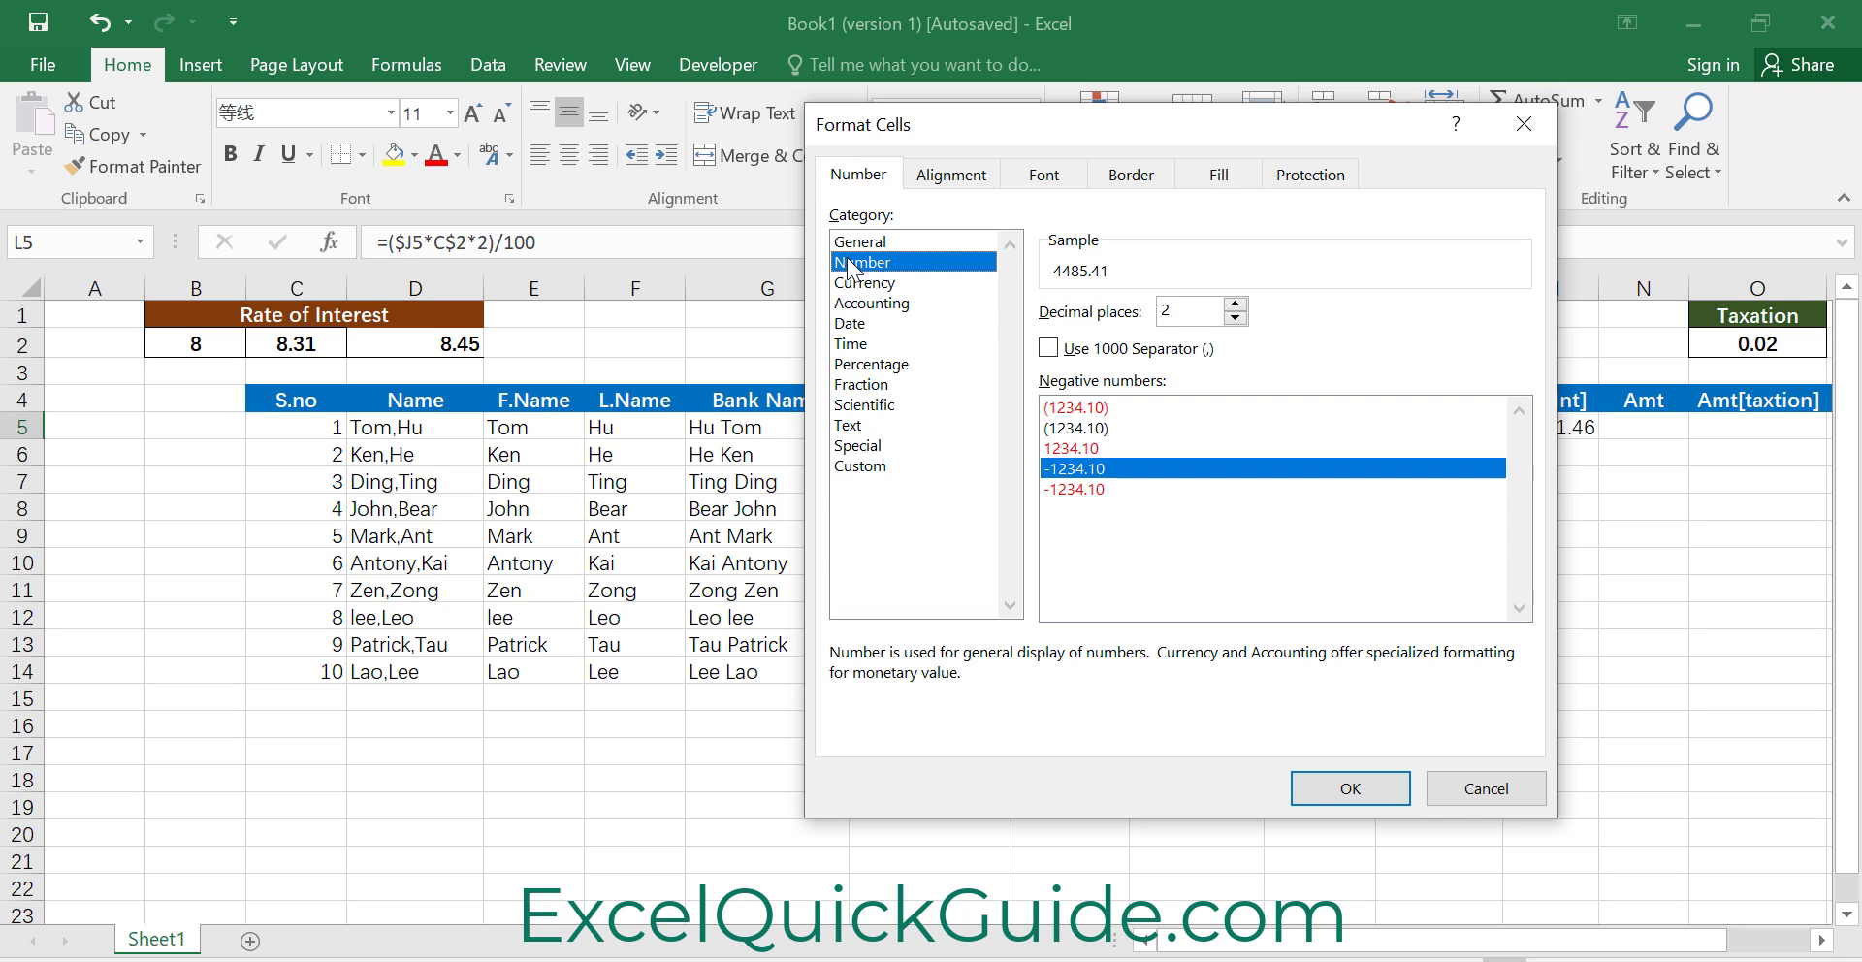
click(1348, 788)
click(1558, 432)
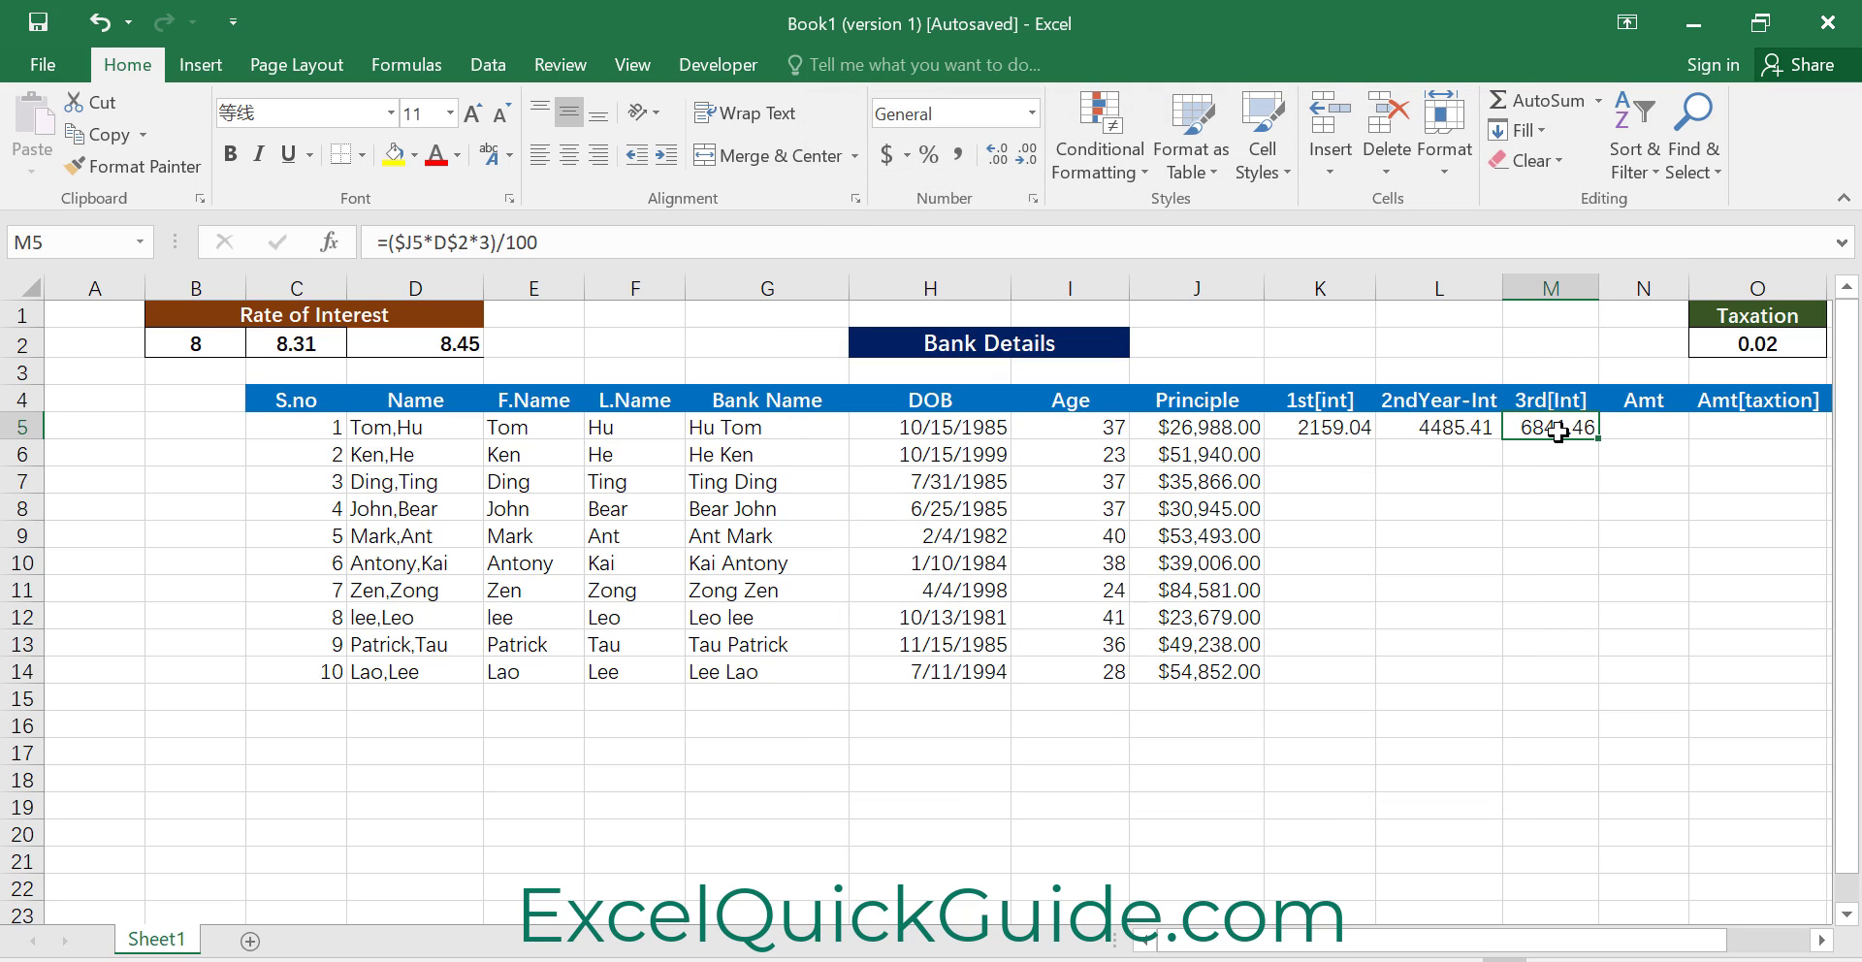
click(1034, 197)
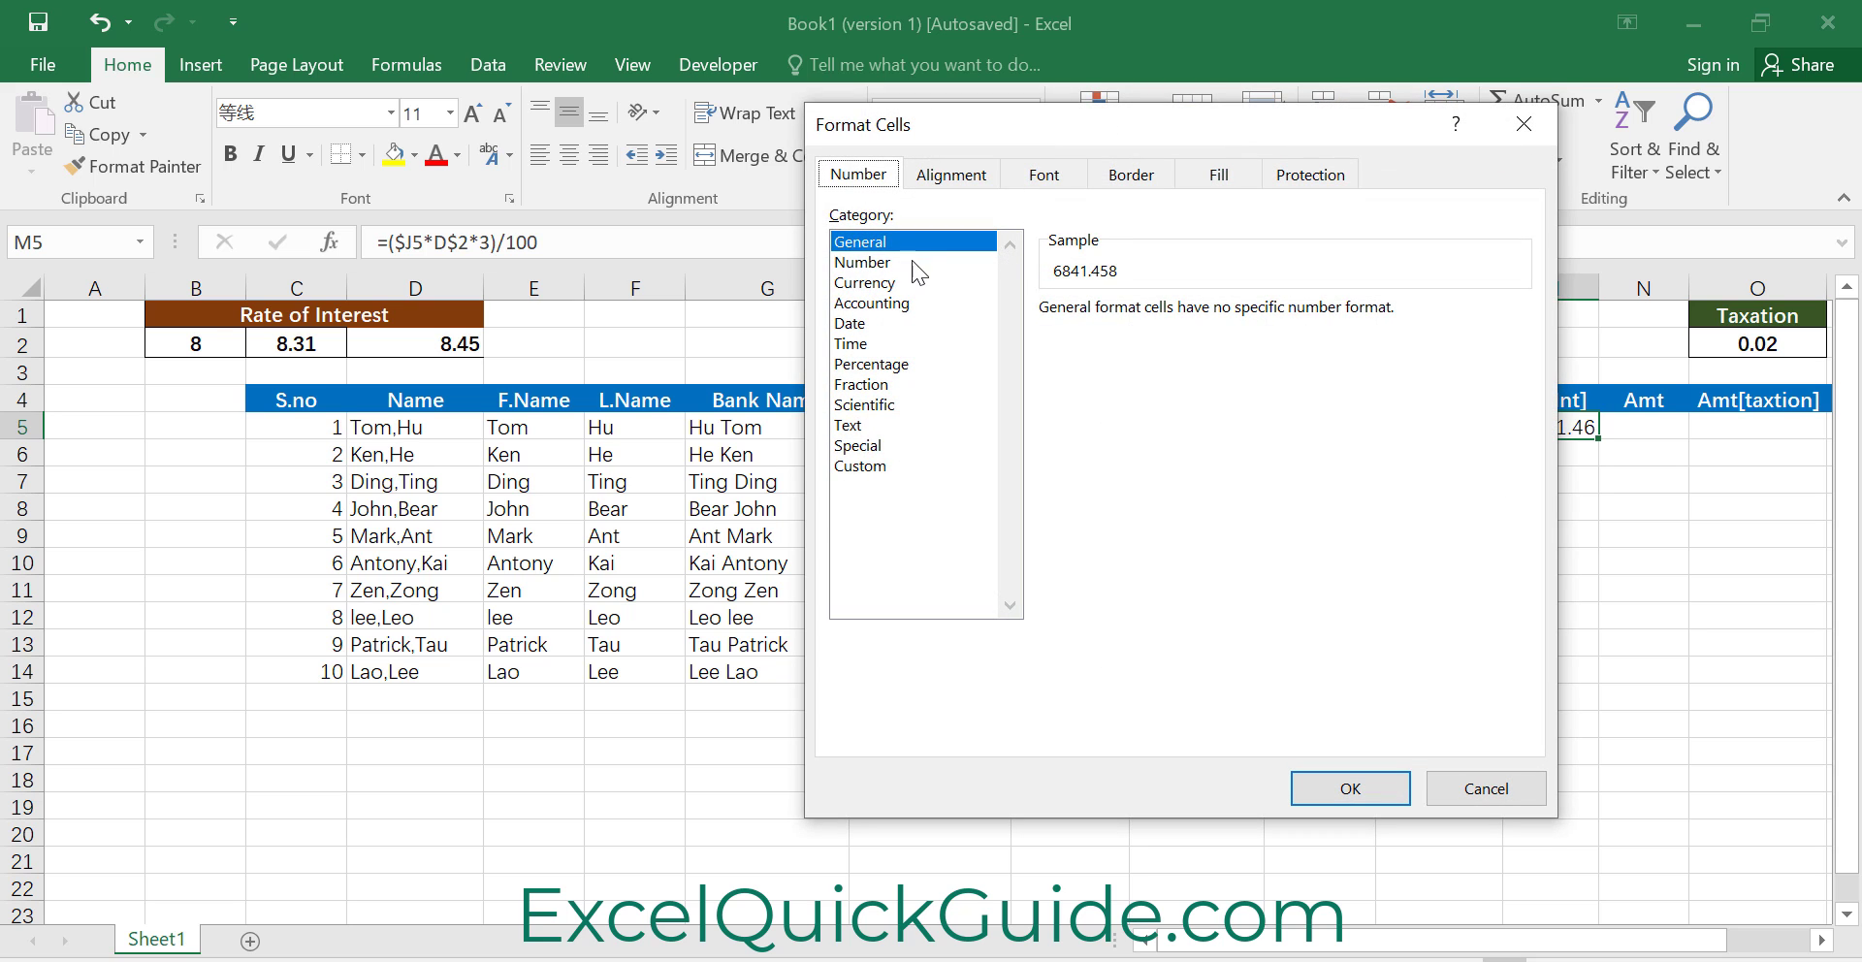
click(911, 260)
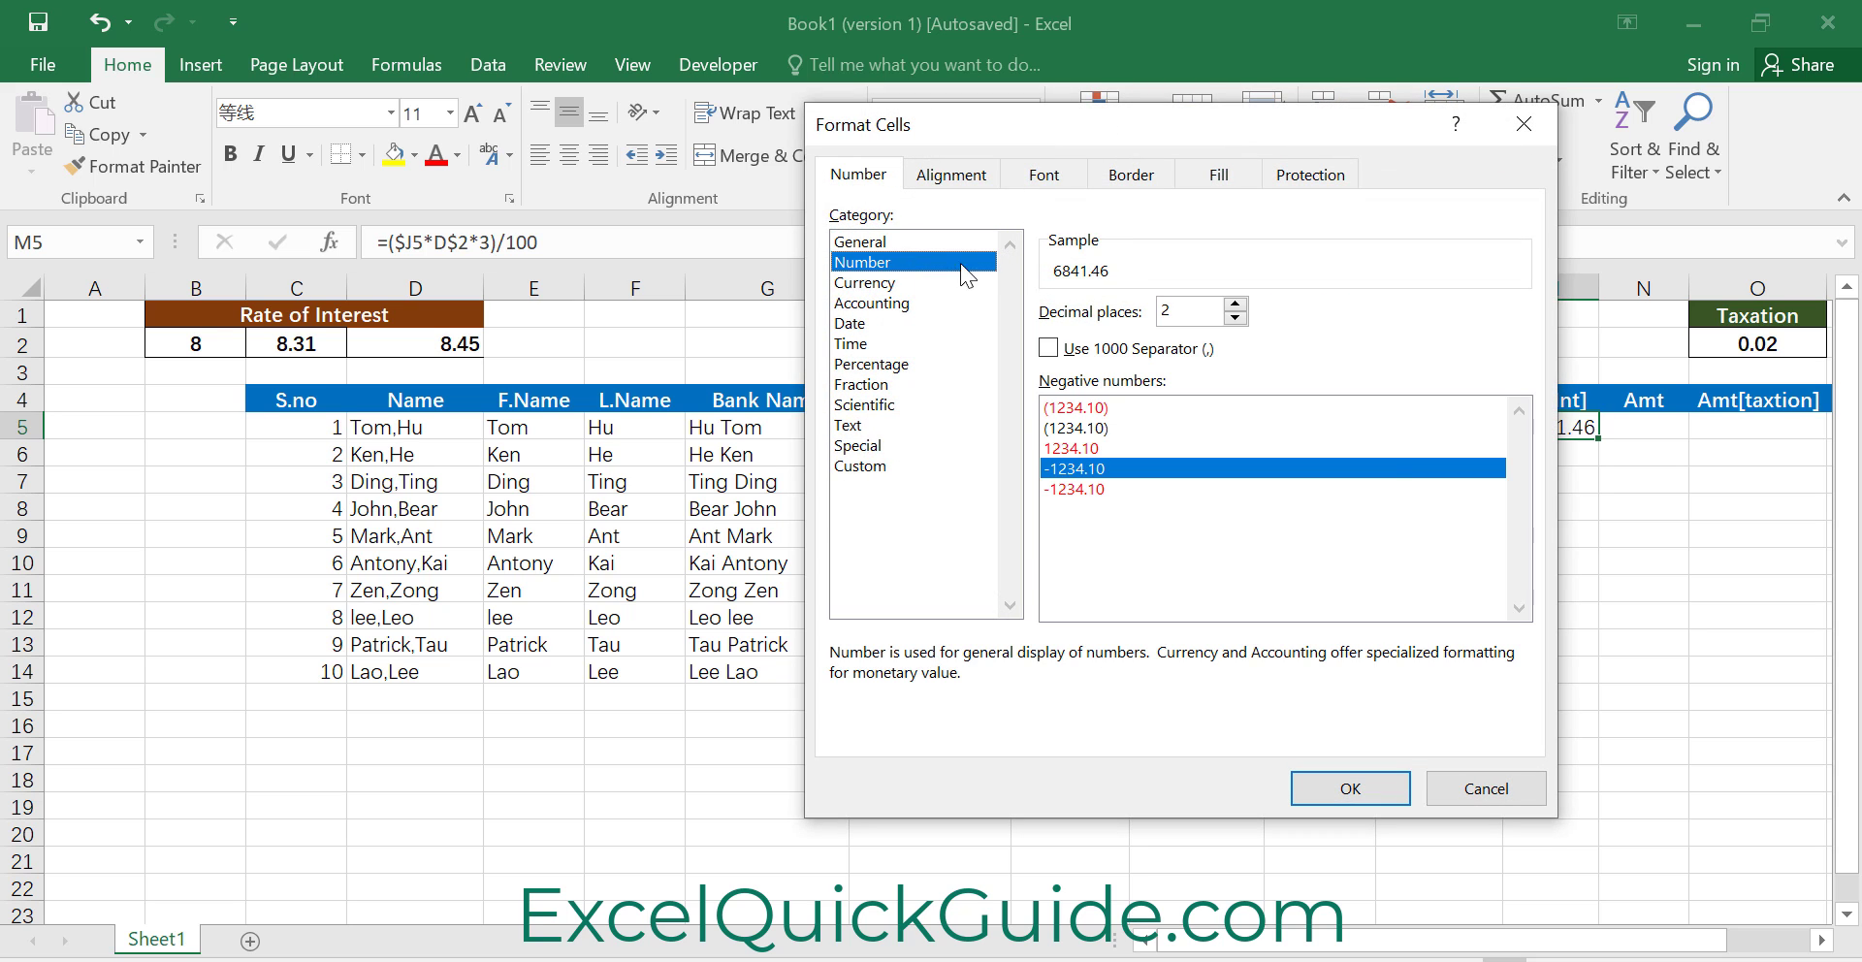
click(1346, 790)
Format the first year's interest in K5 as Number, and switch it to the Accounting format with the $ symbol
click(1315, 432)
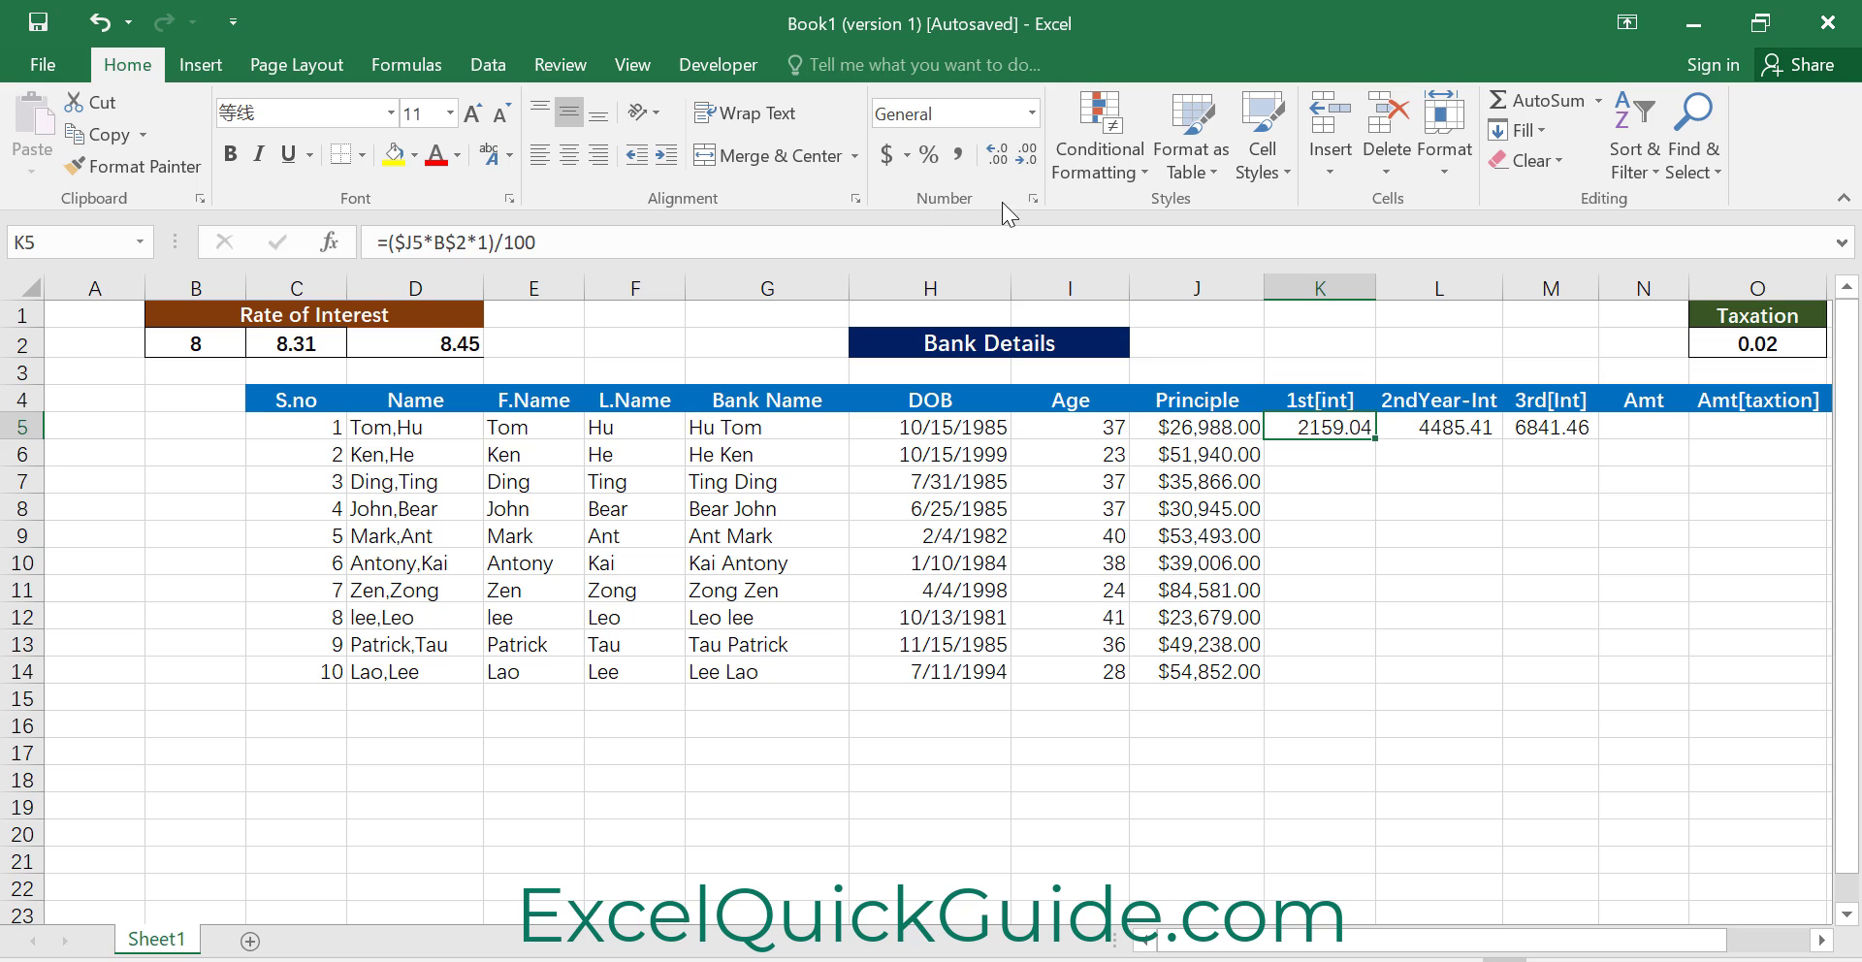
click(1032, 197)
click(894, 261)
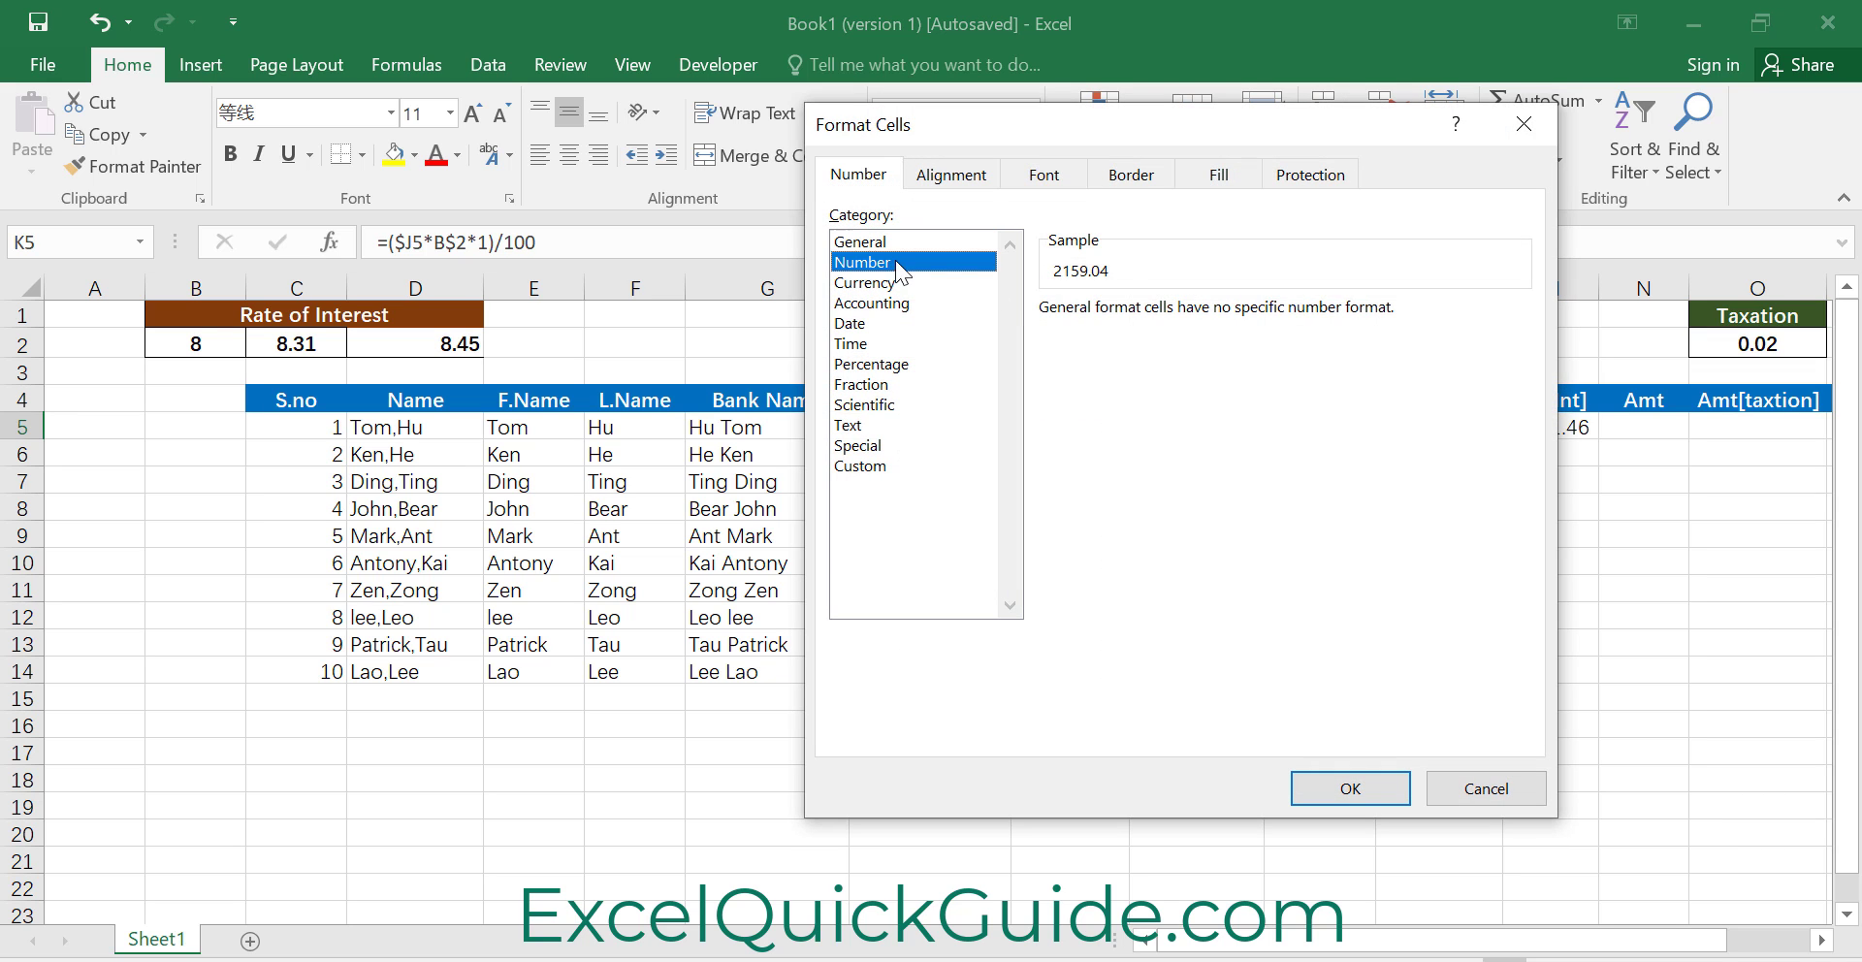
click(1350, 789)
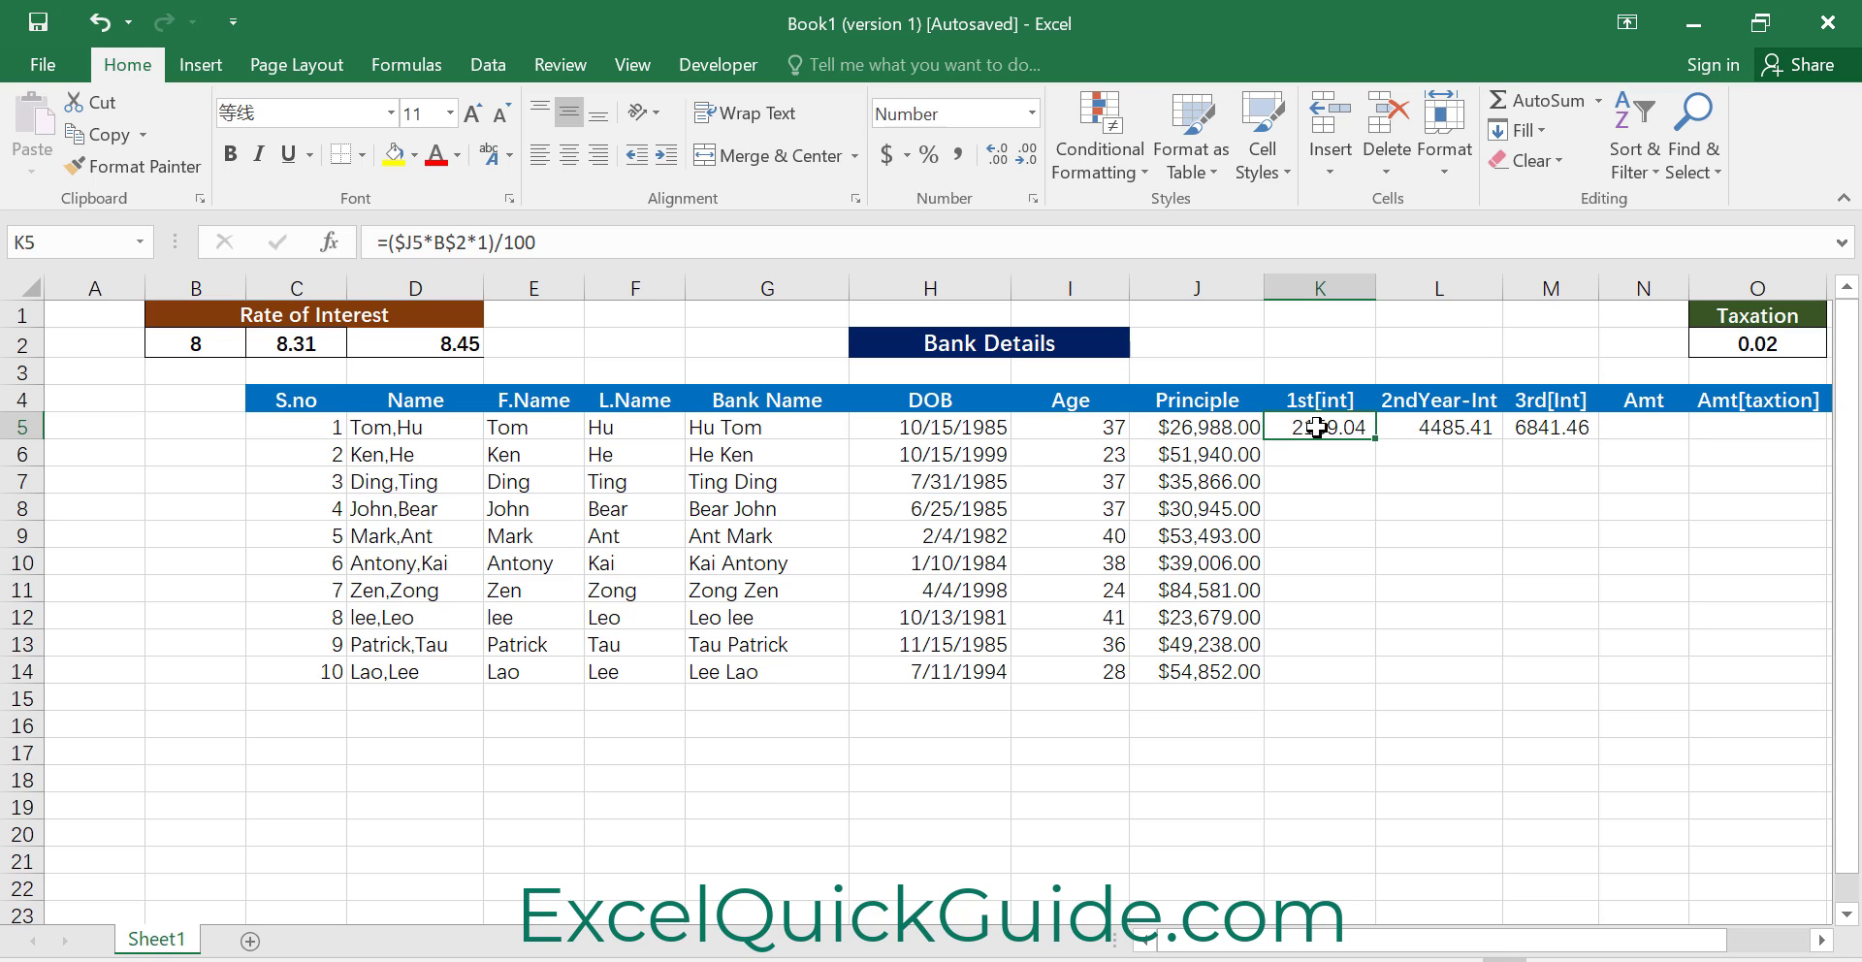
click(882, 155)
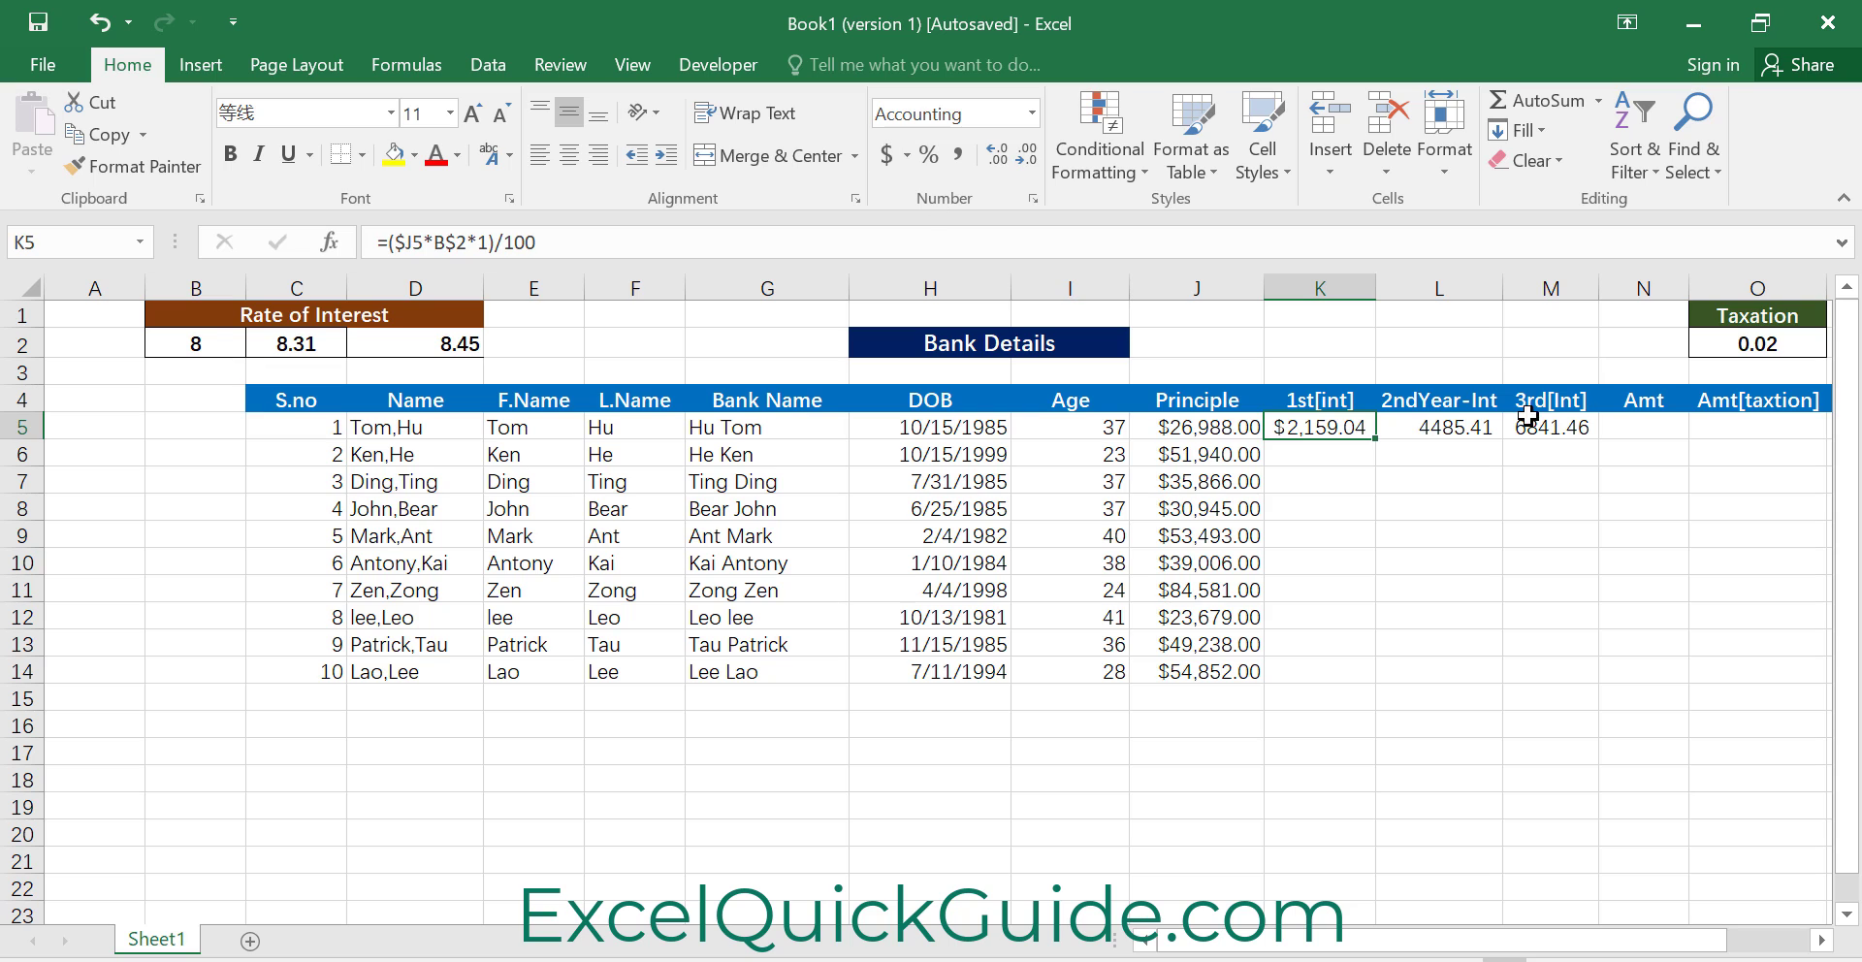
Try the Accounting format with the $ symbol on L5 and M5, auto-fitting column M to its contents
click(1470, 428)
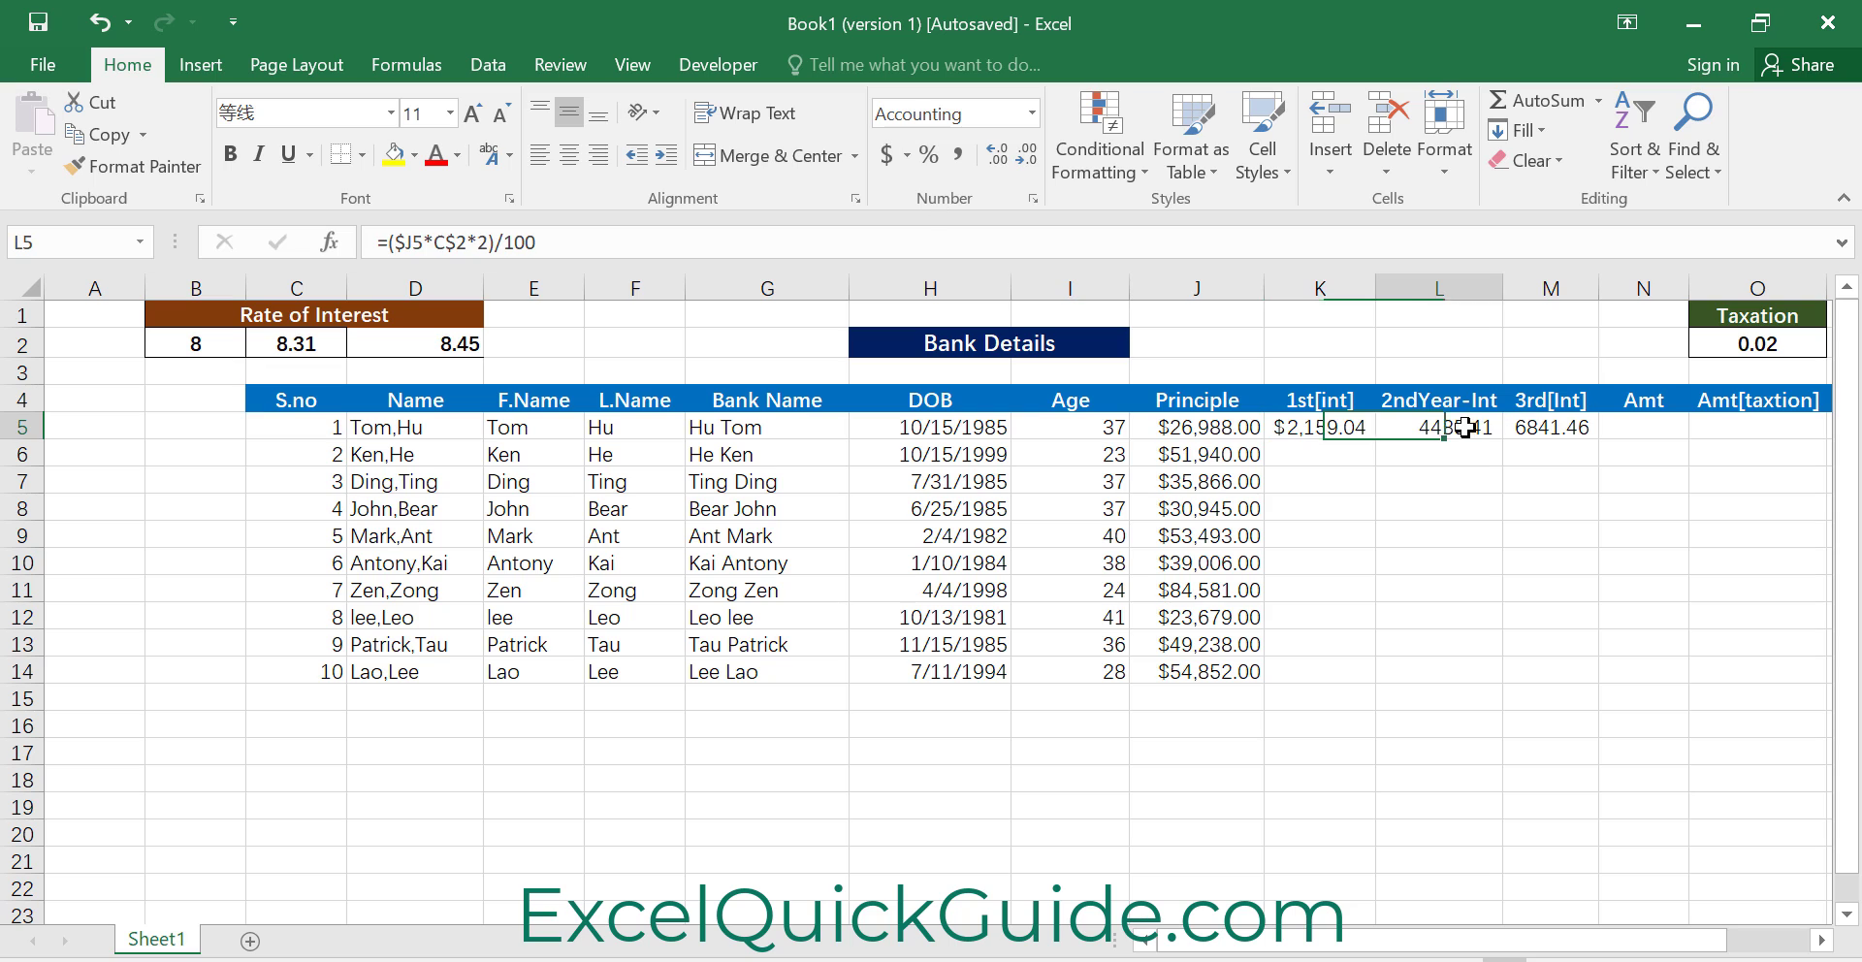
click(886, 160)
click(1541, 424)
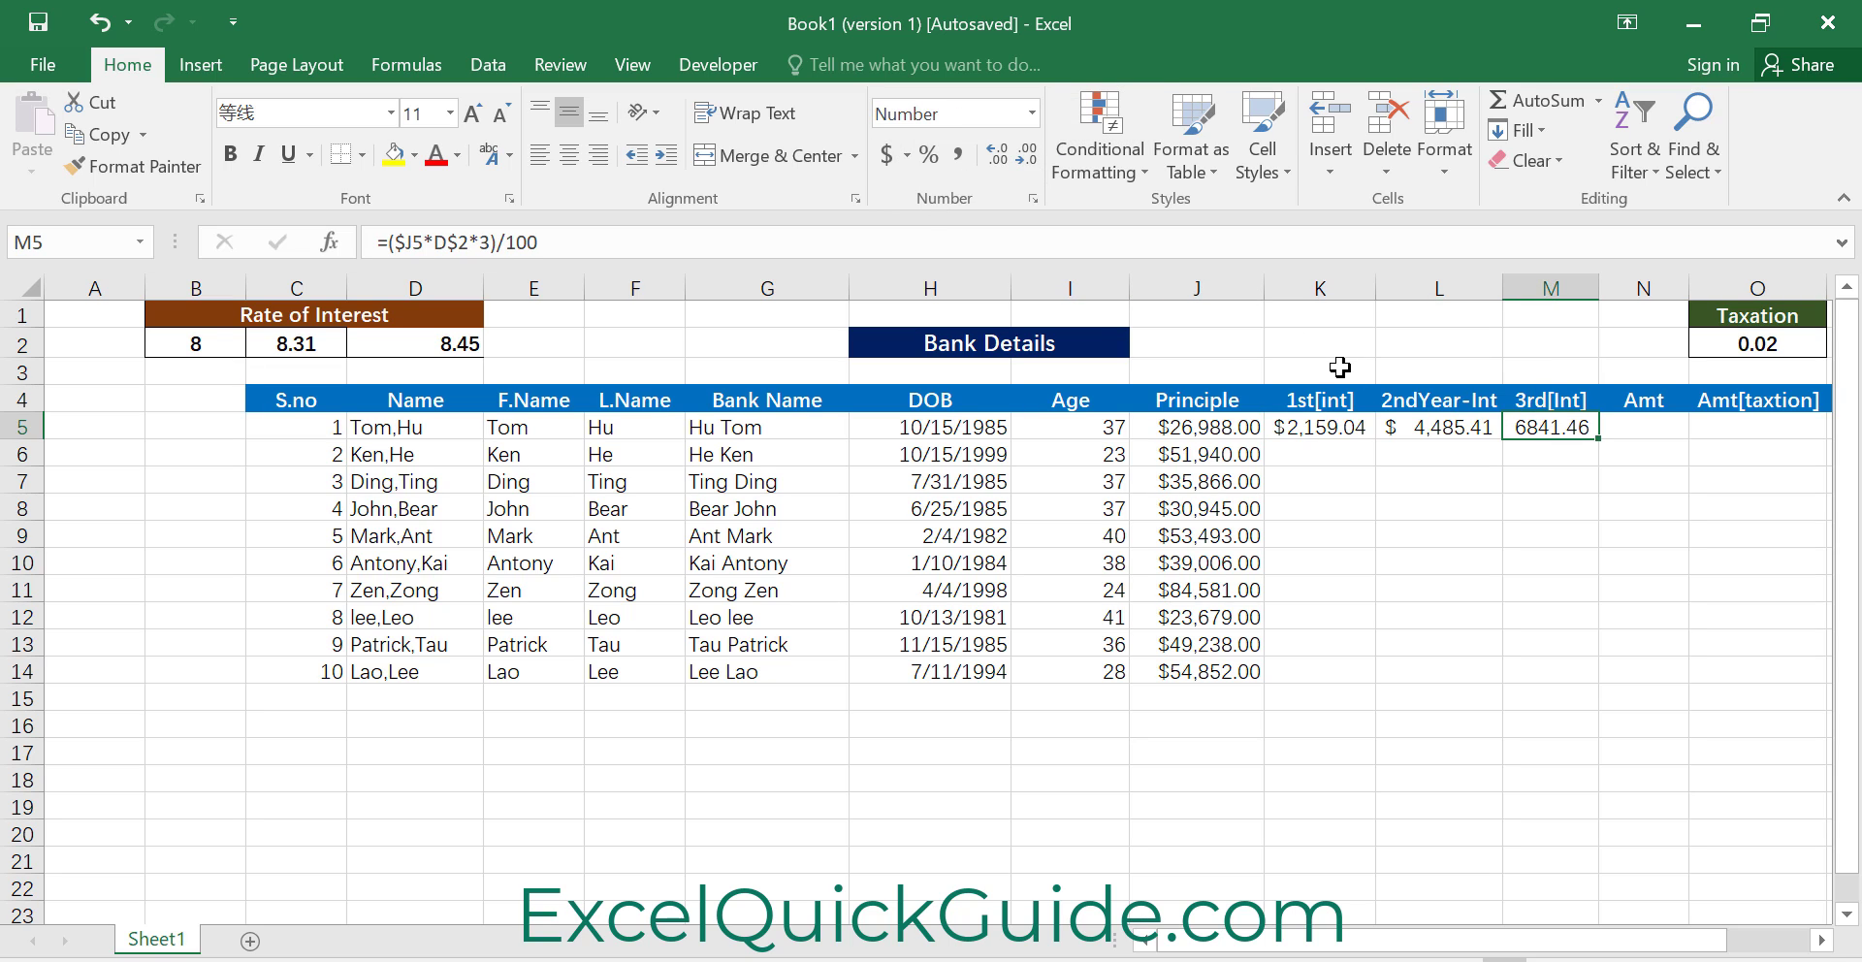
click(895, 151)
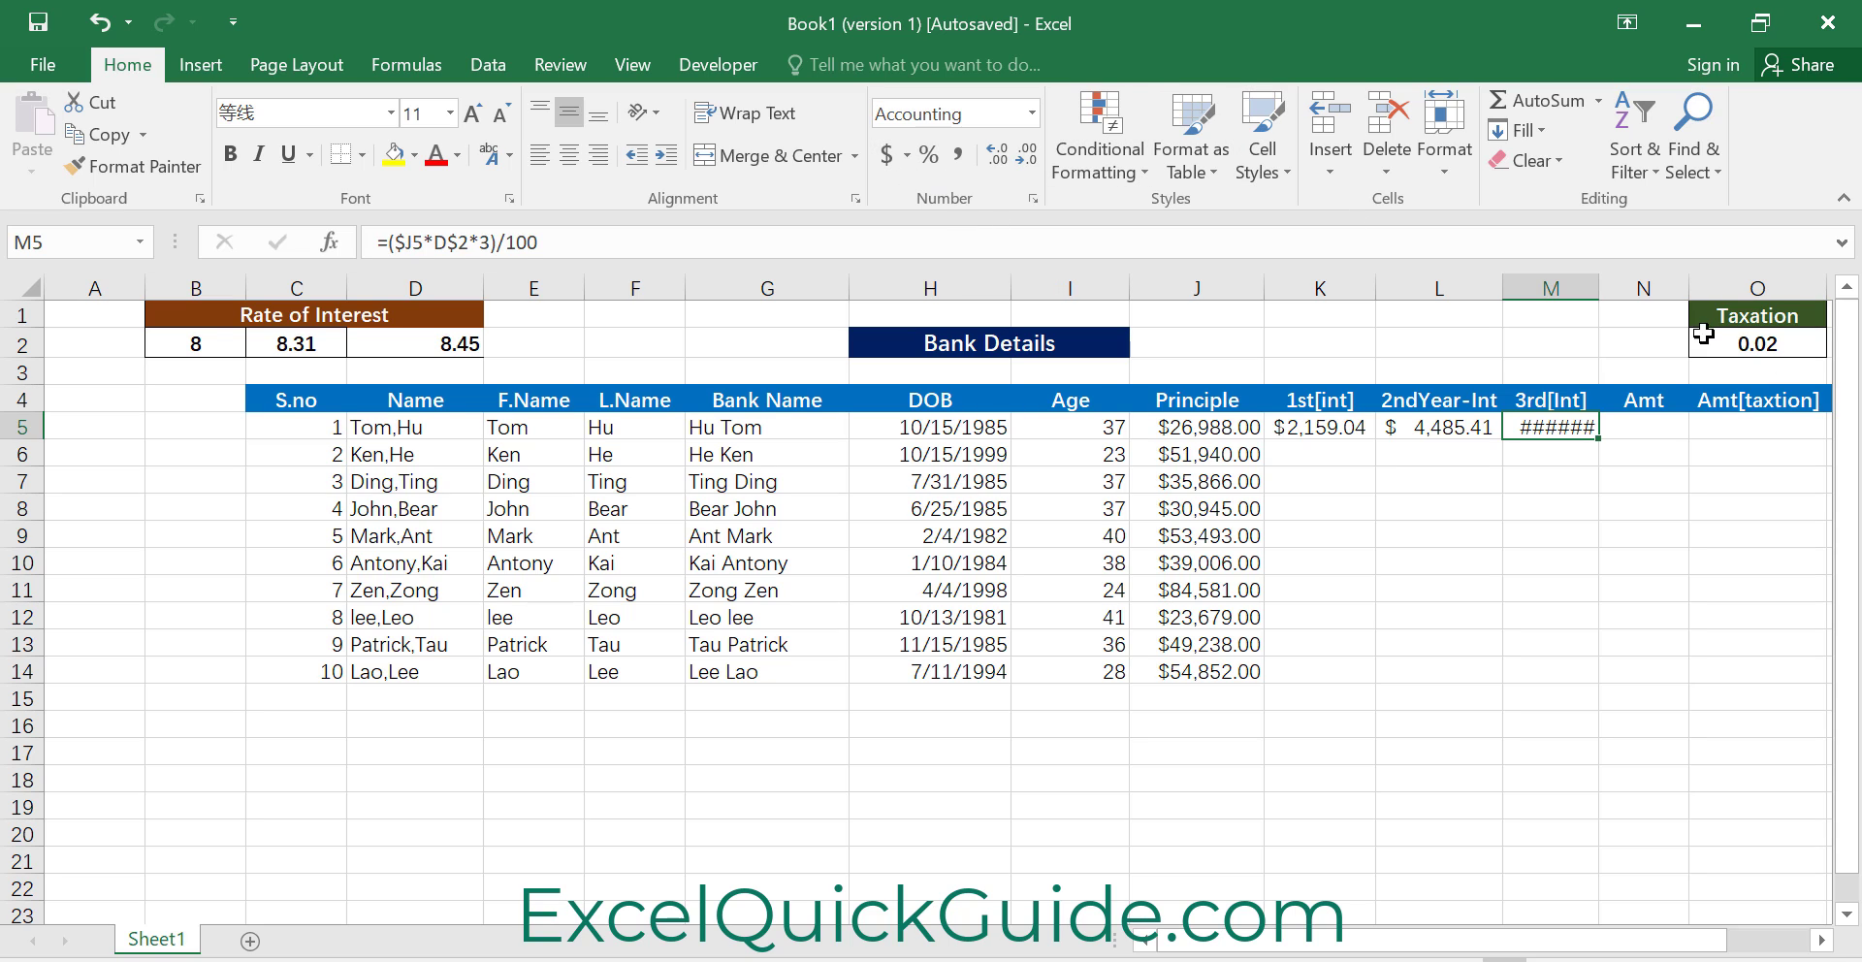
double_click(1598, 288)
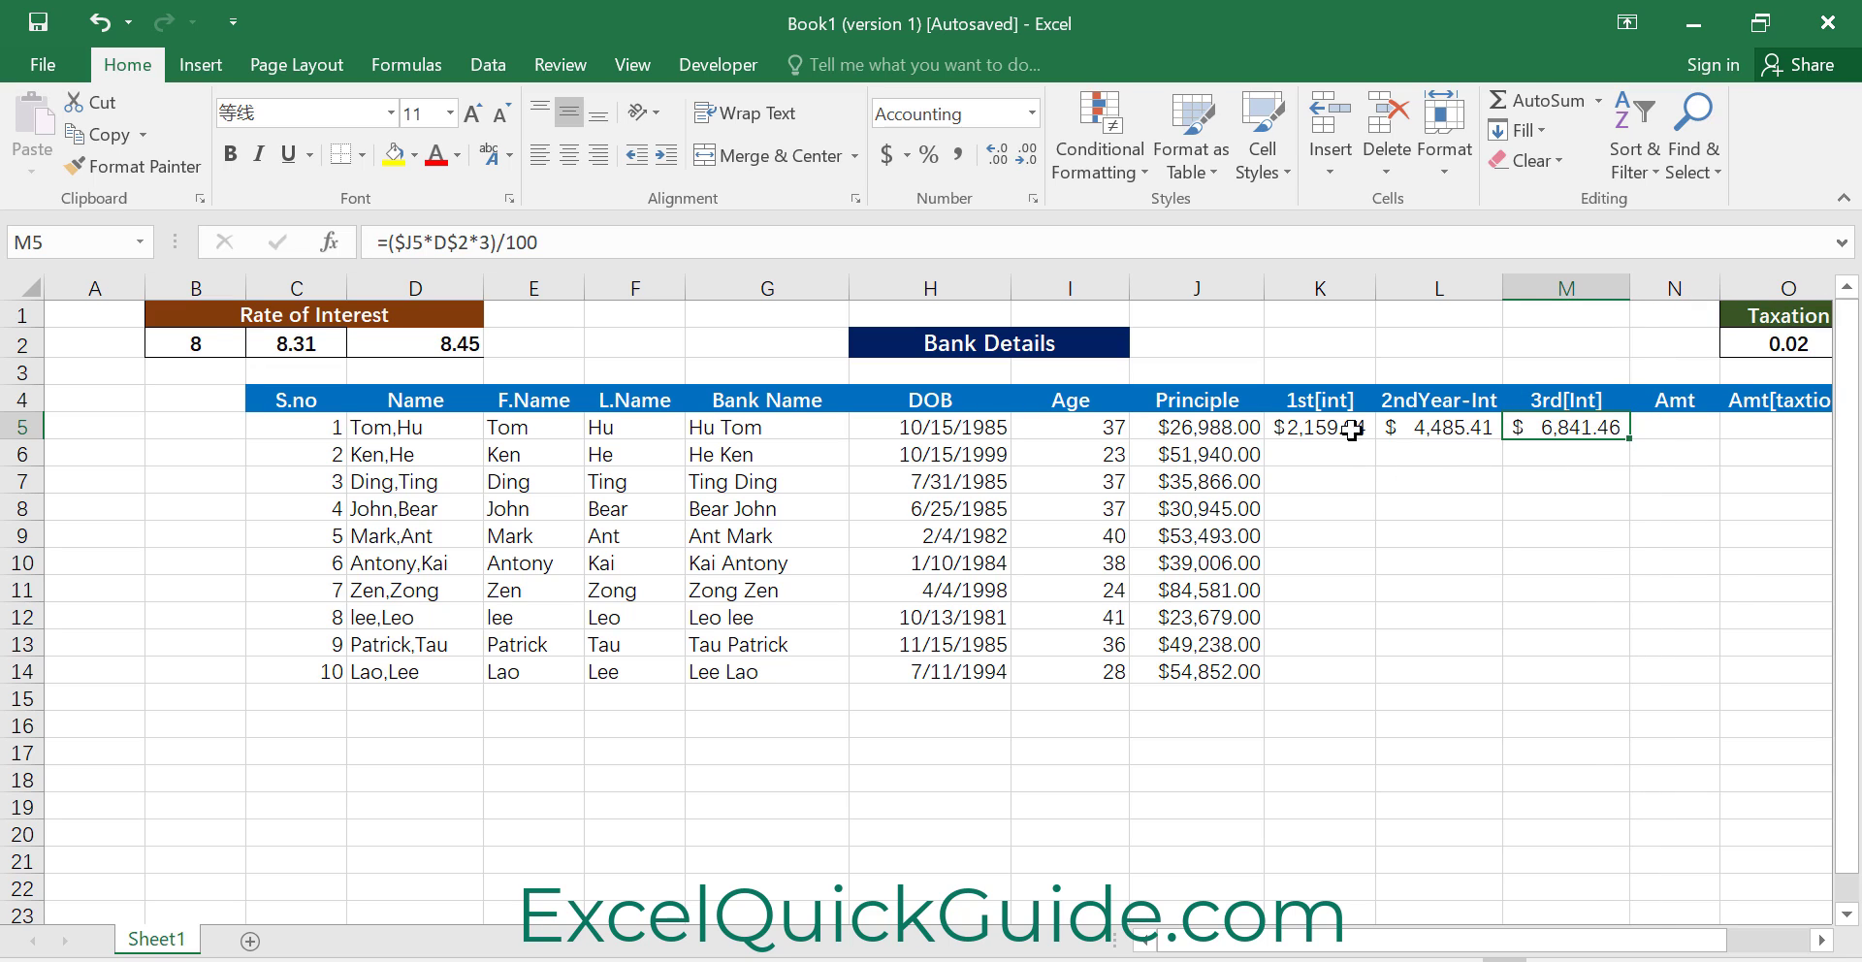
Undo the column M width change and the Accounting formats on M5 and L5
click(1434, 427)
click(1601, 436)
key(ctrl+z)
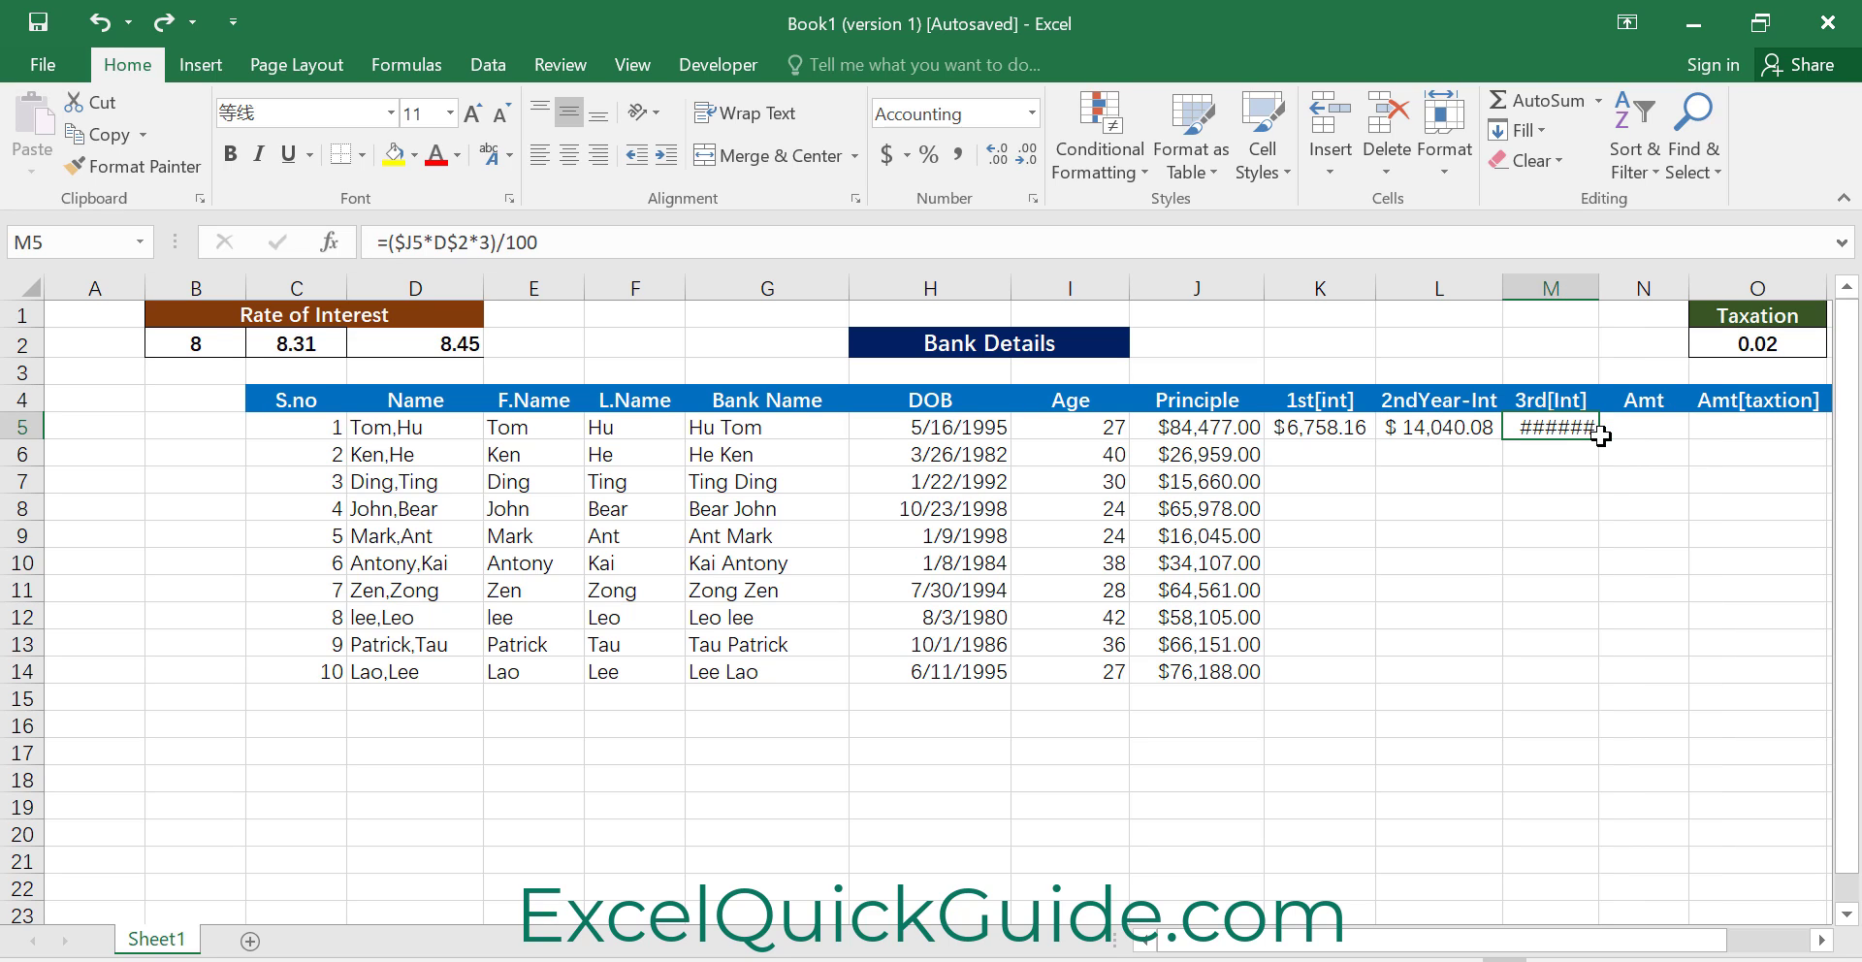
key(ctrl+z)
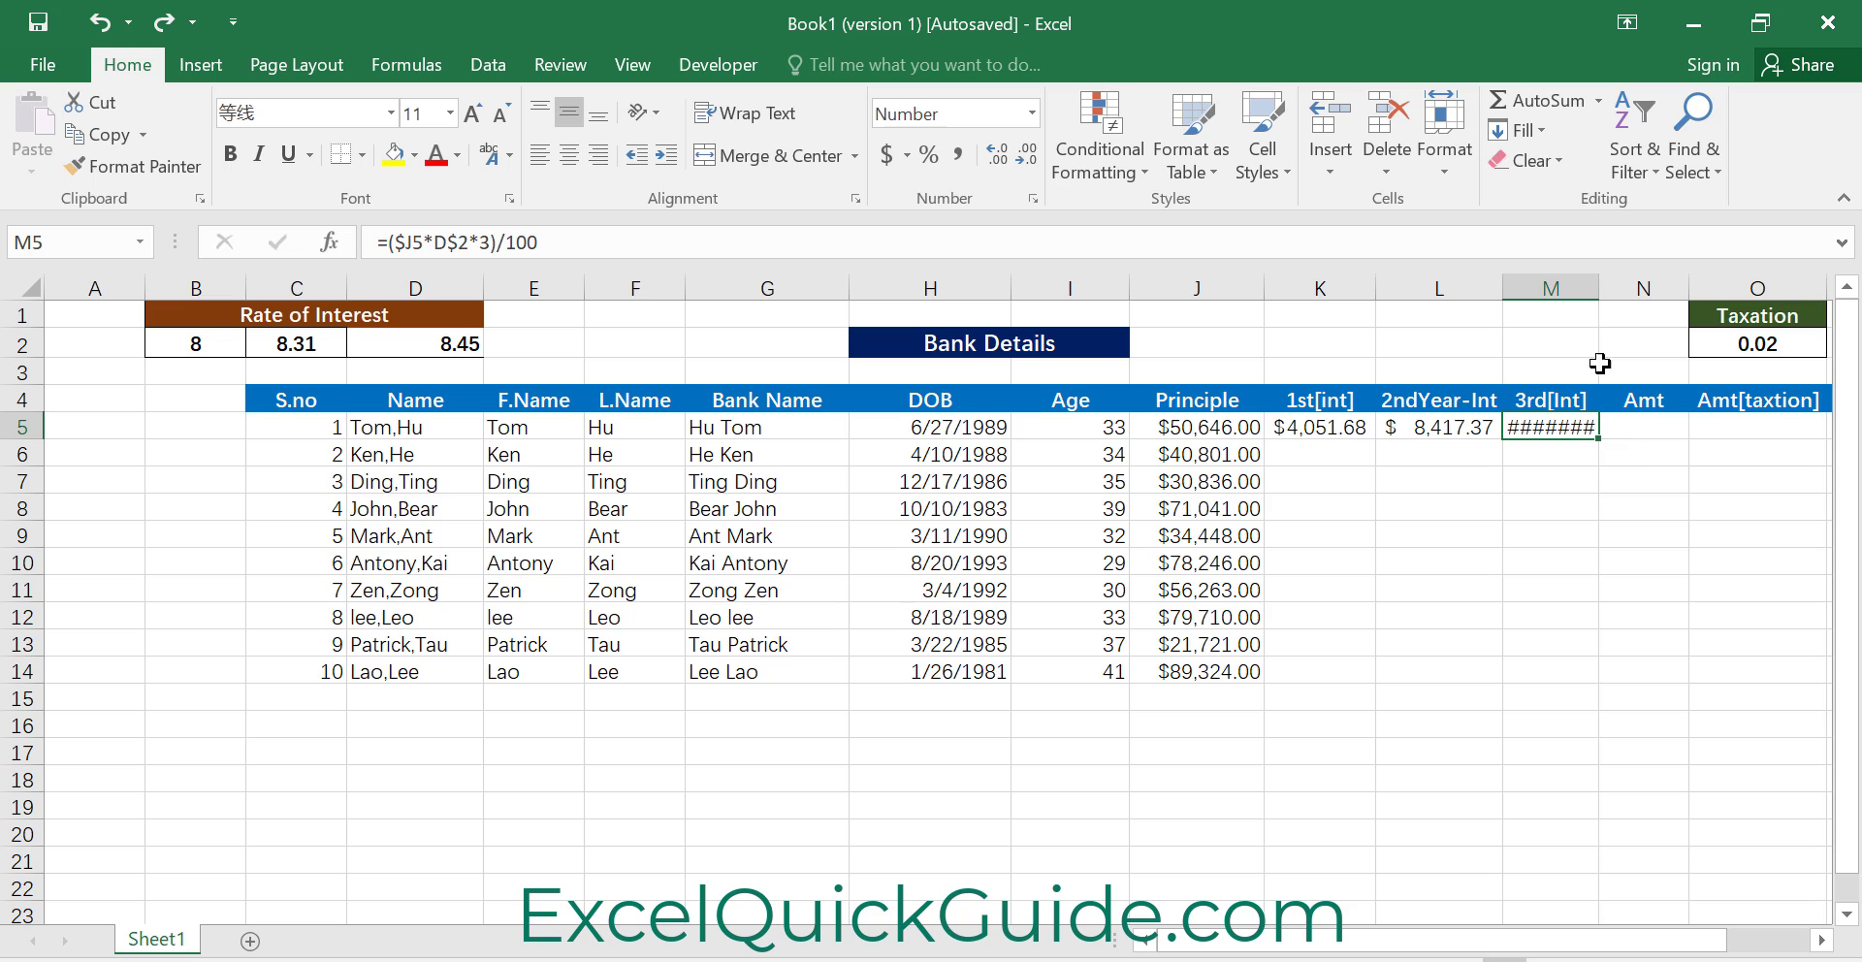
key(ctrl+z)
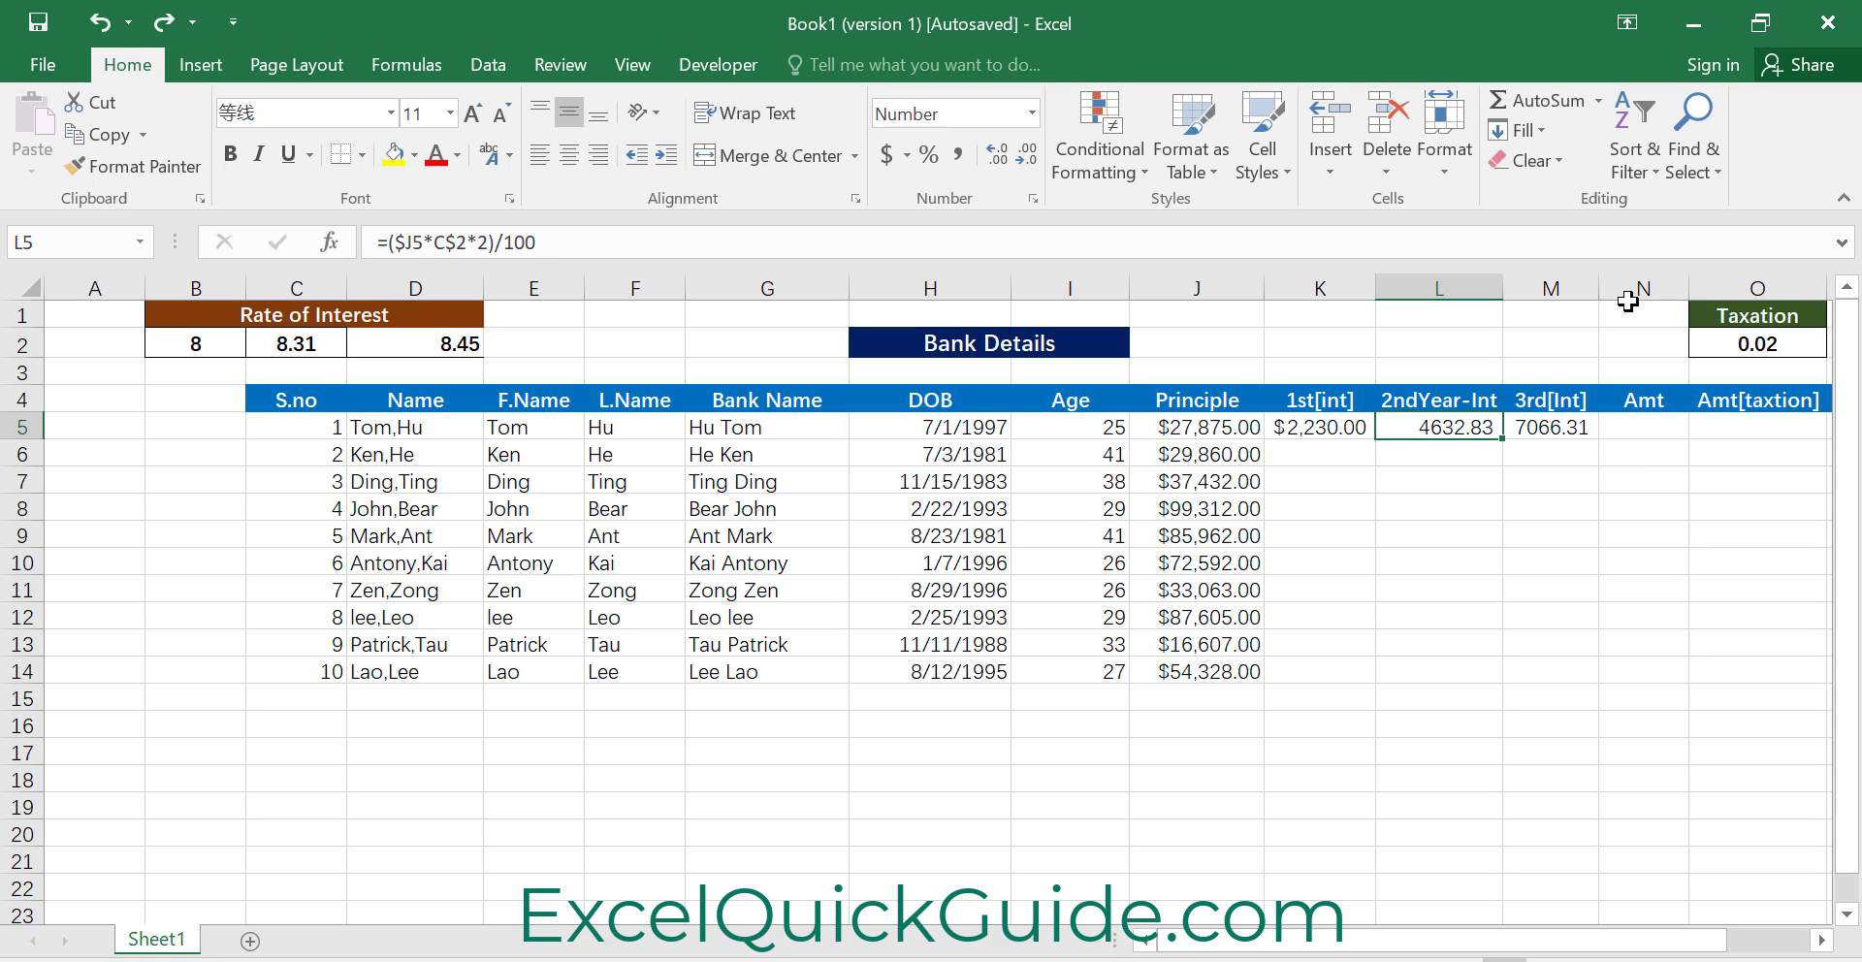
Format M5 as Currency with the $ symbol and 2 decimal places, and widen column M slightly
click(1543, 427)
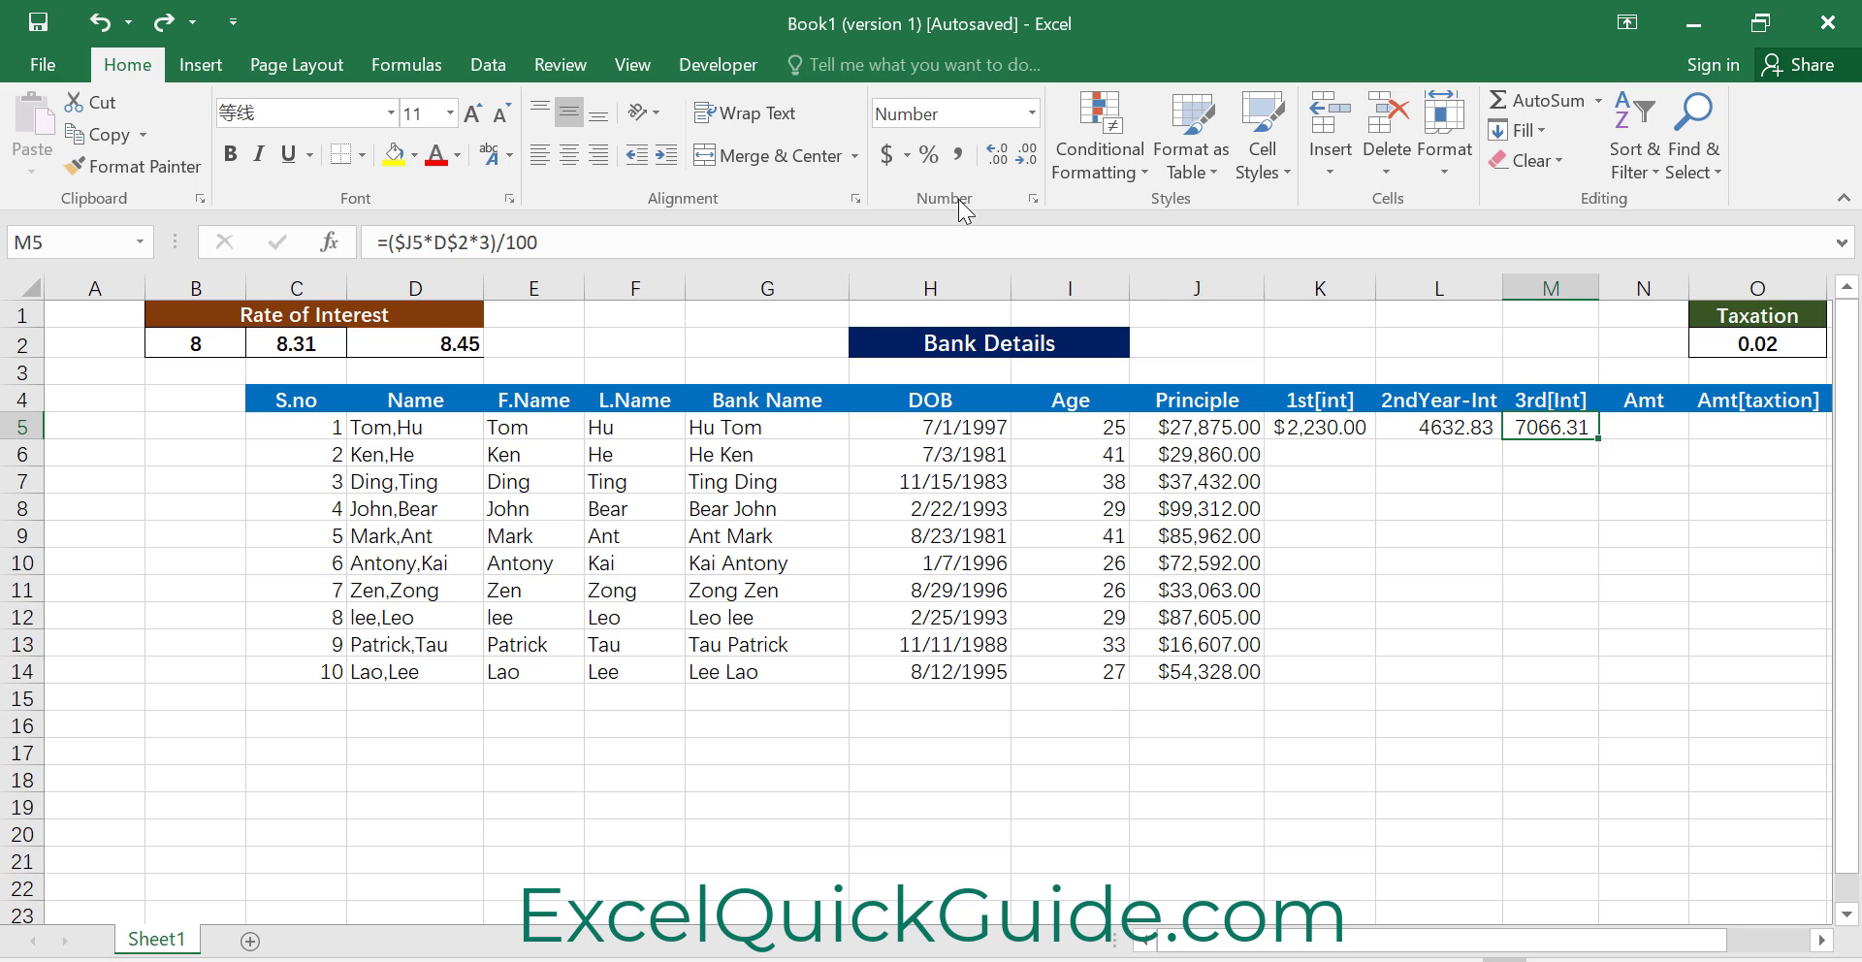
click(1032, 200)
click(939, 282)
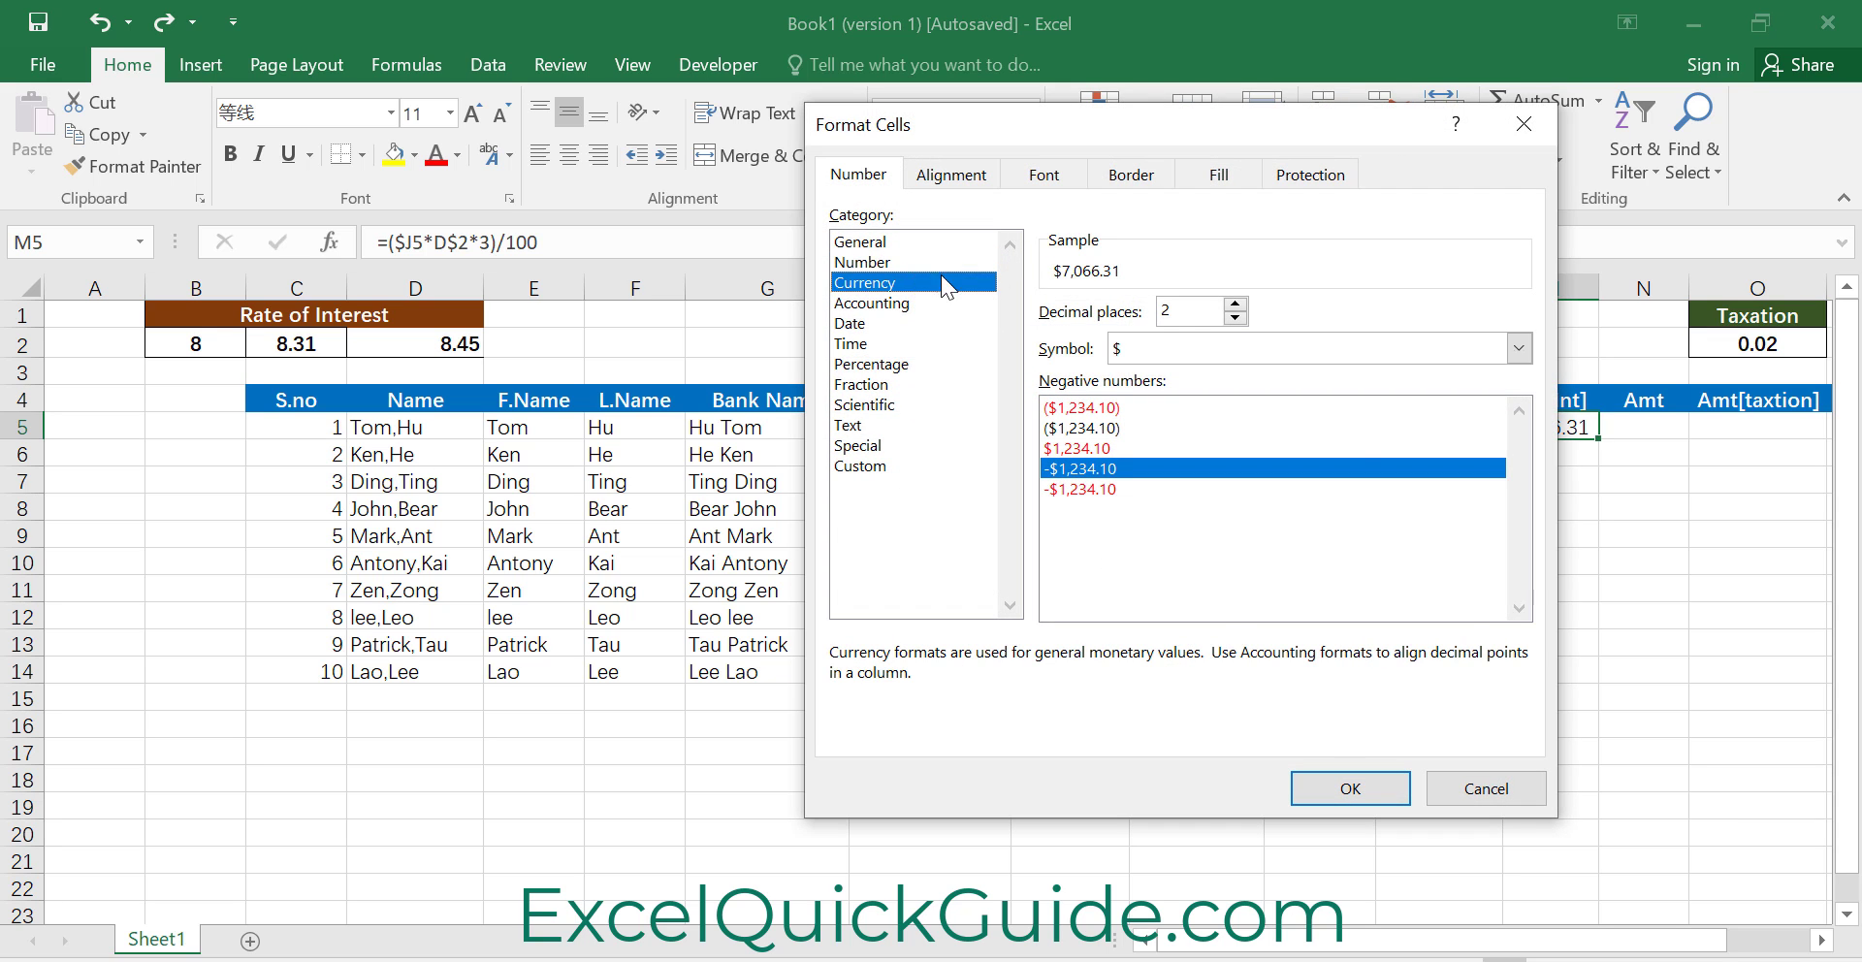
click(1350, 788)
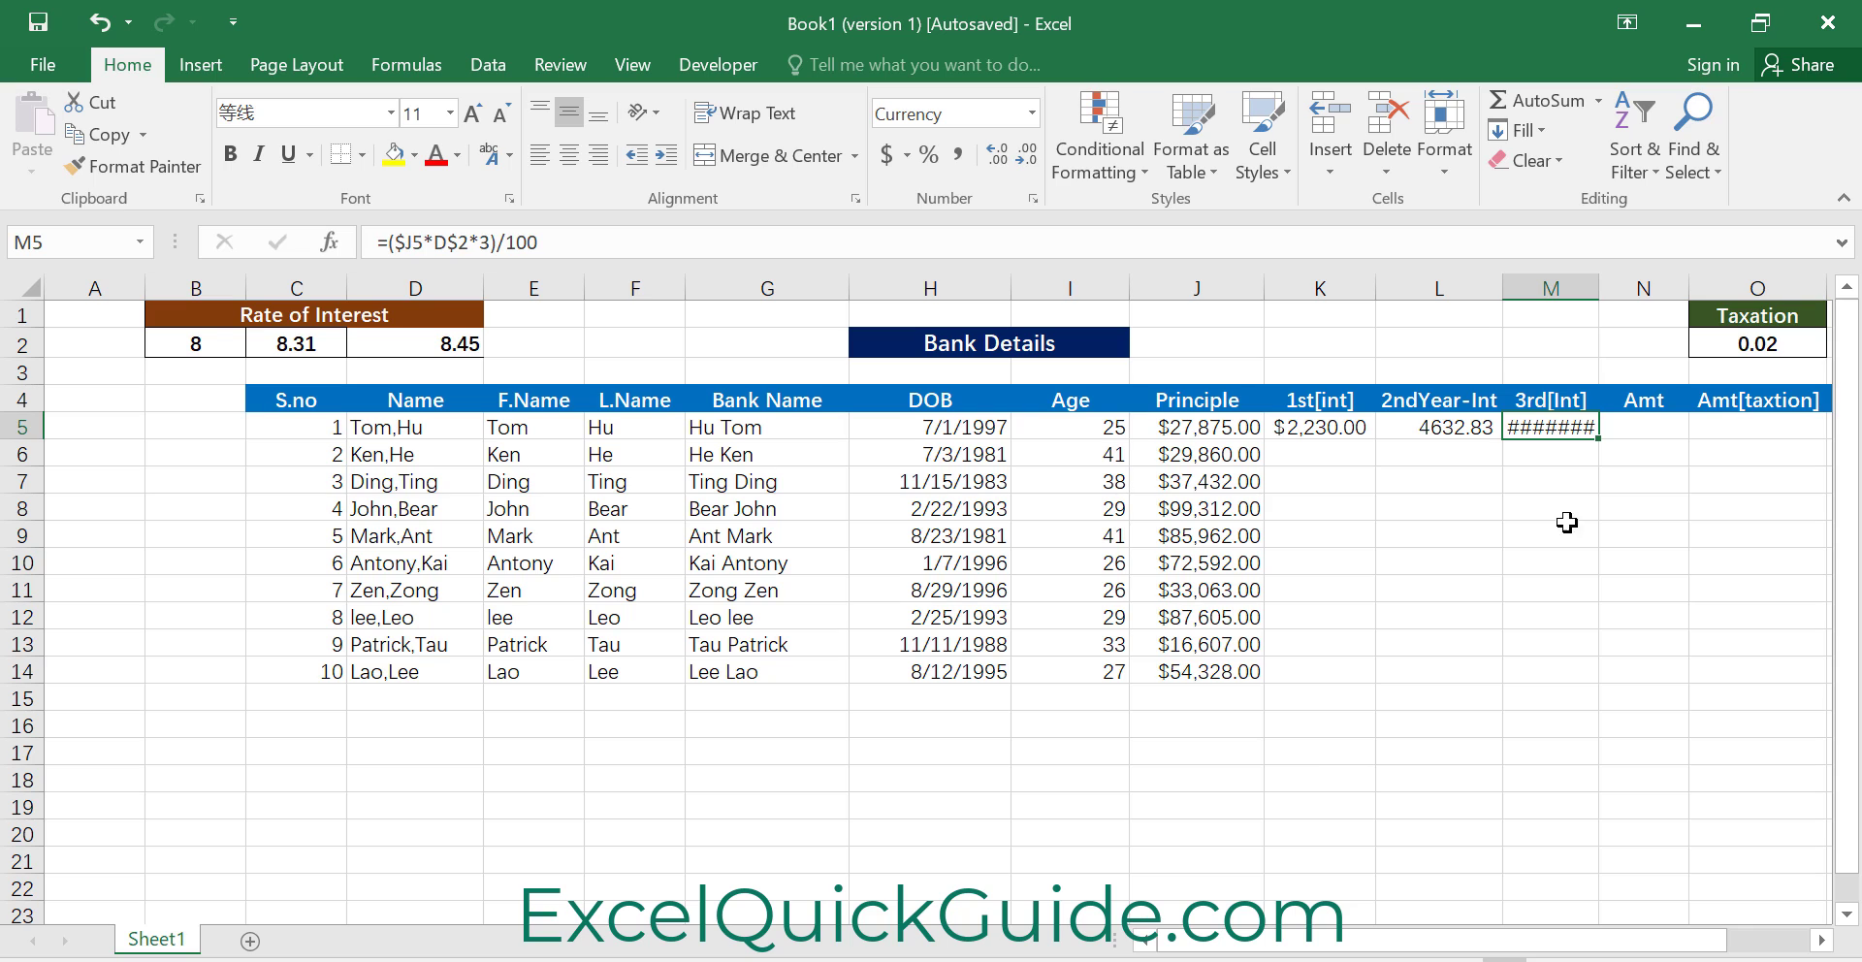
drag(1609, 295, 1618, 296)
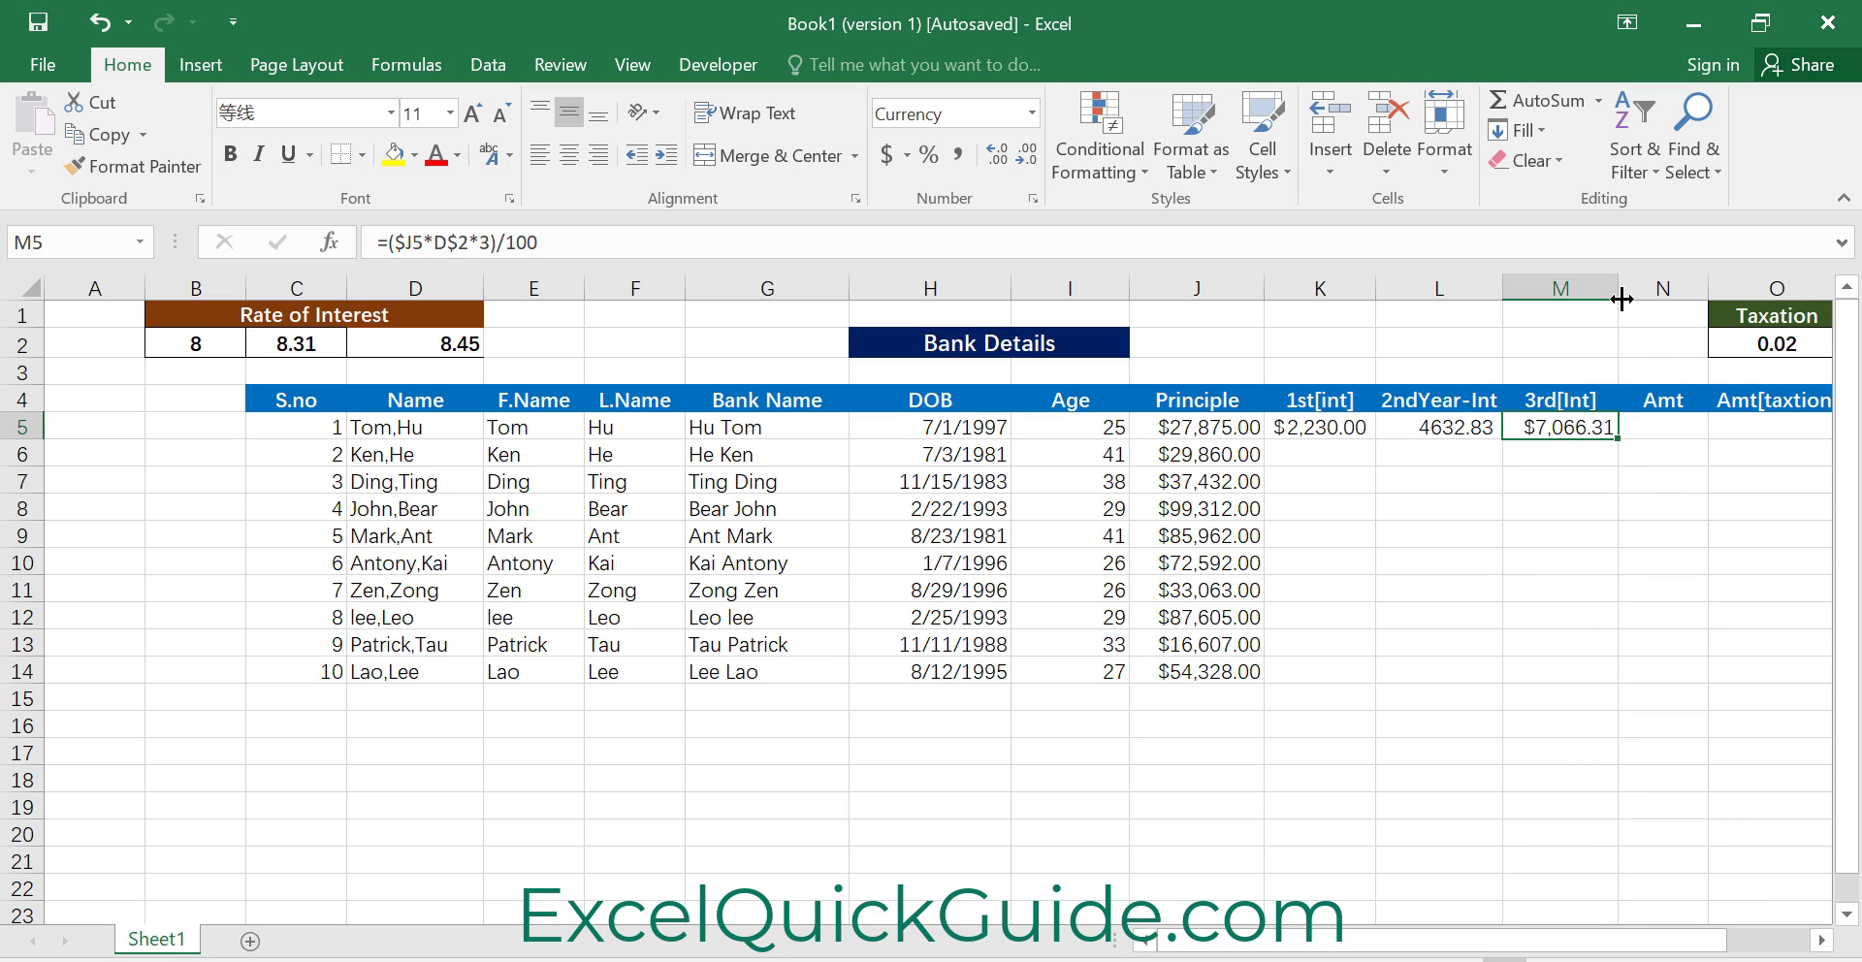
Format the second year's interest in L5 as Currency with the $ symbol and 2 decimal places
click(1436, 432)
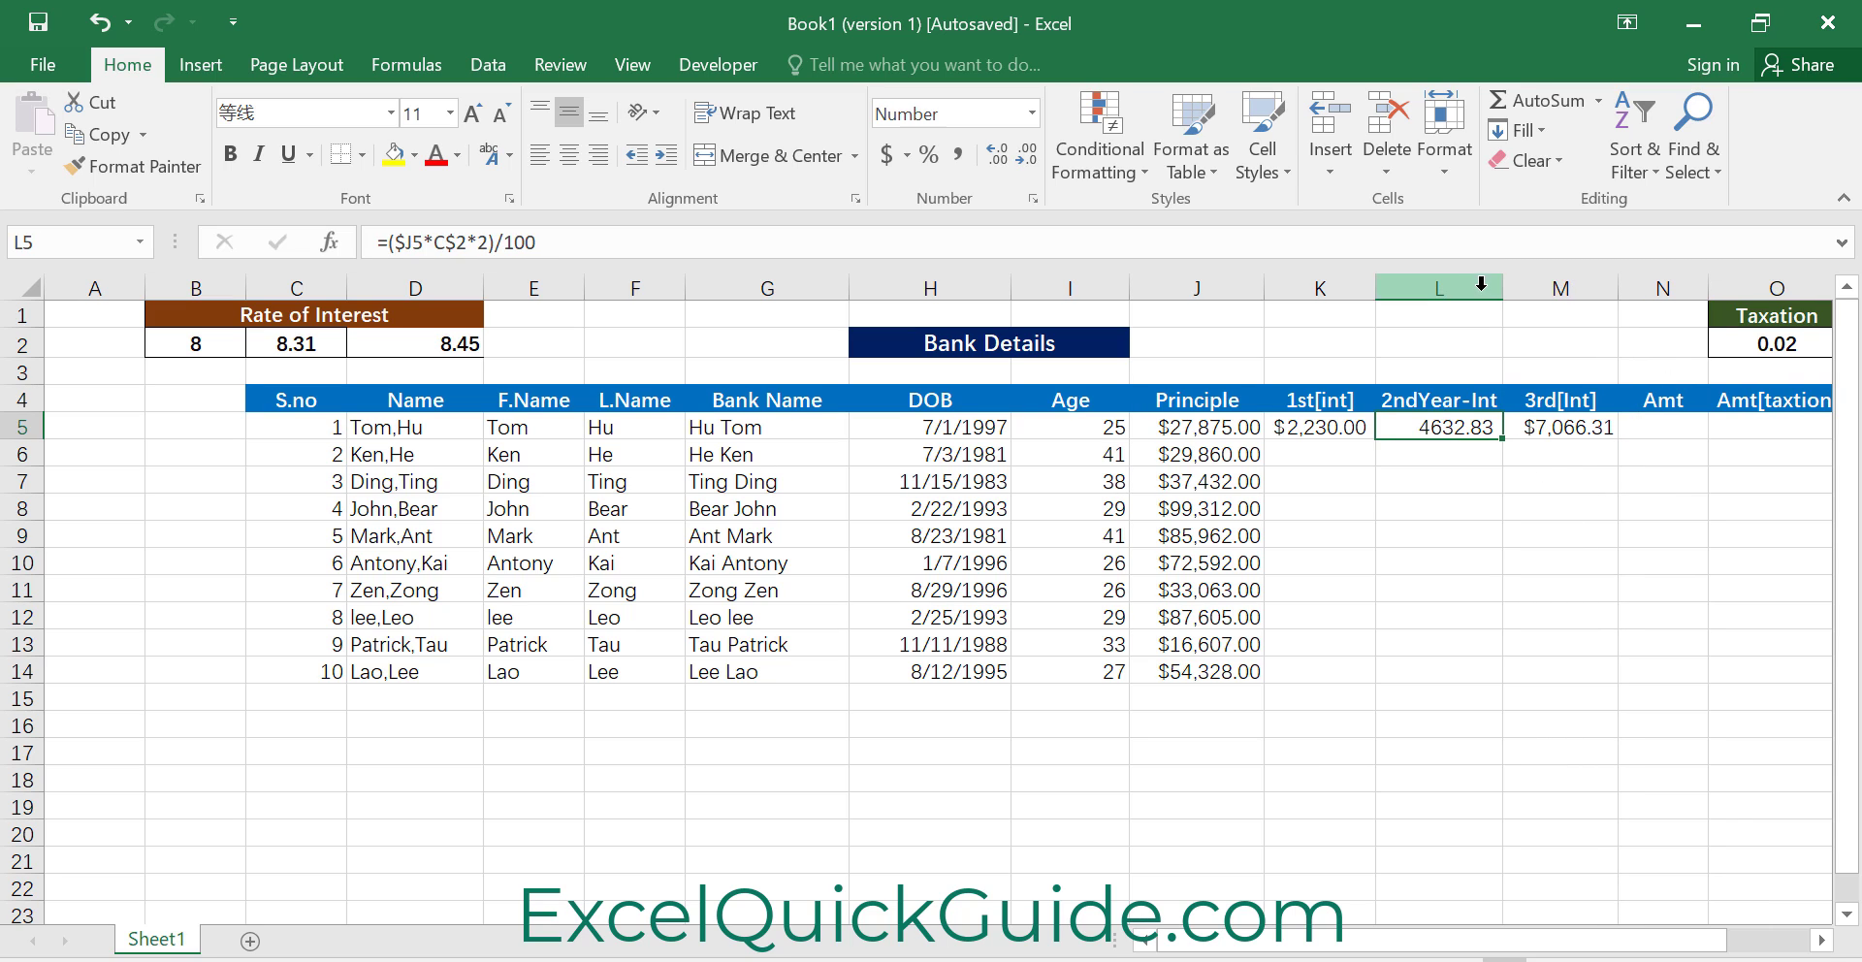
click(1034, 198)
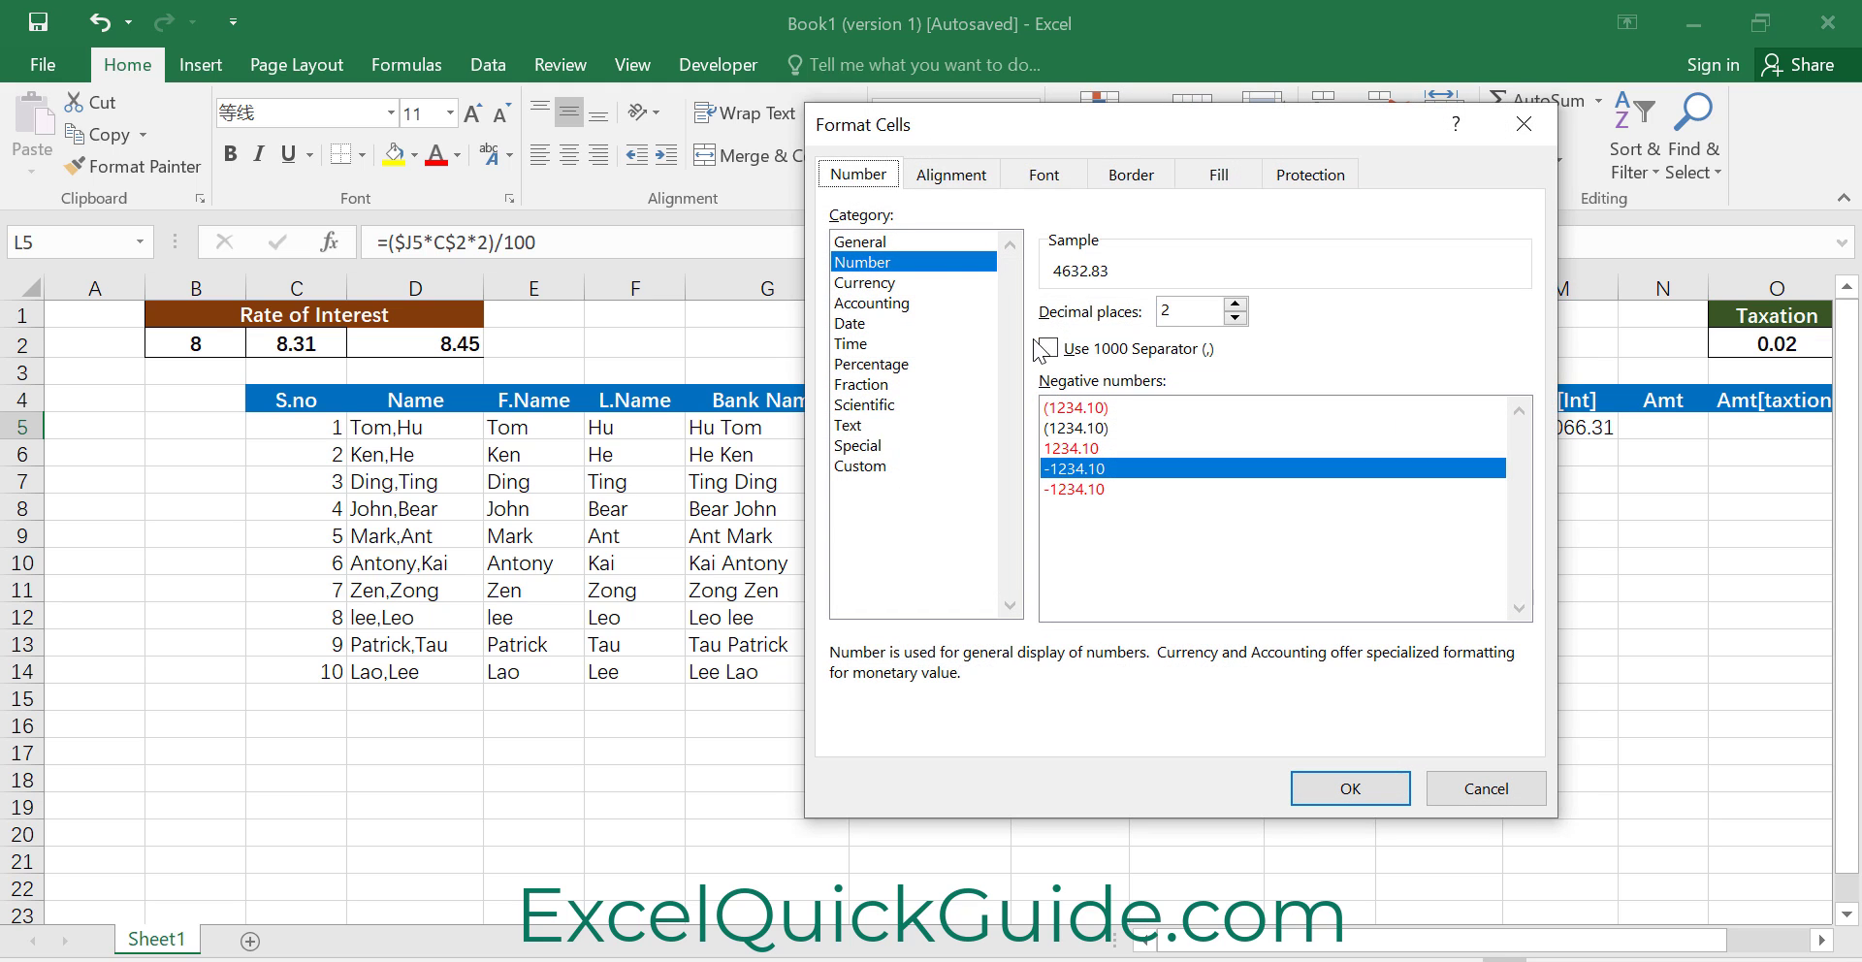
click(892, 283)
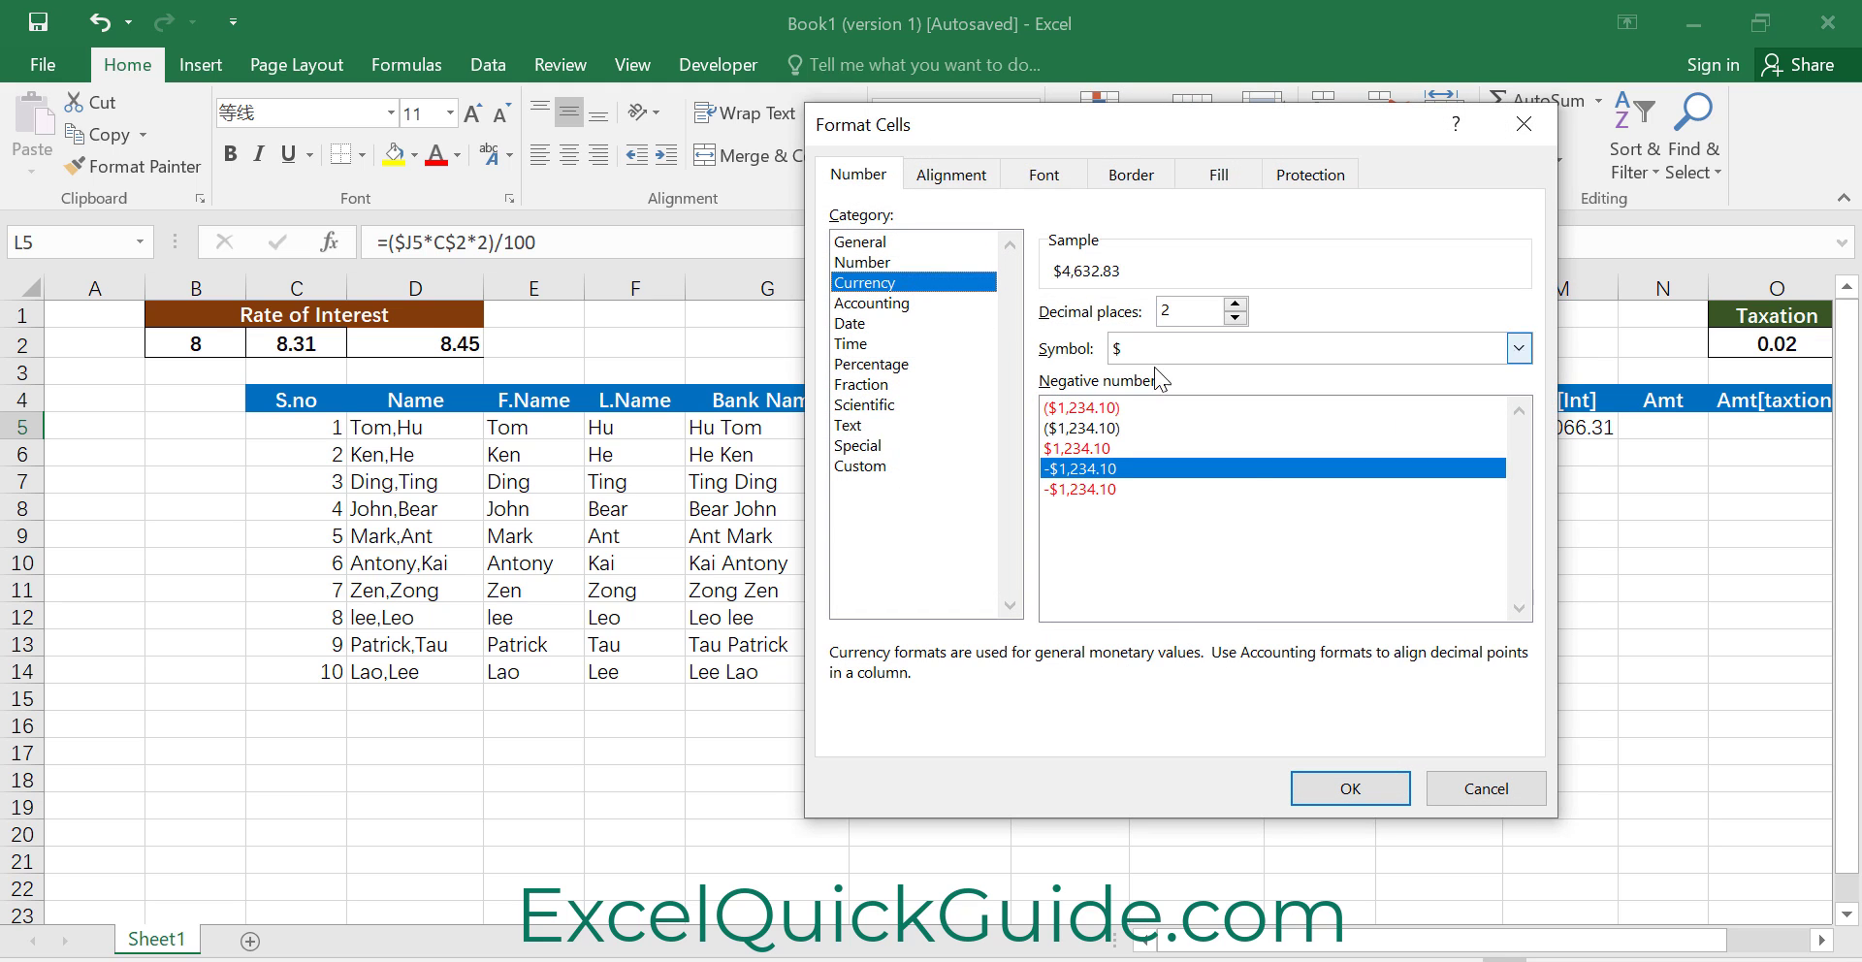
click(1365, 772)
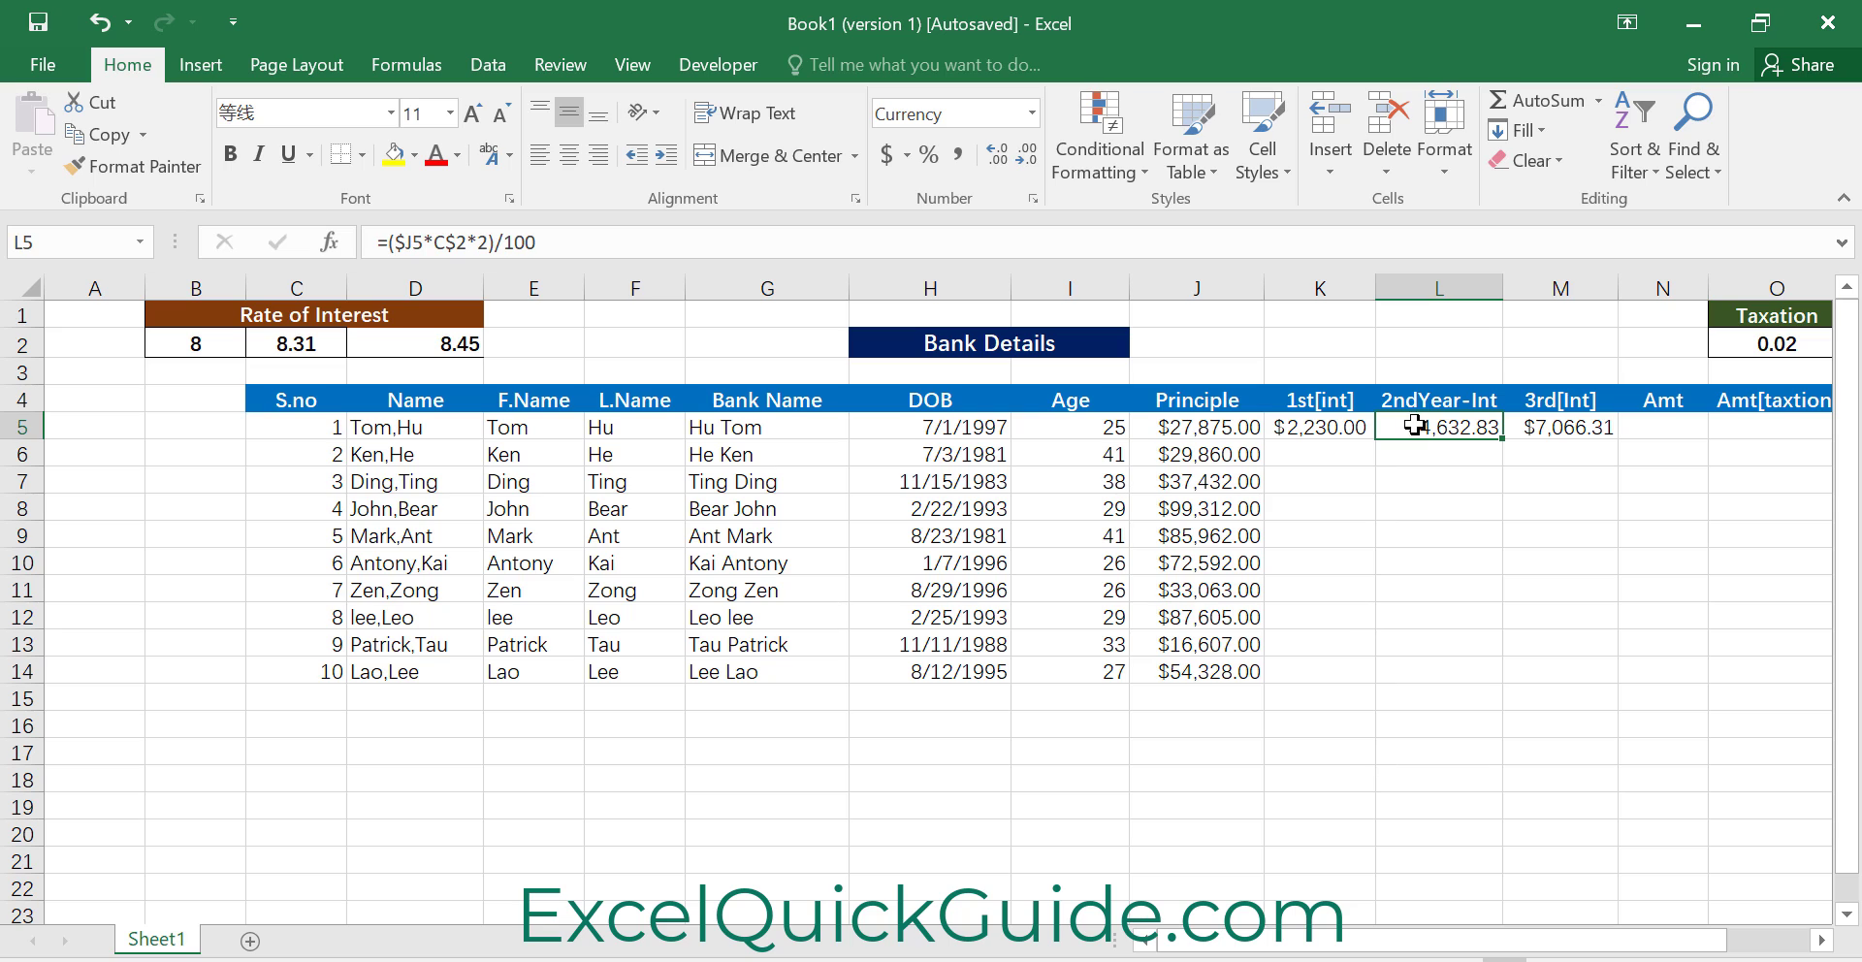
Copy the first and second year interest formulas in K5 and L5 down through row 14
click(1323, 439)
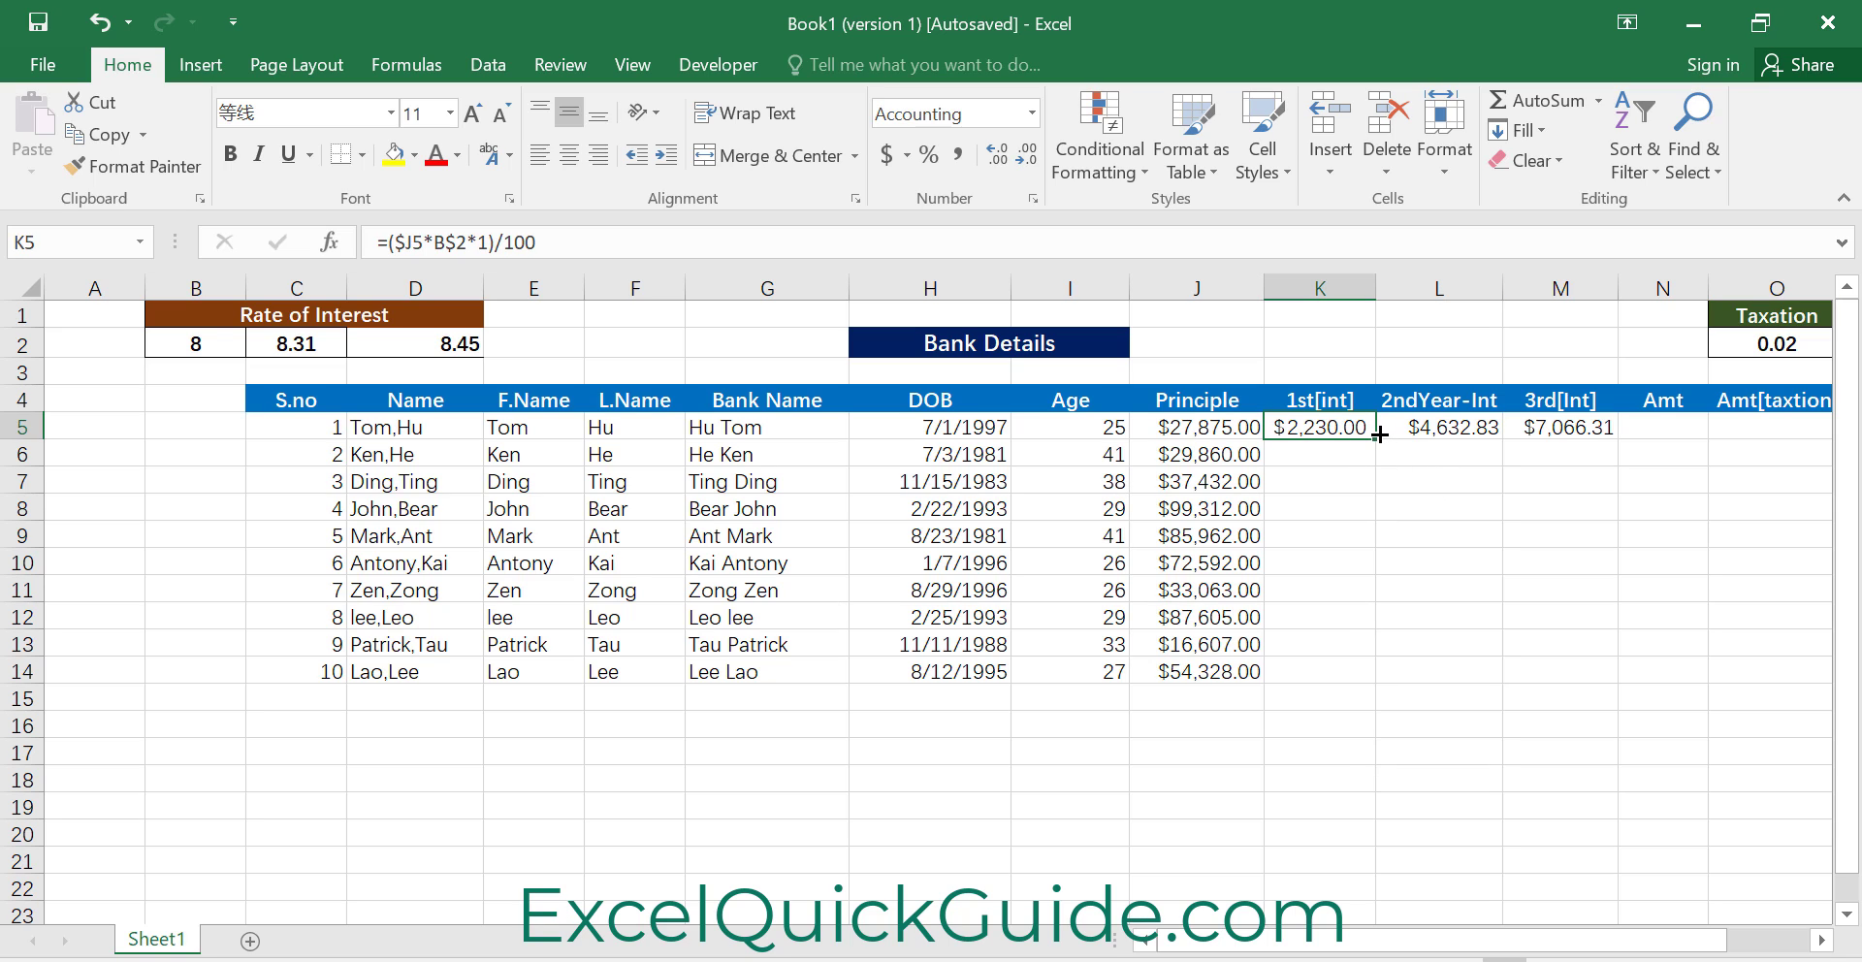
drag(1379, 434, 1355, 671)
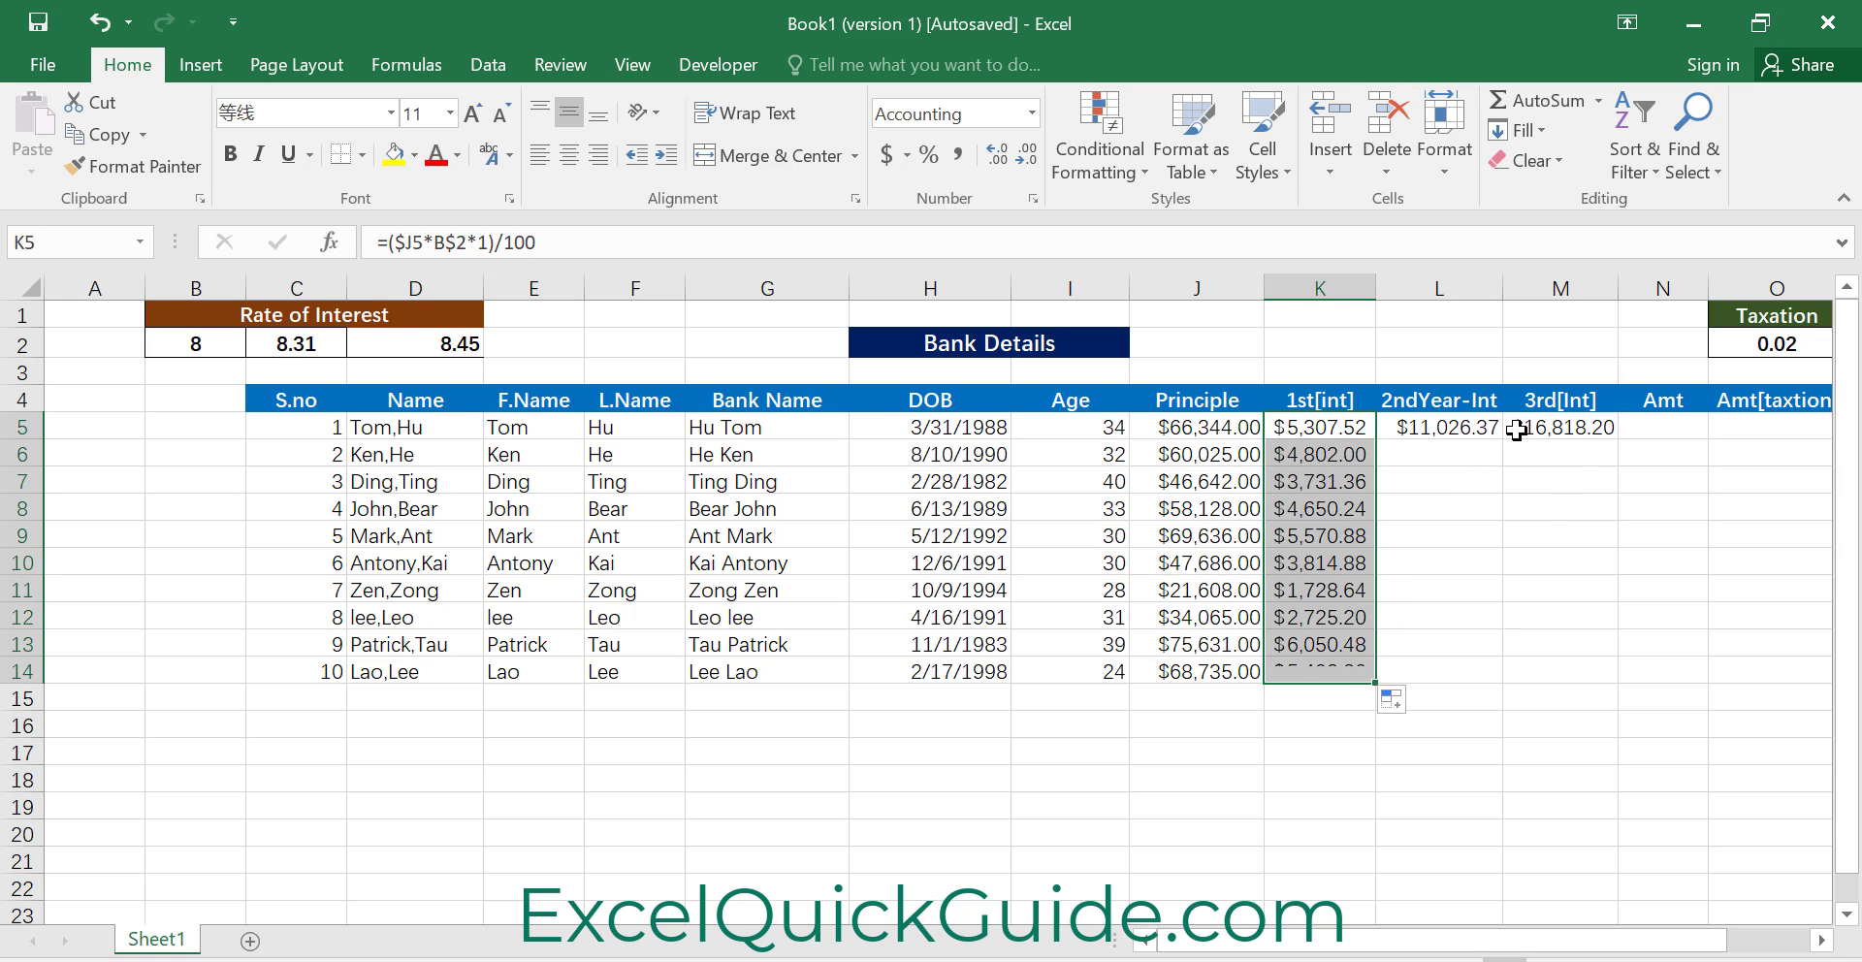
click(1492, 428)
drag(1505, 441, 1505, 681)
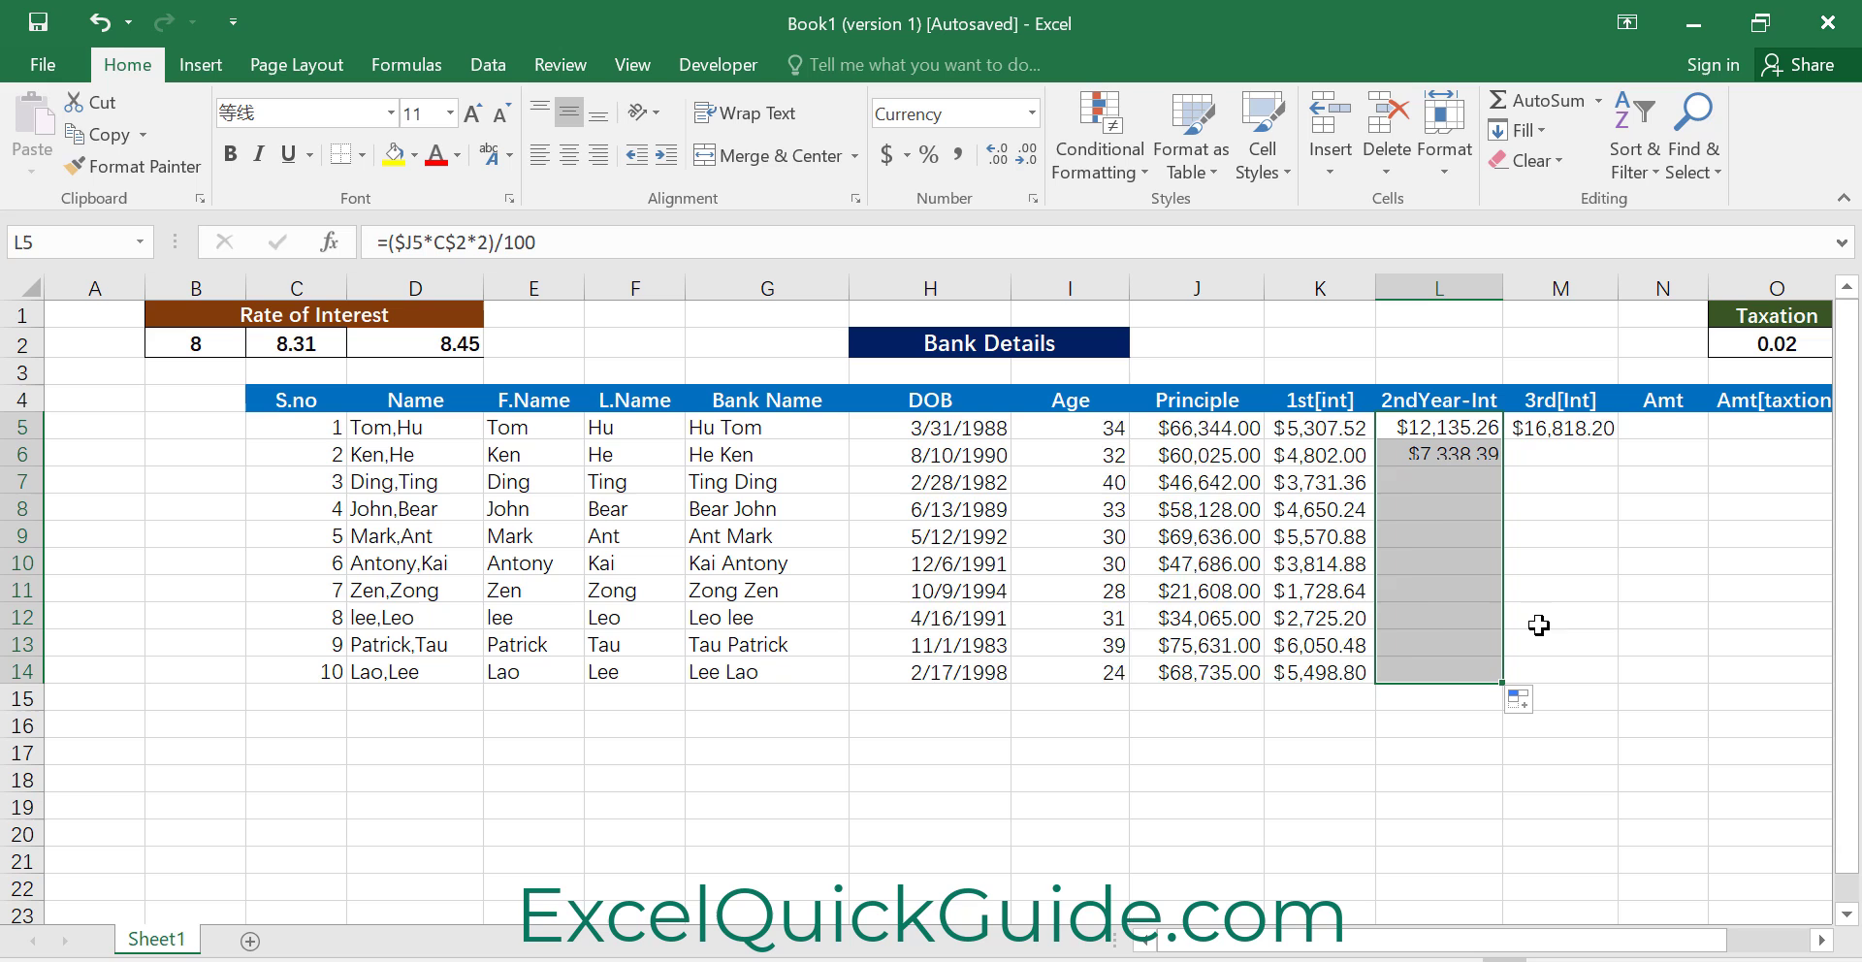
Copy the third year's interest formula in M5 down through row 14 and check the formulas in M5 and M14
click(1581, 427)
drag(1621, 437, 1602, 679)
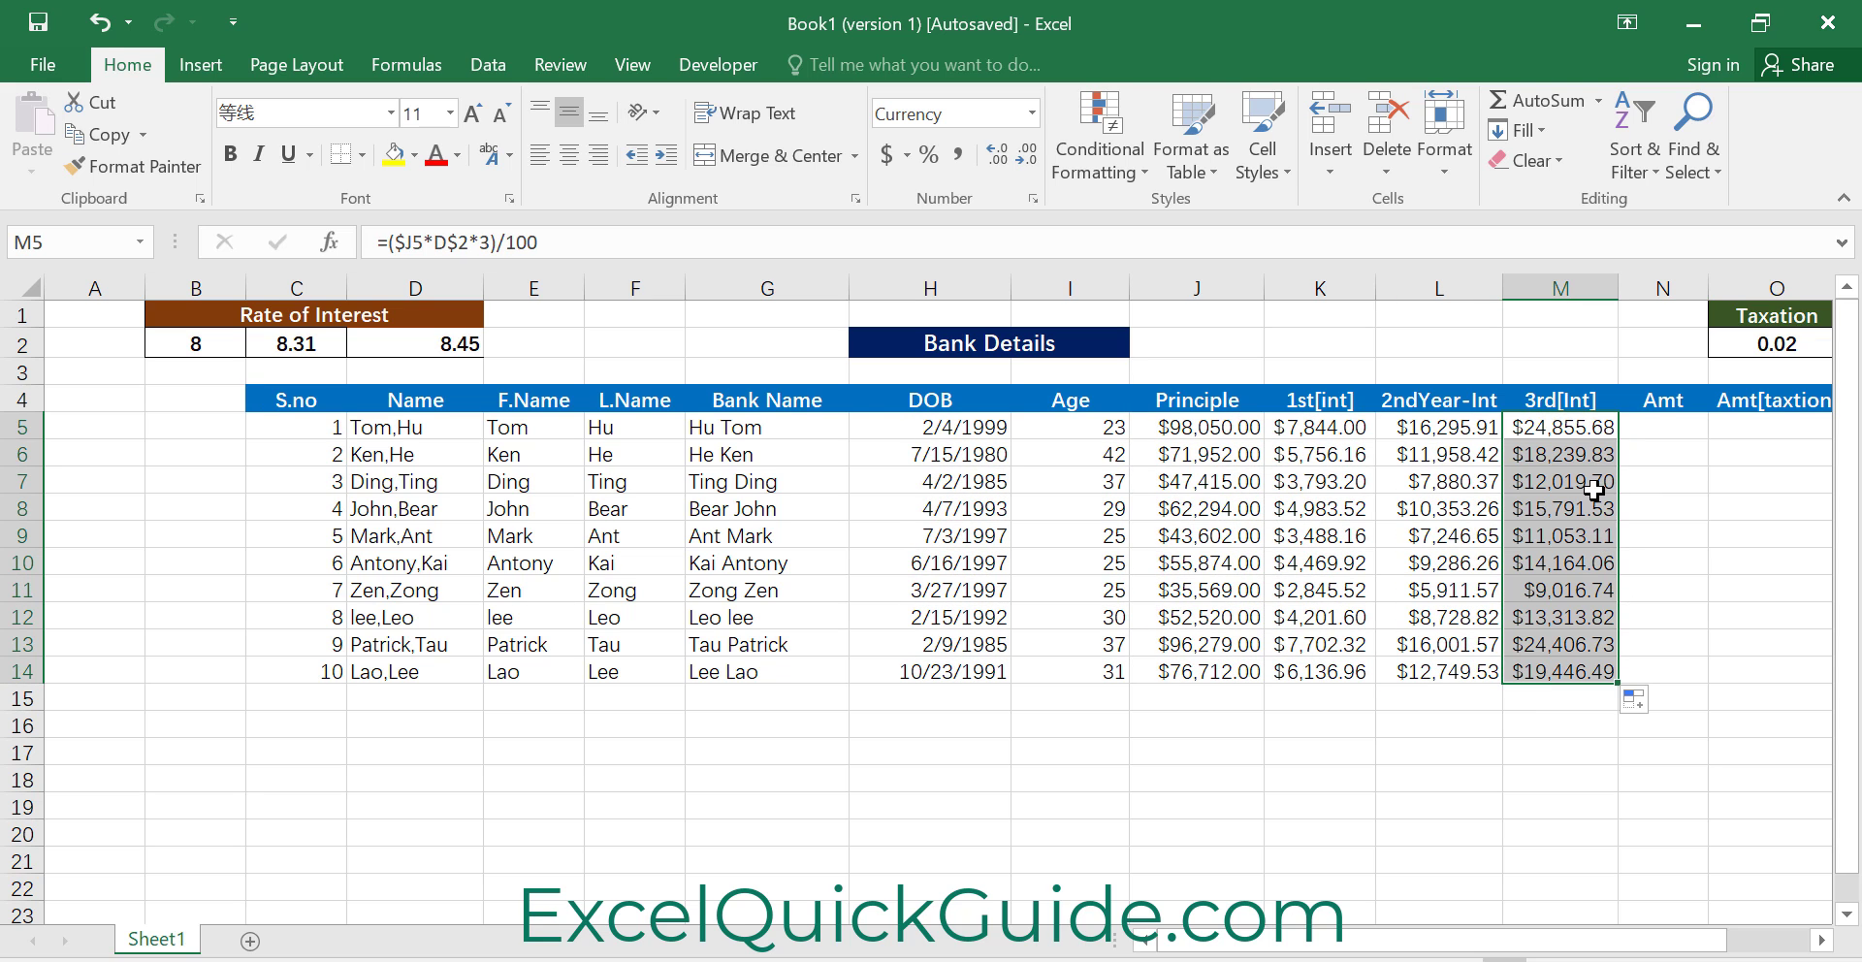
click(1572, 426)
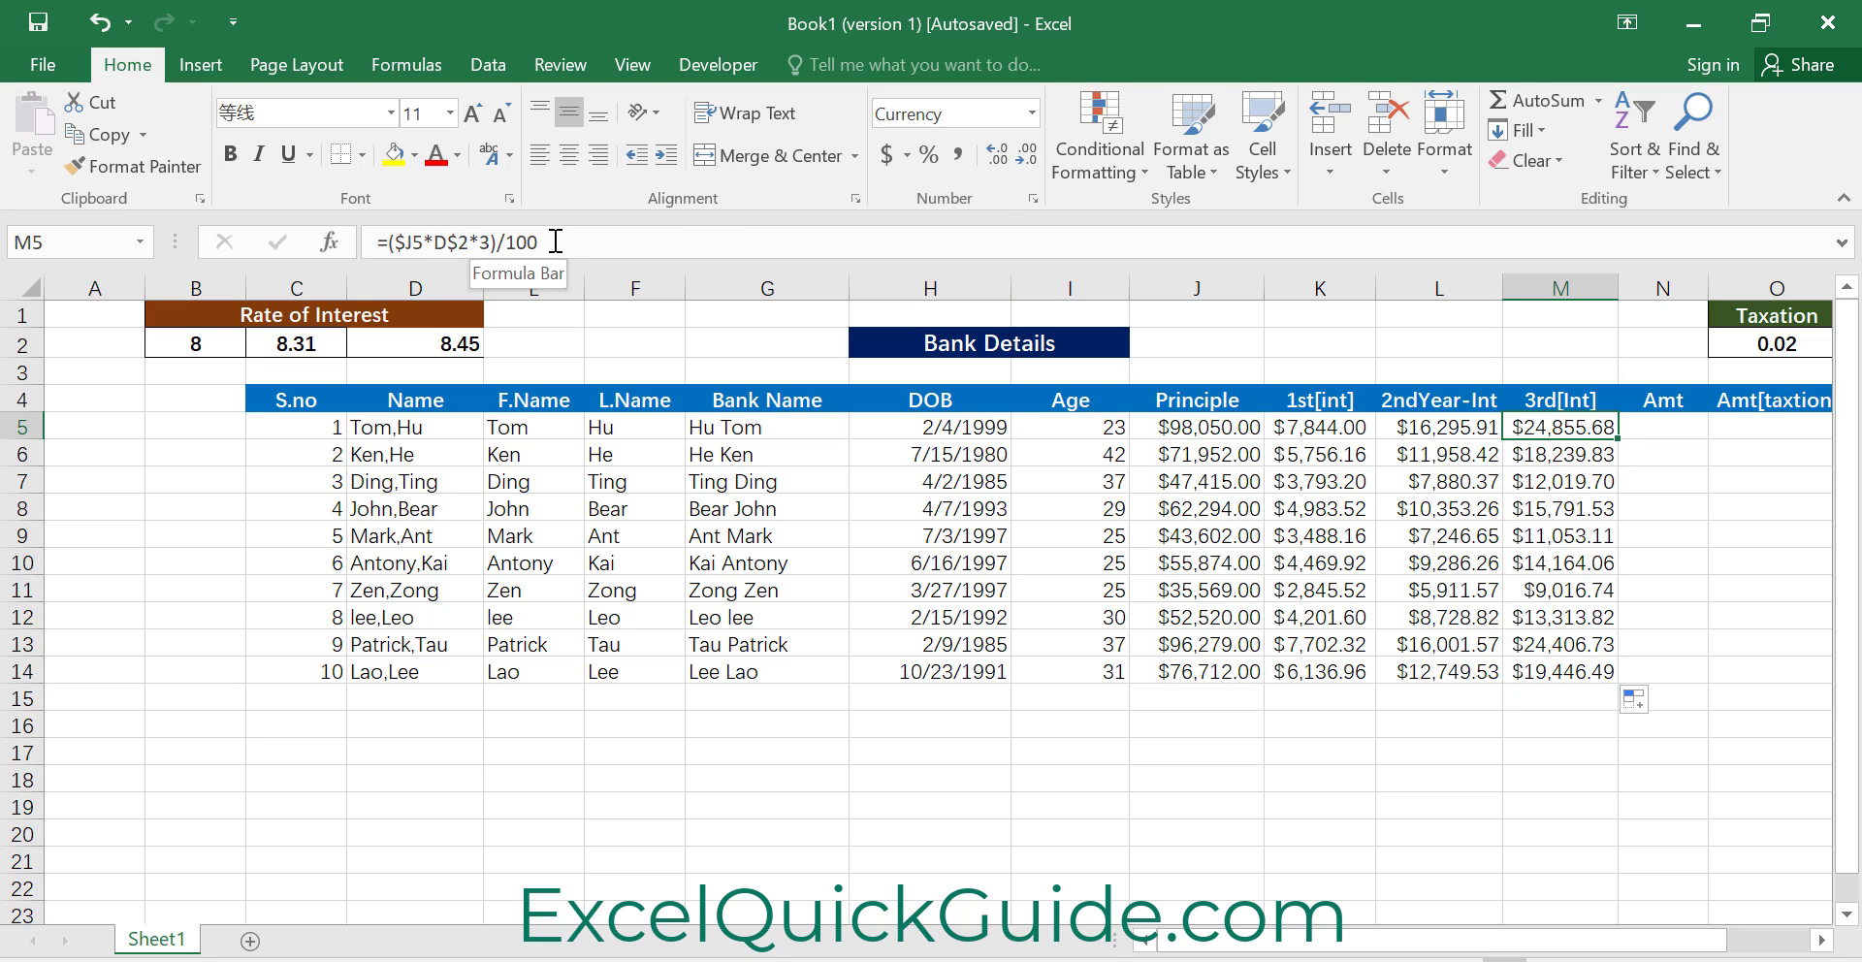
click(1563, 676)
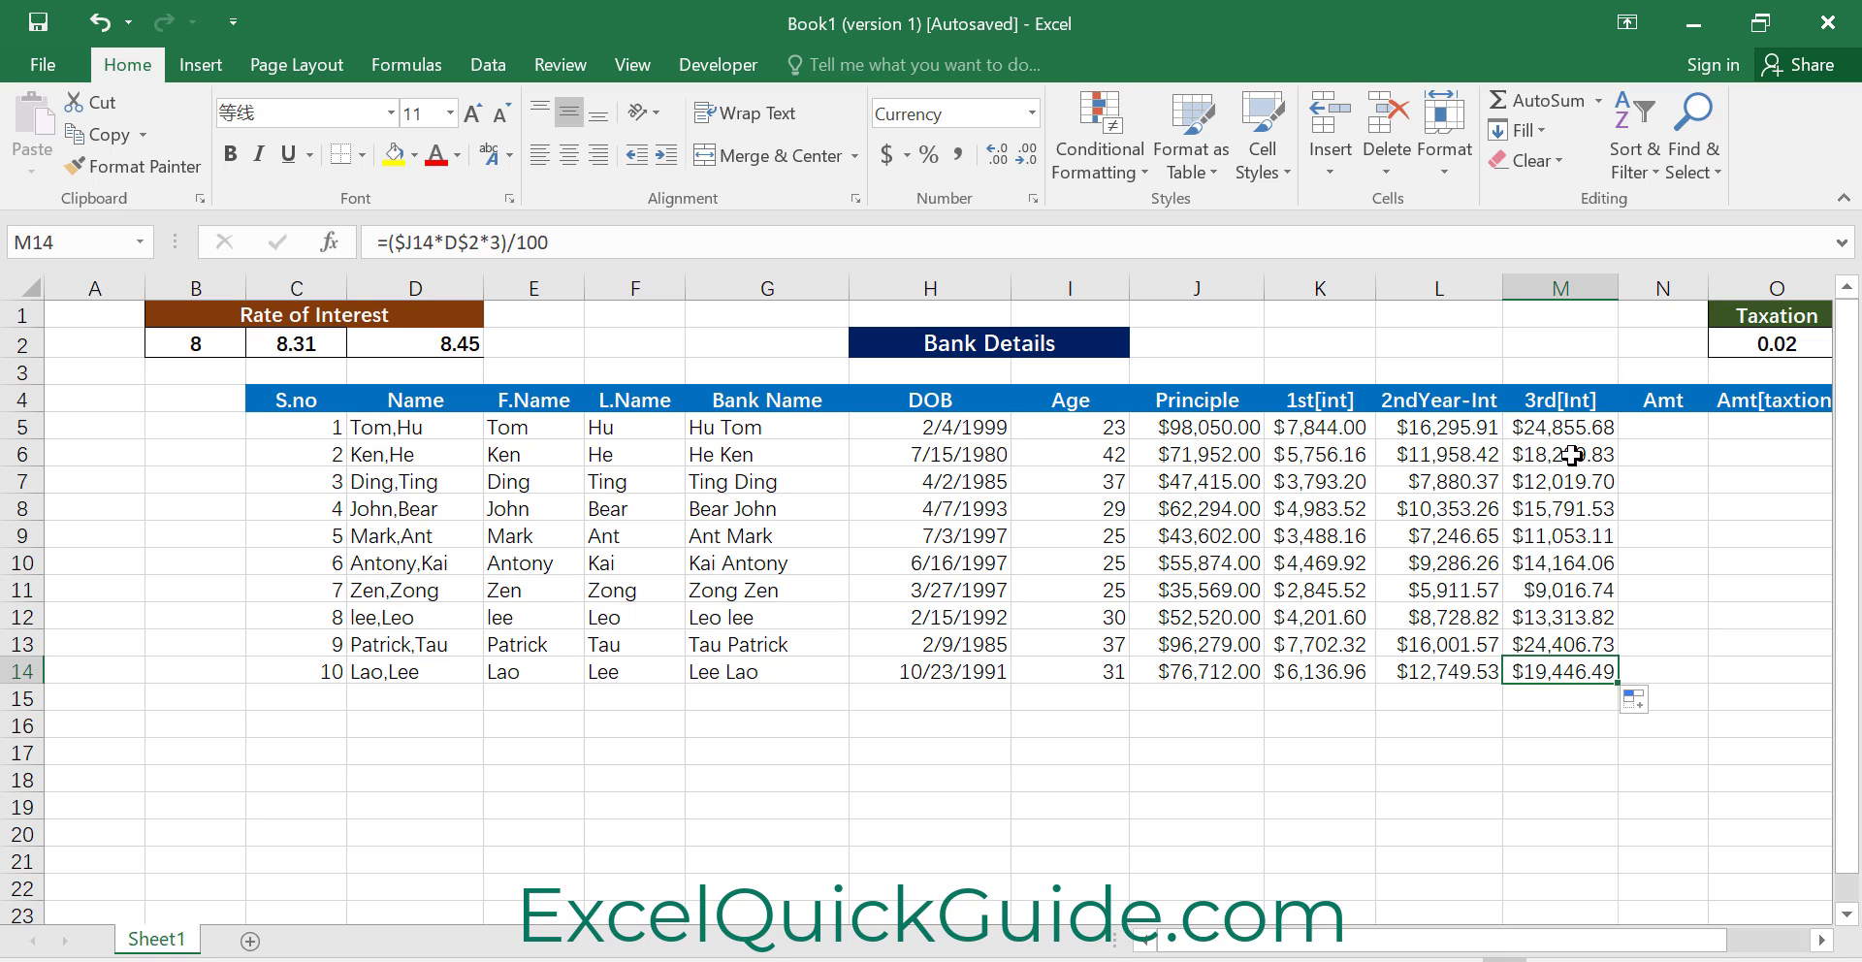
click(1560, 423)
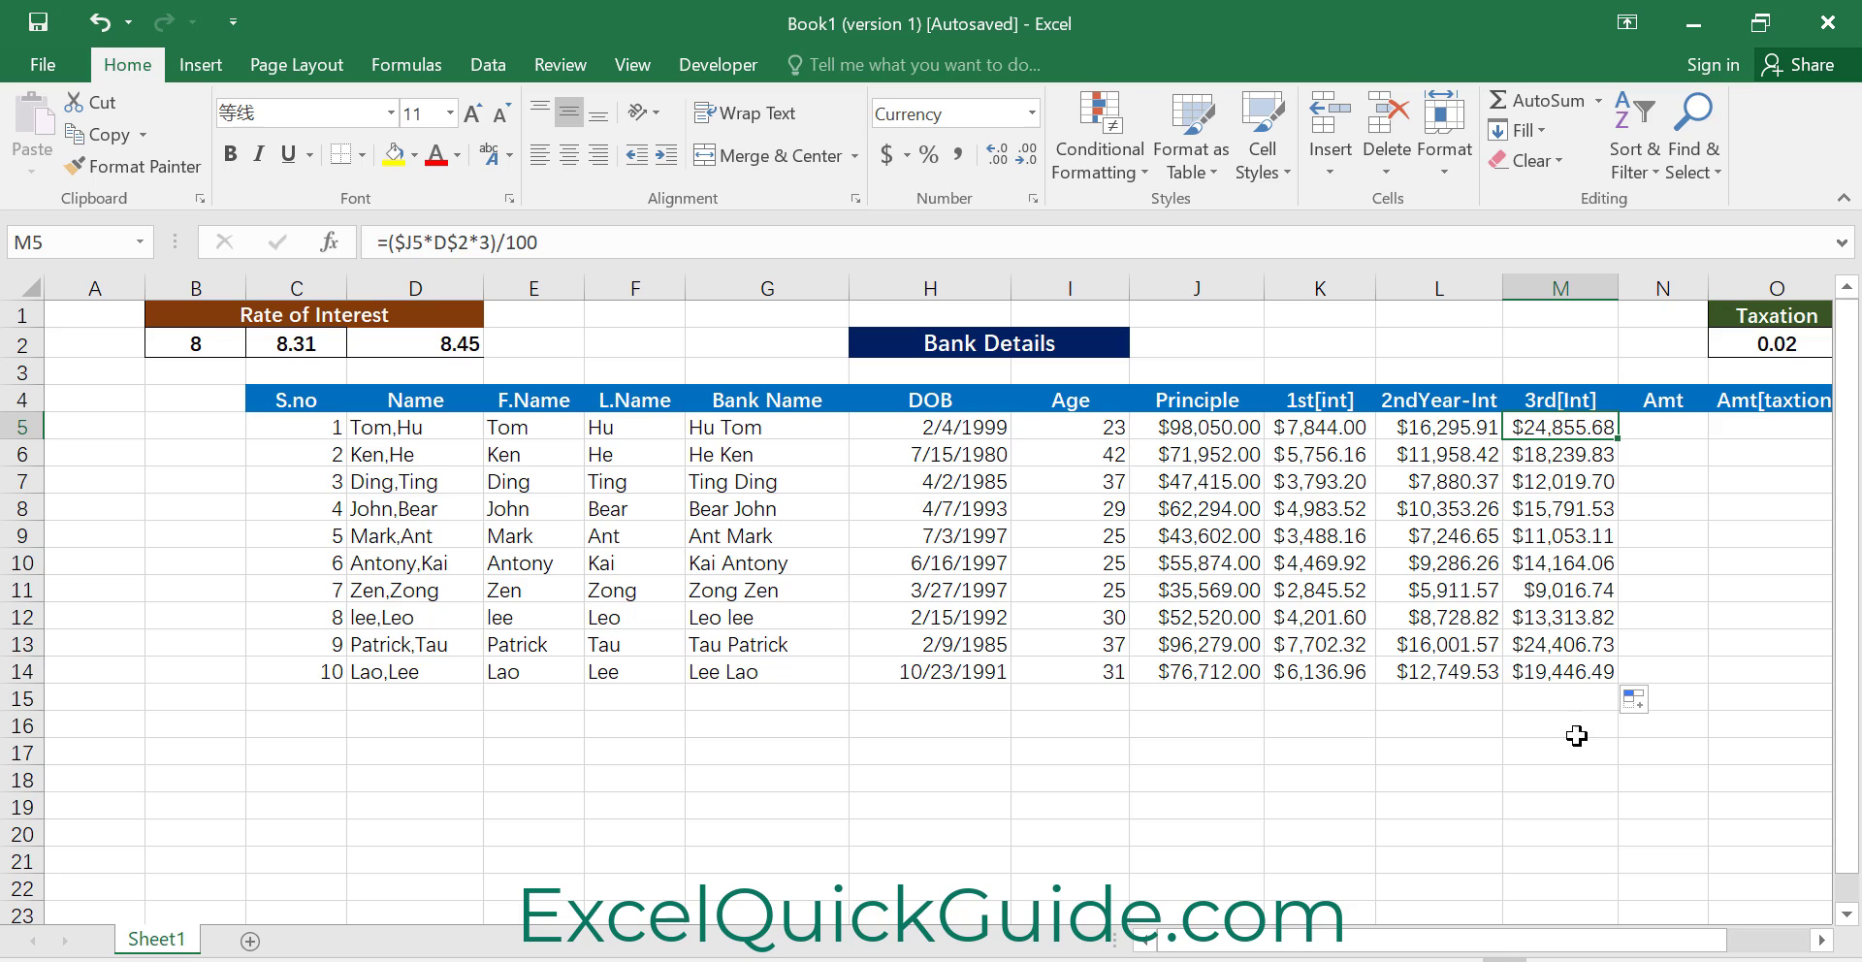
click(1557, 672)
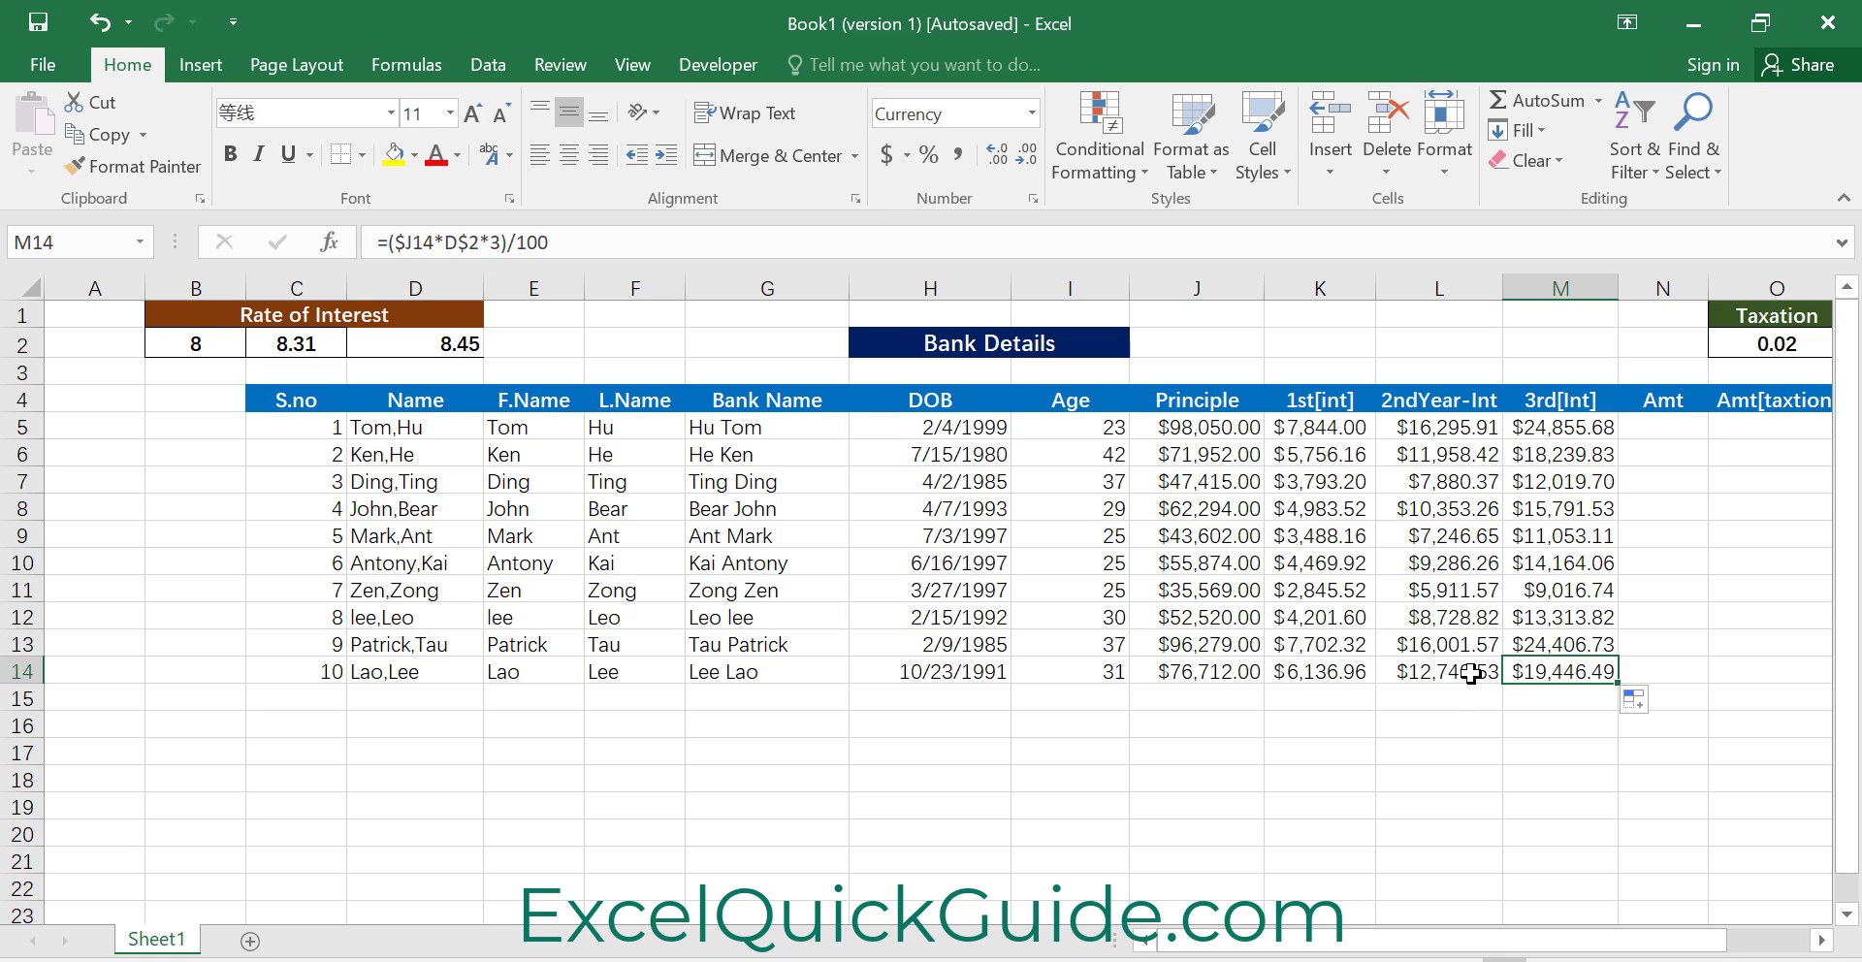
Widen the Amt column N slightly
click(1822, 941)
click(1822, 941)
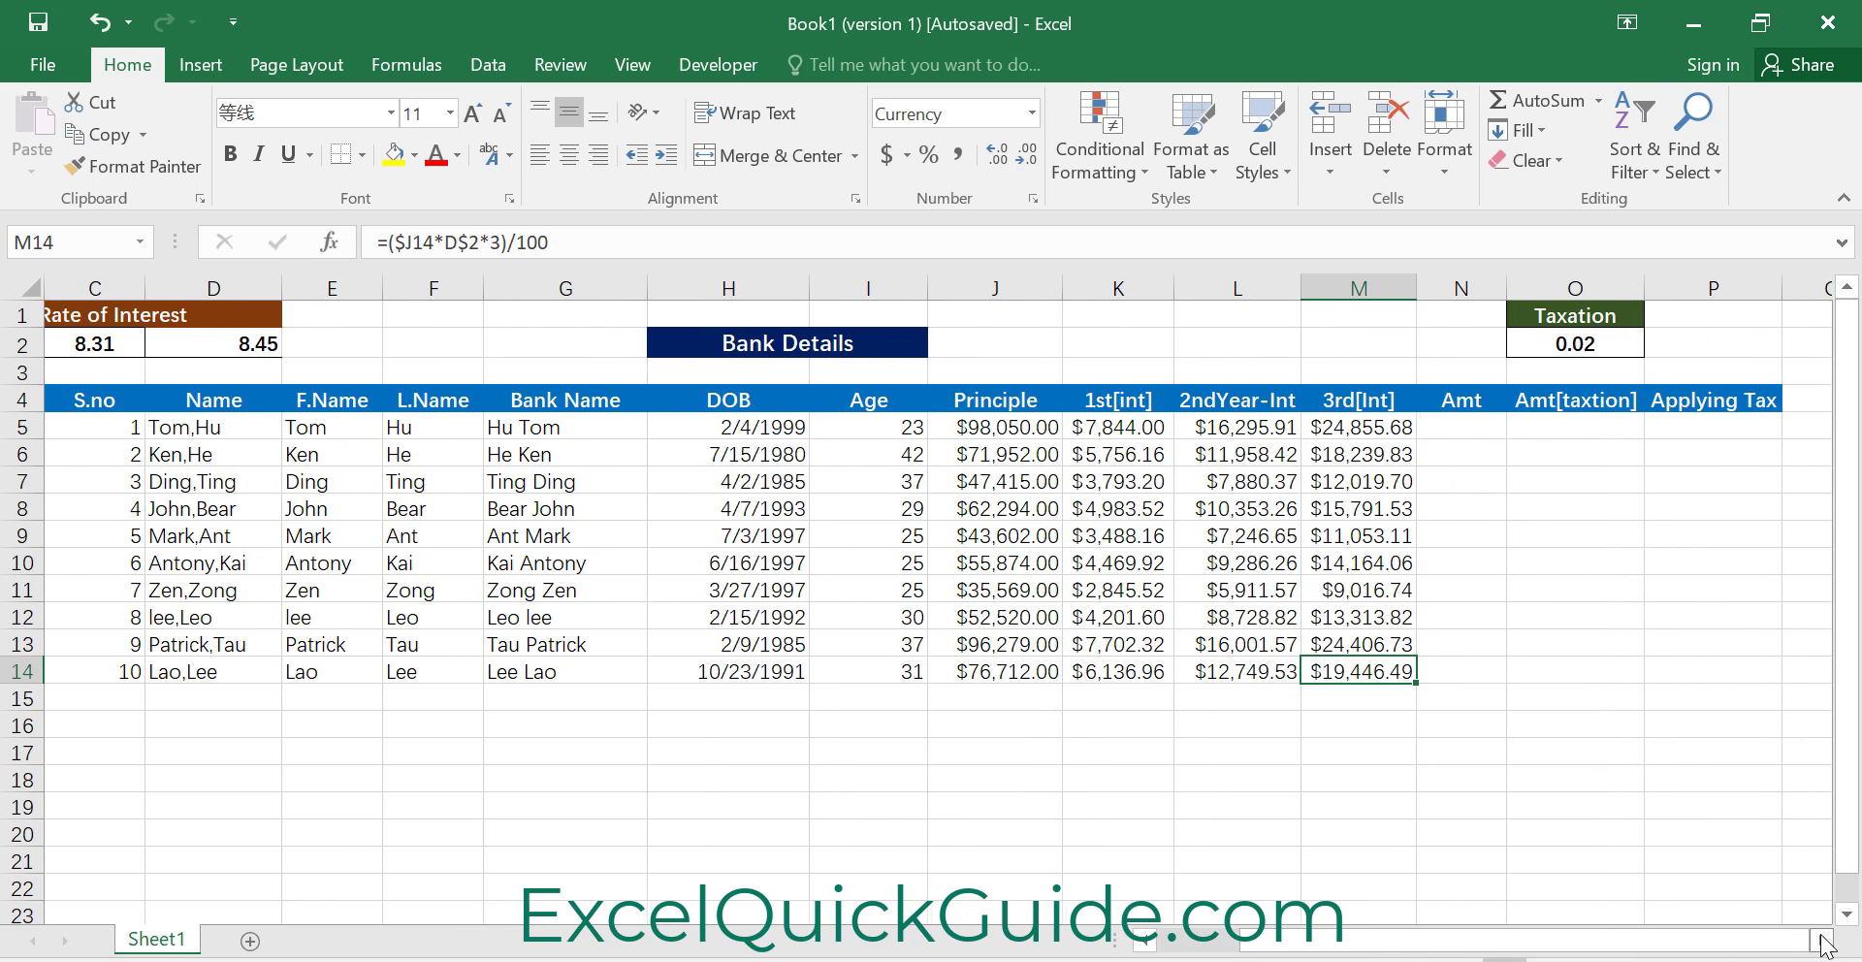
click(1483, 436)
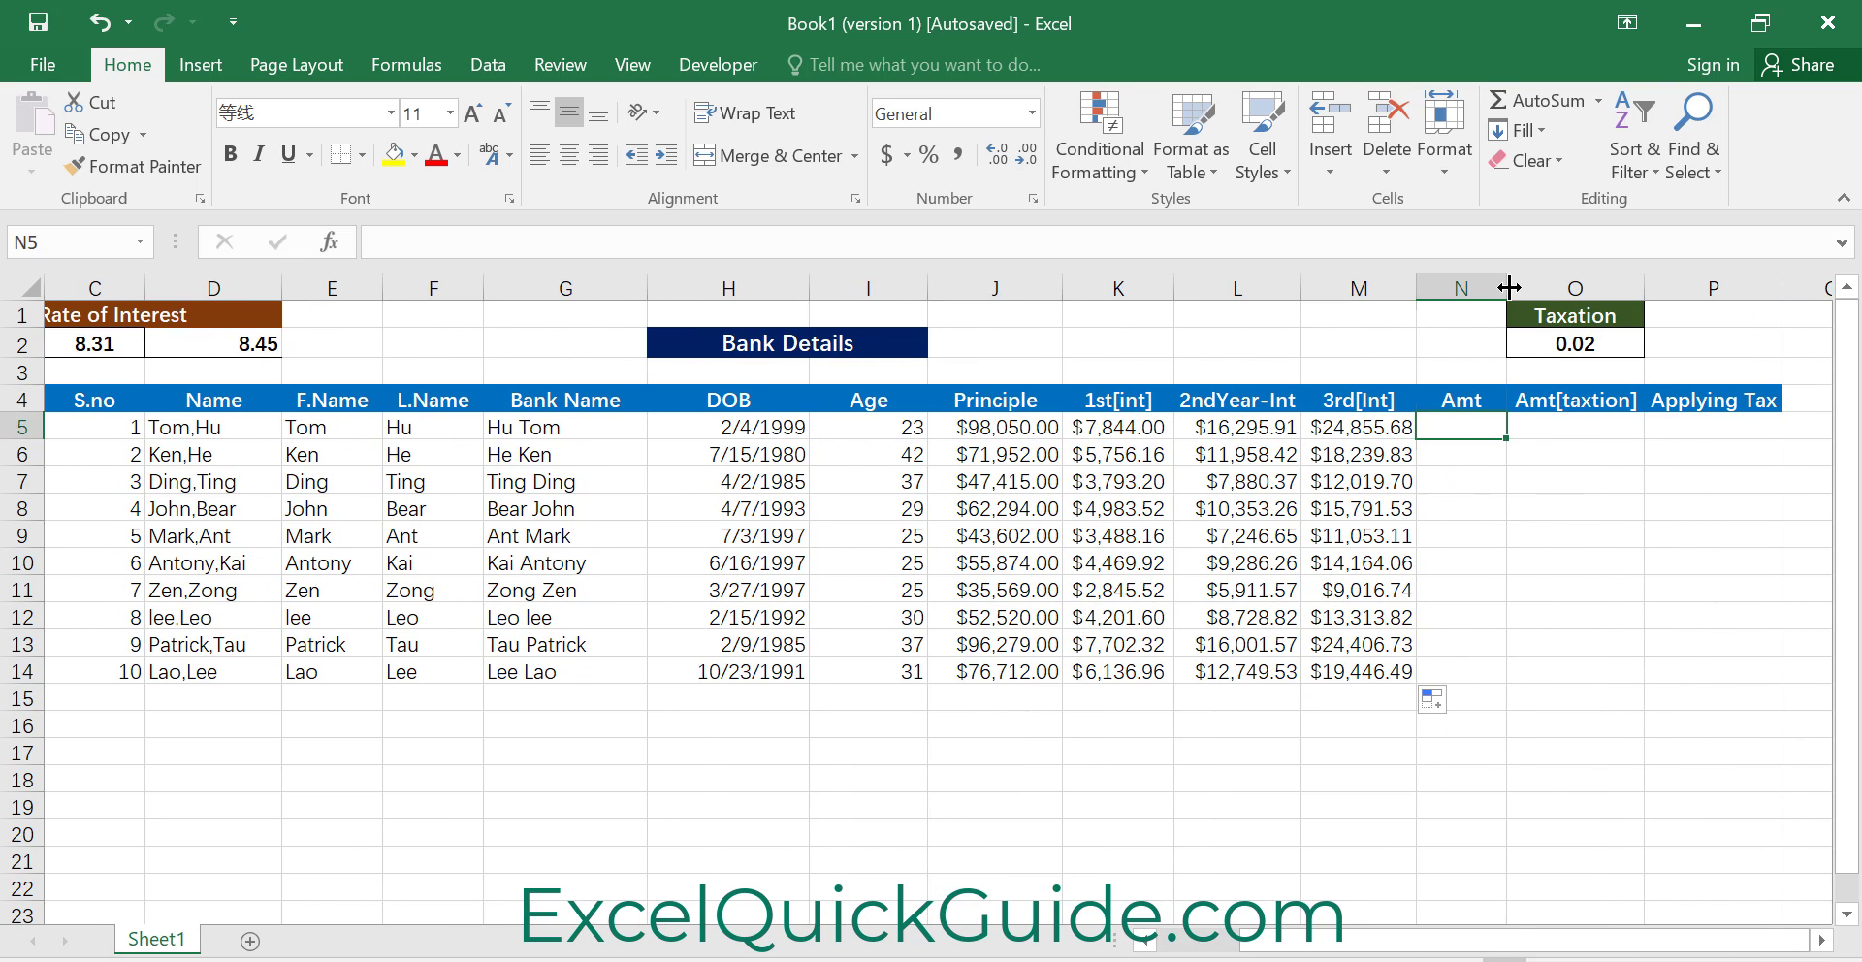
drag(1509, 287, 1537, 287)
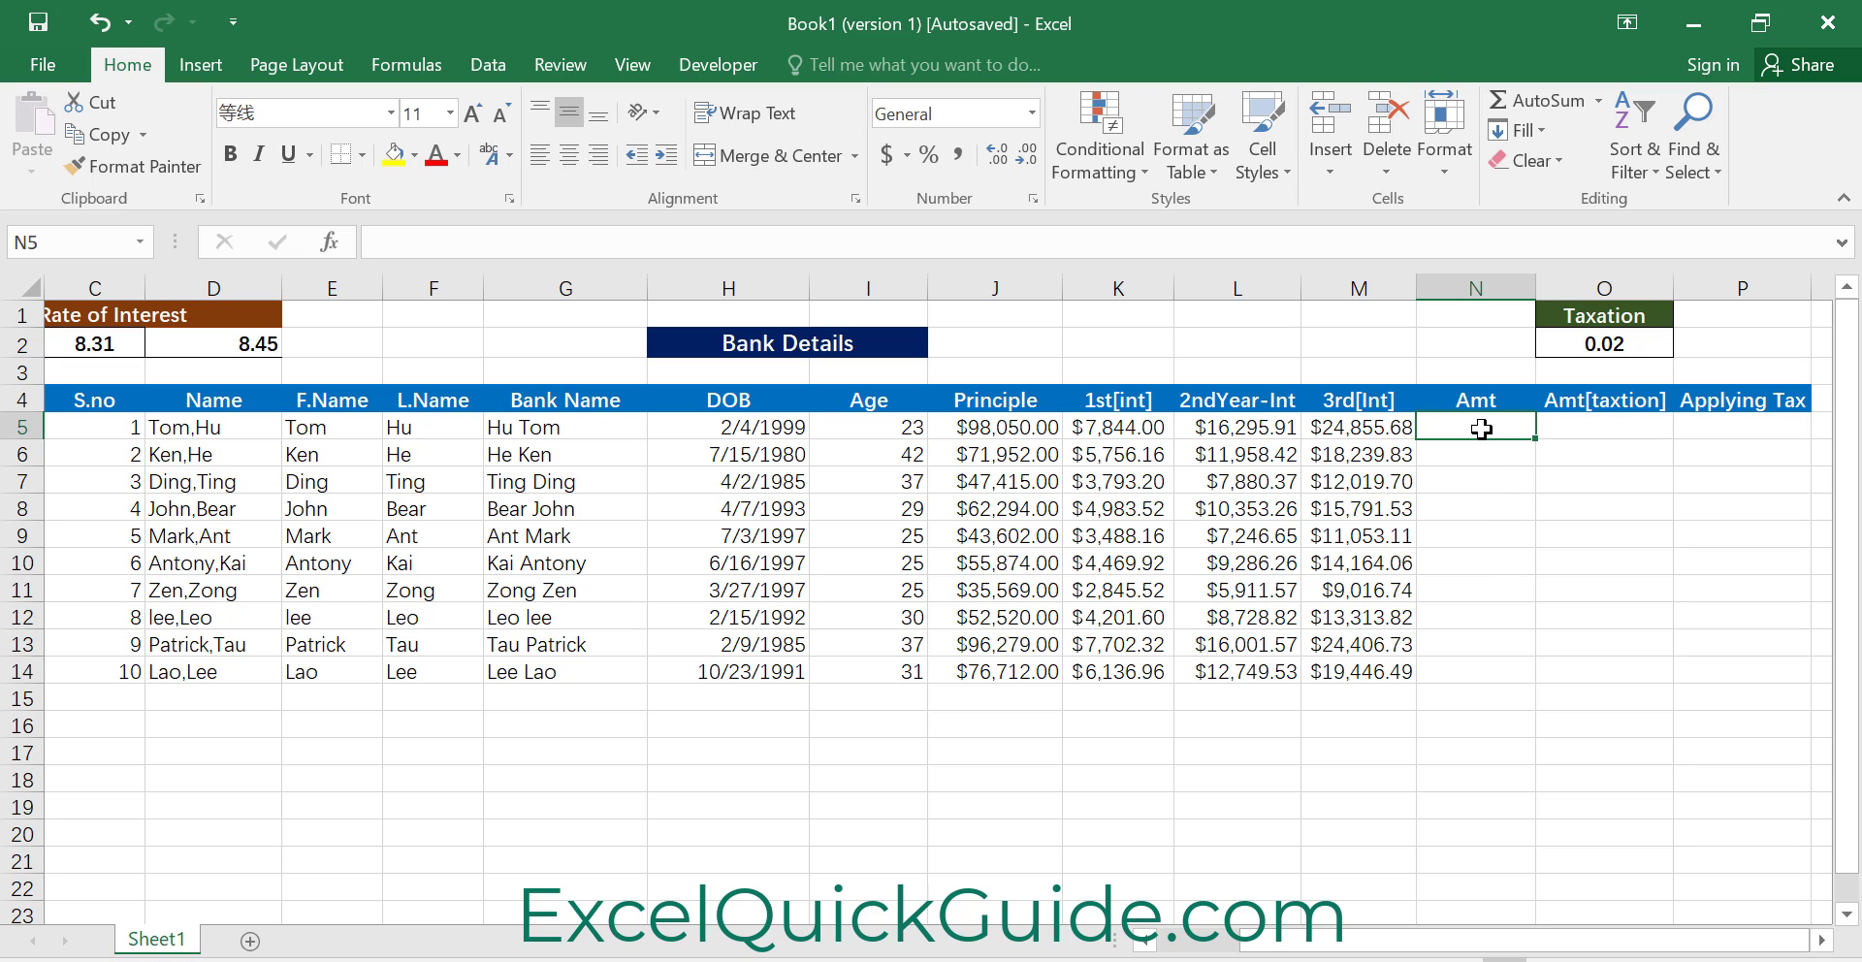
Total the first row's principal and three interest amounts in N5 with the formula =SUM(J5:M5)
text(=)
text(su)
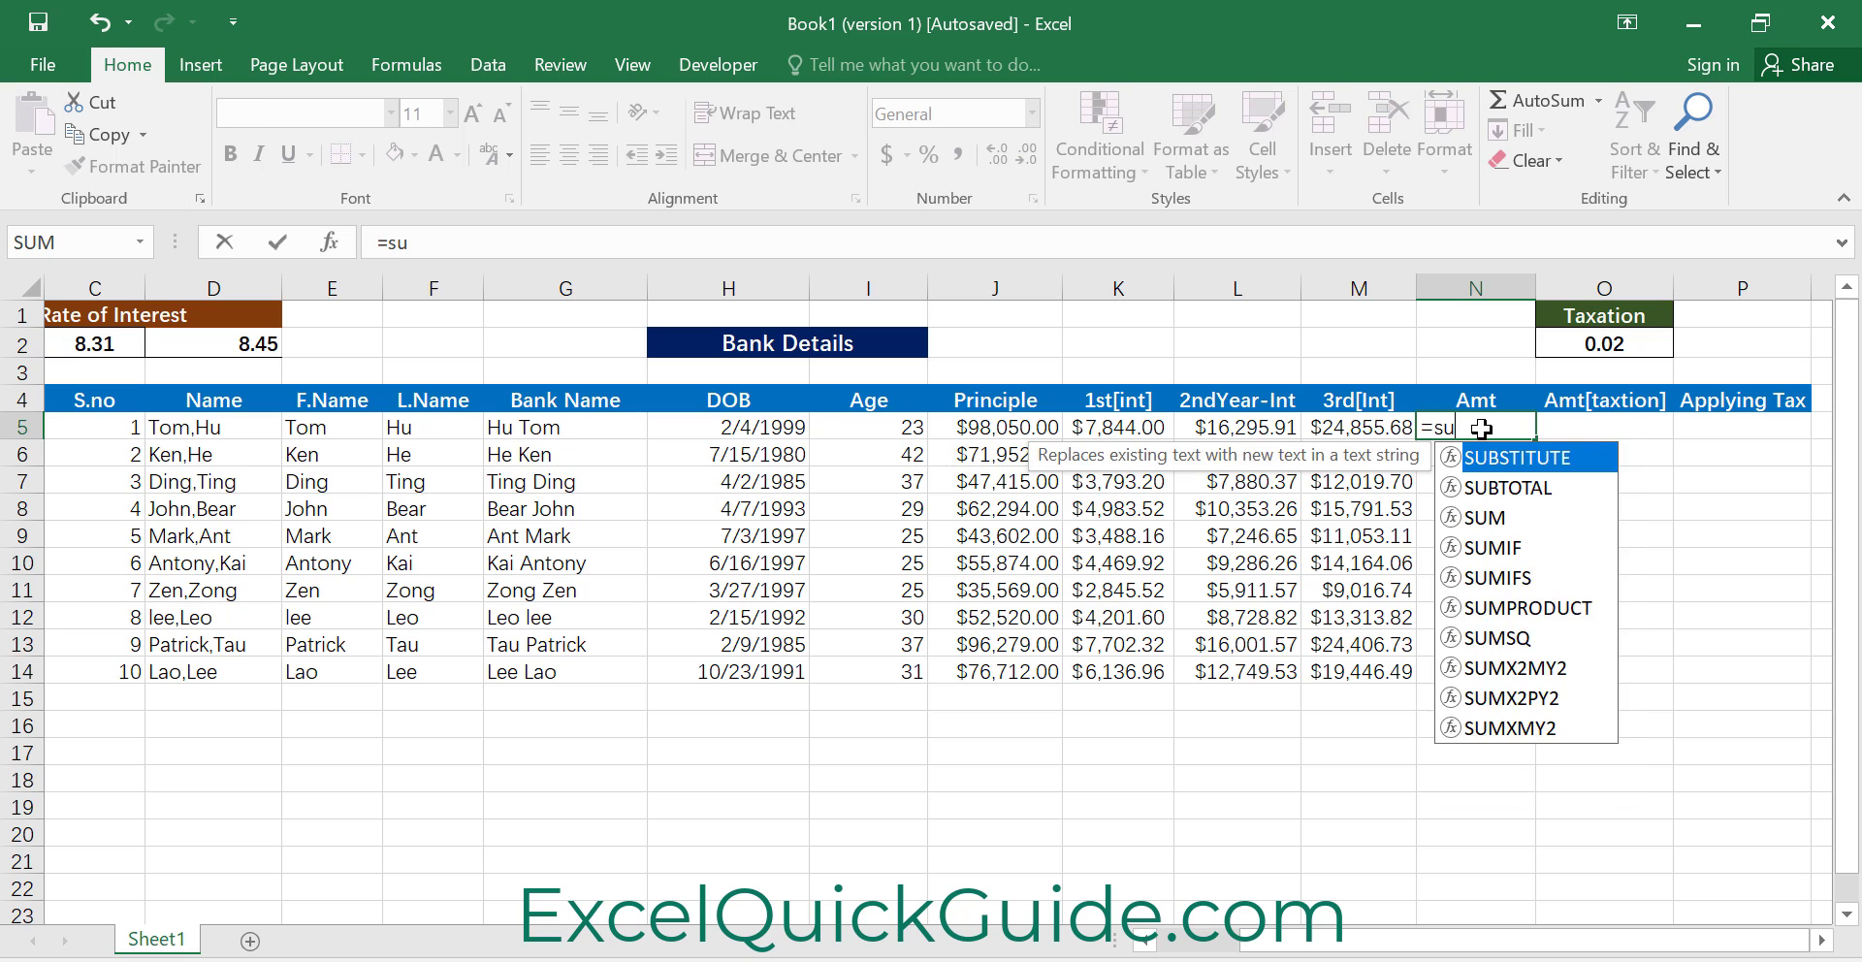
text(m()
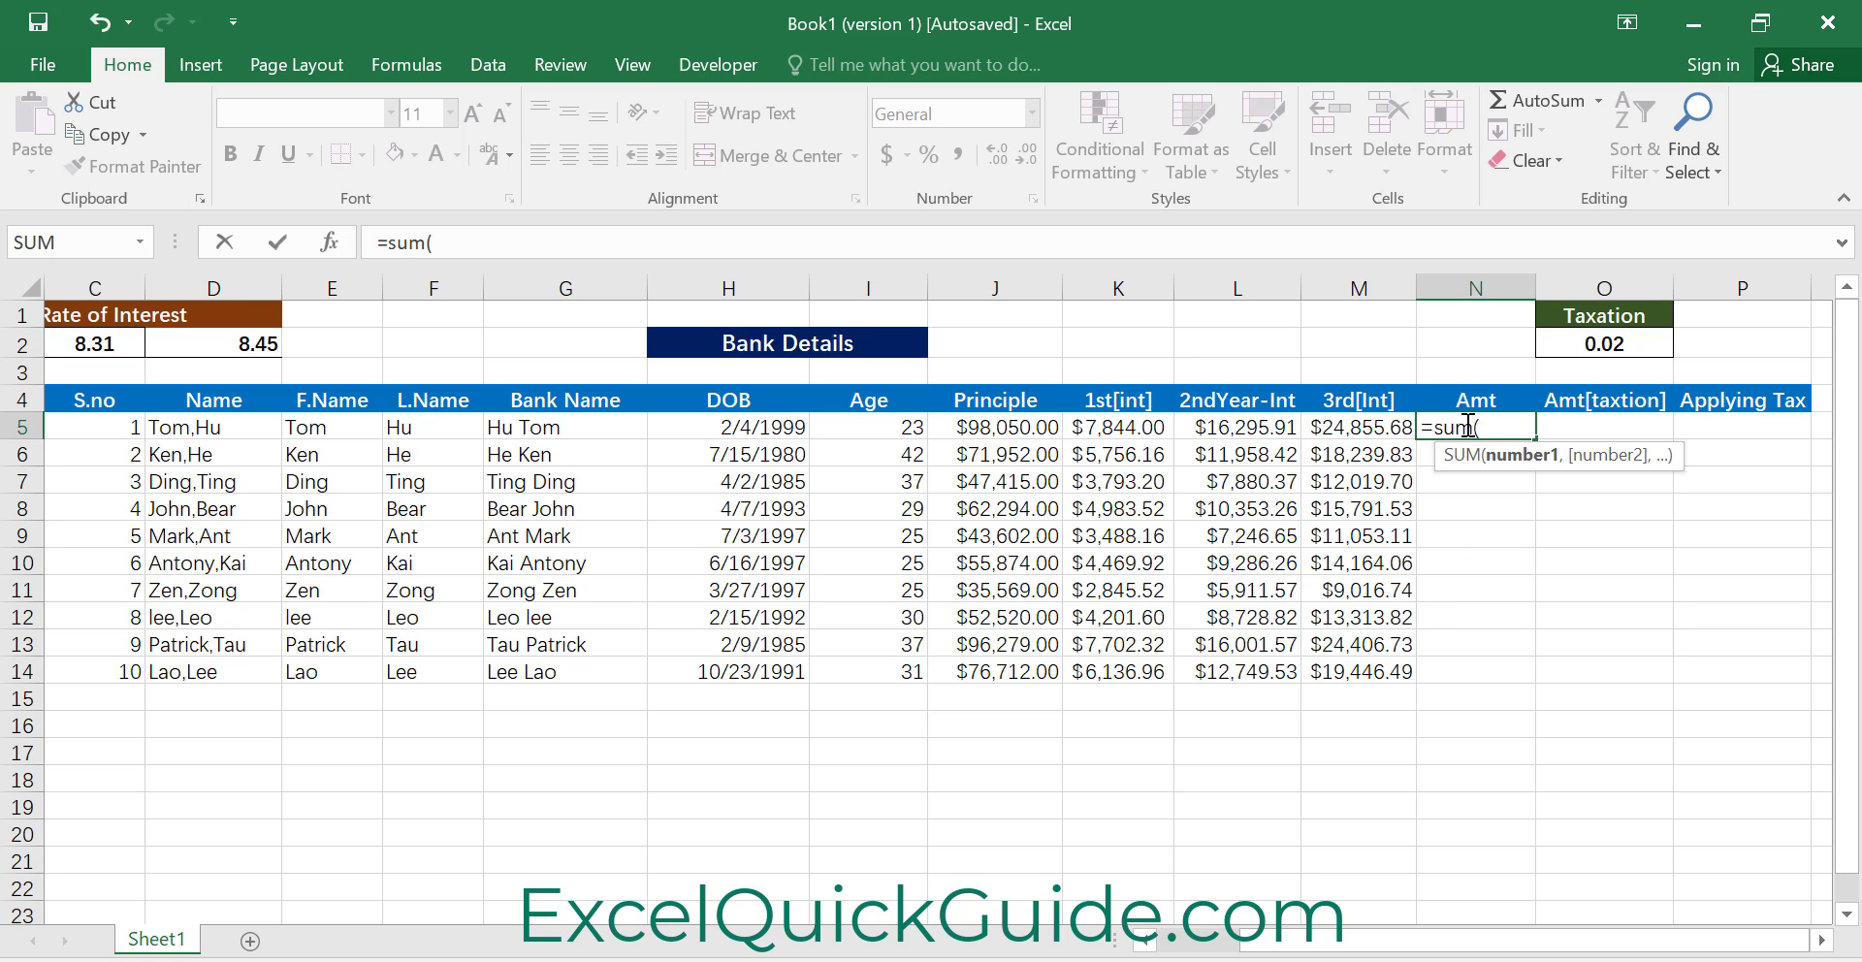
click(1019, 427)
drag(1076, 427, 1060, 435)
key(shift+Right)
key(shift+Right)
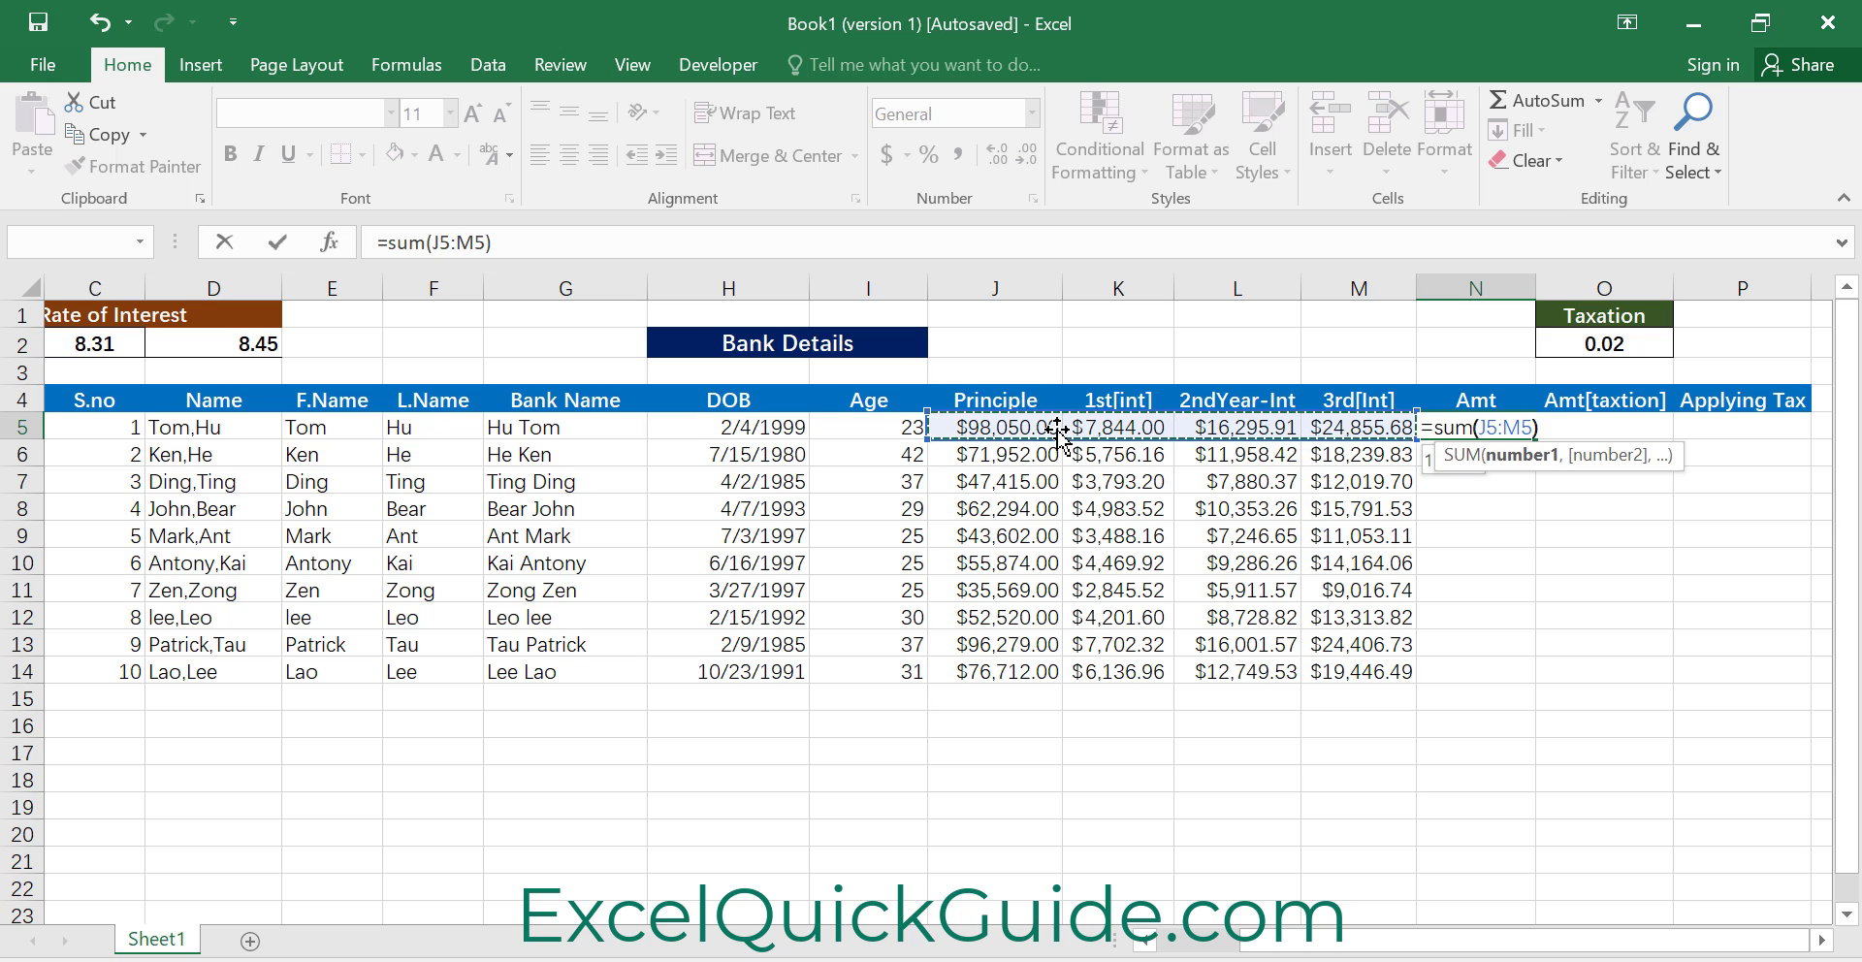
text())
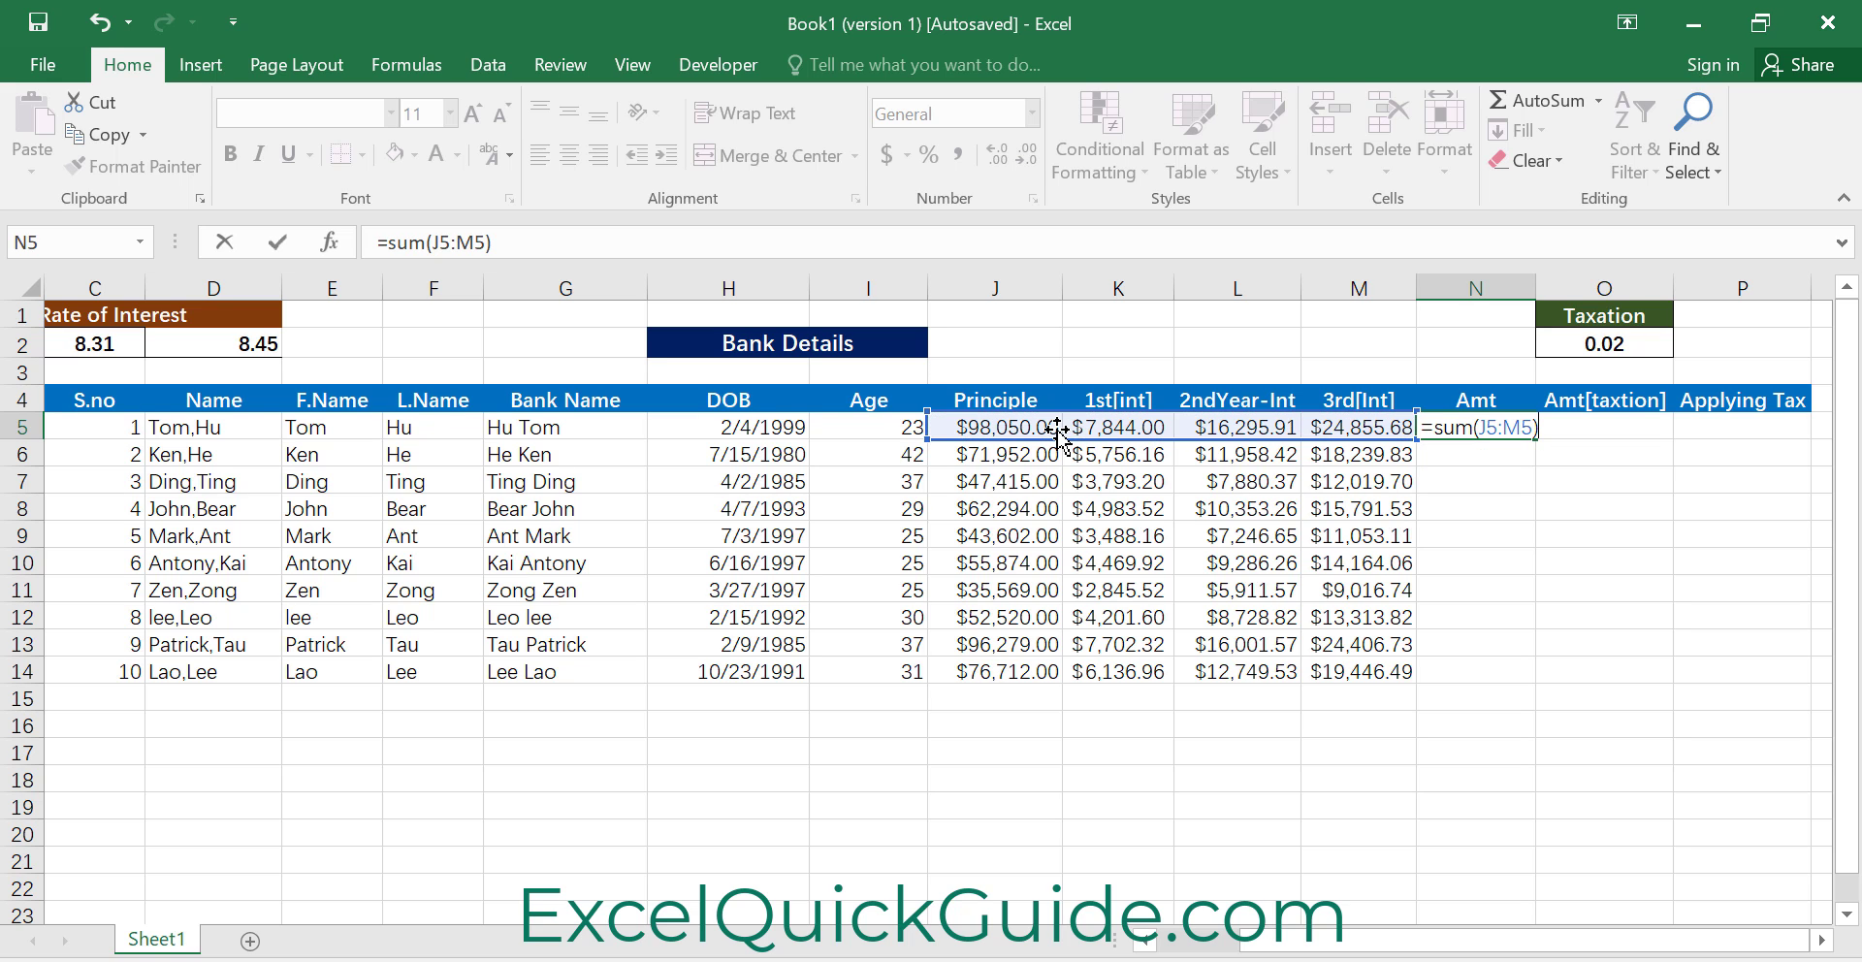
key(Return)
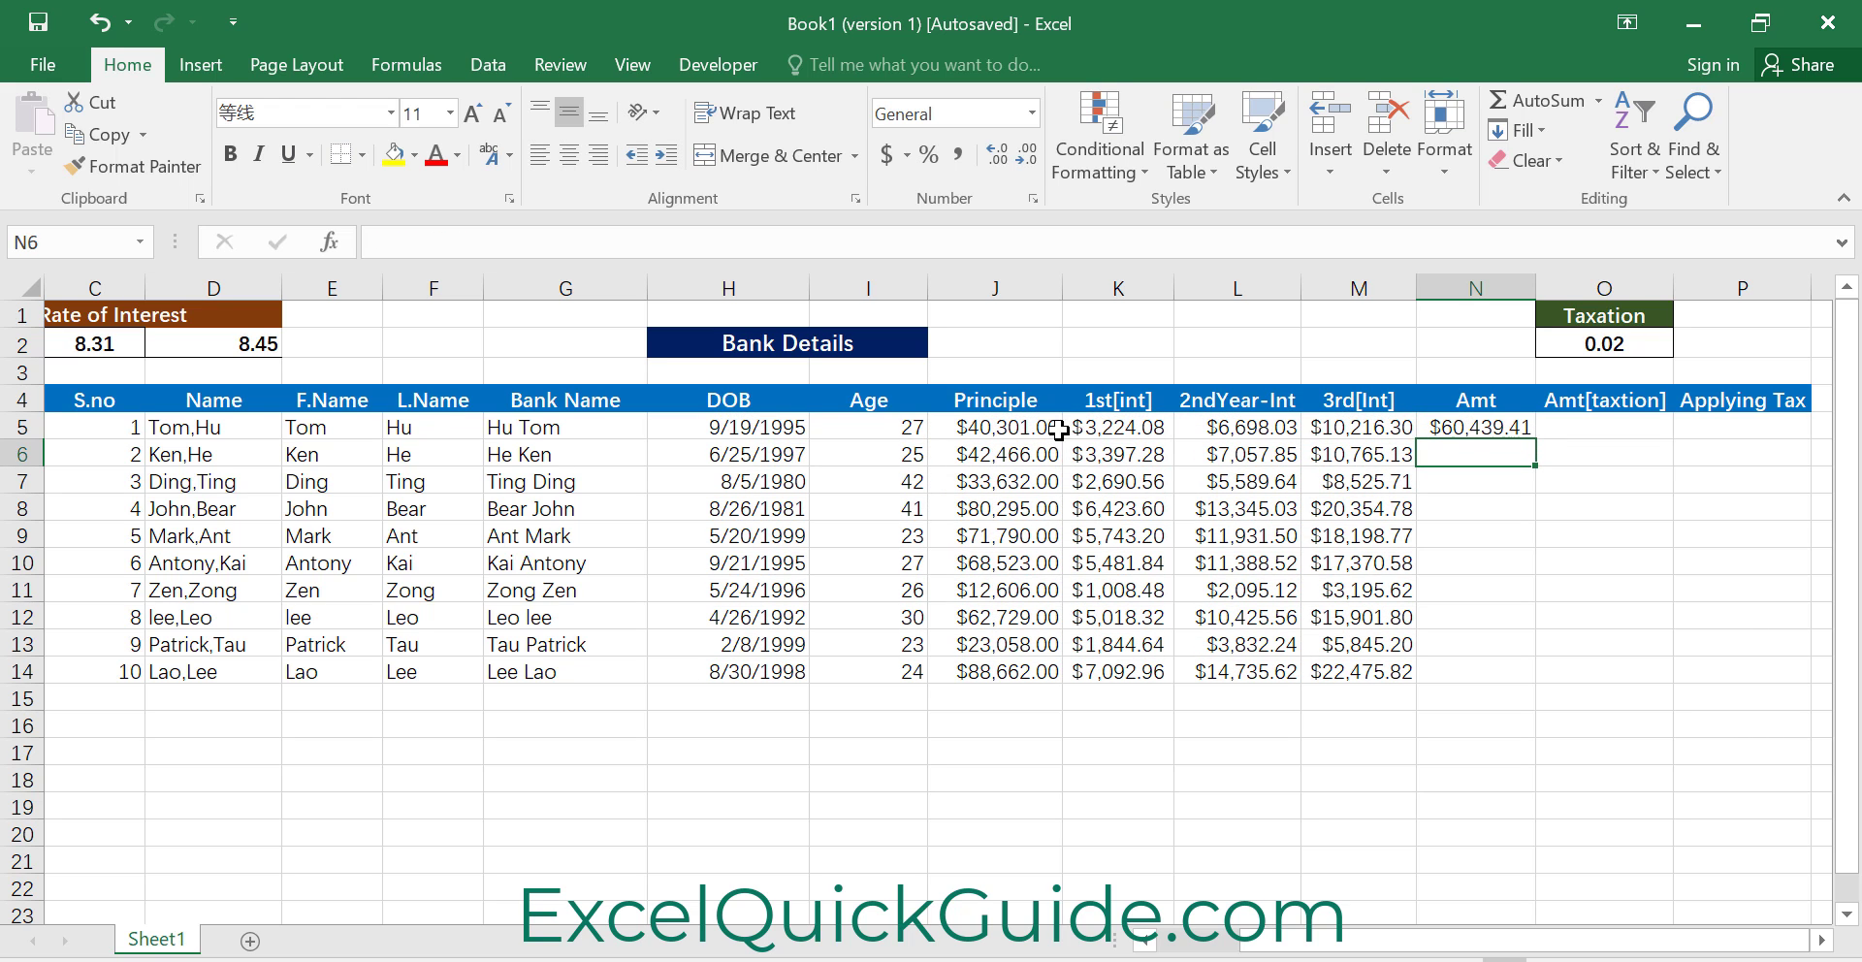
Copy the Amt formula in N5 down through row 14 and widen column N enough to show every amount
click(1502, 428)
drag(1540, 439, 1543, 676)
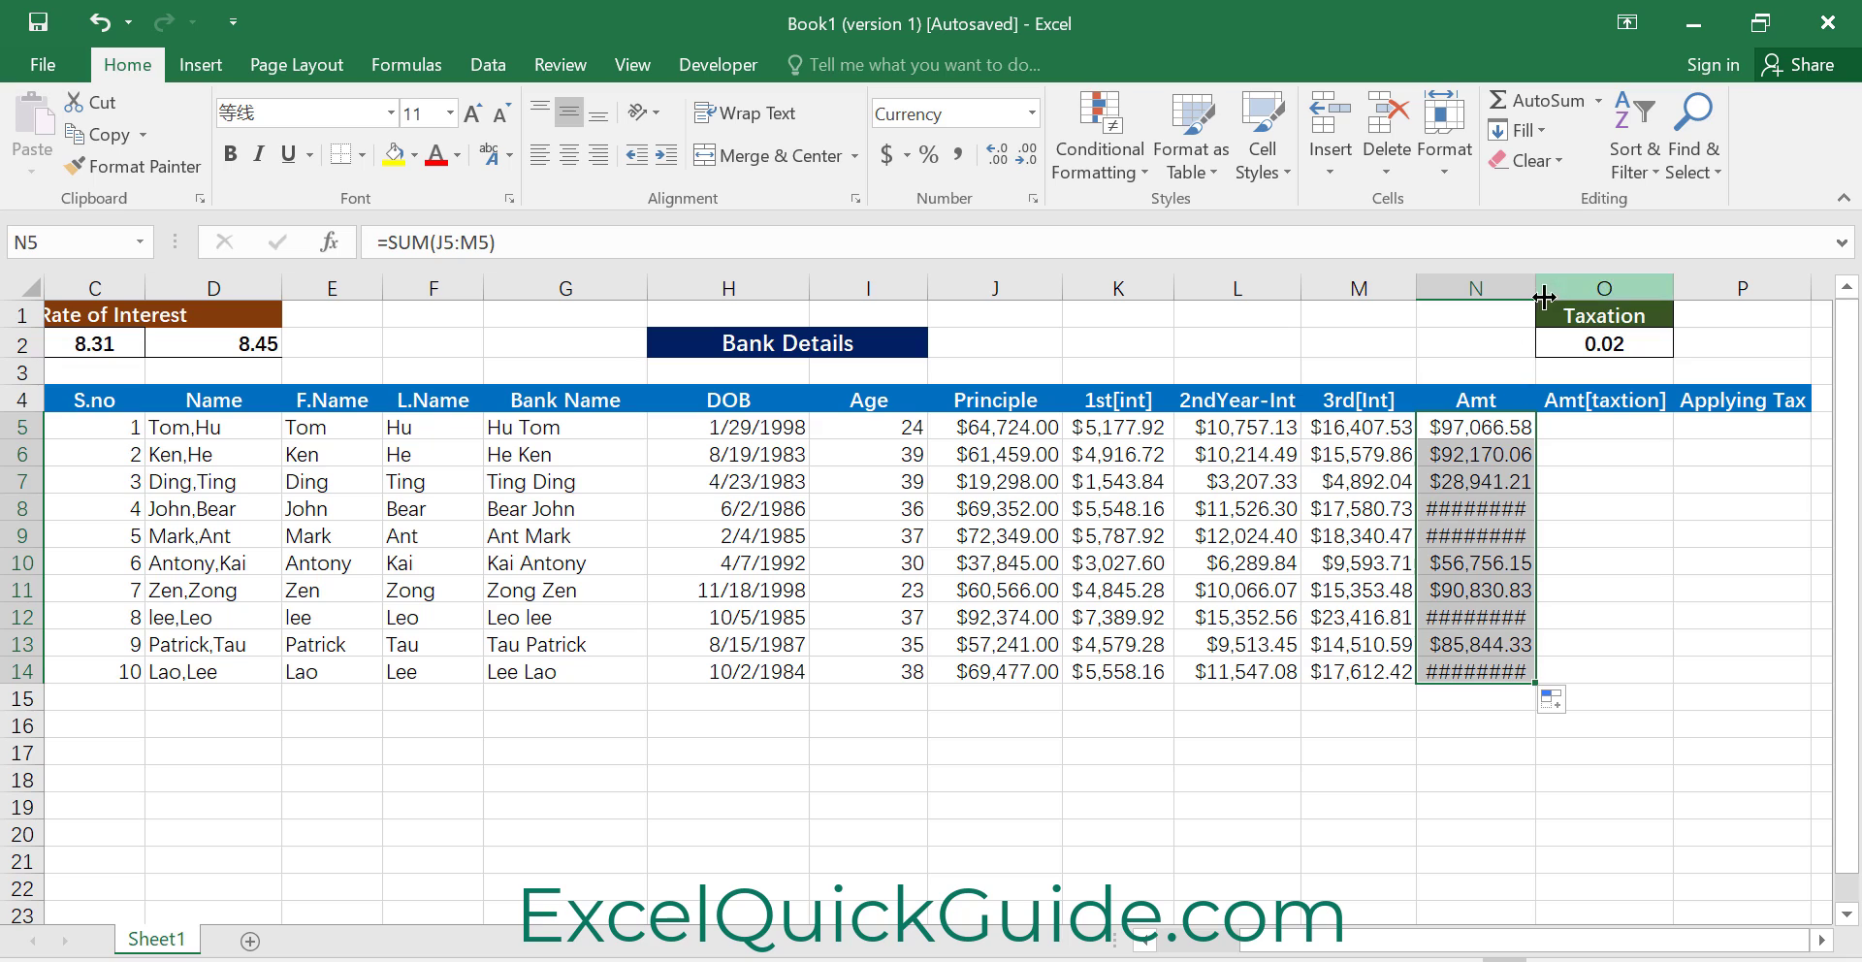
drag(1537, 296, 1553, 302)
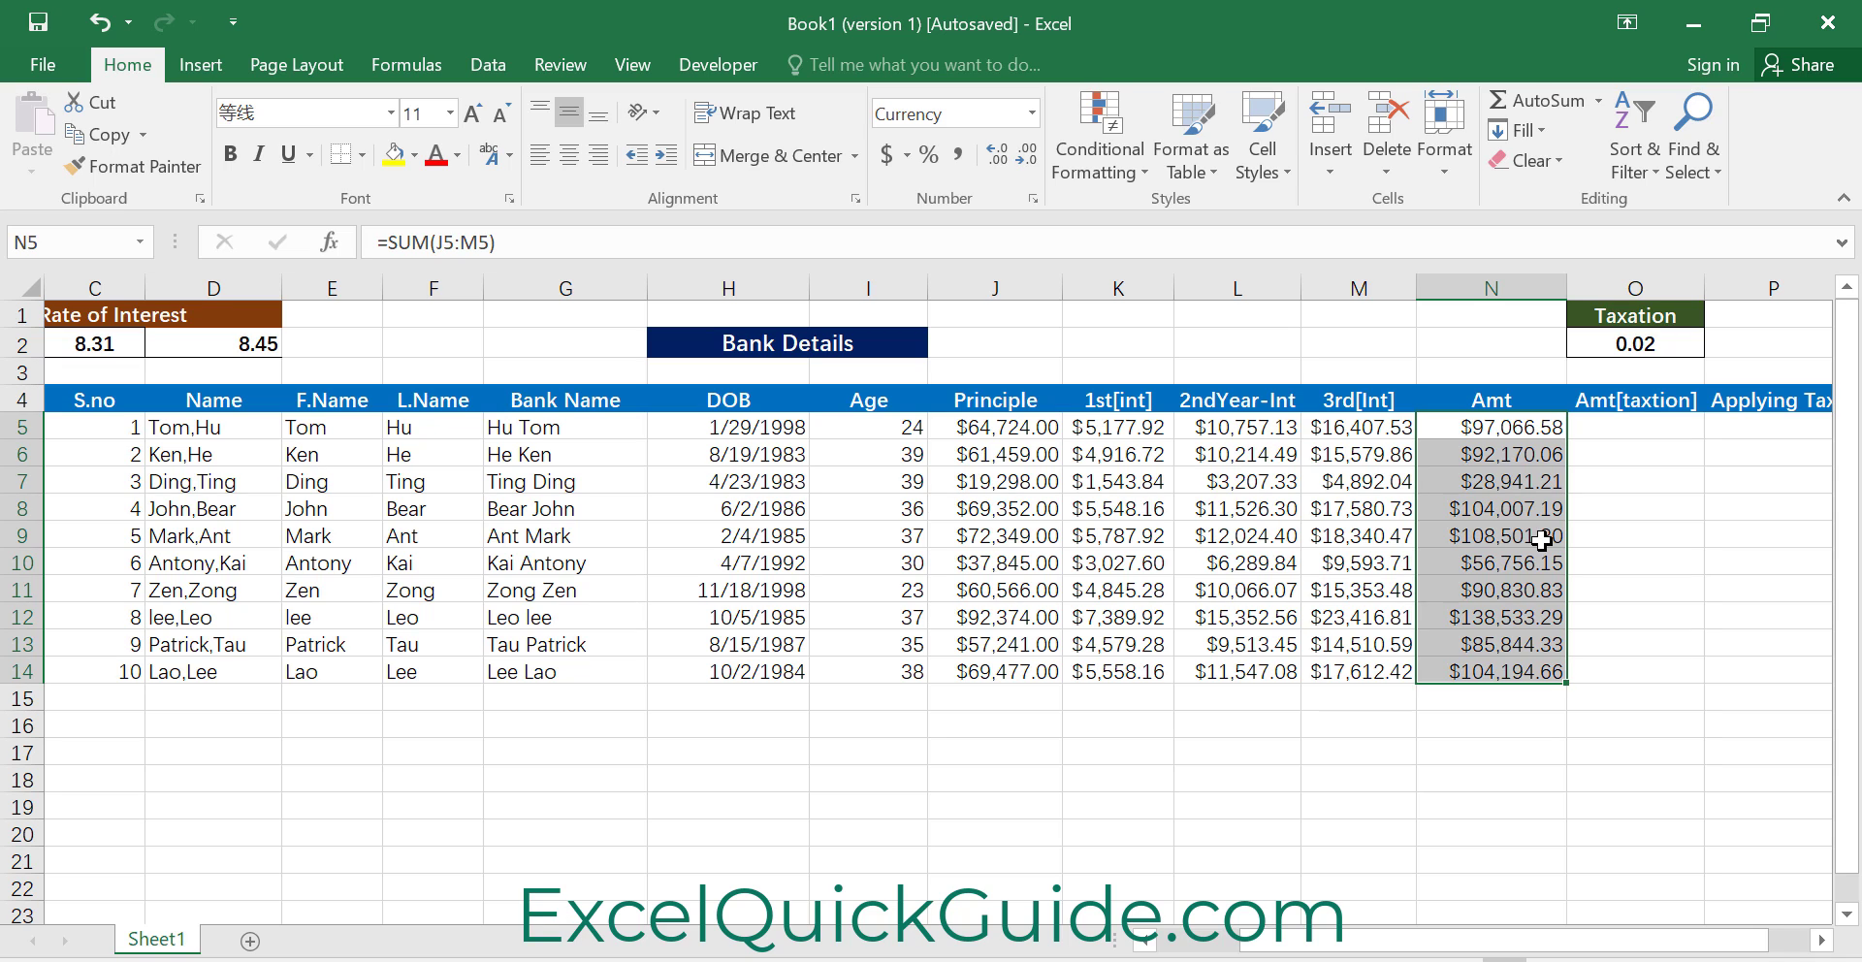
Enter the formula =IF(N5>95000,"Tax","Notax") in O5 to mark whether the first row's amount is taxable
click(1629, 427)
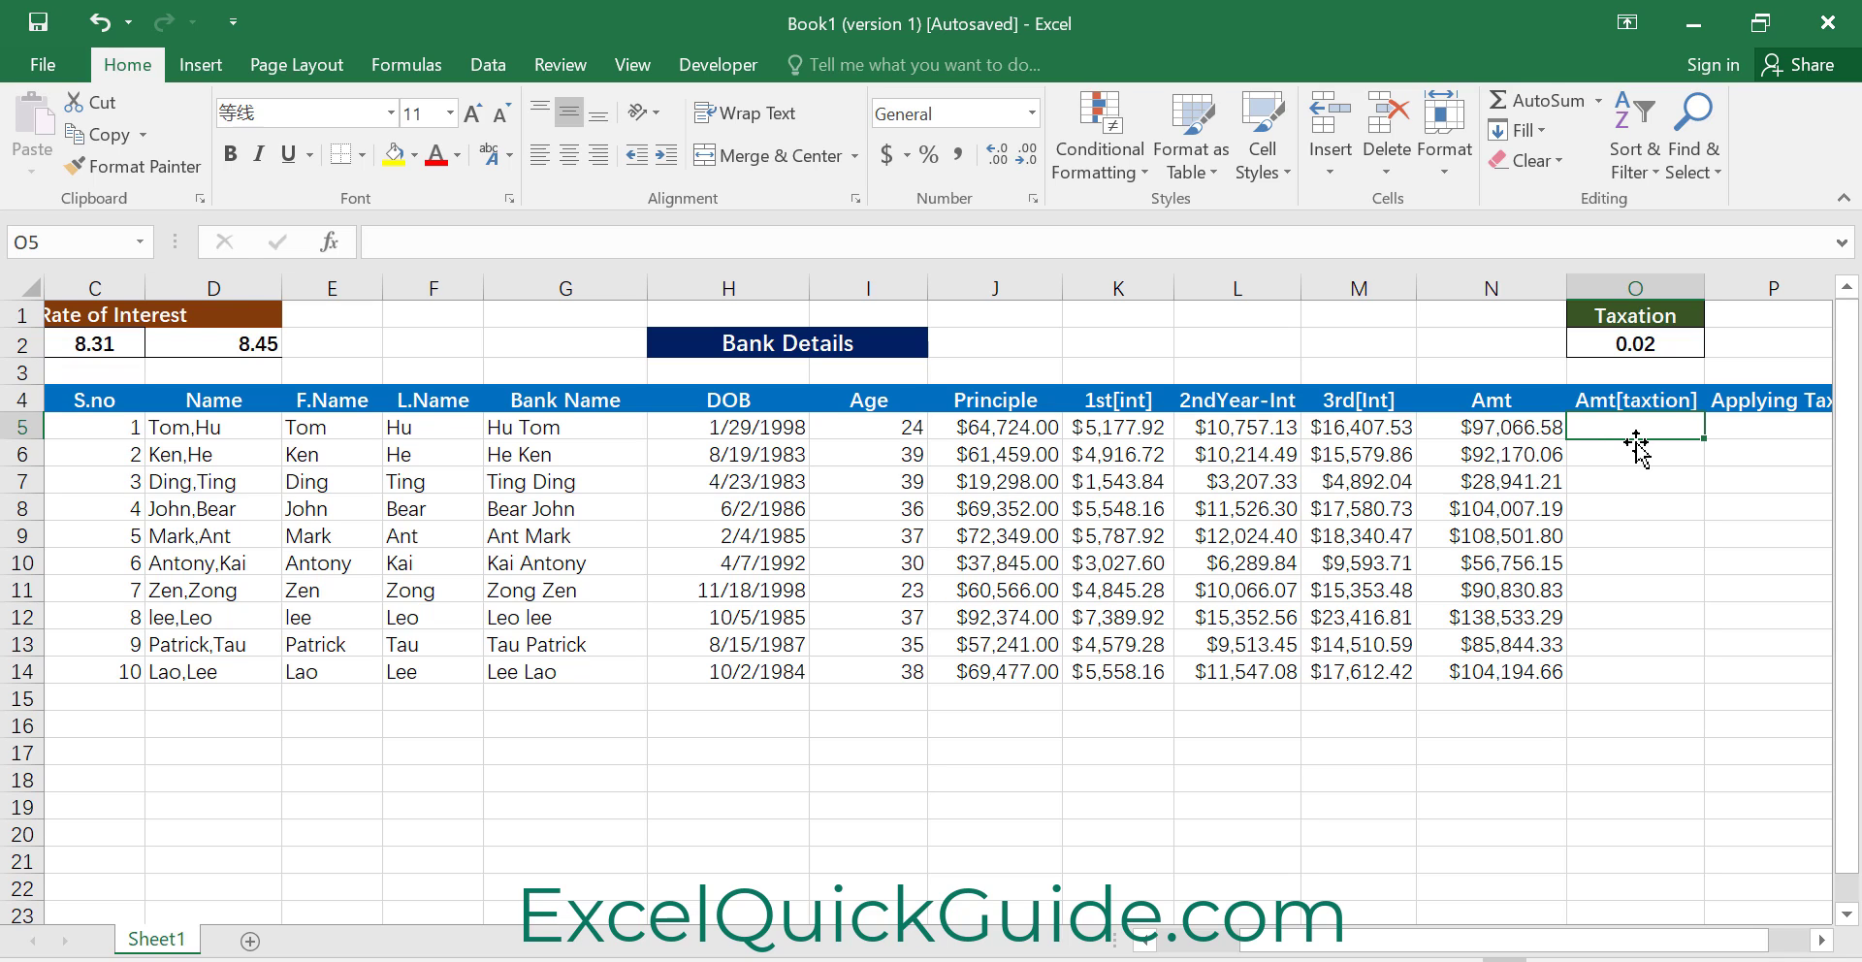
click(1639, 341)
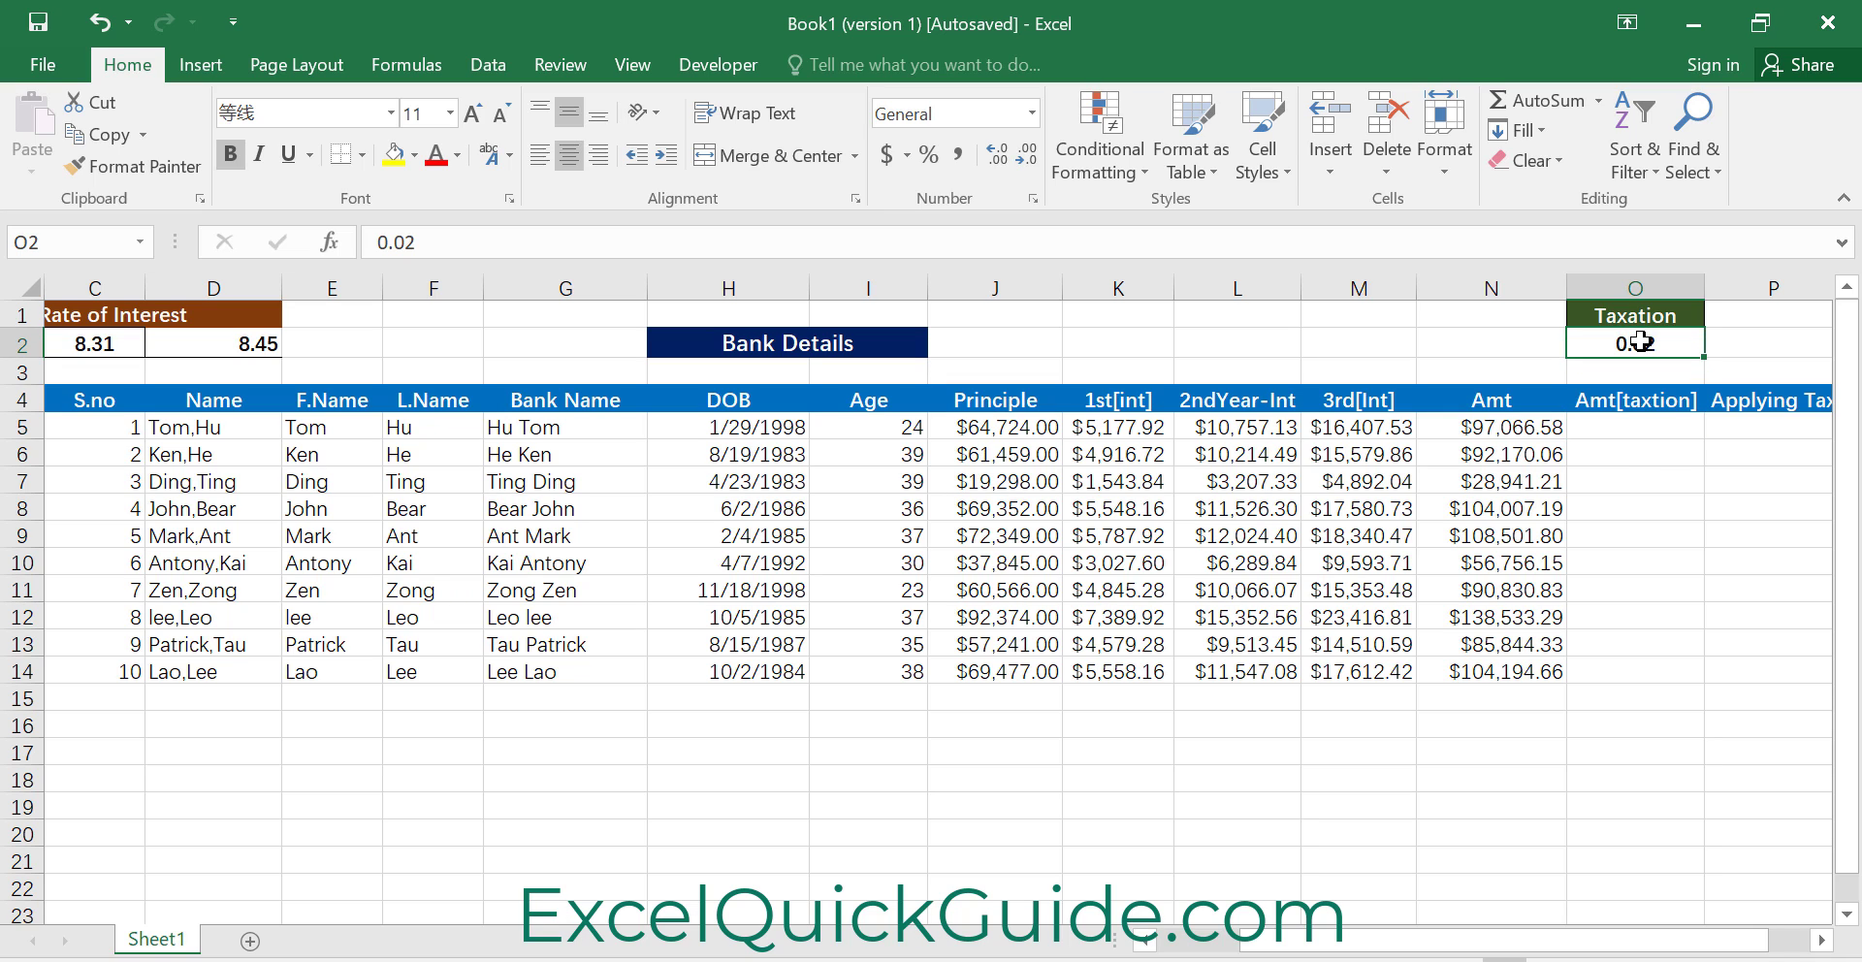
click(1617, 425)
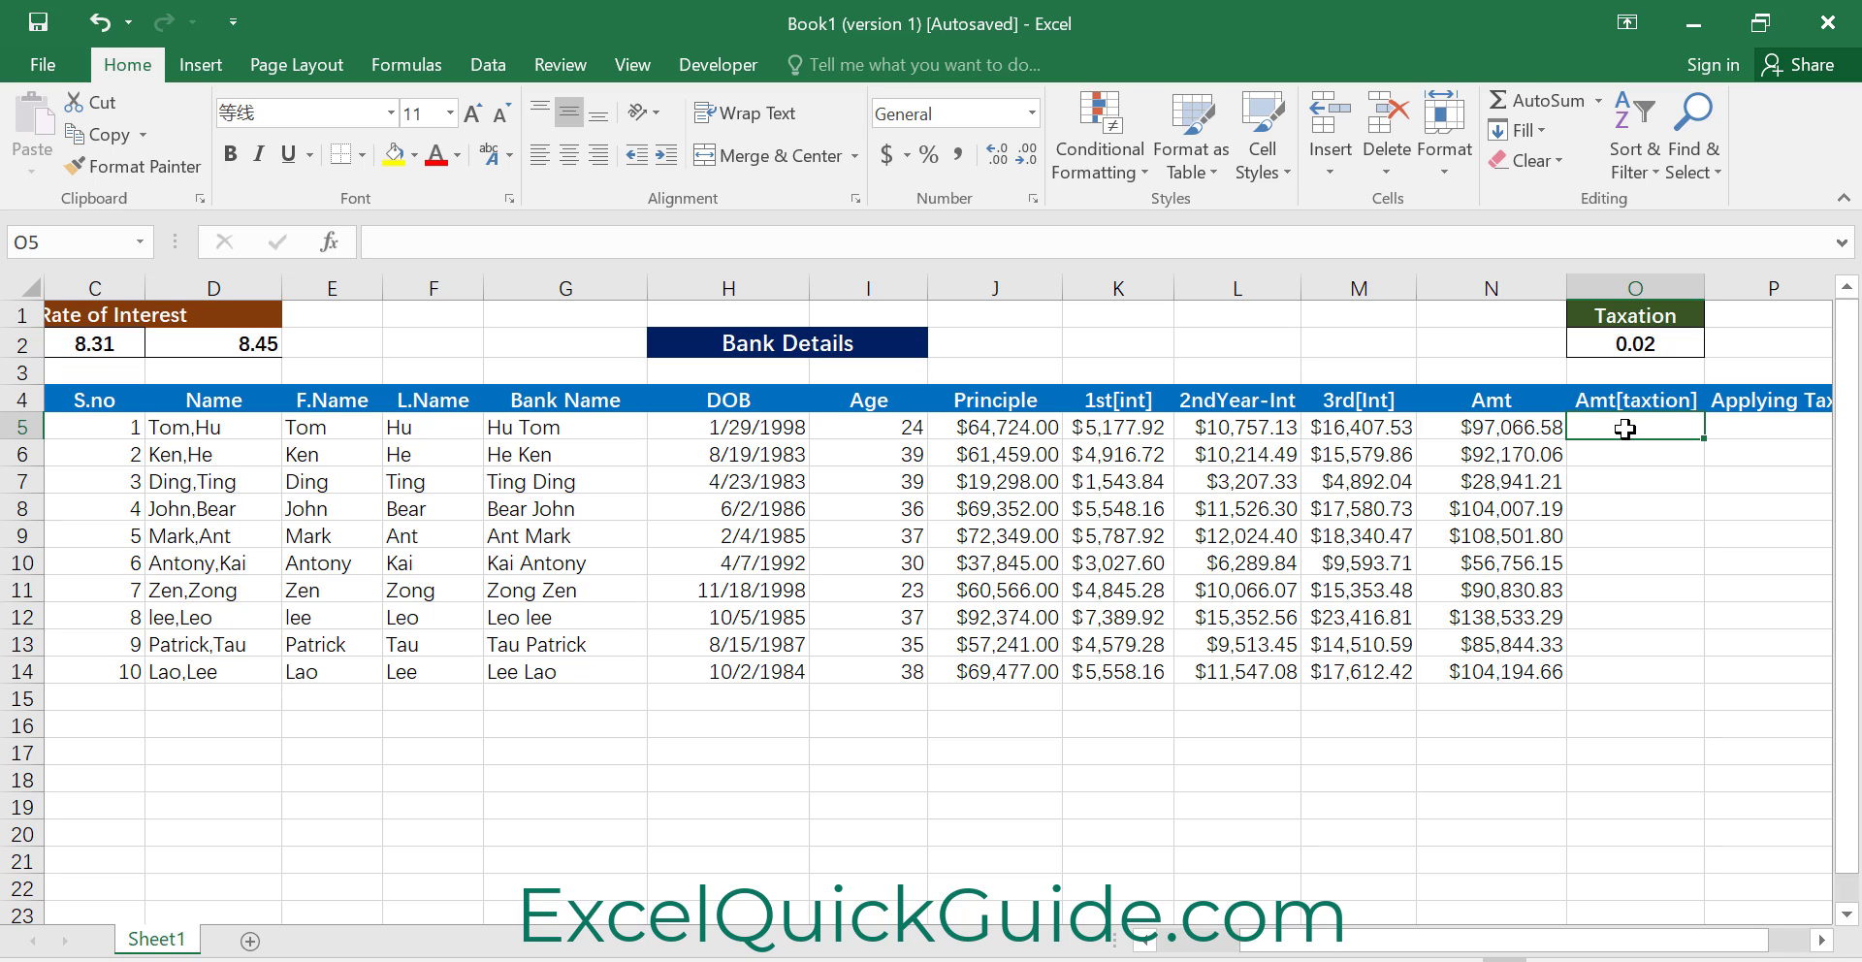
text(=)
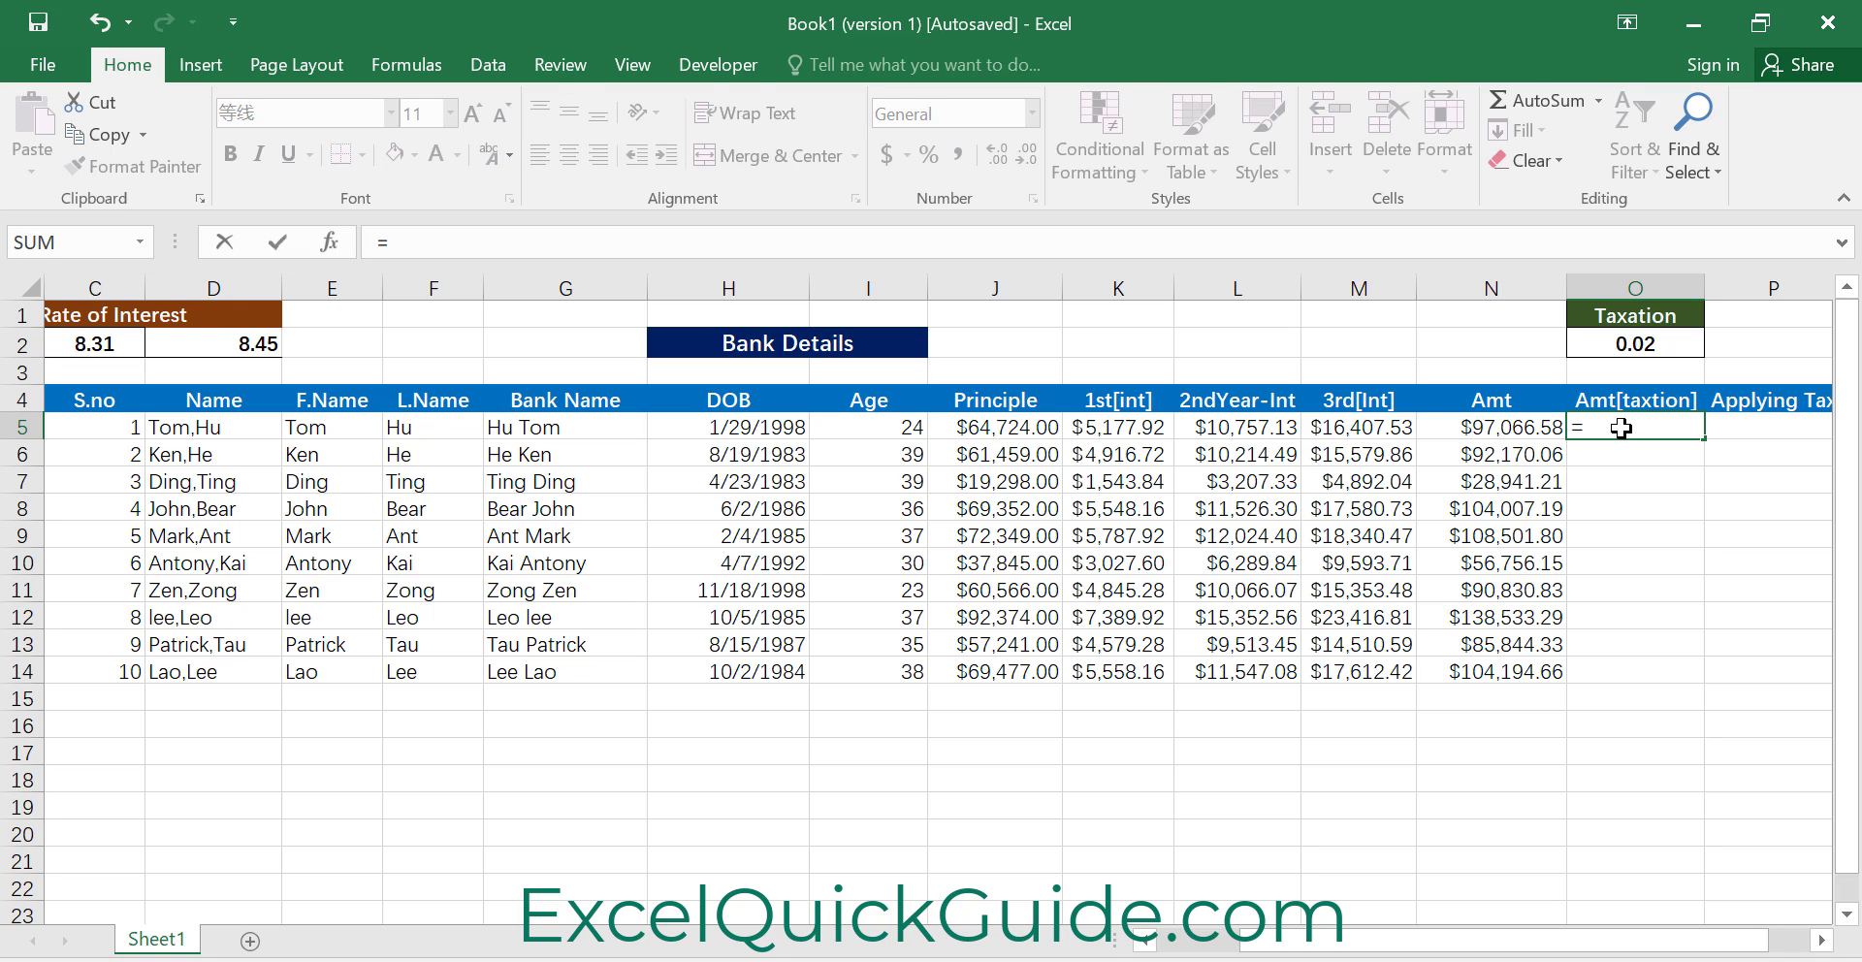
text(if)
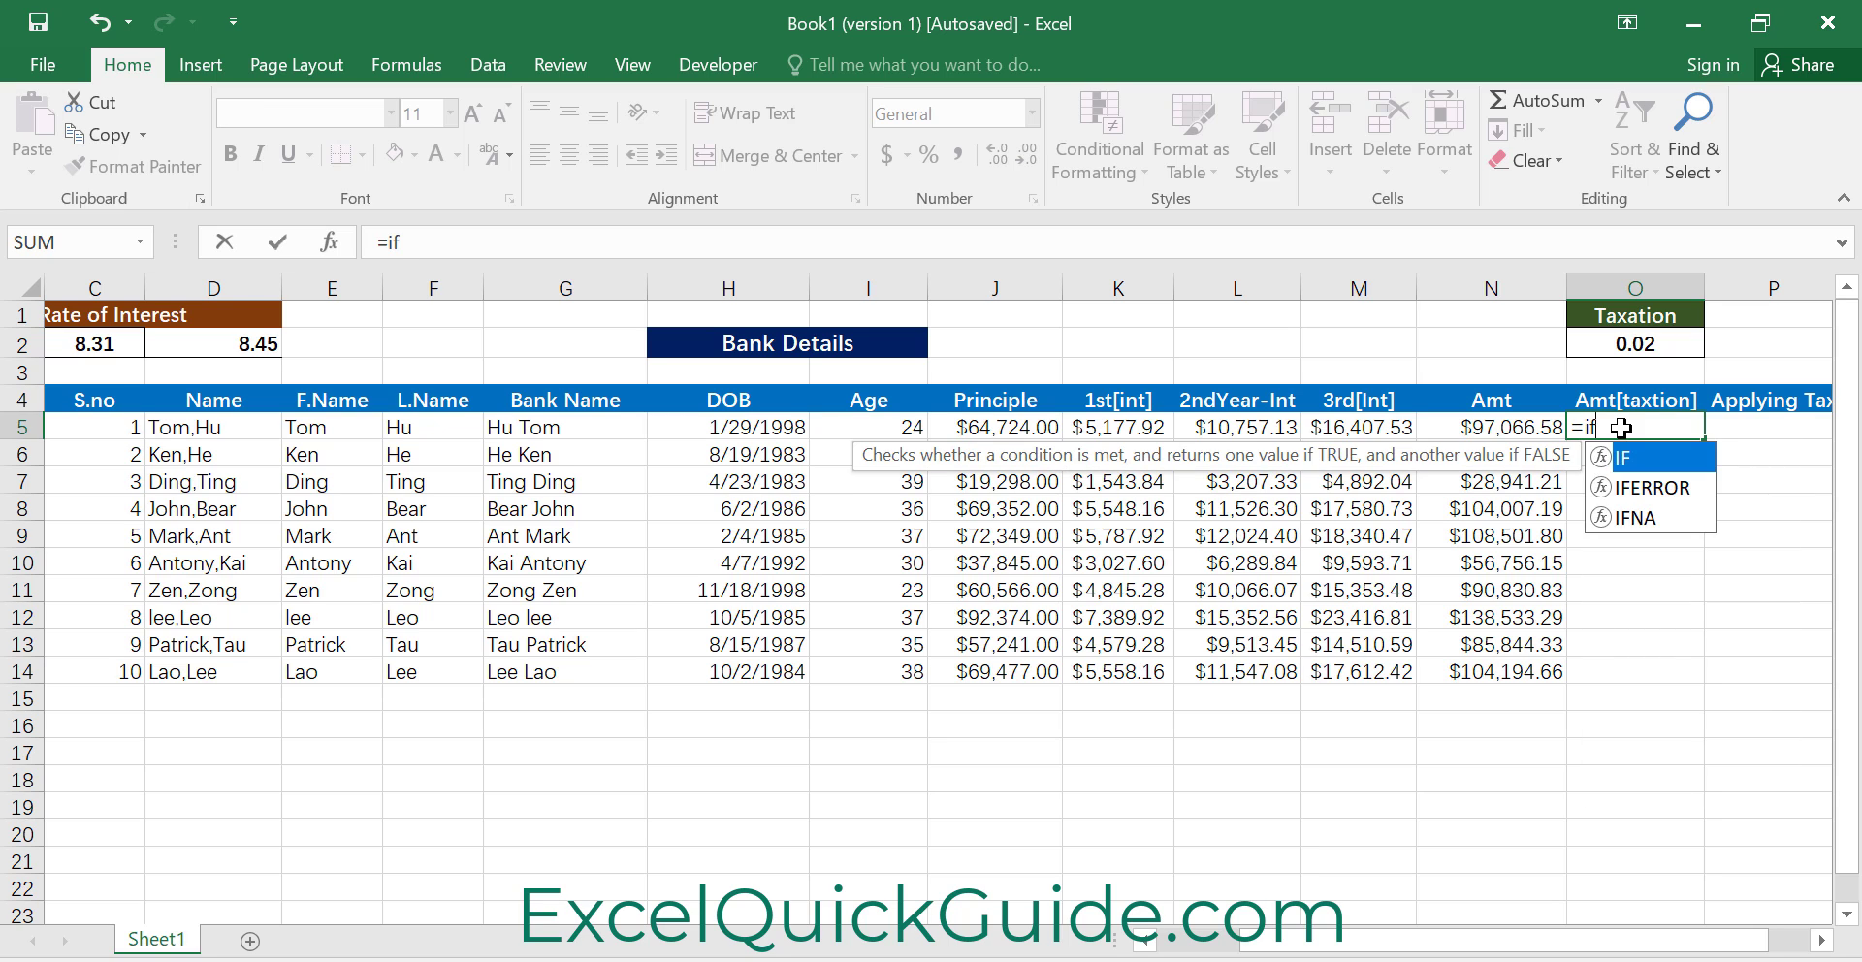
text(()
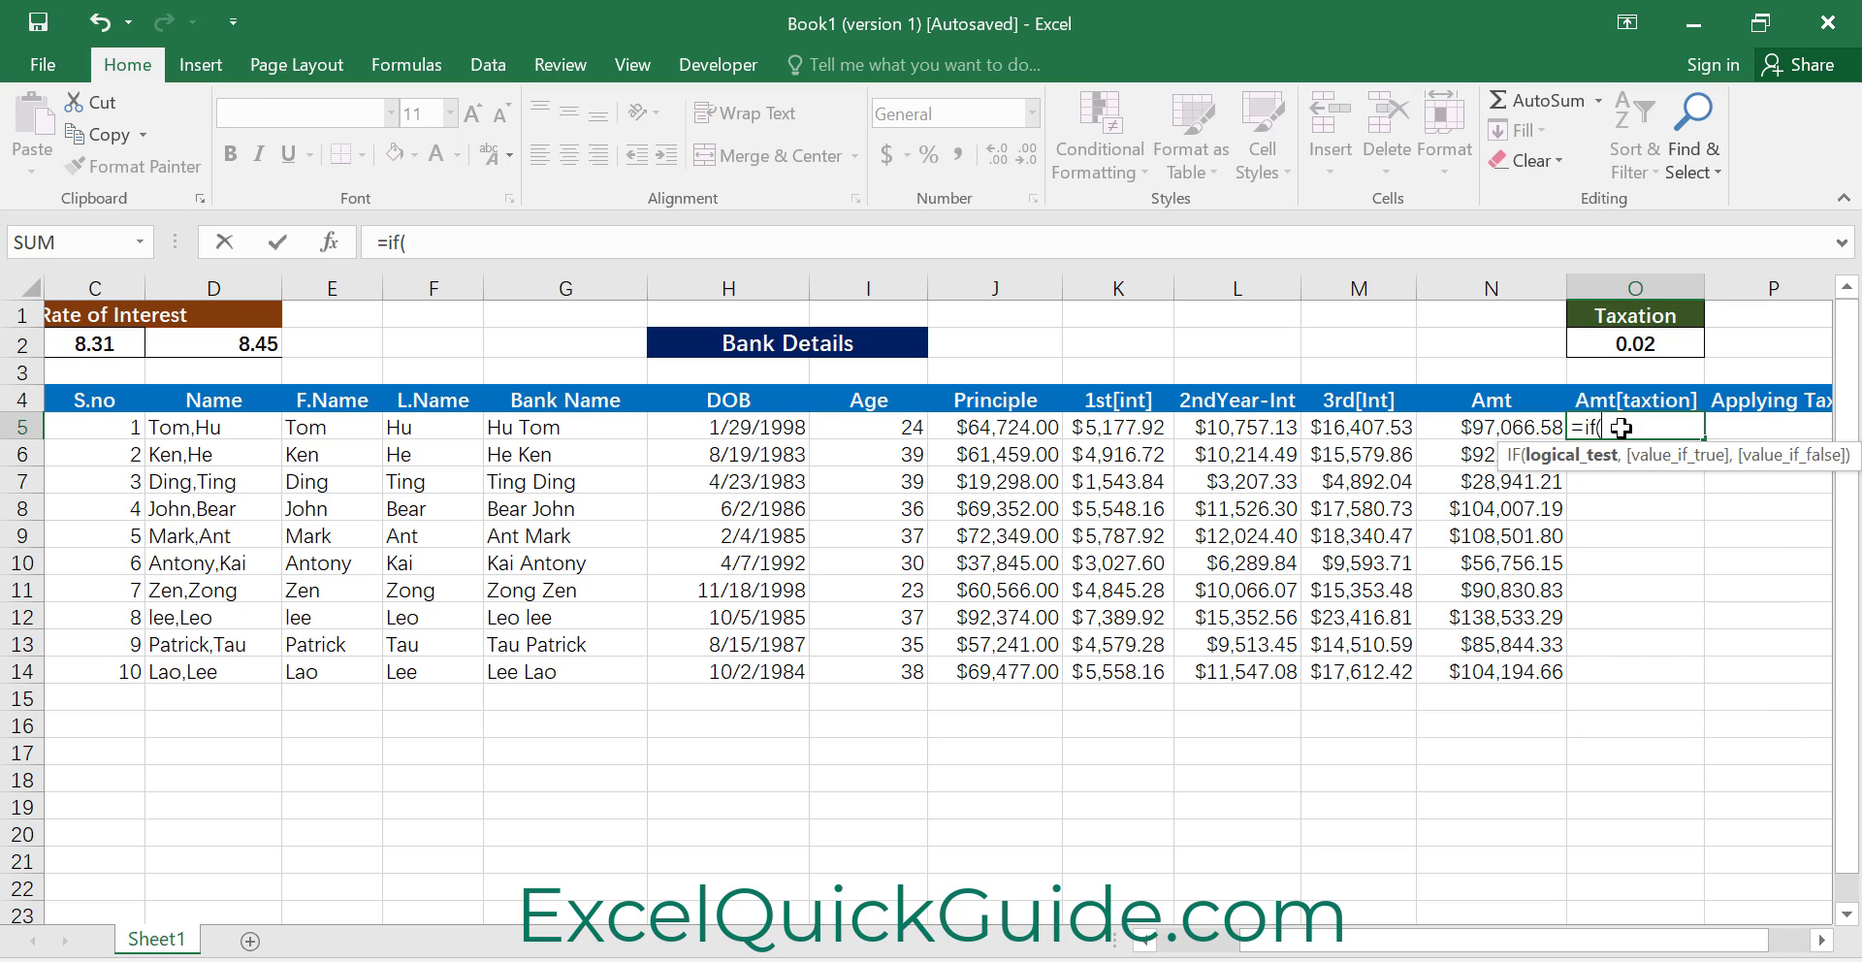
click(1481, 427)
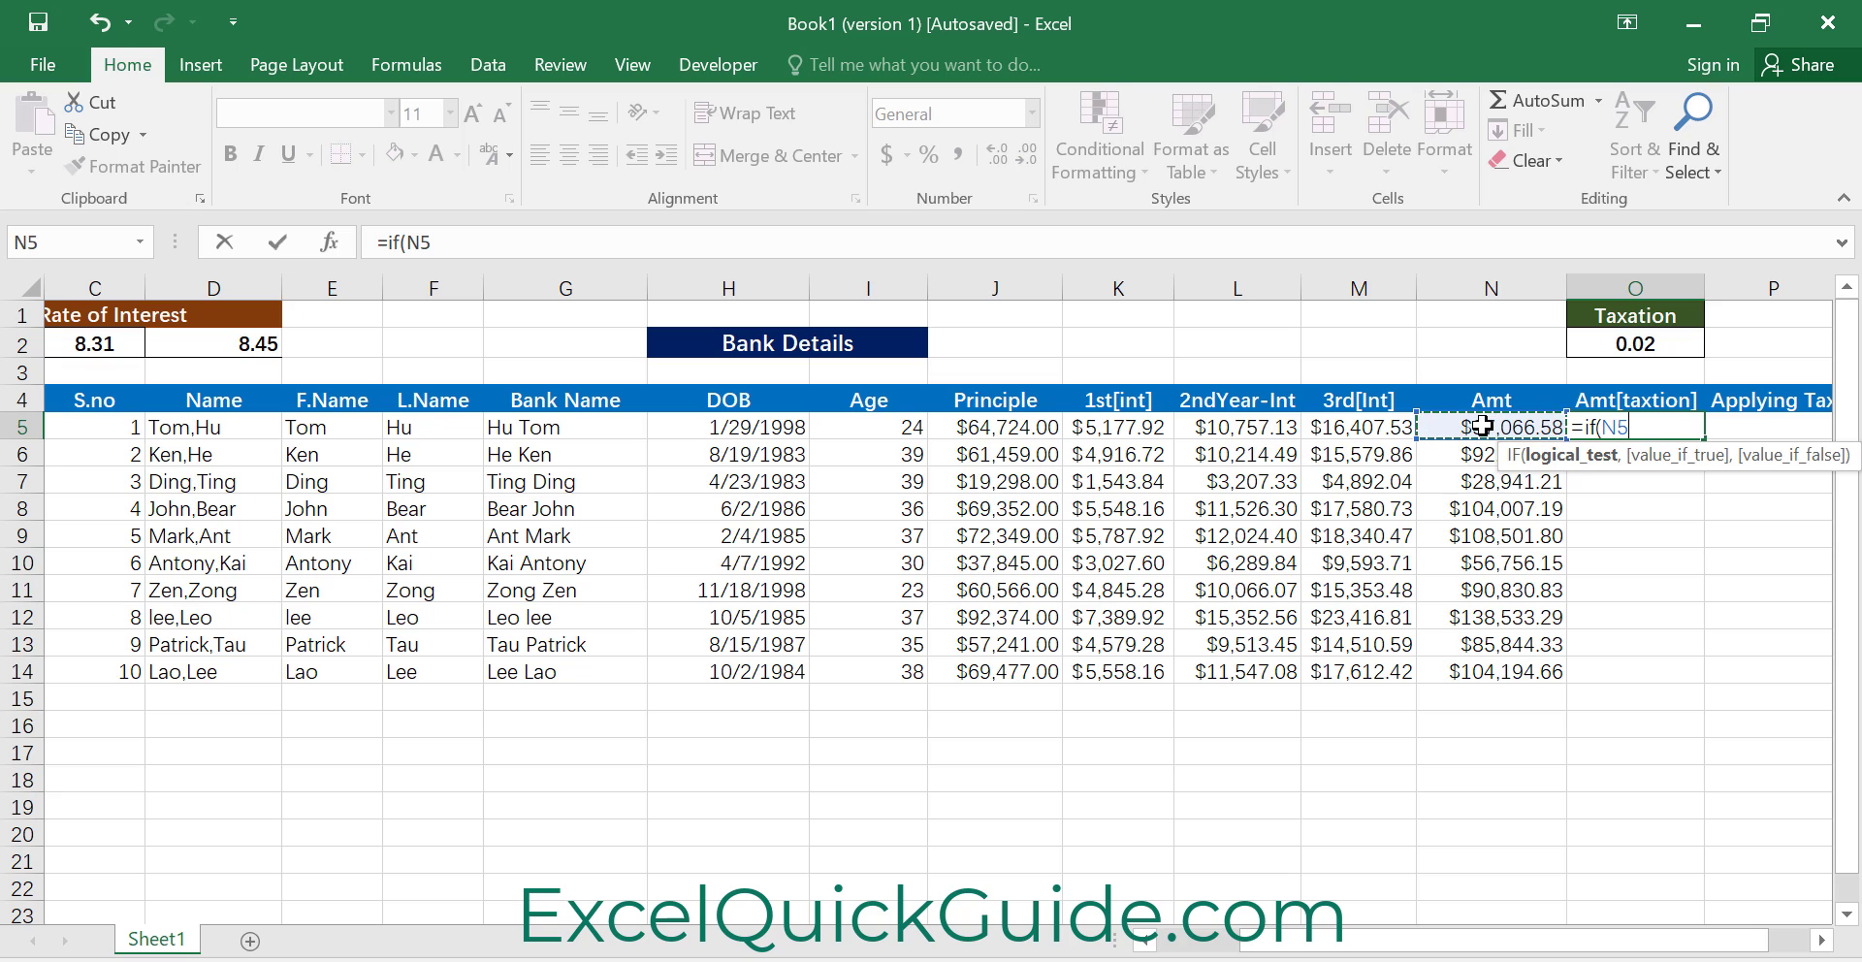
text(>95000)
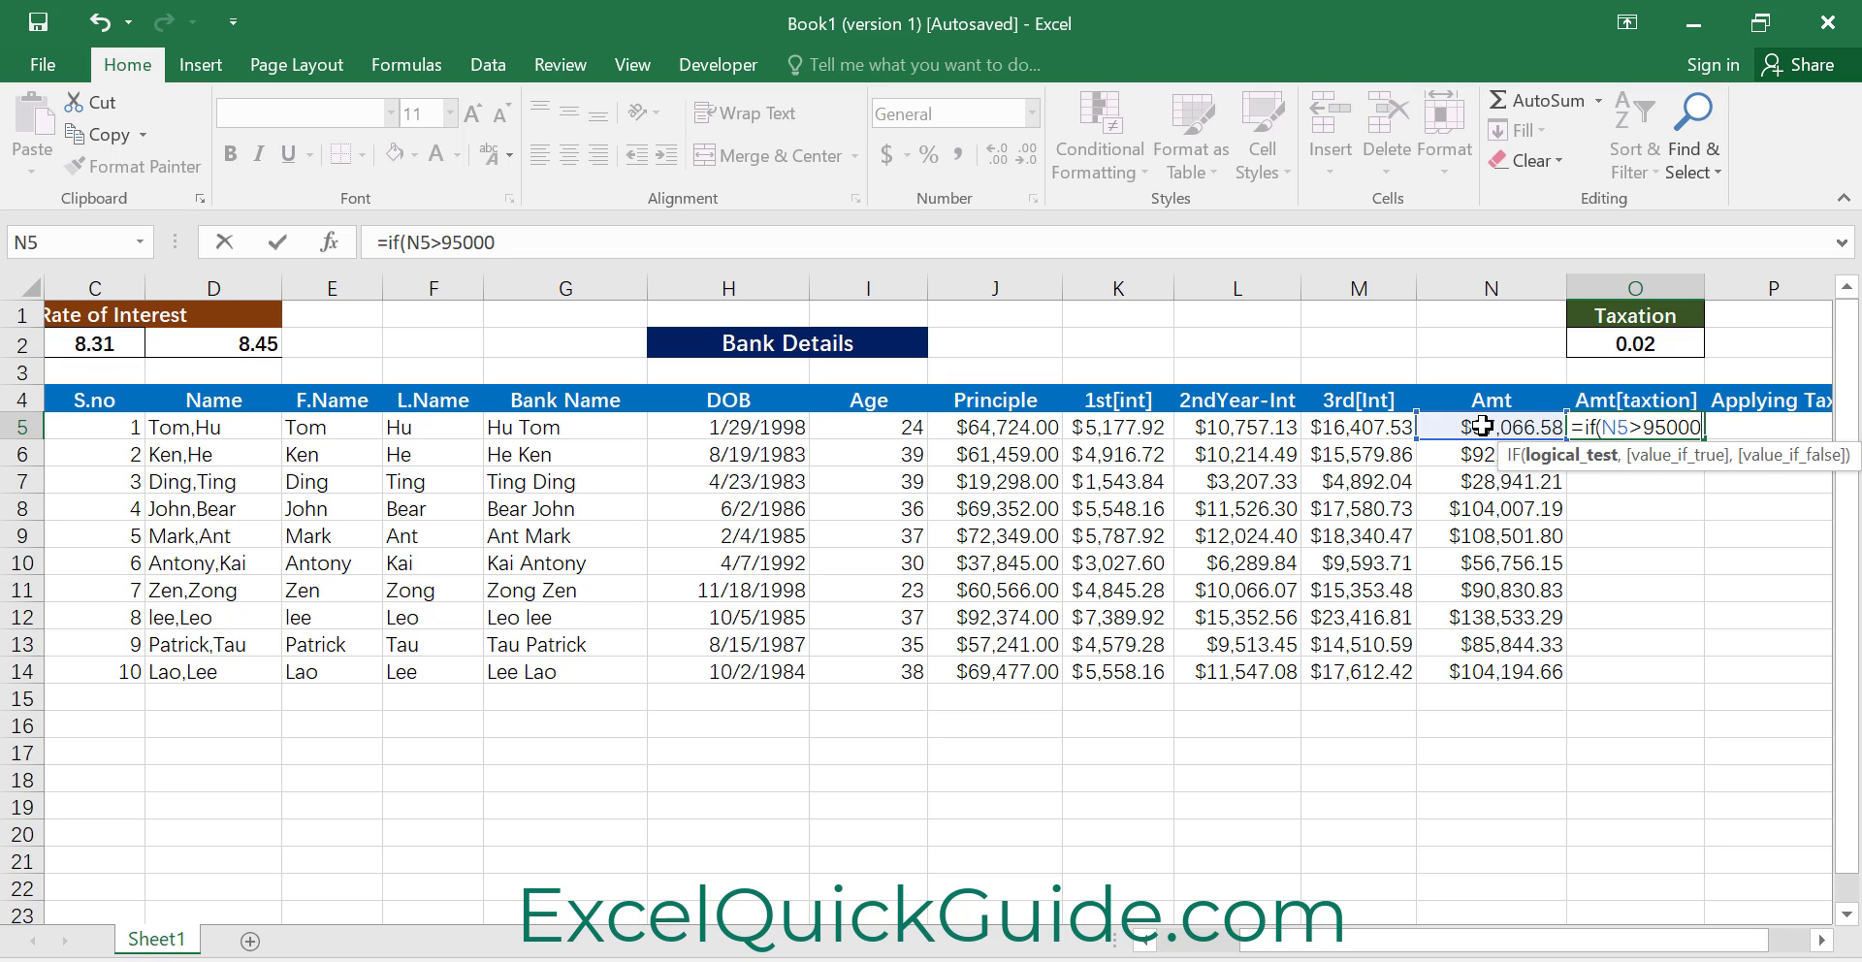
text(,")
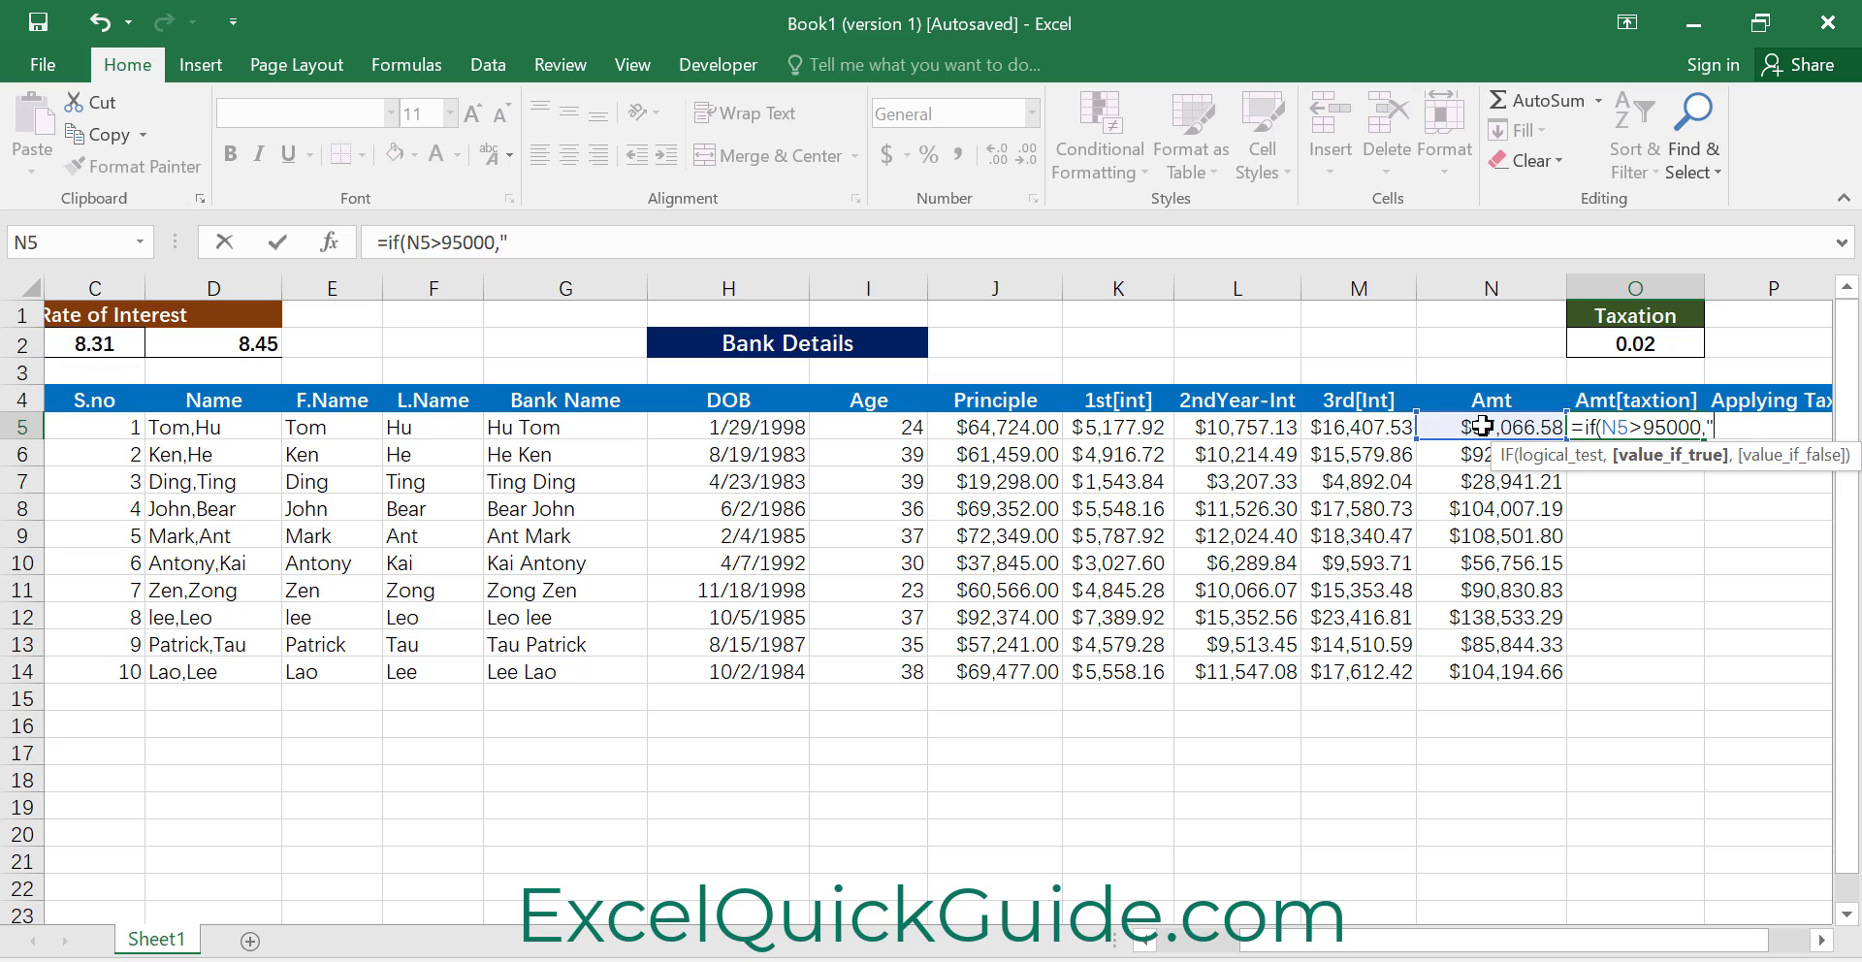
text(Tax",)
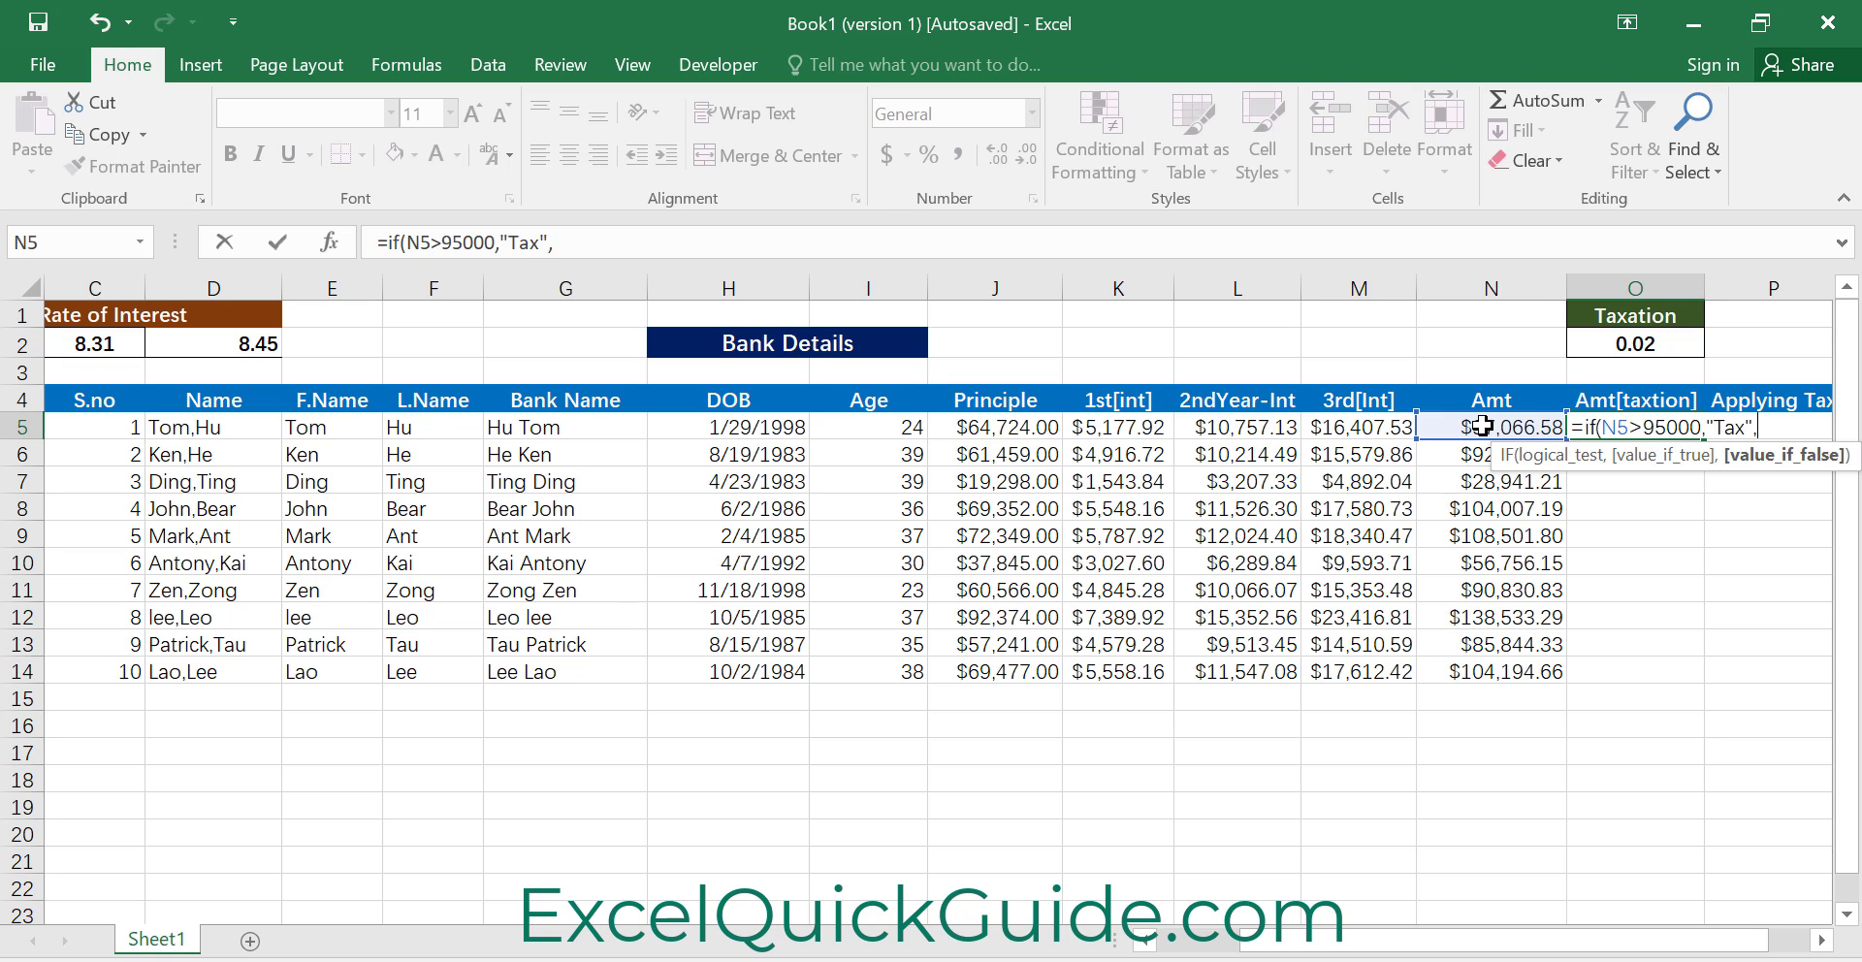
text("Notax"))
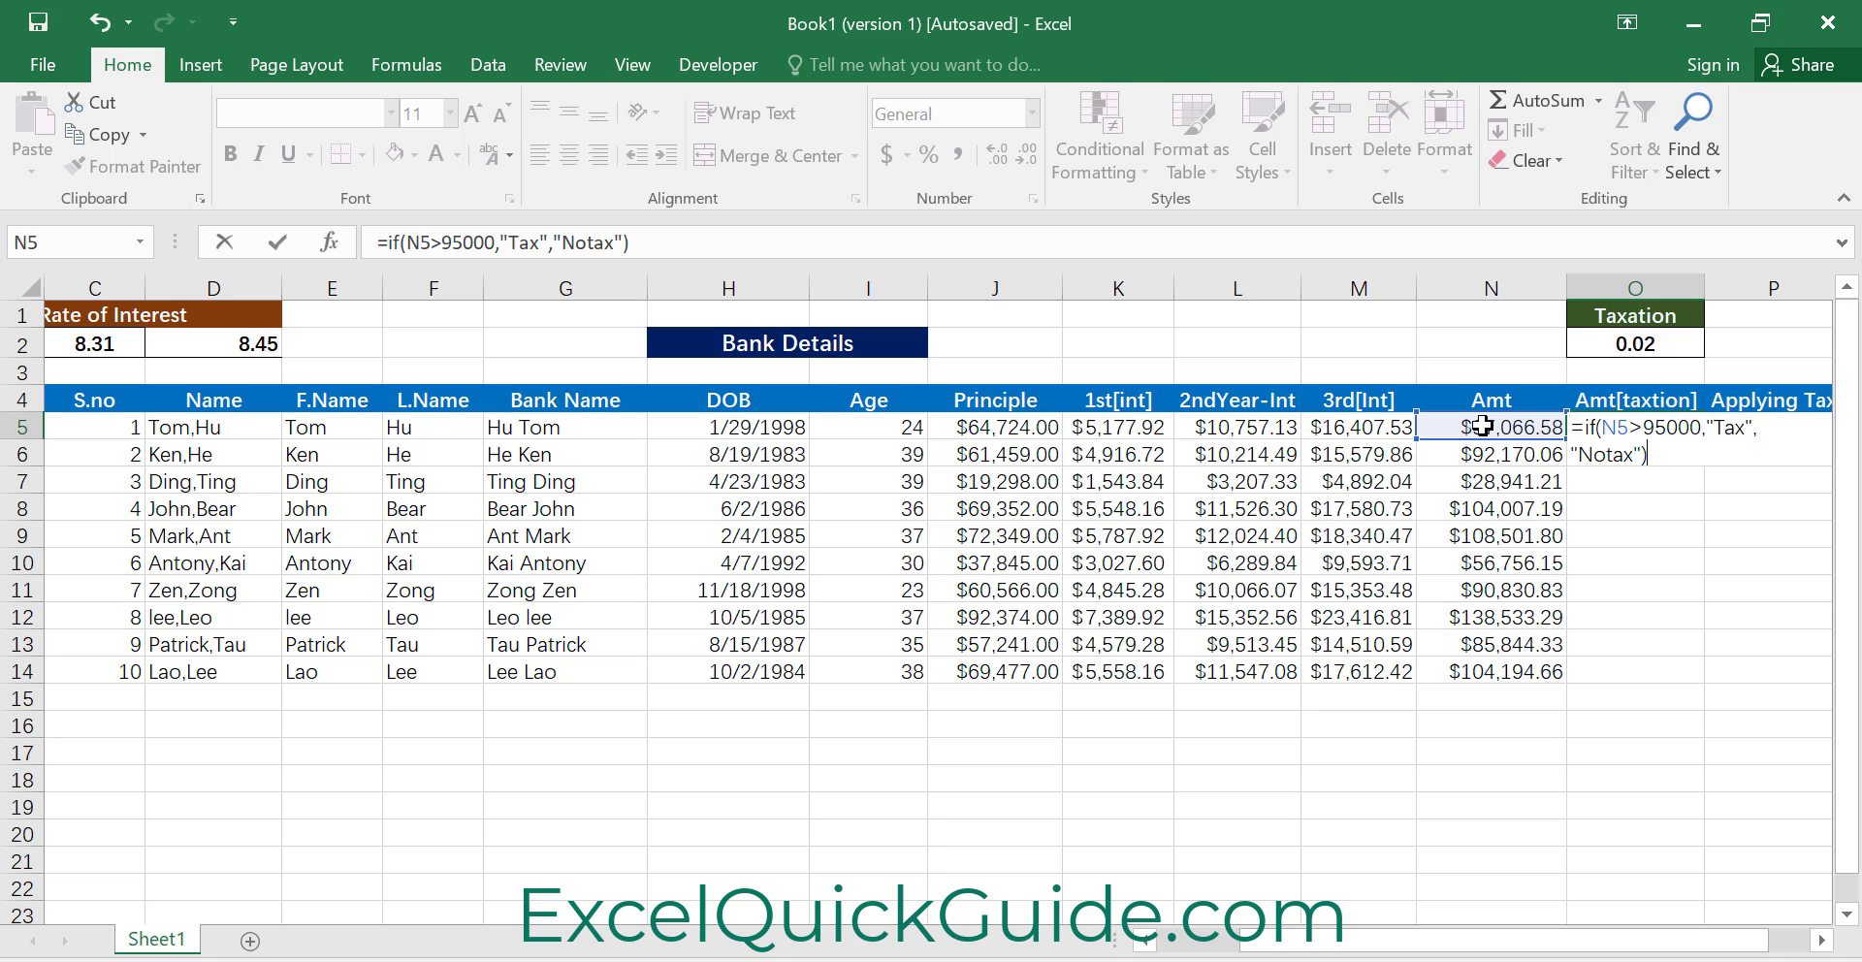
key(Return)
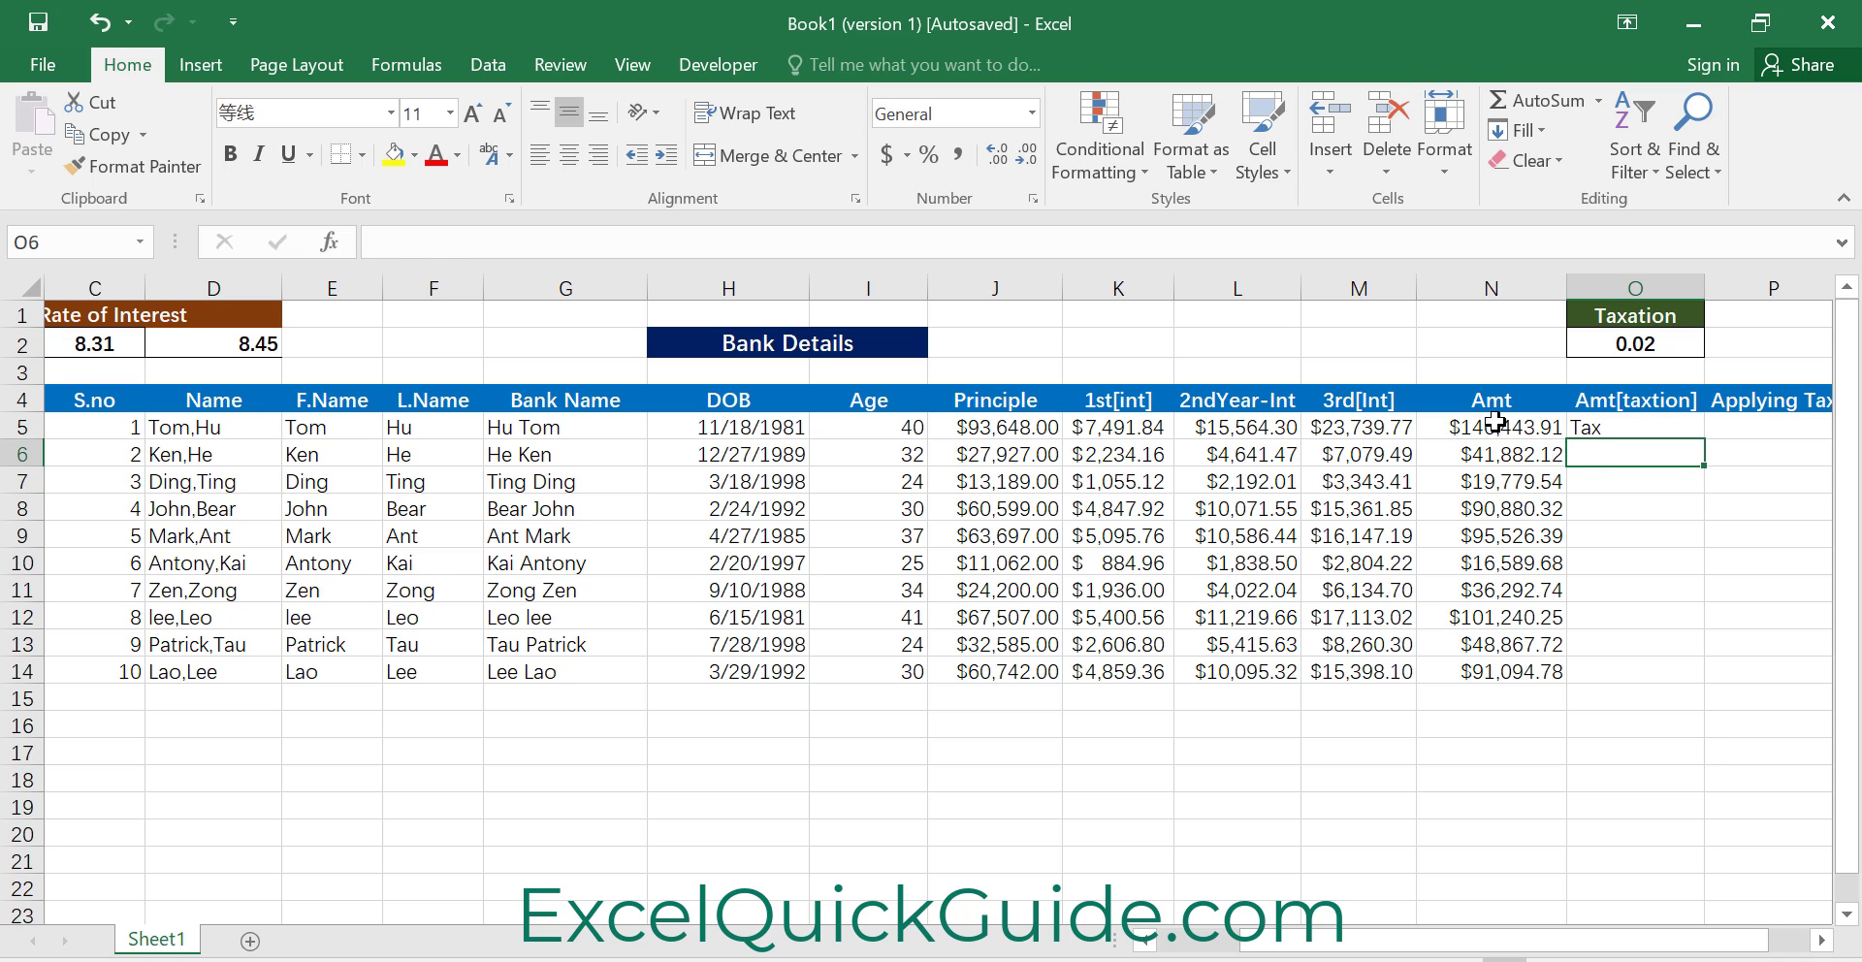
Copy the tax status formula in O5 down through row 14 and check it against the Amt column
click(1494, 427)
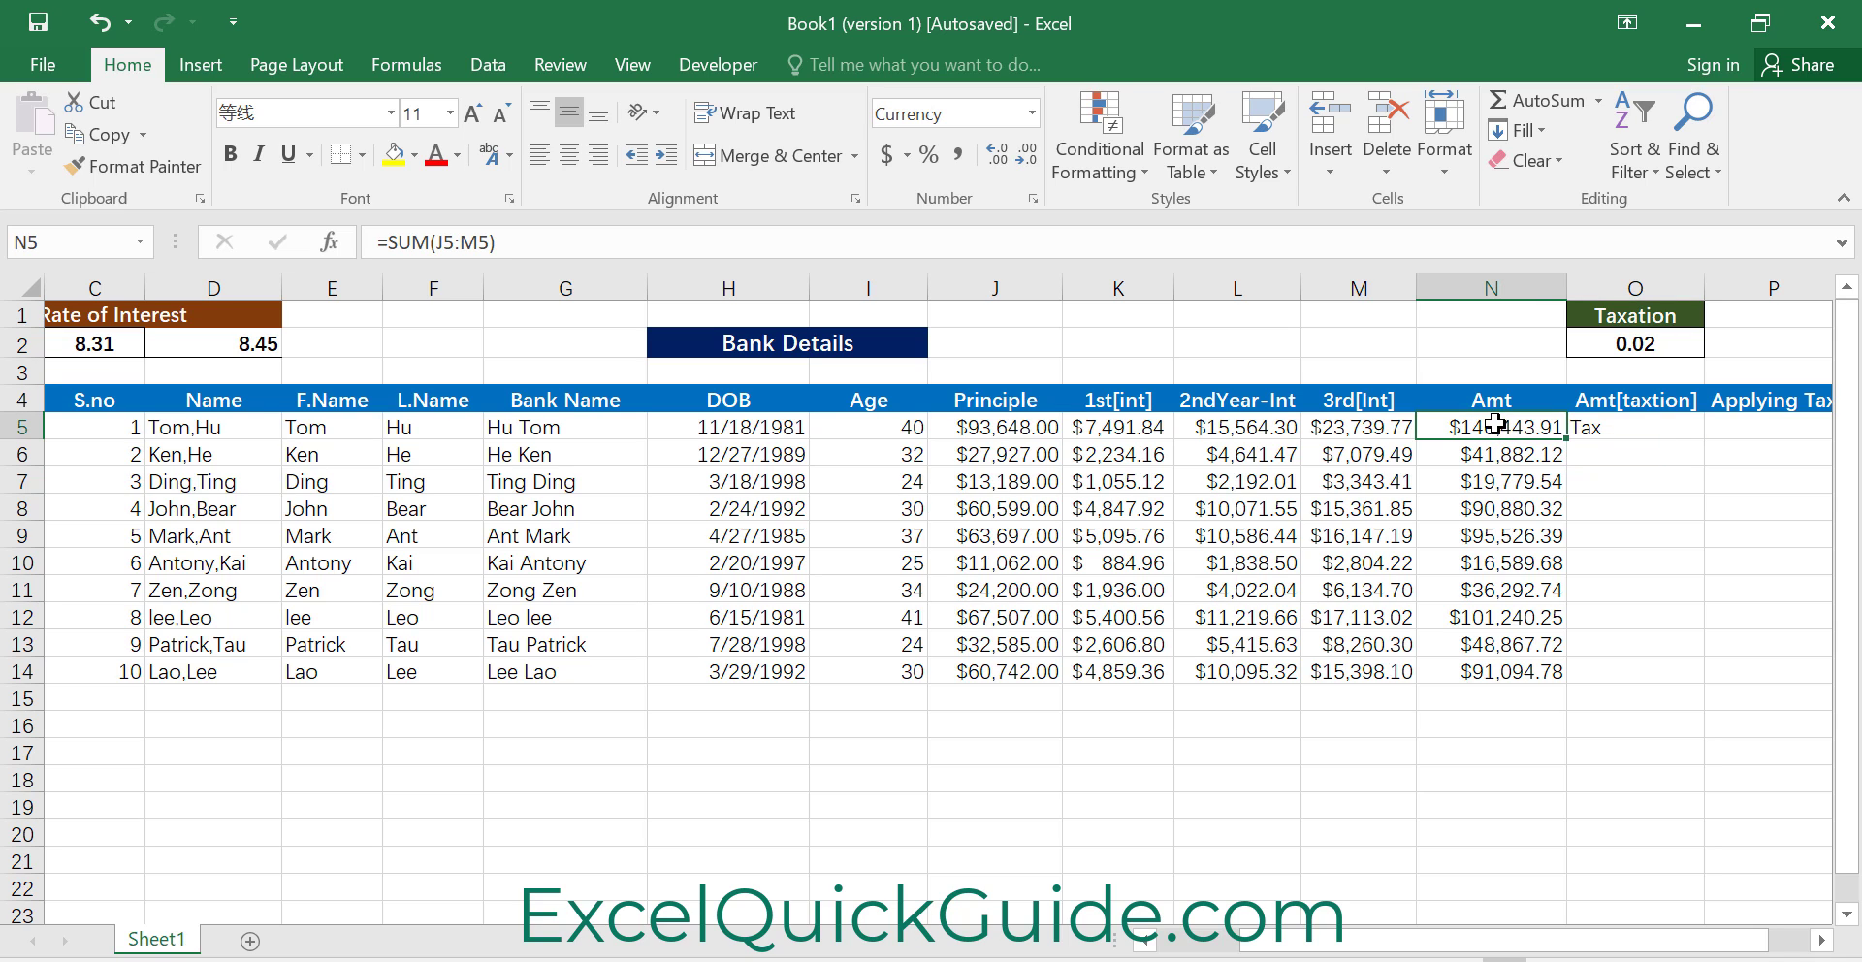
click(1655, 429)
drag(1700, 440, 1704, 680)
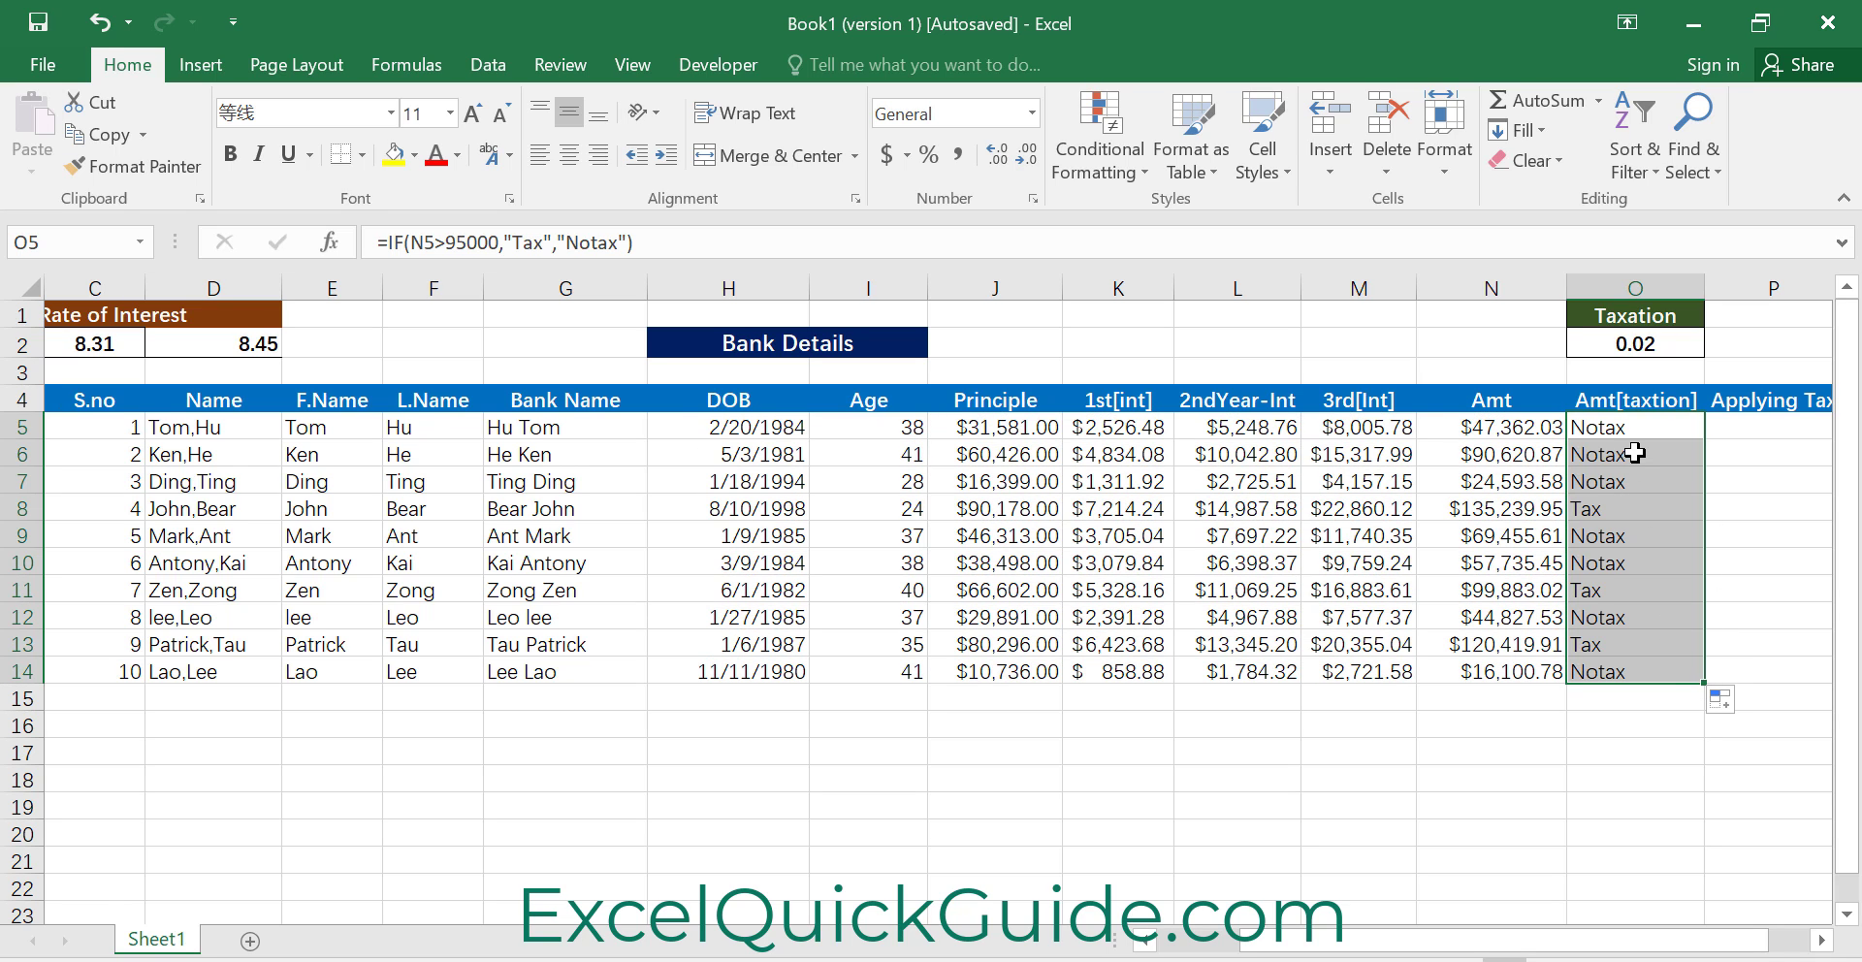
click(1504, 565)
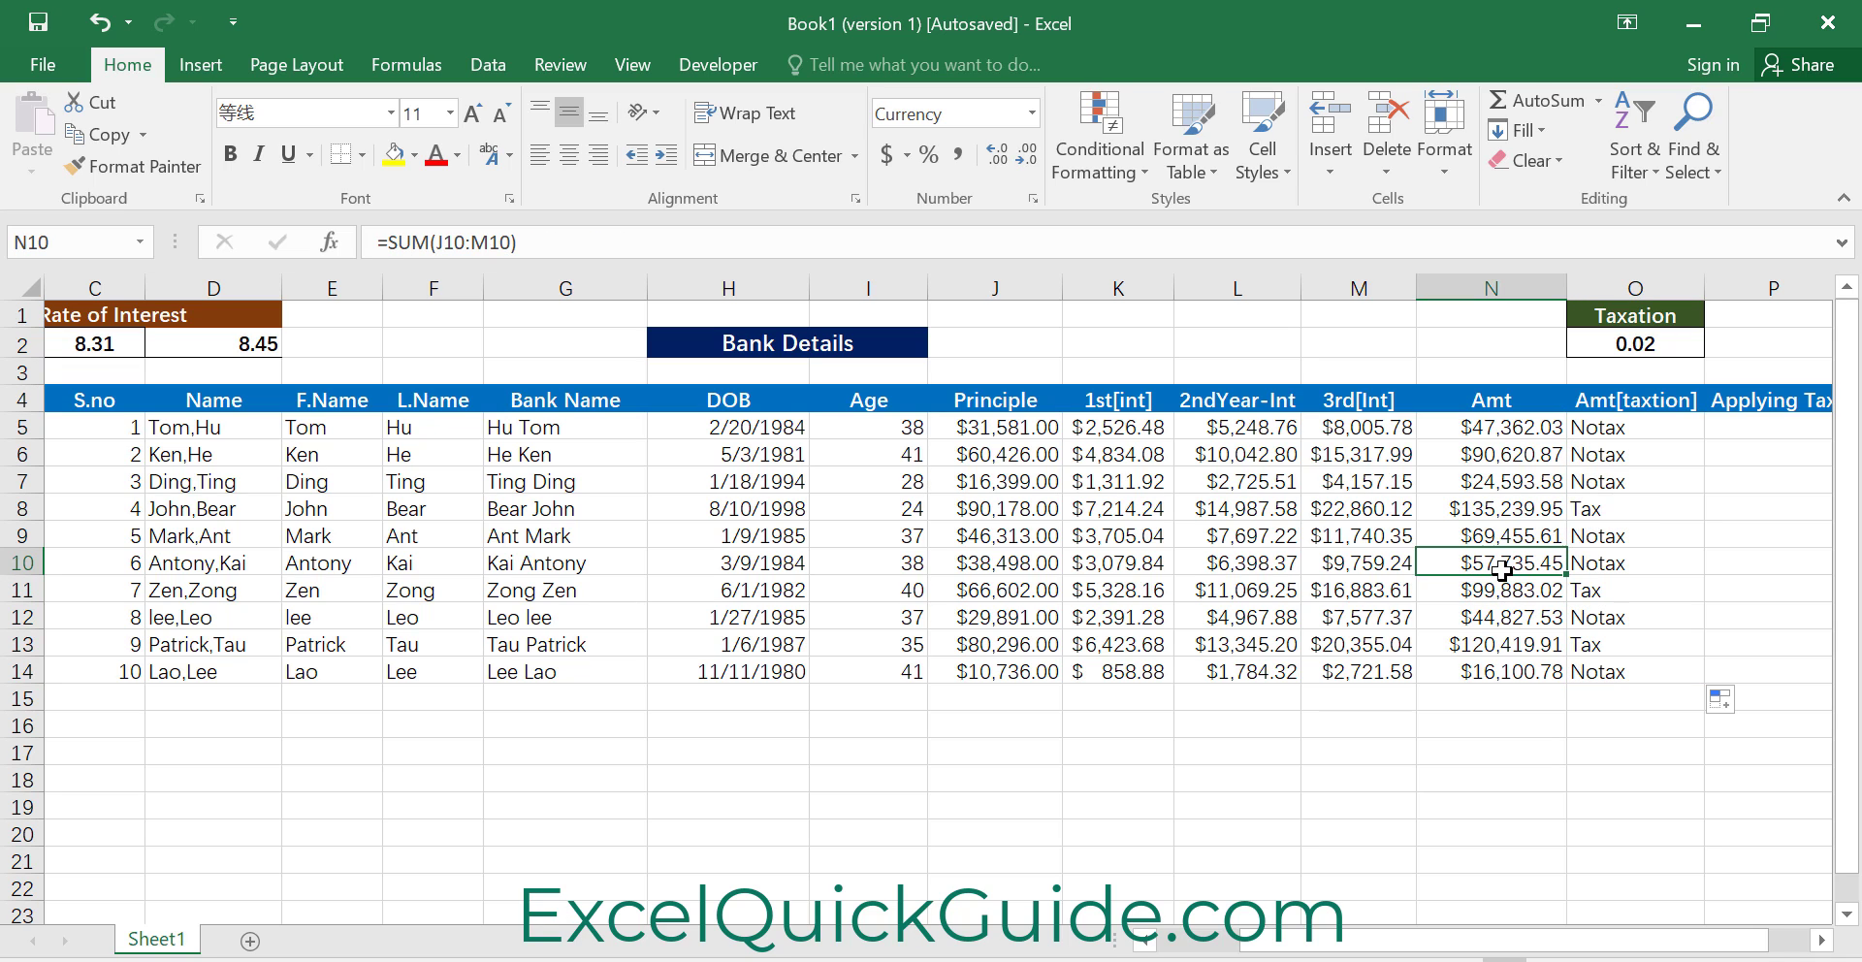
click(1611, 427)
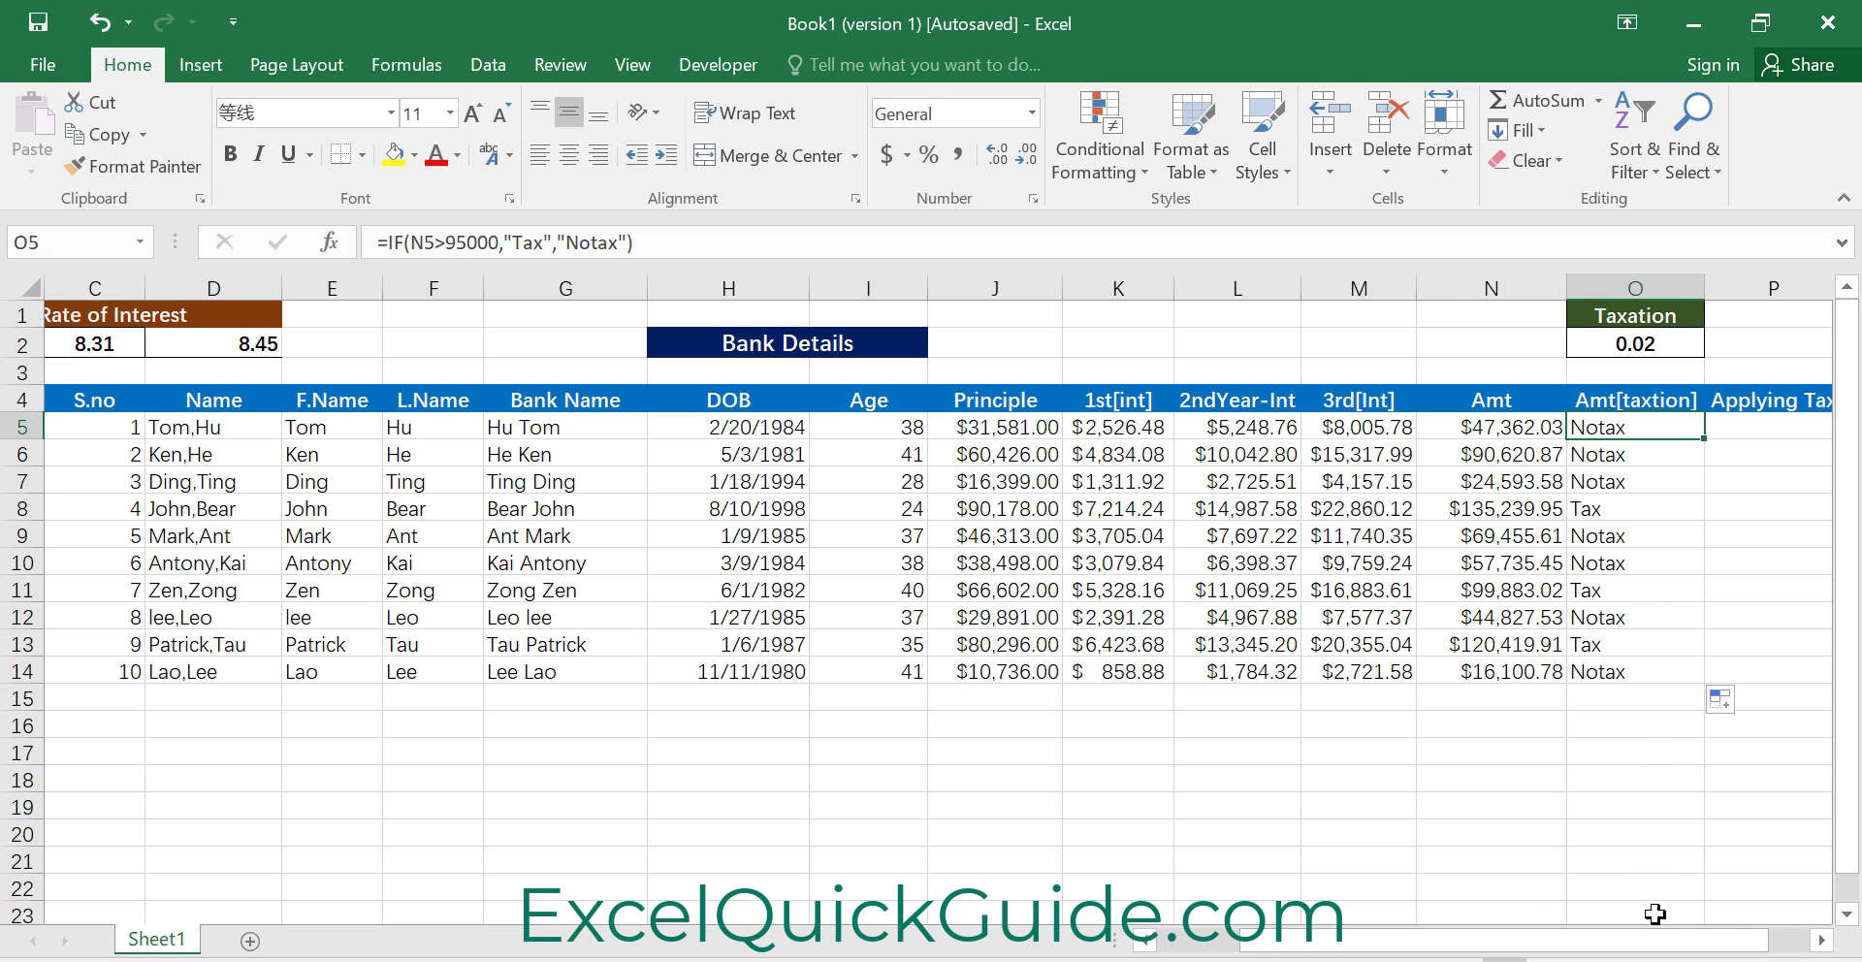
Enter the formula =IF(O5="Tax",N5-N5*0.02,N5) in P5 to deduct the tax from the first row's amount when it is taxable
click(1821, 939)
click(1822, 940)
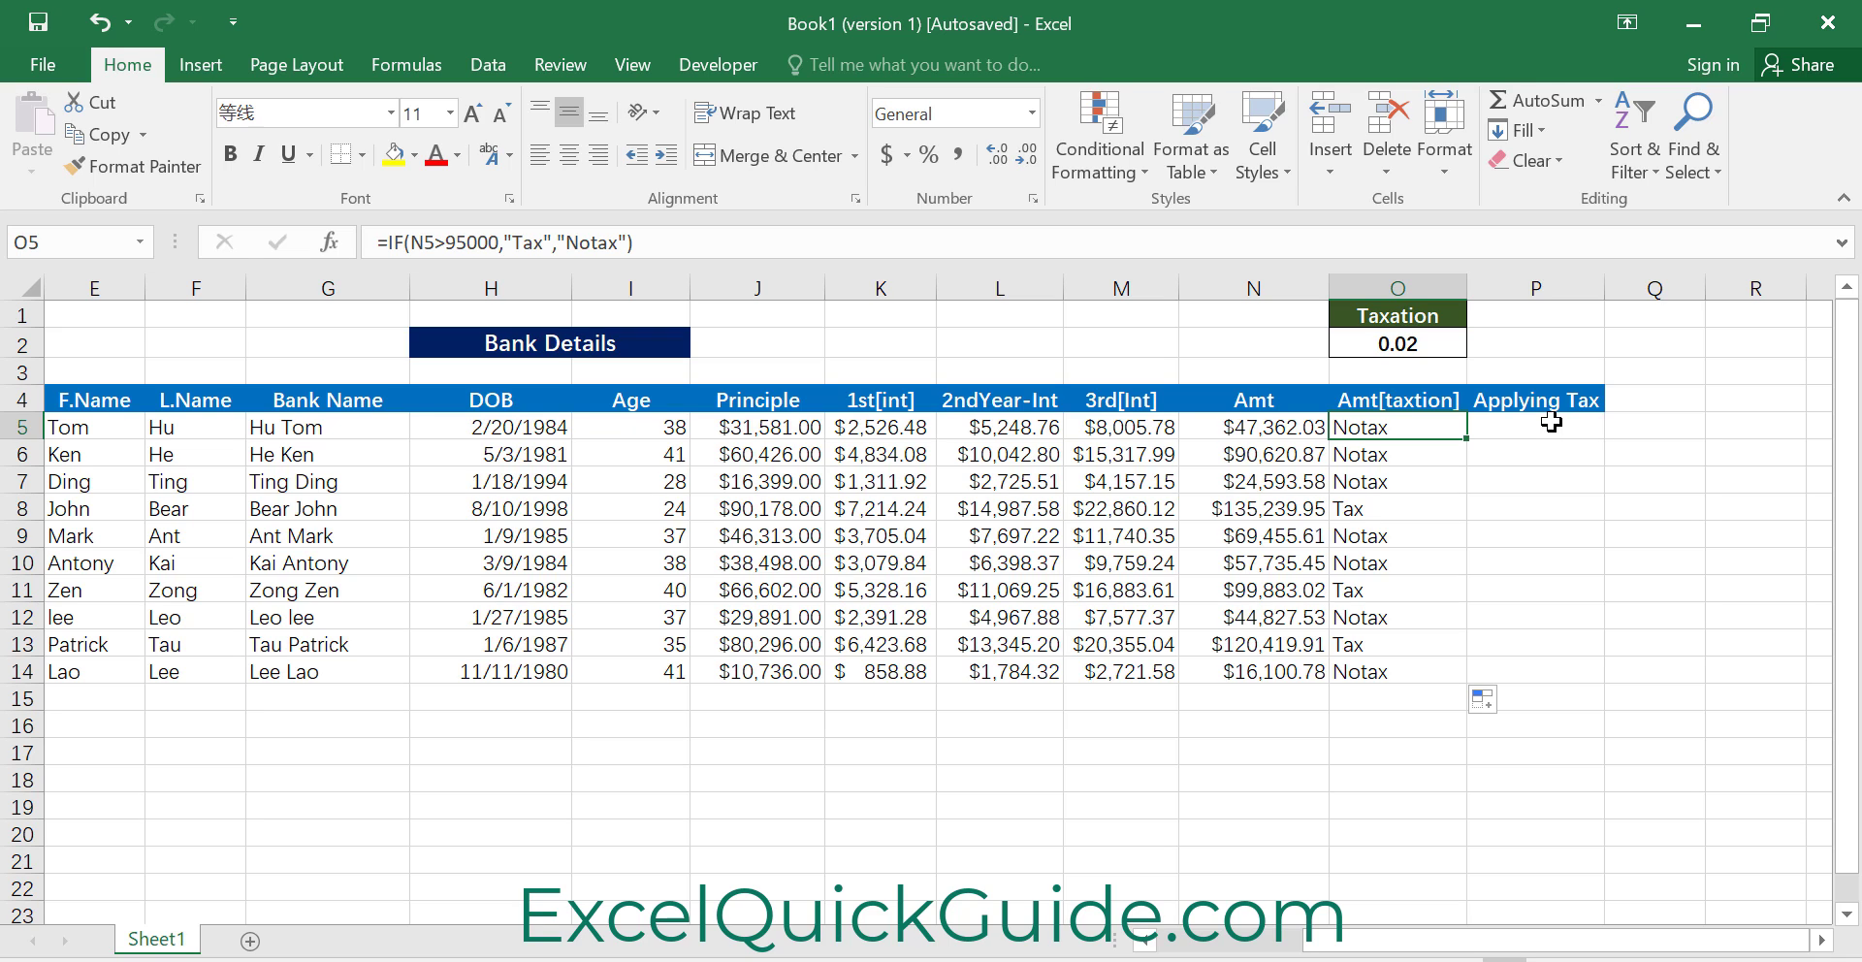
click(1399, 341)
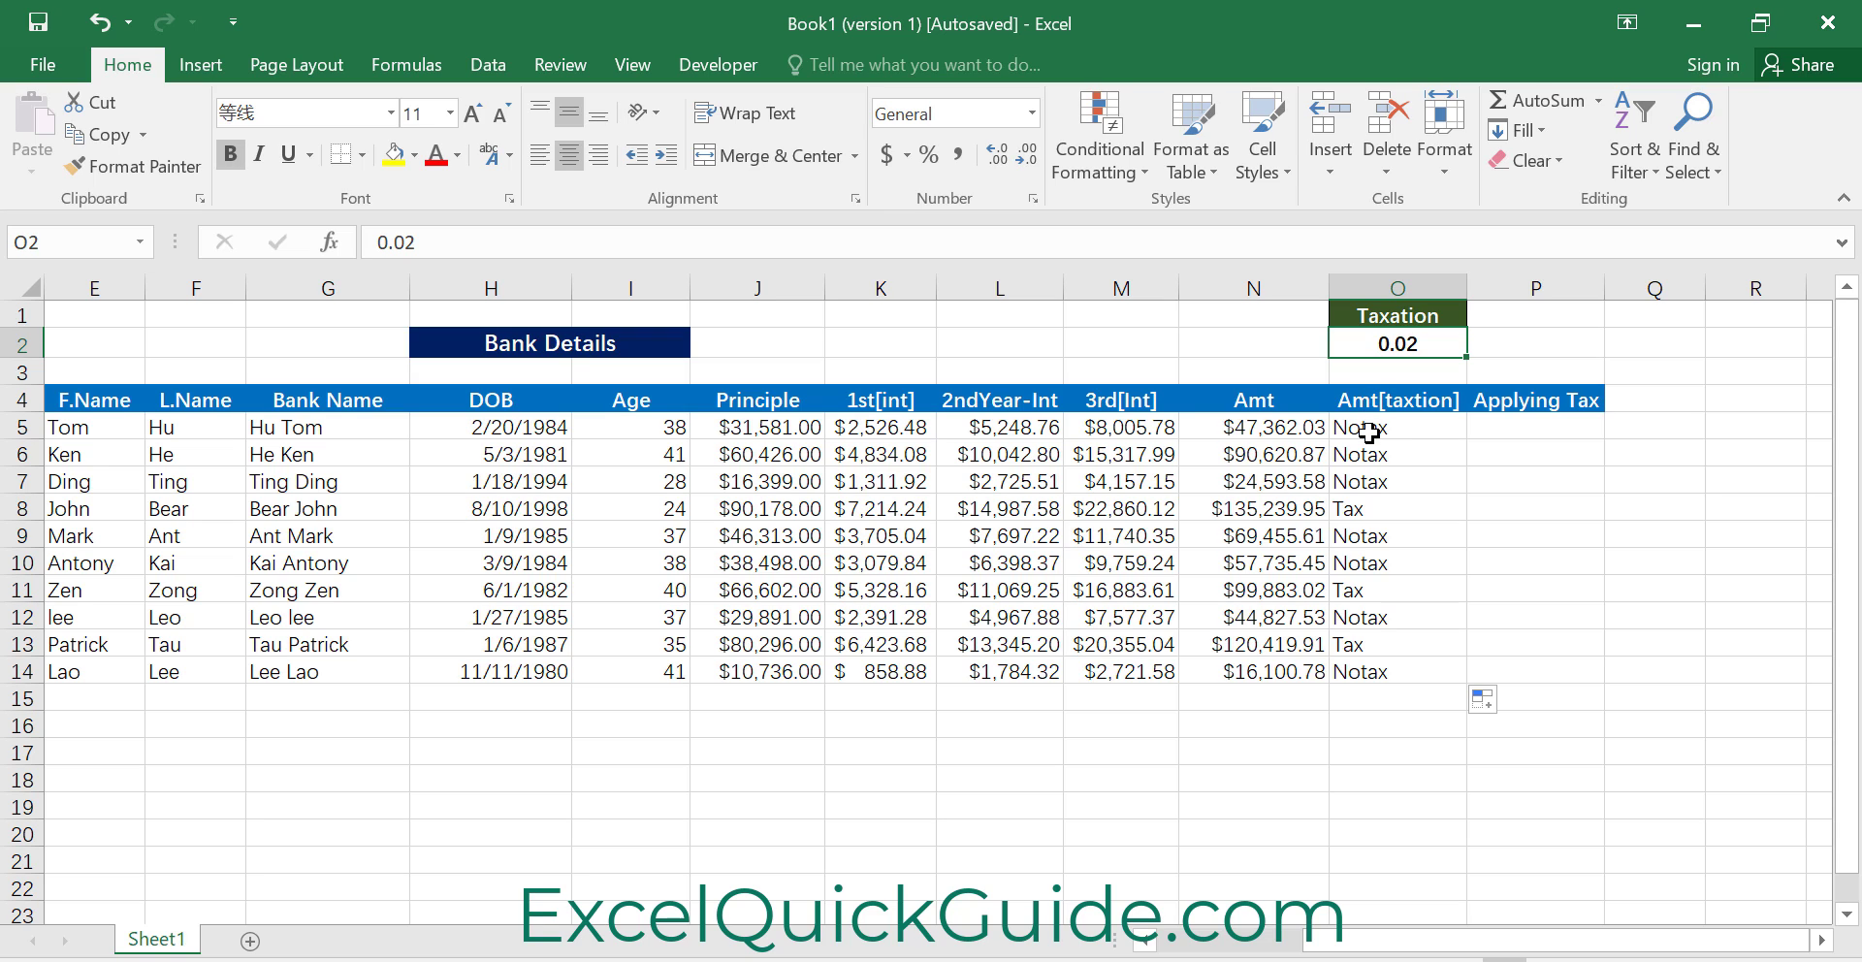
click(1515, 425)
text(=)
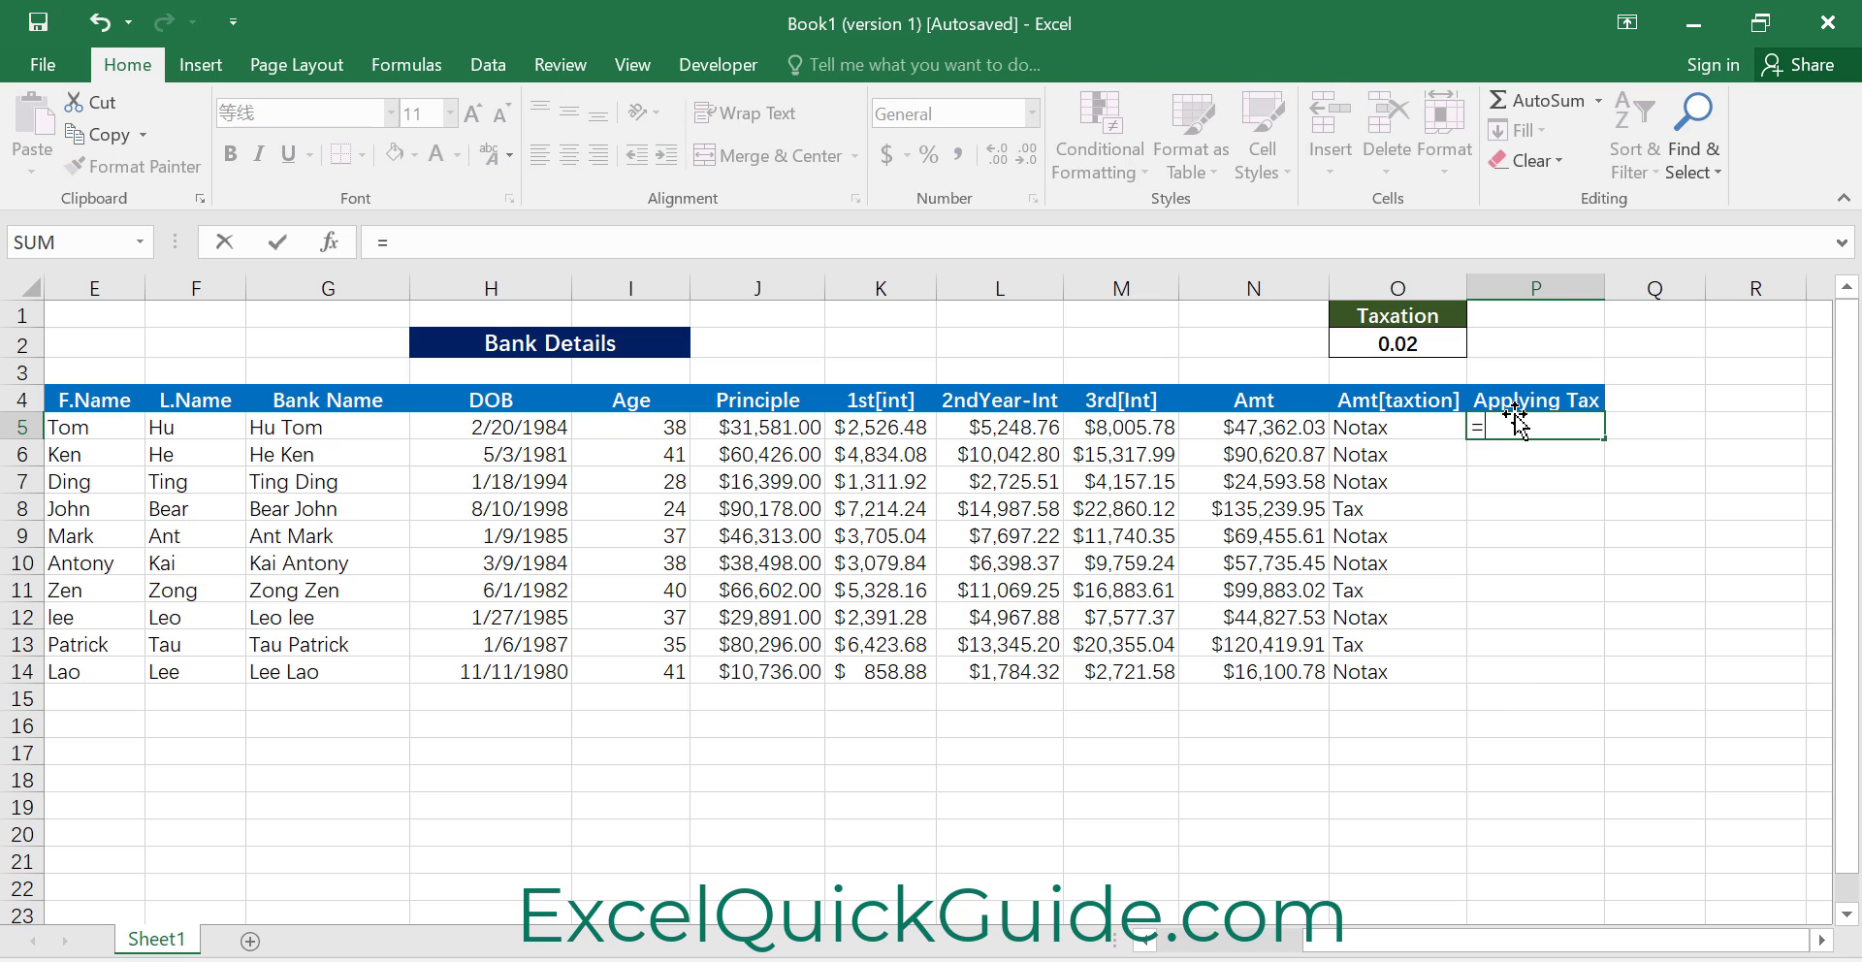
text(if()
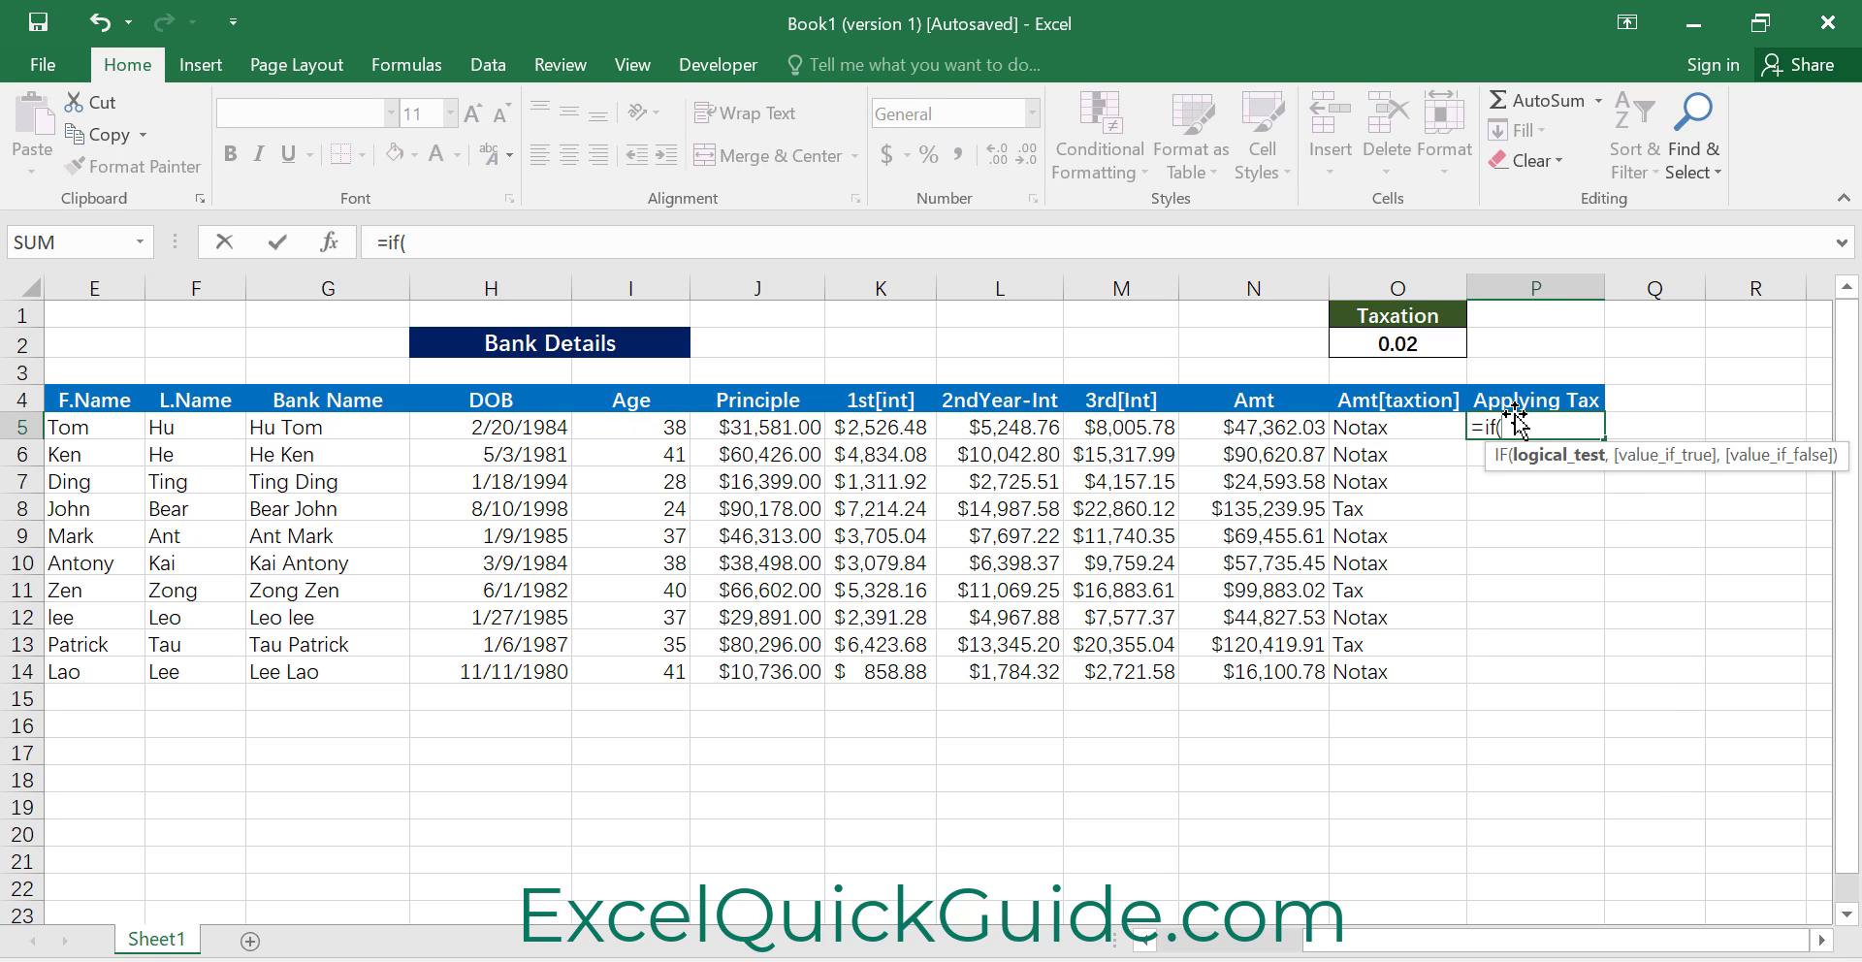
click(1368, 428)
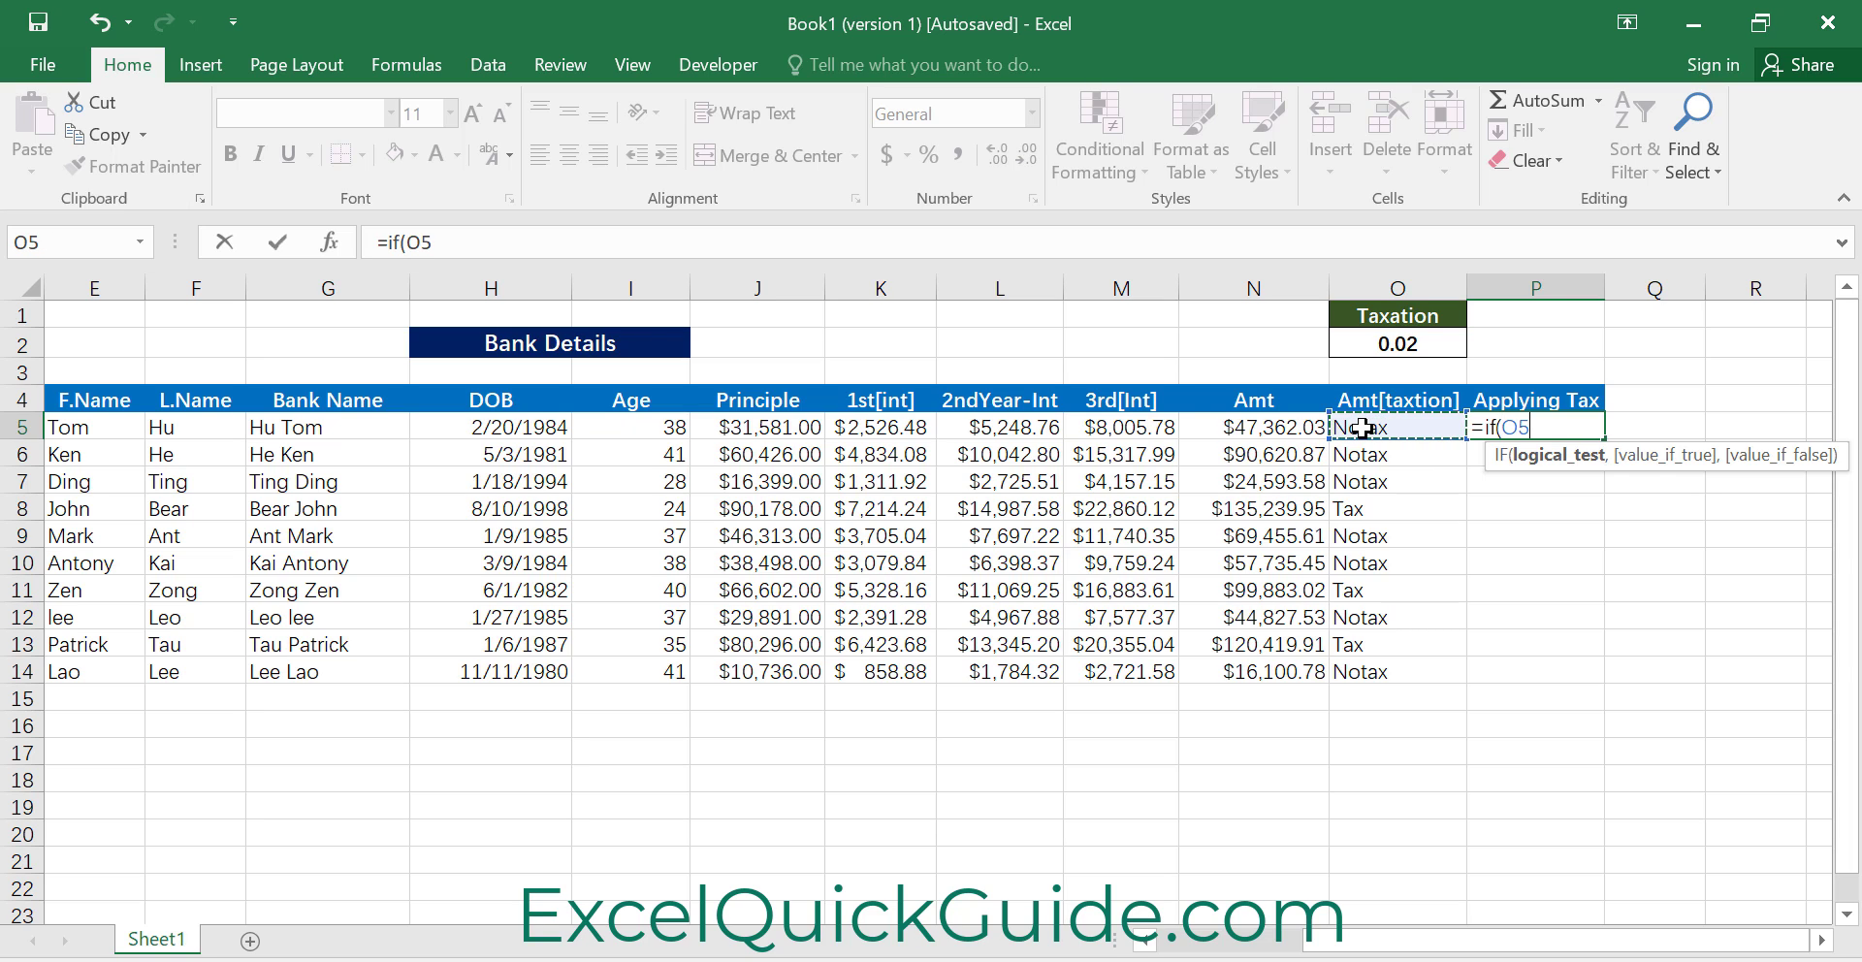
text(="Ta)
key(BackSpace)
key(BackSpace)
text(Tax)
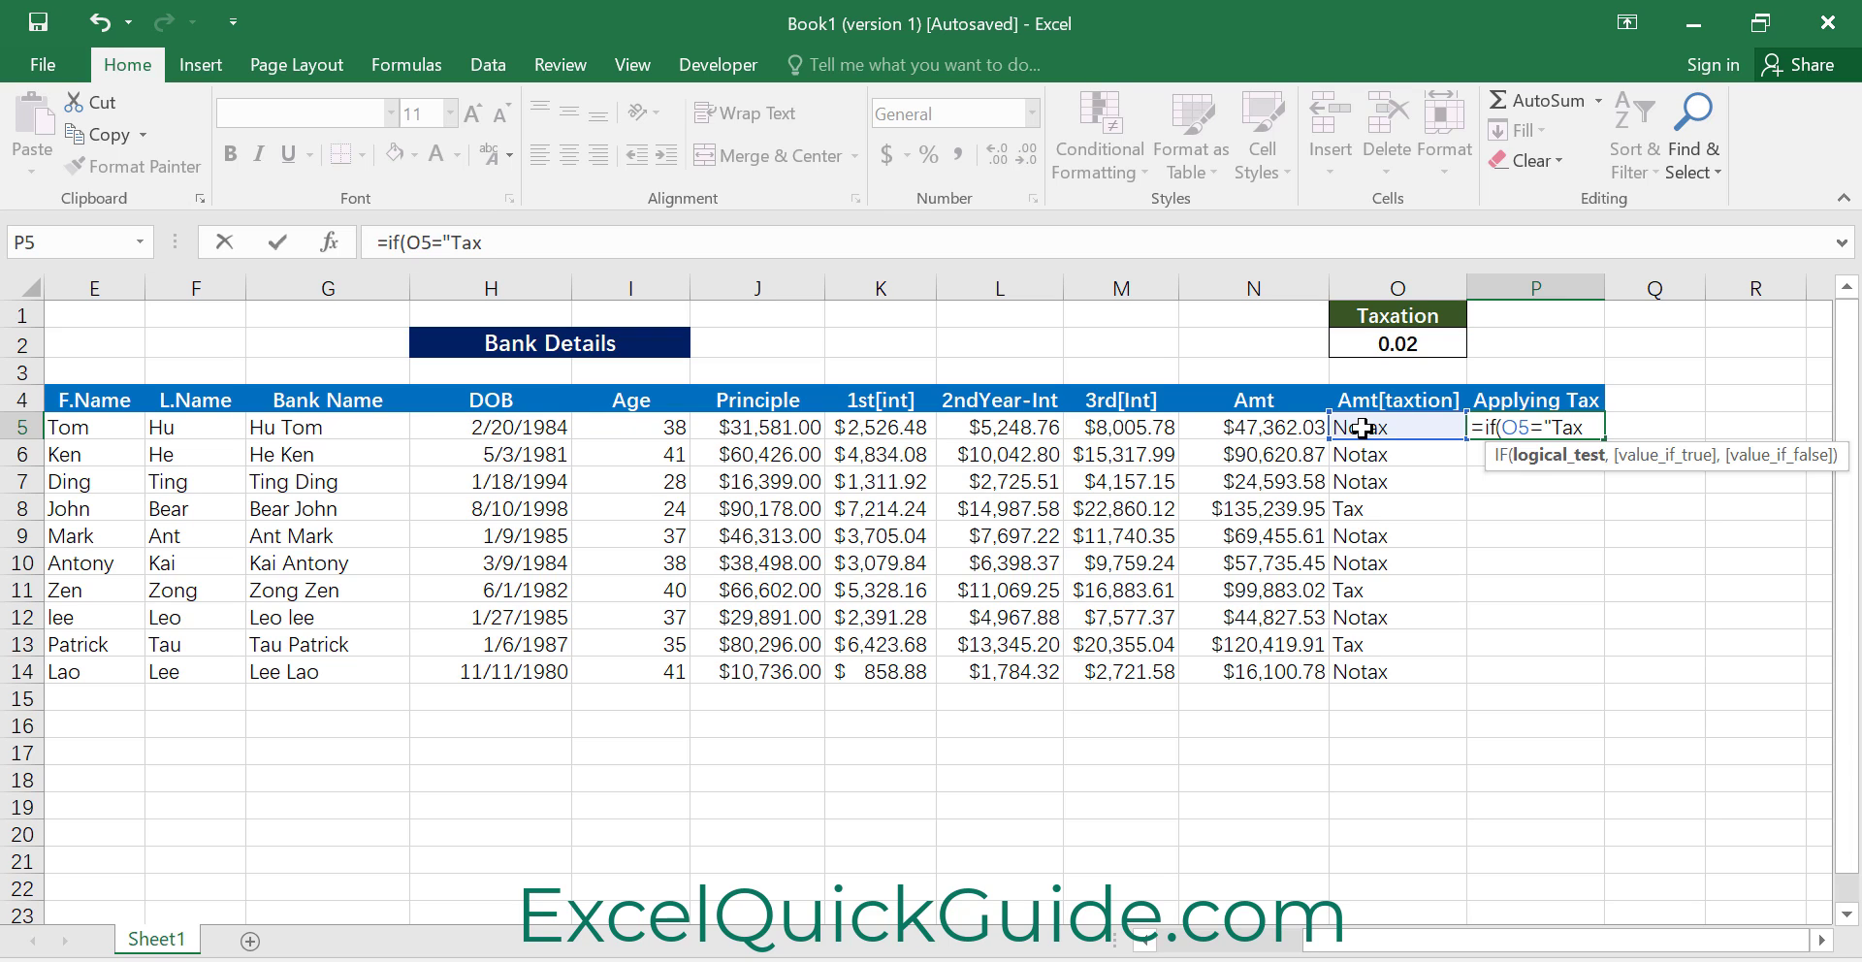
text(",)
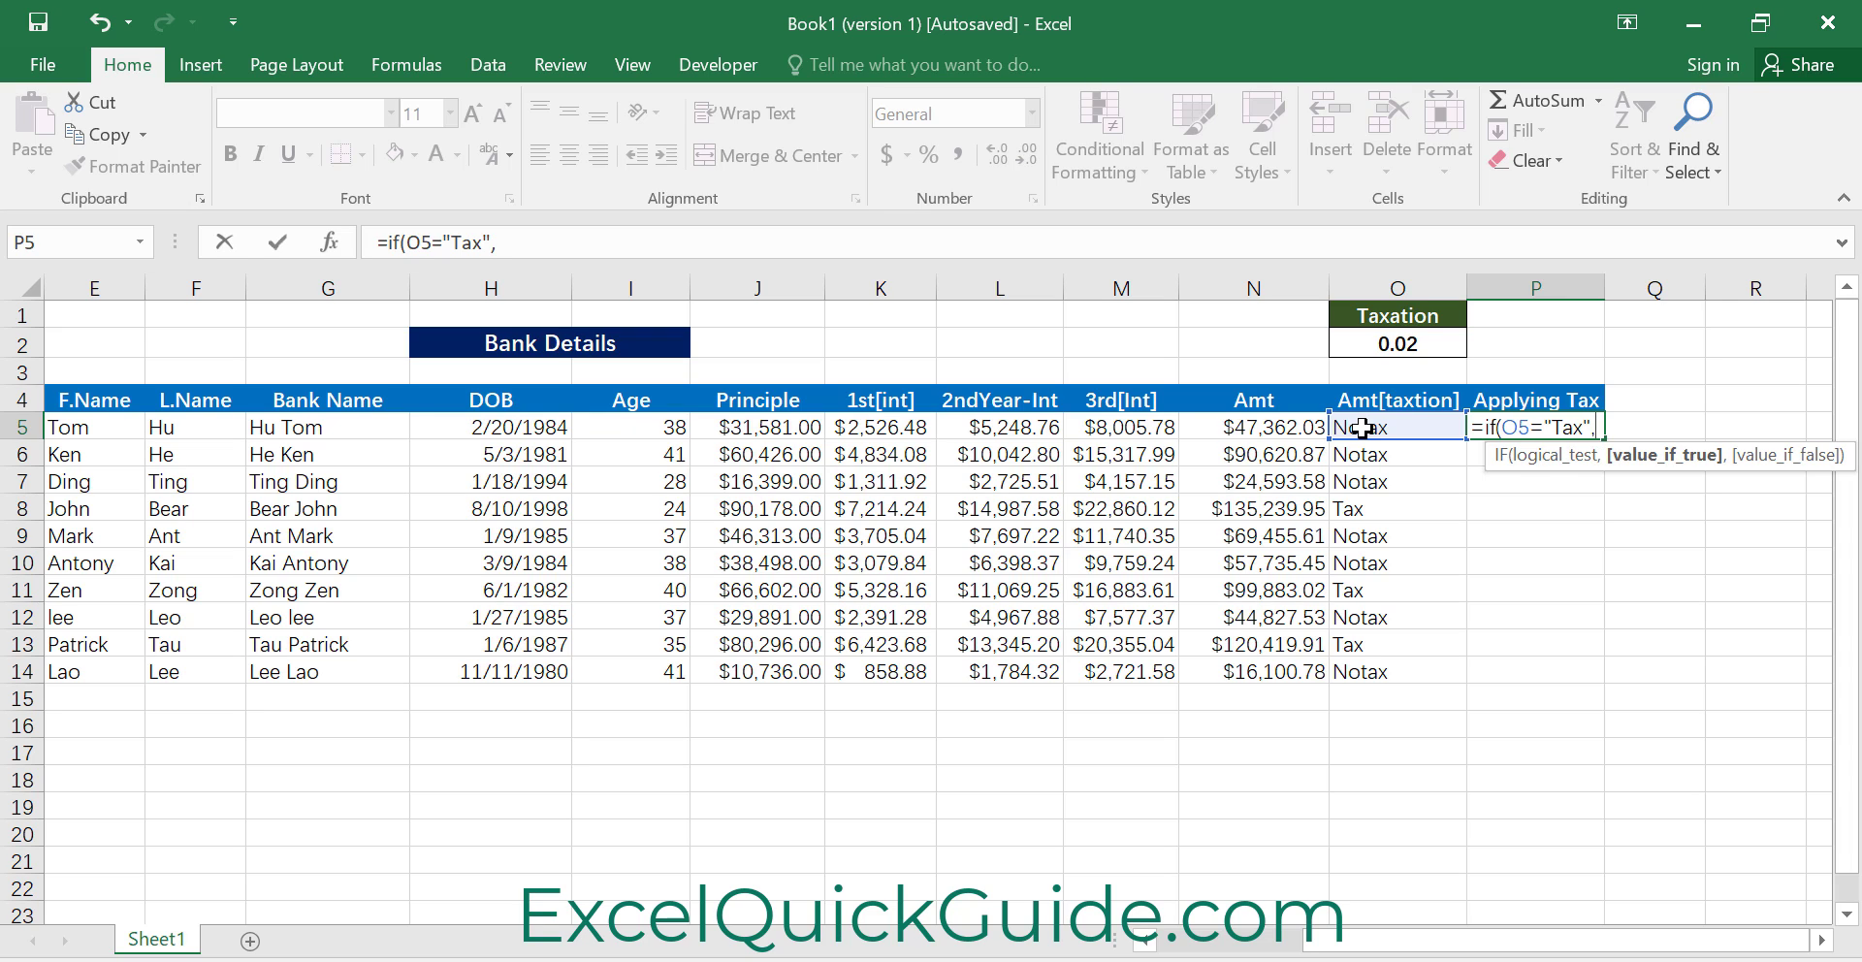
click(1285, 424)
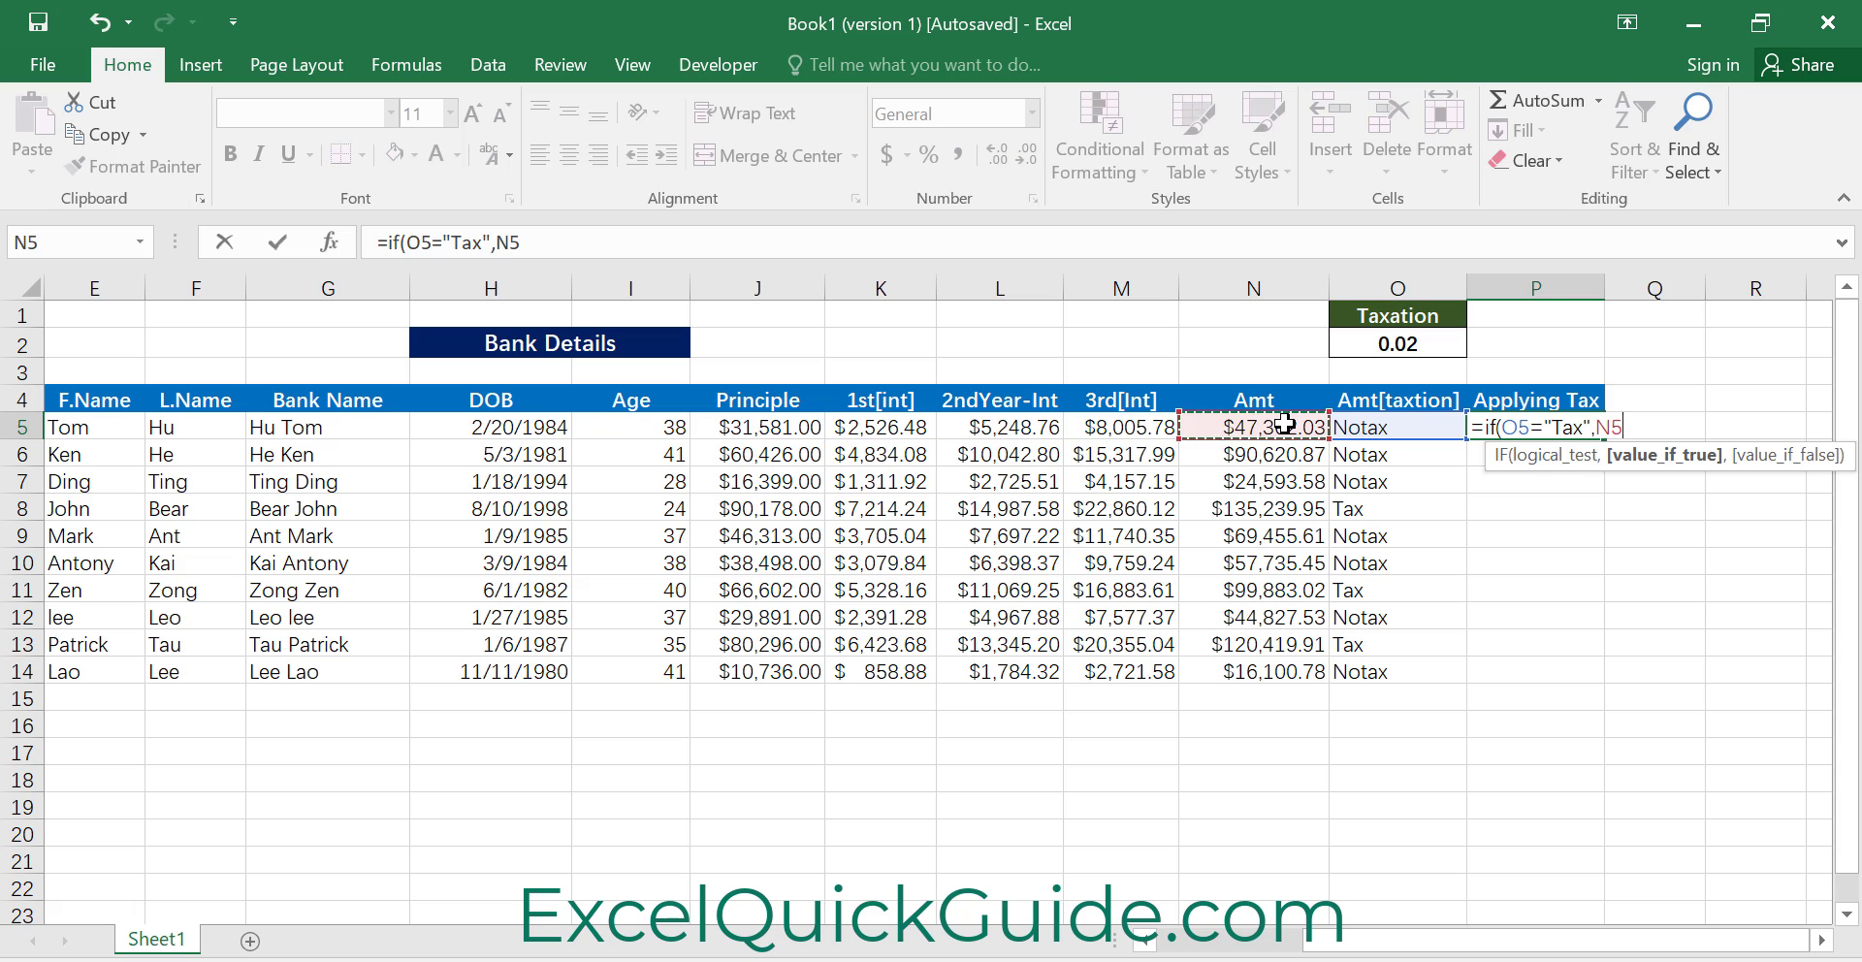
text(-)
click(1285, 424)
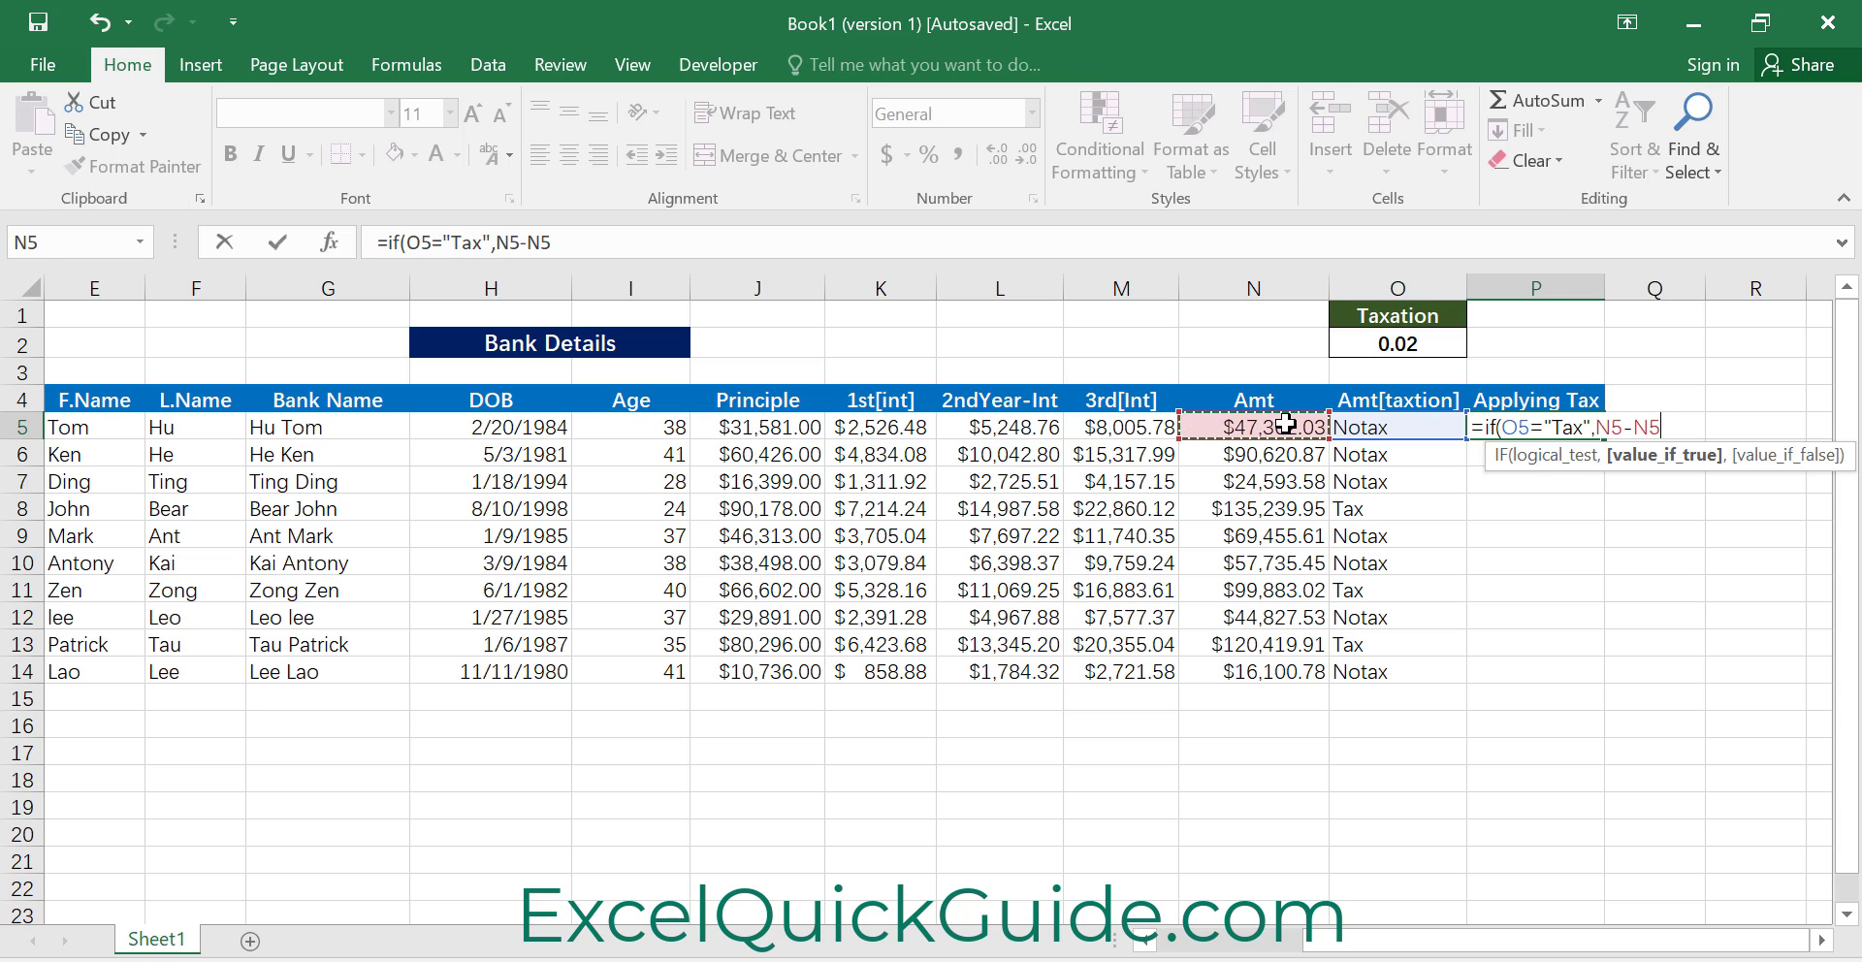
text(*0.02)
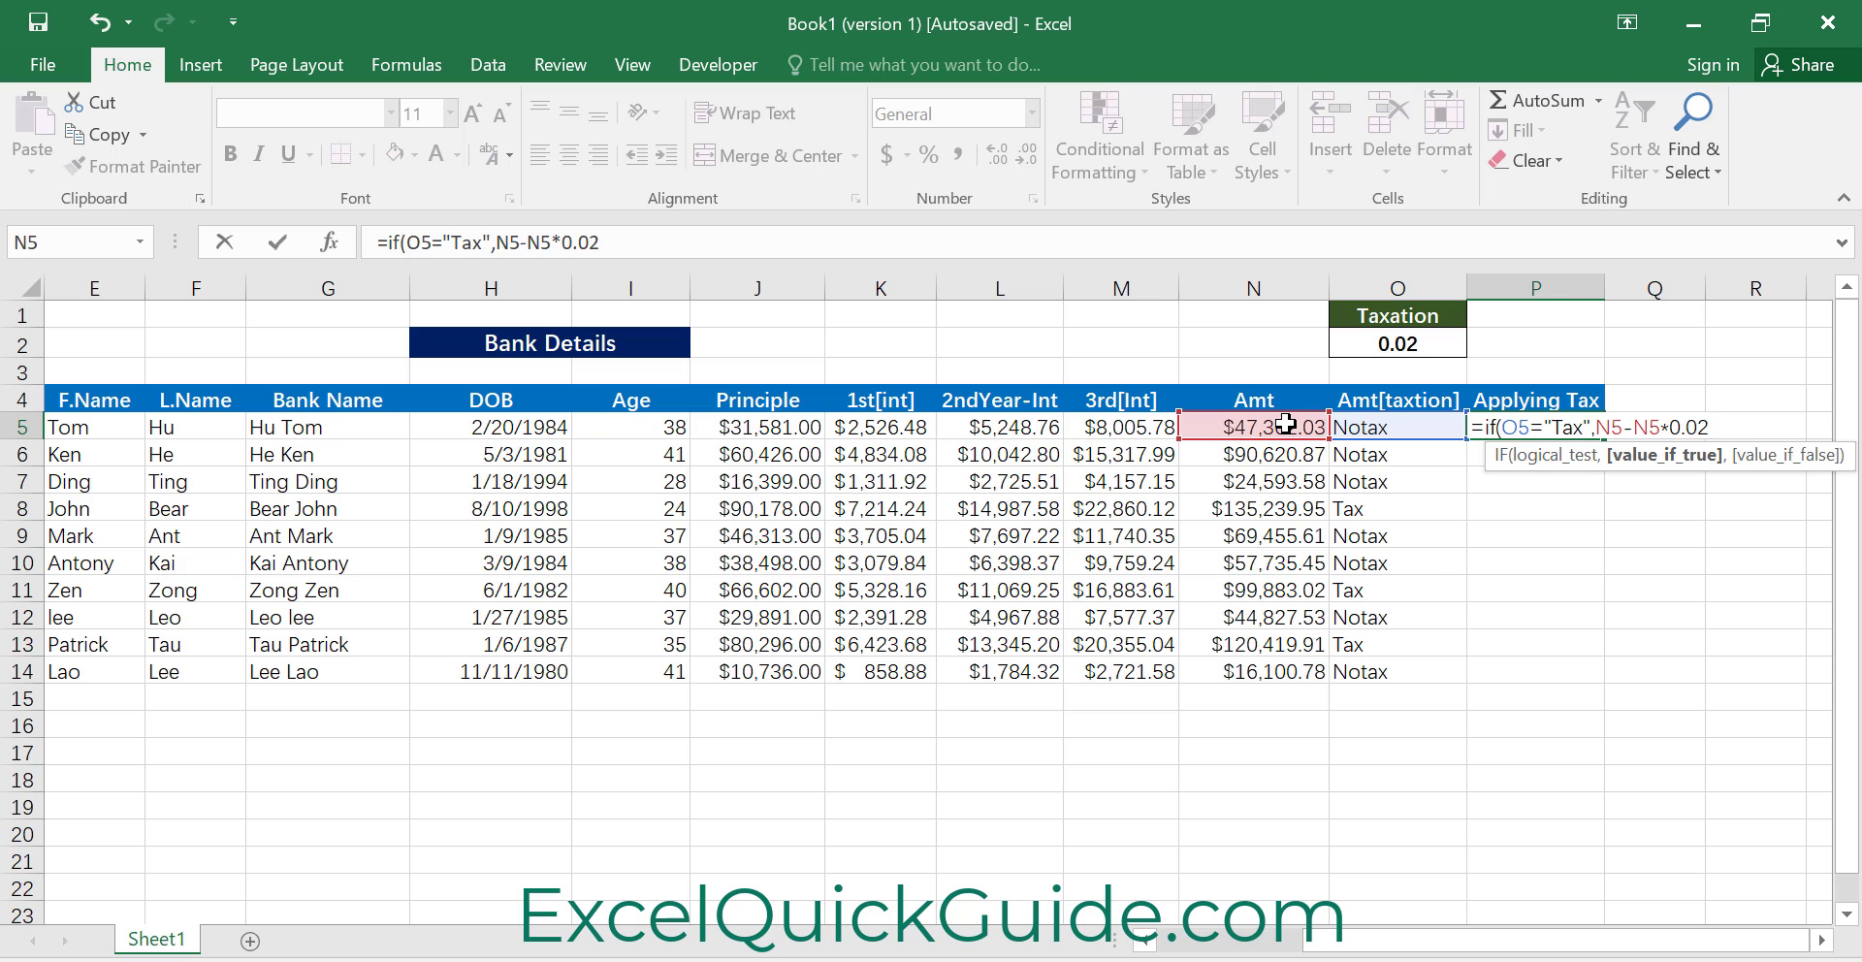
text(,)
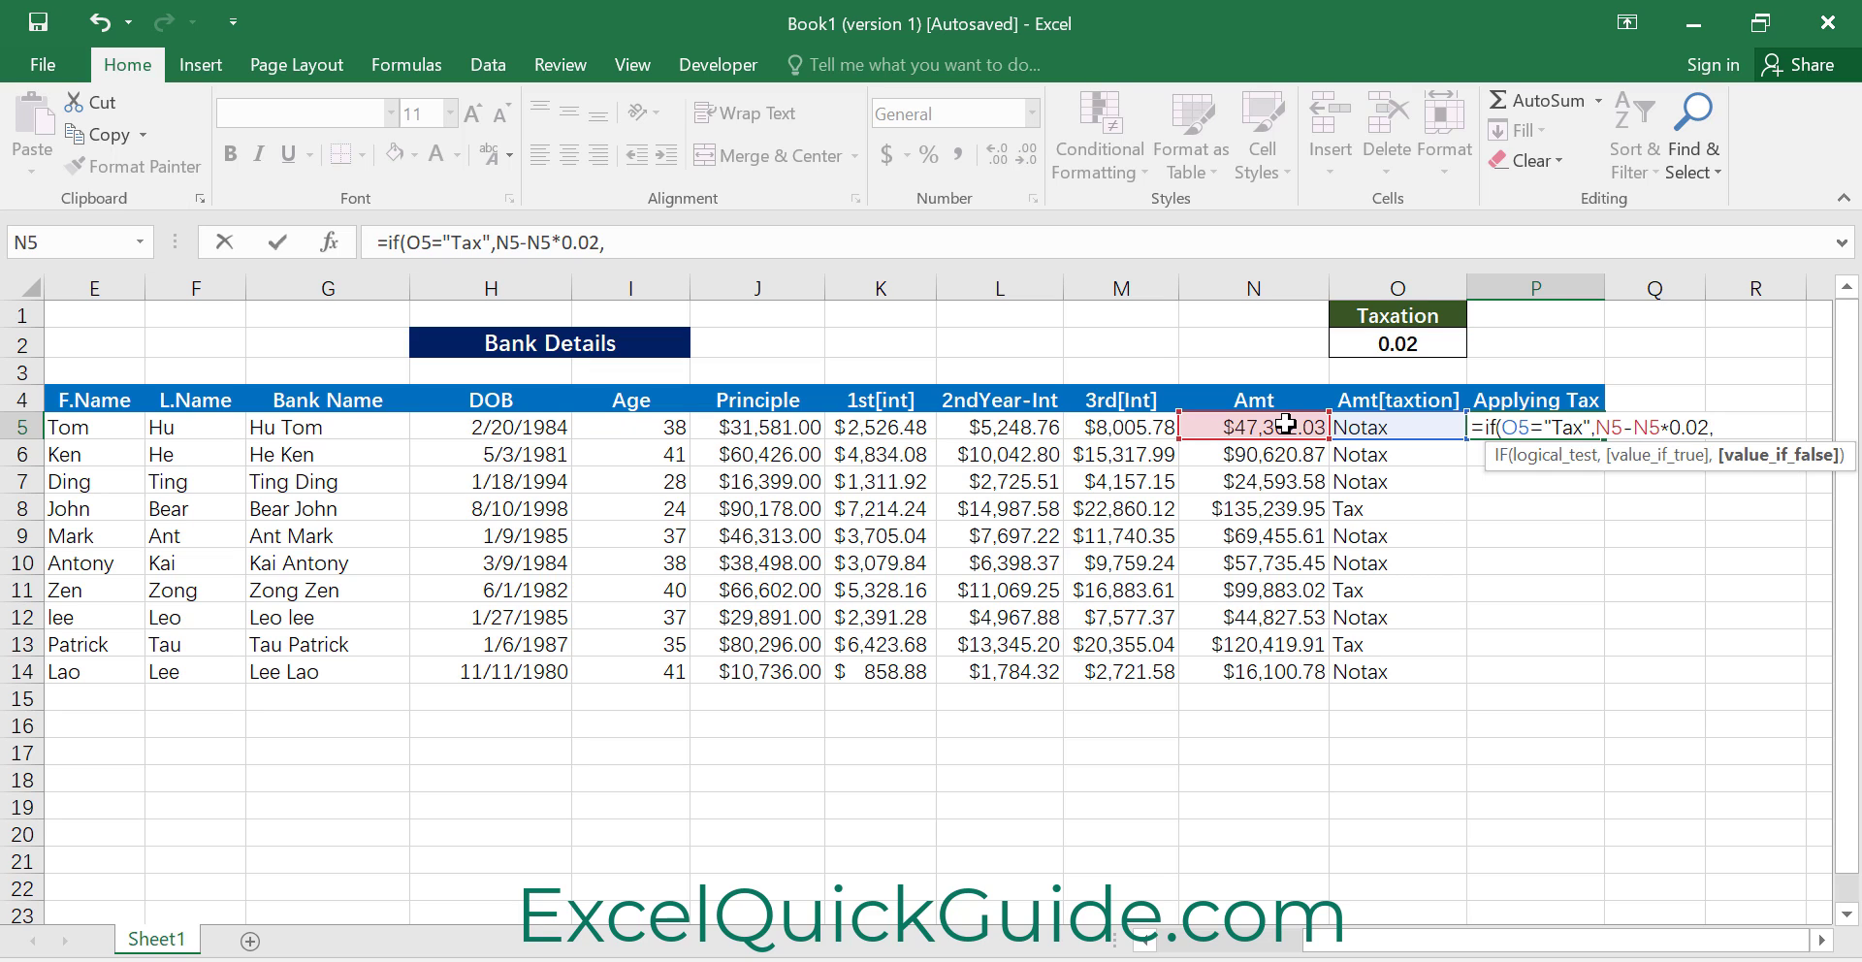
click(1285, 424)
text())
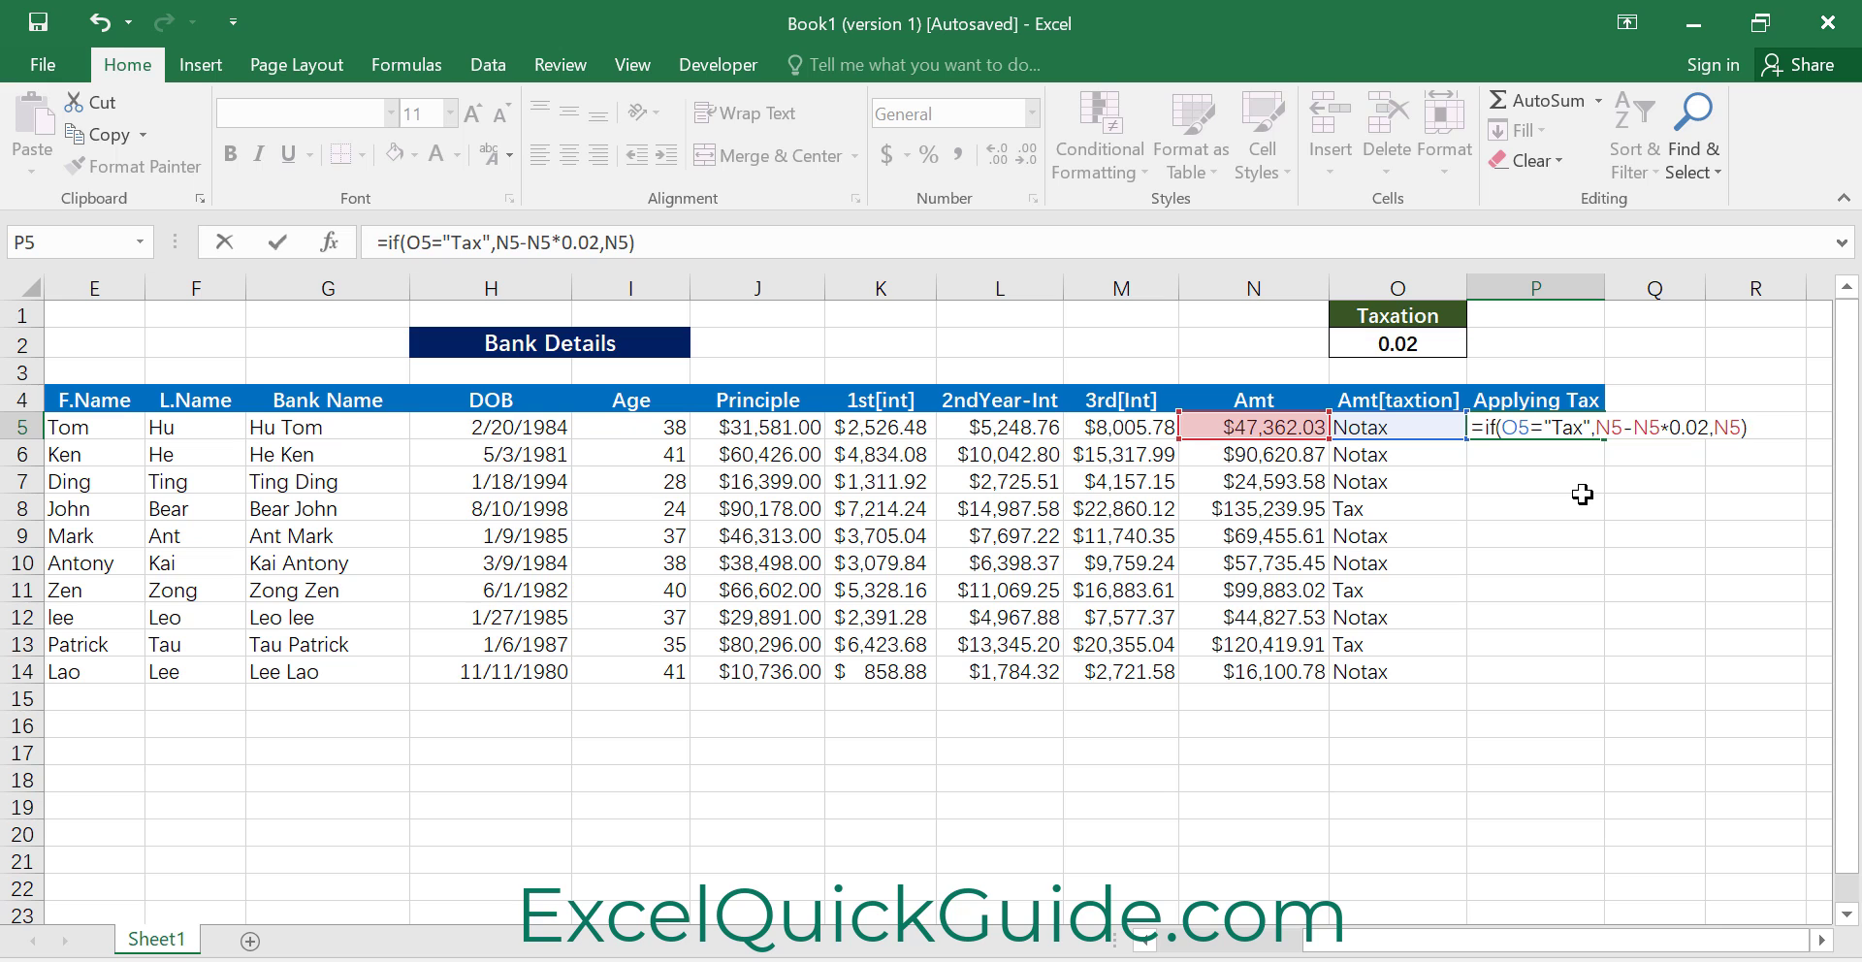
key(Return)
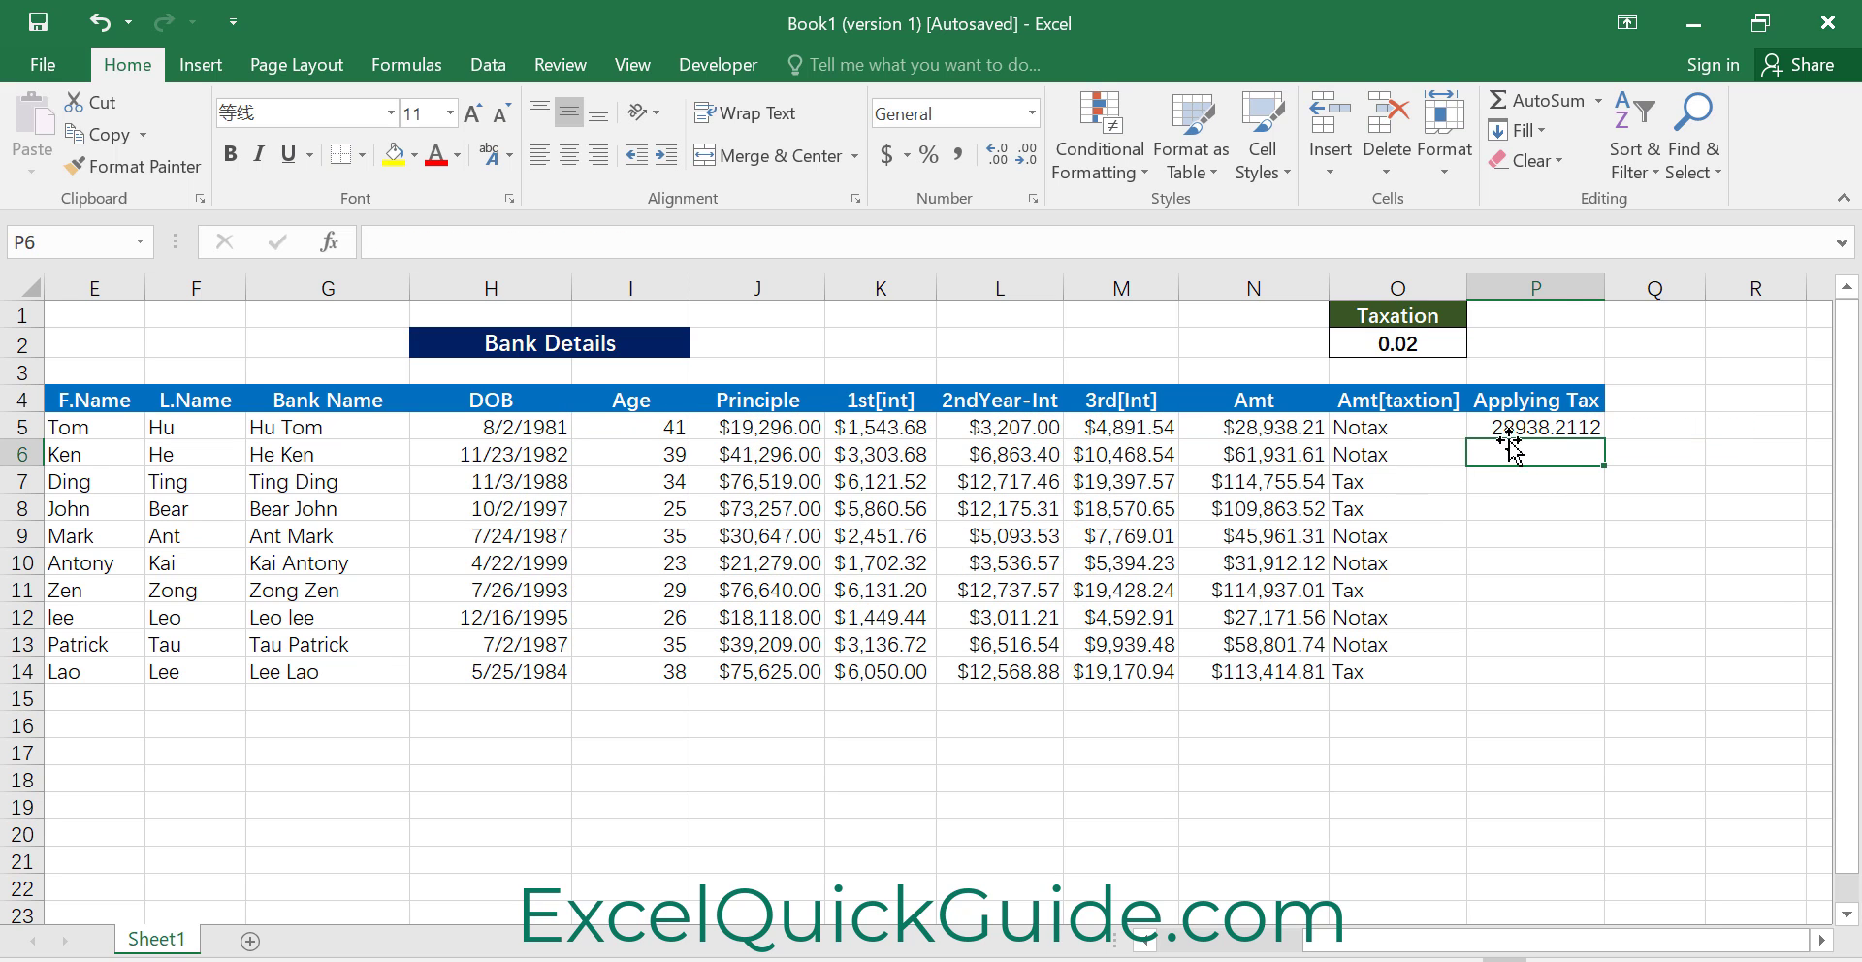
Format the first Applying Tax amount in P5 as Number with two decimal places
click(1383, 433)
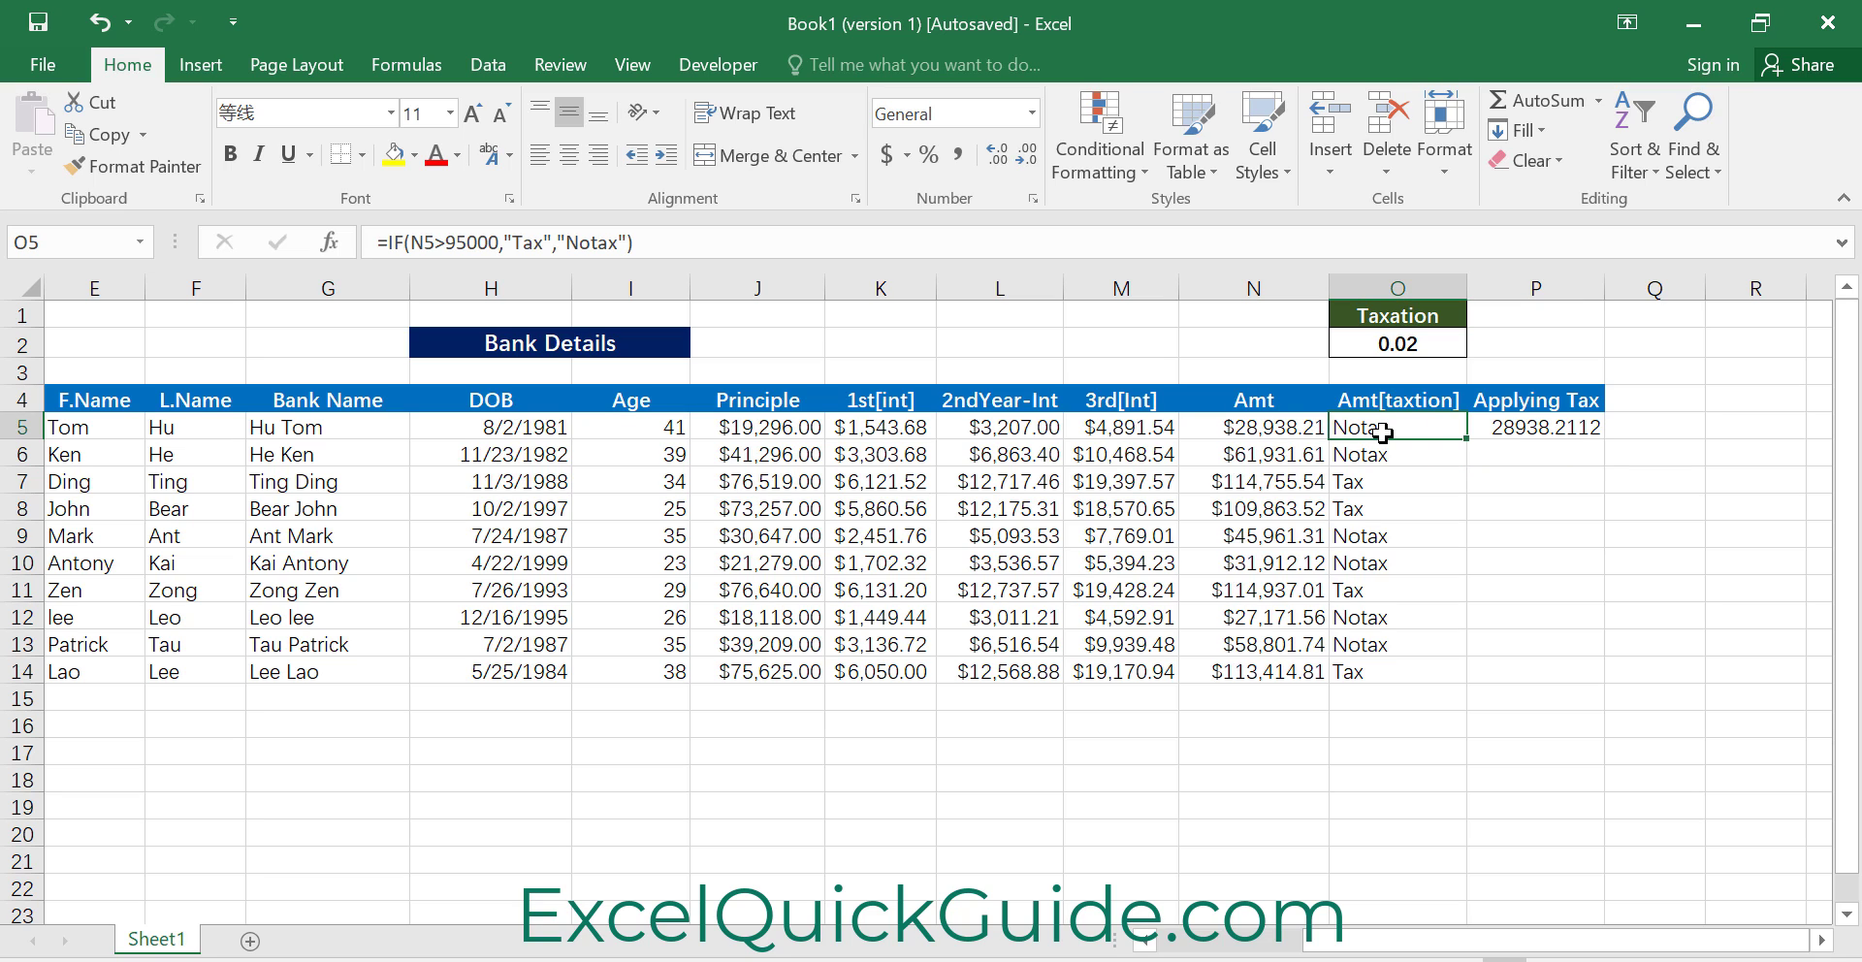
click(1547, 426)
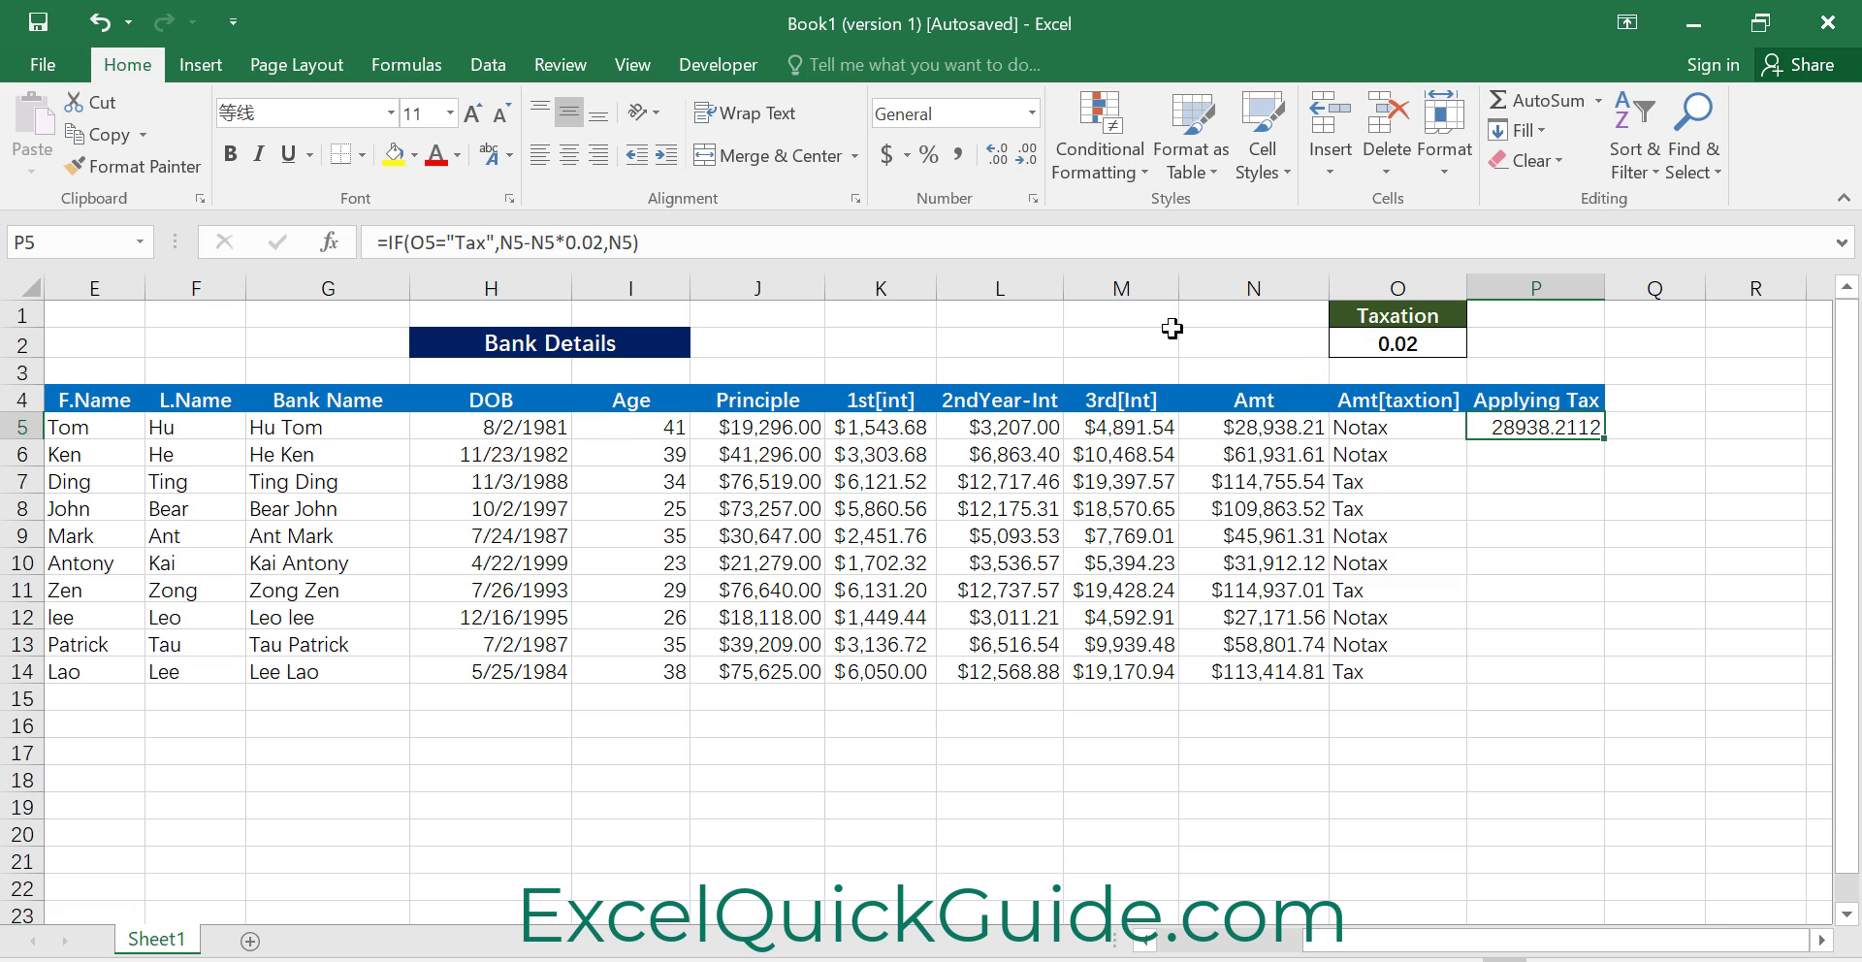
click(1033, 200)
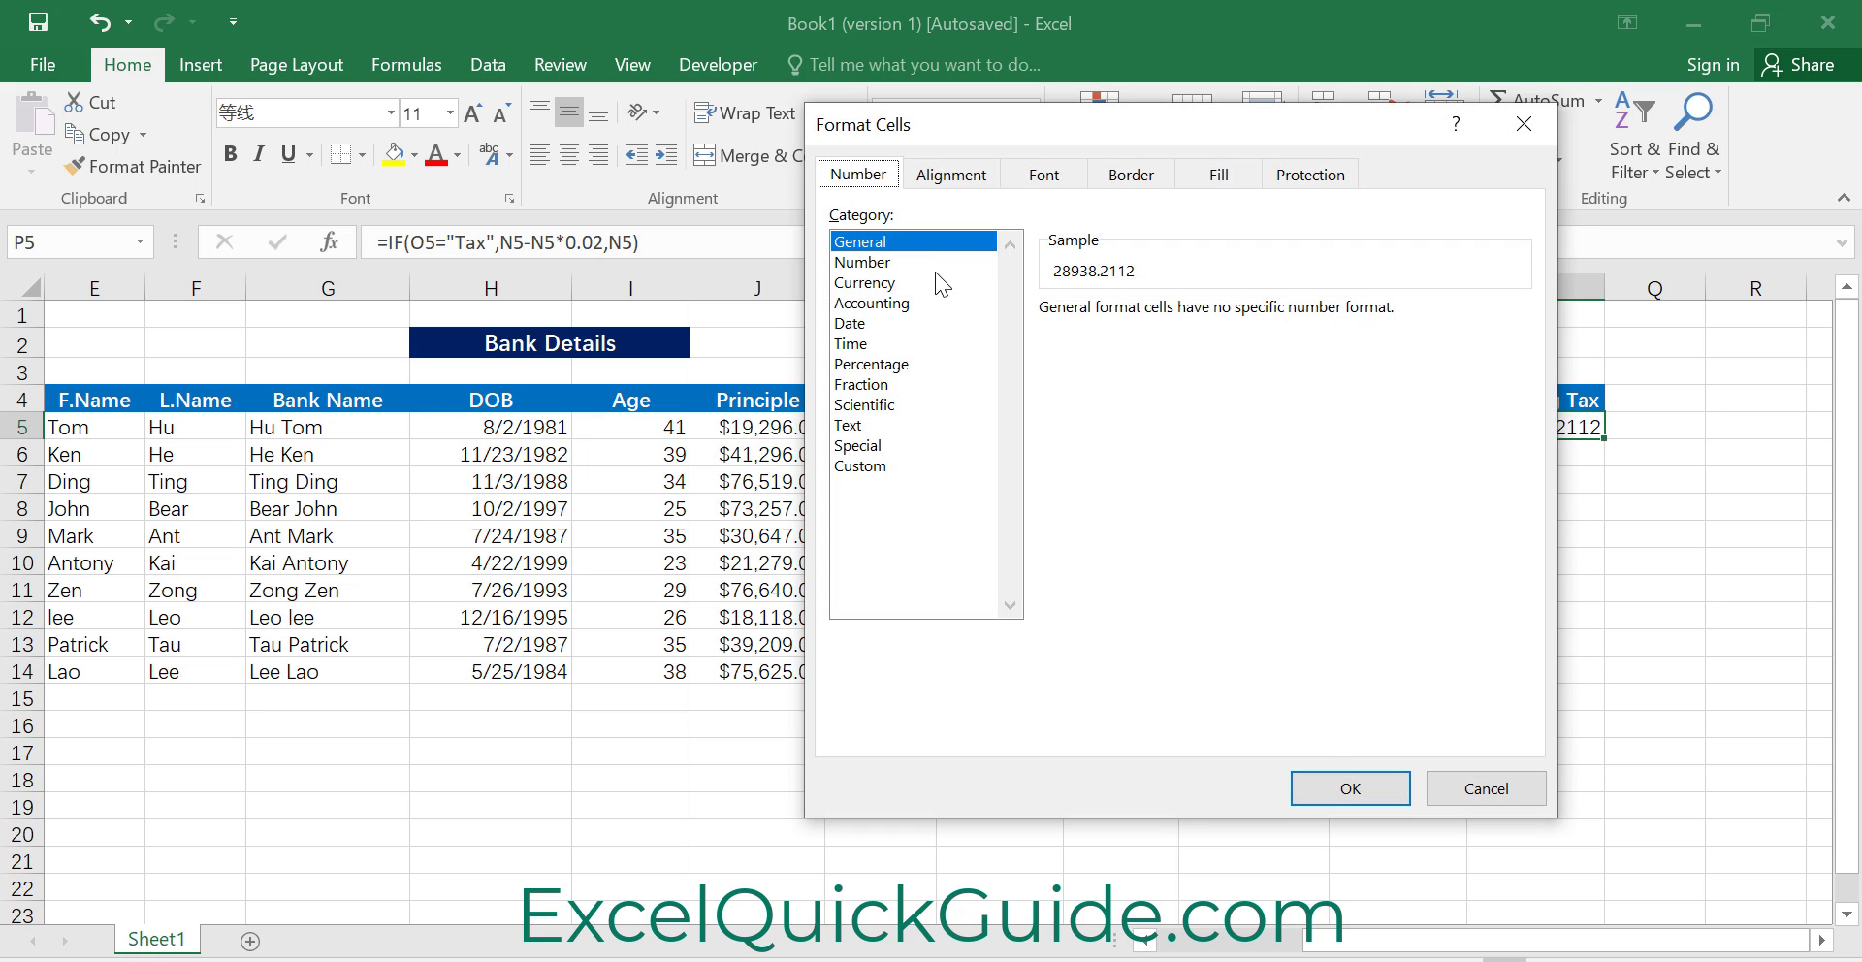
click(889, 262)
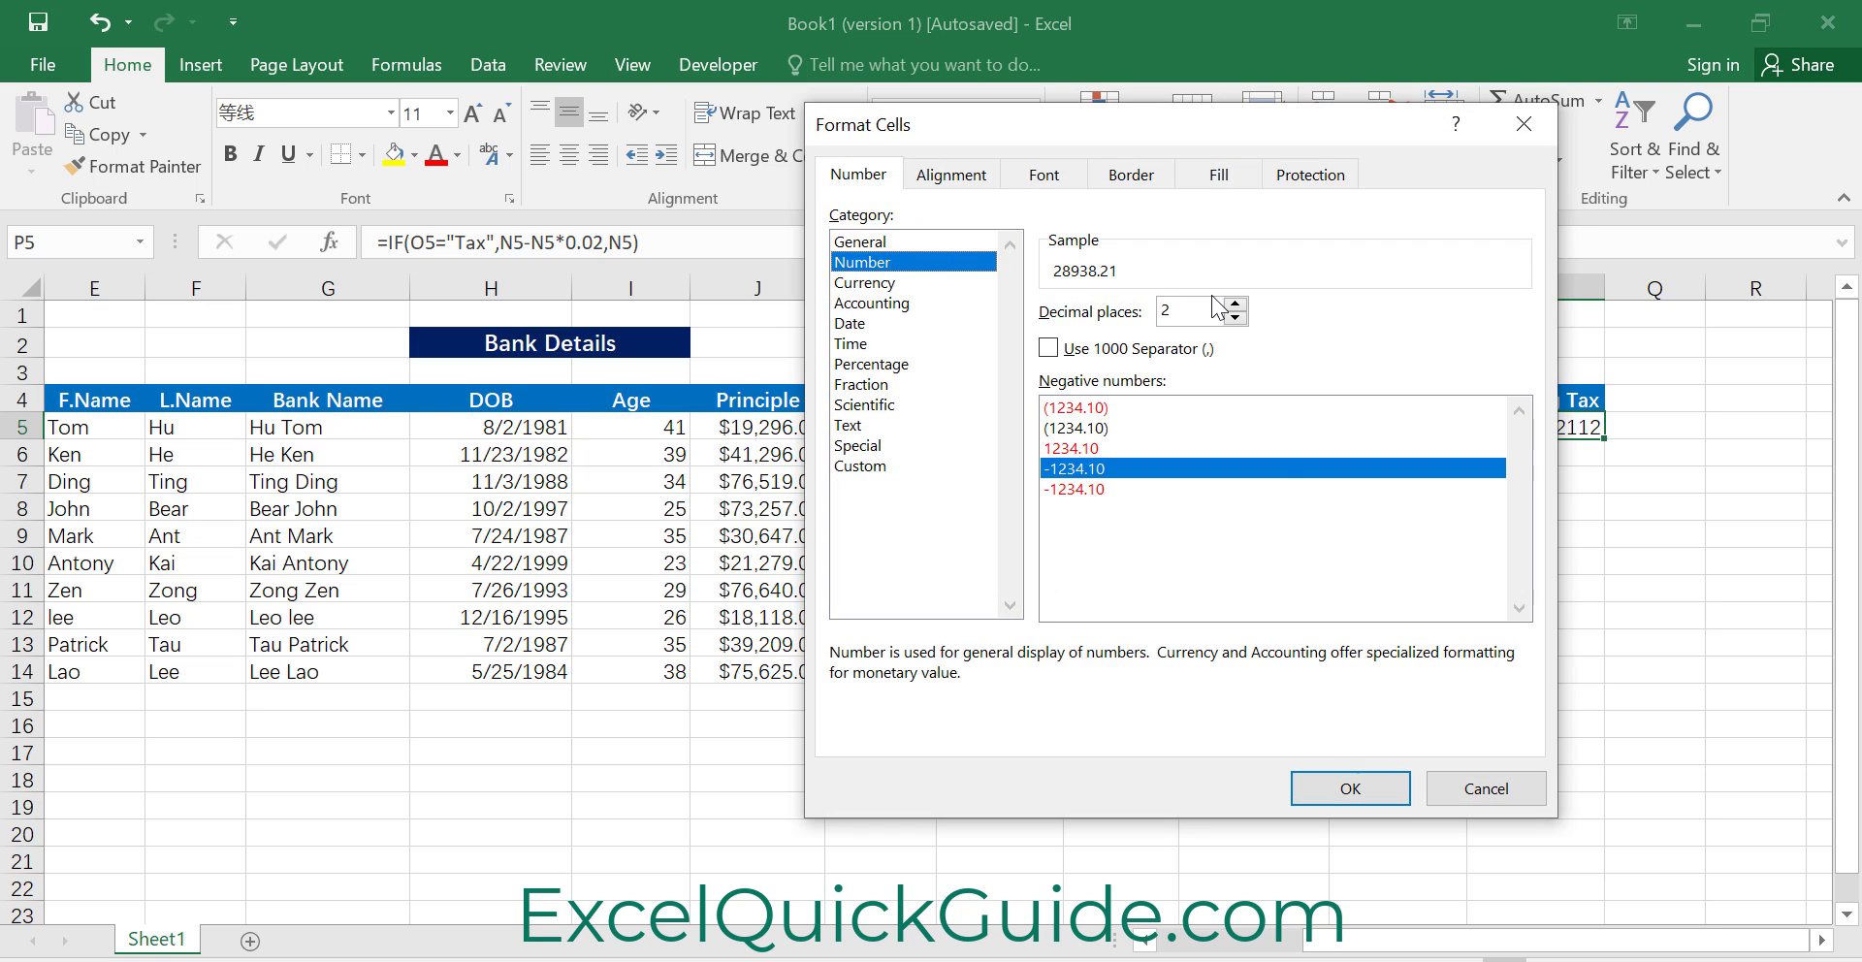
click(1351, 789)
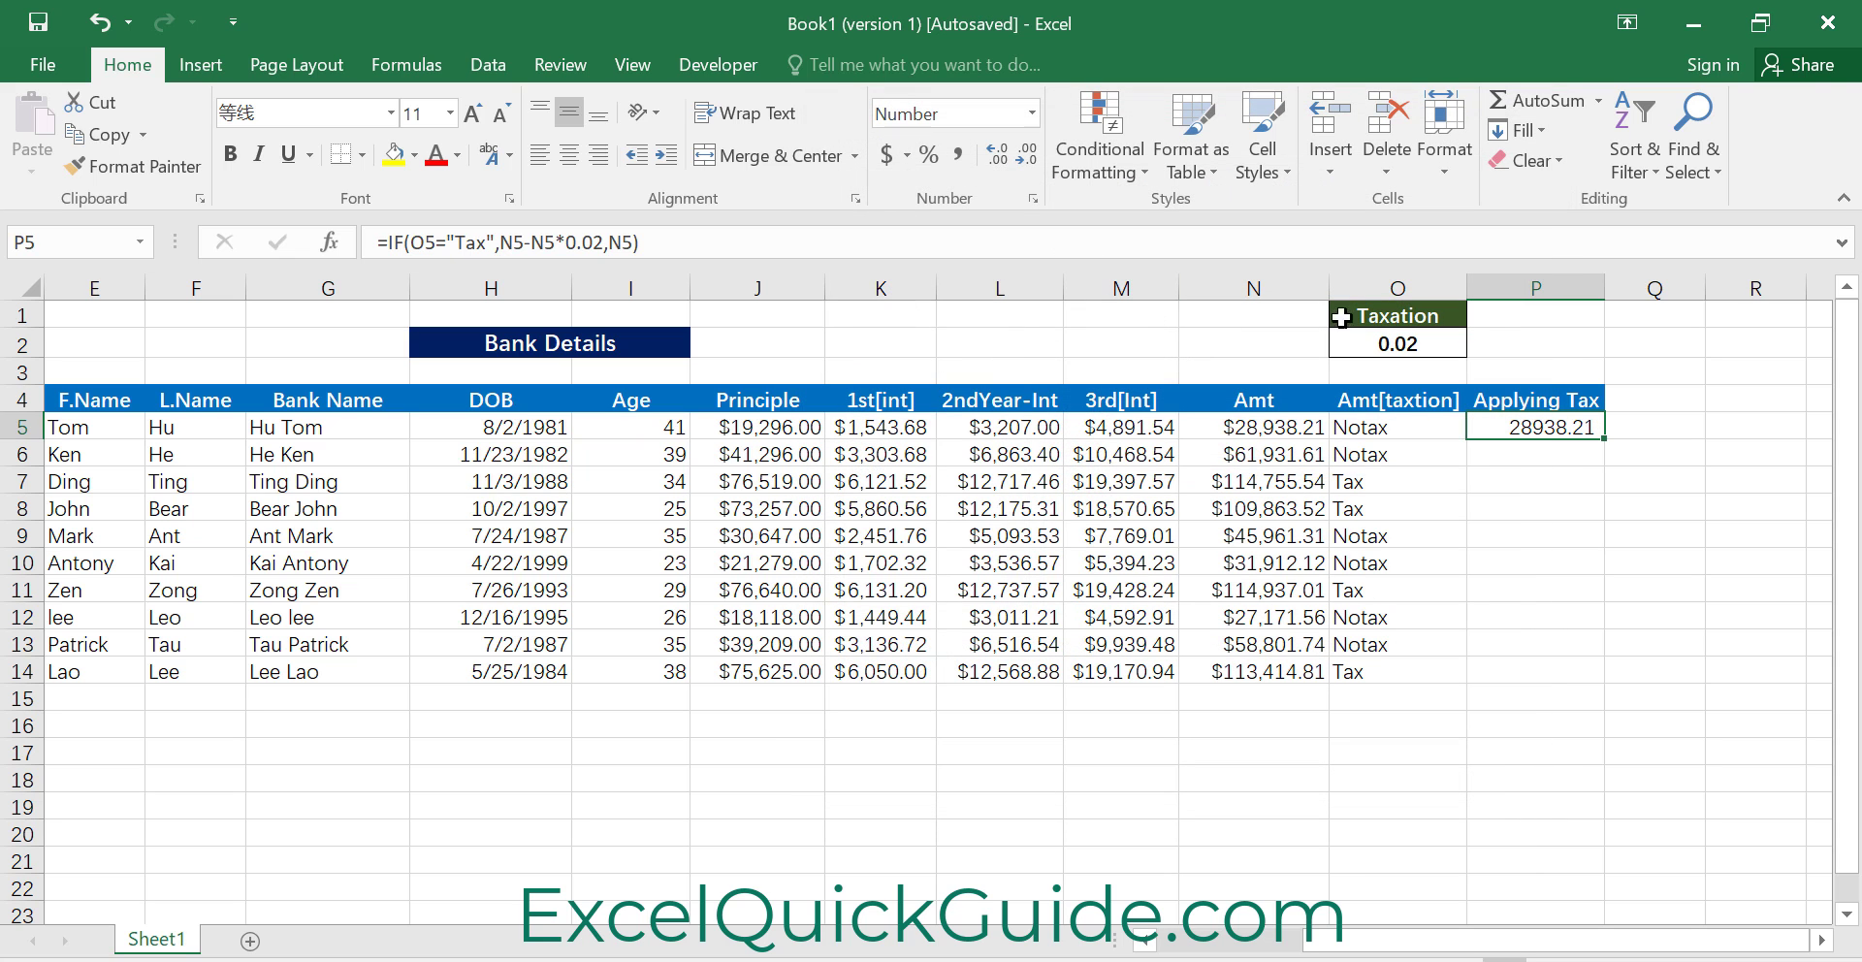
Format the Applying Tax amount in P5 as Currency with the $ symbol and two decimal places
click(1031, 198)
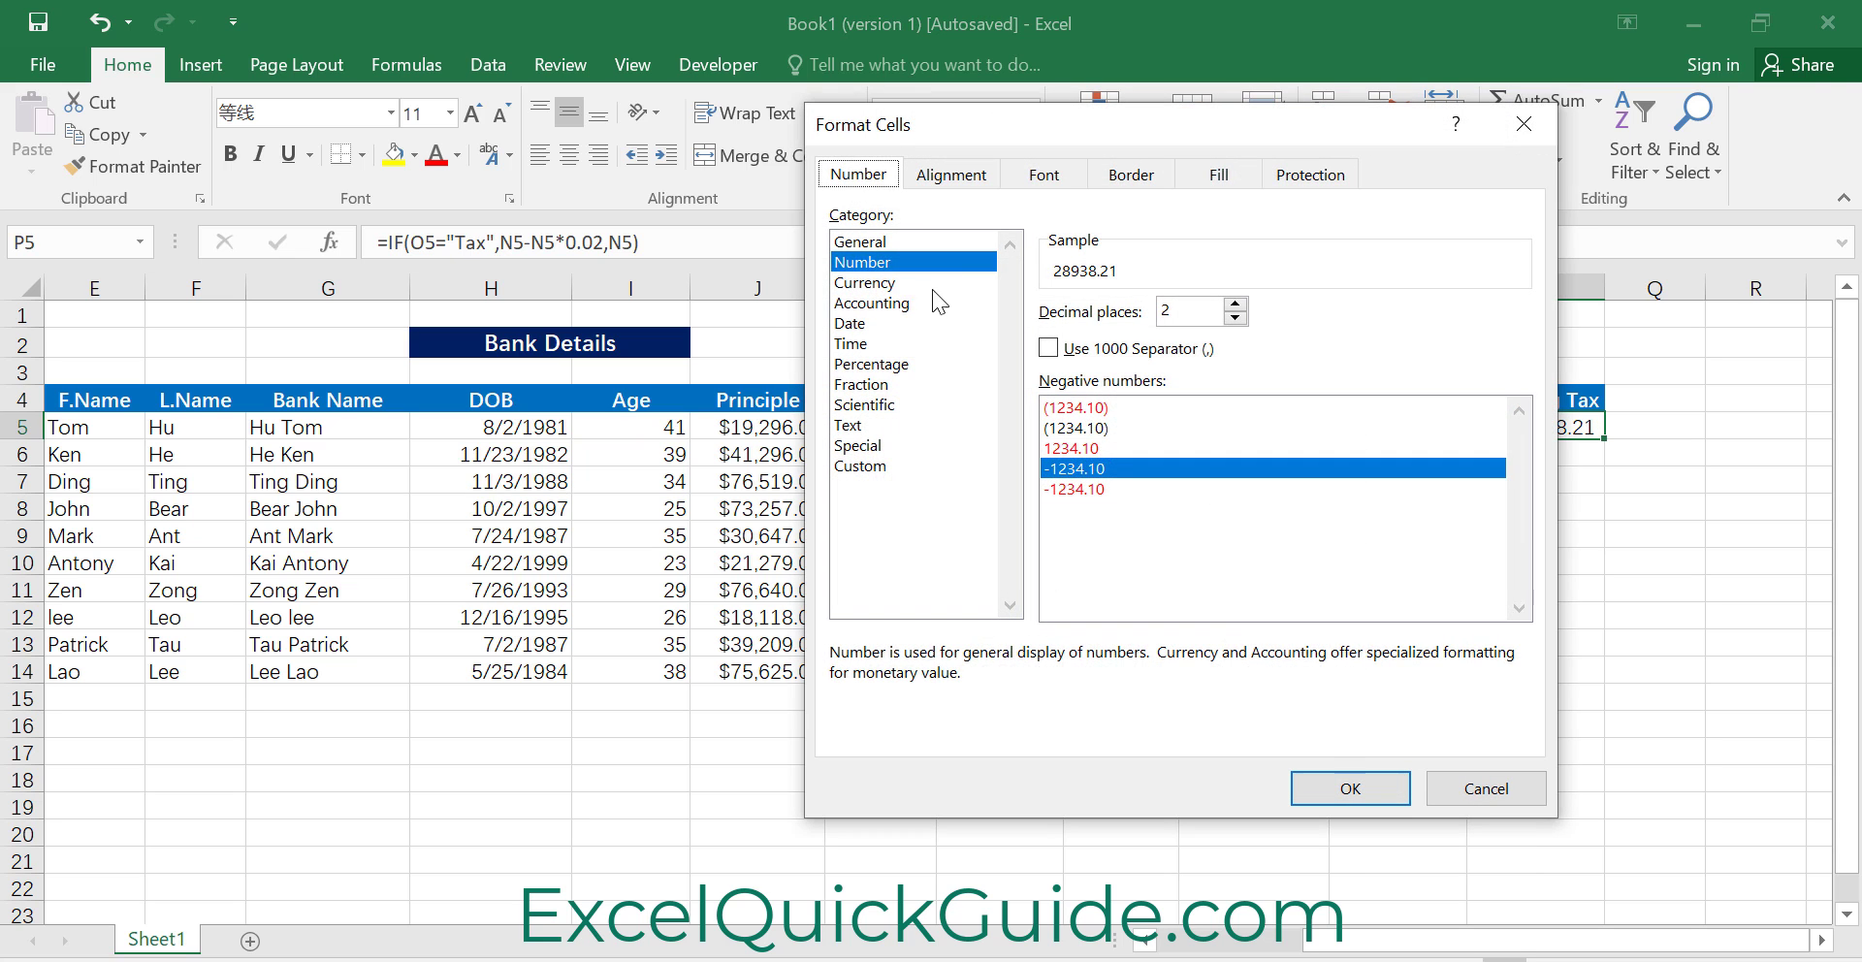
click(873, 283)
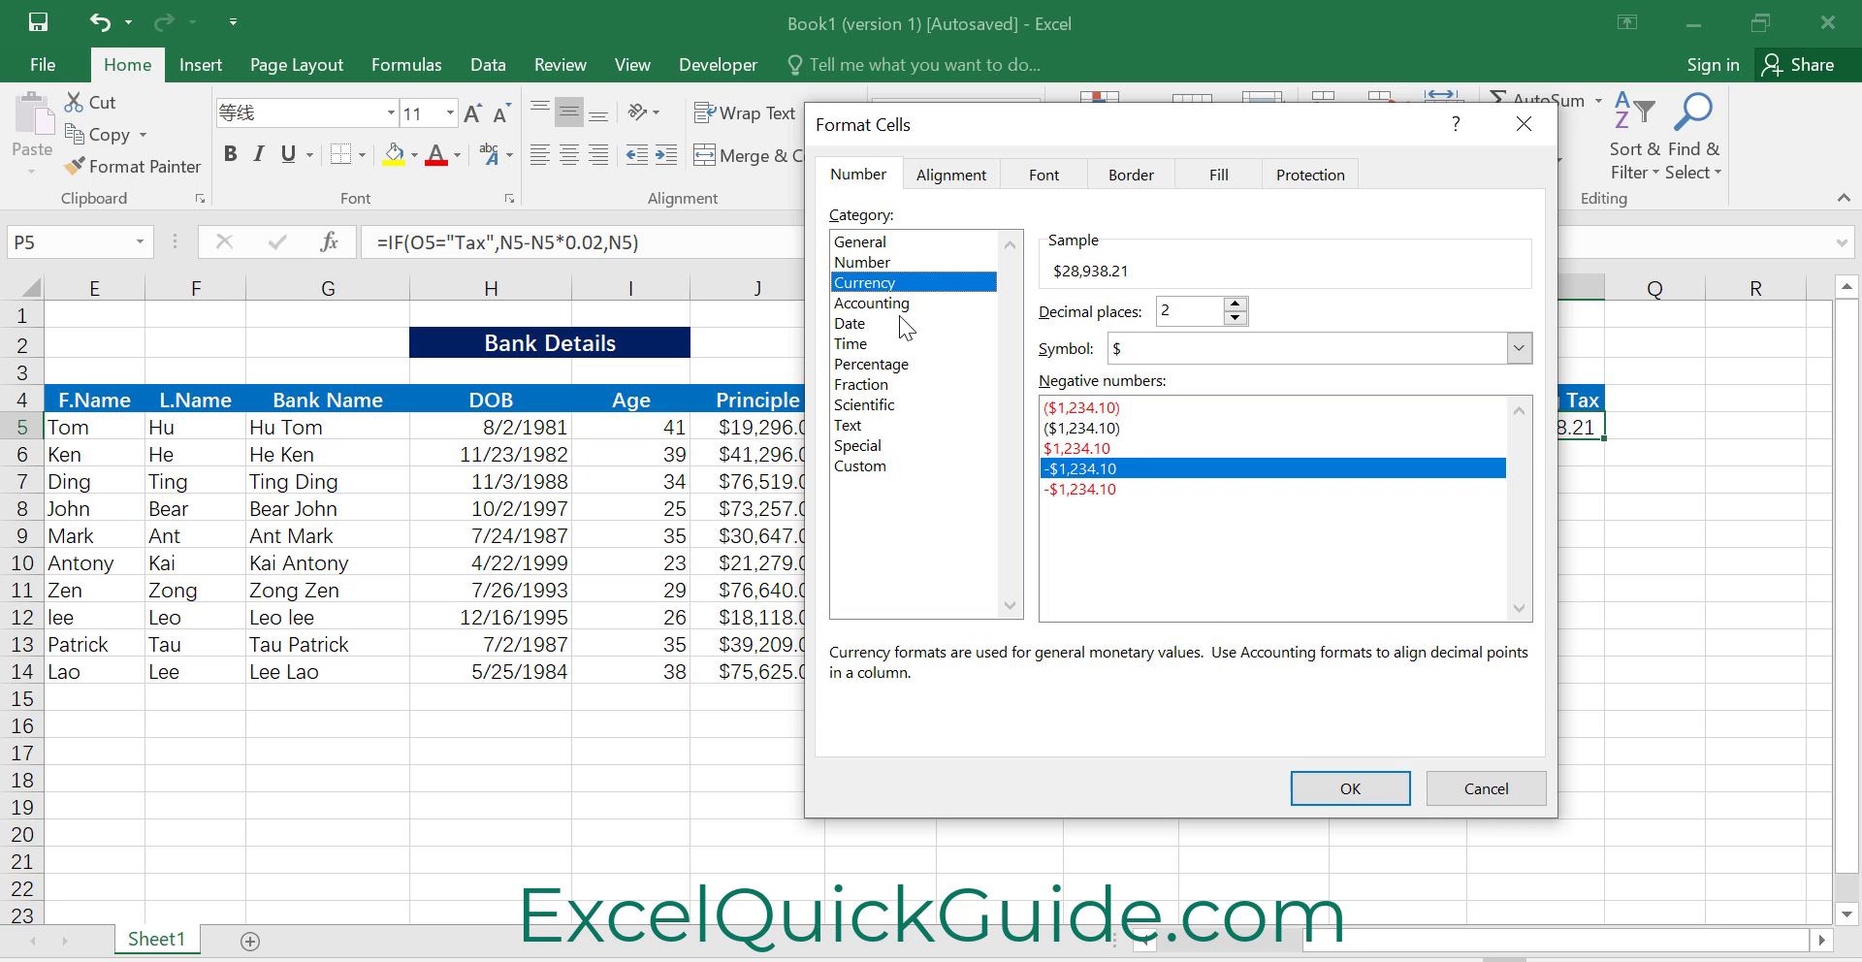
click(1351, 789)
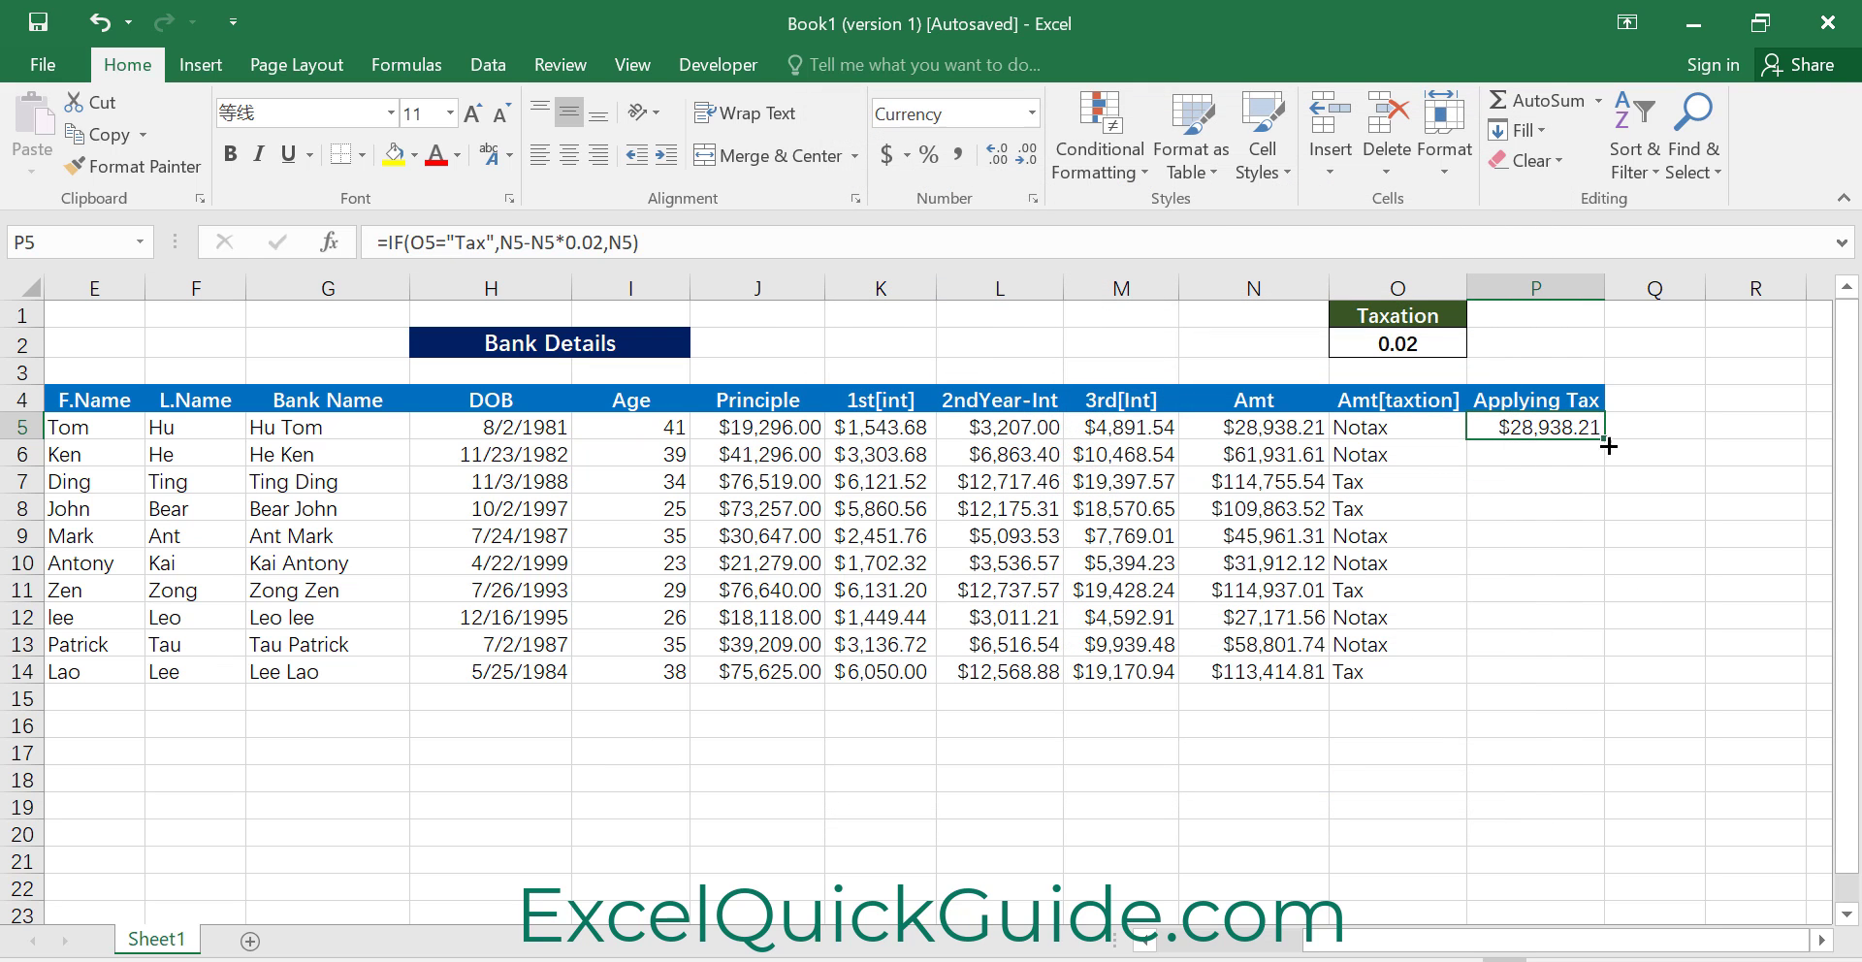
Copy the Applying Tax formula in P5 down through row 14
drag(1608, 446, 1589, 690)
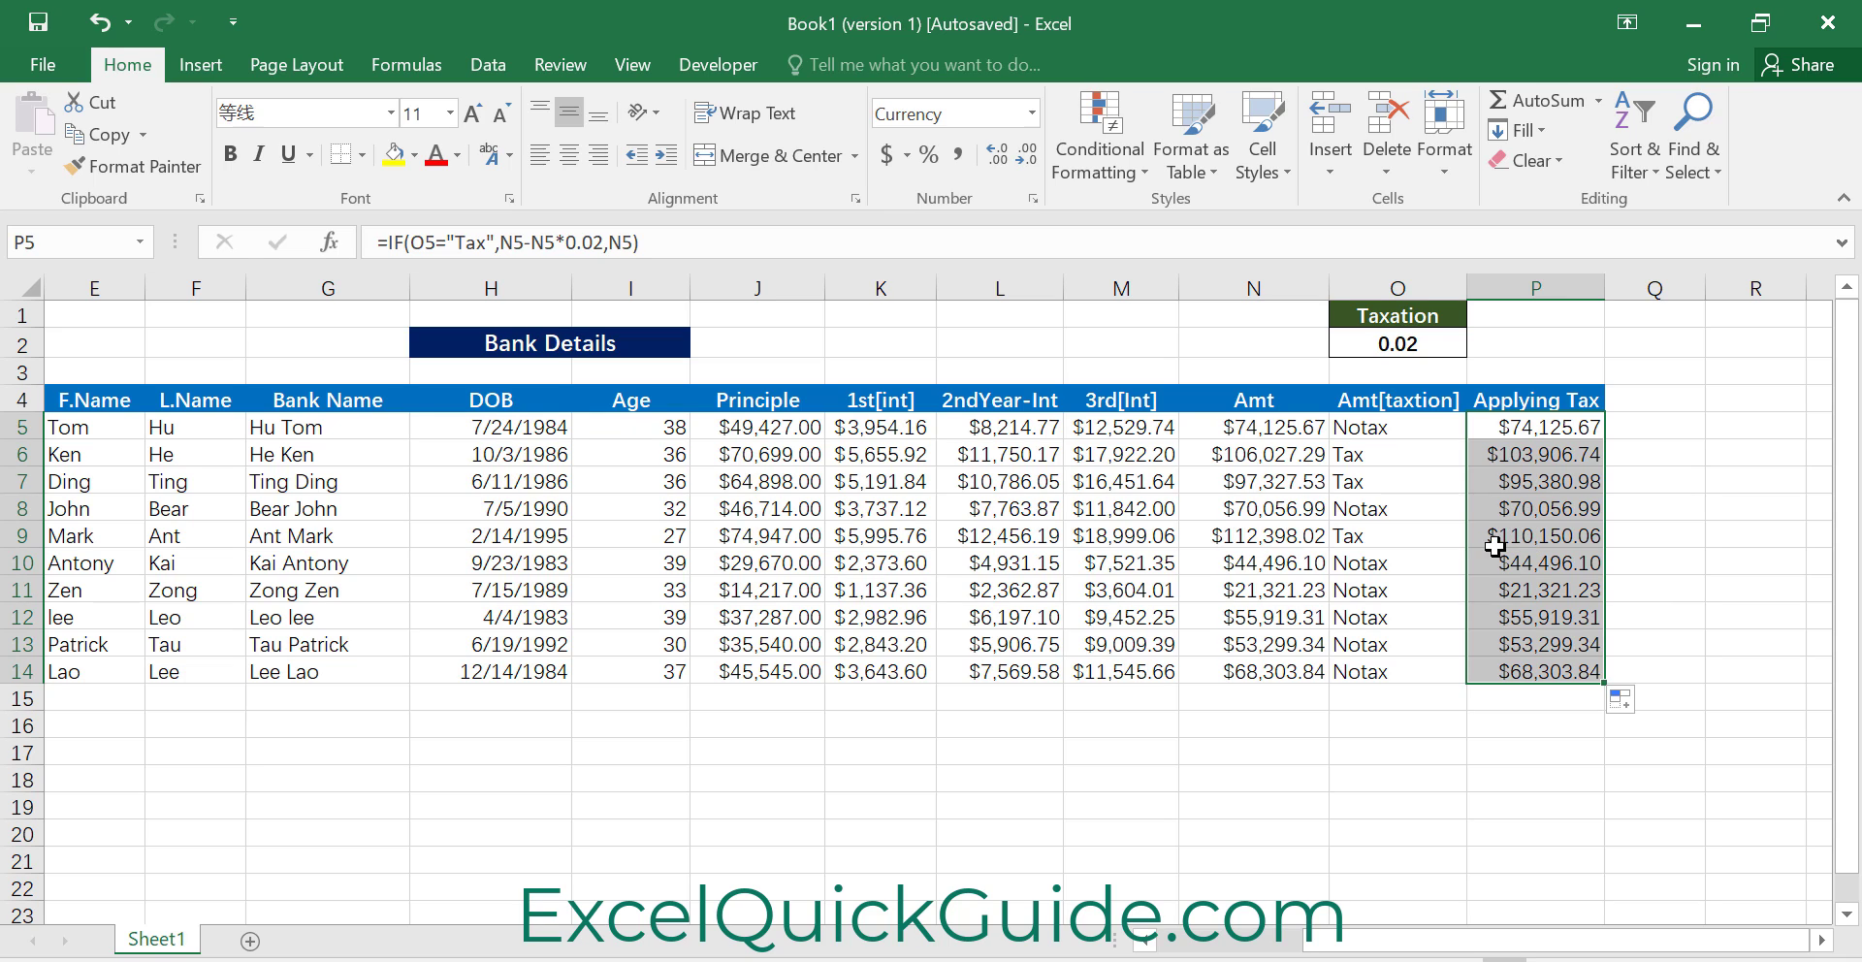
click(1430, 776)
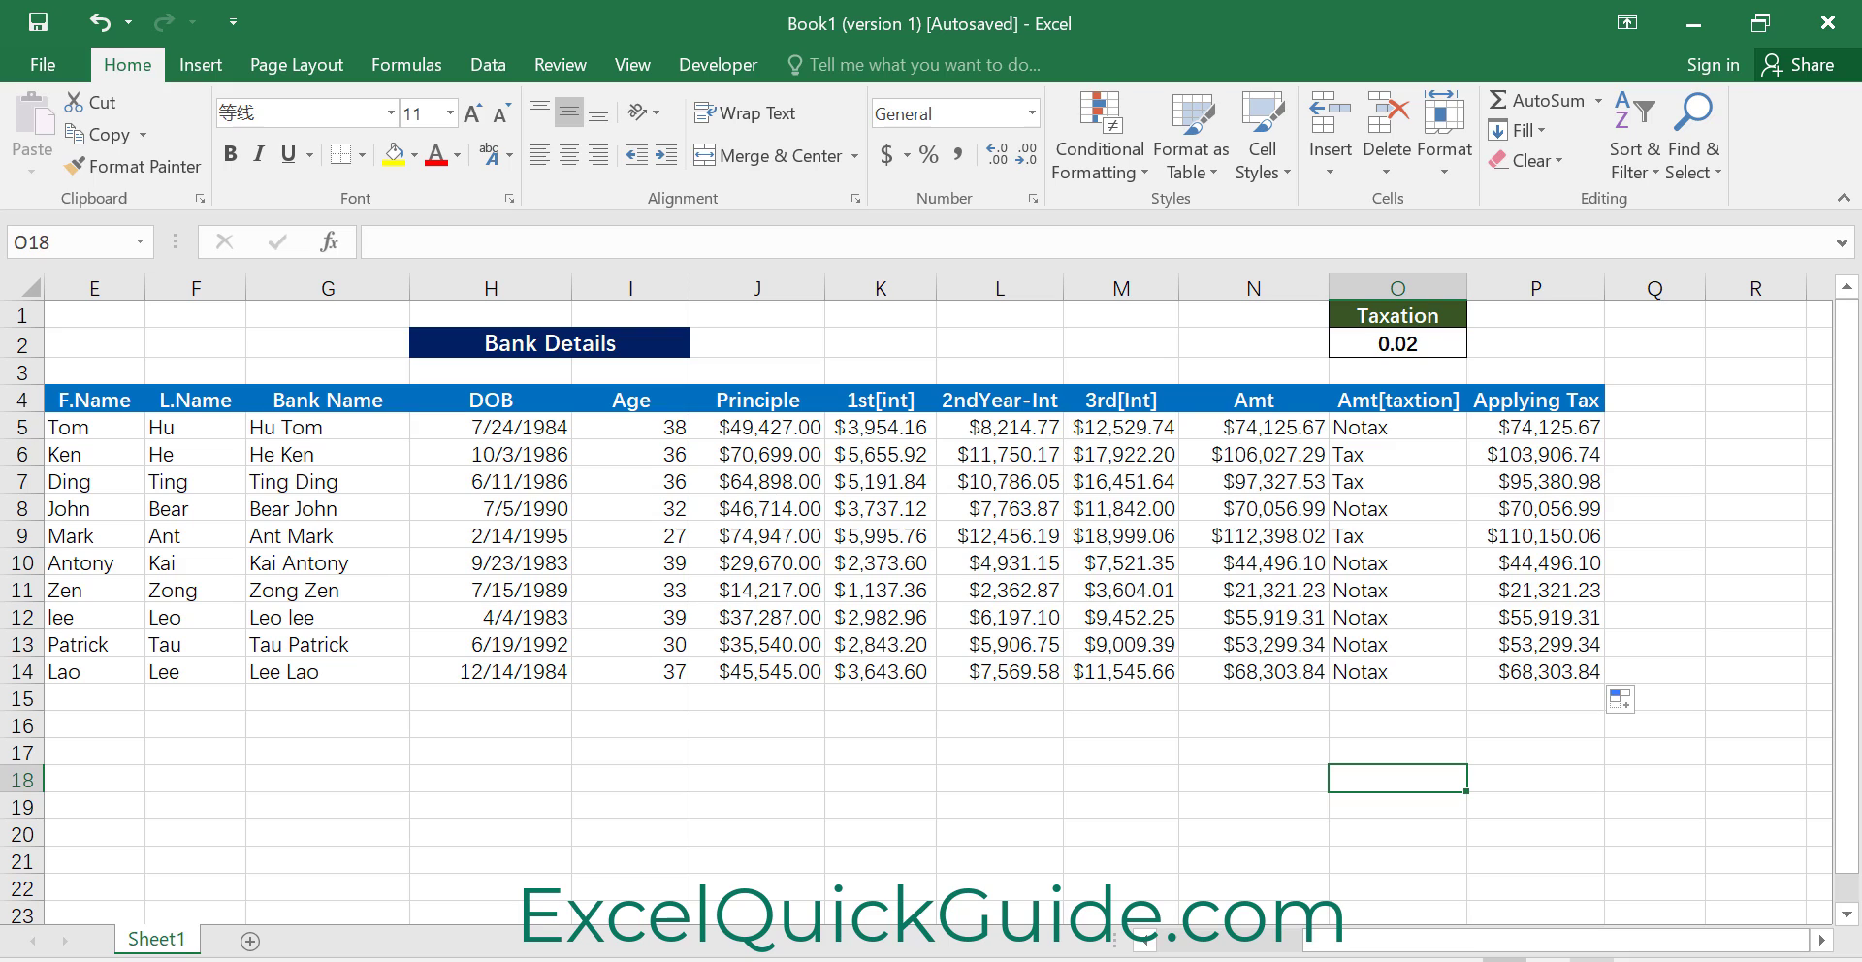
click(1598, 842)
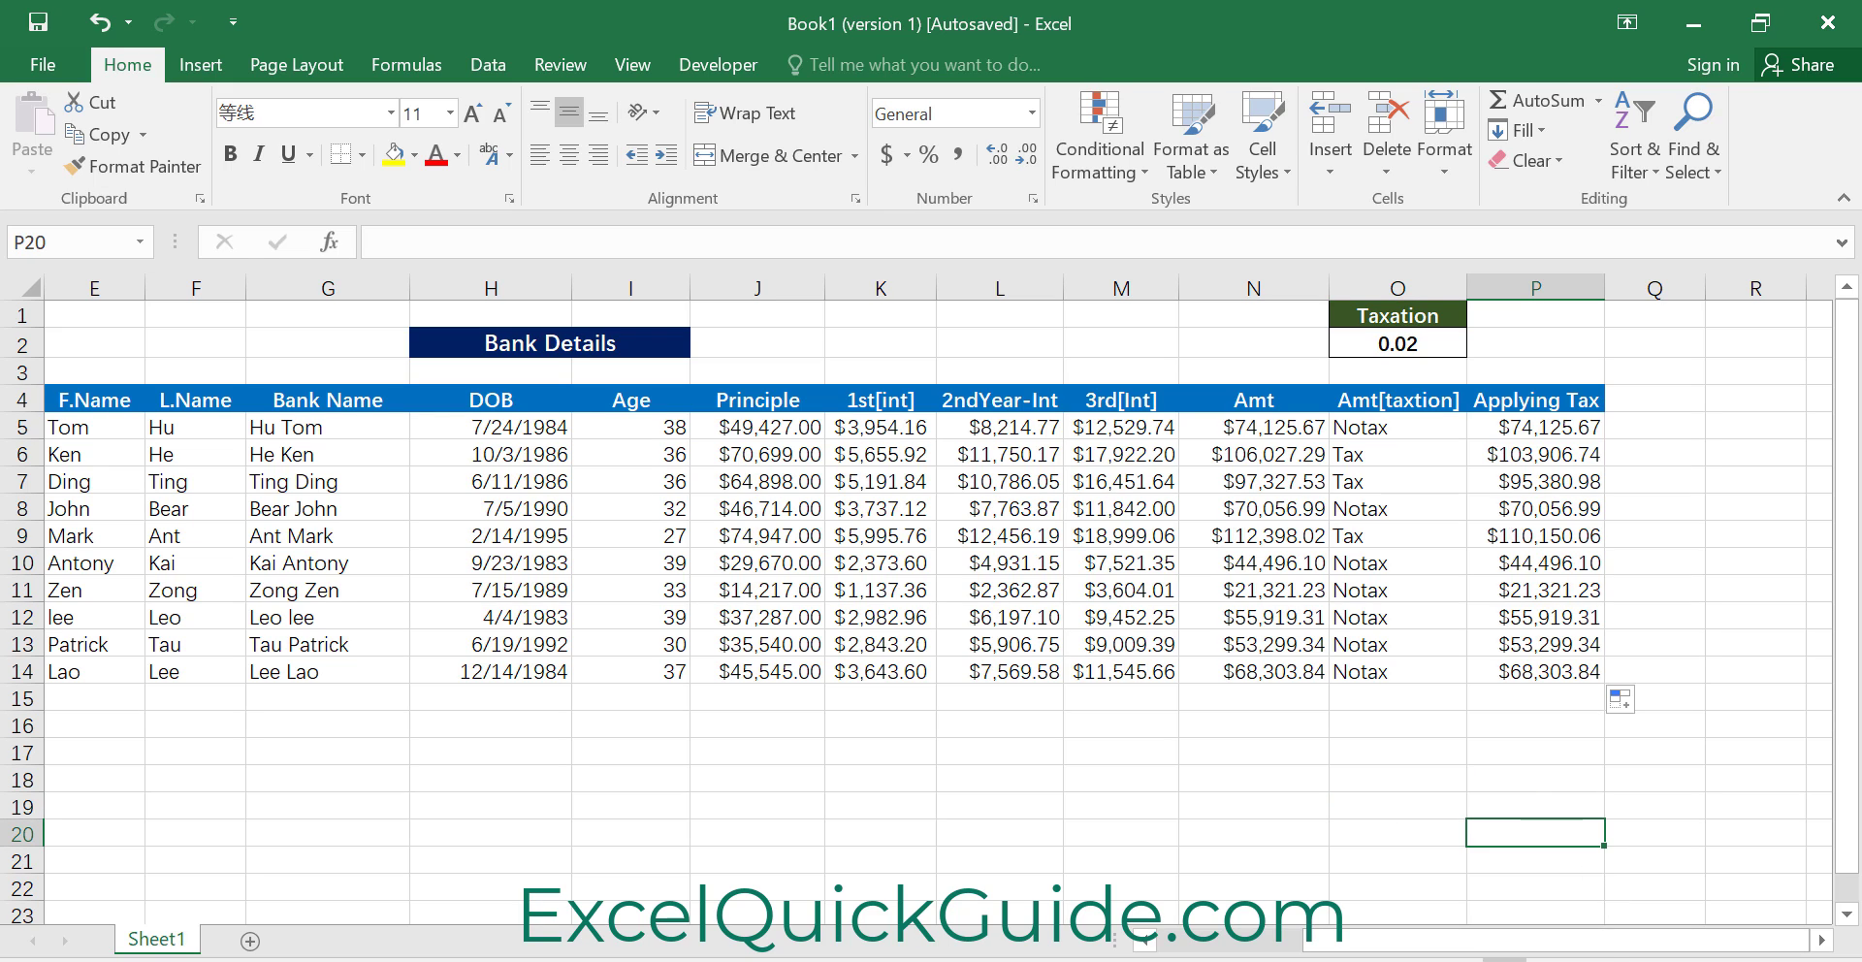
Apply All Borders to the data rows of the bank table, C5:P14
click(1173, 943)
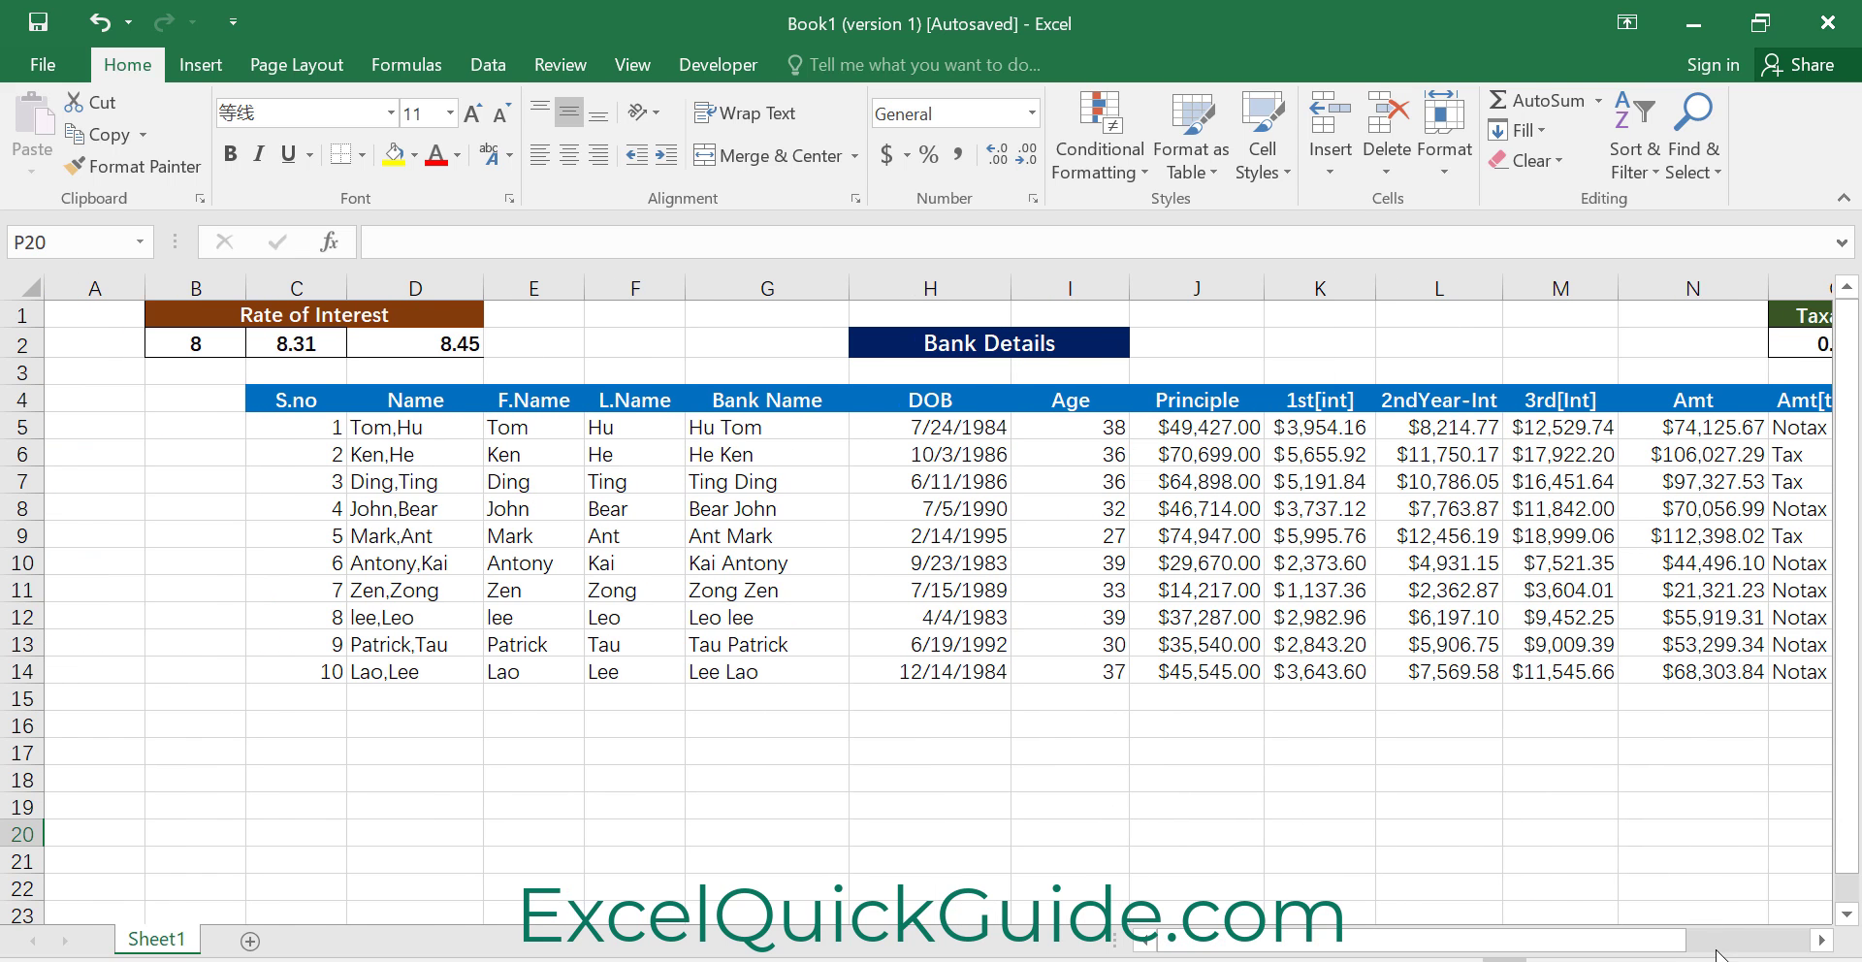
scroll(1319, 755, down, 2)
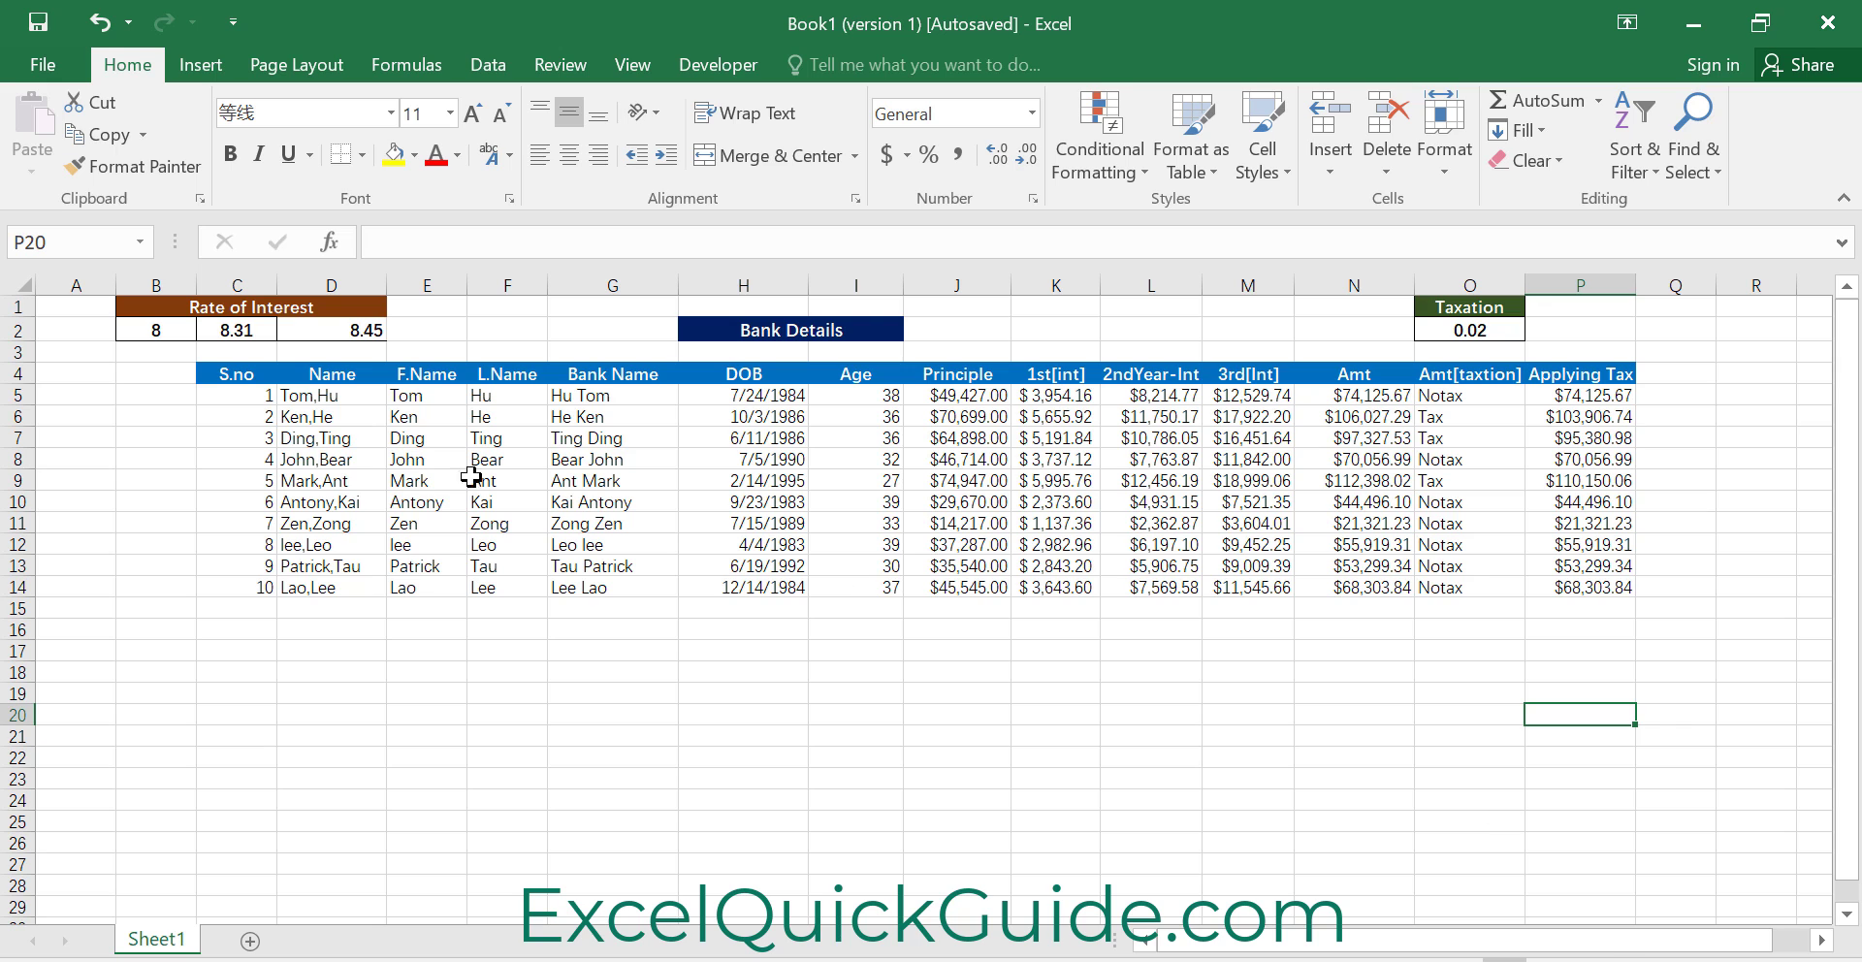
drag(206, 374, 417, 415)
click(335, 434)
drag(215, 398, 1610, 591)
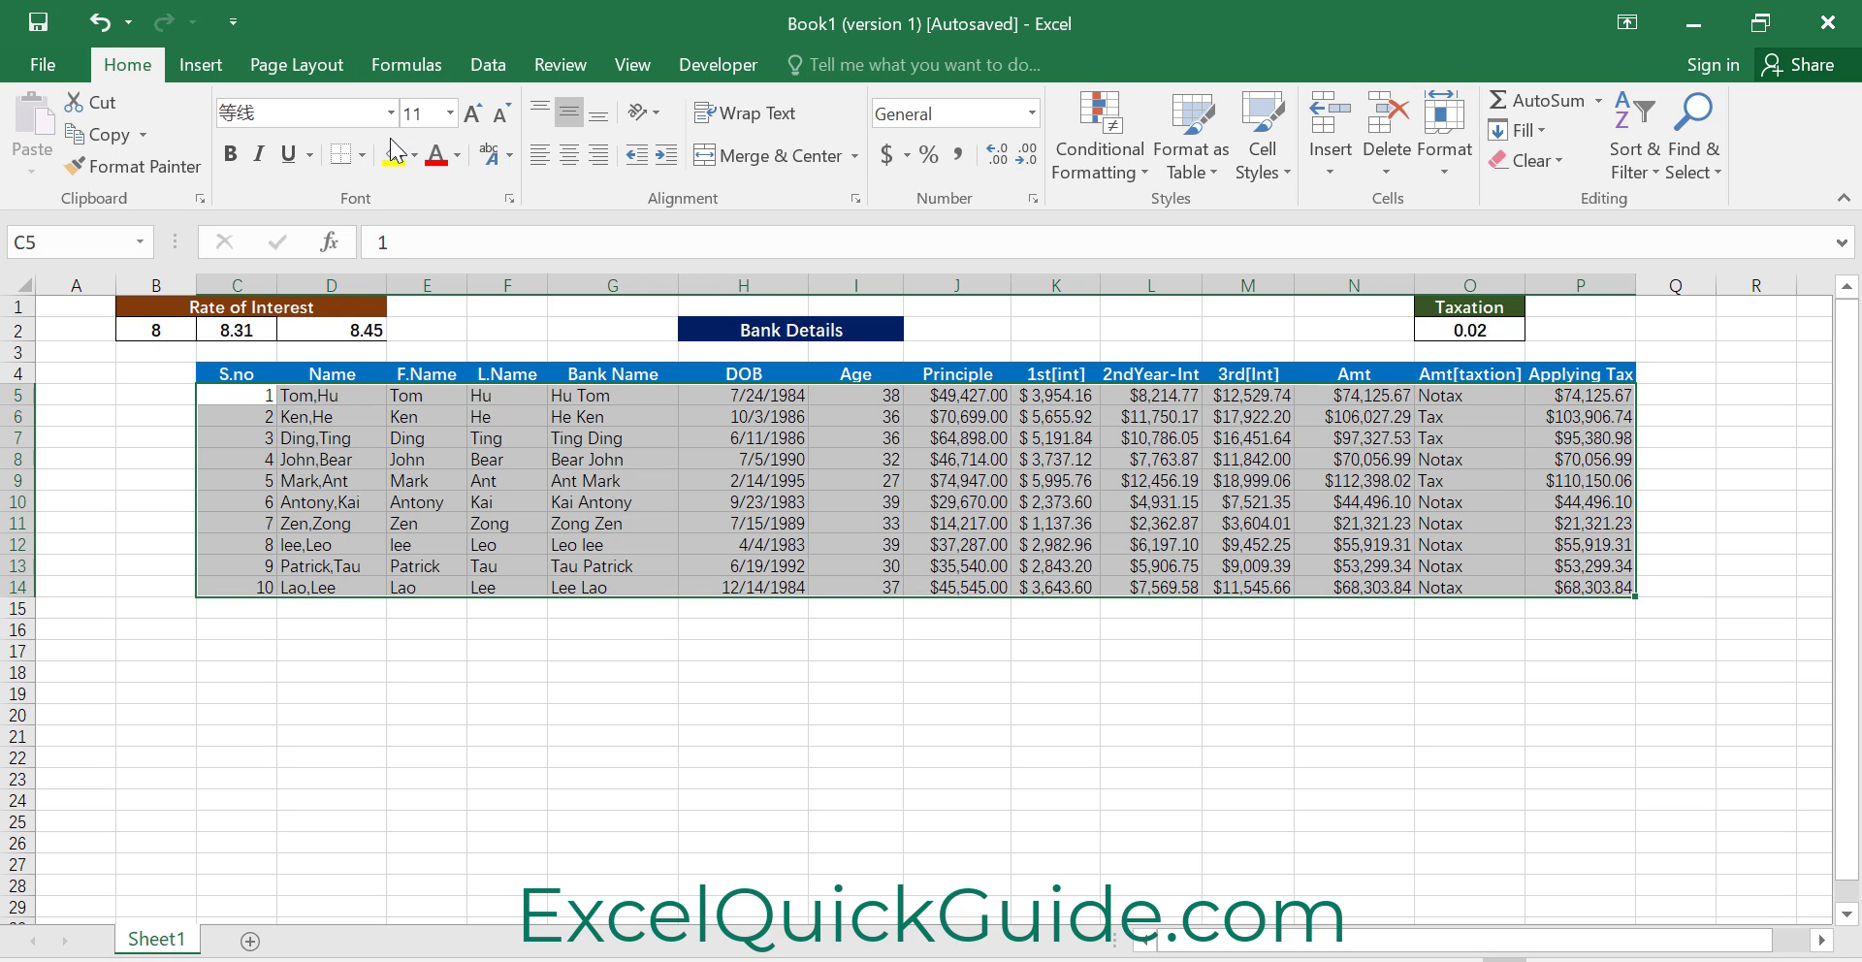
click(363, 156)
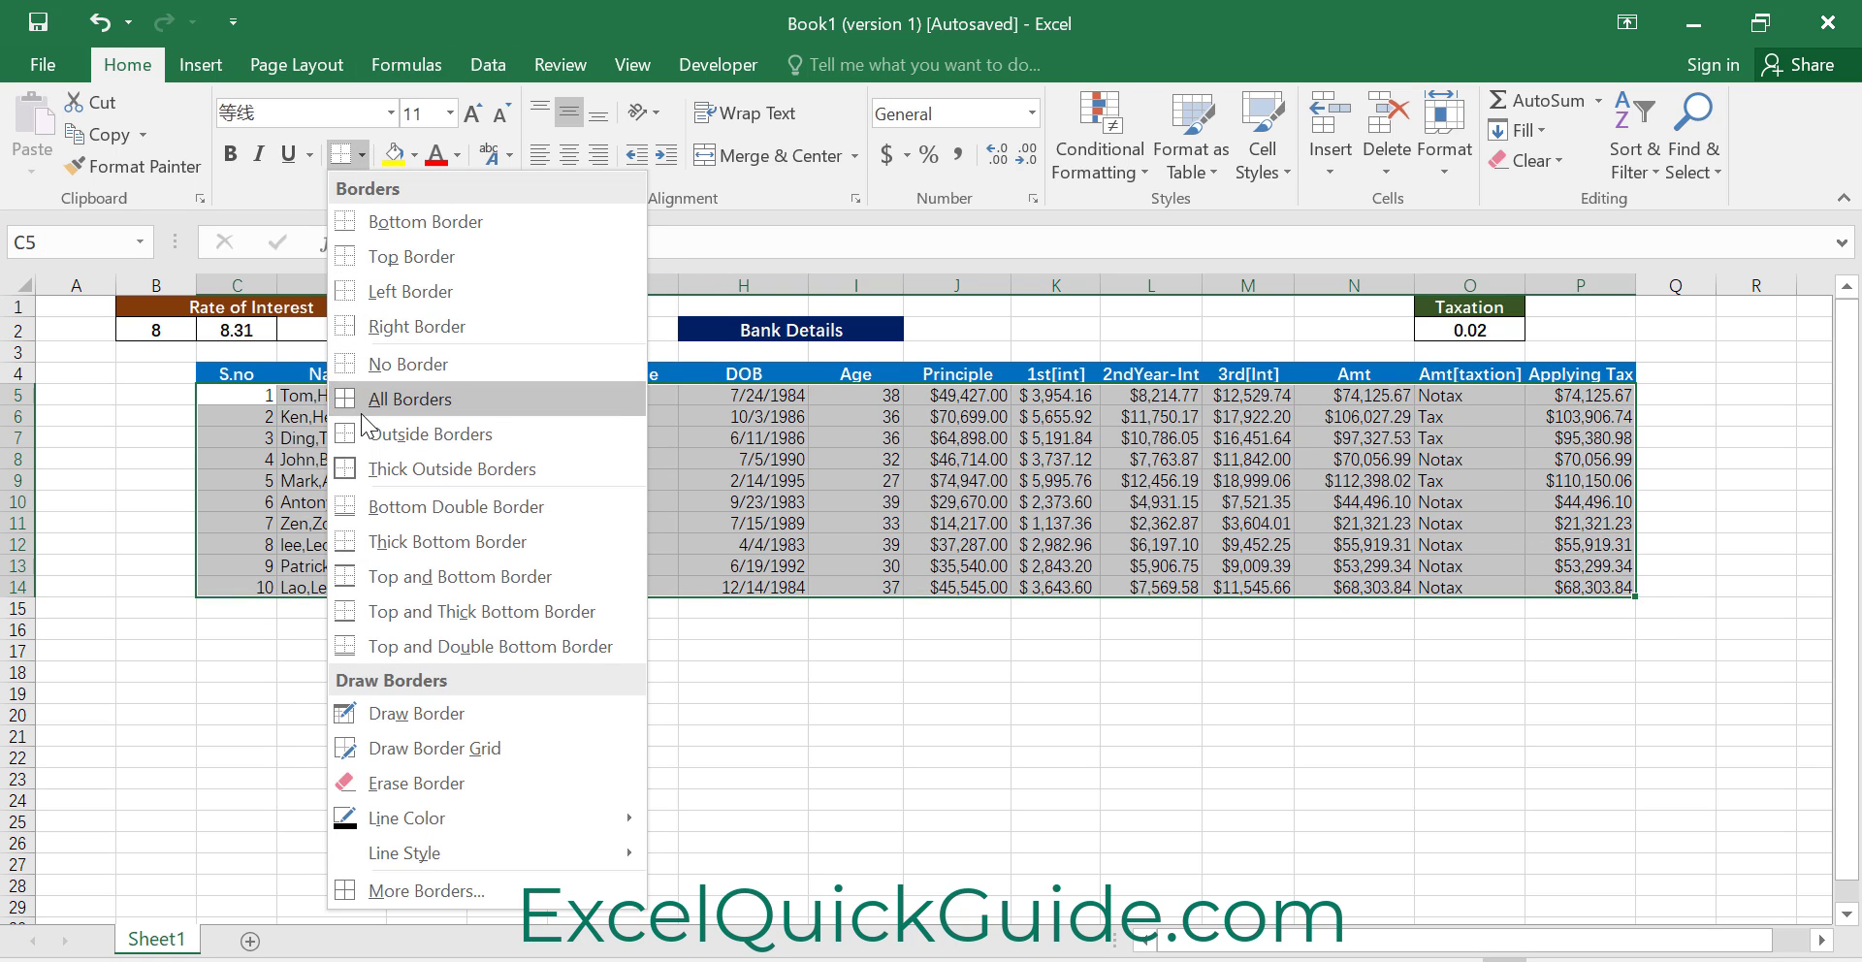
click(347, 411)
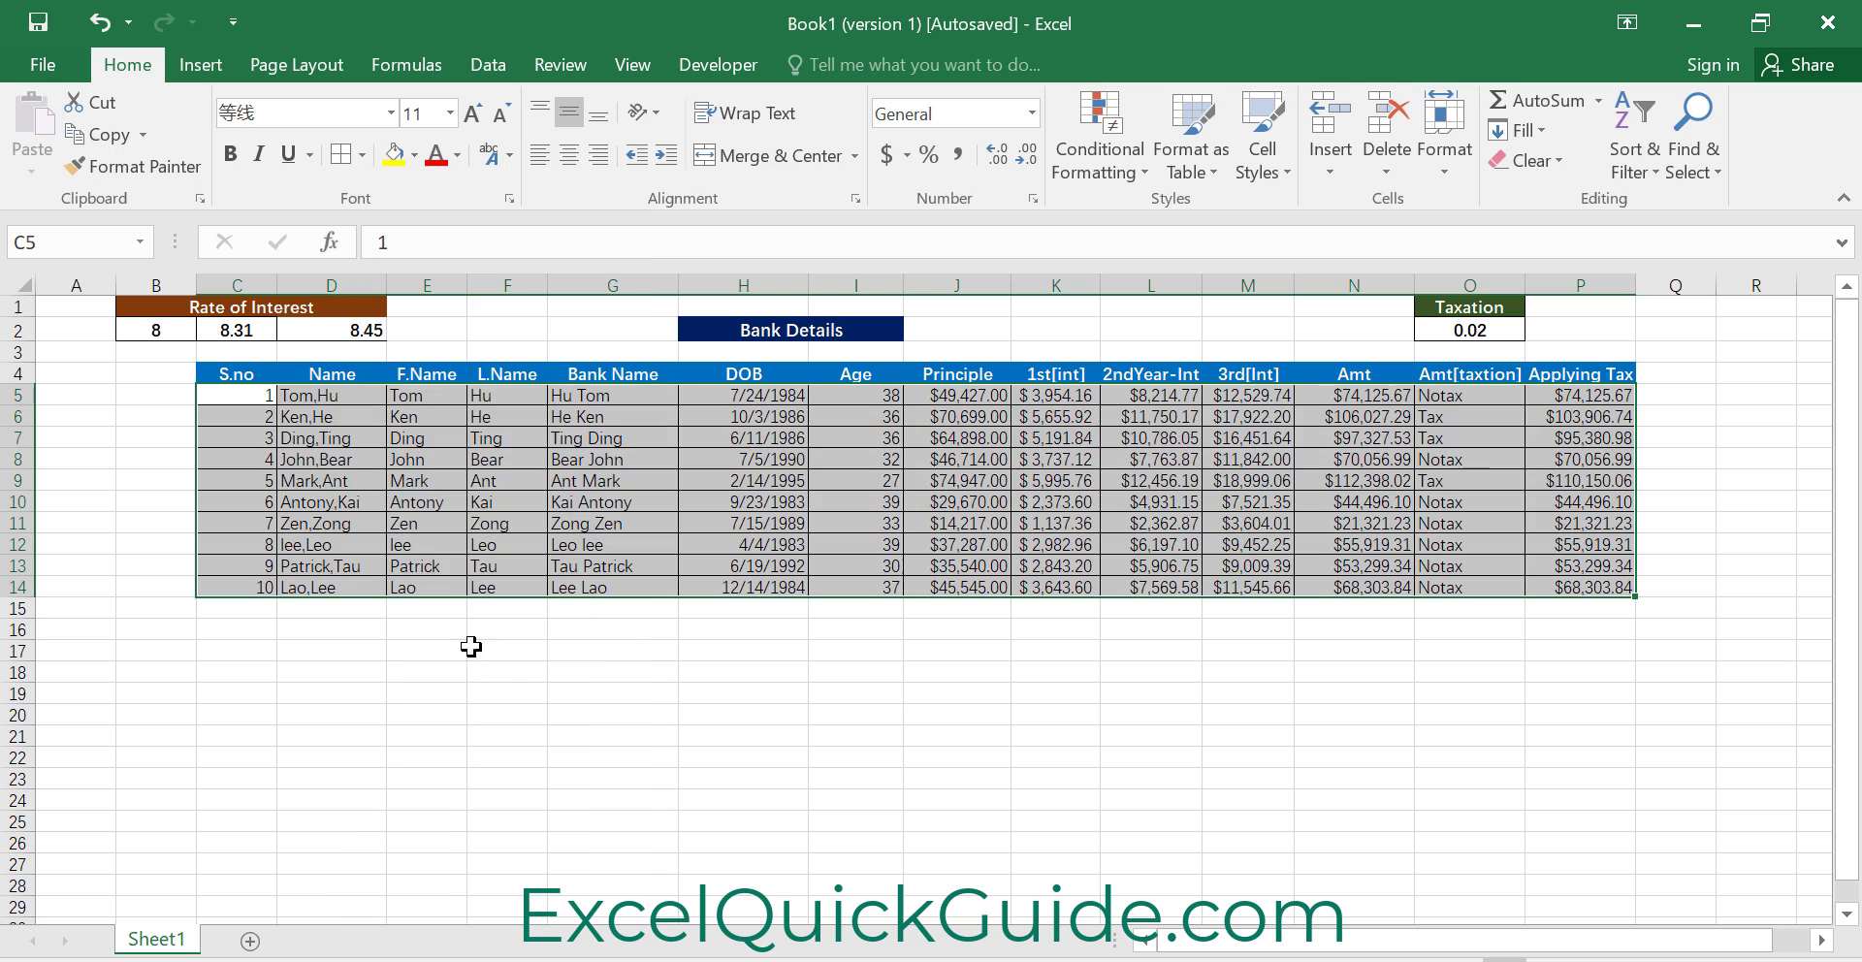
click(497, 674)
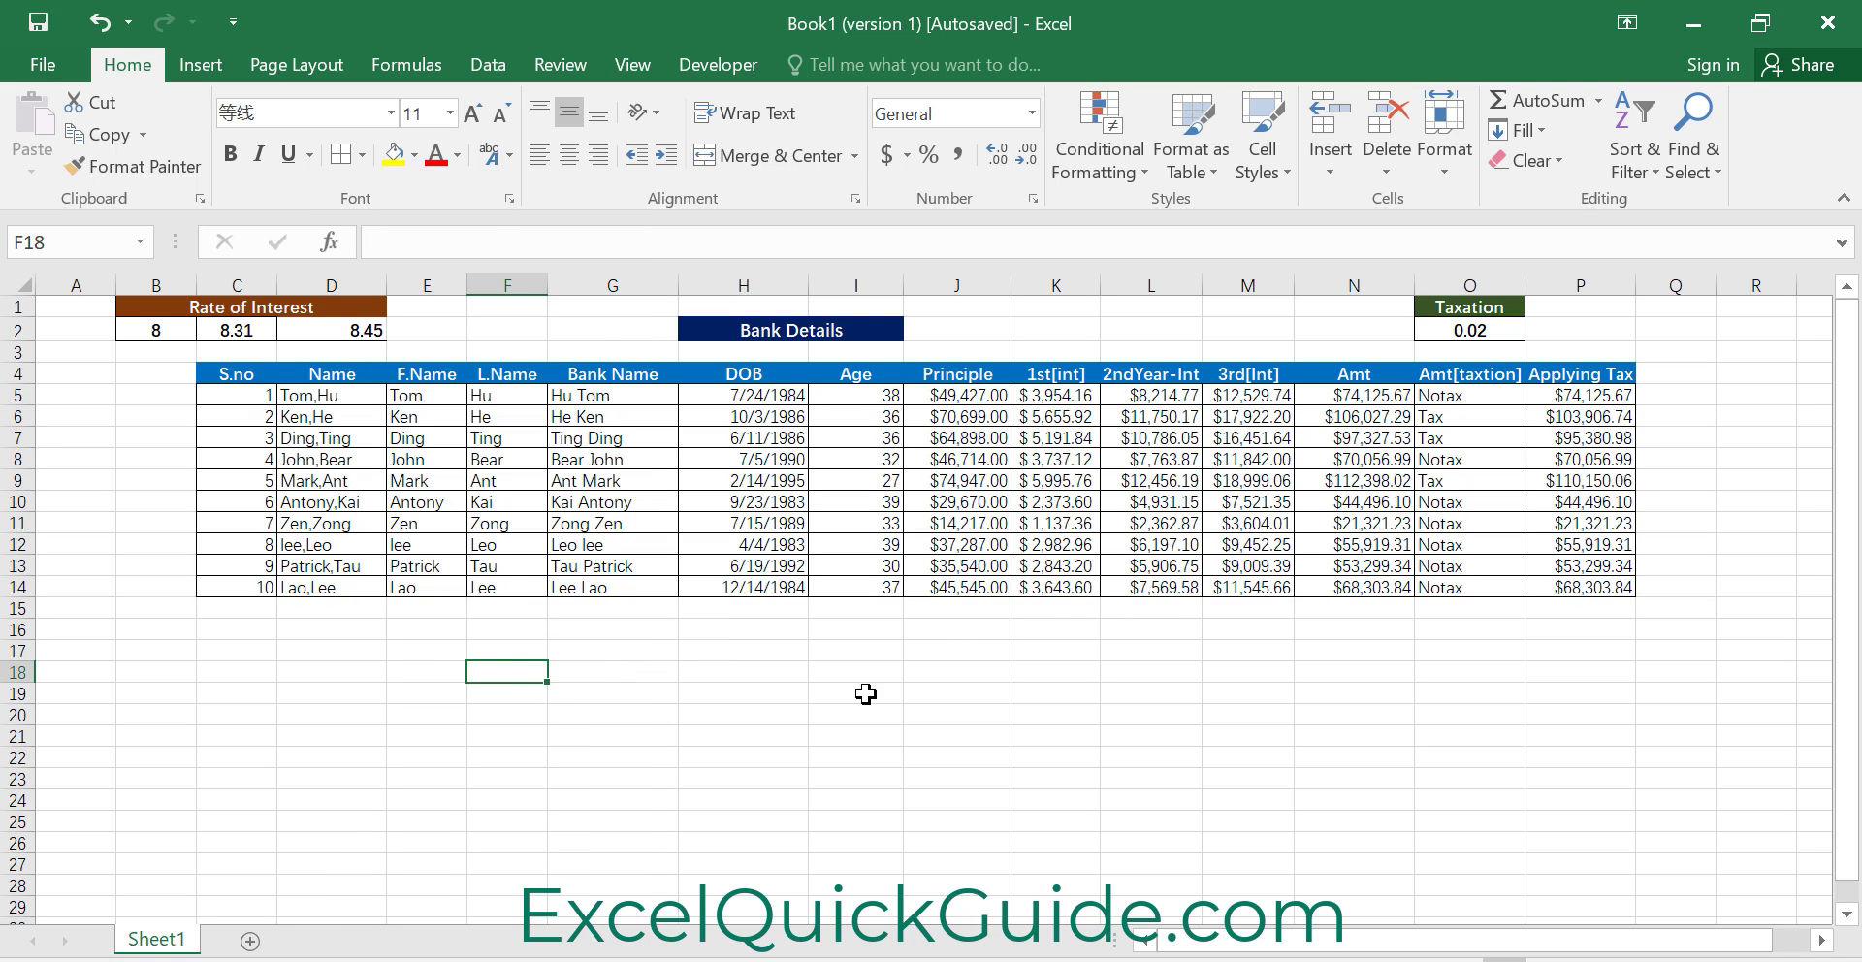